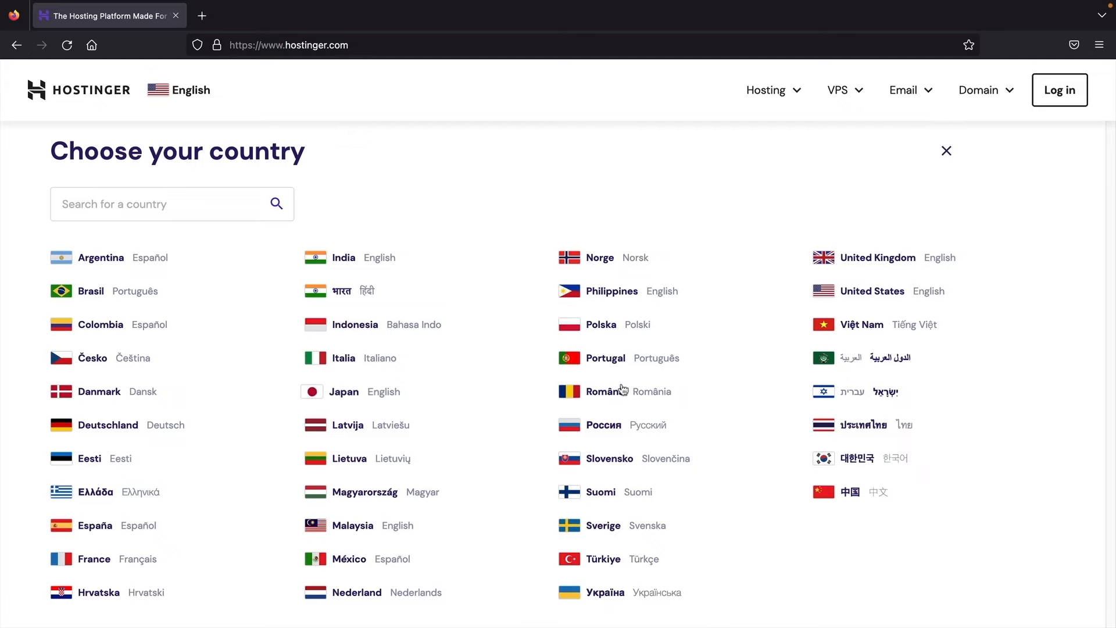
# Step: Switch the site's country to United States and go to the Web Hosting page
pyautogui.click(863, 293)
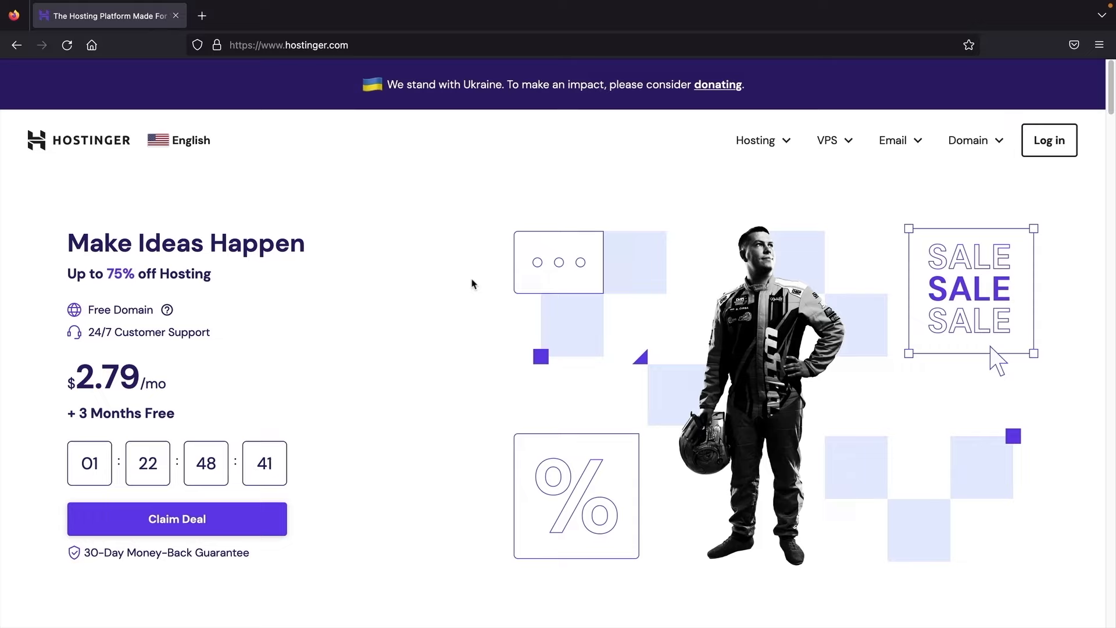
pyautogui.click(755, 145)
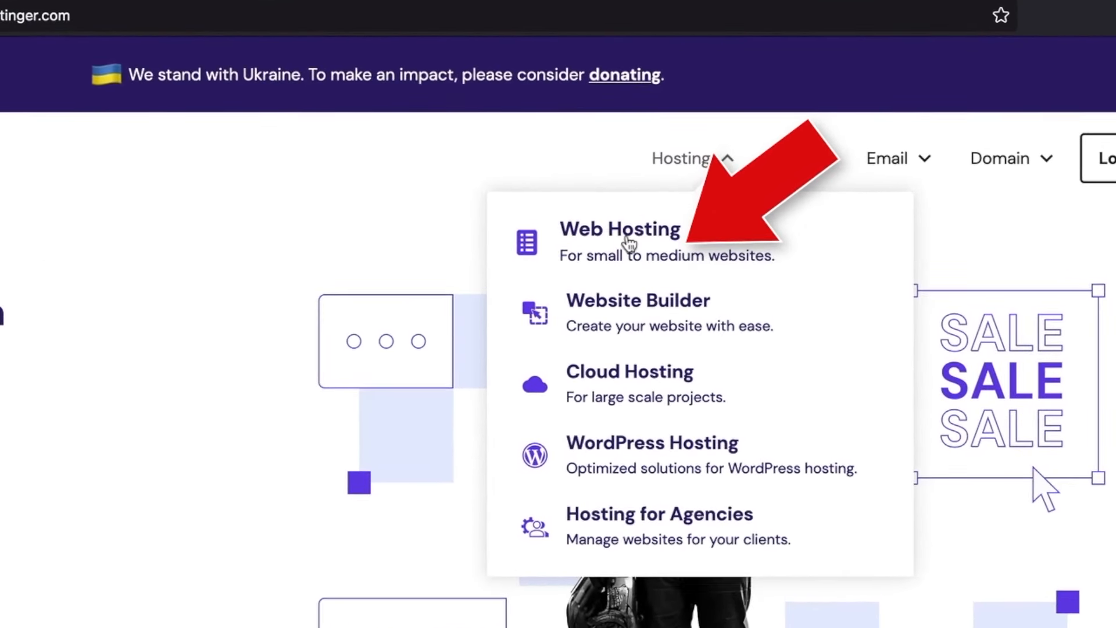
pyautogui.click(724, 193)
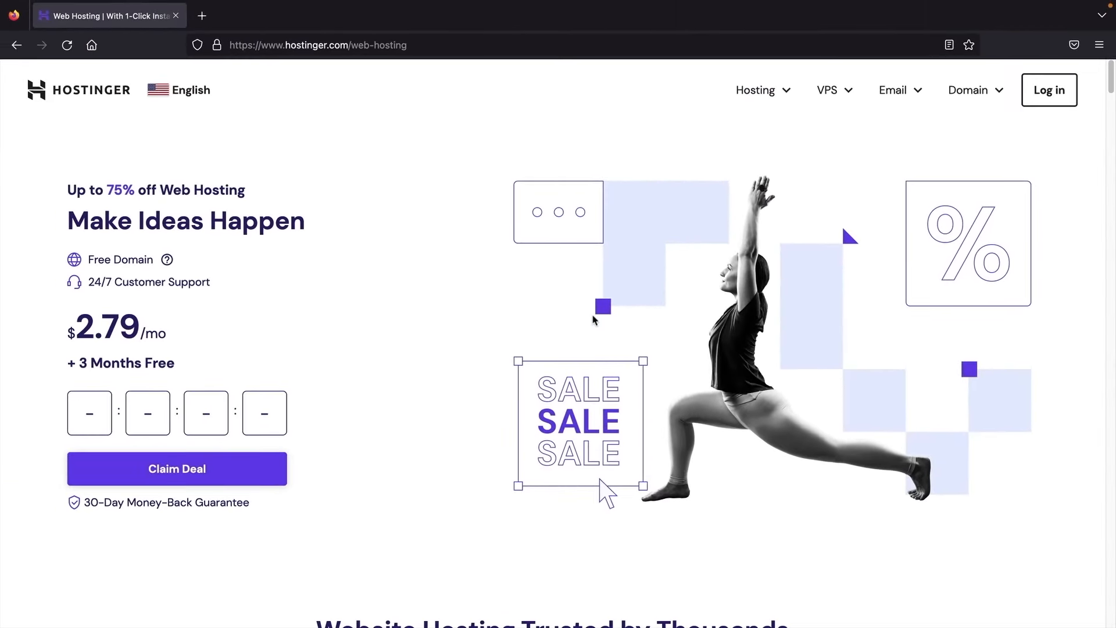
# Step: Compare the Single ($1.99/mo), Premium ($2.79/mo) and Business ($3.99/mo) plans and their monthly visits
pyautogui.scroll(-3, 605, 349)
pyautogui.scroll(-10, 600, 337)
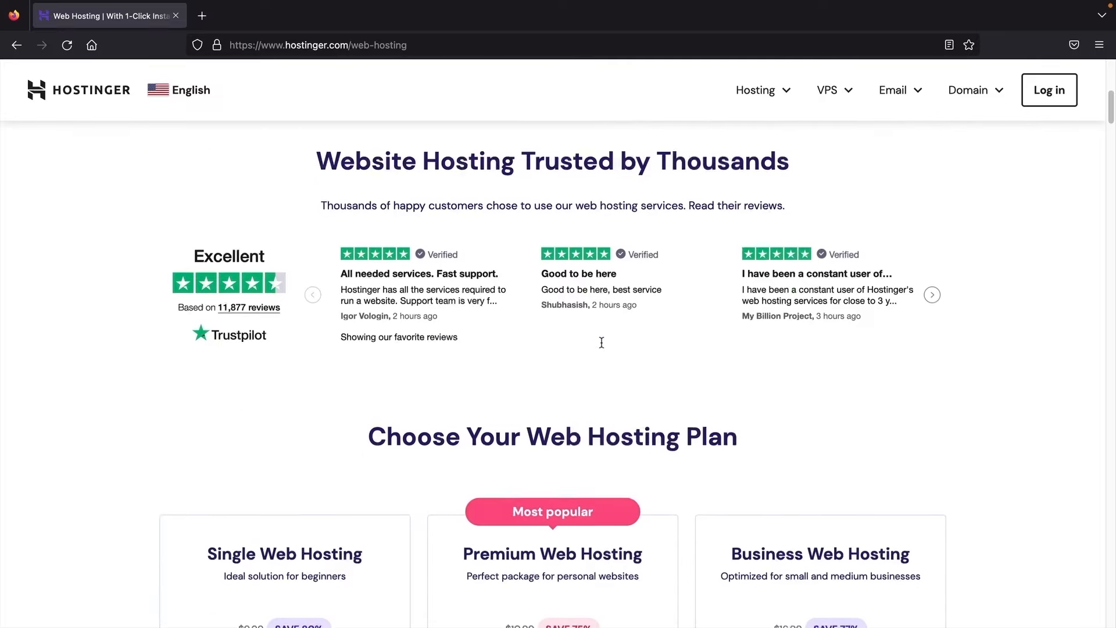
pyautogui.scroll(-2, 601, 347)
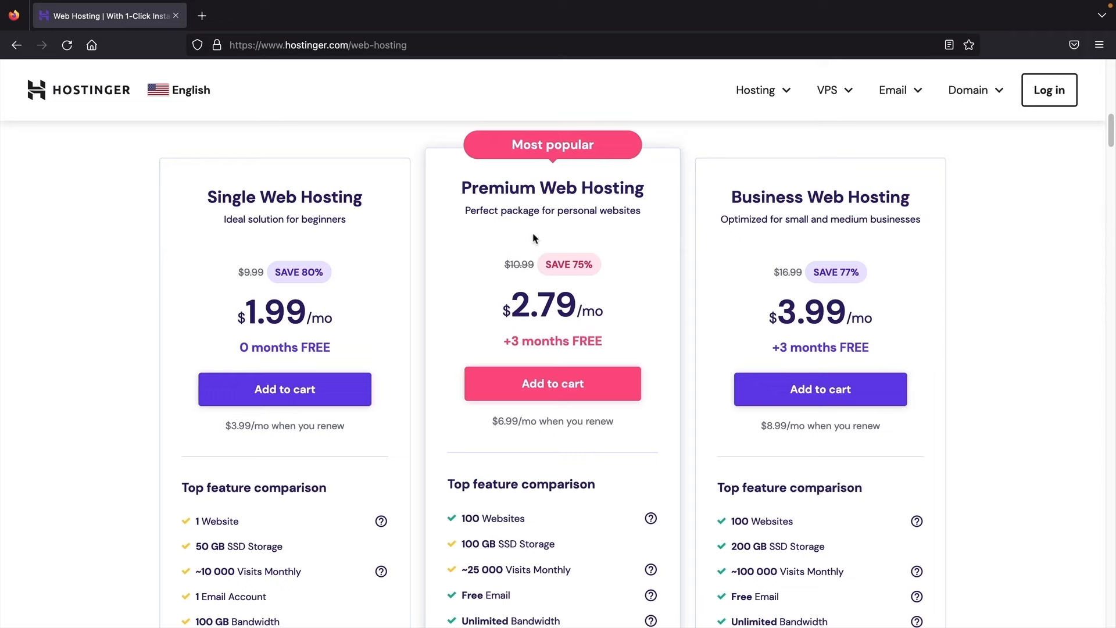
pyautogui.scroll(-1, 534, 238)
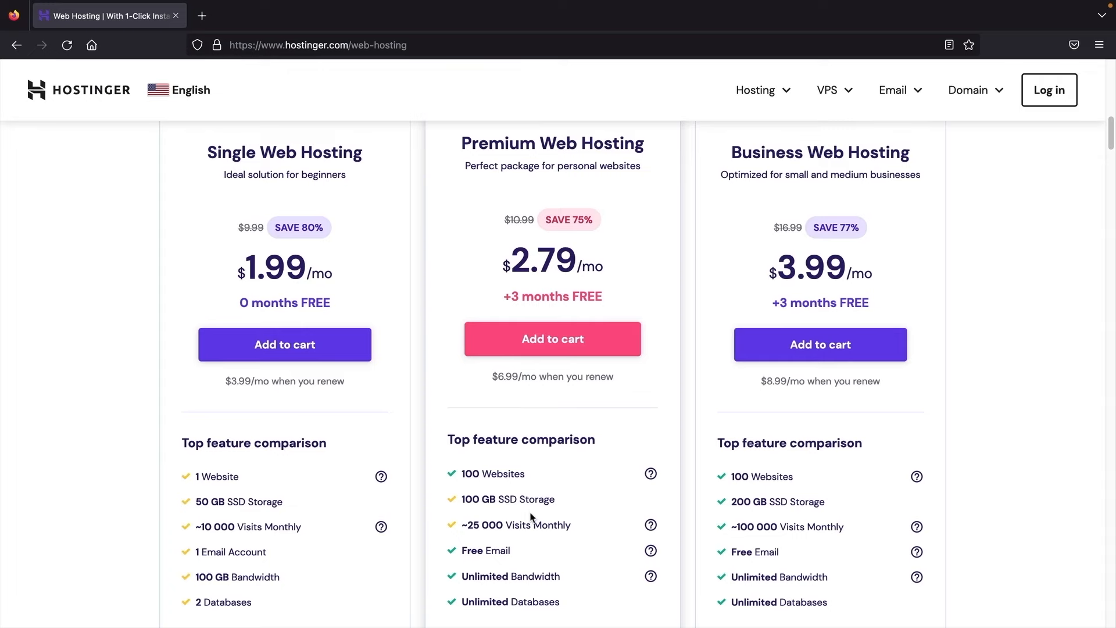
pyautogui.scroll(1, 530, 517)
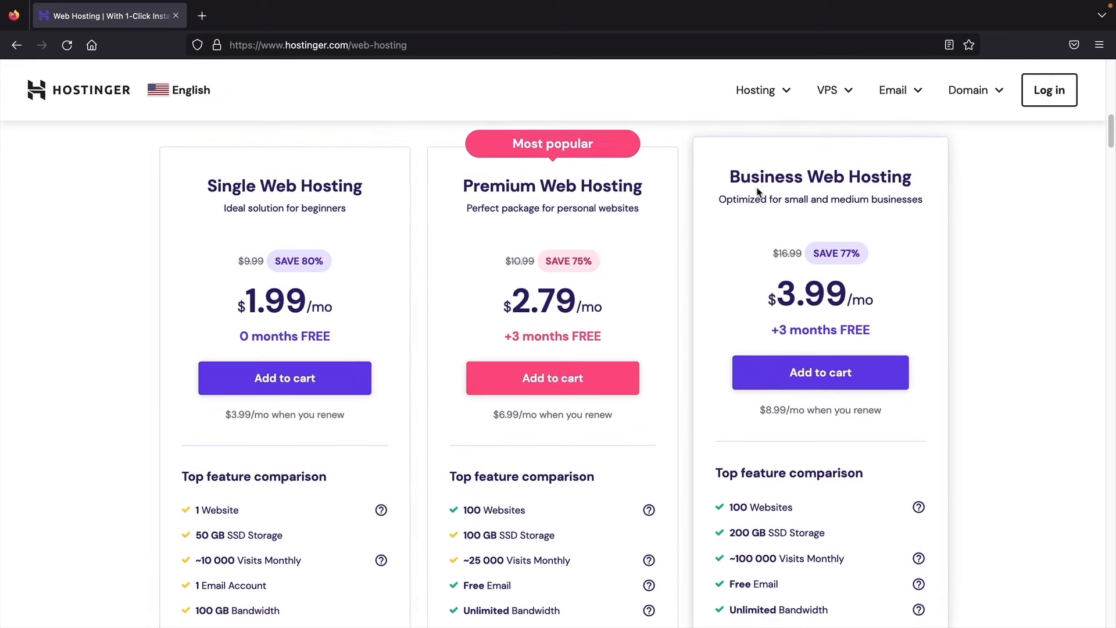
pyautogui.scroll(-1, 786, 264)
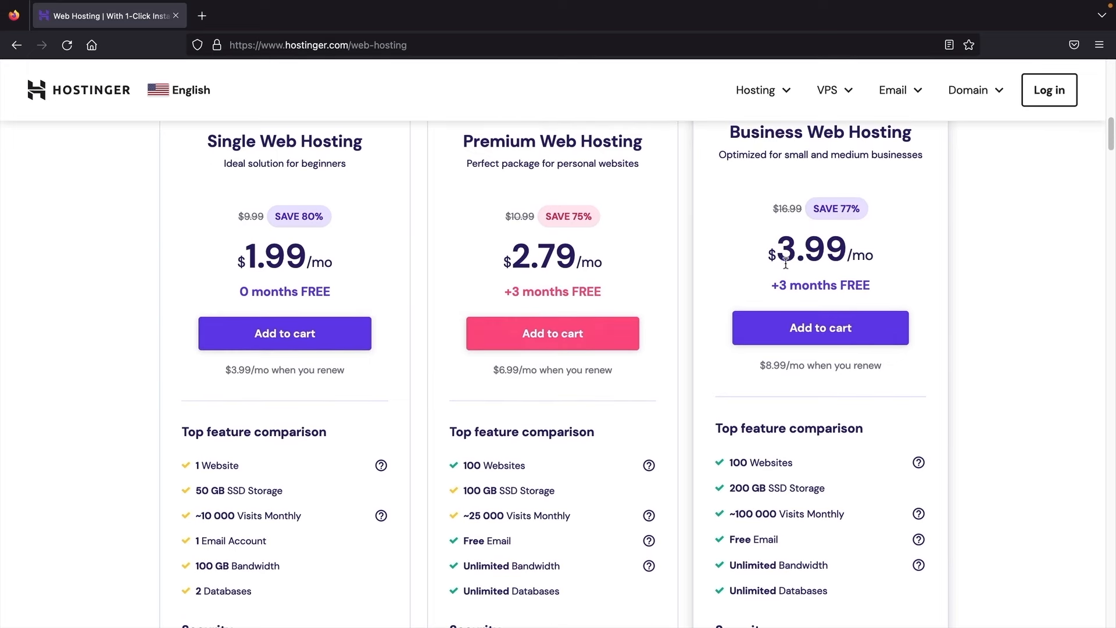
pyautogui.moveTo(737, 514); pyautogui.dragTo(846, 516)
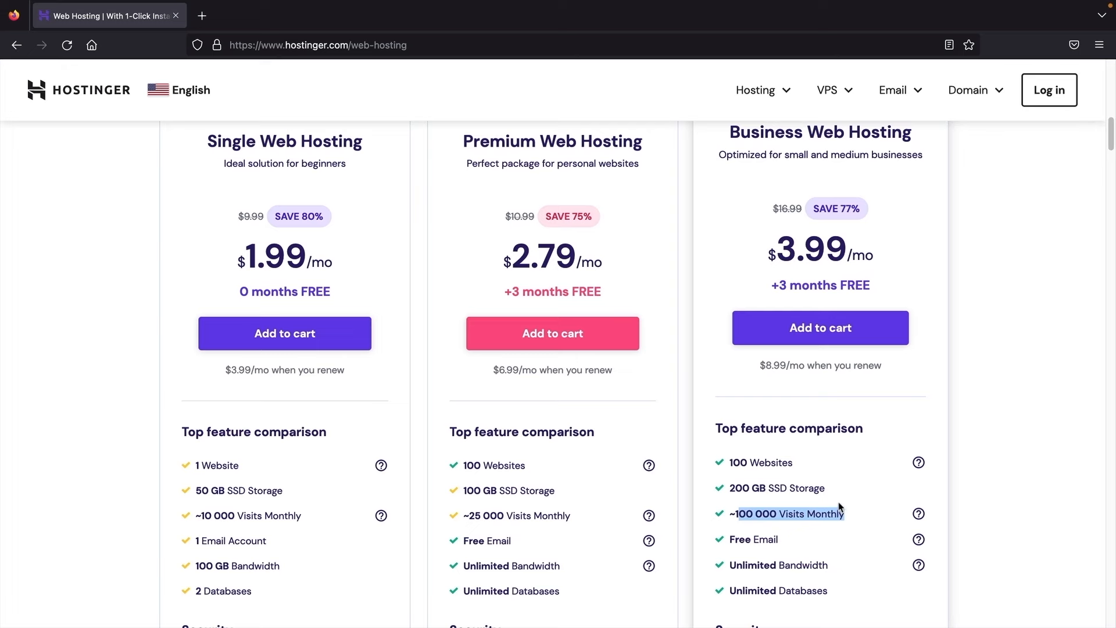
pyautogui.scroll(1, 825, 470)
pyautogui.scroll(1, 760, 372)
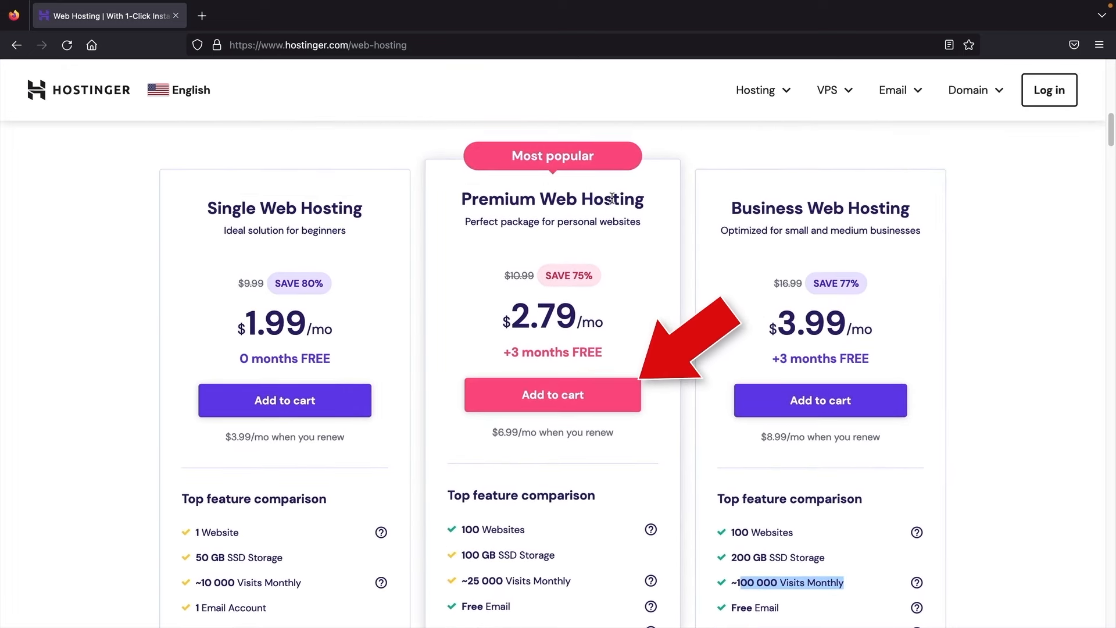
# Step: Add Premium Web Hosting to the cart with a 12-month period at $2.79/month
pyautogui.click(579, 397)
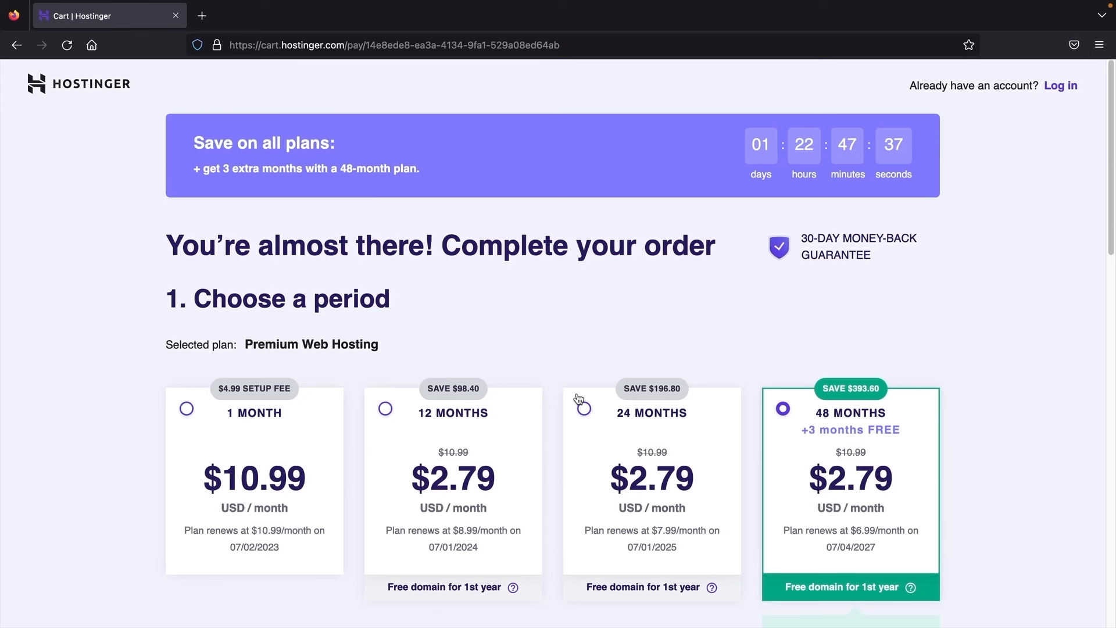
pyautogui.scroll(-3, 574, 324)
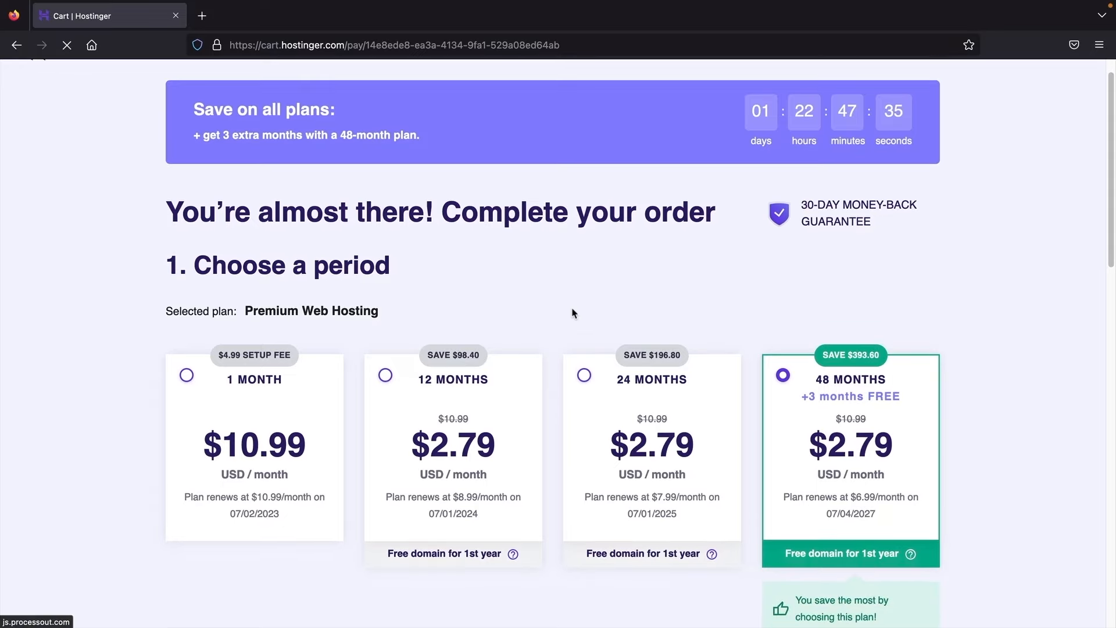
pyautogui.scroll(-2, 570, 307)
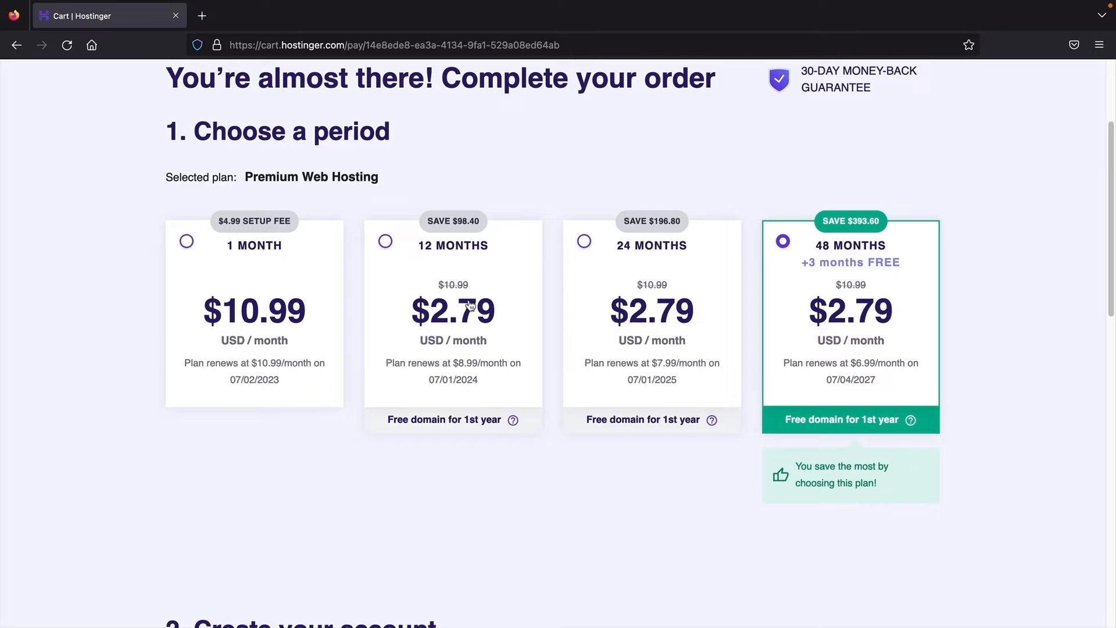
pyautogui.click(463, 272)
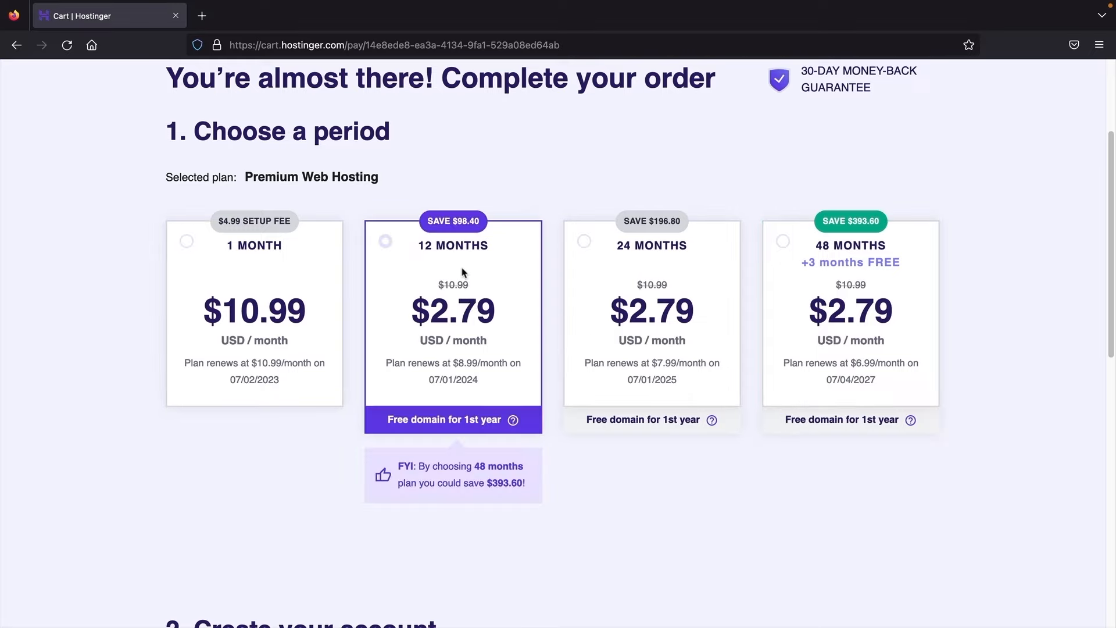
pyautogui.click(614, 260)
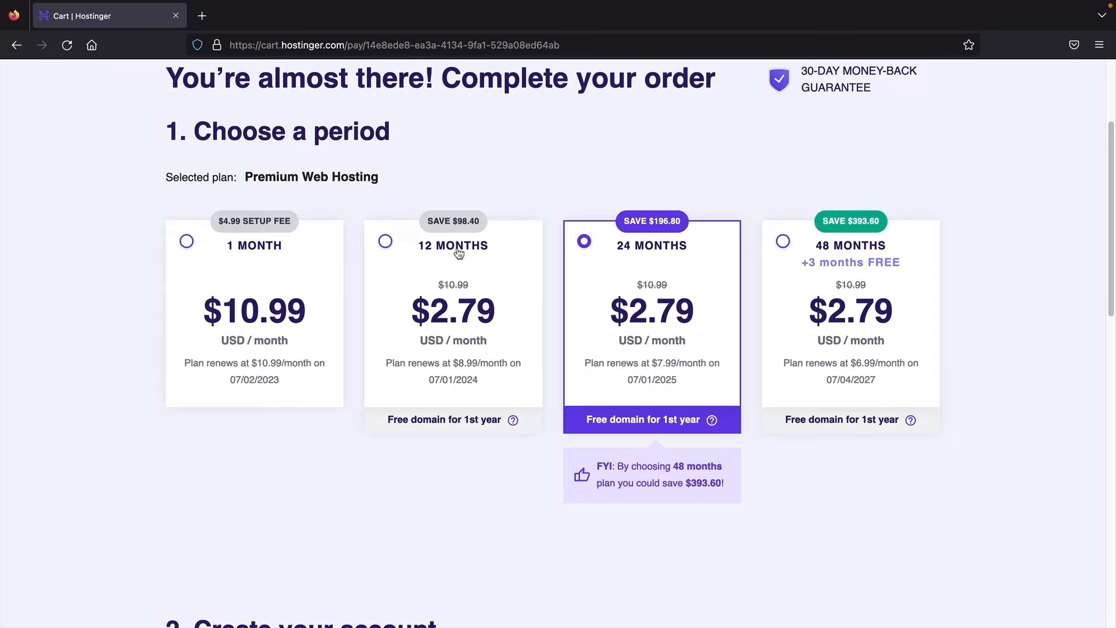
pyautogui.click(386, 242)
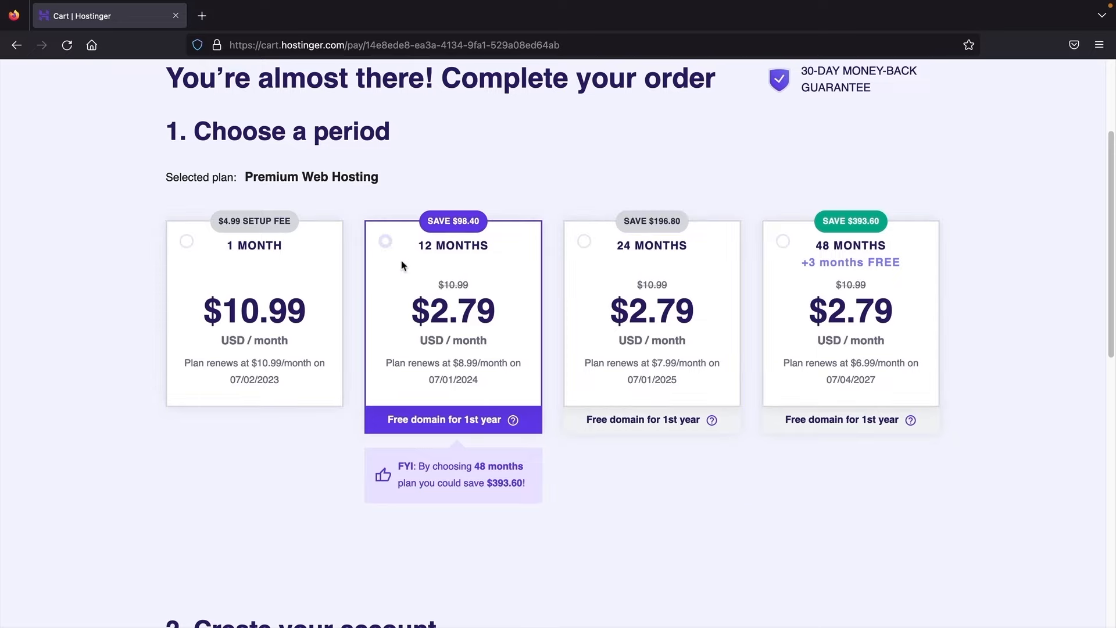
pyautogui.scroll(-6, 554, 304)
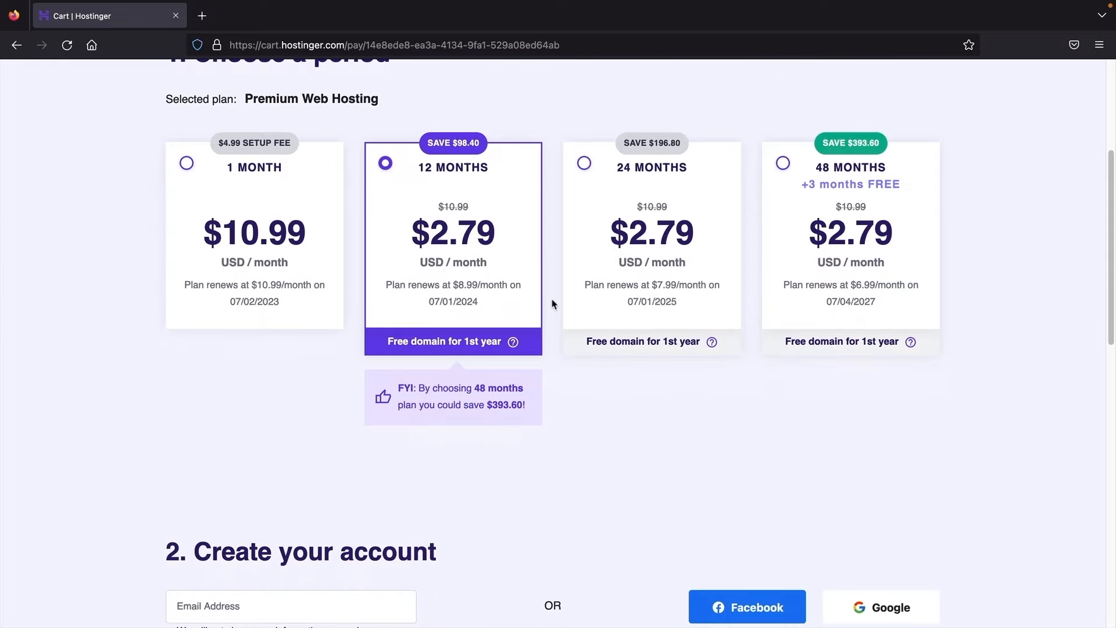
# Step: Scroll down the checkout page, past the new account's email field
pyautogui.scroll(-2, 554, 303)
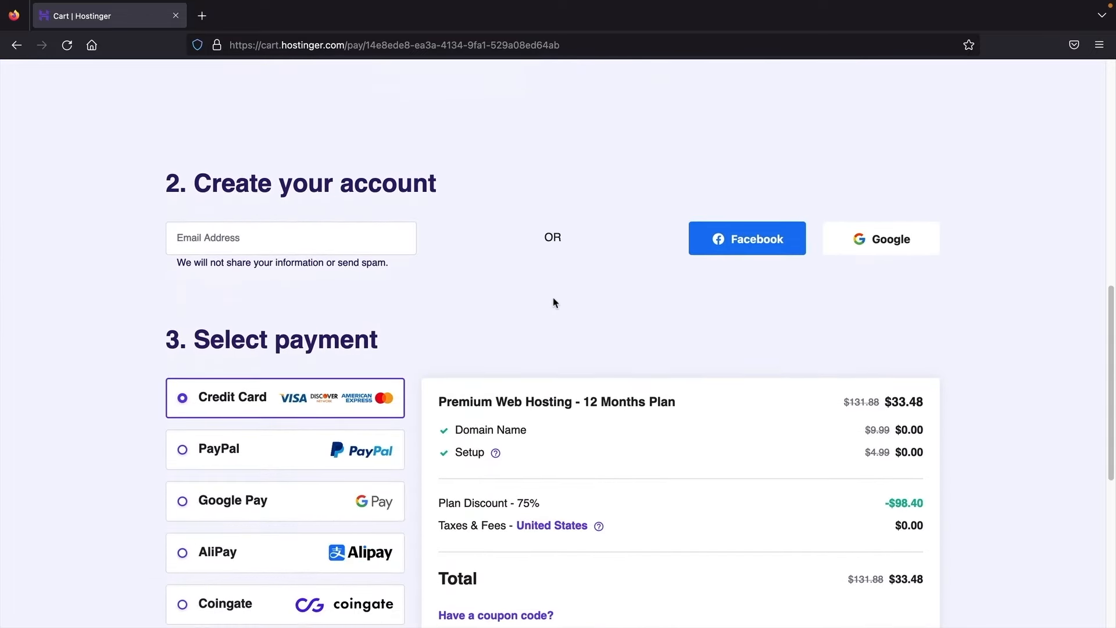
pyautogui.scroll(-1, 553, 302)
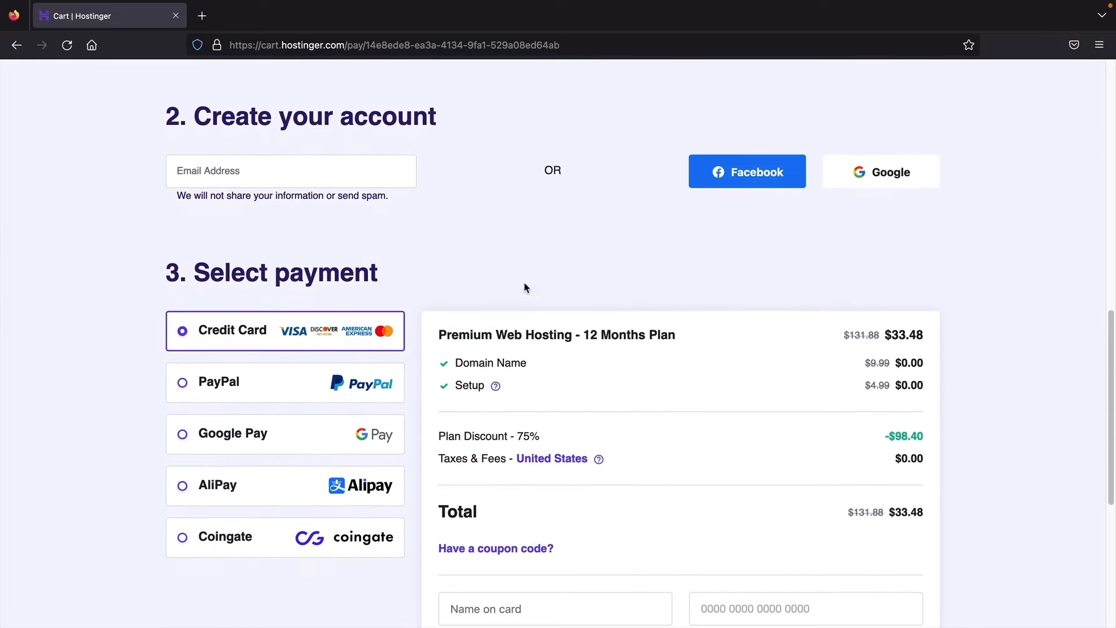
pyautogui.click(259, 174)
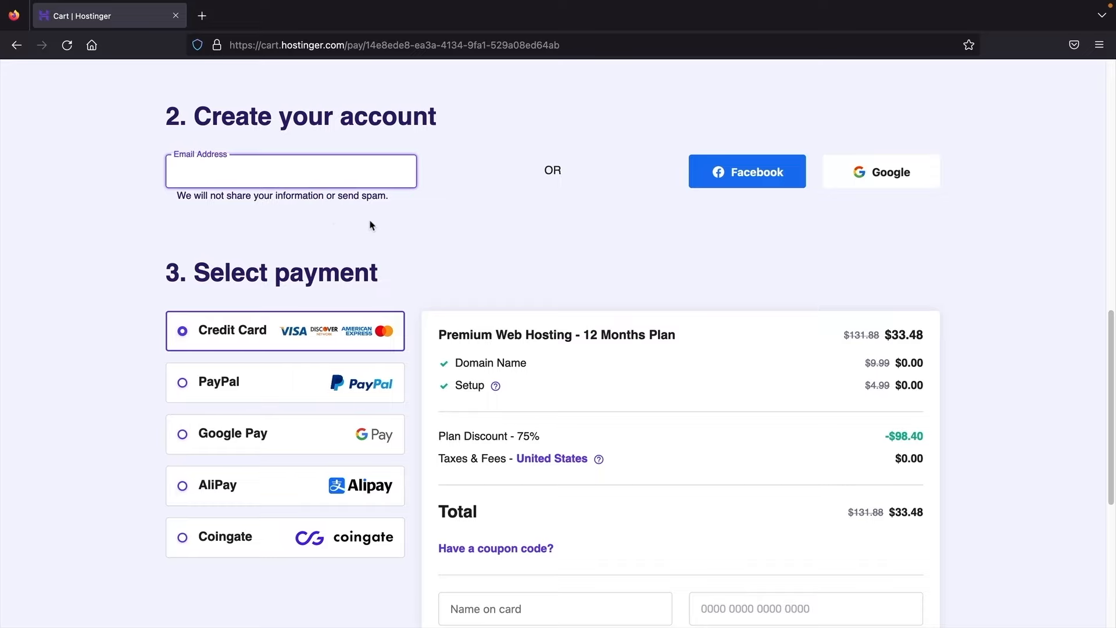
pyautogui.scroll(-1, 375, 212)
pyautogui.scroll(-2, 375, 206)
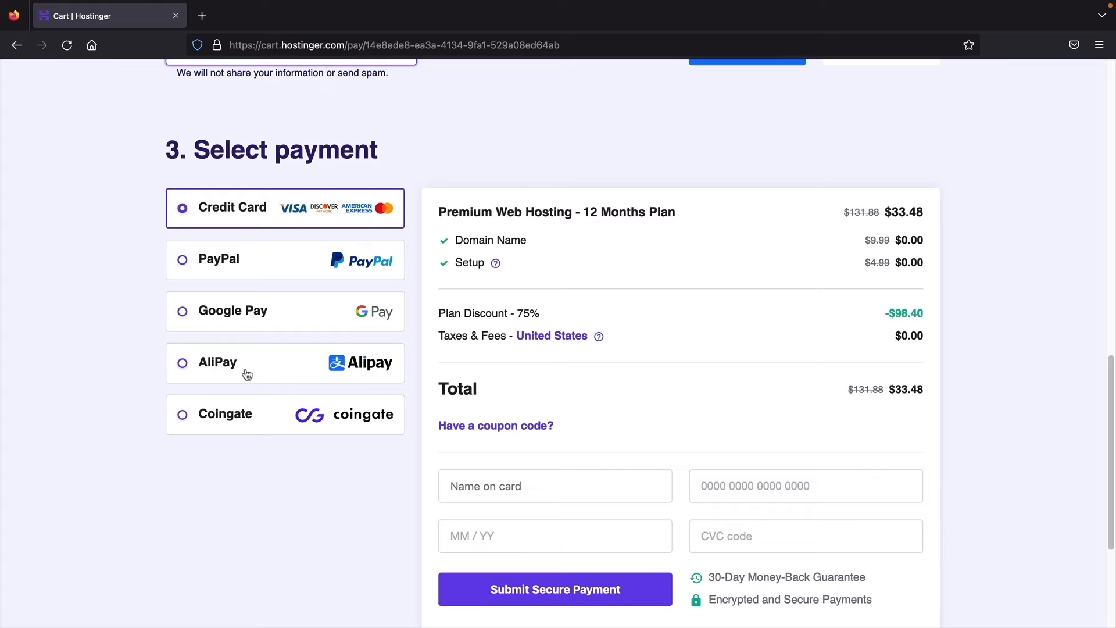
pyautogui.scroll(-1, 248, 375)
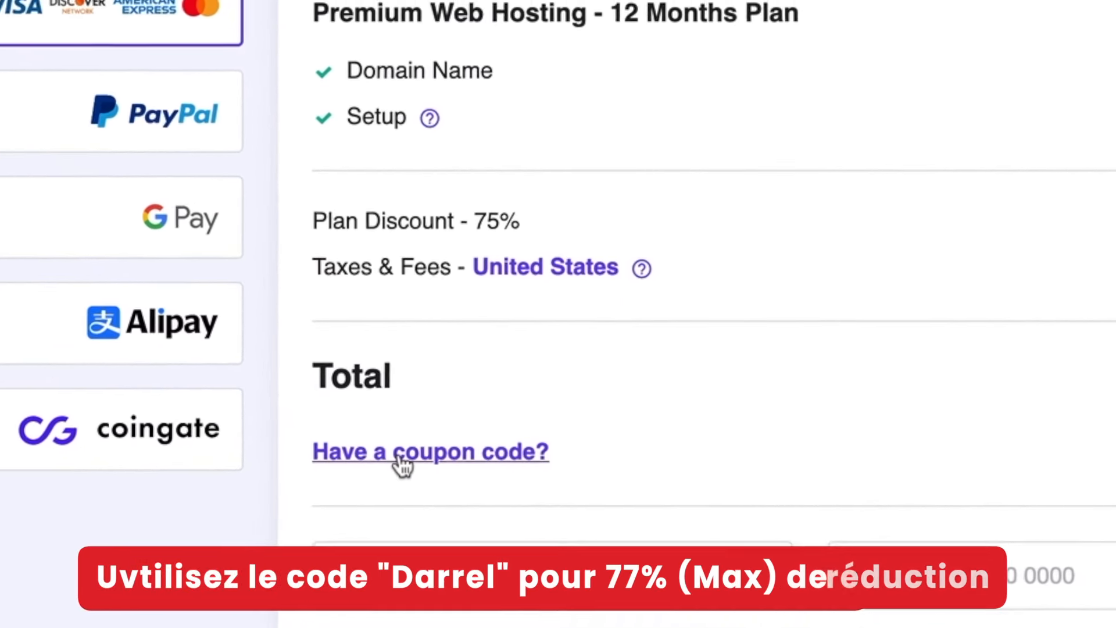
# Step: Apply the coupon code DARREL, bringing the total to $30.13
pyautogui.click(482, 385)
pyautogui.scroll(-1, 407, 480)
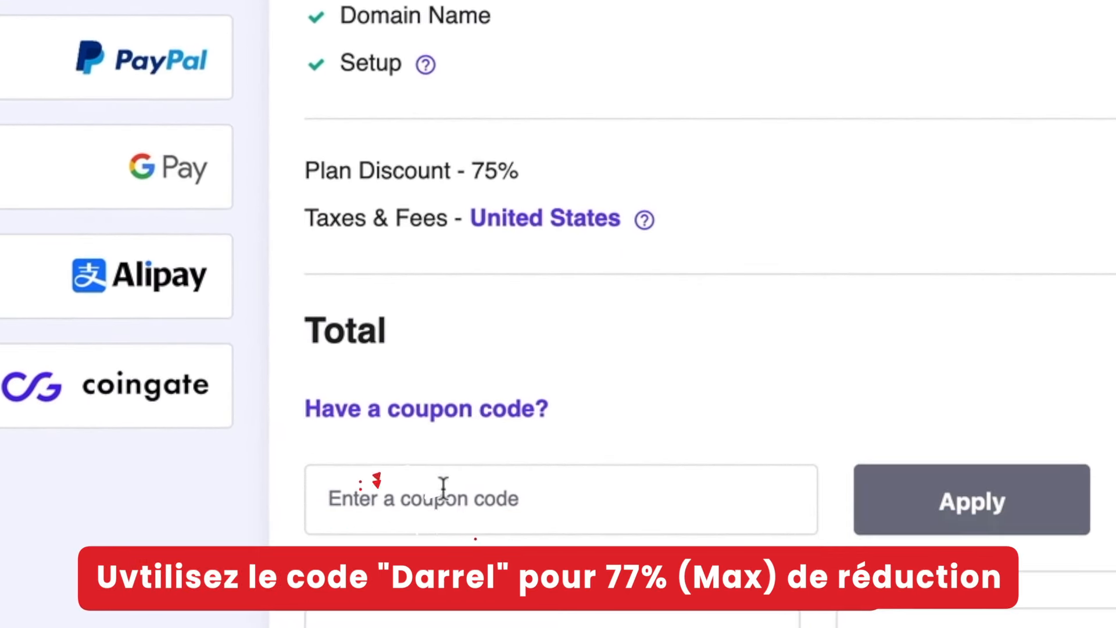
pyautogui.click(444, 487)
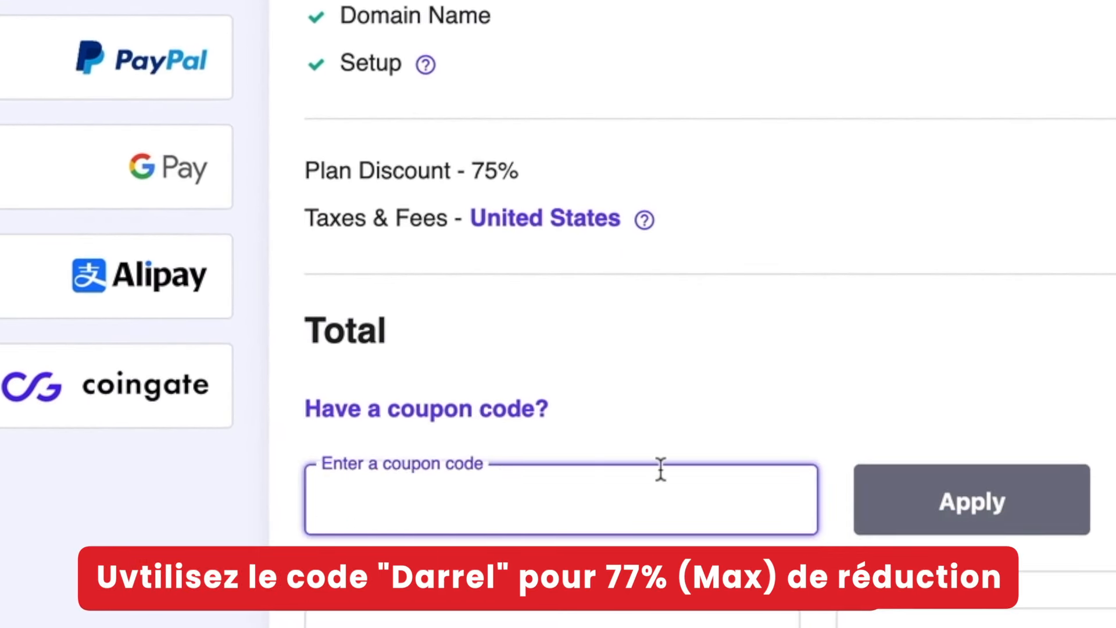
pyautogui.write('DARREL')
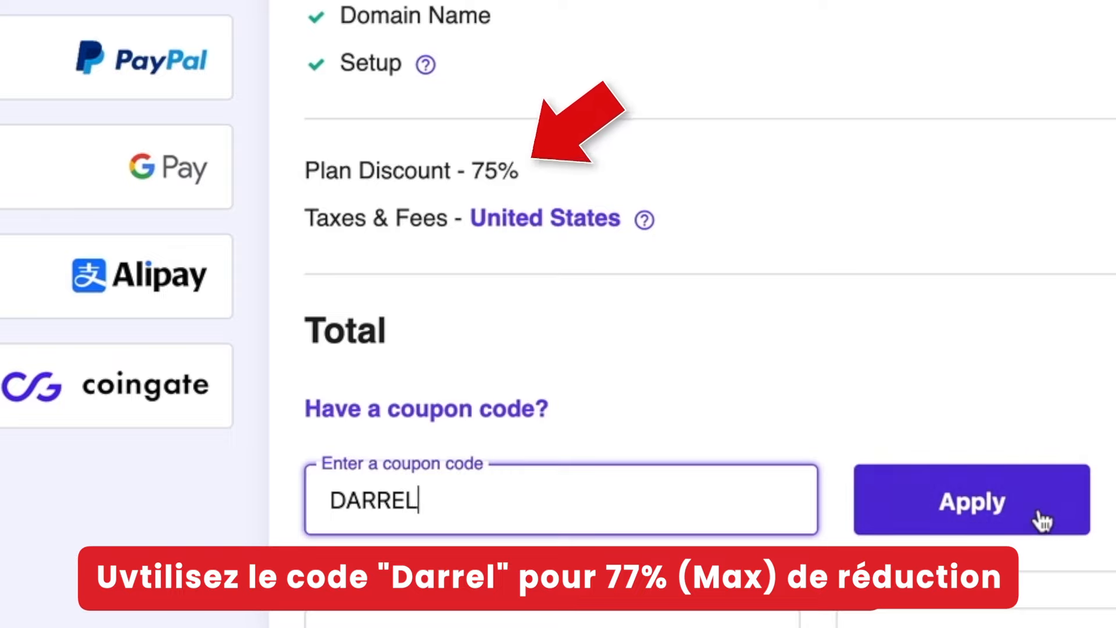
pyautogui.click(1037, 503)
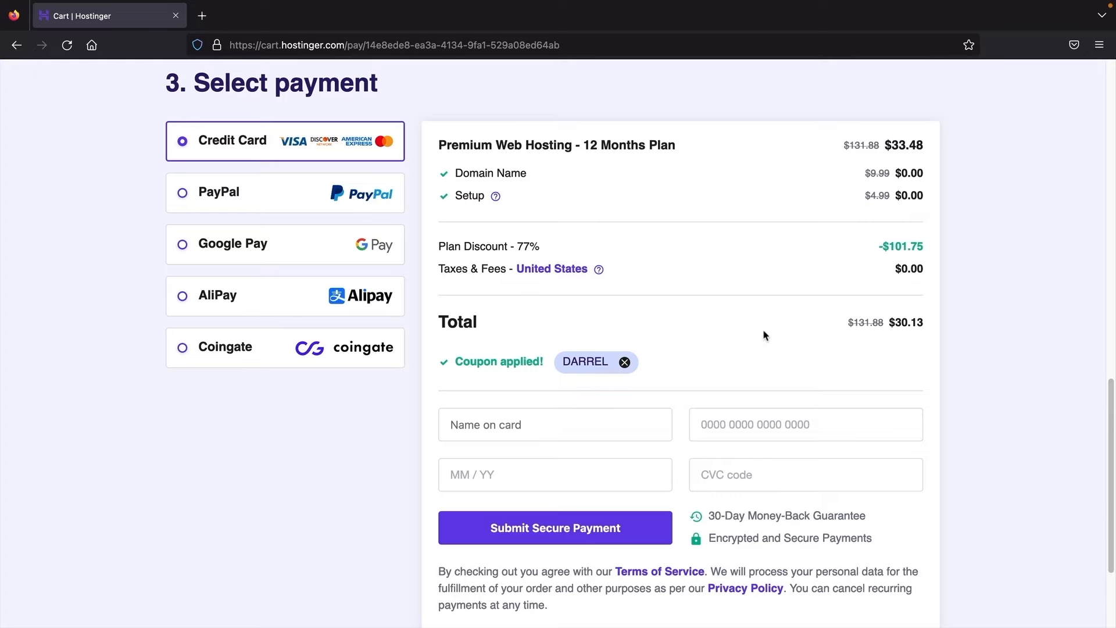
# Step: Choose PayPal instead of credit card to pay the $30.13 order
pyautogui.scroll(-3, 685, 326)
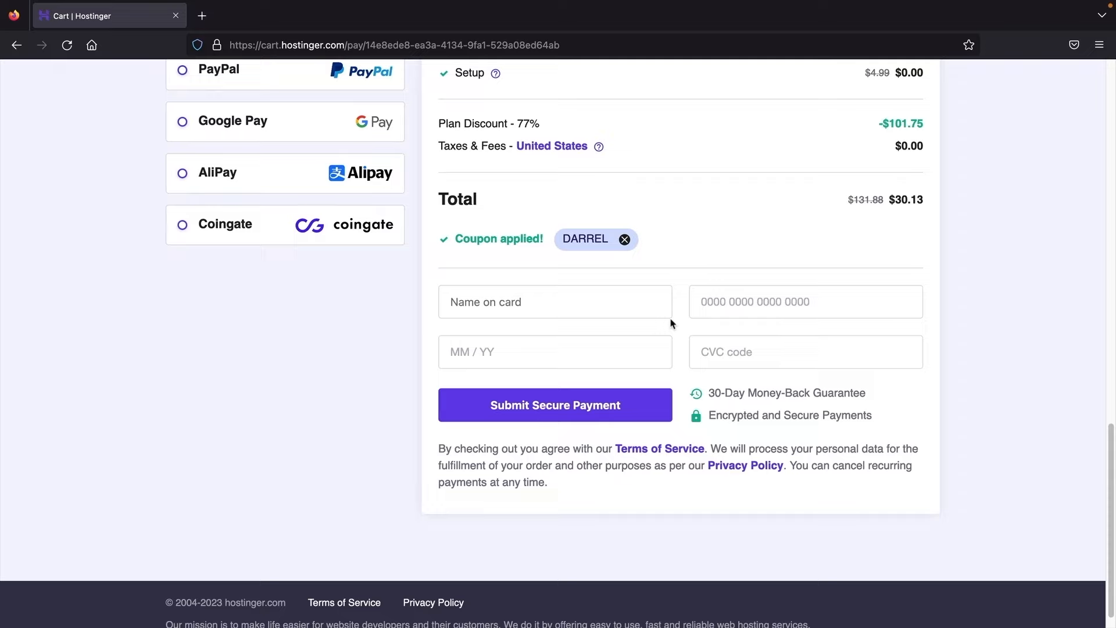
pyautogui.click(504, 304)
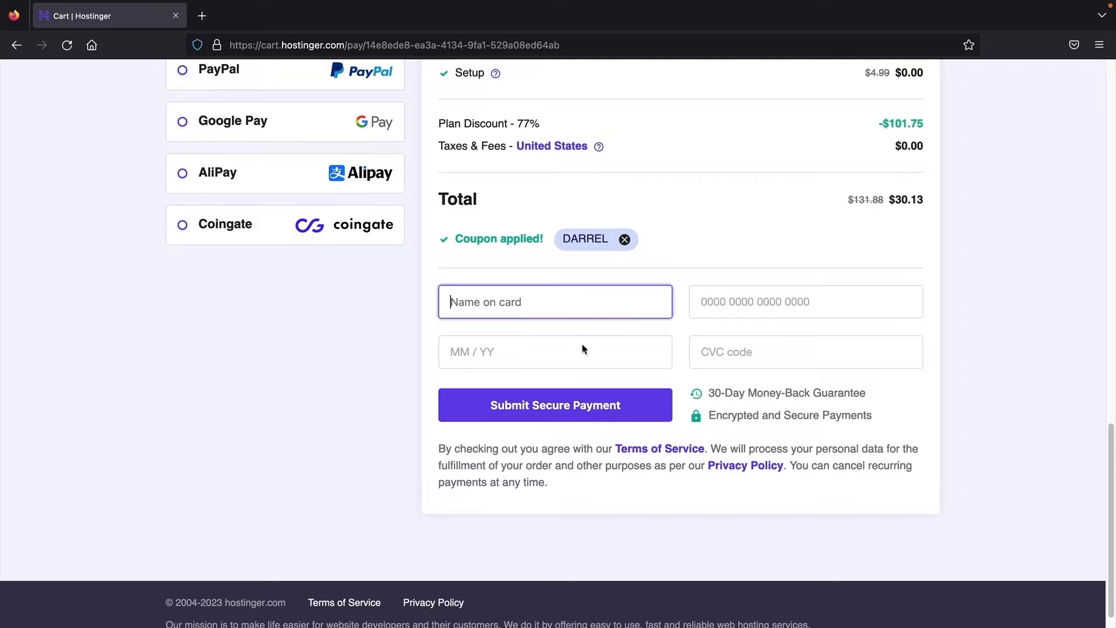
pyautogui.scroll(3, 578, 357)
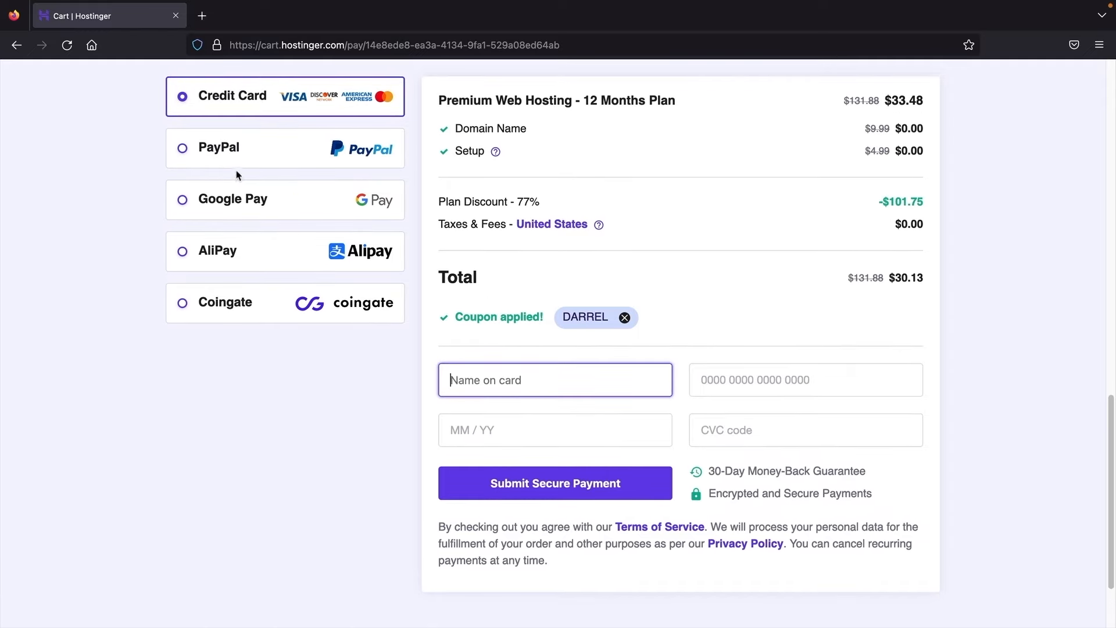
pyautogui.click(181, 152)
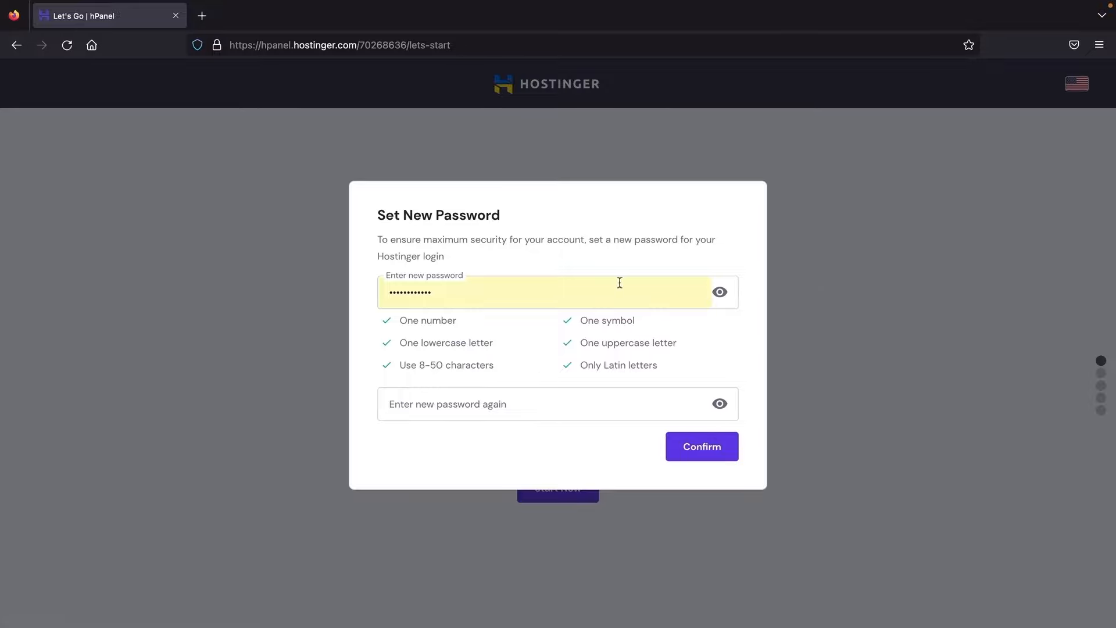
# Step: Confirm the new hPanel account password in the Set New Password dialog
pyautogui.click(714, 456)
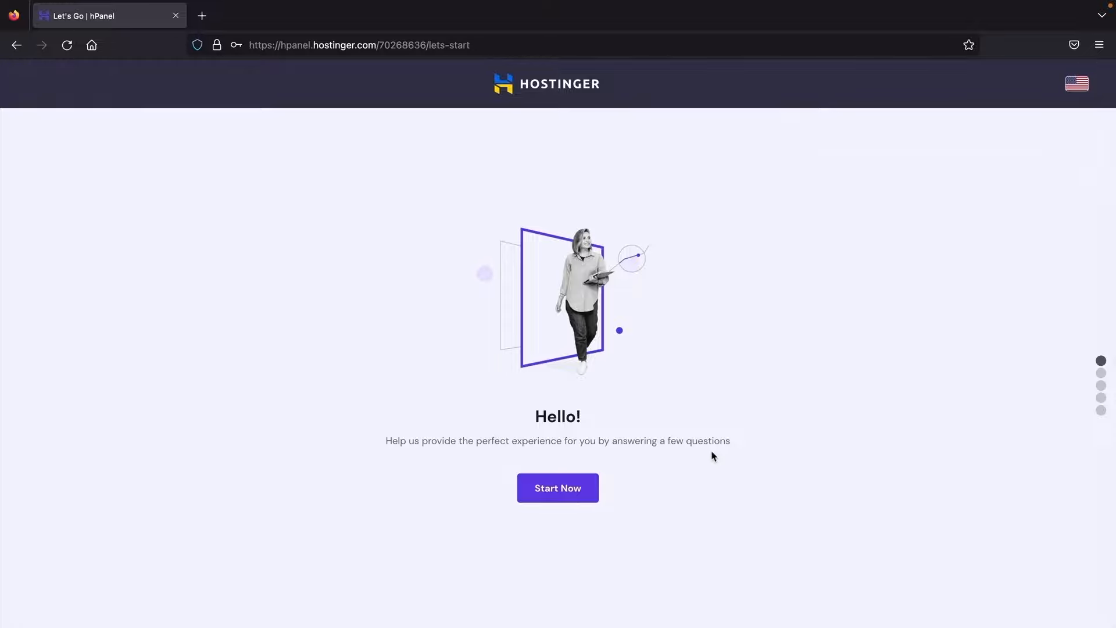
# Step: Answer the survey: creating for myself, building it myself, Business site, no help needed
pyautogui.click(565, 489)
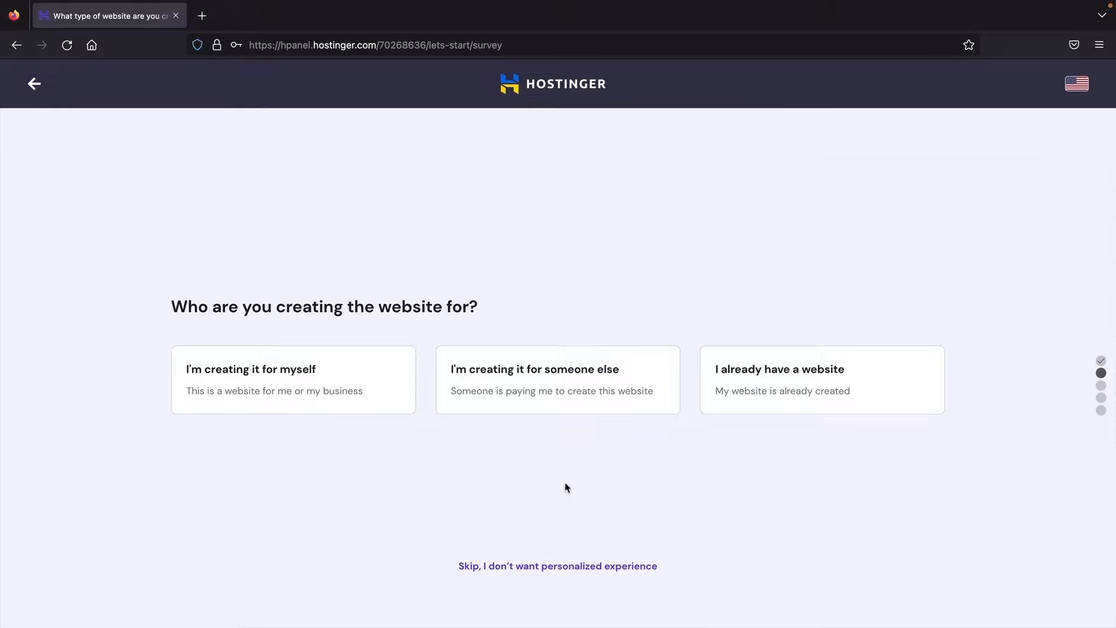
pyautogui.click(280, 388)
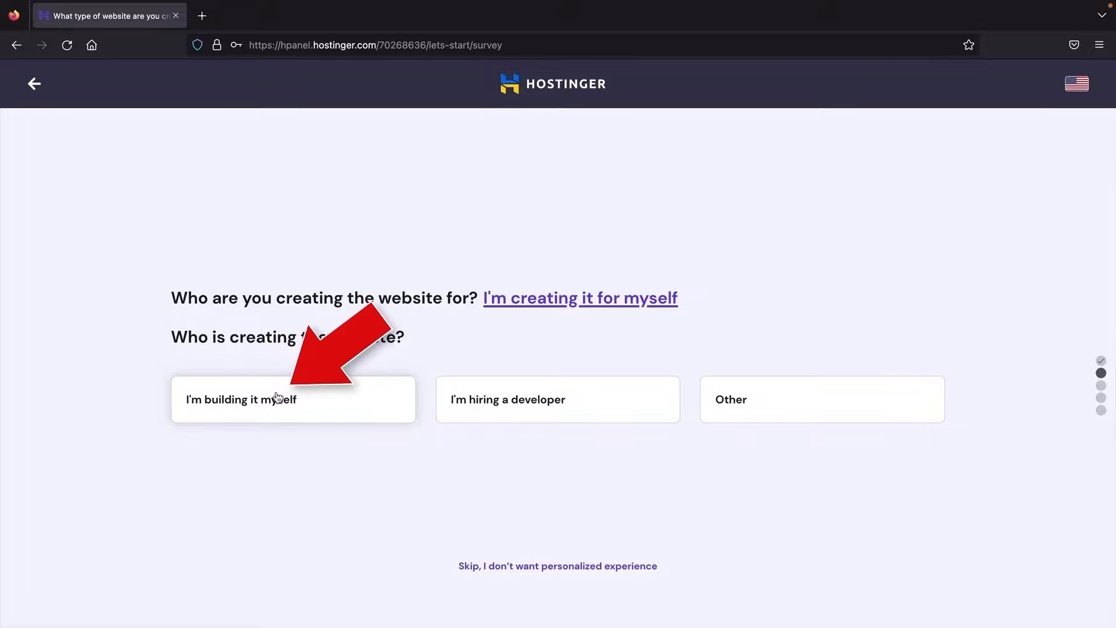
pyautogui.click(270, 406)
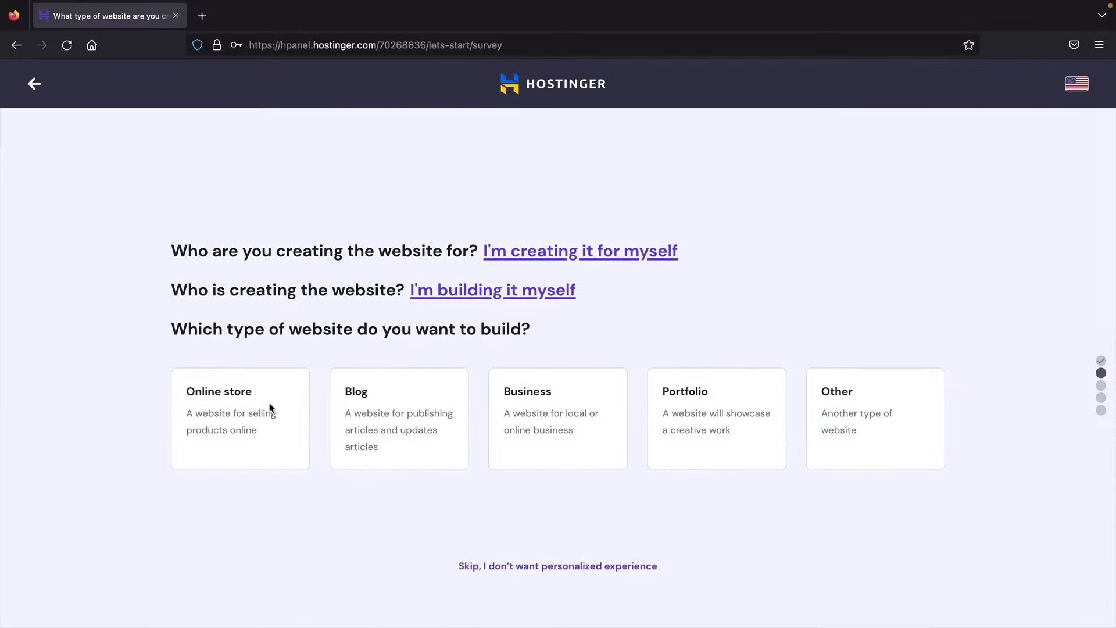
pyautogui.click(537, 407)
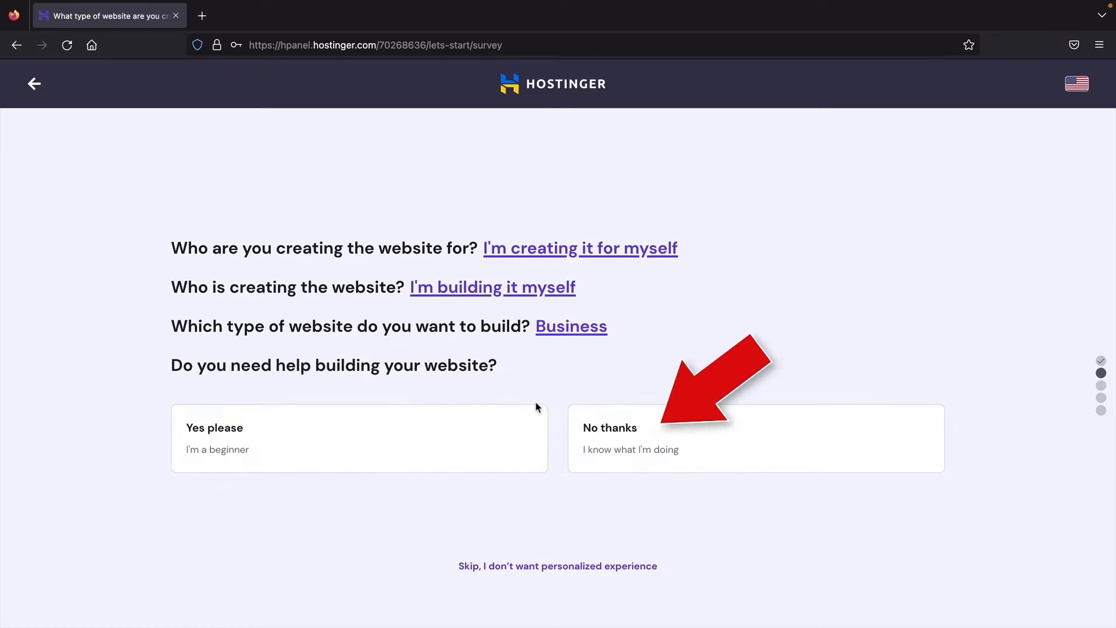
pyautogui.click(649, 447)
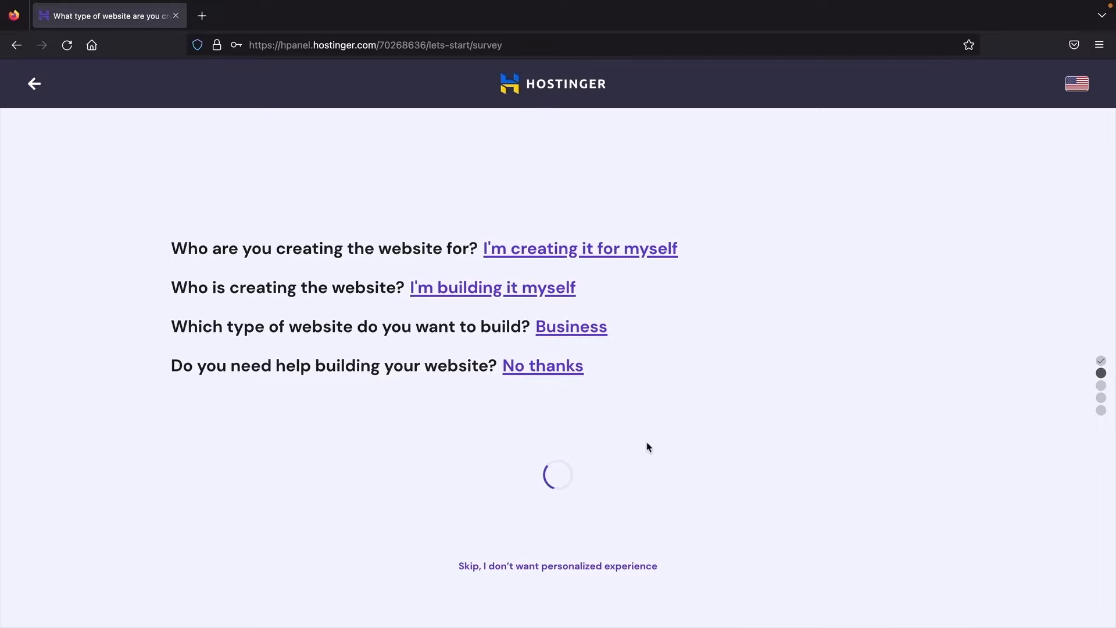
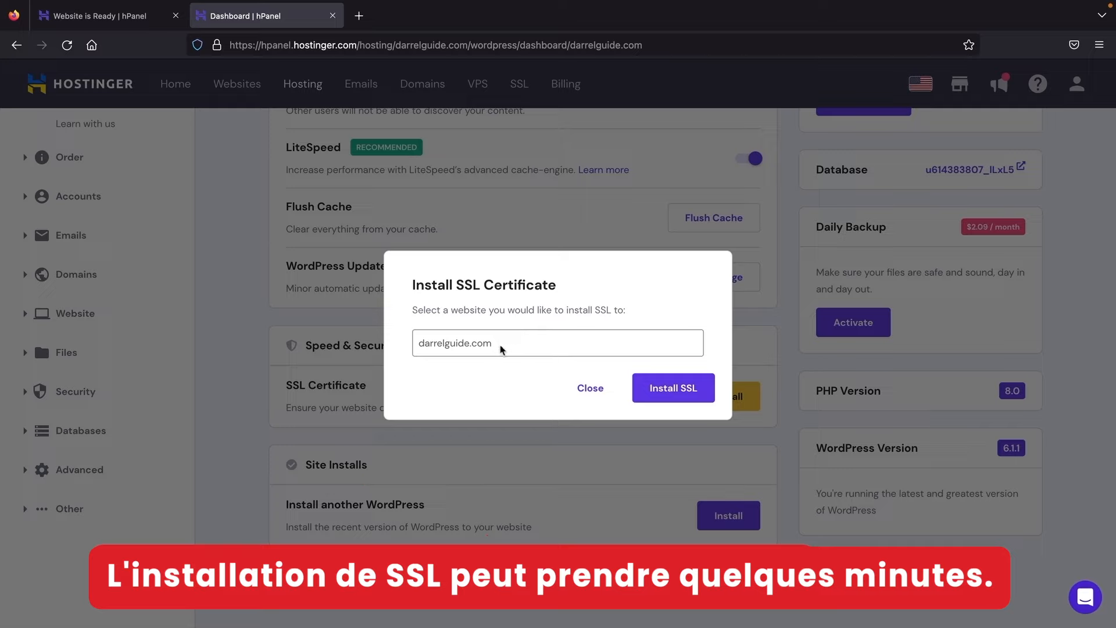
# Step: Install the SSL certificate on darrelguide.com, then open the site in the WordPress editor
pyautogui.moveTo(500, 346); pyautogui.dragTo(420, 346)
pyautogui.click(545, 350)
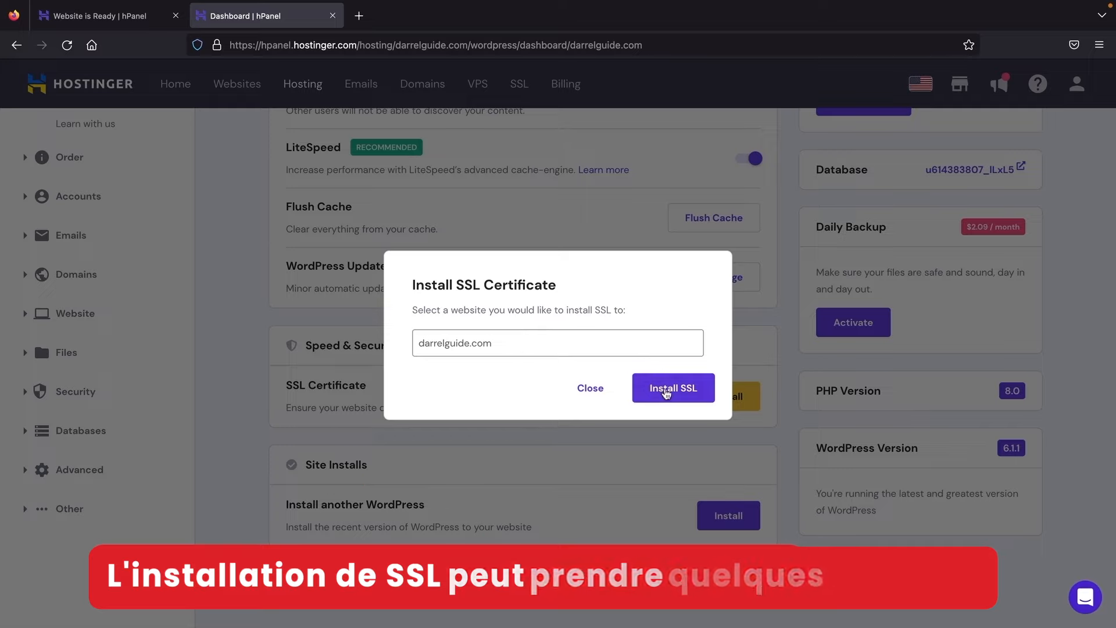
pyautogui.click(666, 393)
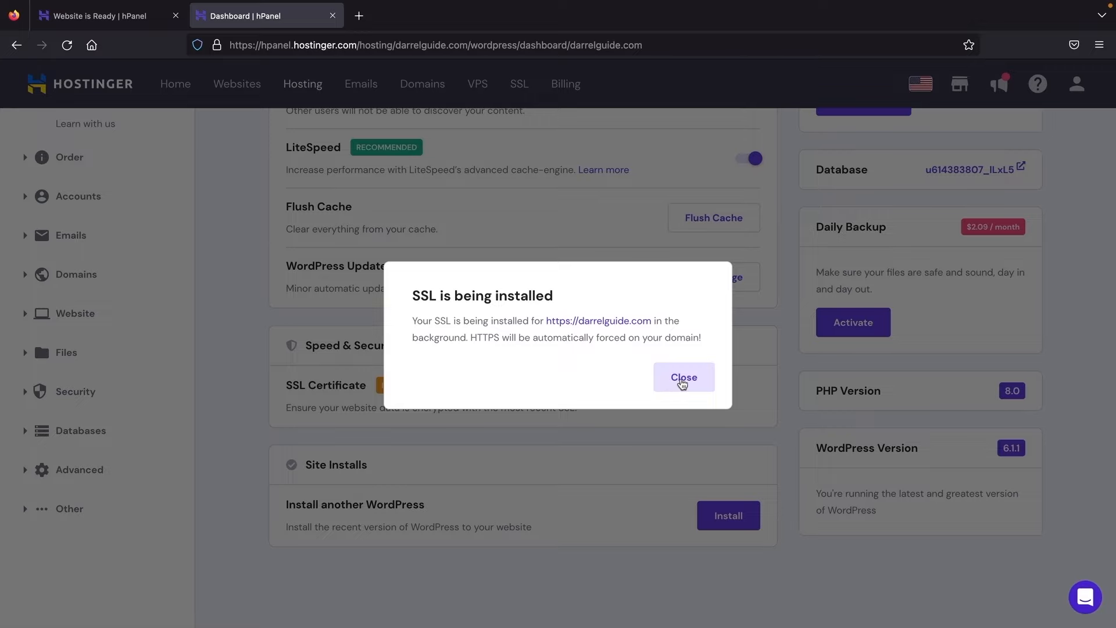
pyautogui.click(686, 378)
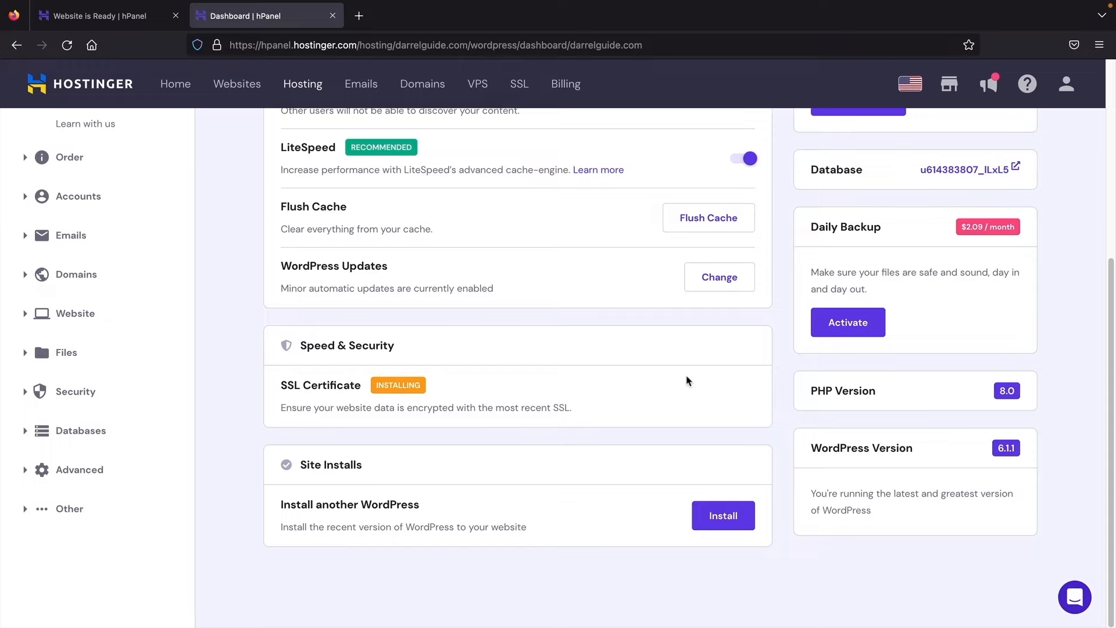
pyautogui.scroll(5, 632, 382)
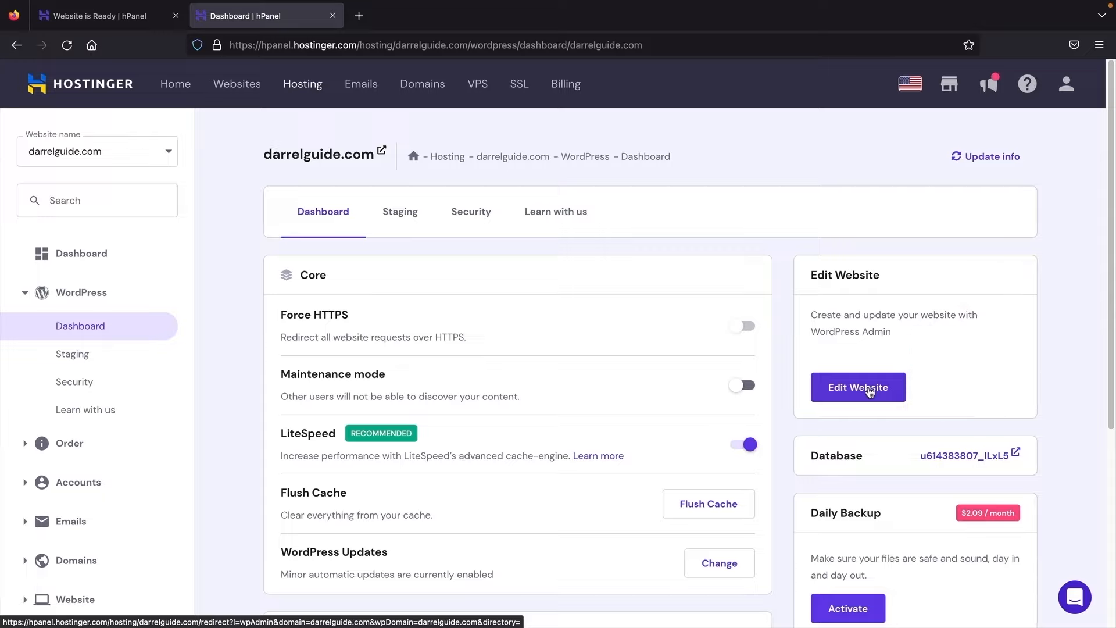
pyautogui.click(870, 390)
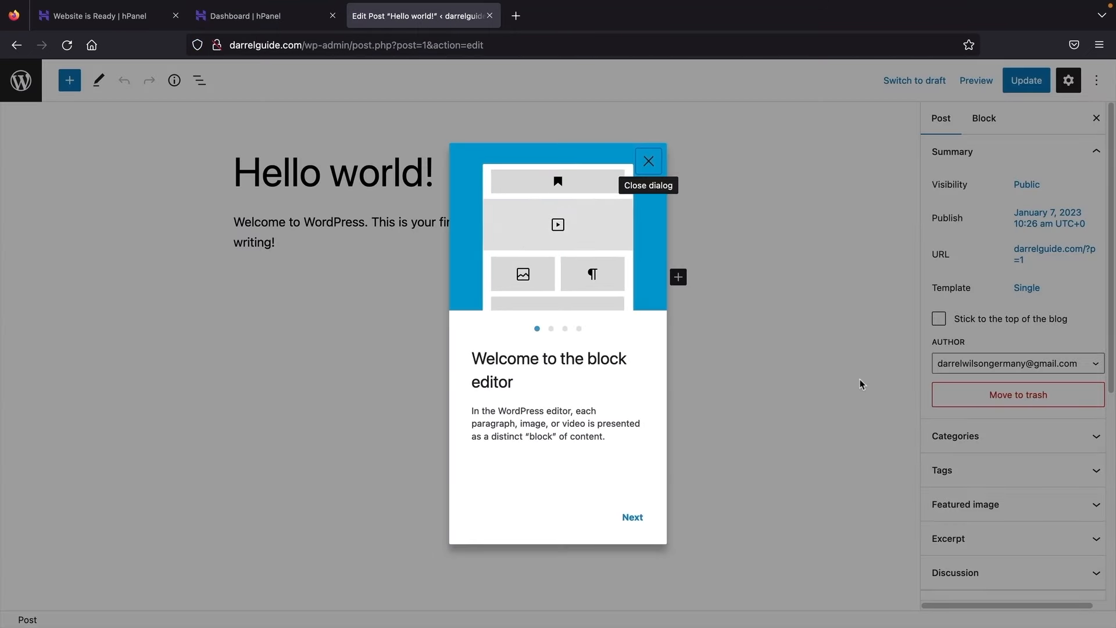
# Step: Close the block editor welcome guide and go through the Posts list to the Dashboard
pyautogui.click(649, 161)
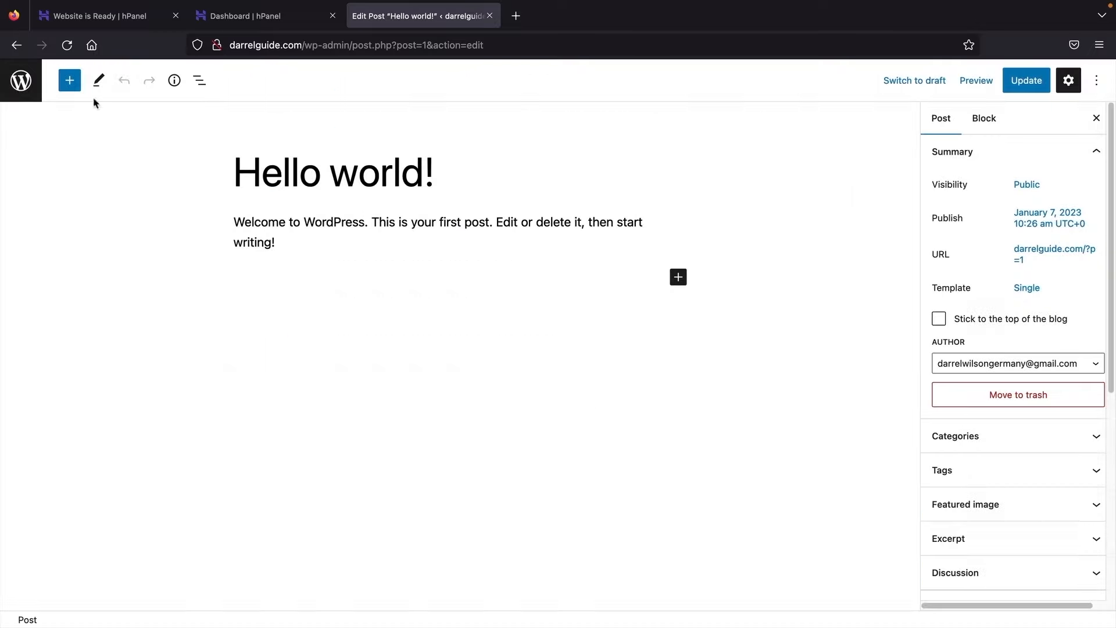
pyautogui.click(22, 85)
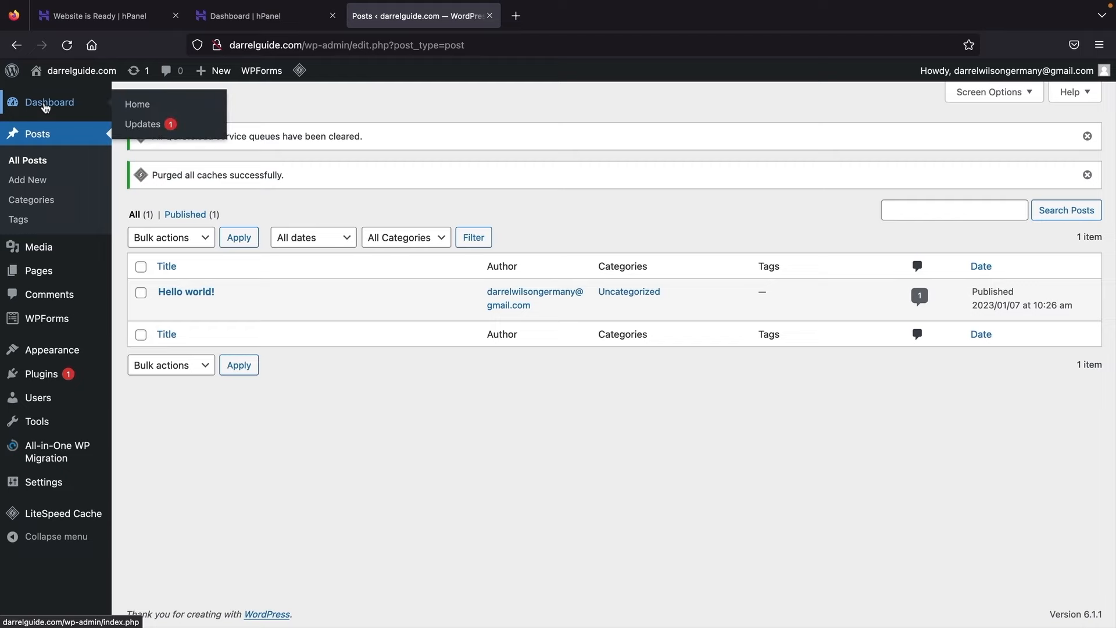
pyautogui.click(46, 108)
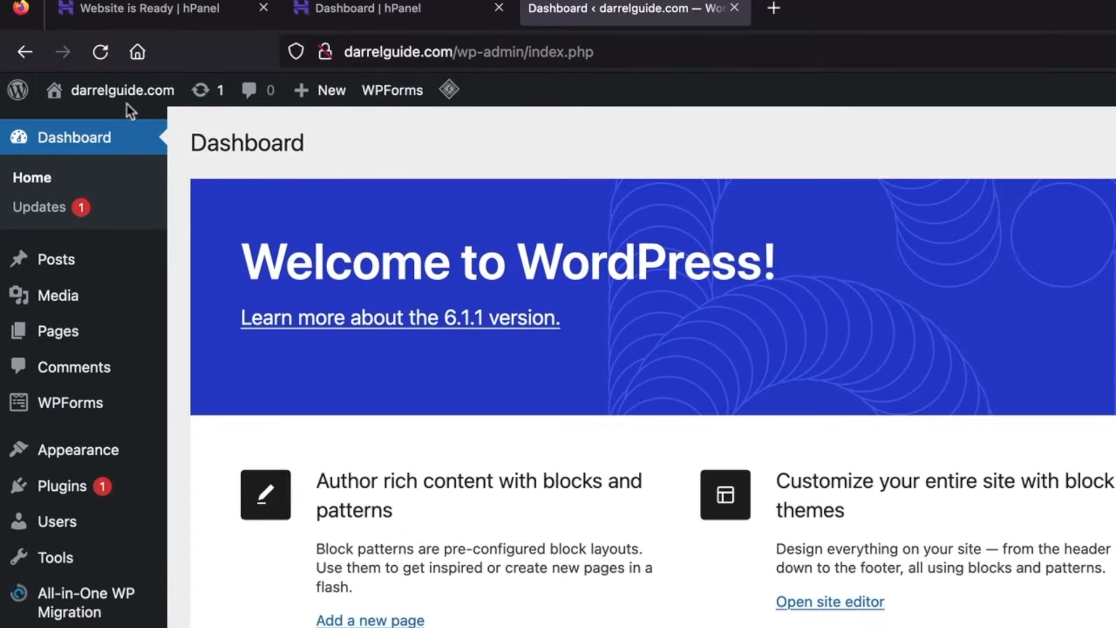
# Step: Visit the live darrelguide.com front page, scroll through it and reload it
pyautogui.moveTo(124, 106)
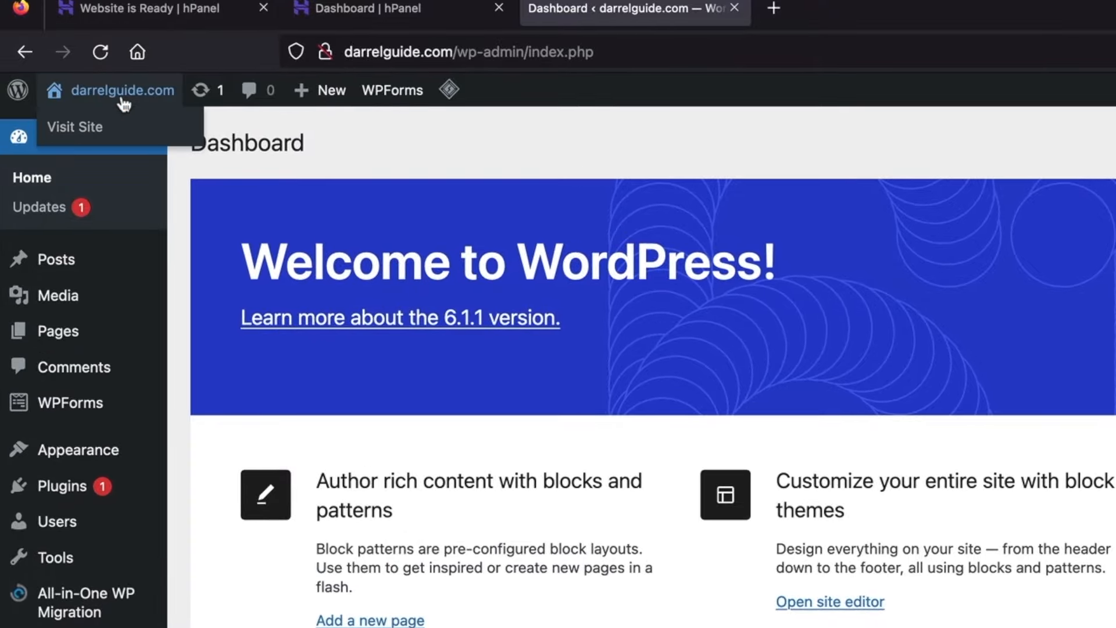
pyautogui.click(95, 129)
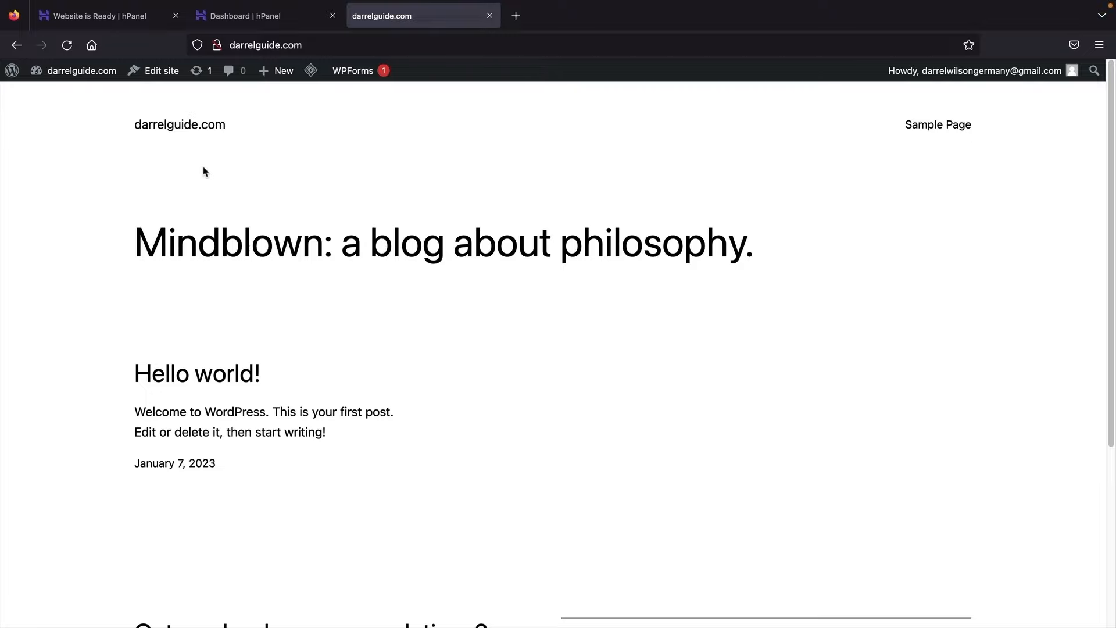
pyautogui.scroll(-4, 212, 184)
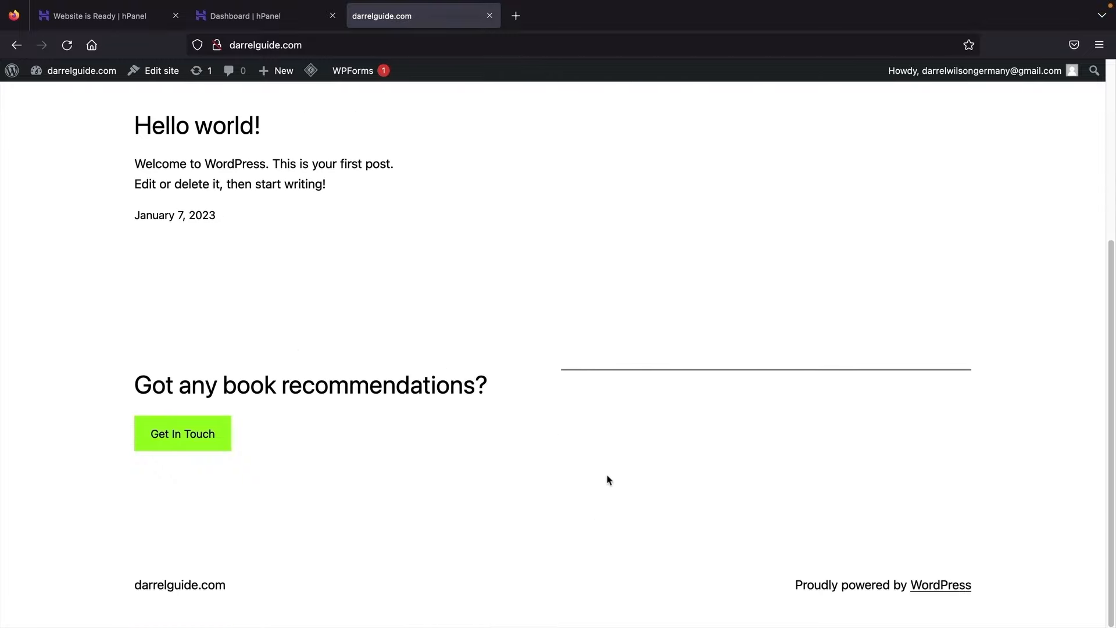
pyautogui.scroll(5, 389, 373)
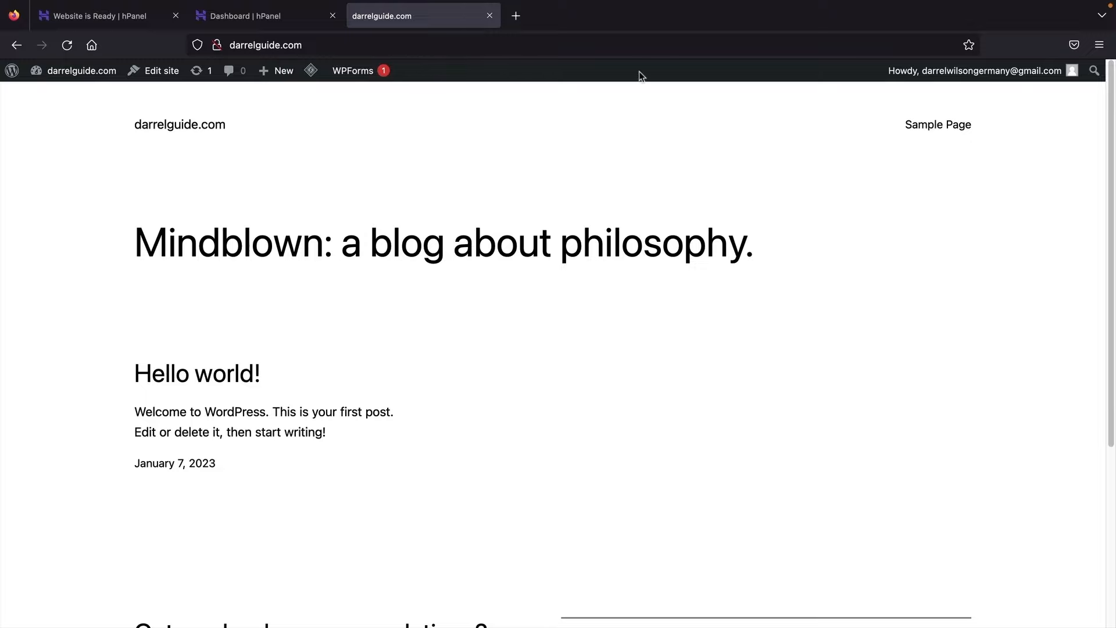
pyautogui.click(66, 47)
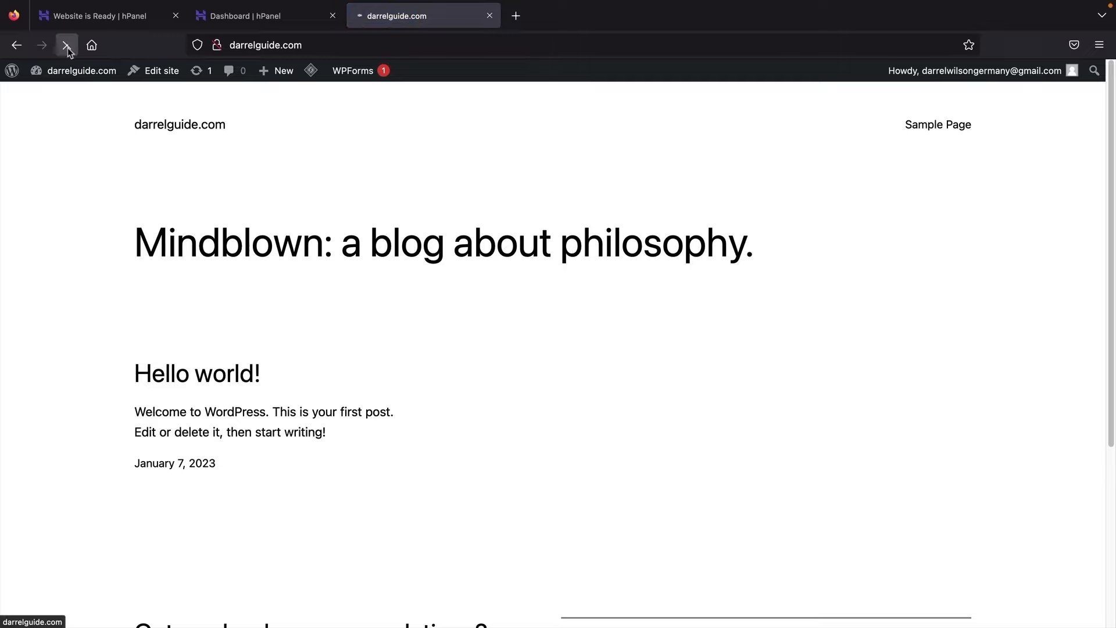
# Step: Load darrelguide.com/wp-admin from the address bar
pyautogui.moveTo(70, 74)
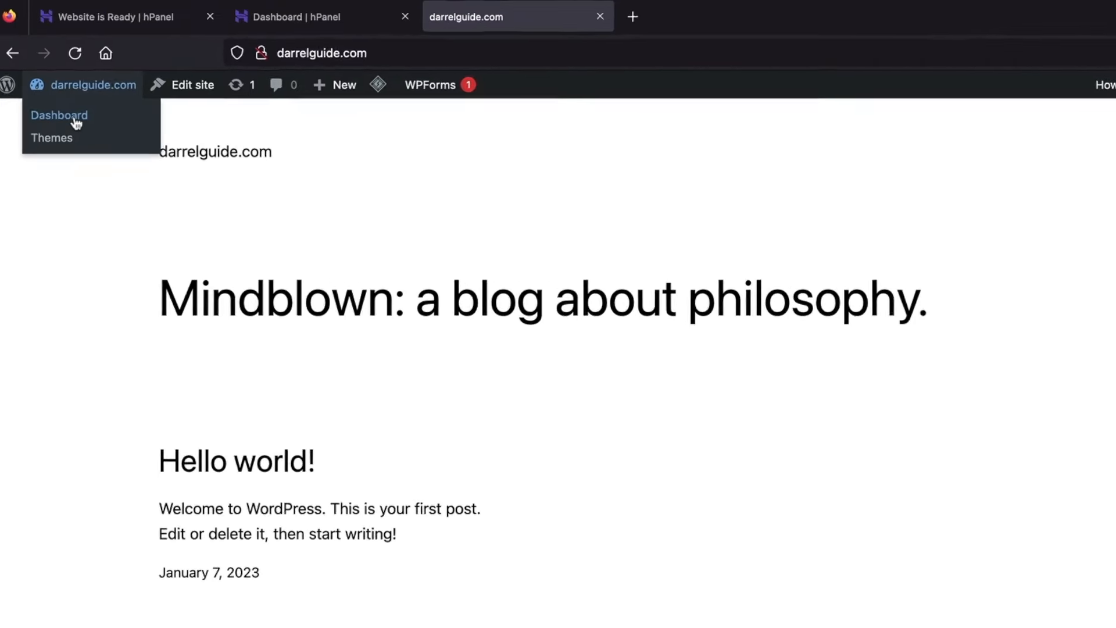
pyautogui.click(86, 142)
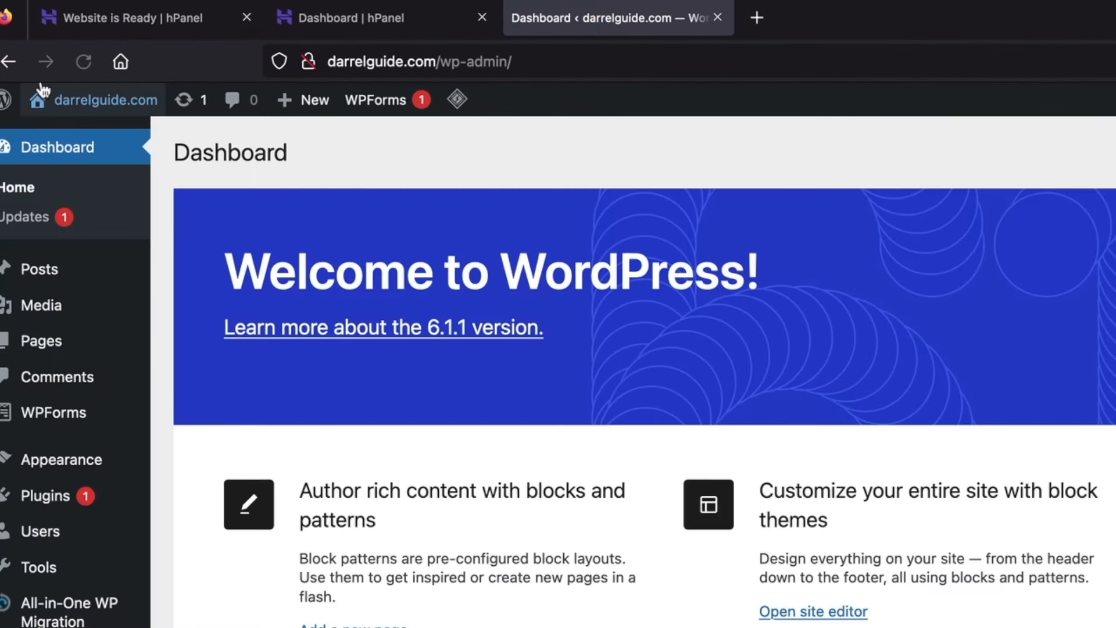
pyautogui.click(8, 61)
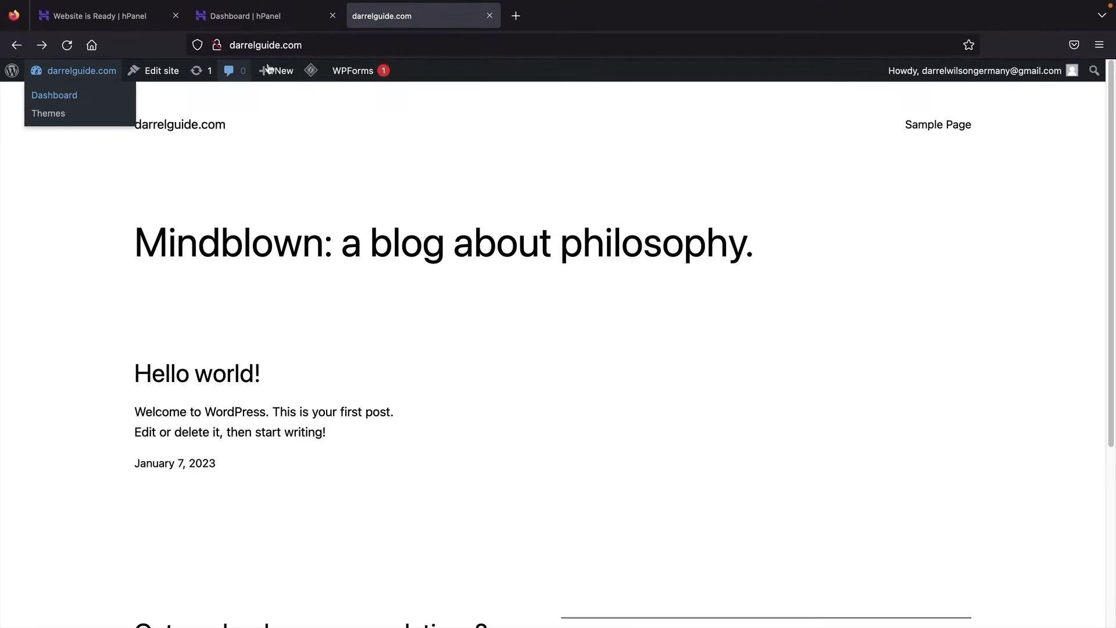
pyautogui.click(333, 46)
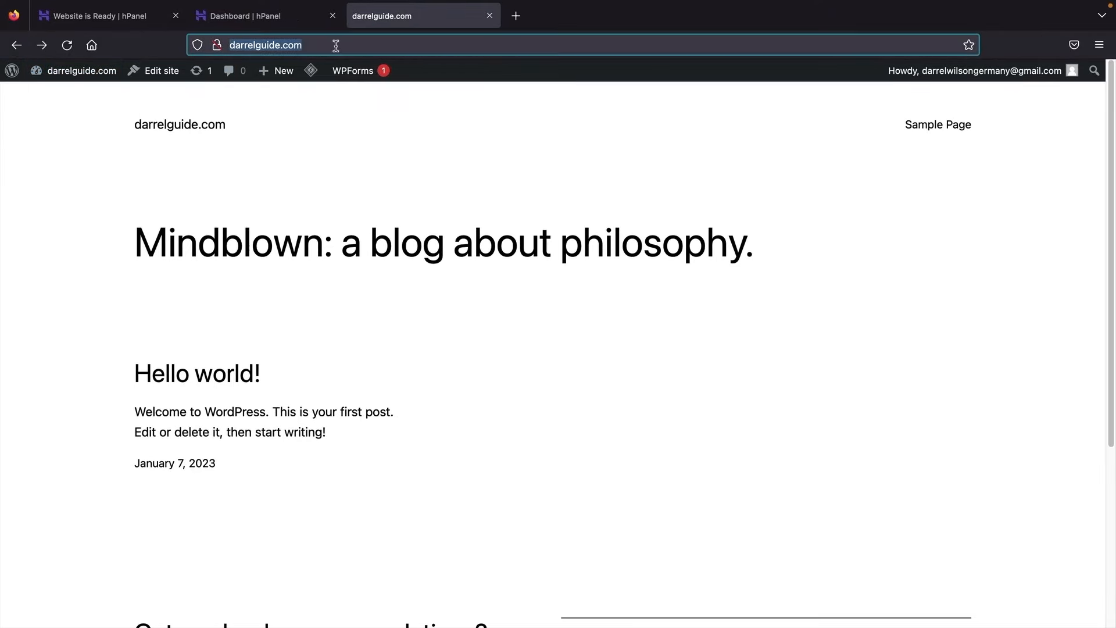
pyautogui.write('/wp-adm')
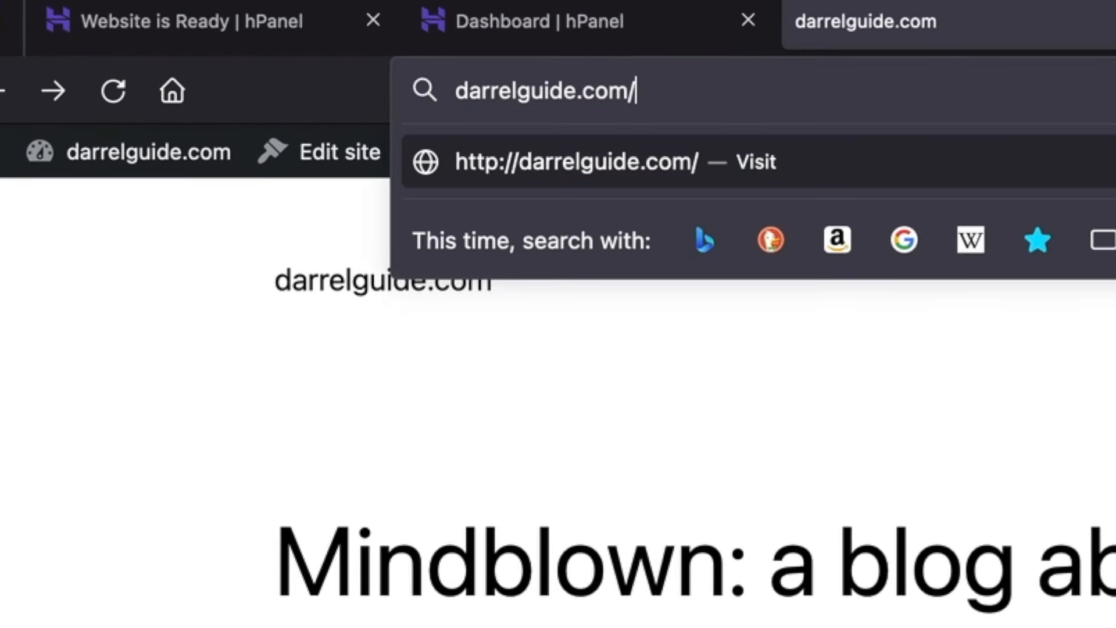
pyautogui.write('in')
pyautogui.press('Return')
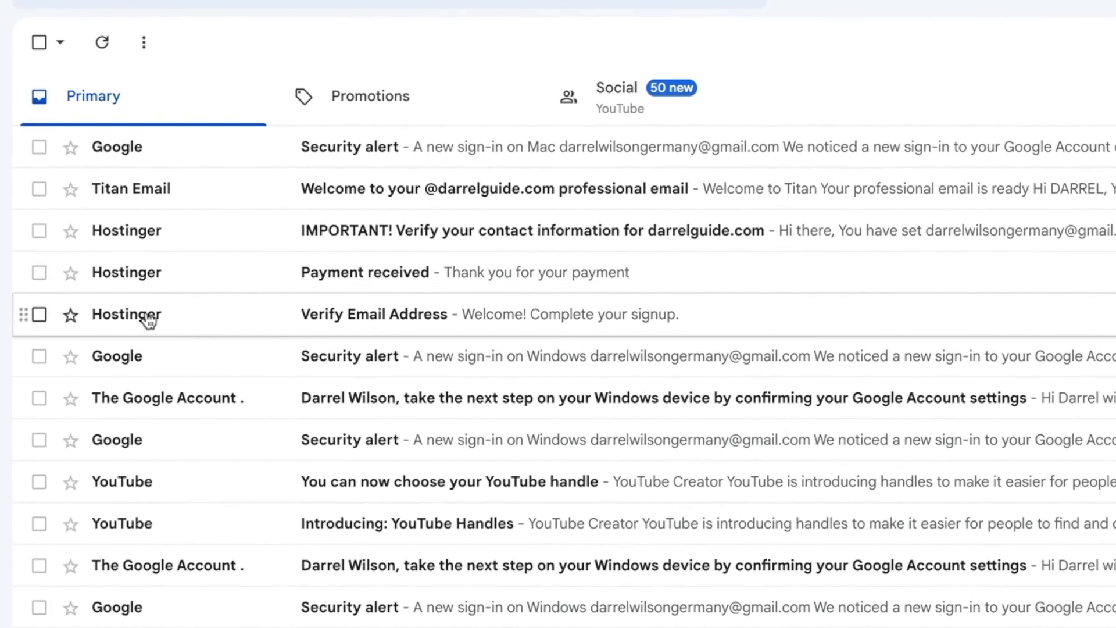
# Step: Verify the account email through Hostinger's Verify Email Address message, then return to the inbox
pyautogui.moveTo(149, 319)
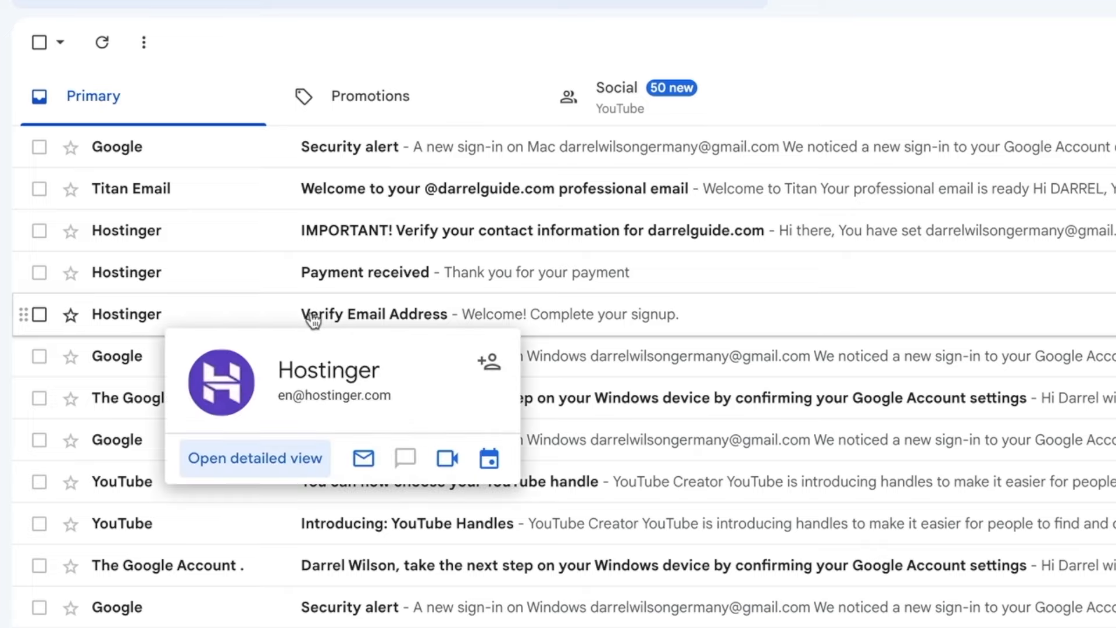
pyautogui.click(376, 317)
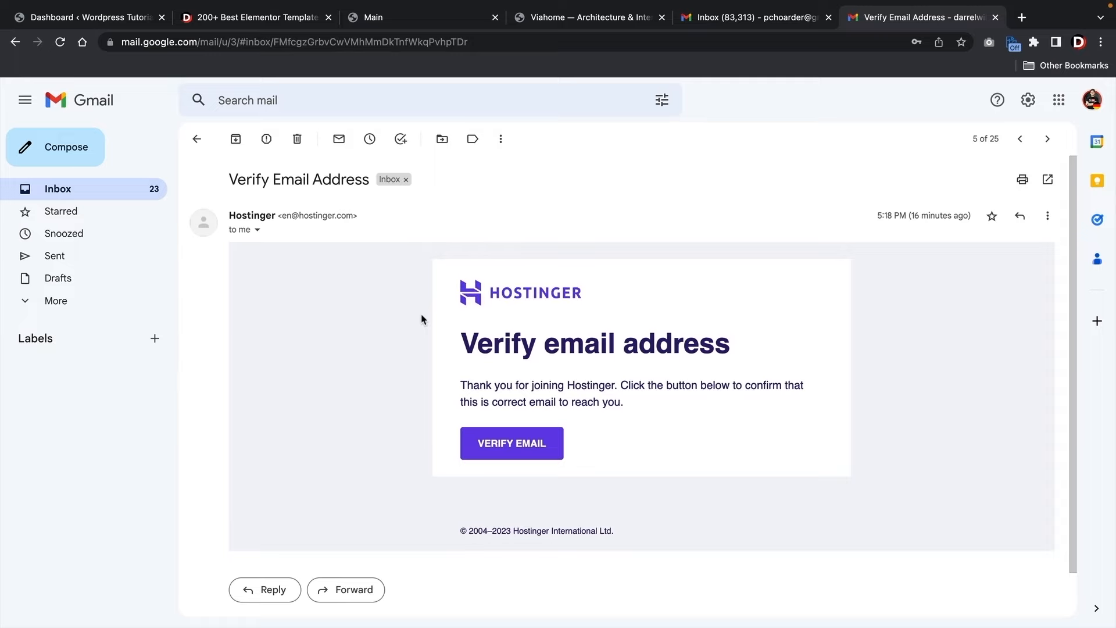
pyautogui.click(519, 445)
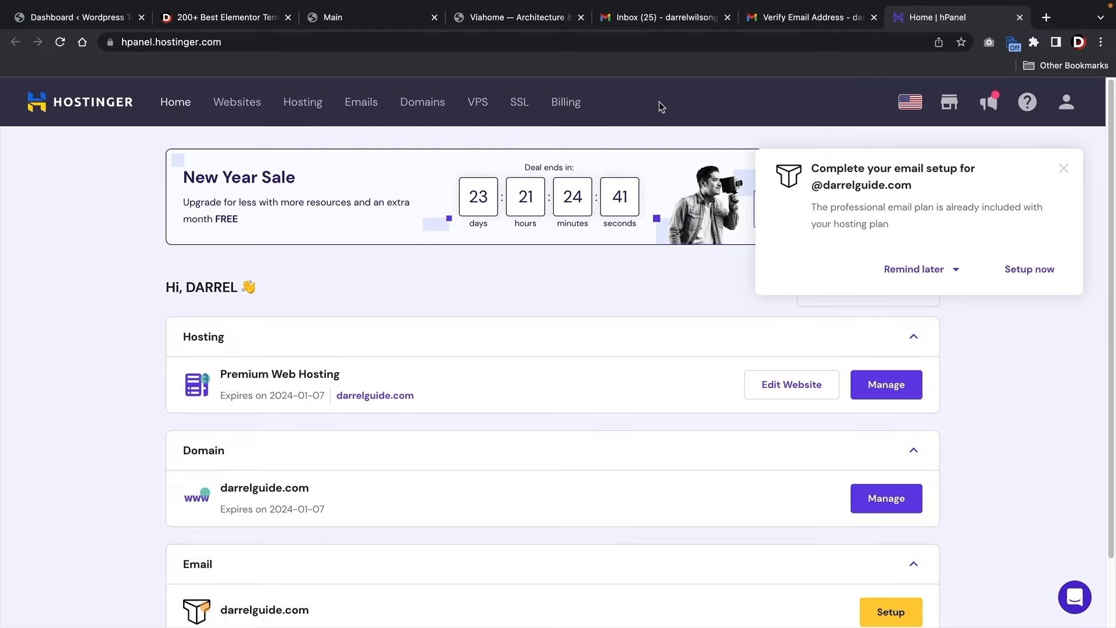
pyautogui.click(646, 19)
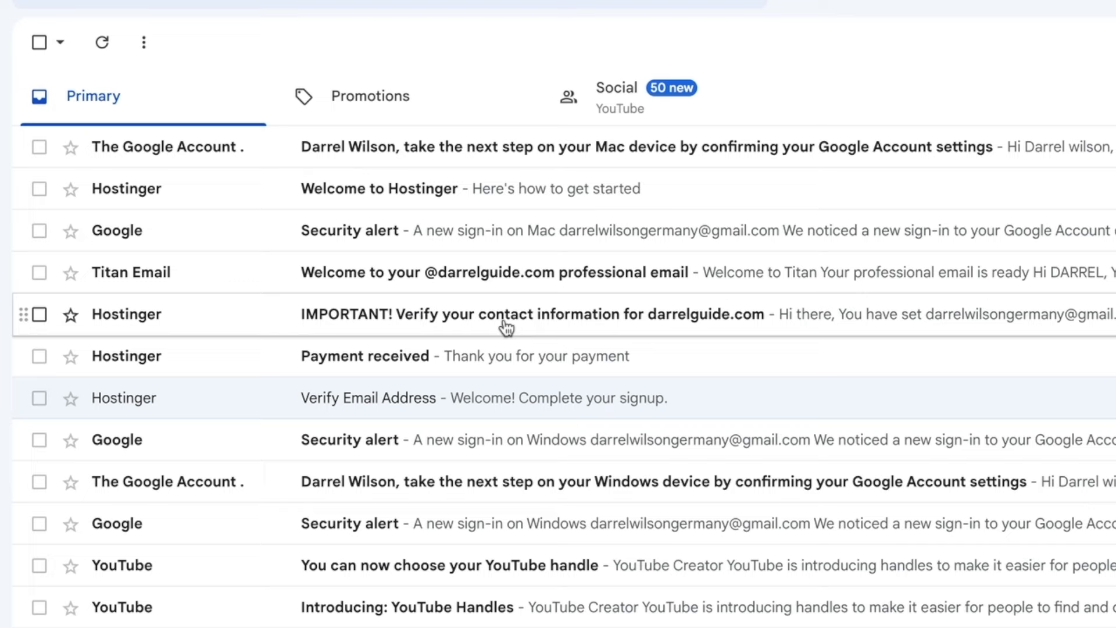
# Step: Validate the darrelguide.com registrant contact from the 'IMPORTANT! Verify your contact information' email
pyautogui.click(189, 324)
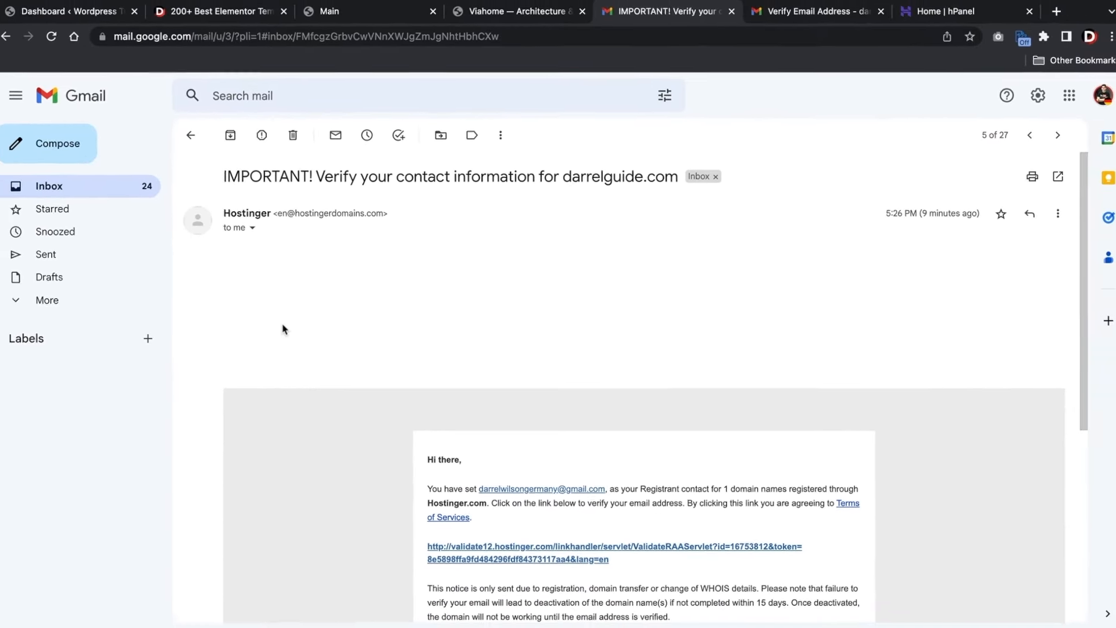
pyautogui.scroll(-5, 401, 349)
pyautogui.scroll(2, 506, 314)
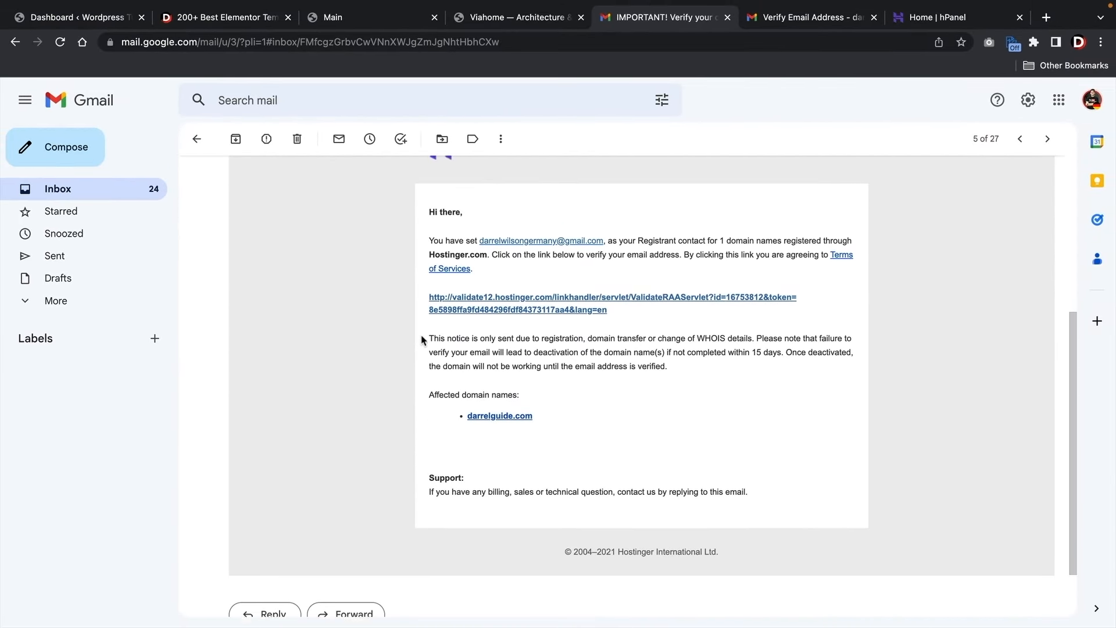
pyautogui.click(507, 312)
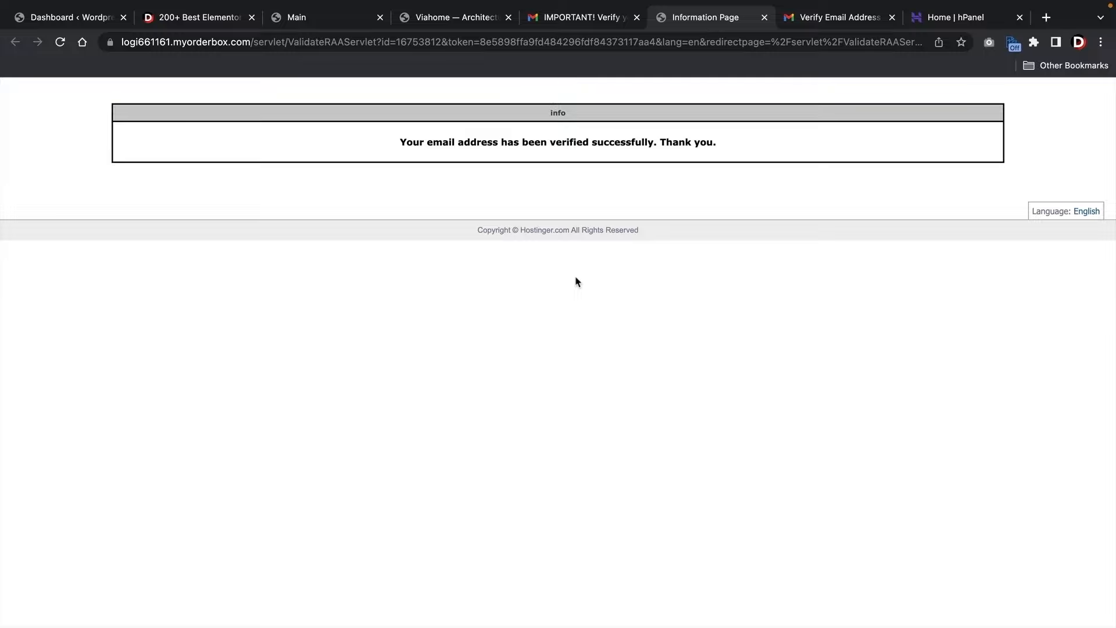
pyautogui.click(591, 22)
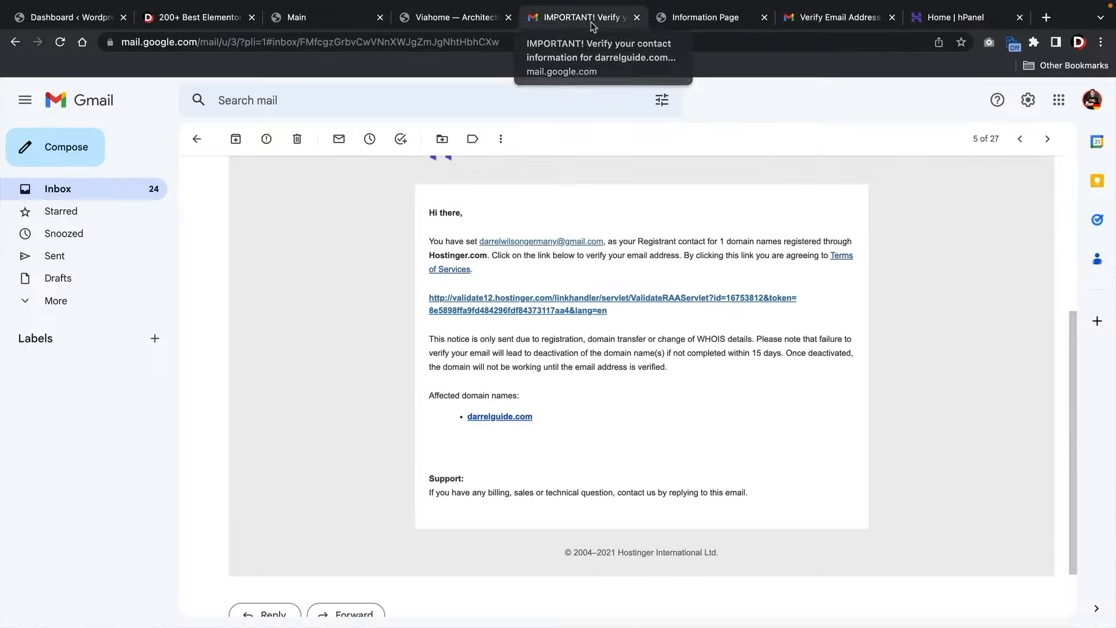
pyautogui.scroll(1, 552, 384)
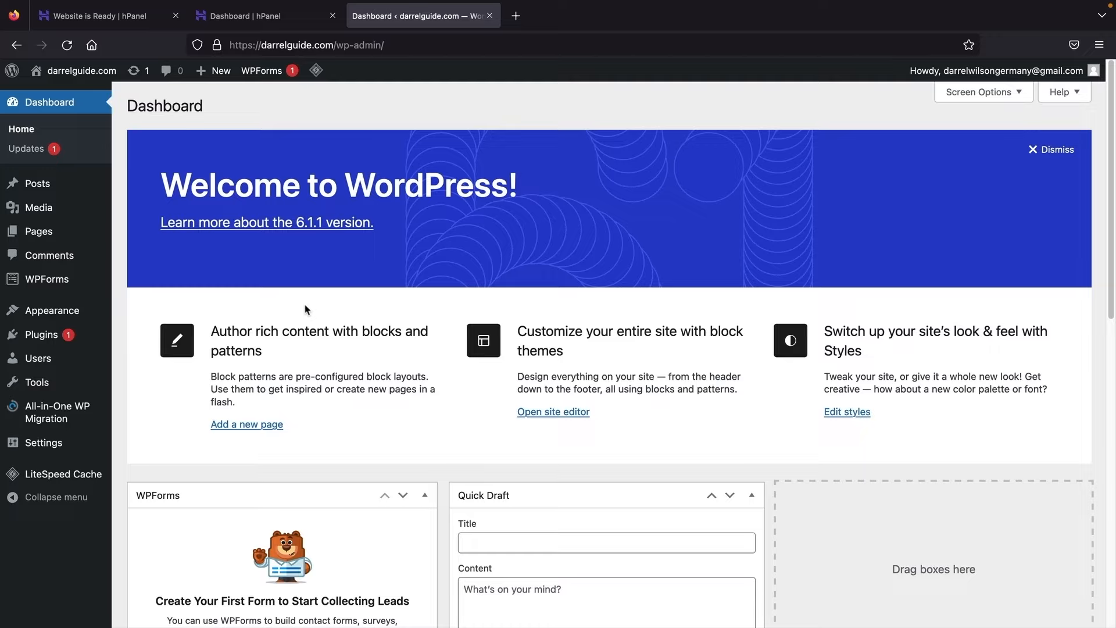
# Step: Confirm the padlock shows a secure connection, then log out from the Howdy menu
pyautogui.click(217, 46)
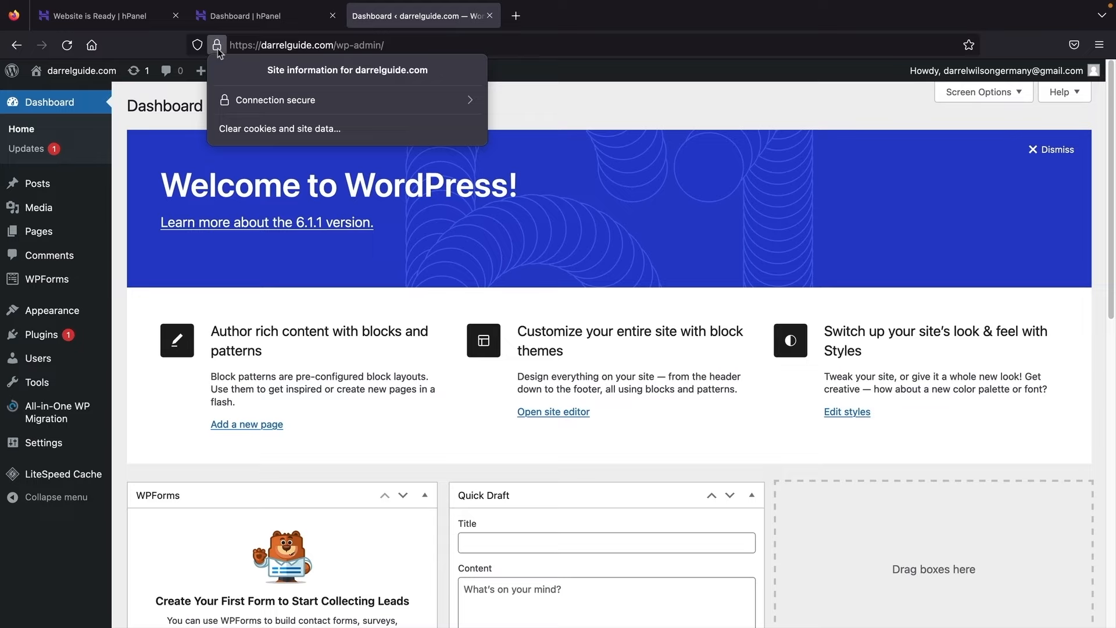
pyautogui.click(218, 48)
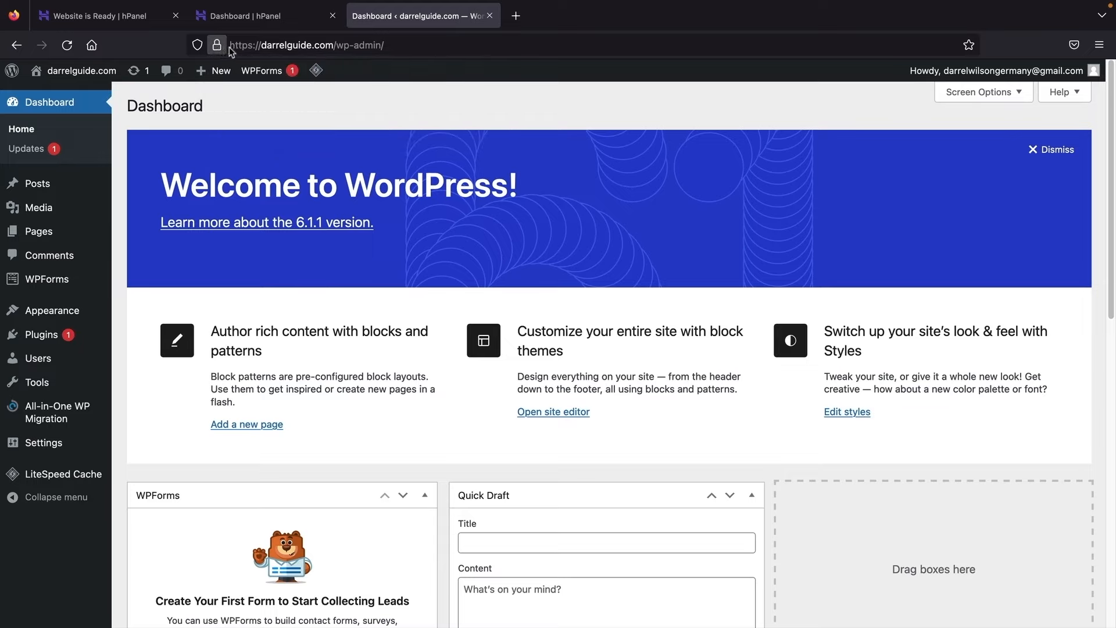
pyautogui.moveTo(1049, 80)
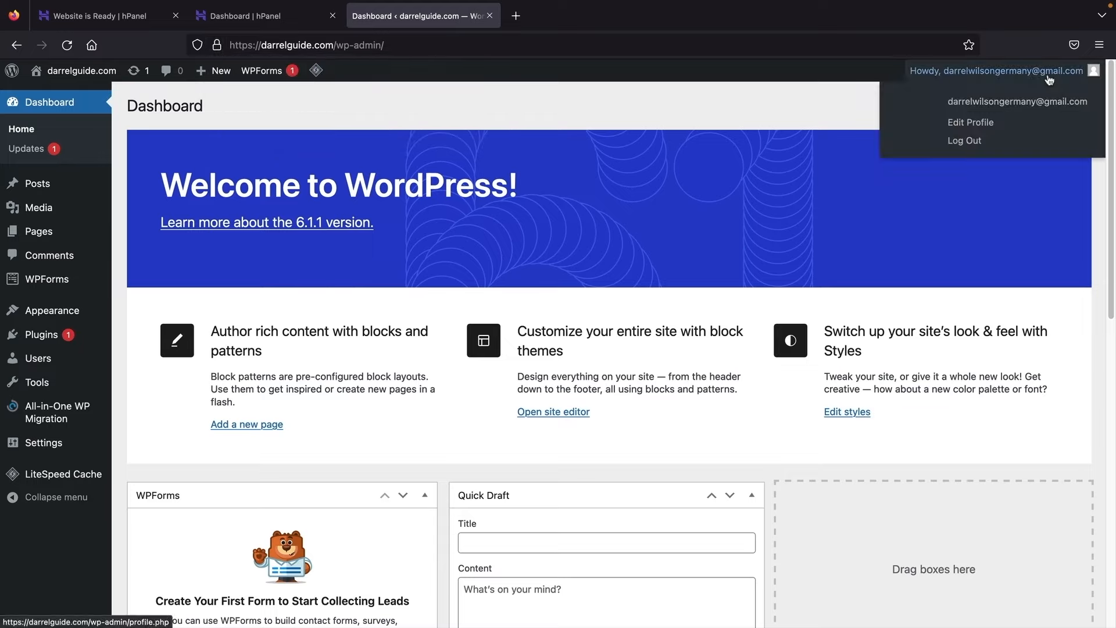
pyautogui.click(972, 143)
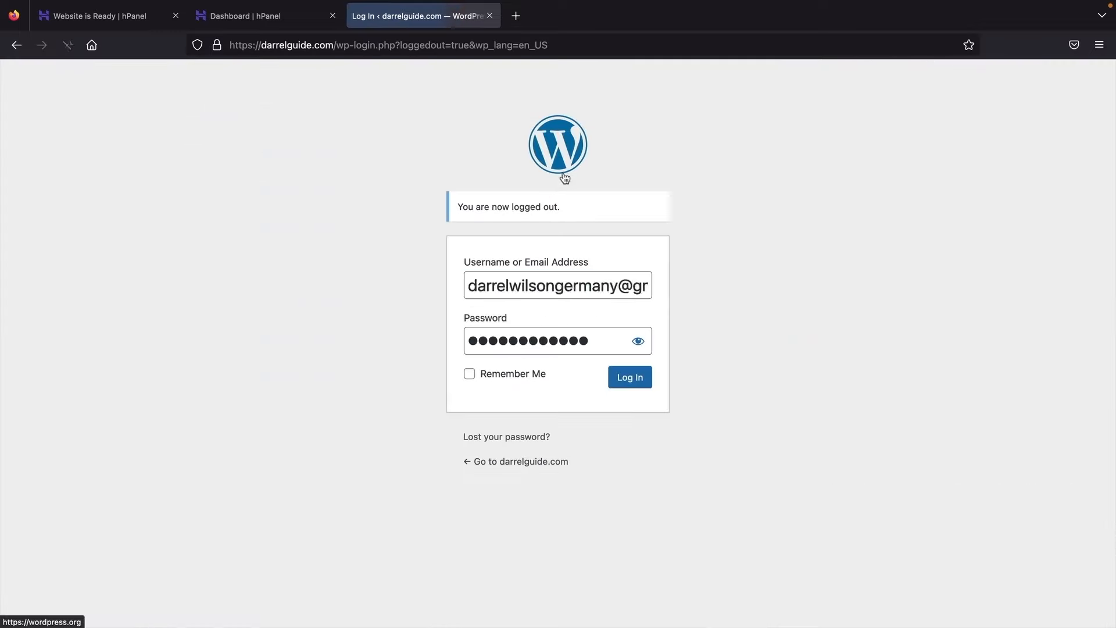
# Step: Replace the login address with the homepage, then go to darrelguide.com/wp-admin
pyautogui.click(406, 192)
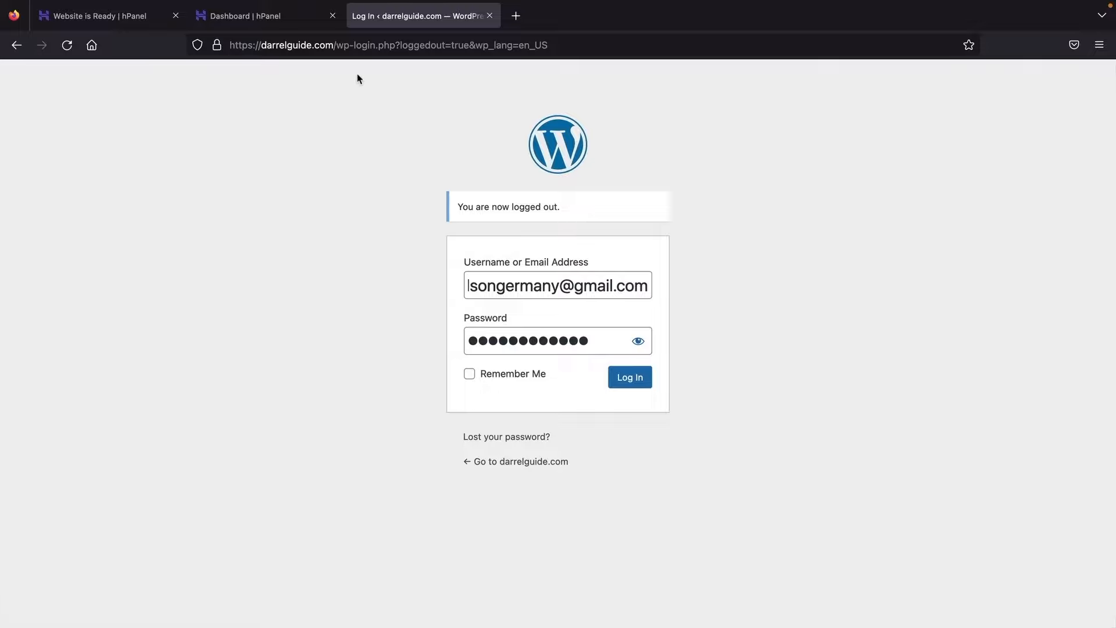
pyautogui.moveTo(336, 45); pyautogui.dragTo(744, 52)
pyautogui.press('BackSpace')
pyautogui.press('Return')
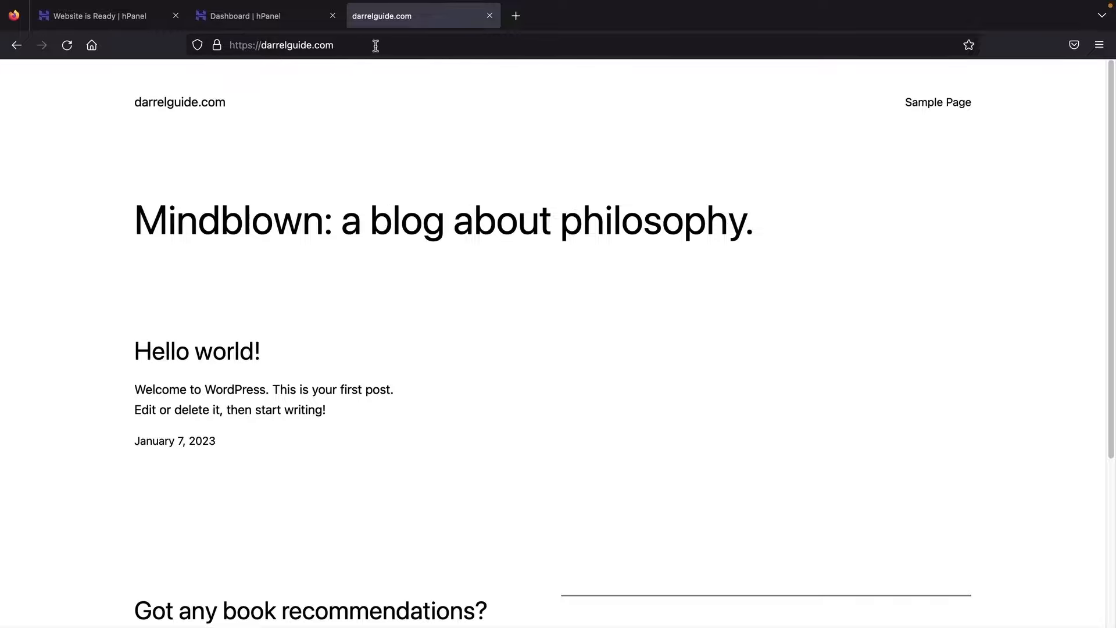
pyautogui.click(372, 45)
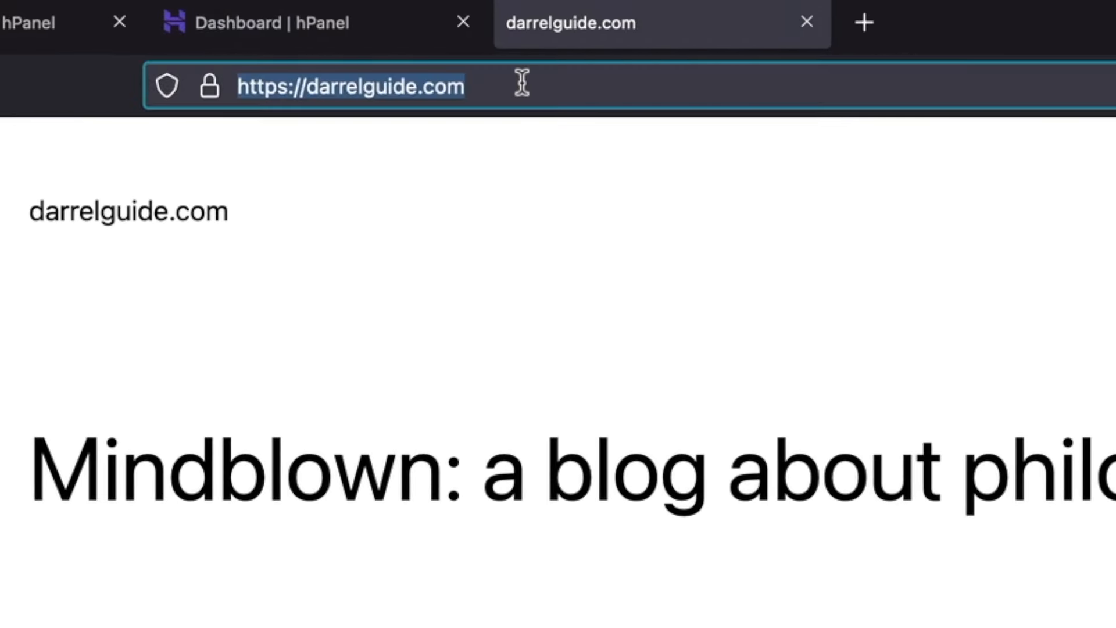
pyautogui.press('Right')
pyautogui.write('/wp-admi')
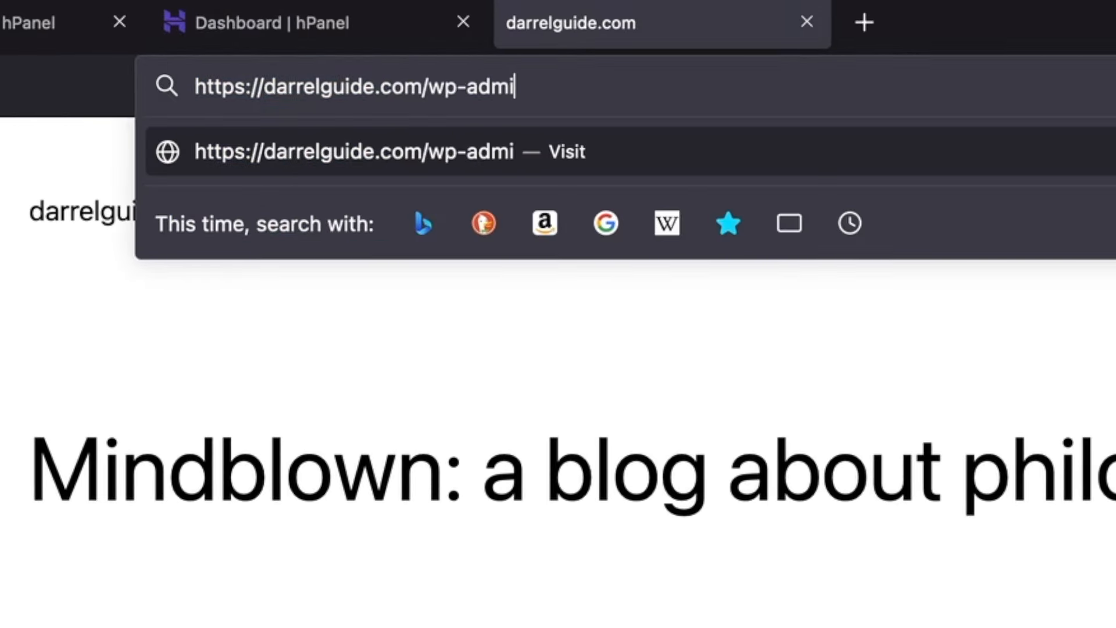
pyautogui.write('n')
pyautogui.press('Return')
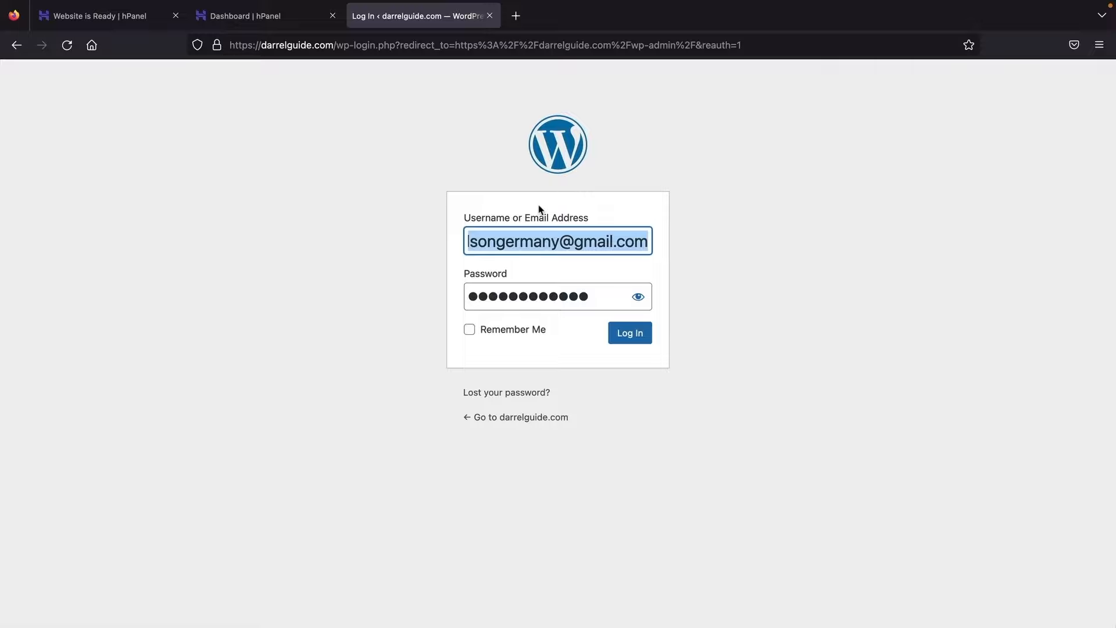
# Step: Log in with Remember Me ticked and confirm the connection is secure
pyautogui.click(477, 329)
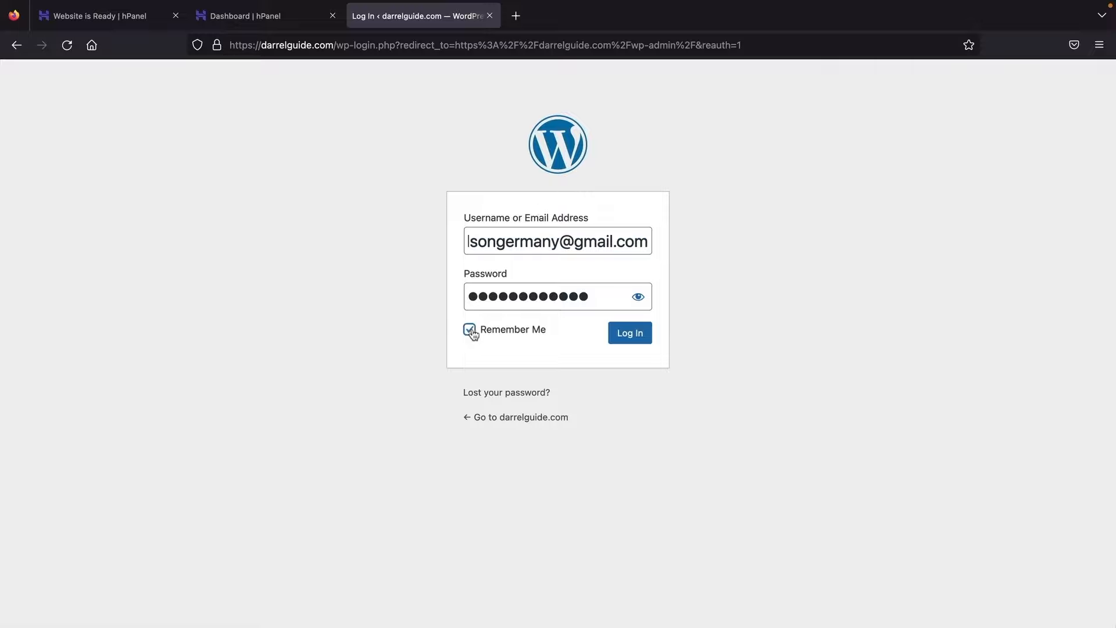
pyautogui.click(629, 338)
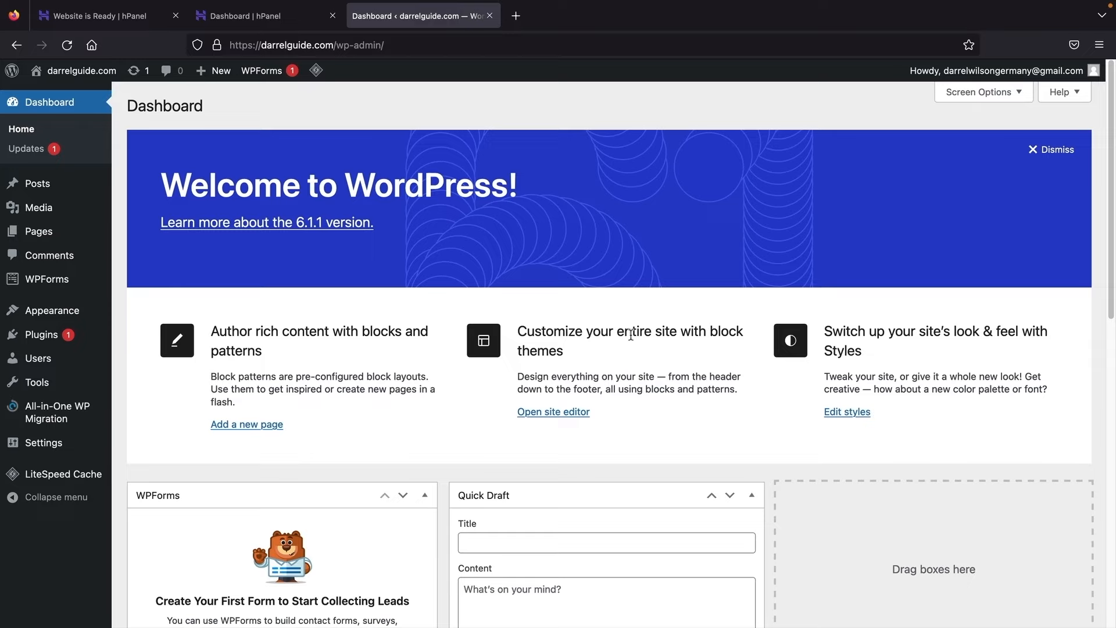
pyautogui.click(220, 47)
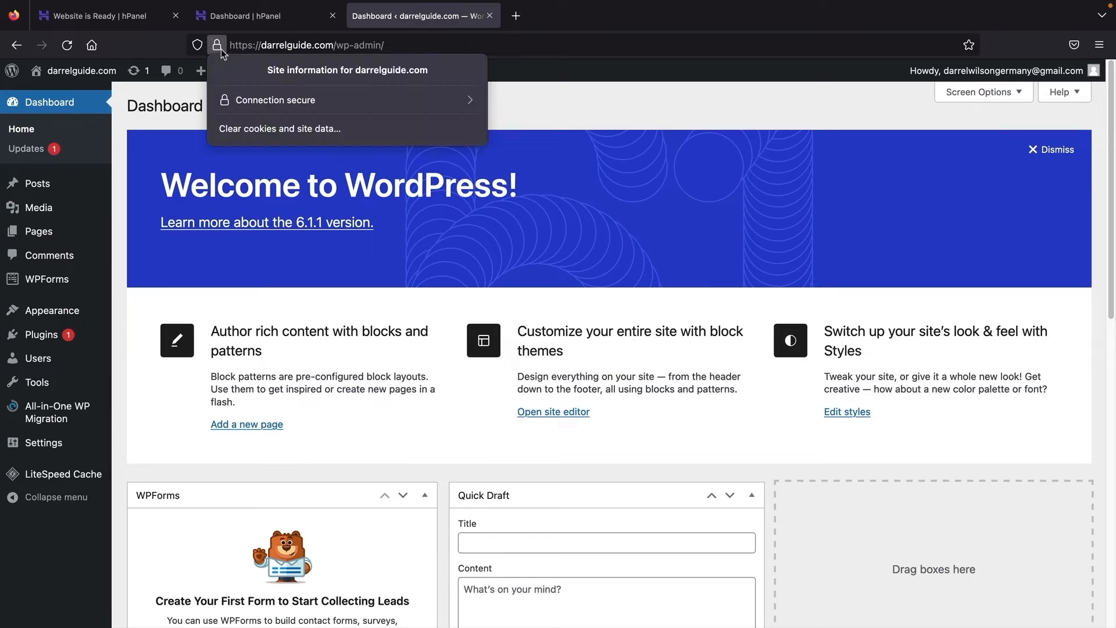
pyautogui.click(220, 47)
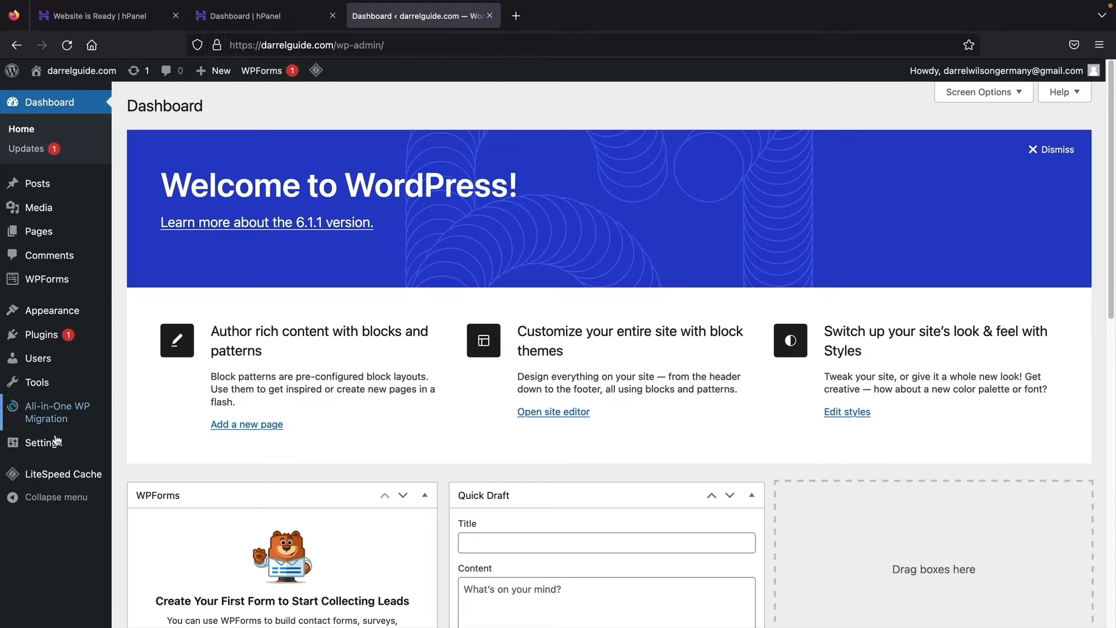
pyautogui.moveTo(87, 445)
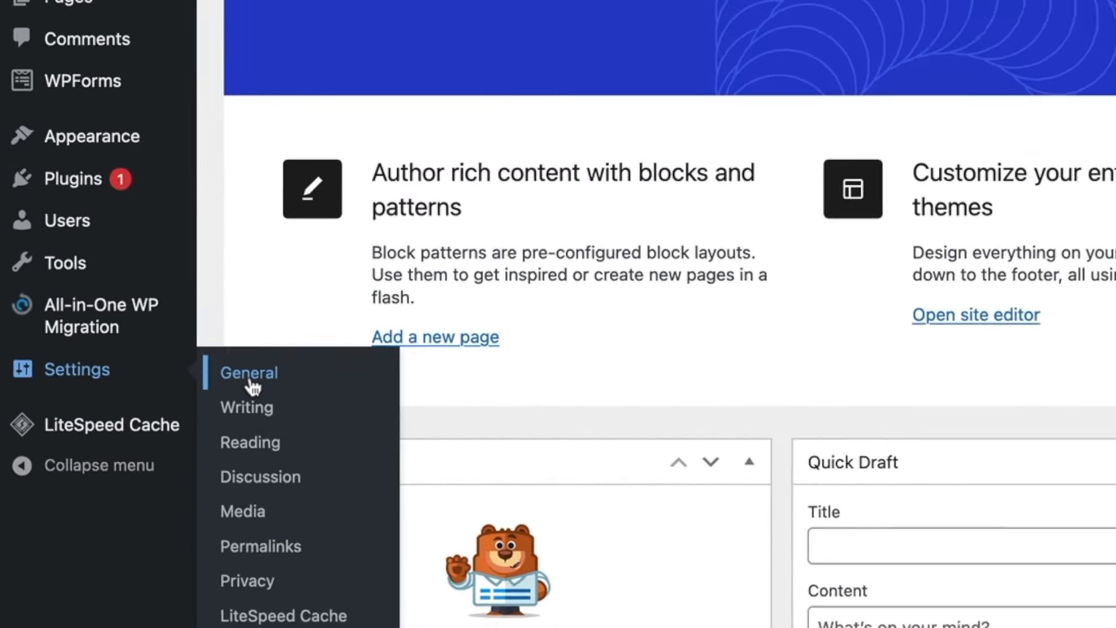
# Step: Open General Settings and review the administration email address
pyautogui.click(311, 343)
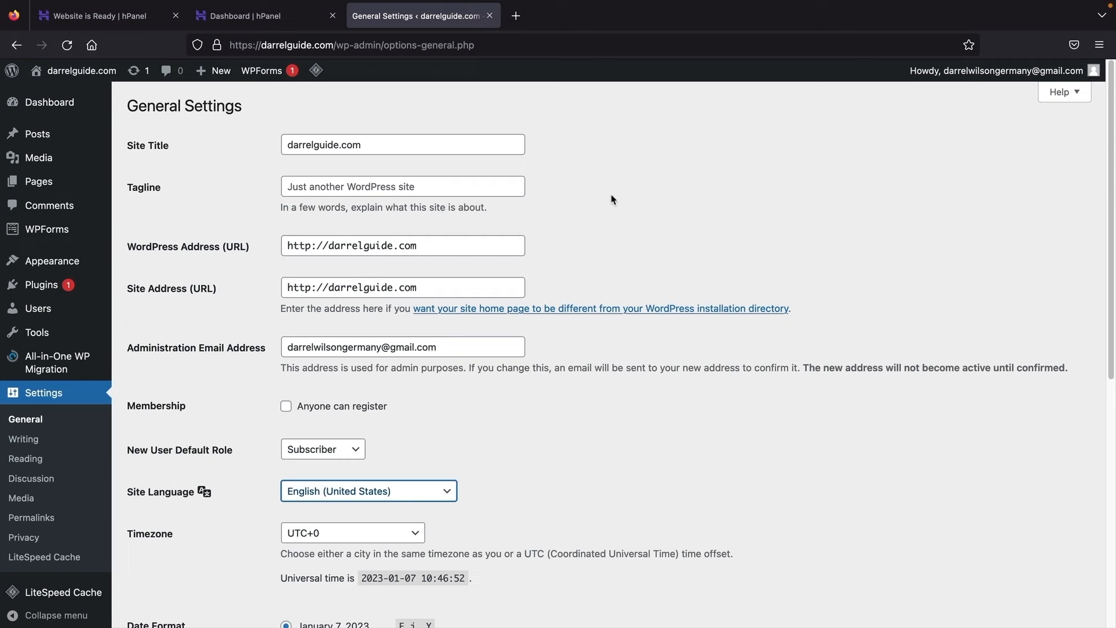
pyautogui.scroll(-2, 612, 200)
pyautogui.scroll(-3, 612, 199)
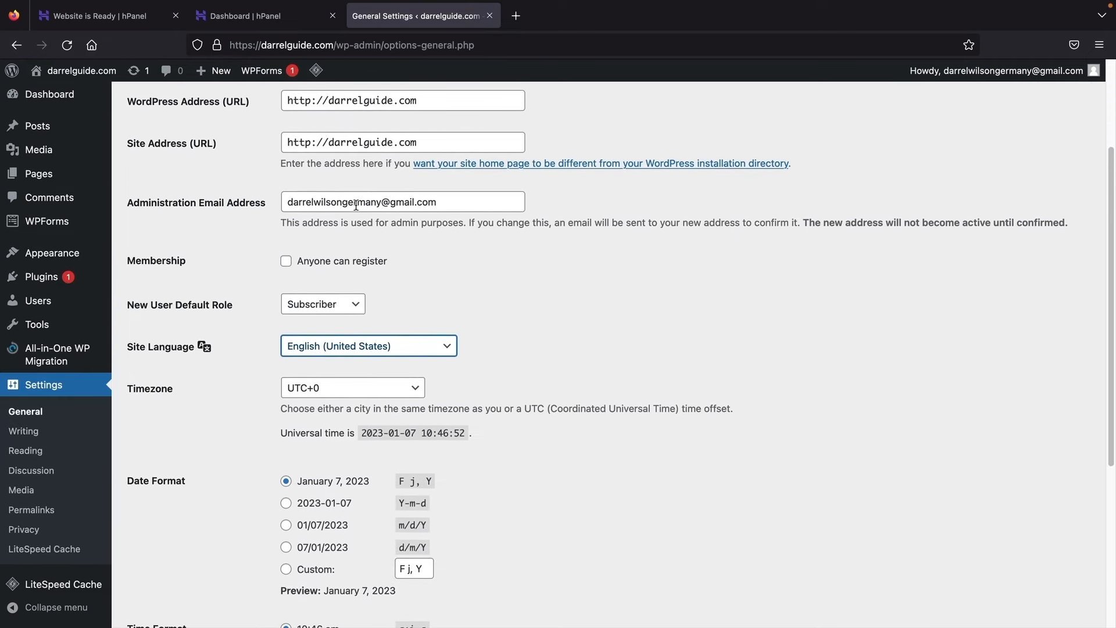
pyautogui.tripleClick(356, 201)
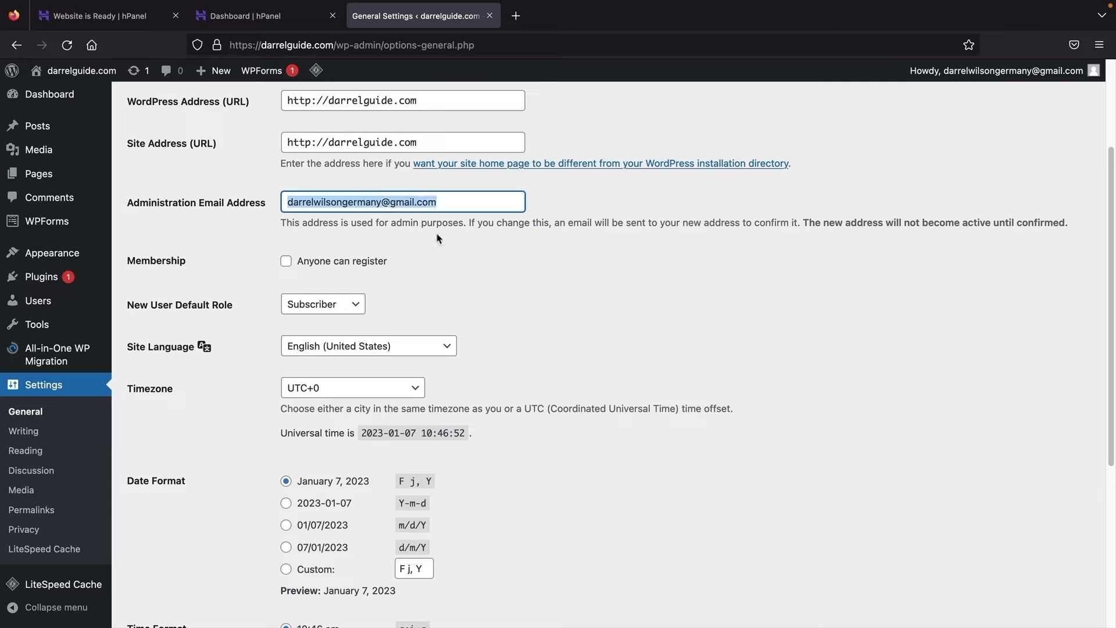
pyautogui.moveTo(447, 202); pyautogui.dragTo(259, 203)
# Step: Browse the Site Language list and keep English (United States)
pyautogui.scroll(-3, 375, 267)
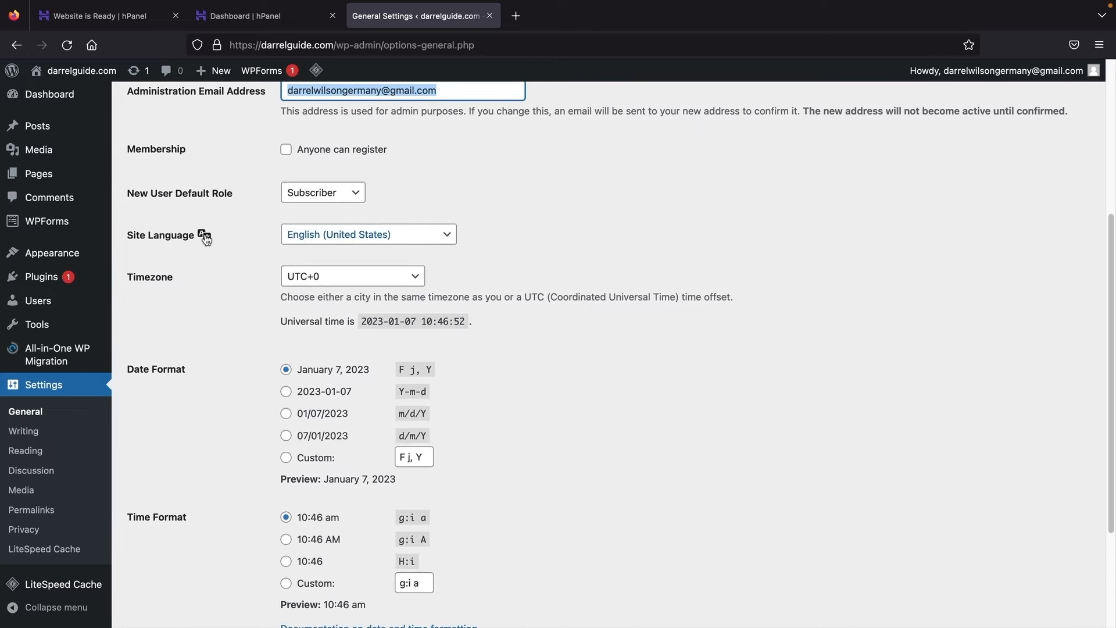
pyautogui.click(378, 241)
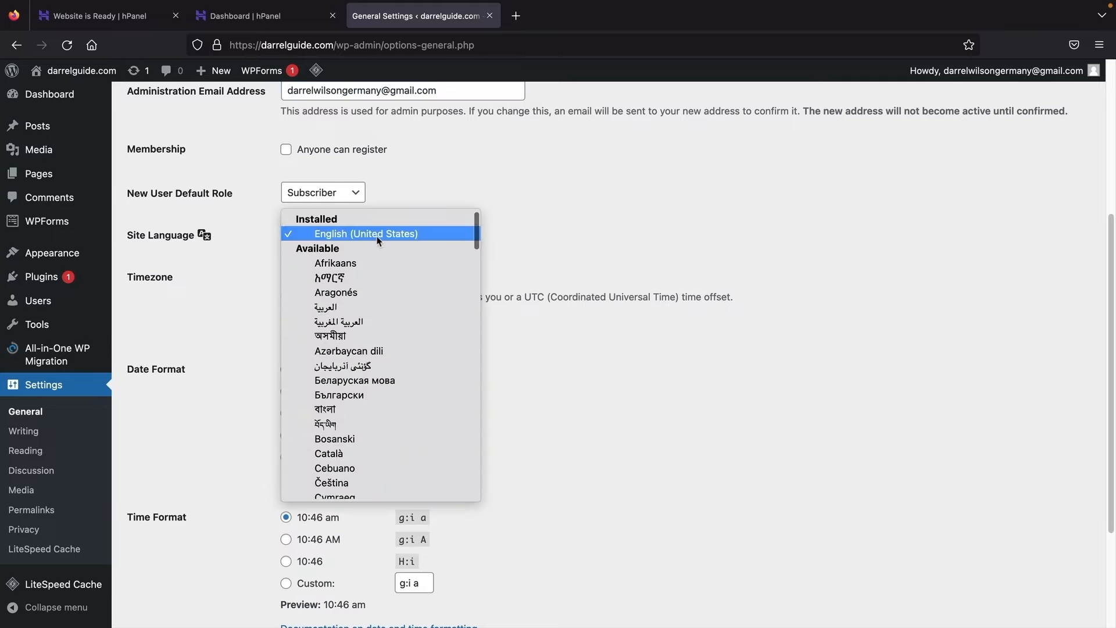
pyautogui.scroll(-3, 352, 302)
pyautogui.scroll(-10, 352, 306)
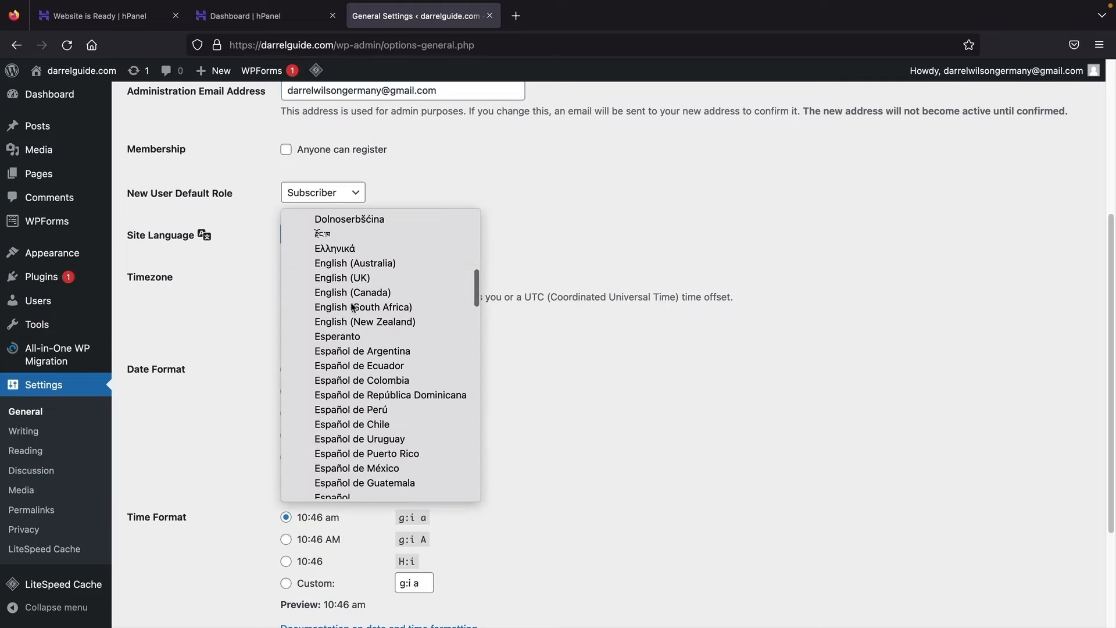
pyautogui.scroll(-12, 353, 306)
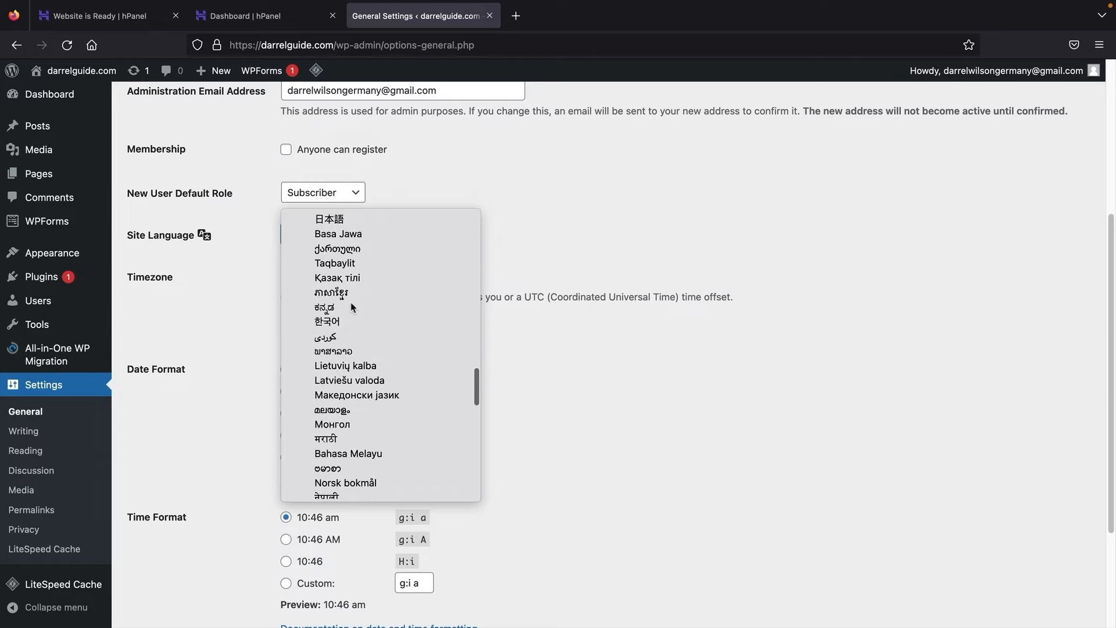
pyautogui.scroll(-5, 352, 306)
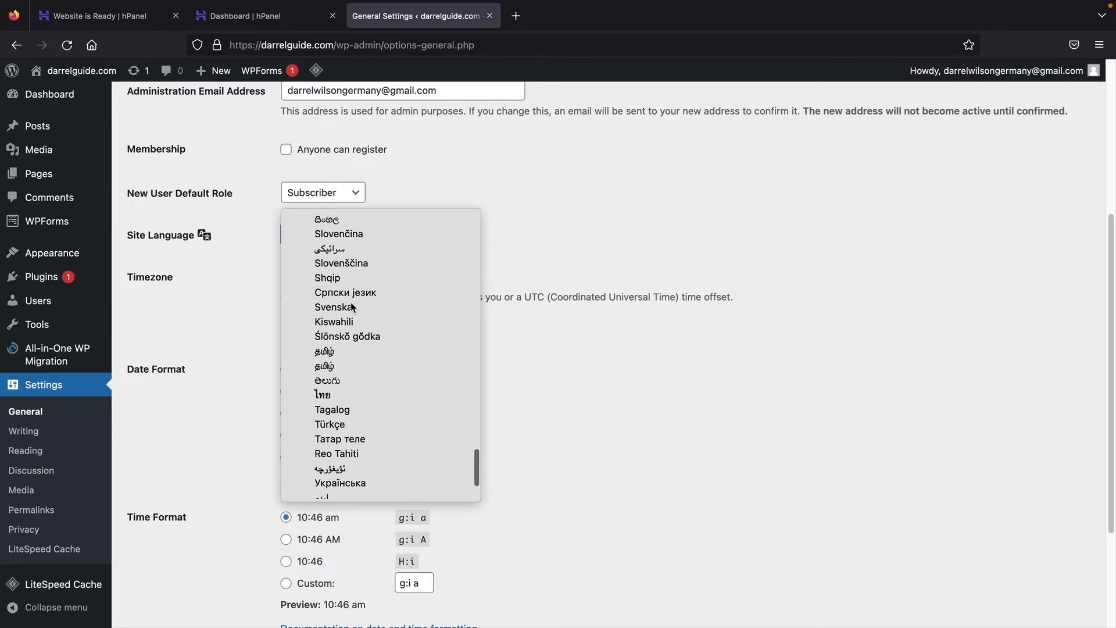
pyautogui.scroll(18, 361, 356)
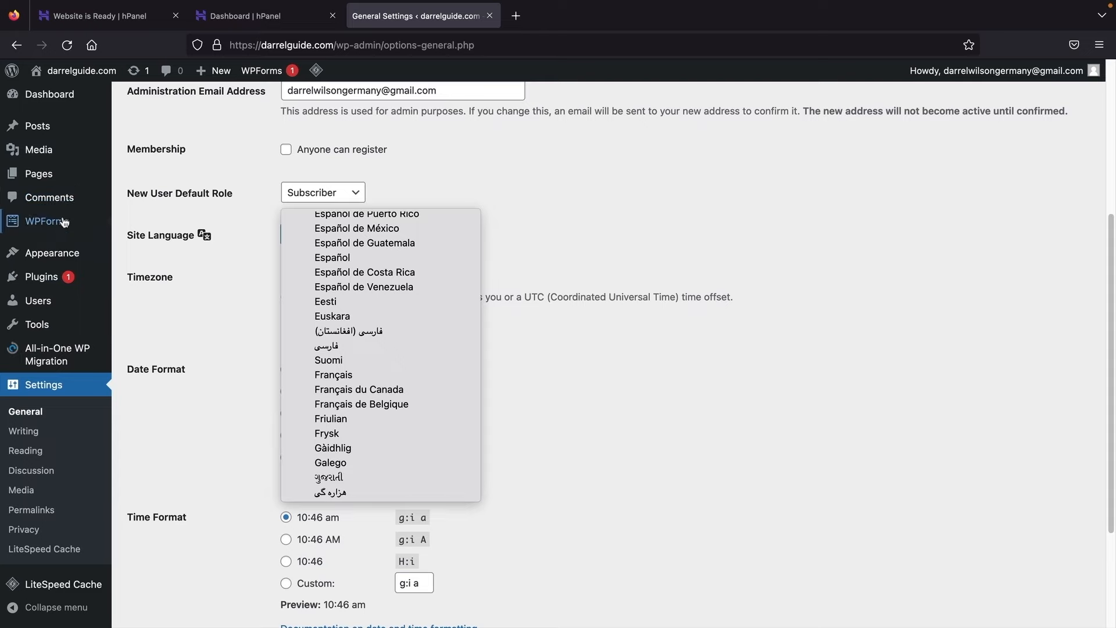
pyautogui.click(244, 192)
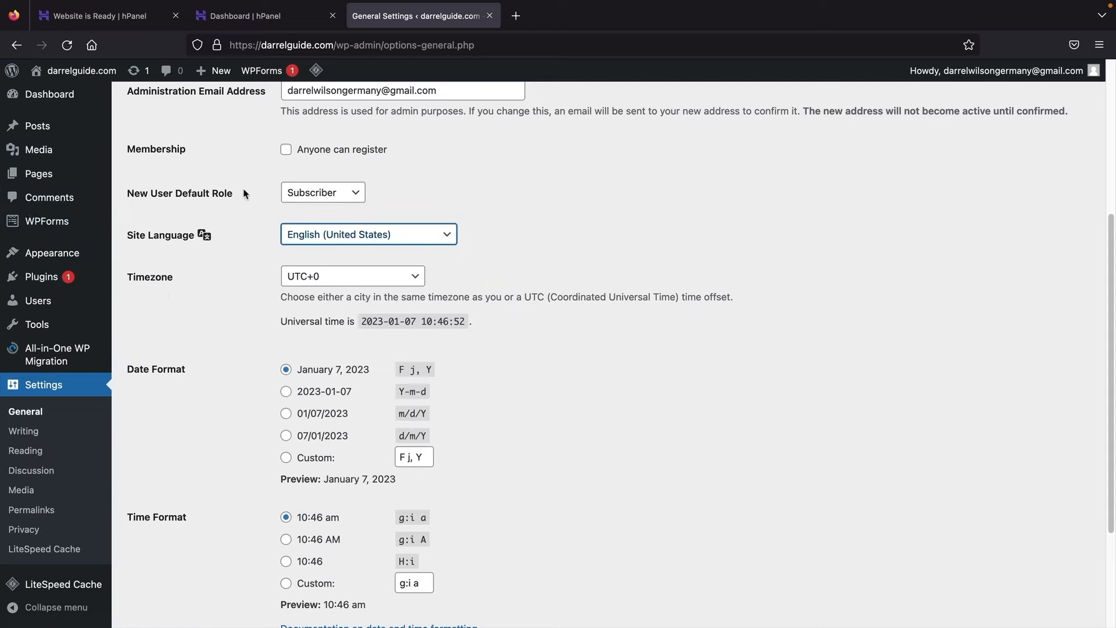
# Step: Save the general settings
pyautogui.scroll(-3, 244, 194)
pyautogui.moveTo(148, 258); pyautogui.dragTo(250, 312)
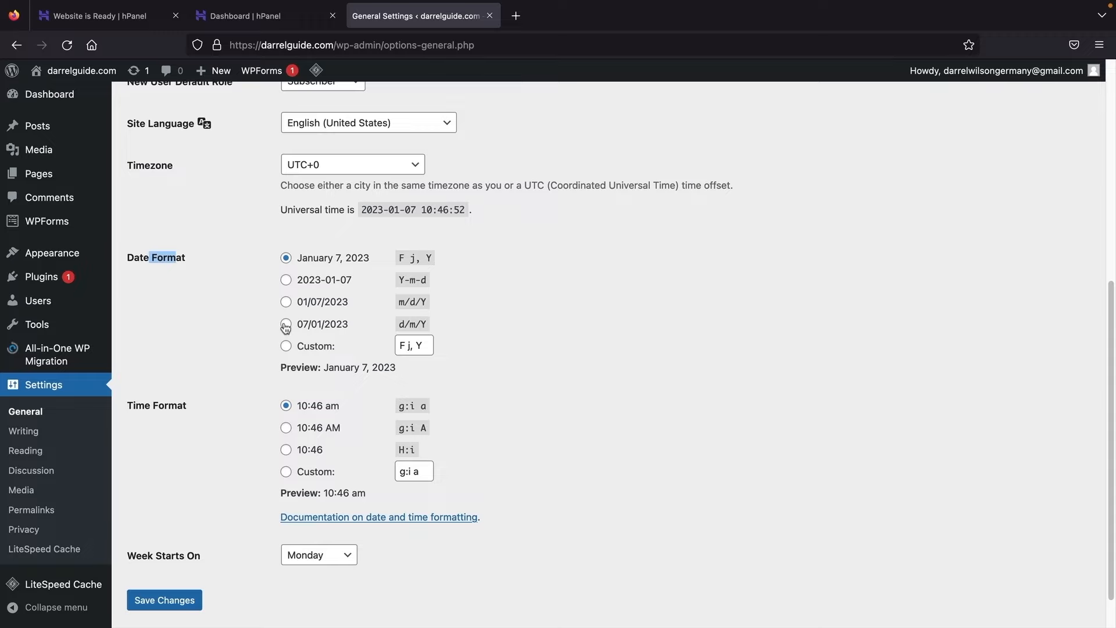
pyautogui.scroll(-2, 271, 449)
pyautogui.click(262, 439)
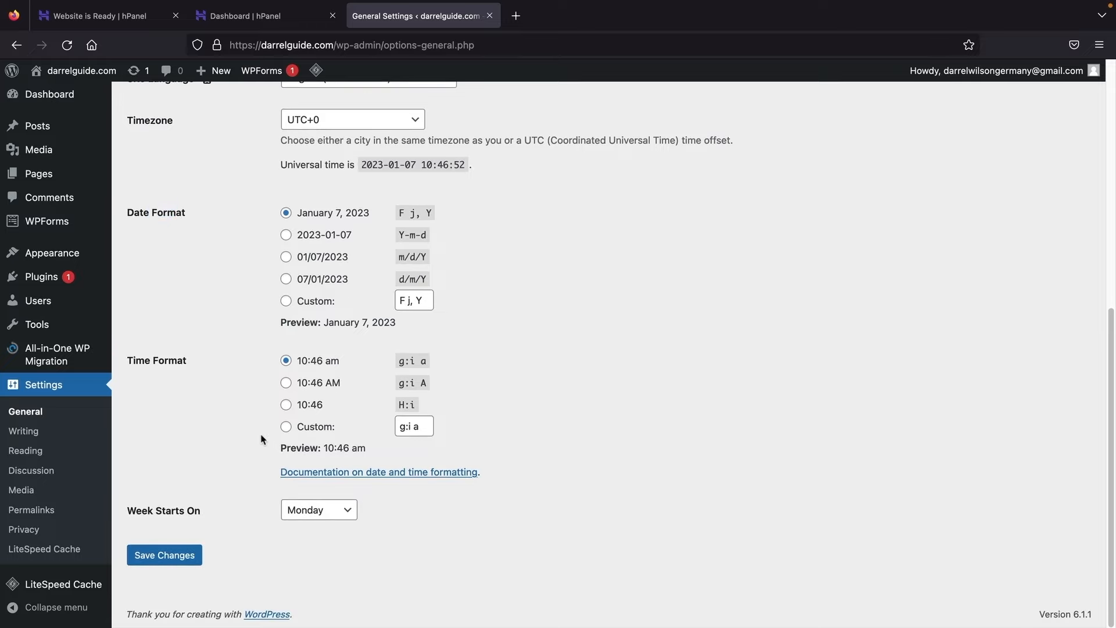
pyautogui.click(167, 556)
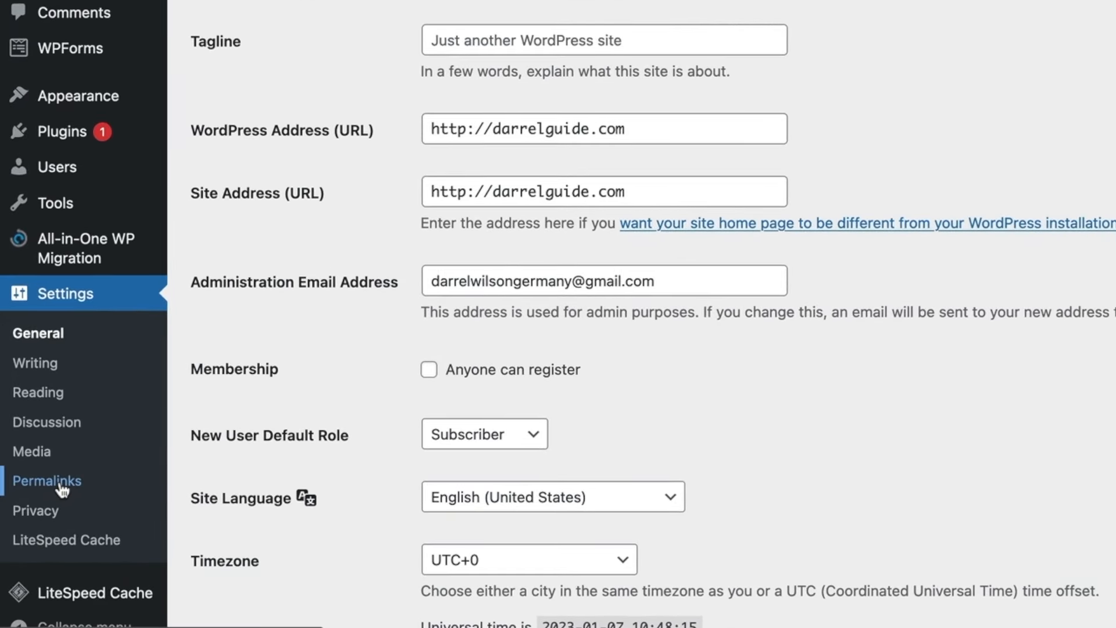
# Step: Set the permalink structure to Post name (/%postname%/) and save it
pyautogui.click(61, 490)
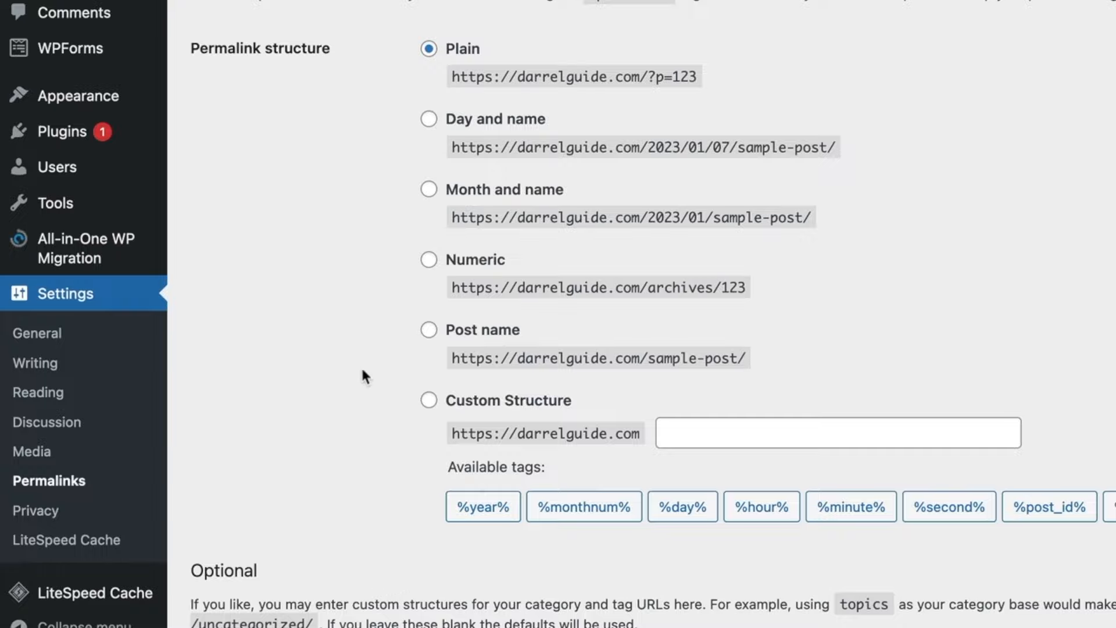
pyautogui.click(431, 330)
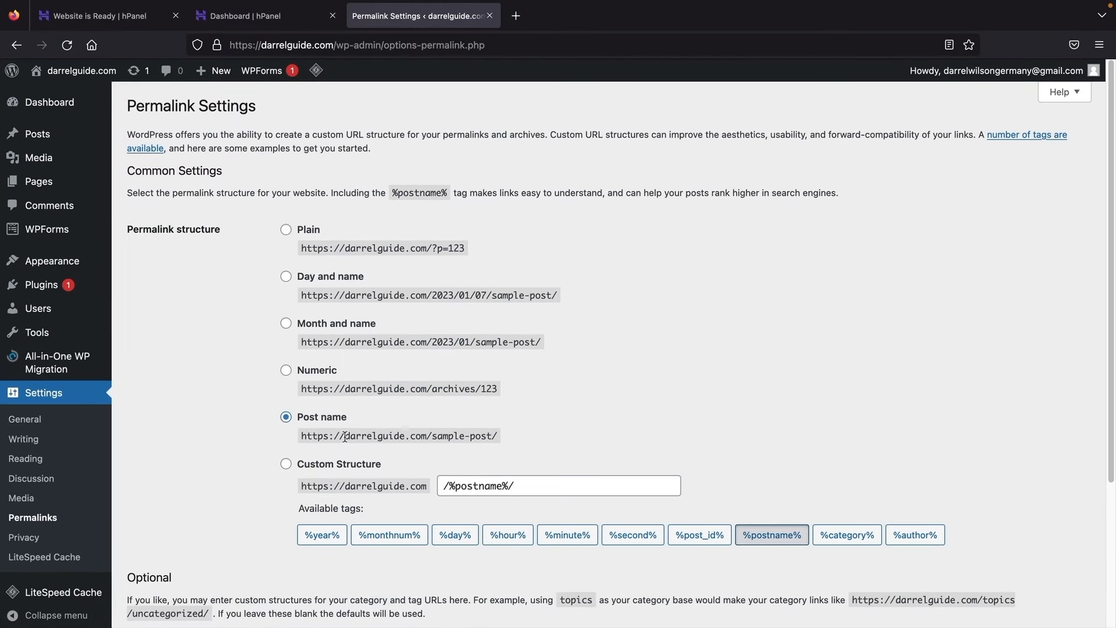
pyautogui.moveTo(345, 436); pyautogui.dragTo(526, 443)
pyautogui.click(432, 413)
pyautogui.click(285, 418)
pyautogui.scroll(-3, 240, 424)
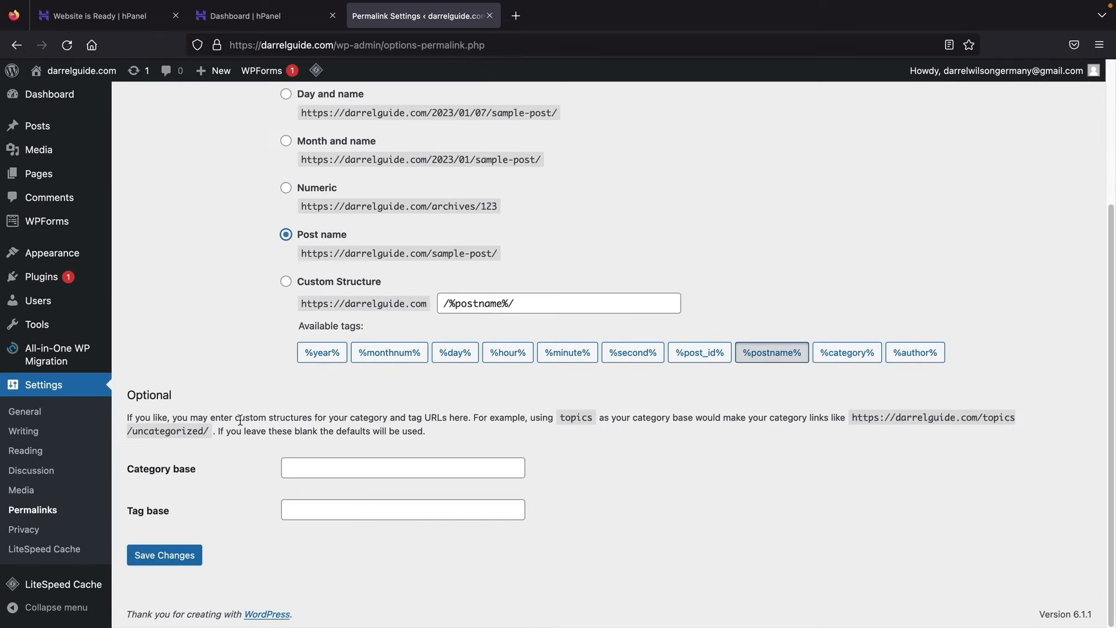
pyautogui.click(164, 555)
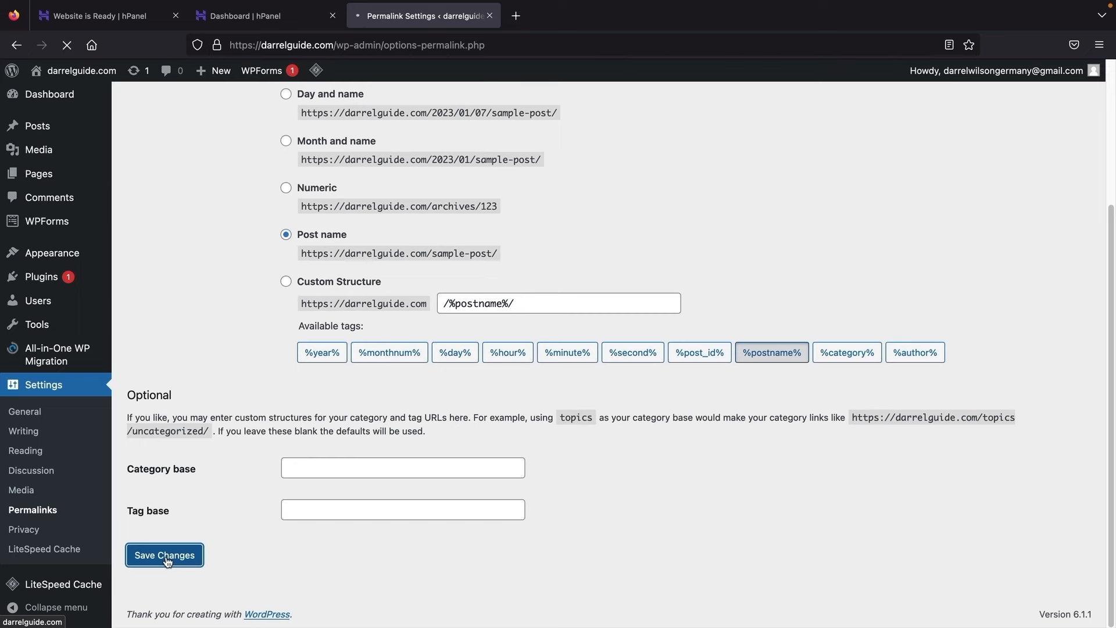
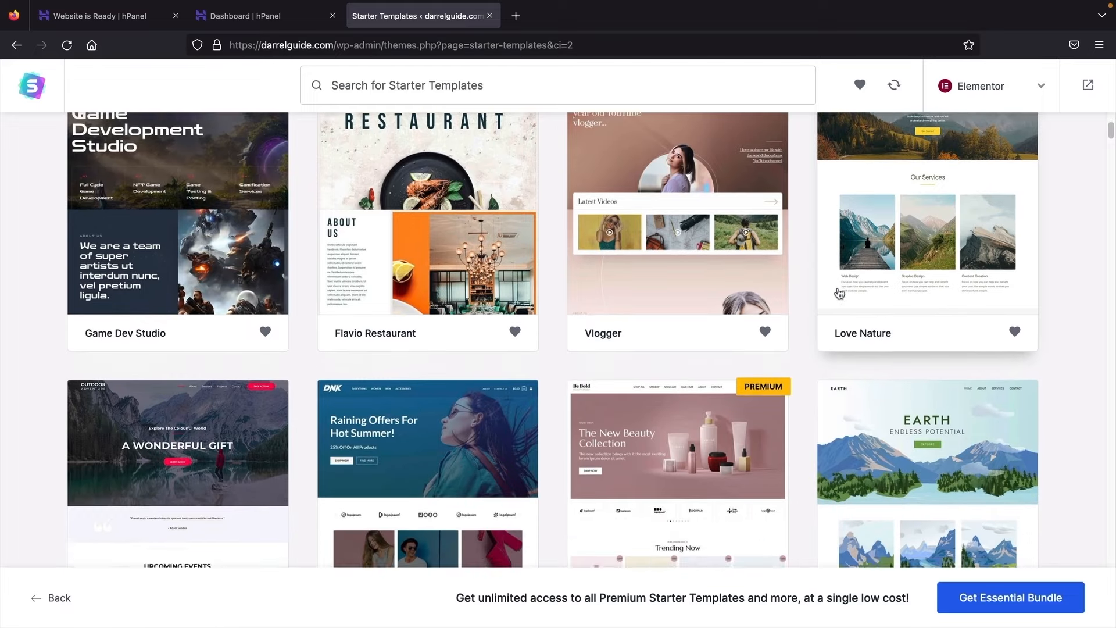
# Step: Browse the starter templates and filter them by the Professionals category
pyautogui.scroll(-4, 800, 289)
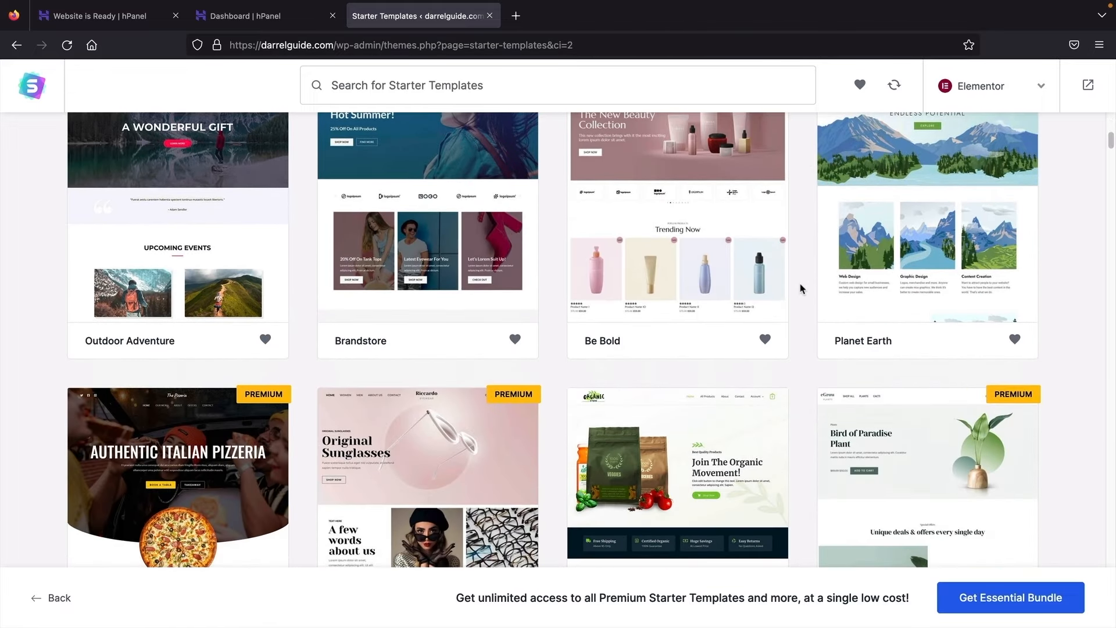
pyautogui.scroll(-6, 799, 287)
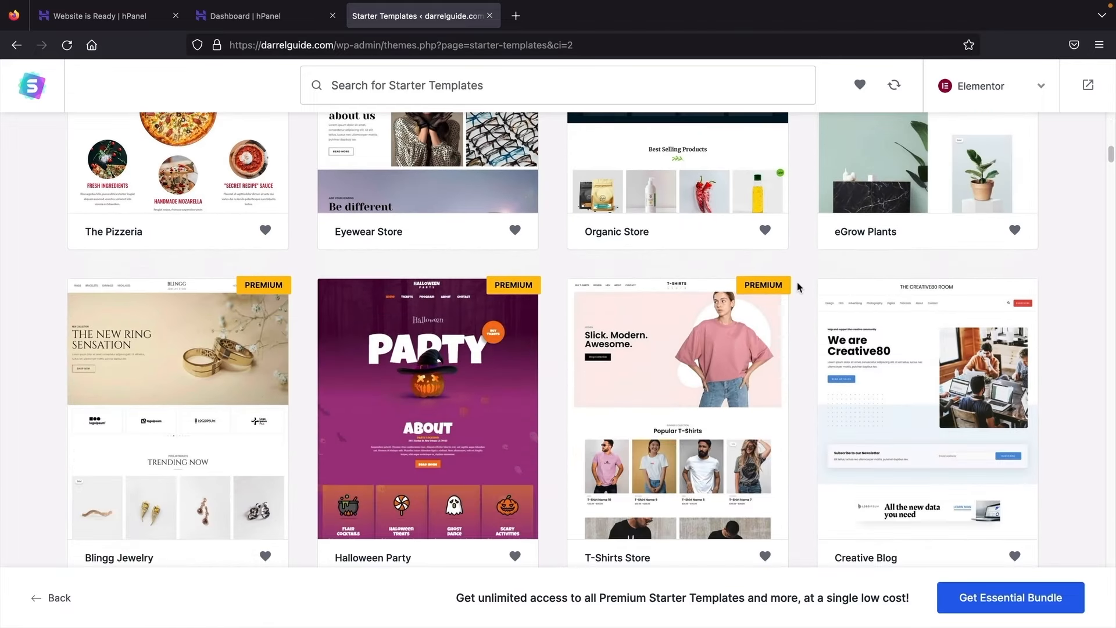
pyautogui.scroll(-7, 796, 289)
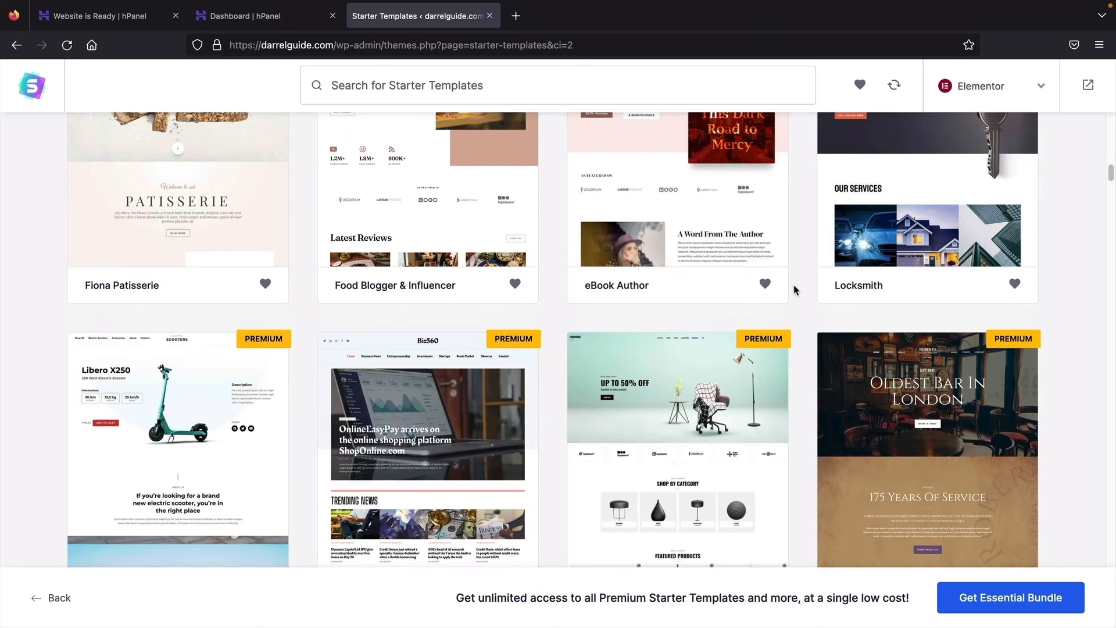
pyautogui.scroll(8, 795, 289)
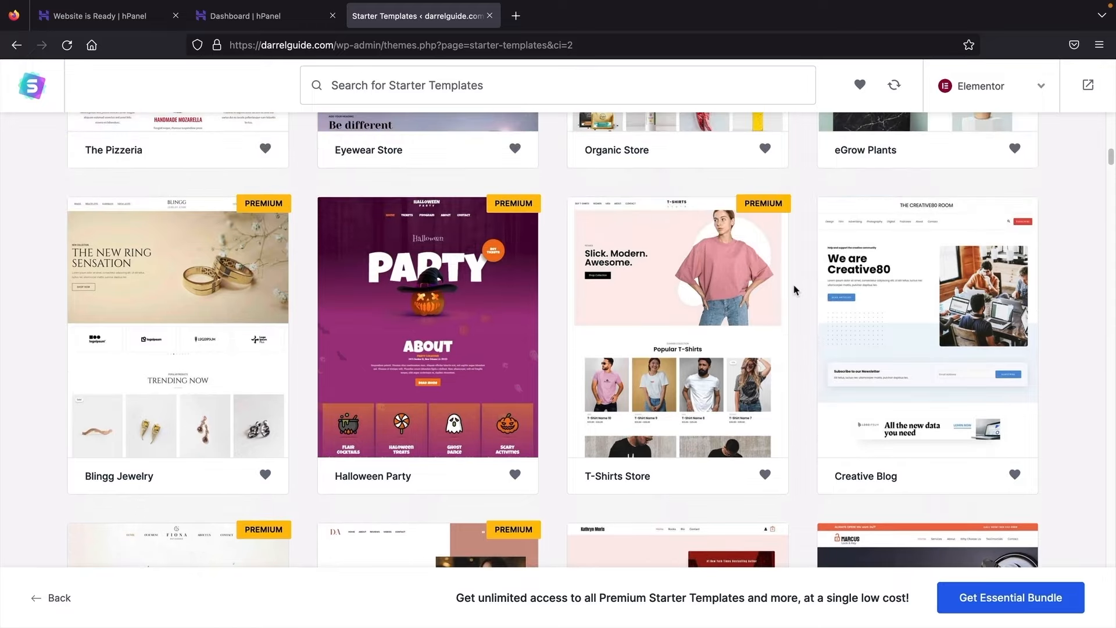
pyautogui.scroll(12, 795, 289)
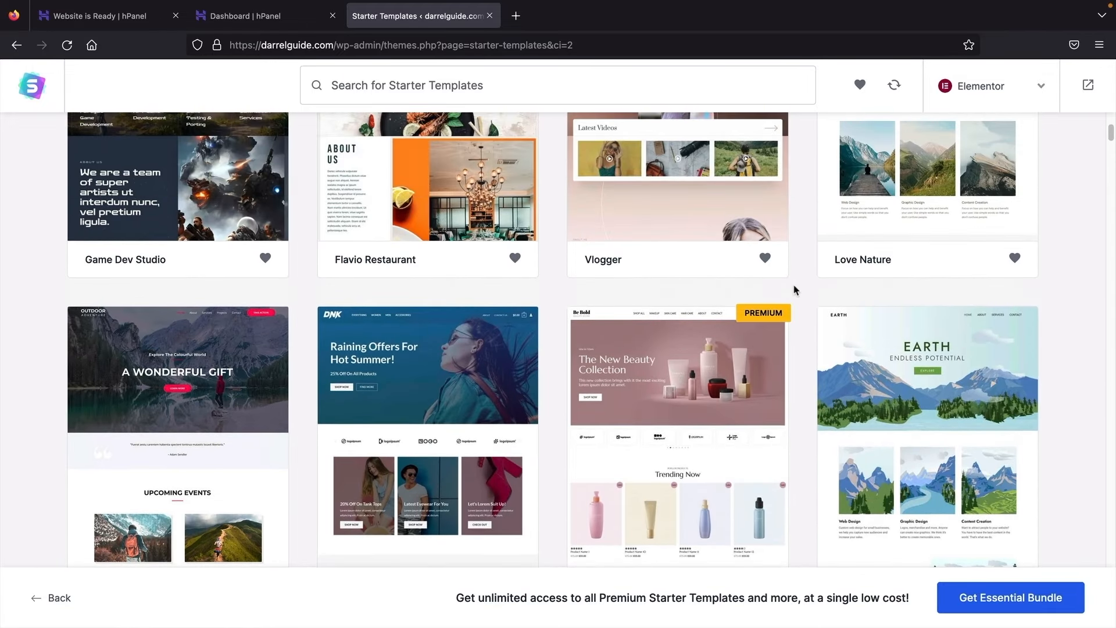
pyautogui.scroll(6, 796, 289)
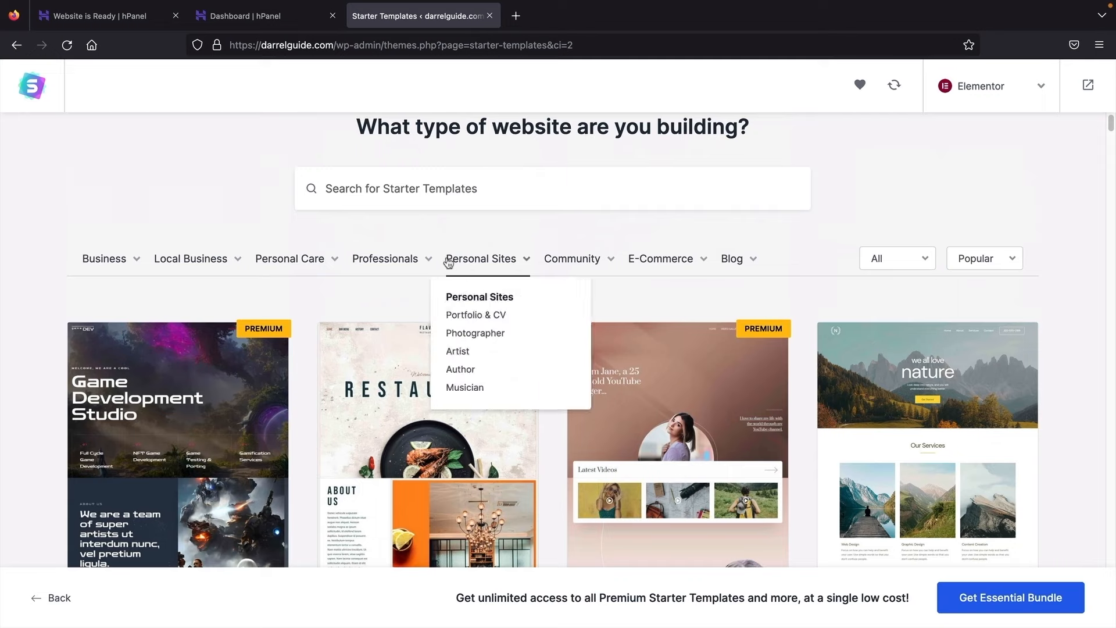
pyautogui.moveTo(398, 265)
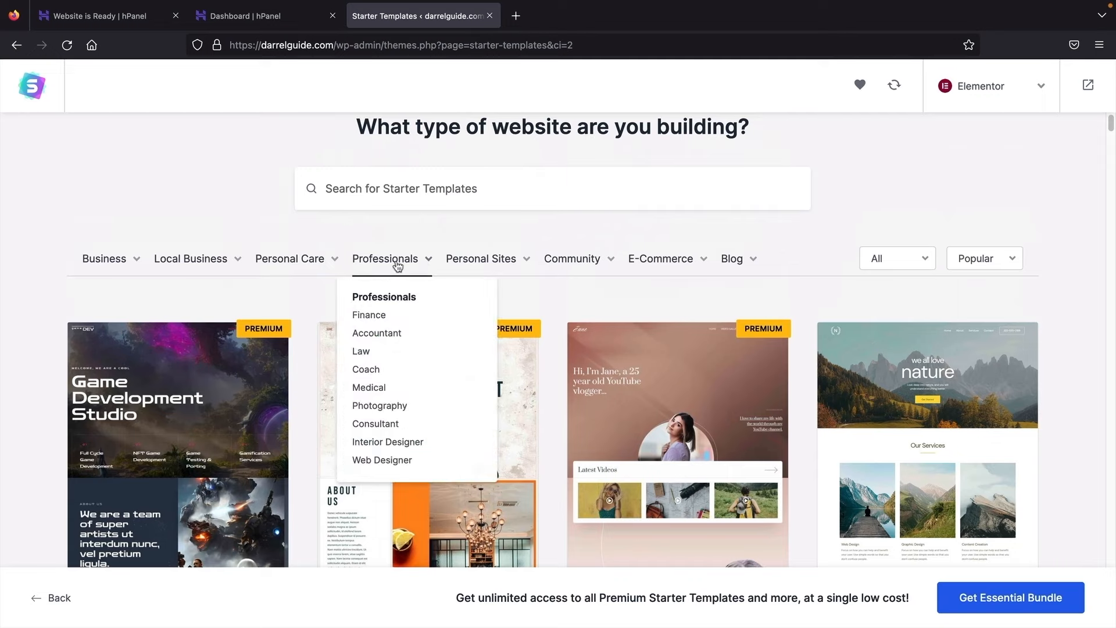
pyautogui.click(397, 265)
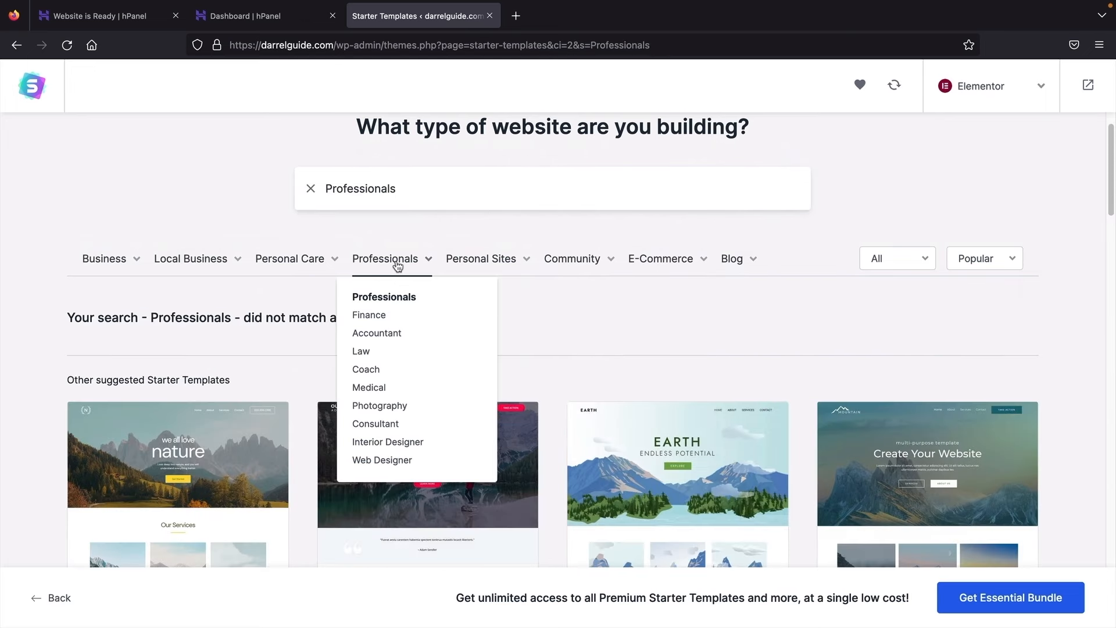
pyautogui.scroll(-4, 532, 295)
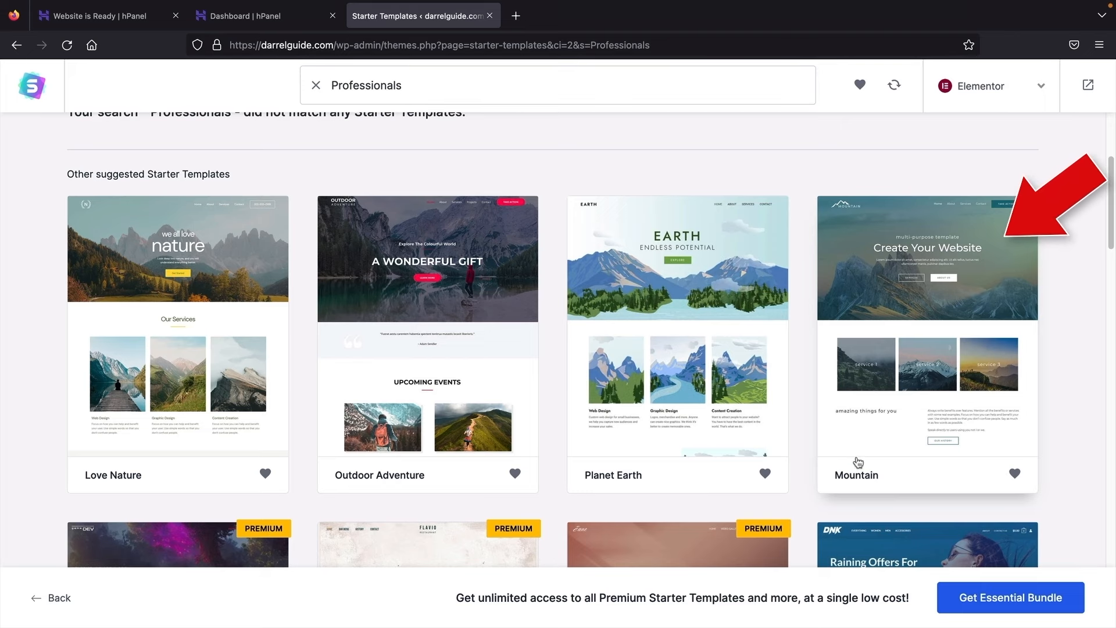
# Step: Pick the Mountain template and skip adding a logo
pyautogui.click(874, 423)
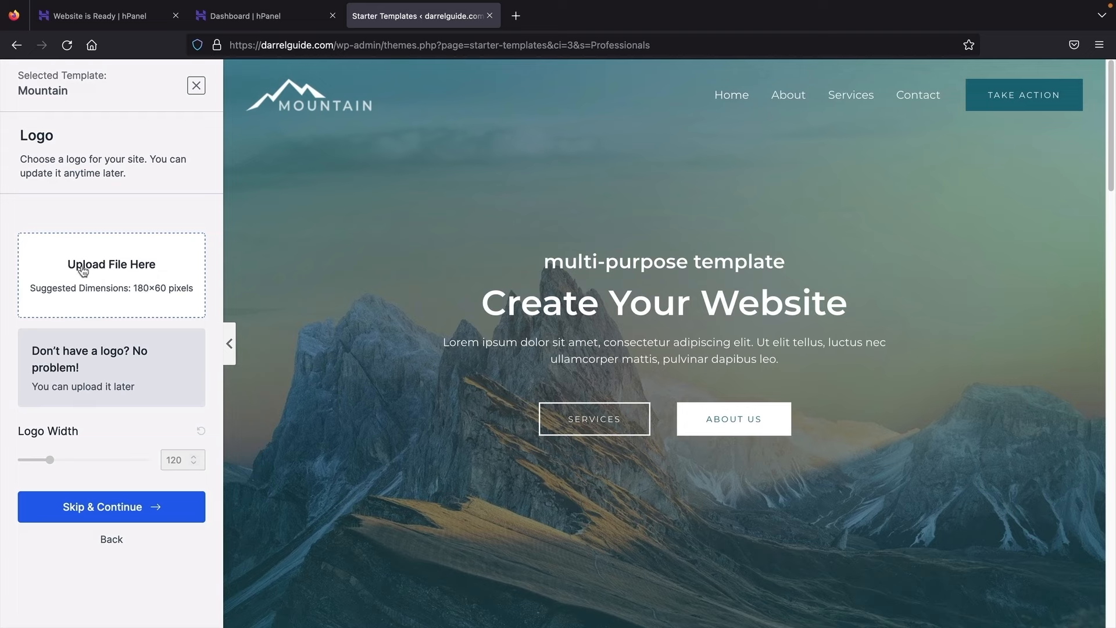
pyautogui.click(111, 514)
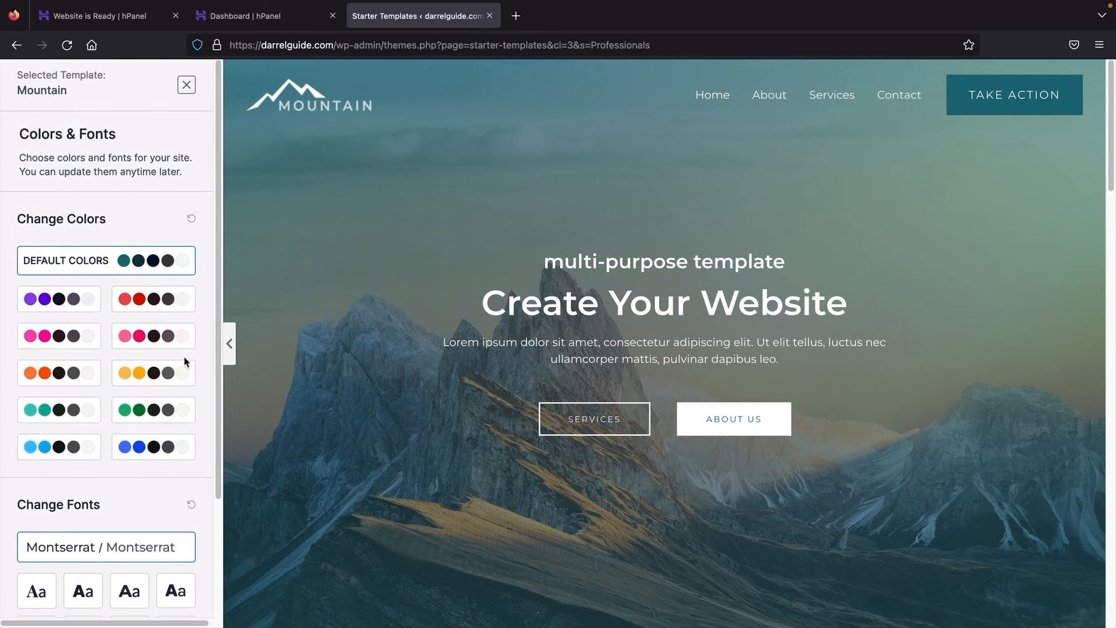
pyautogui.click(153, 314)
pyautogui.click(145, 335)
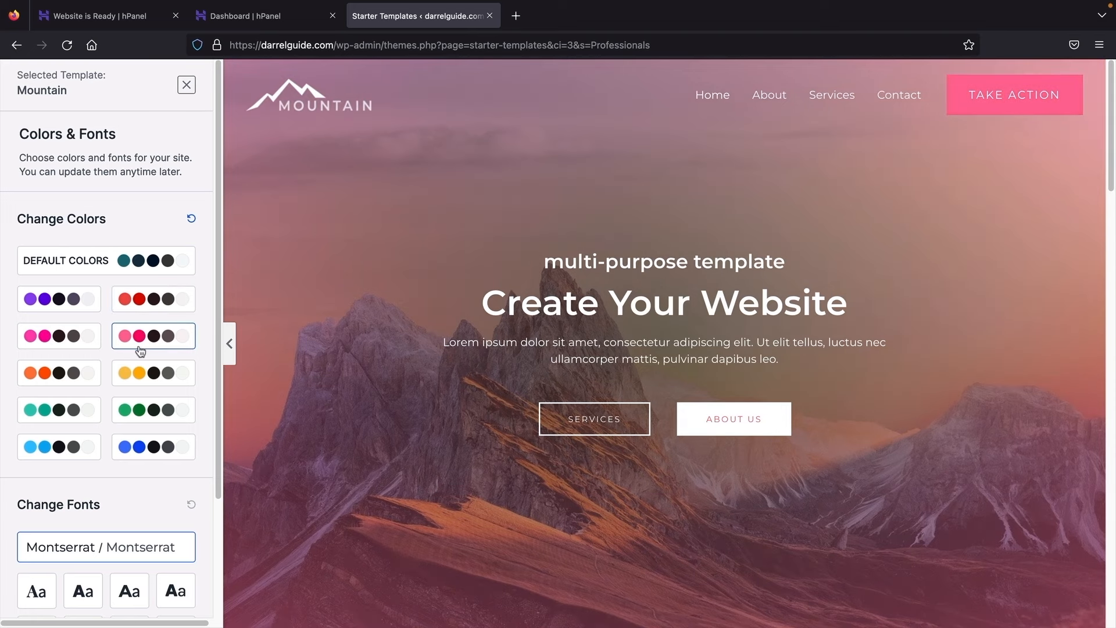
pyautogui.click(142, 372)
pyautogui.scroll(-1, 289, 387)
pyautogui.scroll(-10, 291, 388)
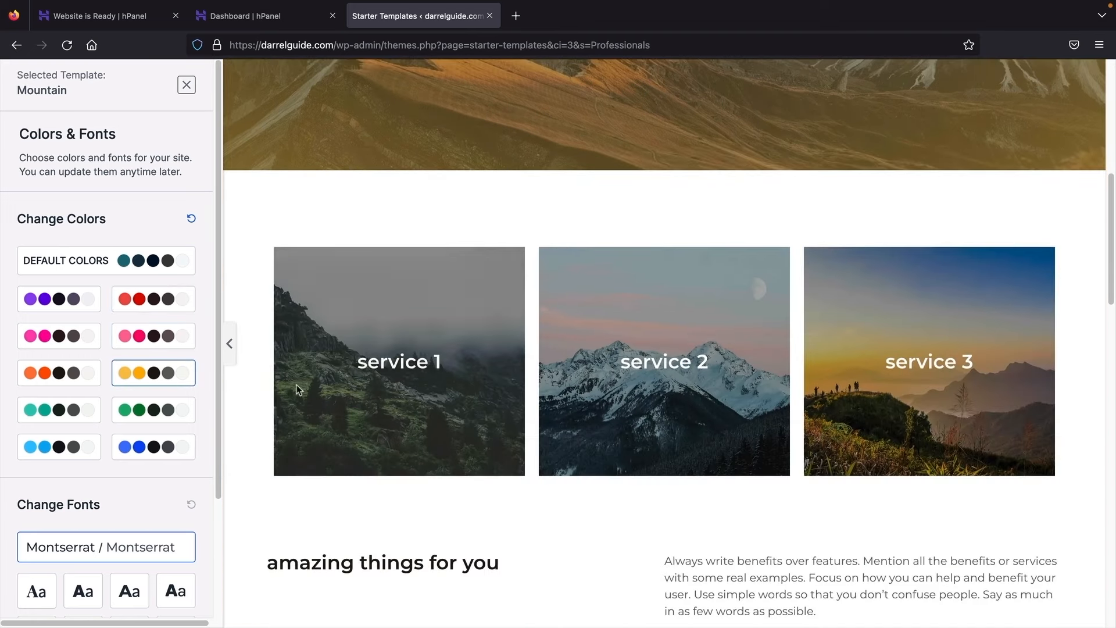
pyautogui.scroll(-3, 297, 388)
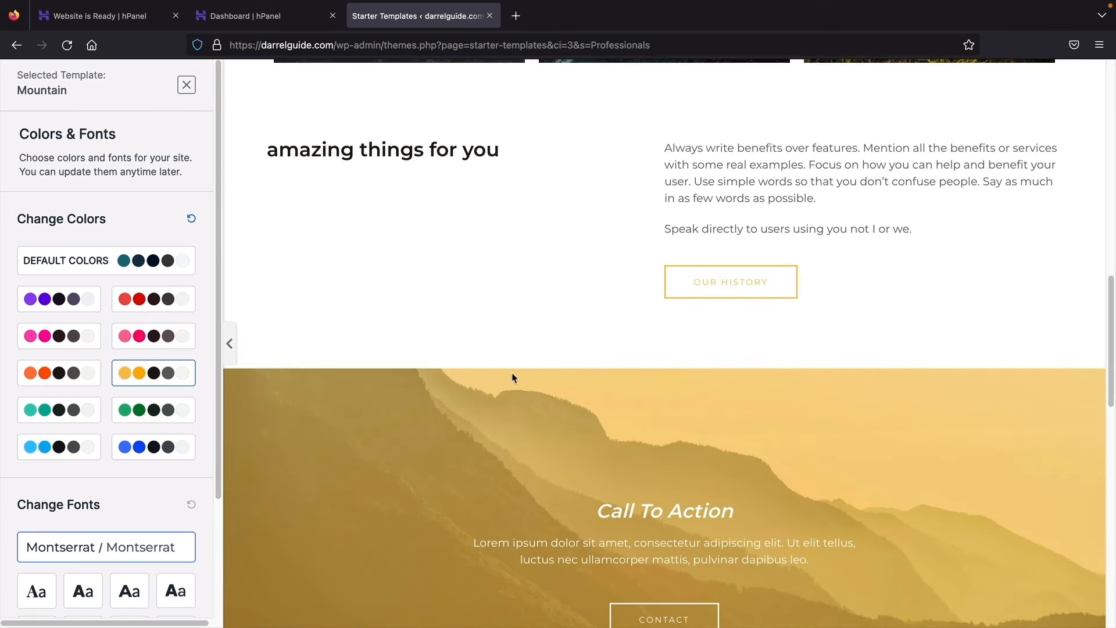
pyautogui.scroll(-1, 513, 378)
pyautogui.click(43, 306)
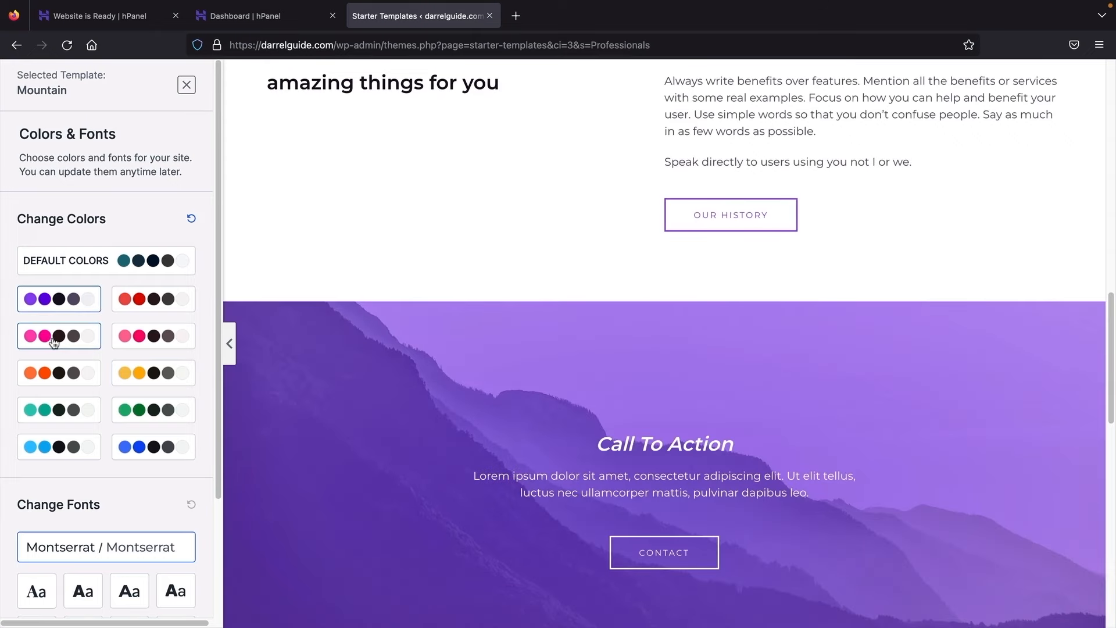
pyautogui.click(48, 336)
pyautogui.click(52, 374)
pyautogui.scroll(-12, 366, 373)
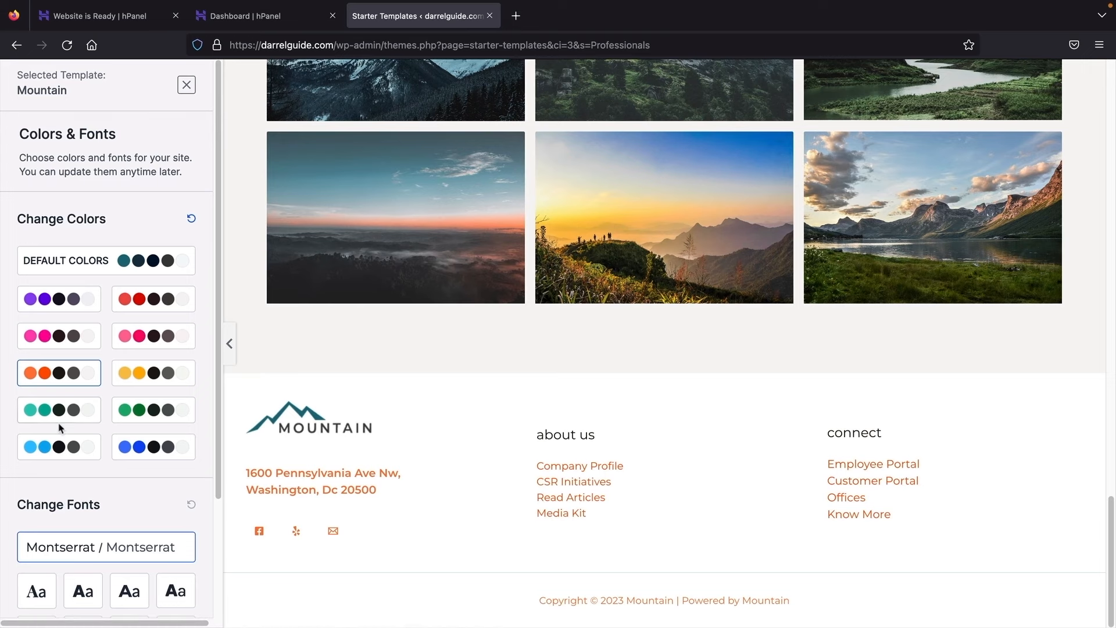
pyautogui.click(65, 446)
pyautogui.click(155, 452)
pyautogui.click(155, 411)
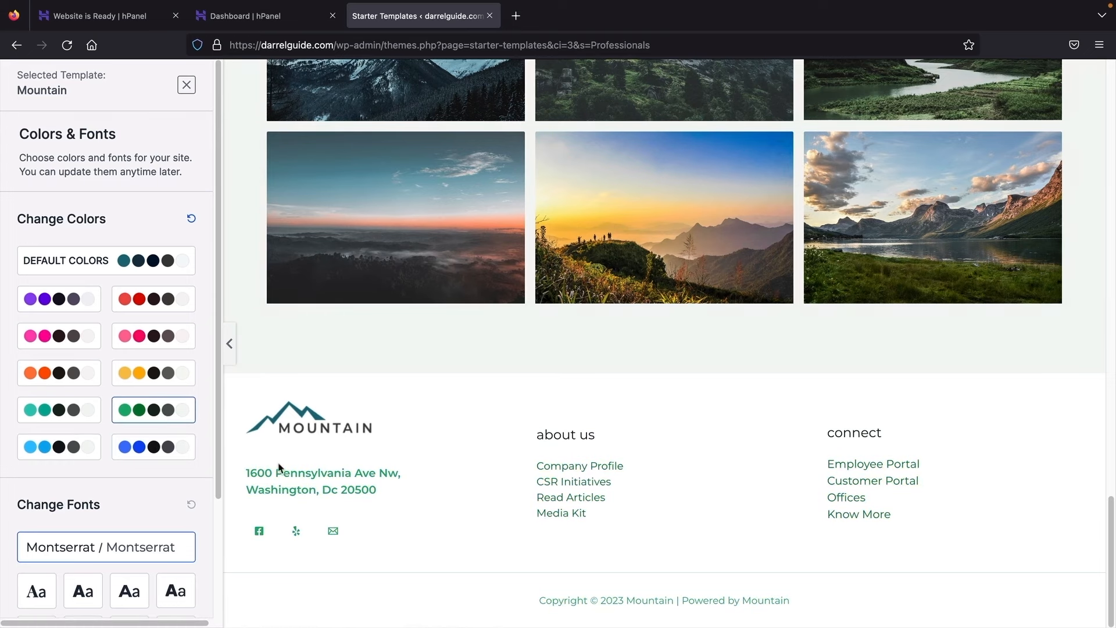
pyautogui.scroll(20, 277, 376)
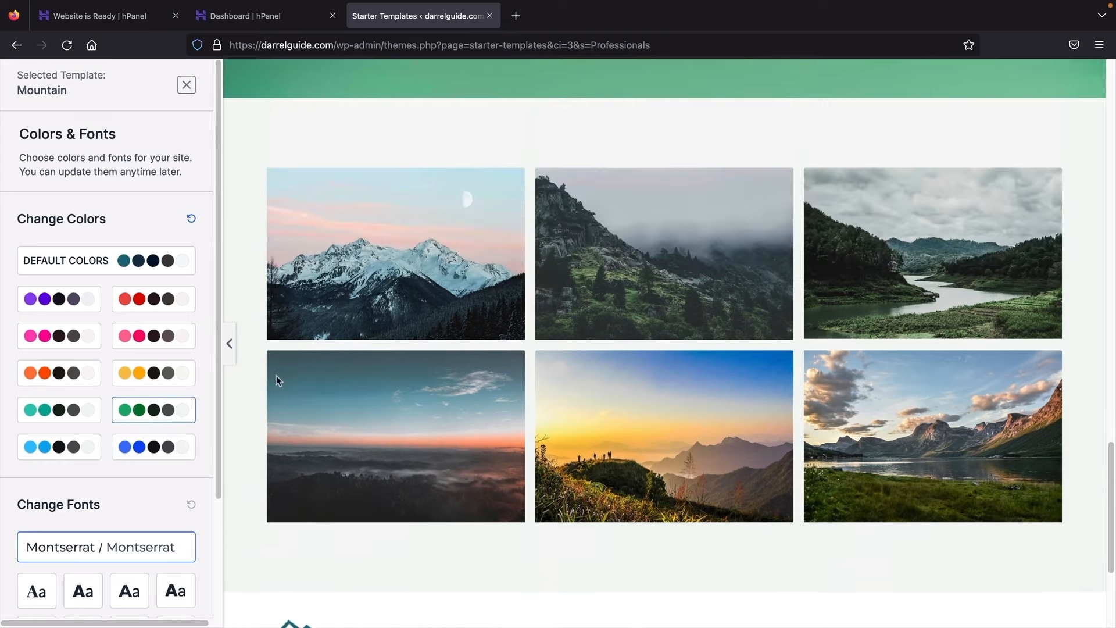
pyautogui.scroll(2, 275, 376)
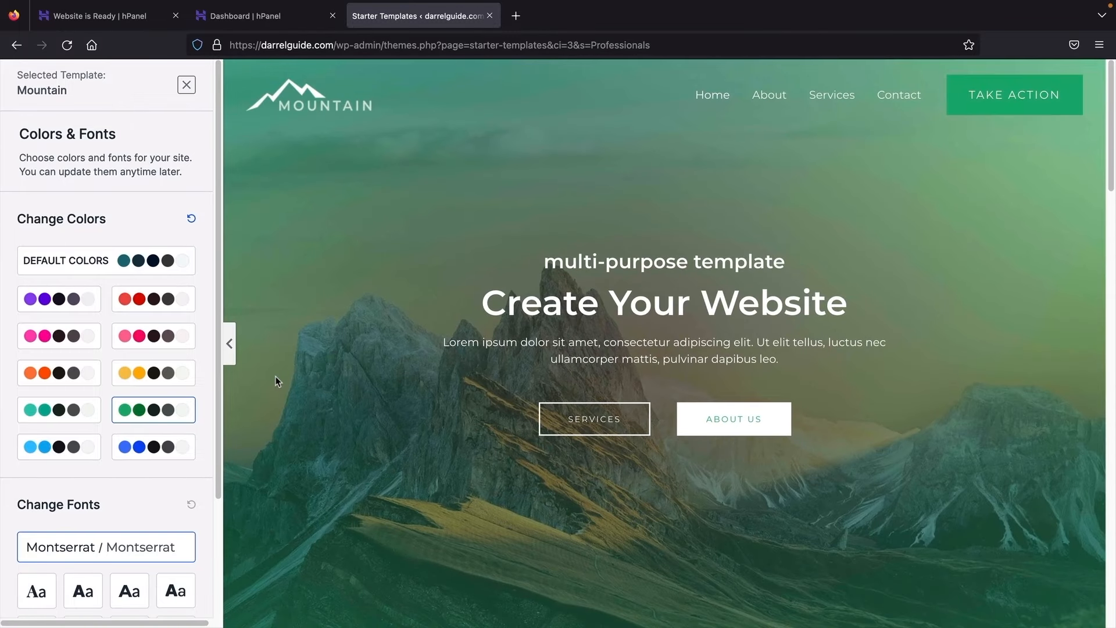
pyautogui.click(88, 262)
pyautogui.scroll(-3, 117, 404)
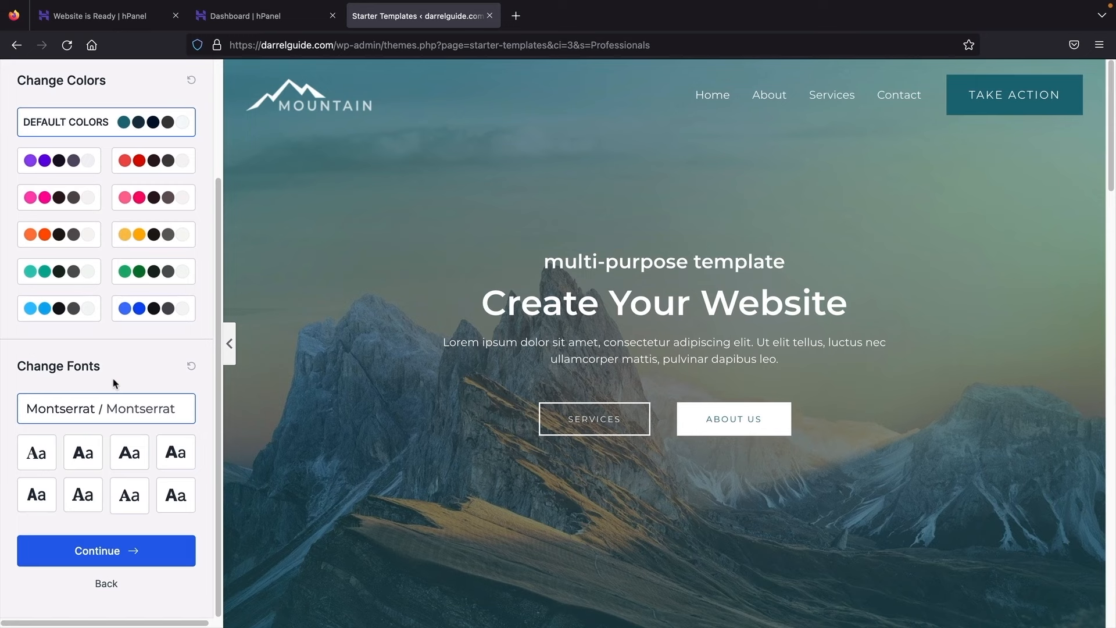
# Step: Preview several font pairings, then apply Montserrat / Lato and continue
pyautogui.click(40, 456)
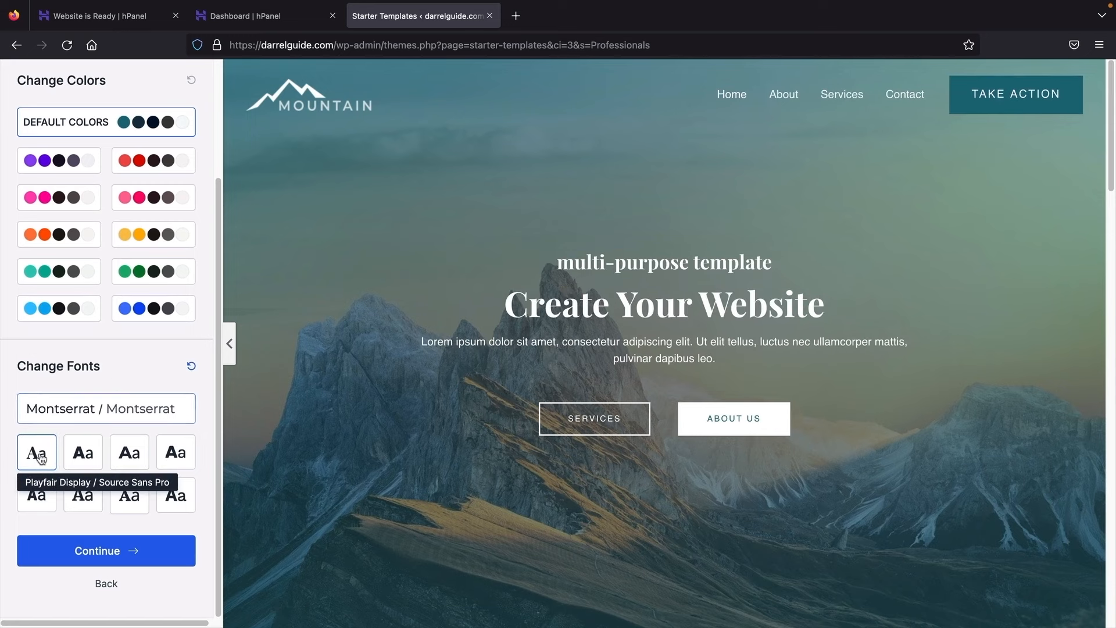
pyautogui.click(84, 460)
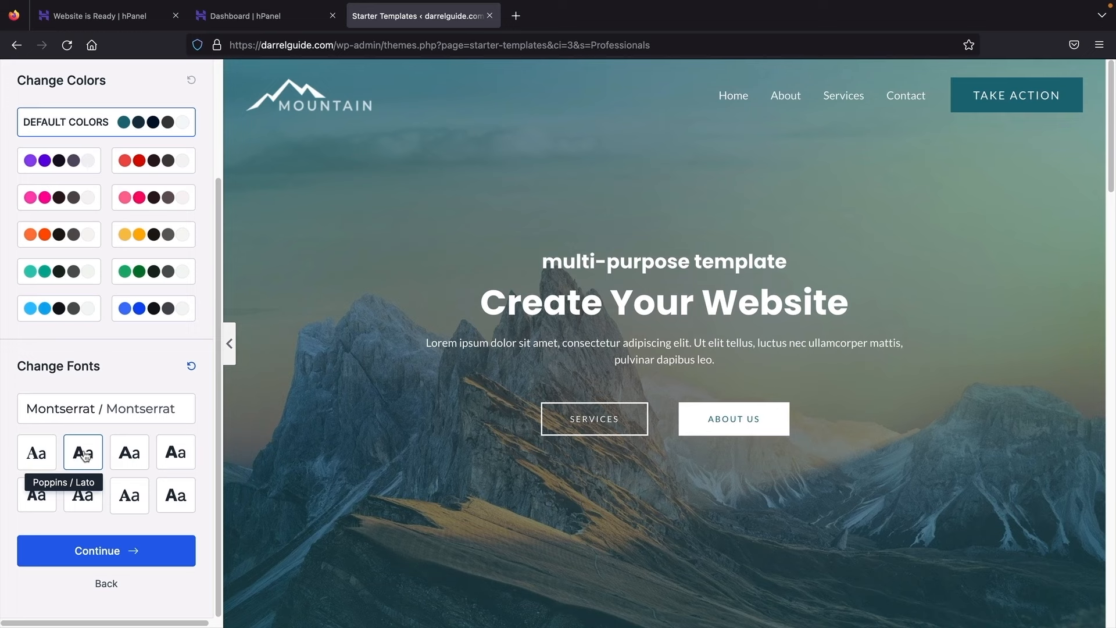
pyautogui.click(130, 456)
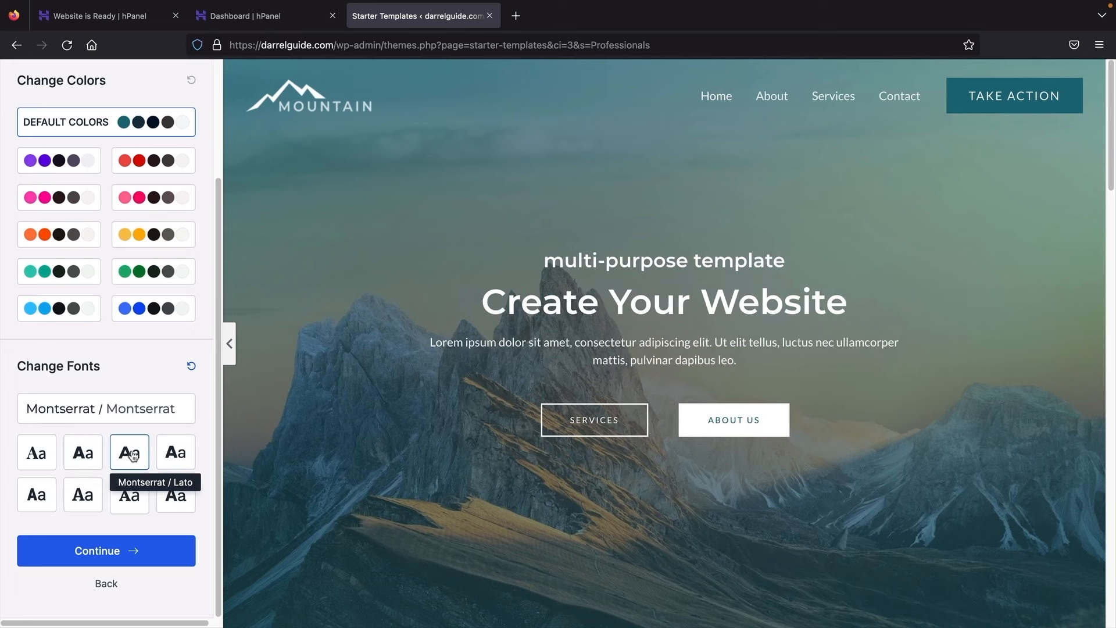
pyautogui.click(179, 455)
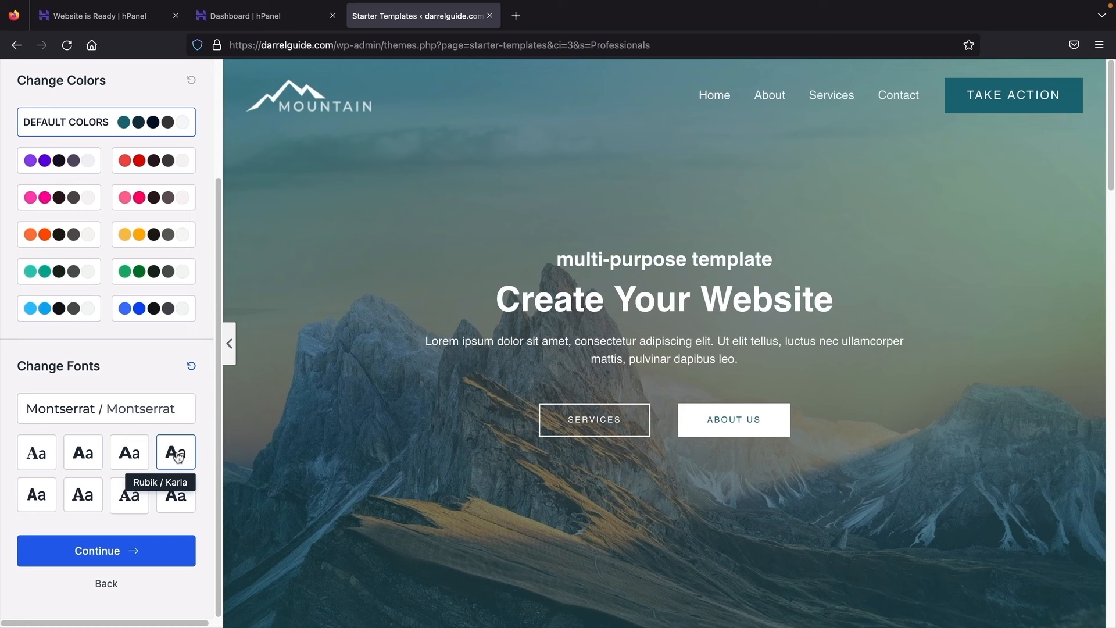
pyautogui.click(175, 496)
pyautogui.click(126, 499)
pyautogui.click(83, 495)
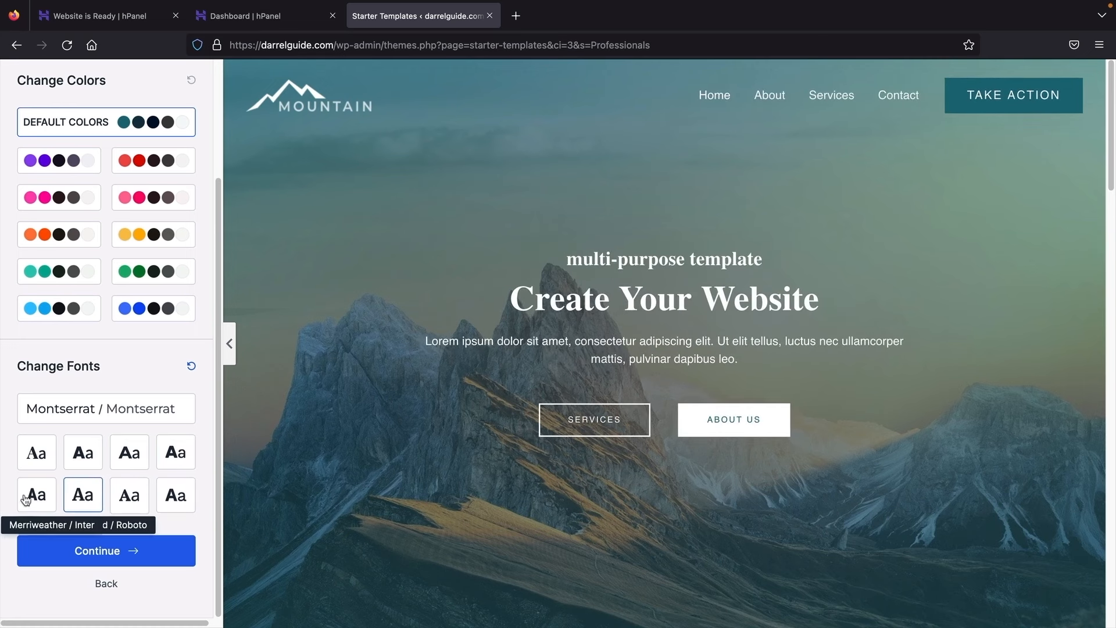
pyautogui.click(35, 494)
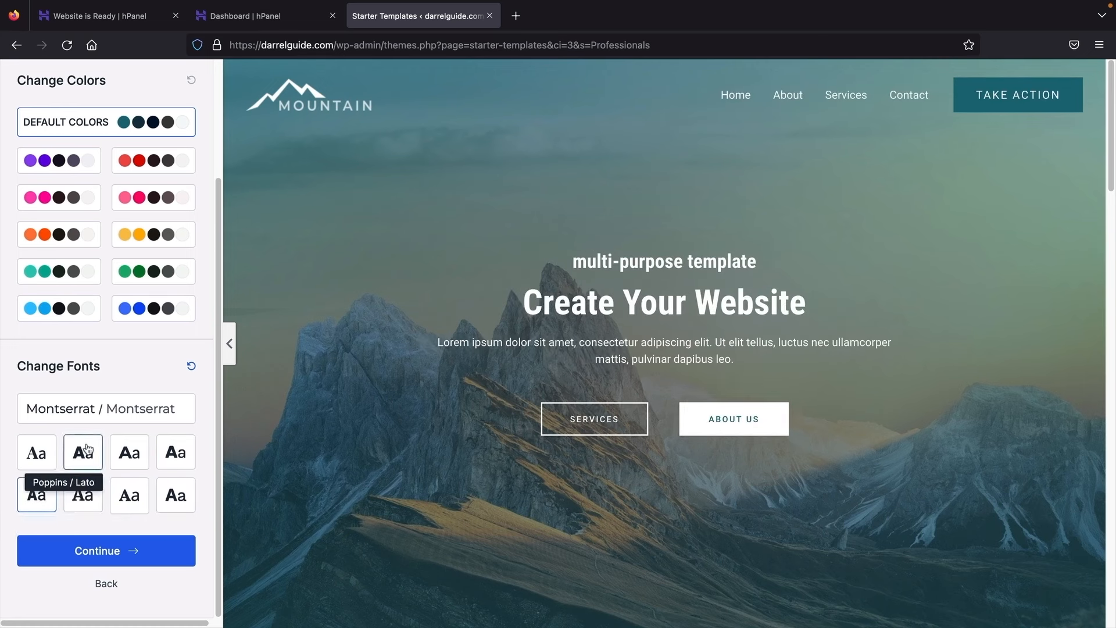
pyautogui.click(126, 452)
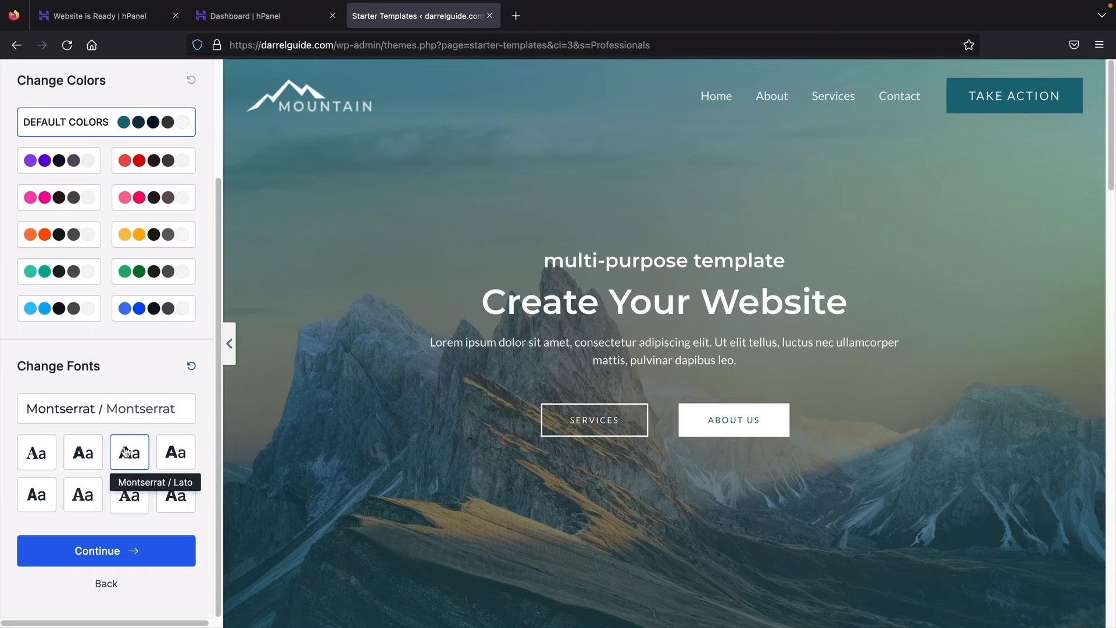
pyautogui.click(125, 555)
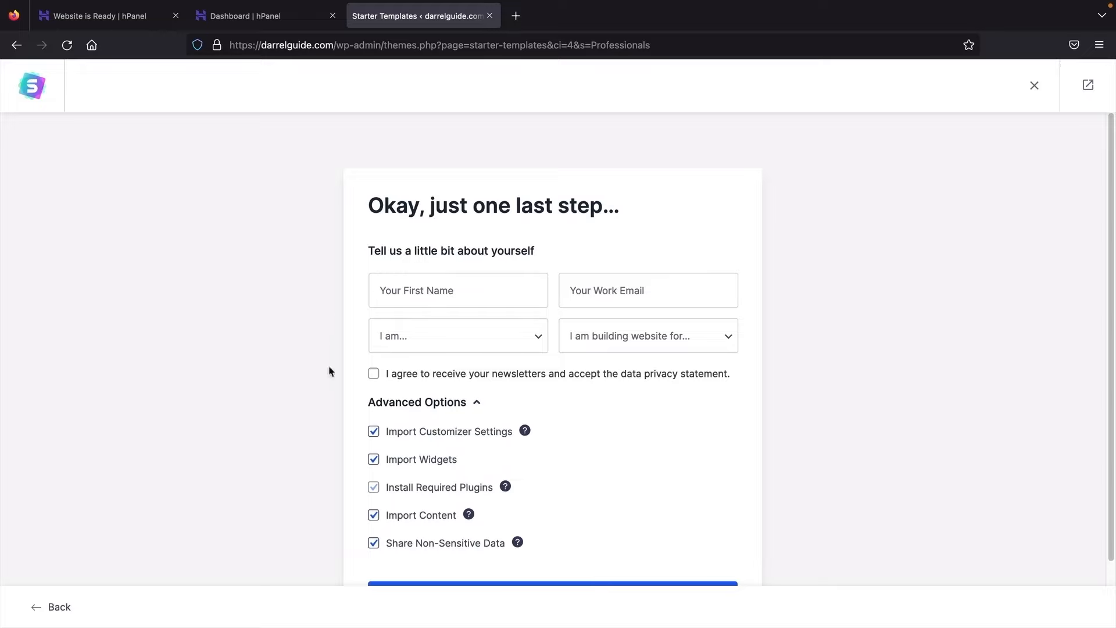
# Step: Submit the final details form to build the website from the Mountain template
pyautogui.scroll(-2, 337, 365)
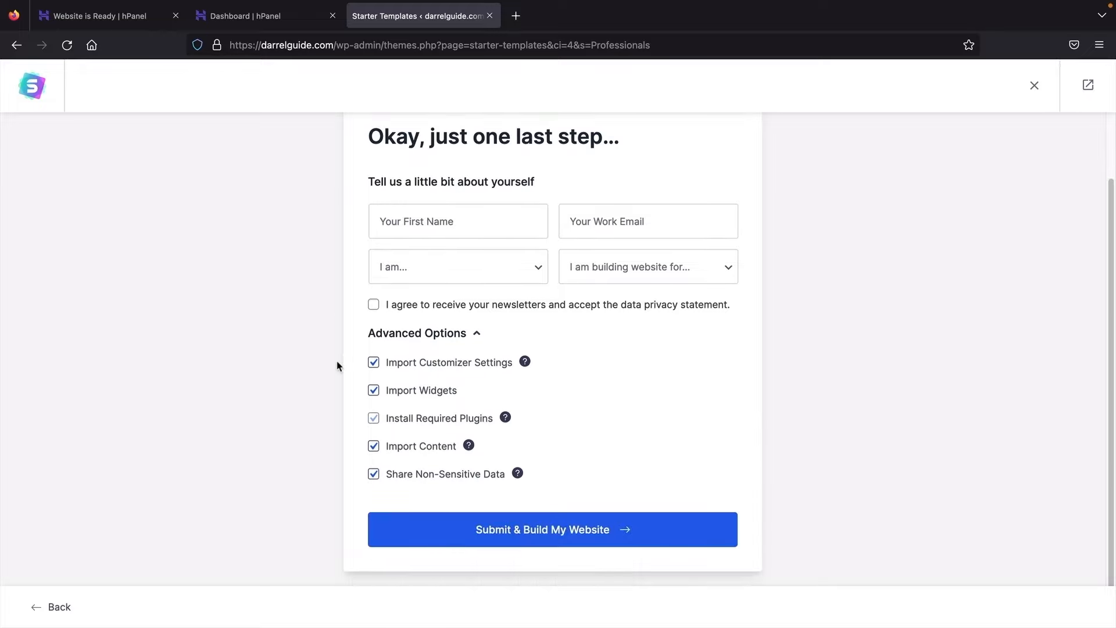
pyautogui.click(526, 535)
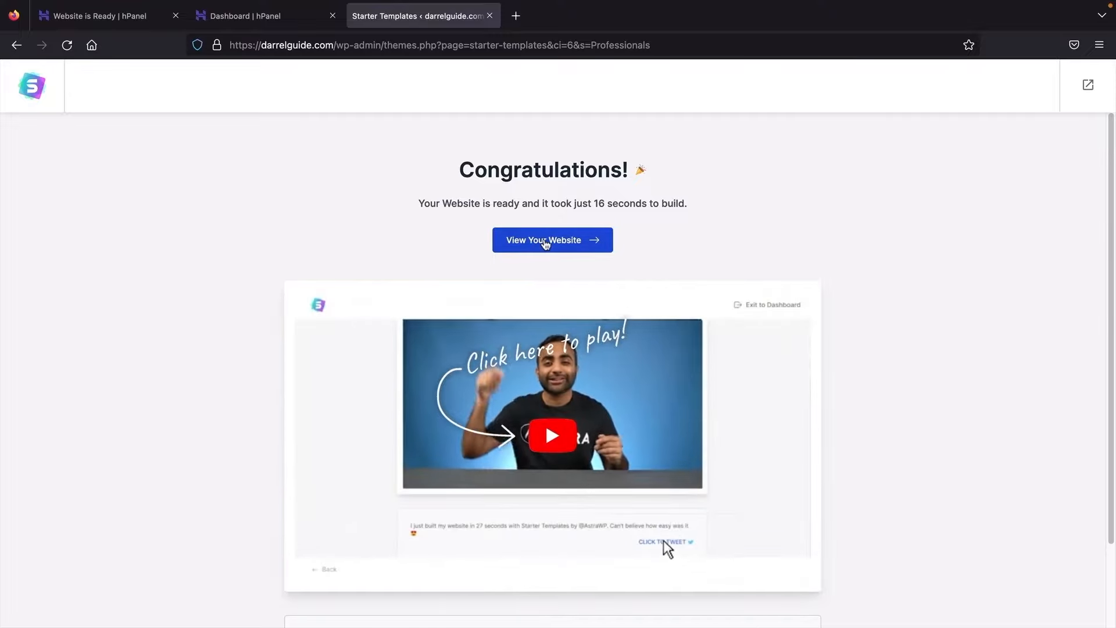
# Step: View the finished darrelguide.com homepage in a new browser tab
pyautogui.click(550, 242)
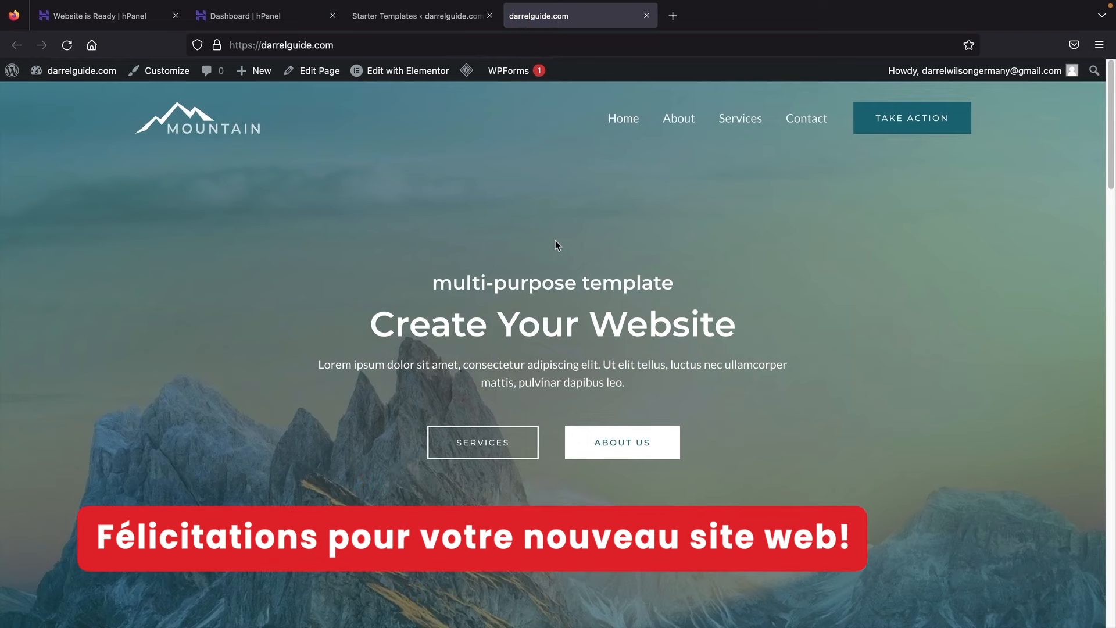
pyautogui.scroll(-2, 563, 243)
pyautogui.scroll(-8, 562, 247)
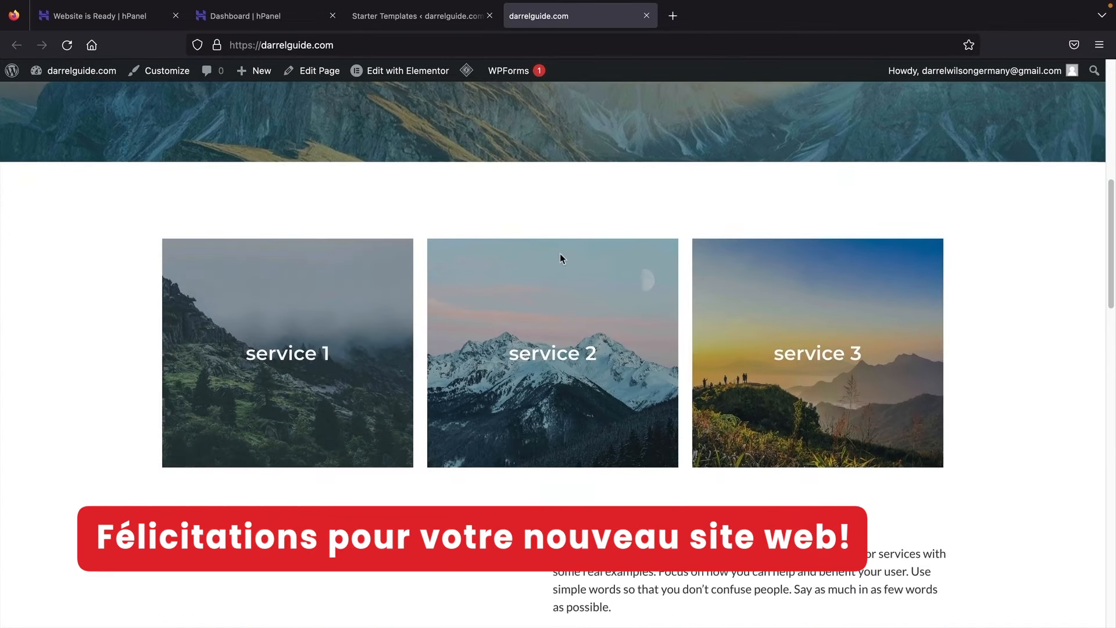
pyautogui.scroll(-4, 824, 343)
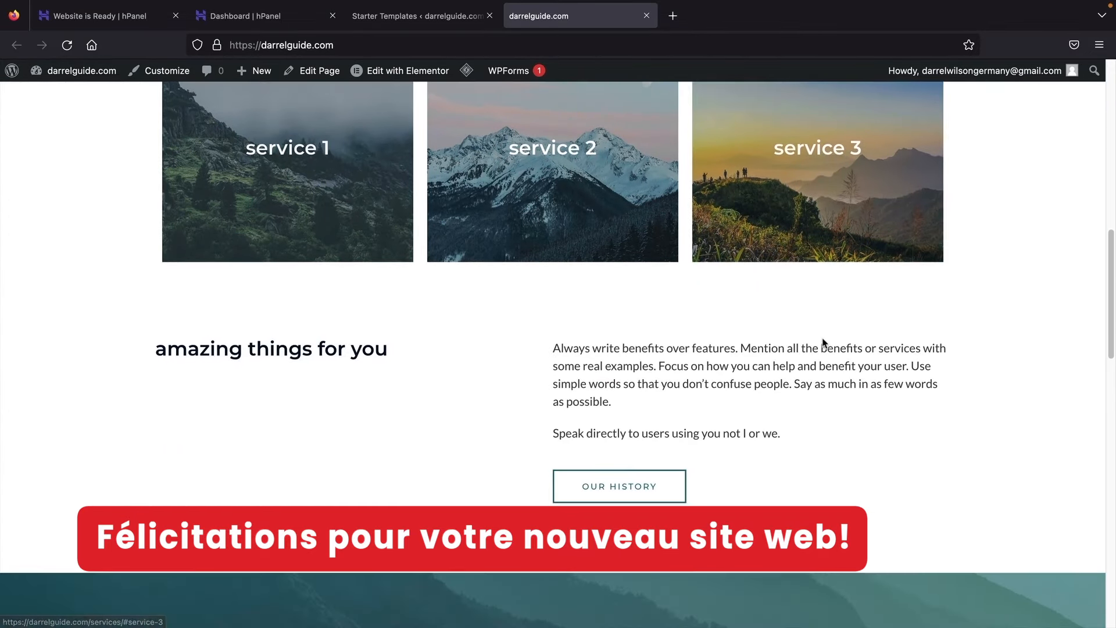
pyautogui.scroll(-9, 820, 334)
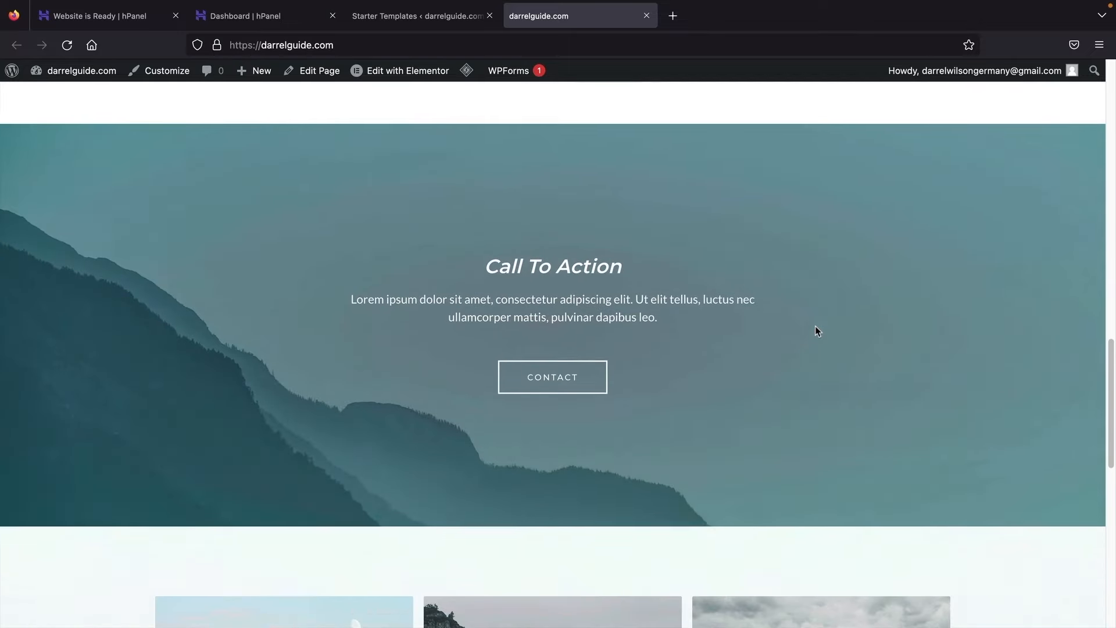
pyautogui.scroll(-9, 816, 327)
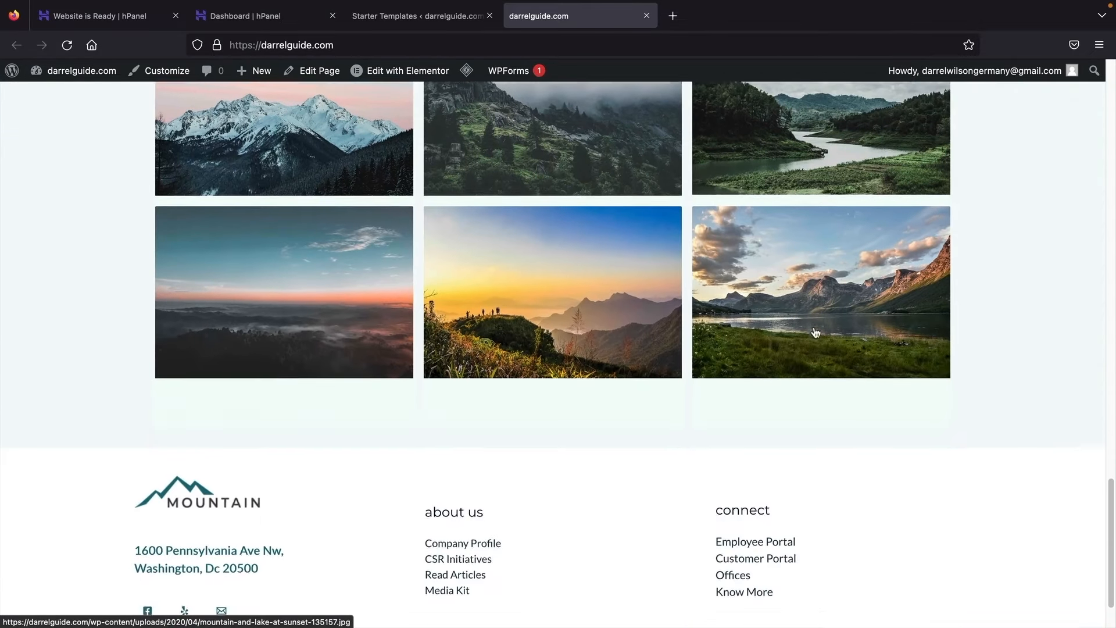
pyautogui.scroll(20, 614, 501)
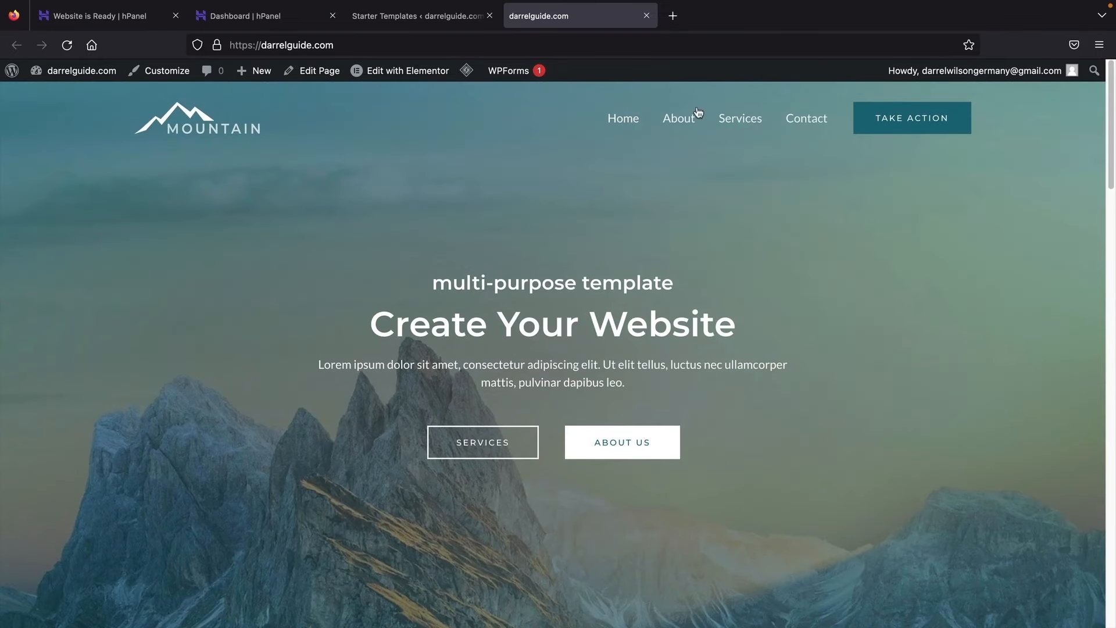
pyautogui.click(684, 120)
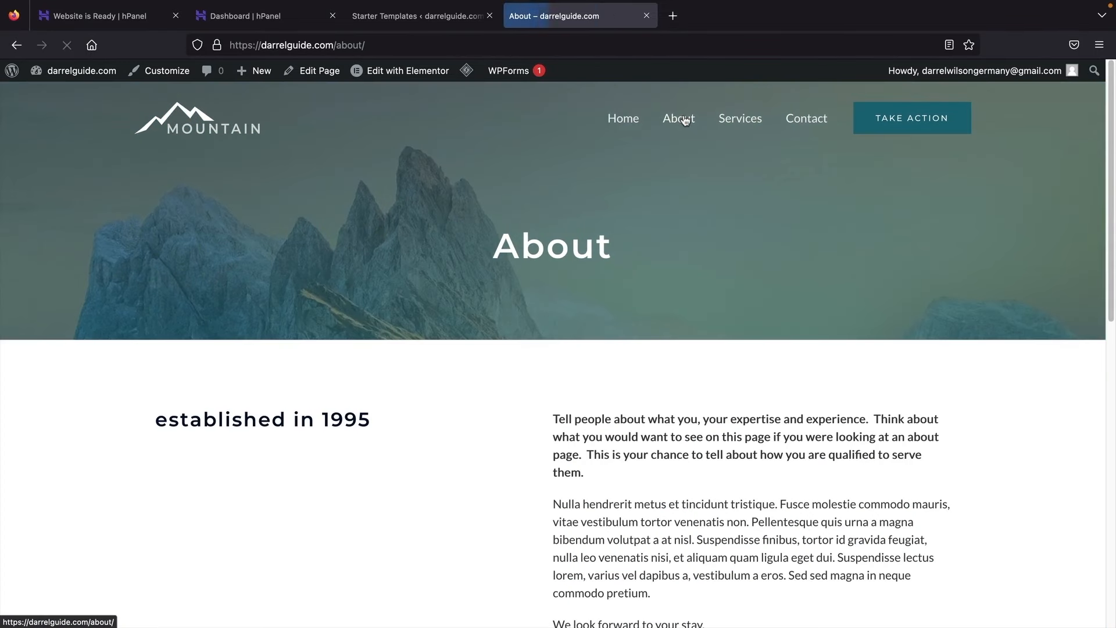
pyautogui.scroll(-15, 685, 291)
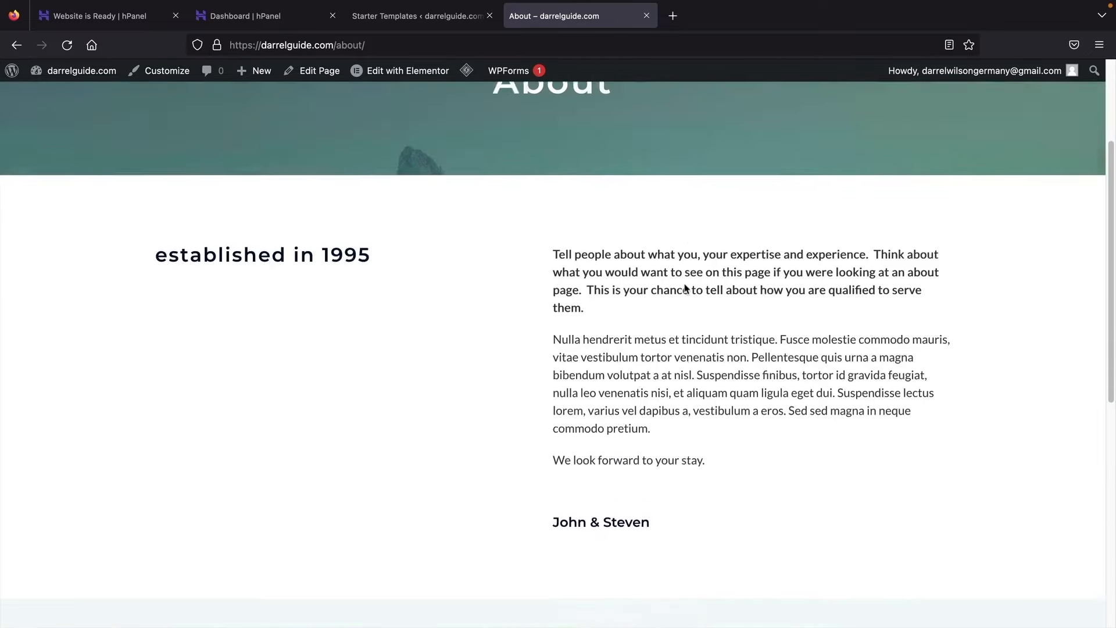
pyautogui.scroll(15, 611, 321)
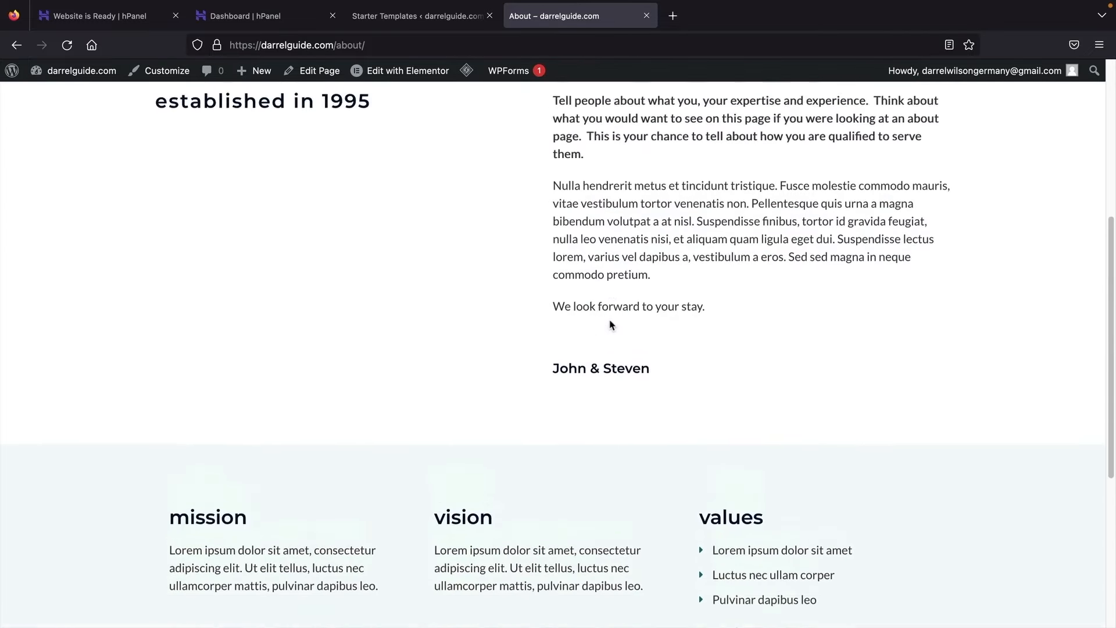
pyautogui.doubleClick(349, 46)
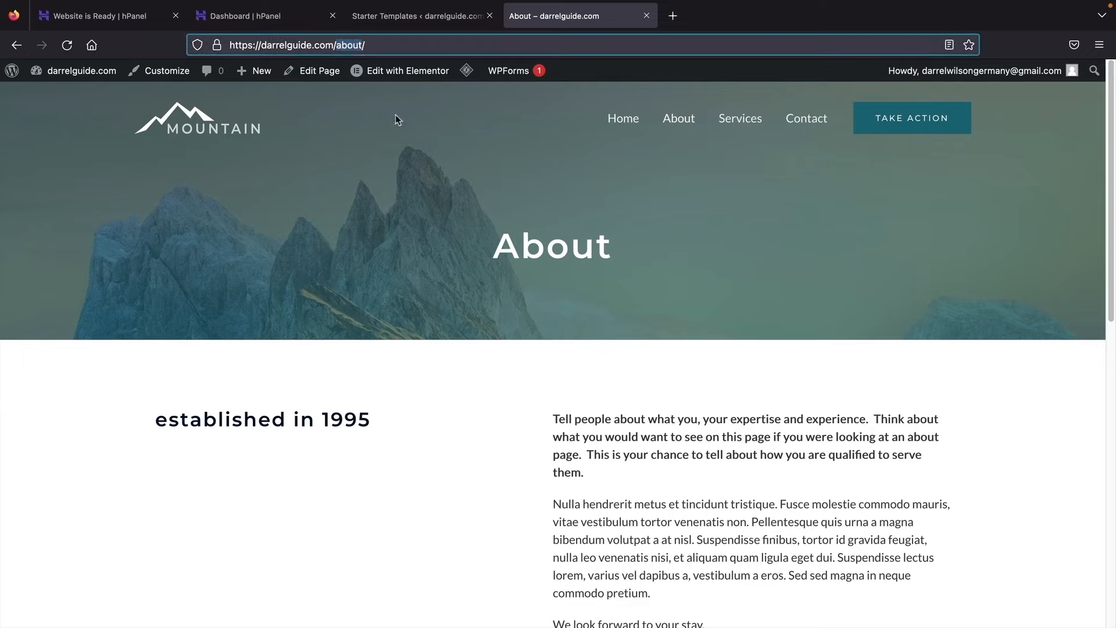
pyautogui.click(353, 69)
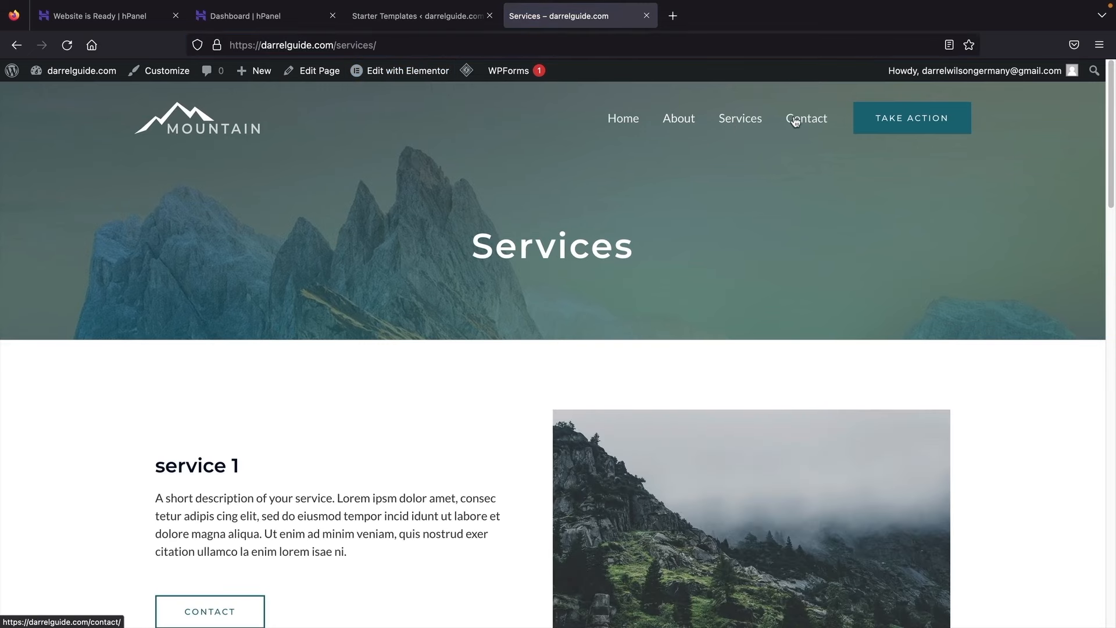
pyautogui.click(794, 120)
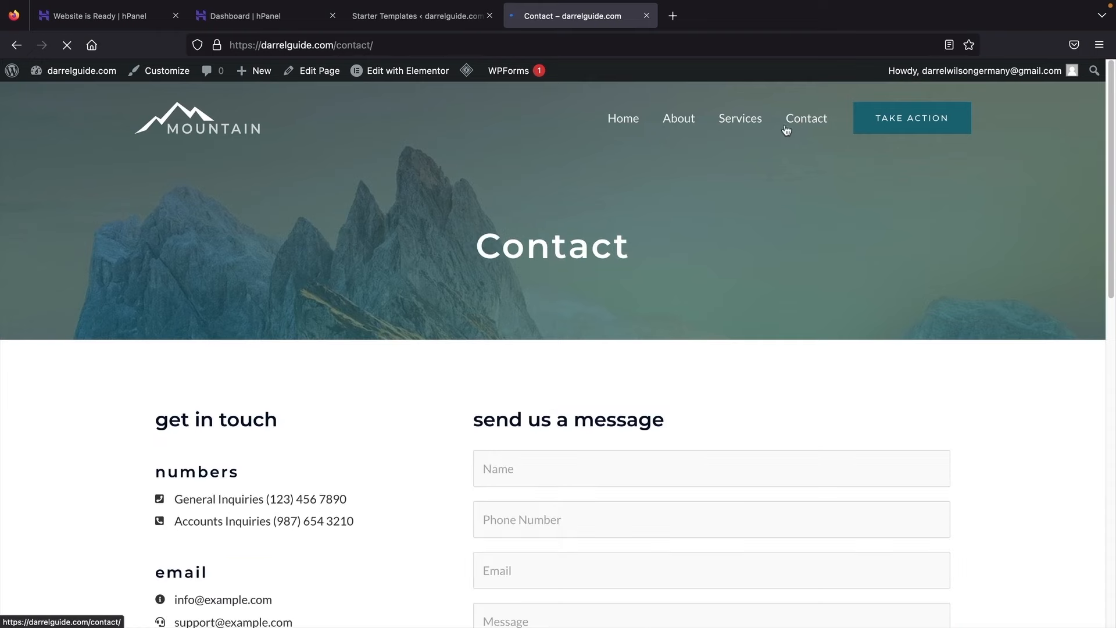
pyautogui.scroll(-4, 615, 252)
pyautogui.scroll(4, 611, 249)
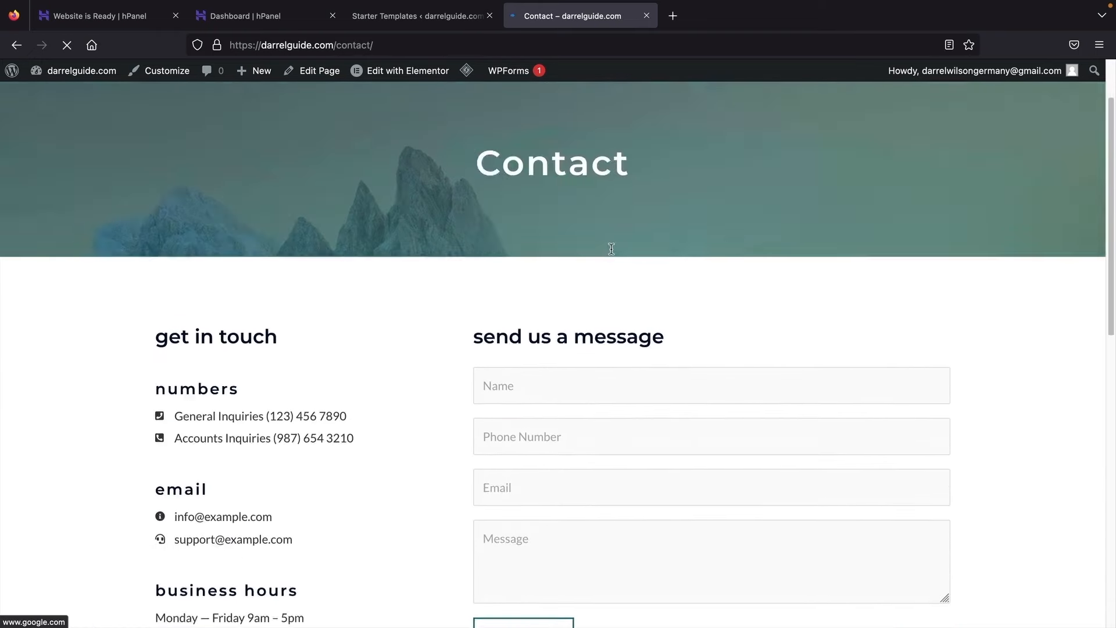
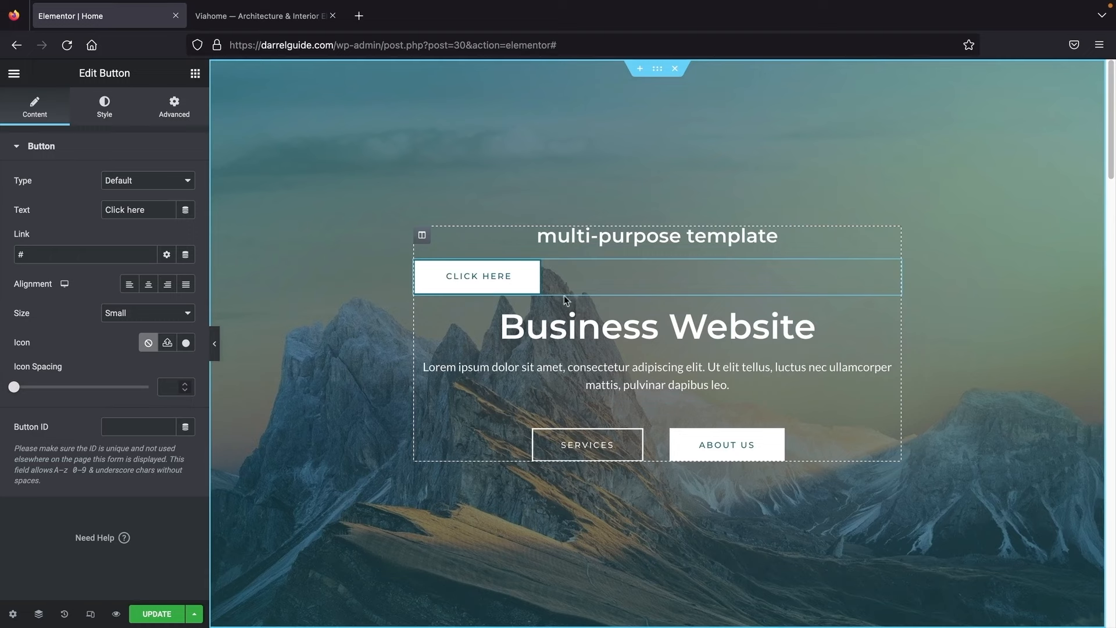
# Step: Delete the hero's CLICK HERE button and place a Social Icons widget above Business Website
pyautogui.rightClick(494, 279)
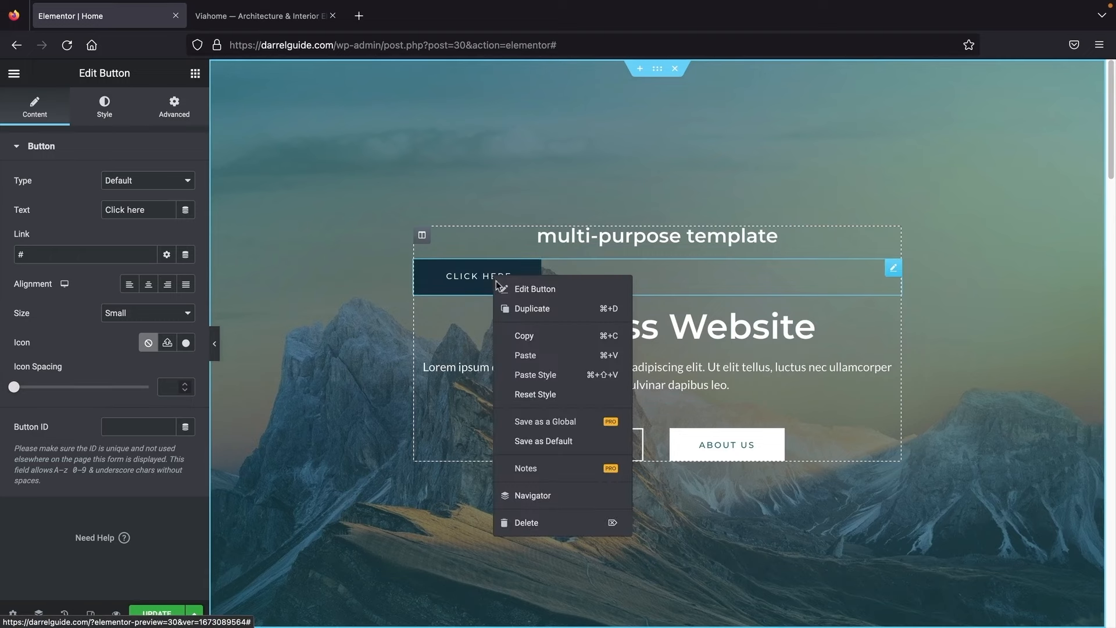
pyautogui.click(530, 522)
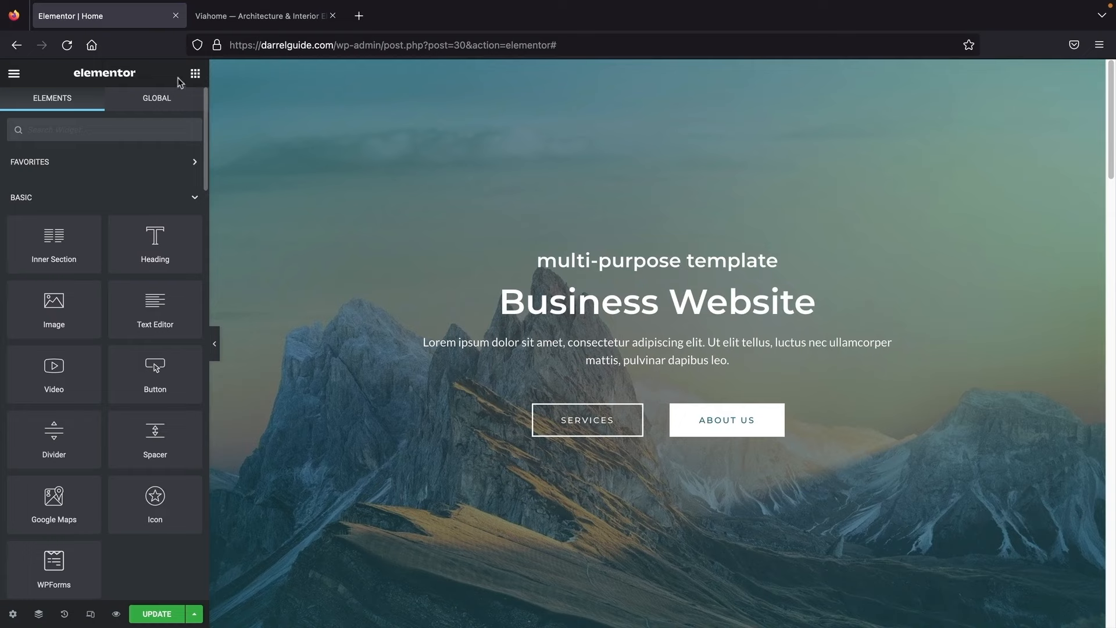
pyautogui.click(196, 76)
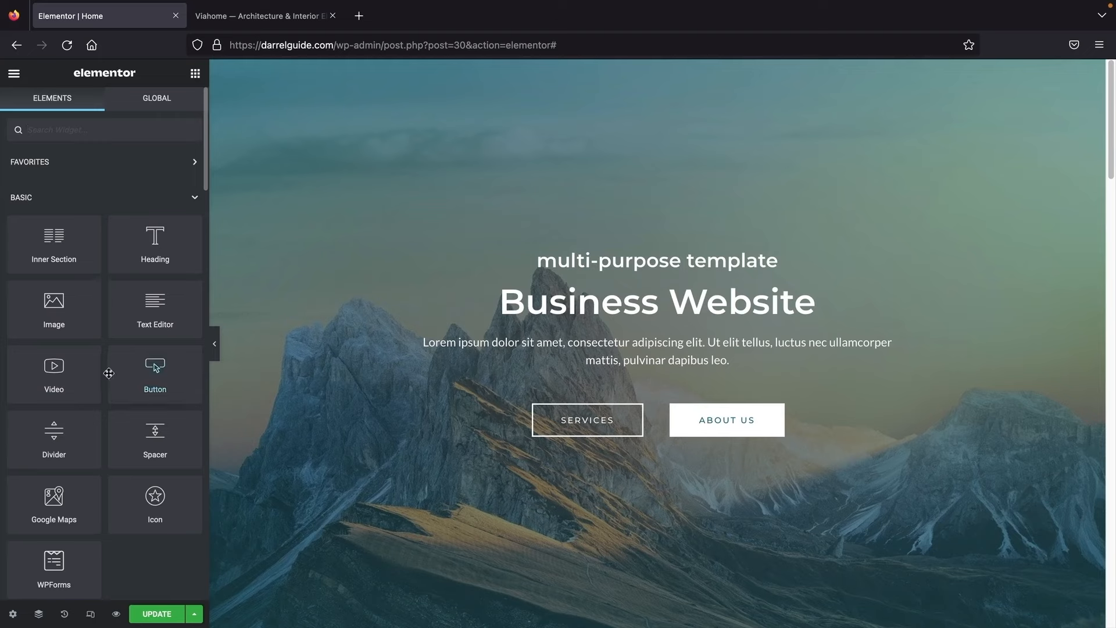
pyautogui.scroll(-1, 108, 373)
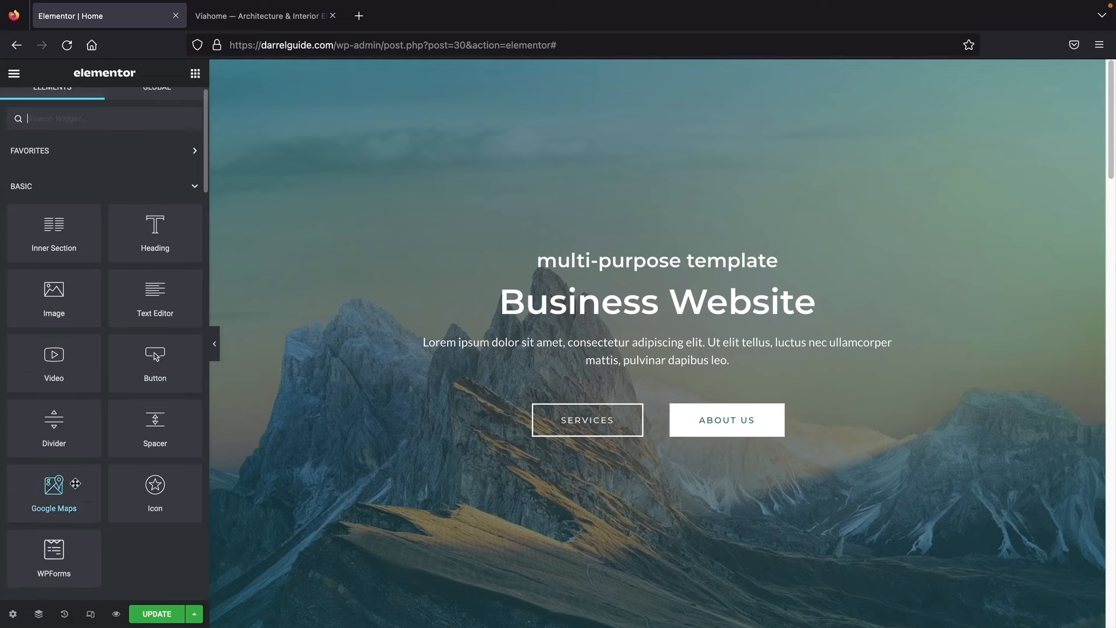
pyautogui.scroll(-3, 77, 481)
pyautogui.scroll(-5, 77, 481)
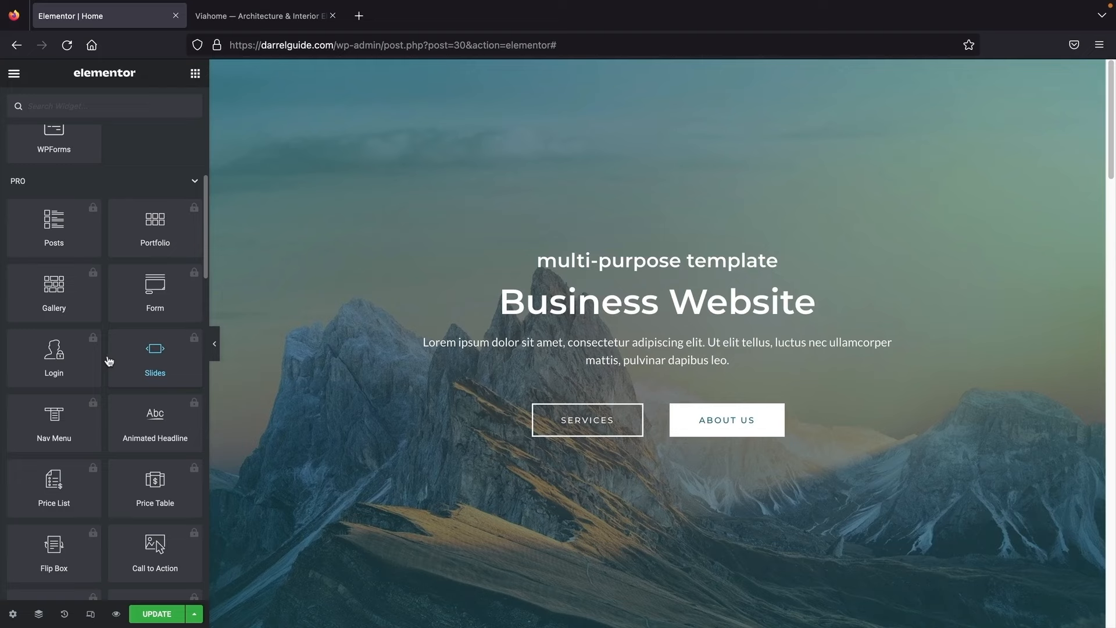
pyautogui.scroll(-12, 108, 361)
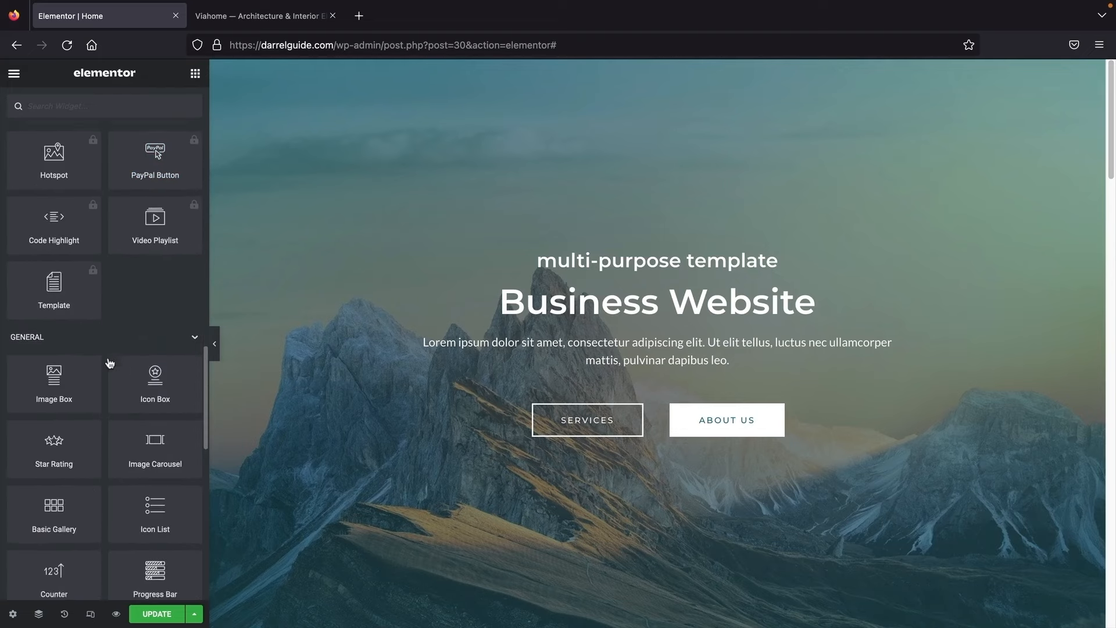
pyautogui.scroll(-2, 110, 363)
pyautogui.scroll(-3, 89, 451)
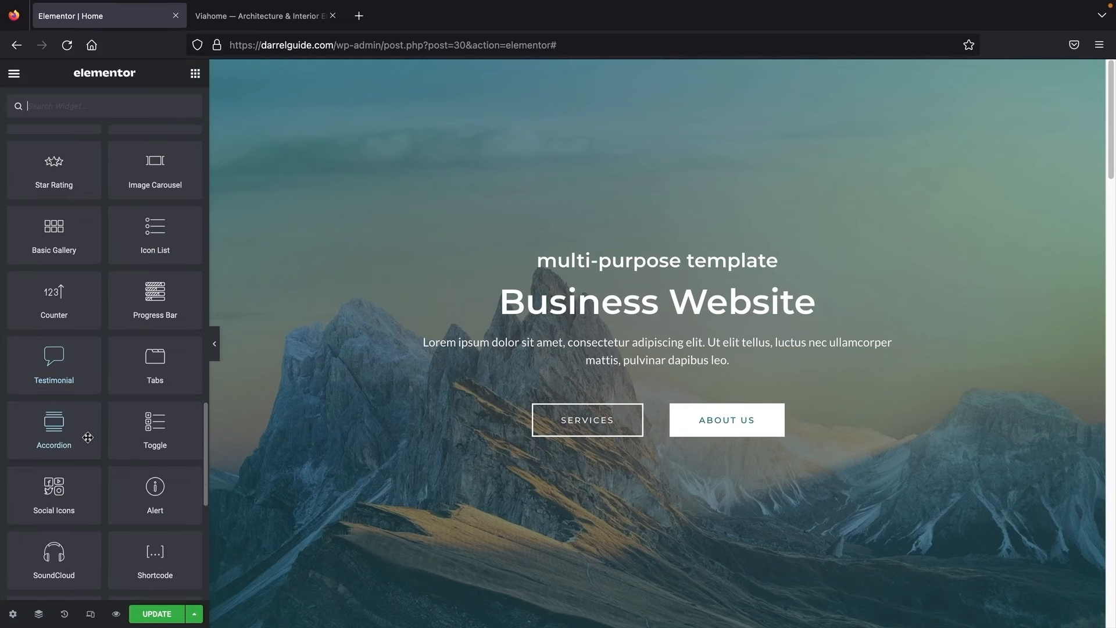
pyautogui.scroll(-1, 87, 437)
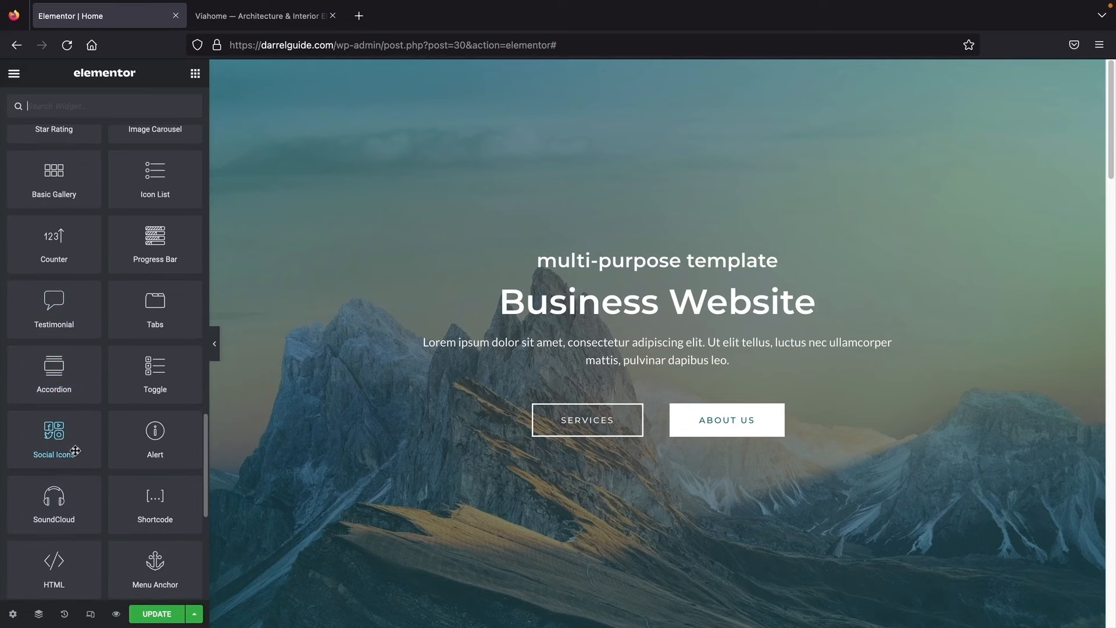
pyautogui.moveTo(75, 451); pyautogui.dragTo(653, 303)
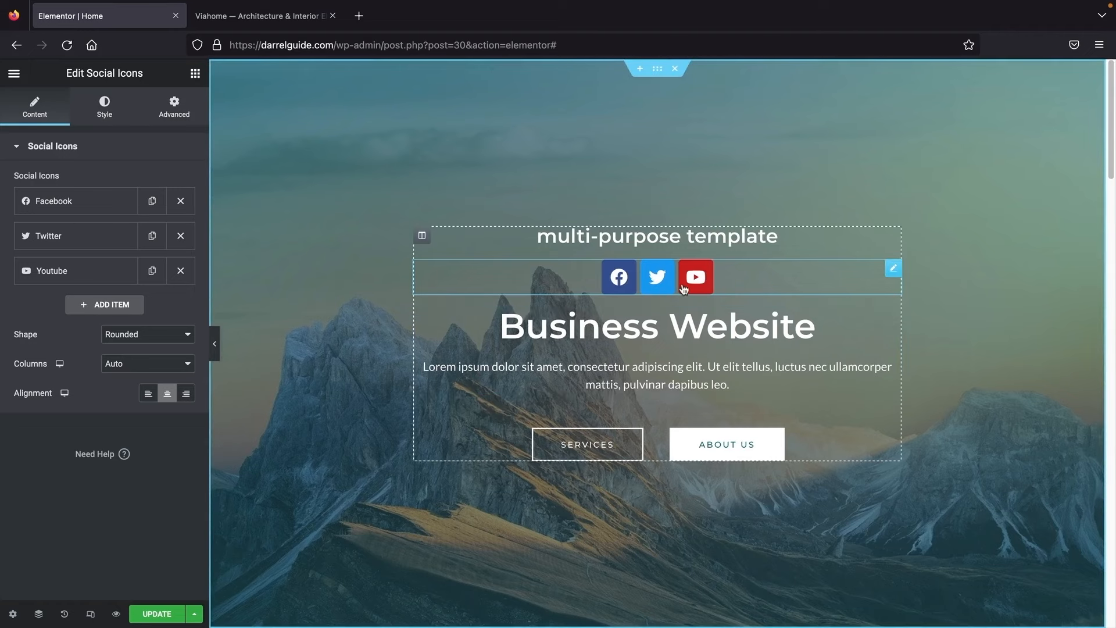
# Step: Delete the social icons, template heading, Business Website title and paragraph, and Services/About Us buttons
pyautogui.rightClick(724, 274)
pyautogui.click(752, 522)
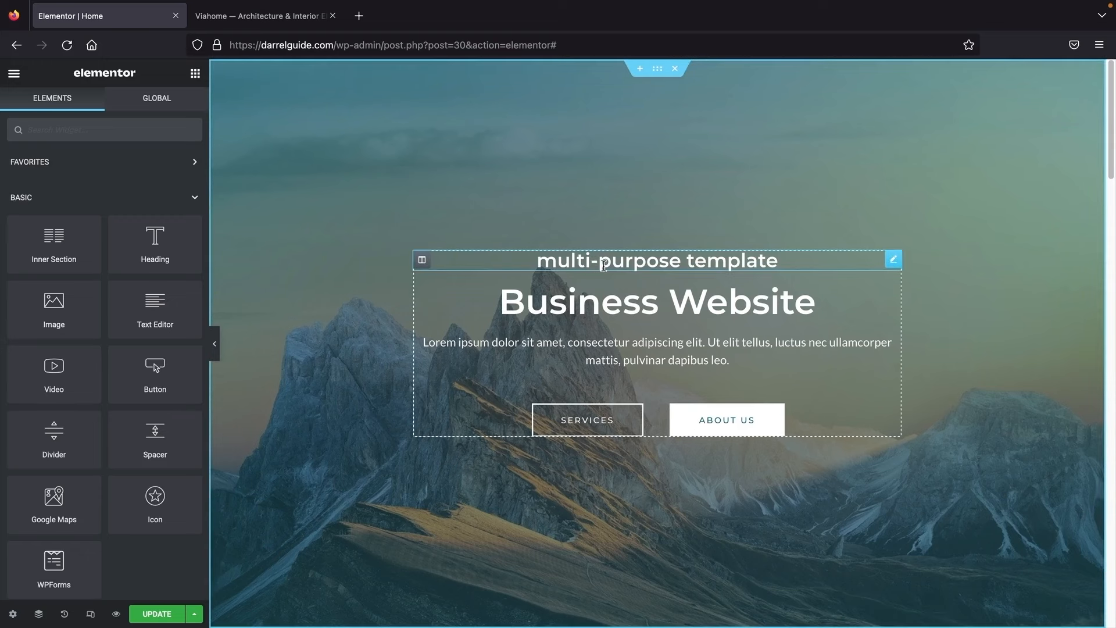
pyautogui.rightClick(894, 259)
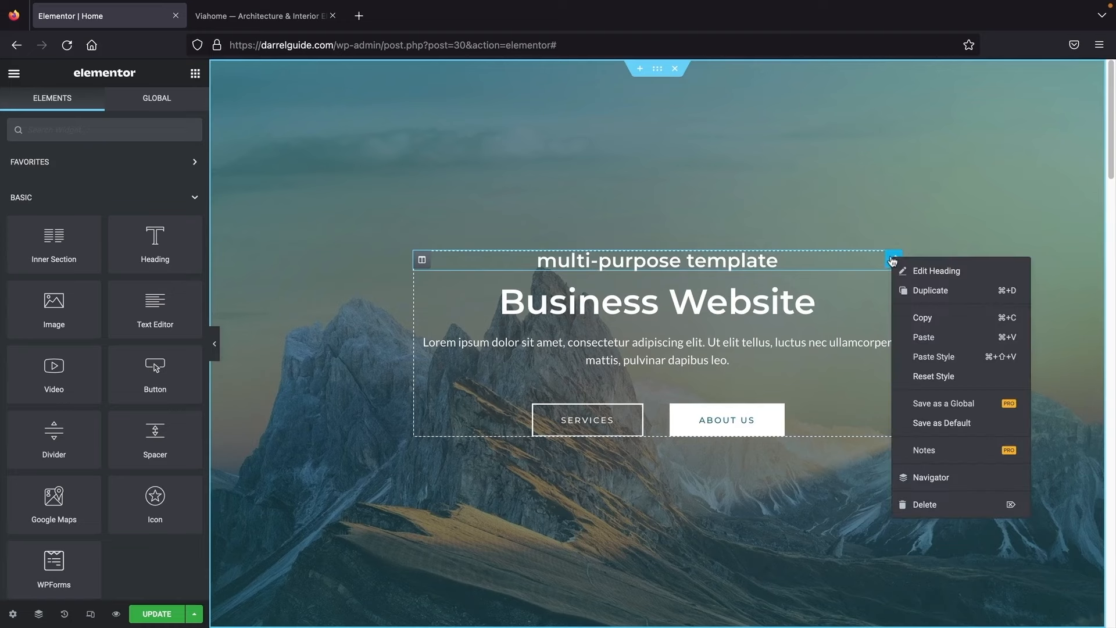
pyautogui.click(927, 501)
pyautogui.rightClick(787, 292)
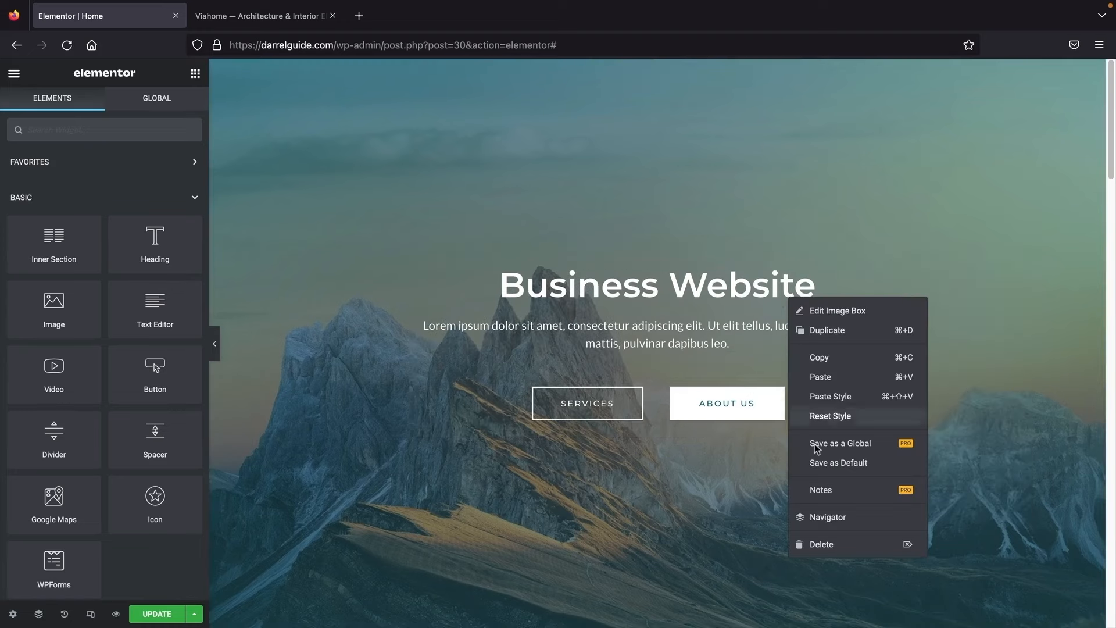
pyautogui.click(799, 542)
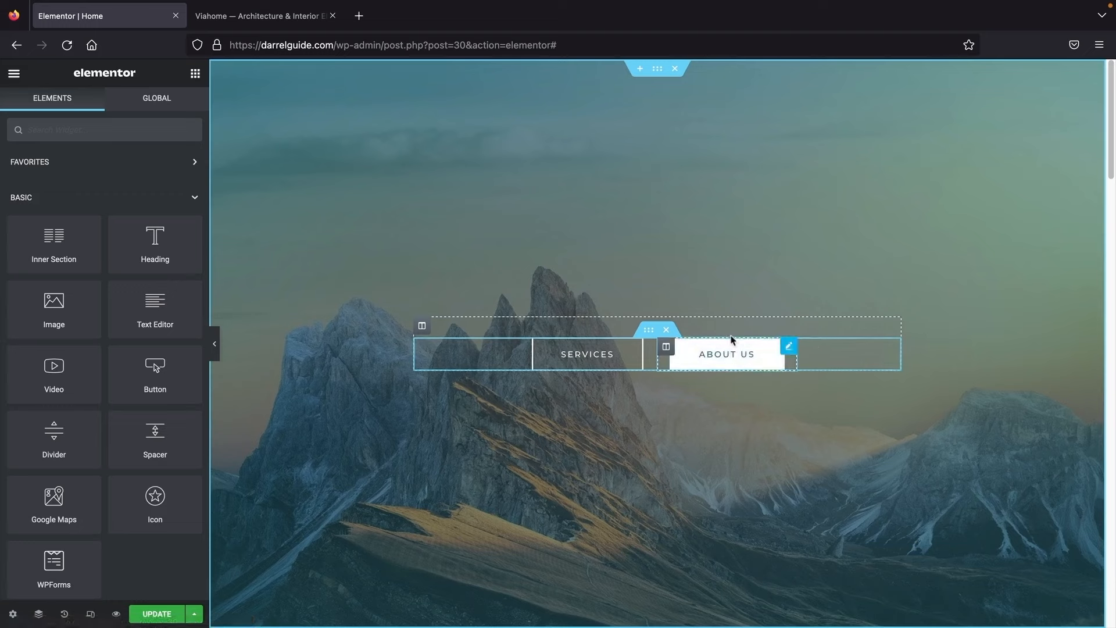
pyautogui.click(666, 331)
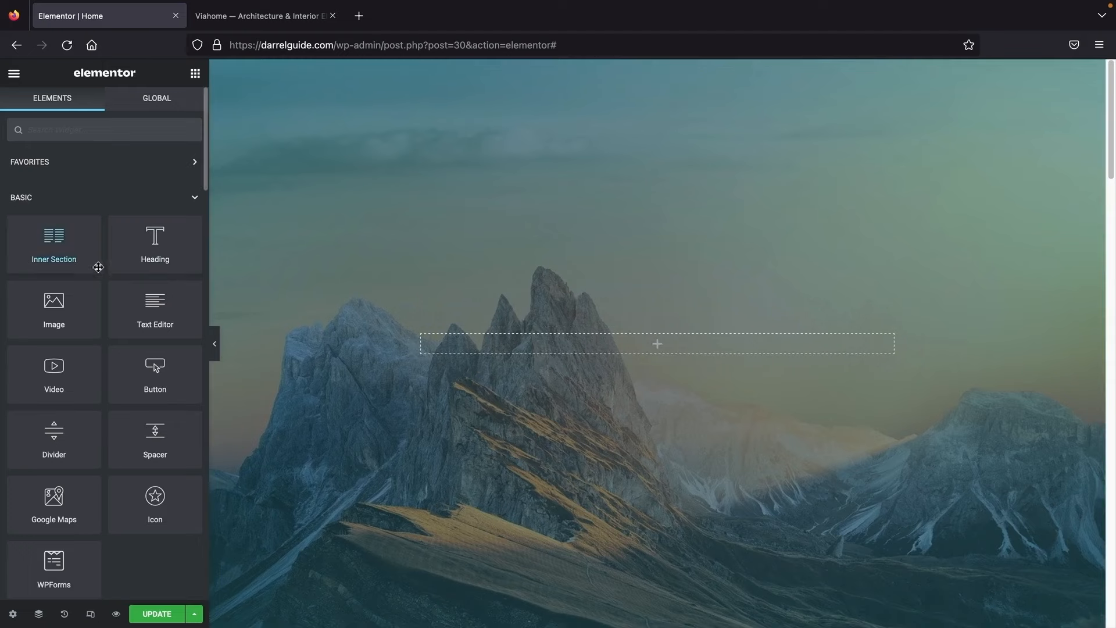
# Step: Drop a Text Editor widget with default Lorem ipsum into the empty hero, reviewing its Style and Advanced settings
pyautogui.moveTo(149, 311); pyautogui.dragTo(593, 350)
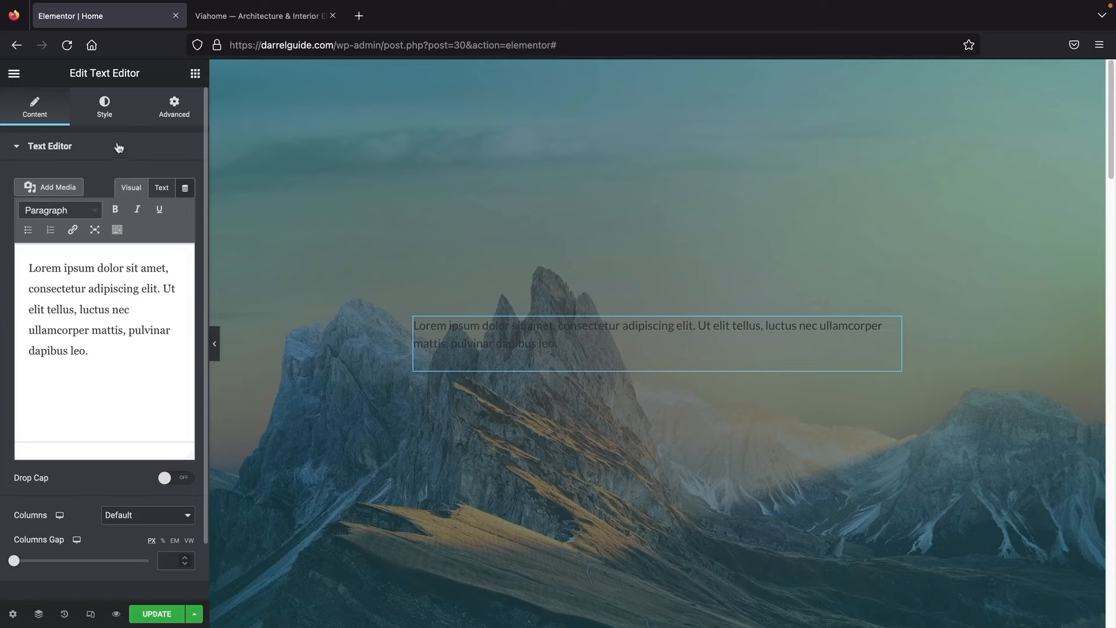
pyautogui.click(105, 115)
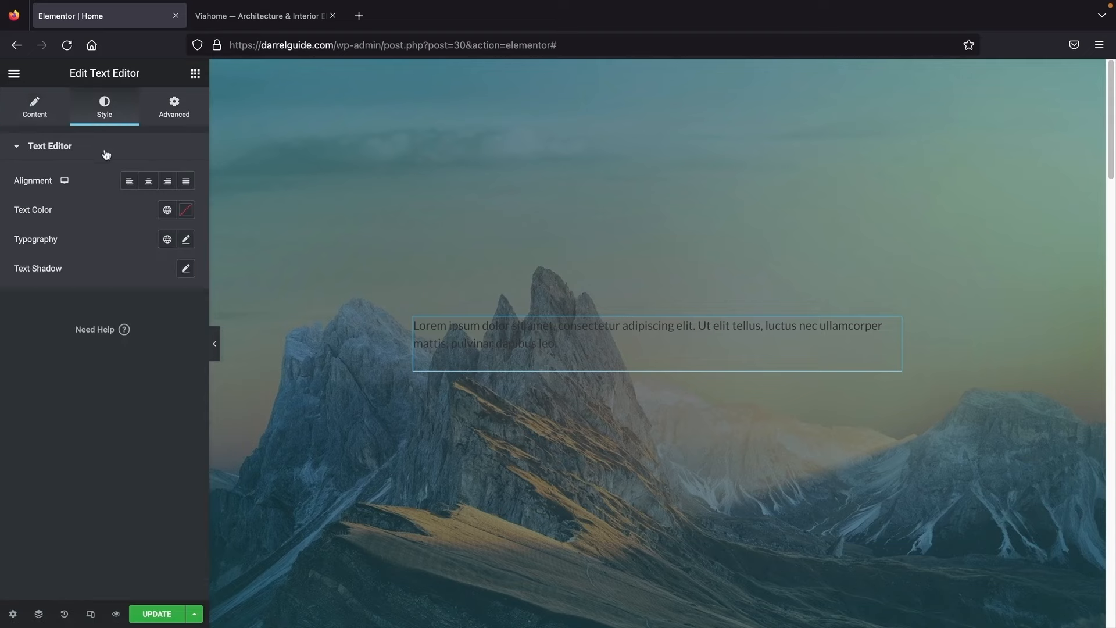
pyautogui.click(170, 116)
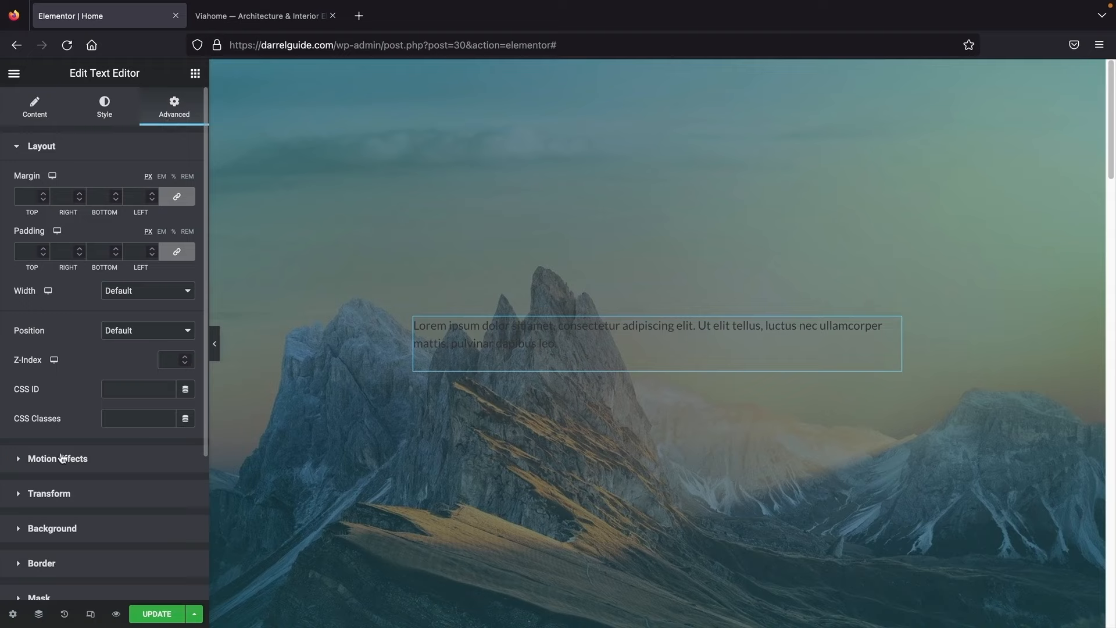
pyautogui.click(30, 112)
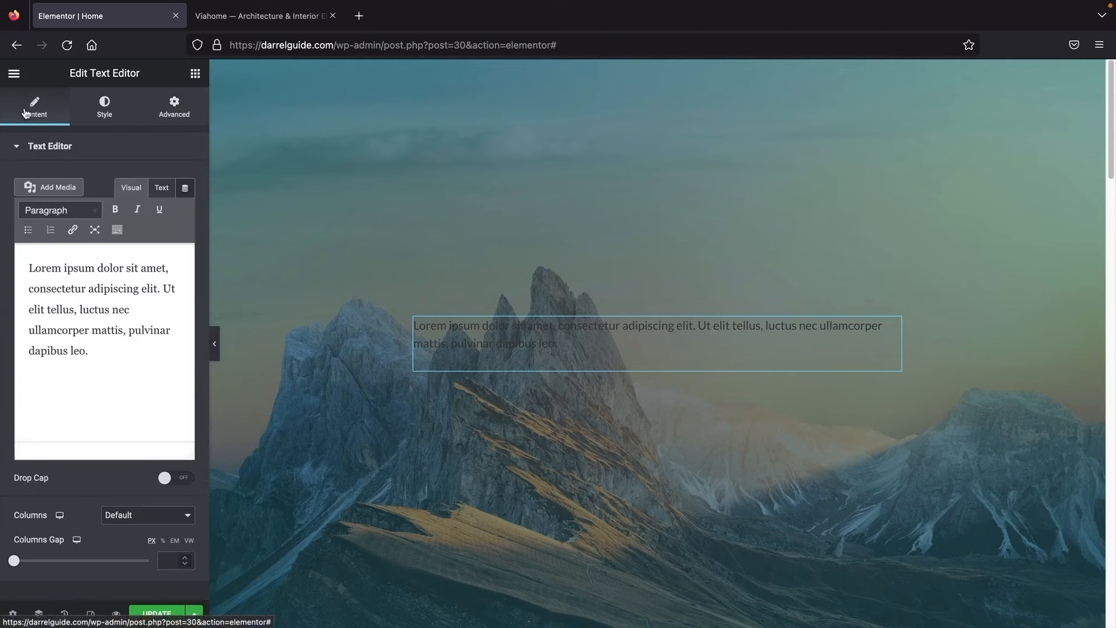
# Step: Replace the paragraph with 'My New Website', centred, in near-white #E6E6E6
pyautogui.moveTo(107, 356); pyautogui.dragTo(15, 250)
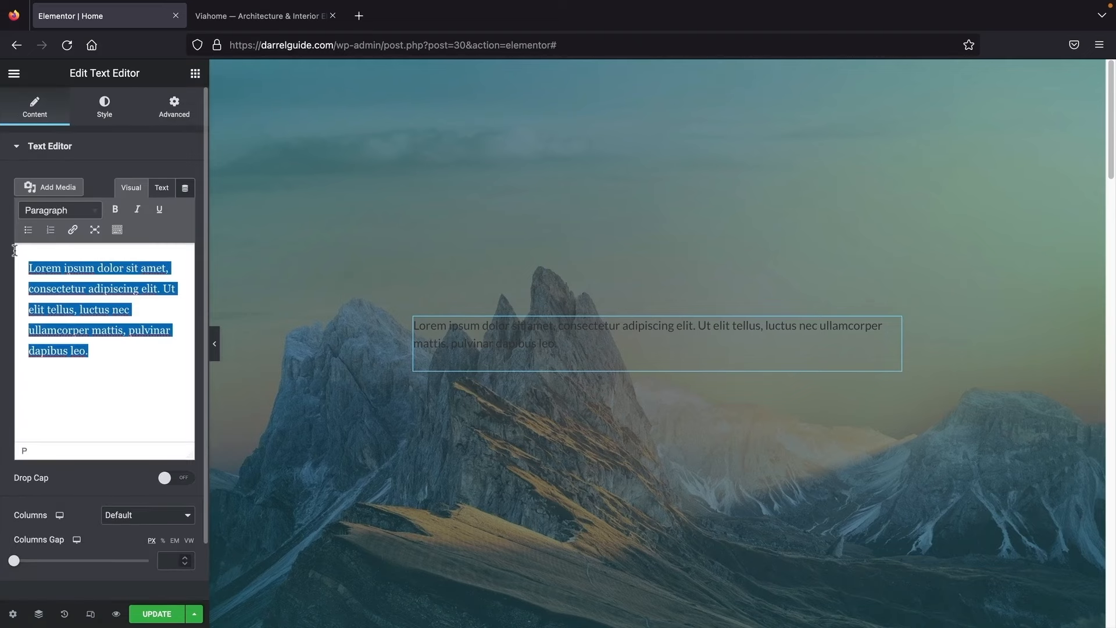
pyautogui.write('My Ne')
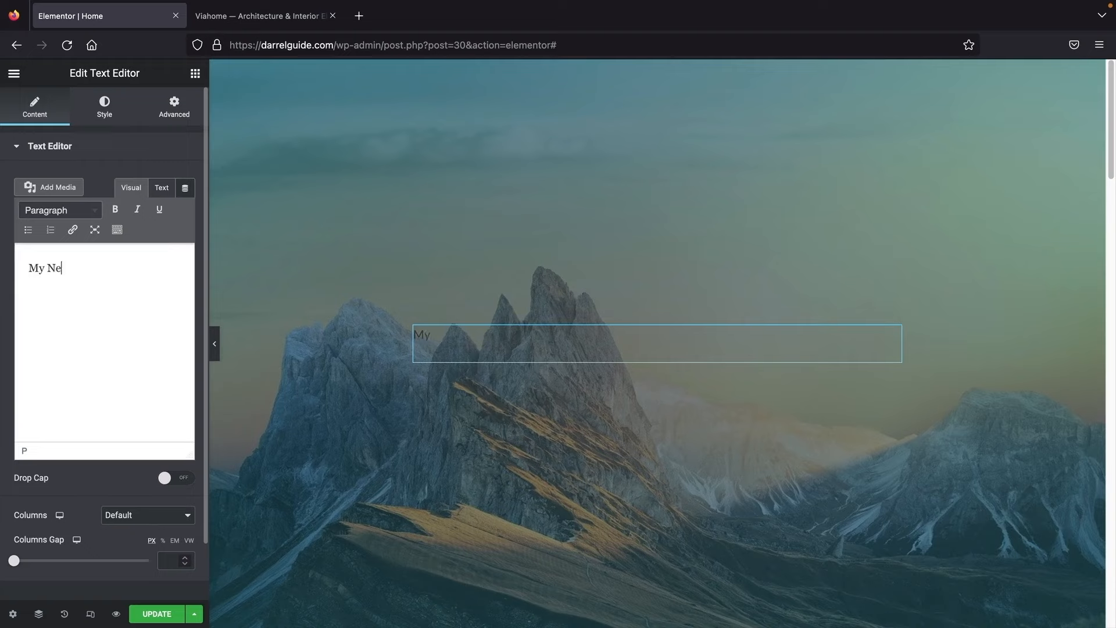
pyautogui.write('w Website')
pyautogui.click(105, 113)
pyautogui.click(149, 181)
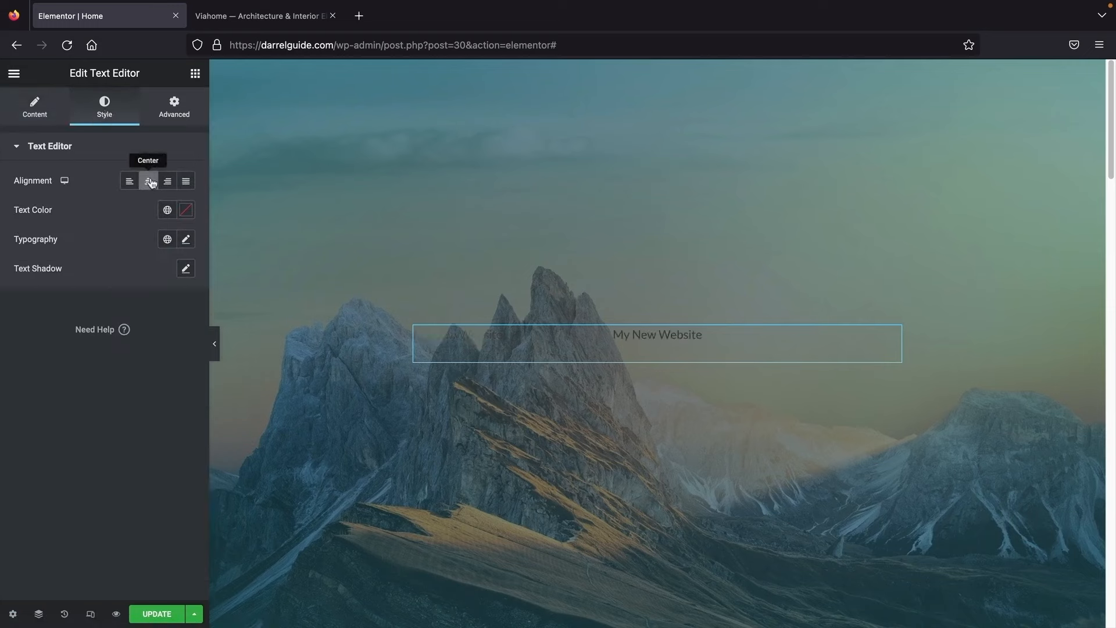
pyautogui.click(185, 209)
pyautogui.click(121, 289)
pyautogui.moveTo(121, 289); pyautogui.dragTo(4, 273)
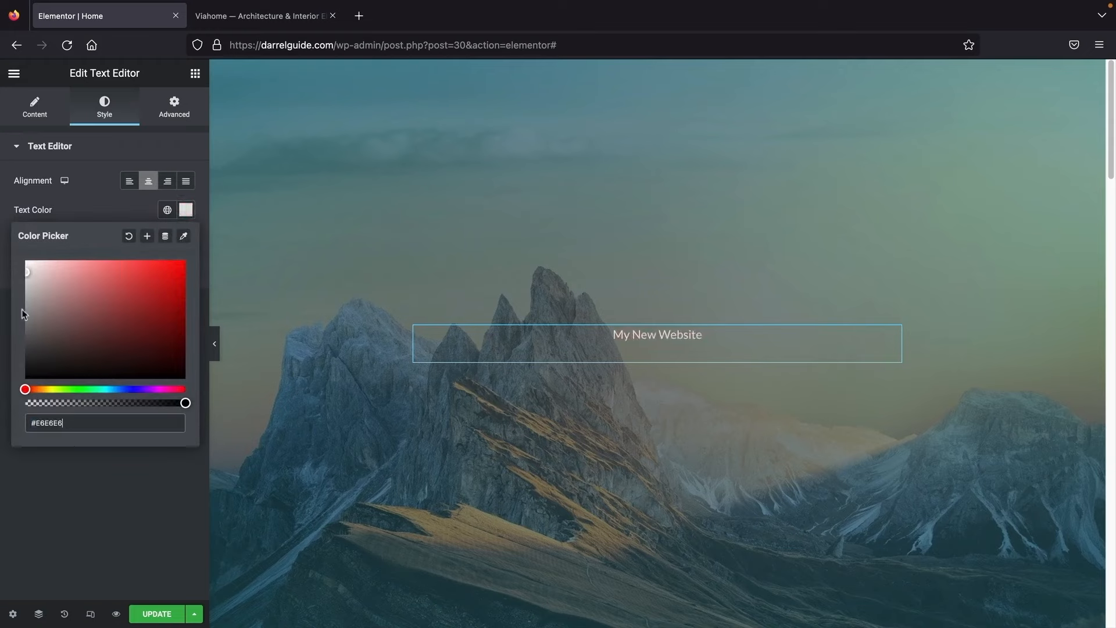
pyautogui.click(69, 505)
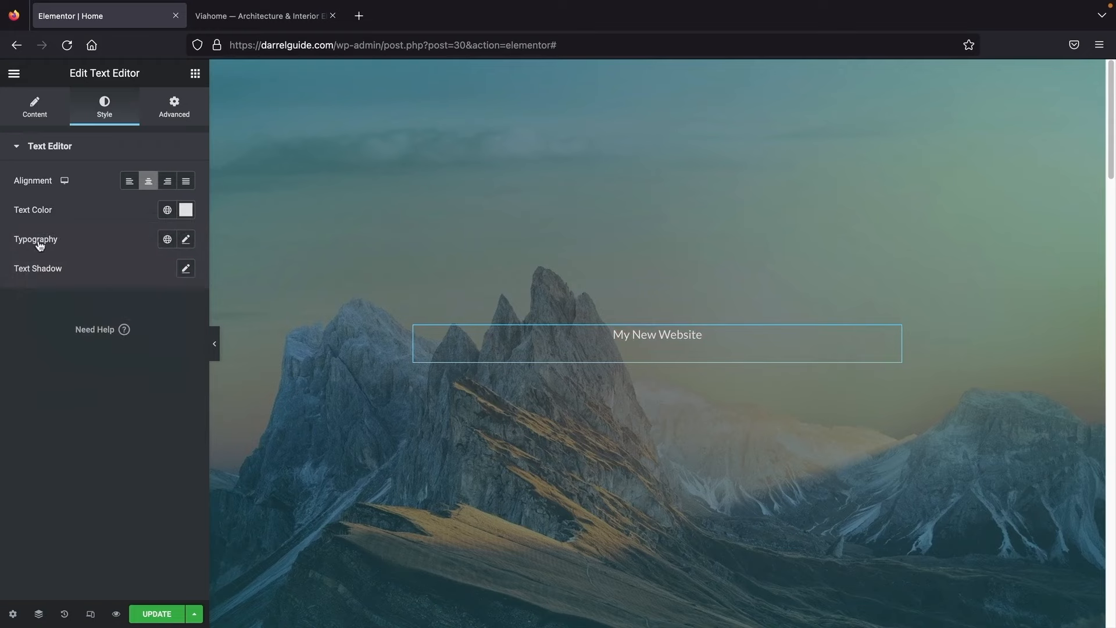
# Step: Set the text's font family to Tahoma after trying Verdana
pyautogui.click(186, 240)
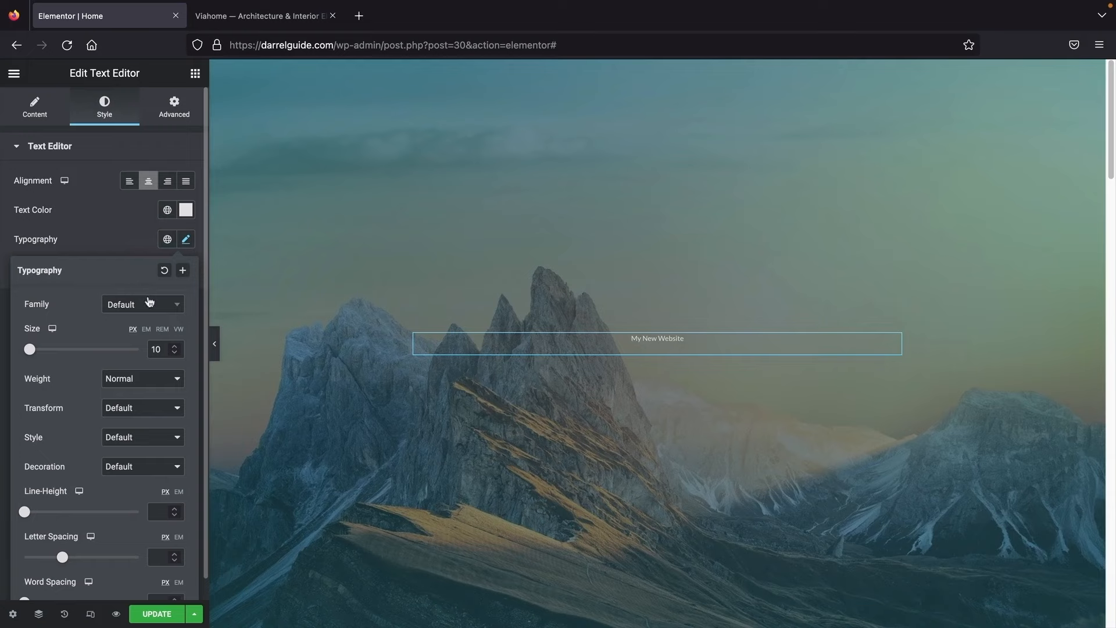
pyautogui.click(148, 305)
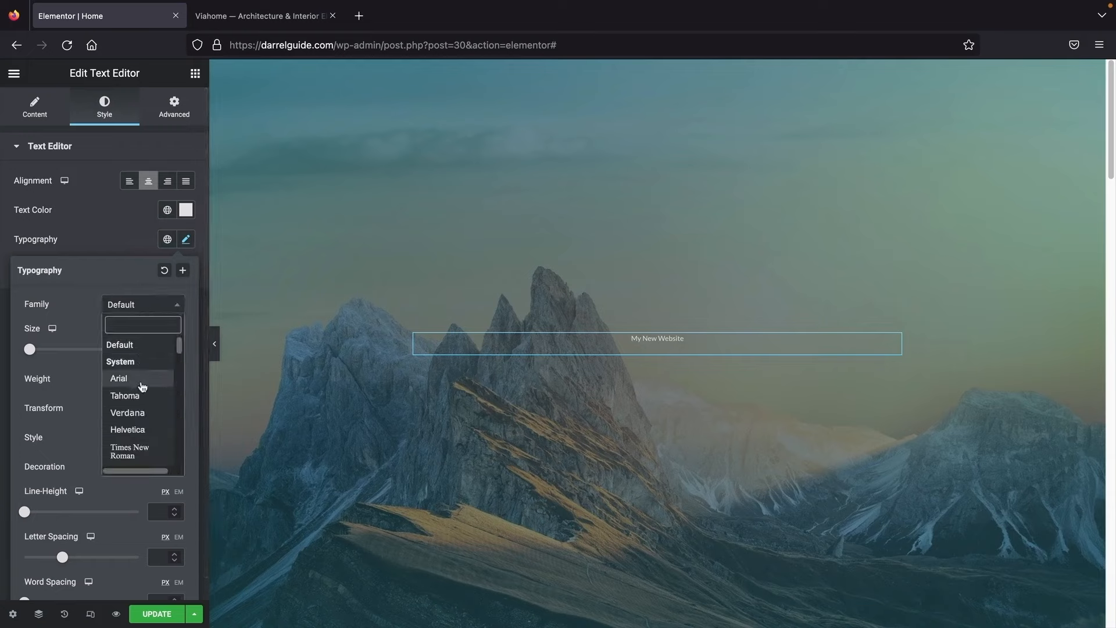
pyautogui.click(139, 412)
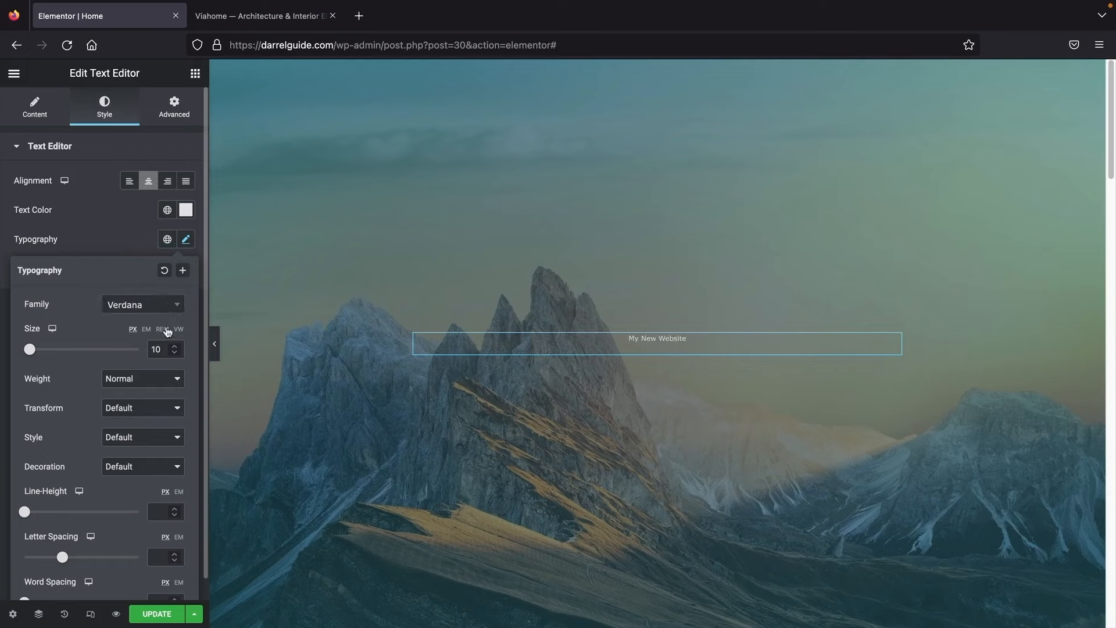
pyautogui.click(165, 306)
pyautogui.click(143, 398)
pyautogui.click(155, 306)
pyautogui.scroll(-1, 145, 401)
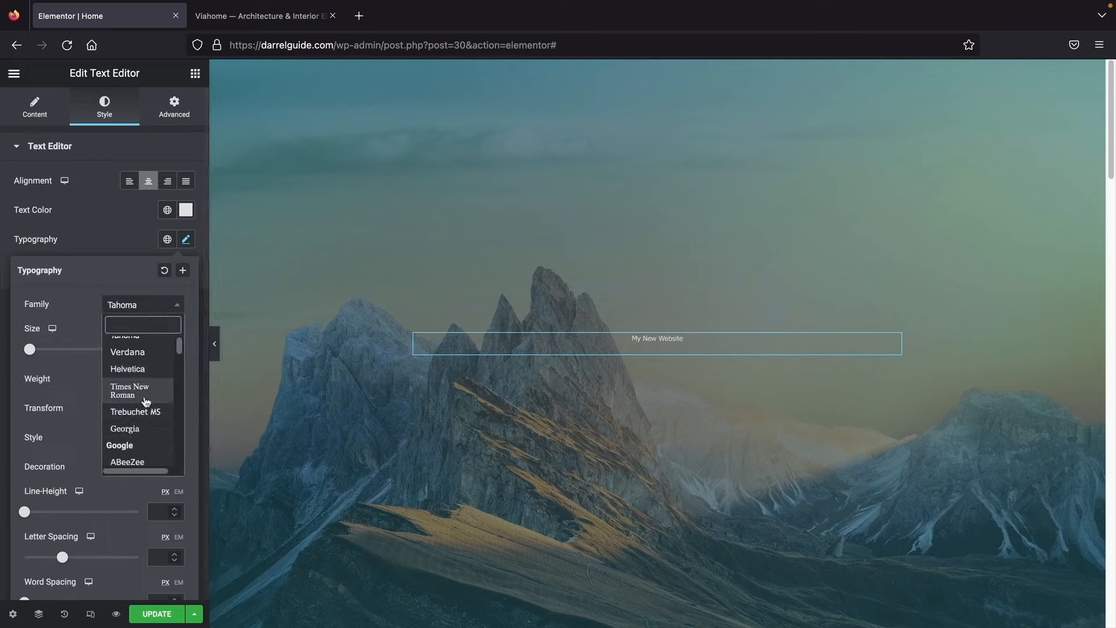
pyautogui.scroll(1, 150, 378)
pyautogui.click(150, 361)
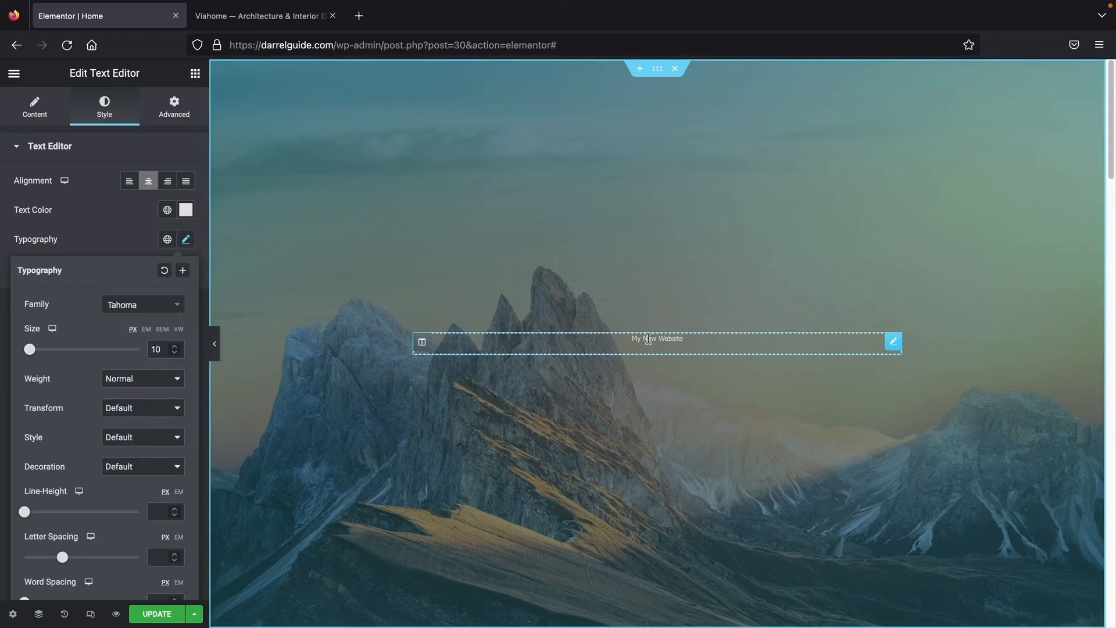
pyautogui.click(647, 341)
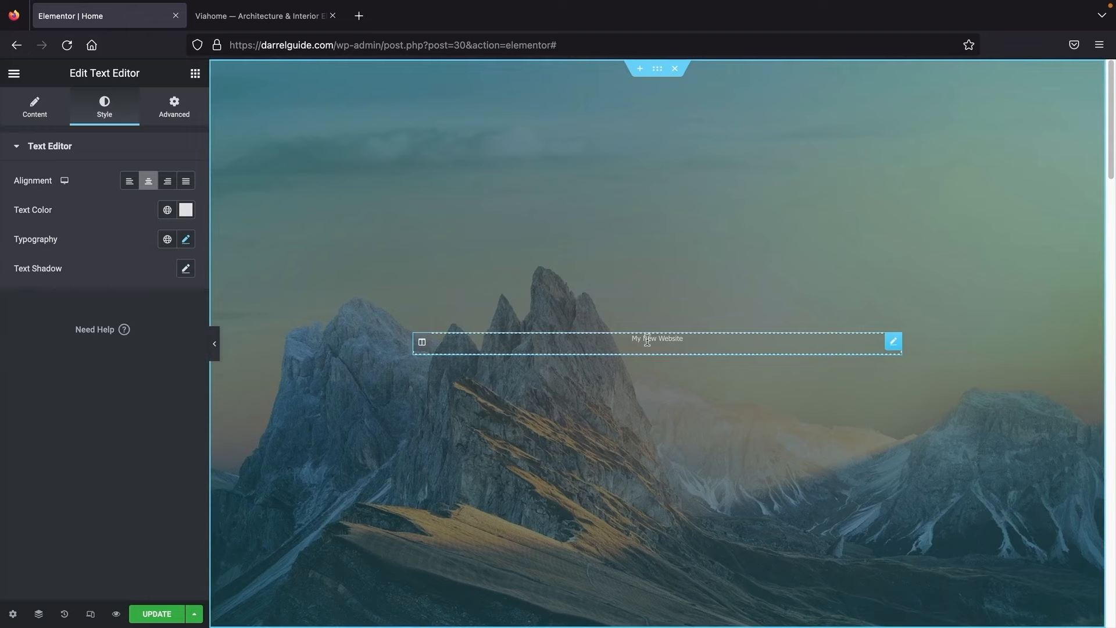
# Step: Enlarge the text to 35 px and set its weight to Bold after trying thin and medium
pyautogui.click(186, 240)
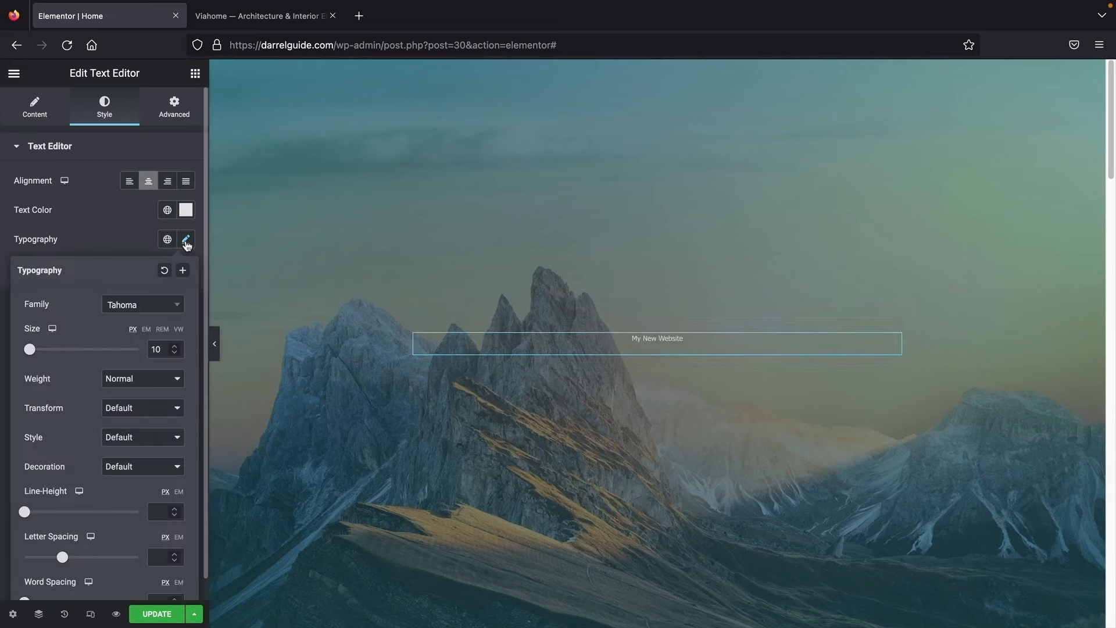
pyautogui.moveTo(35, 352); pyautogui.dragTo(50, 355)
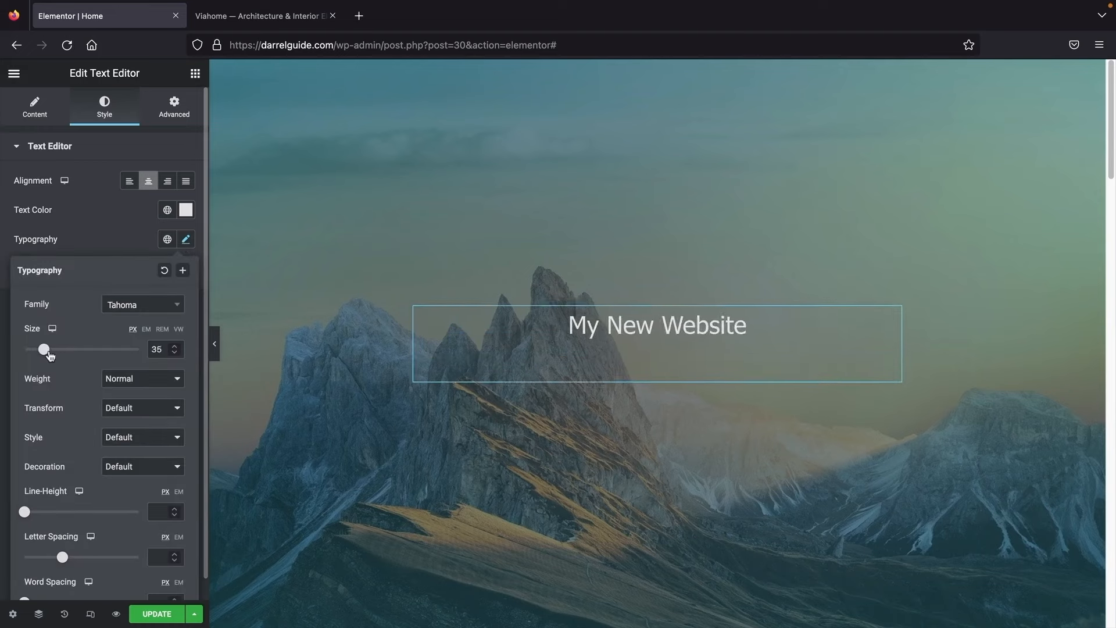
pyautogui.click(124, 380)
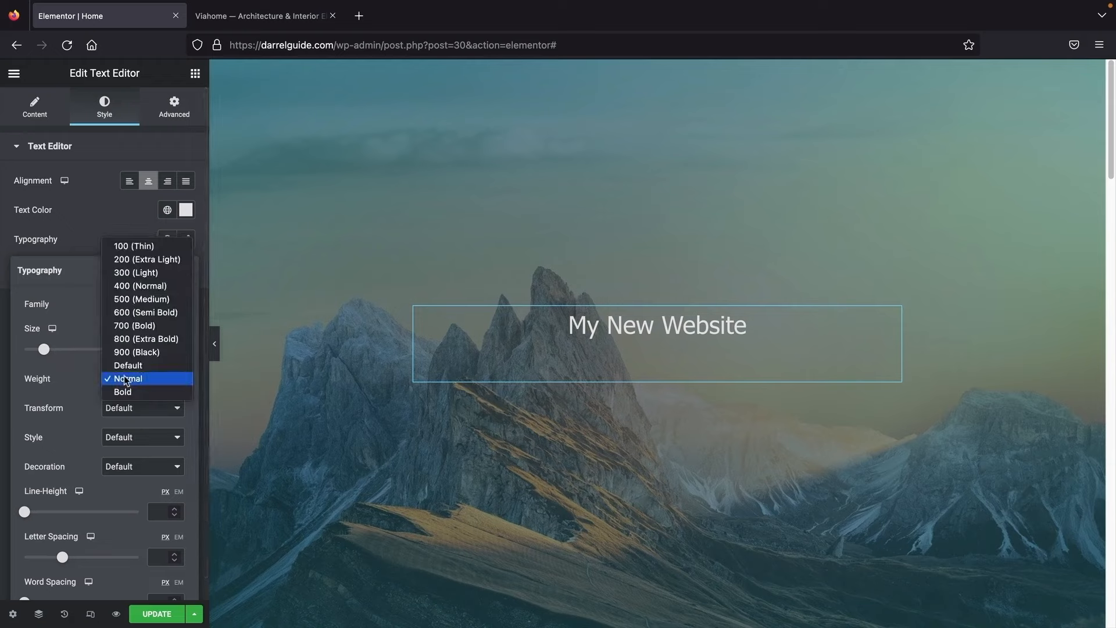
pyautogui.click(142, 247)
pyautogui.click(141, 379)
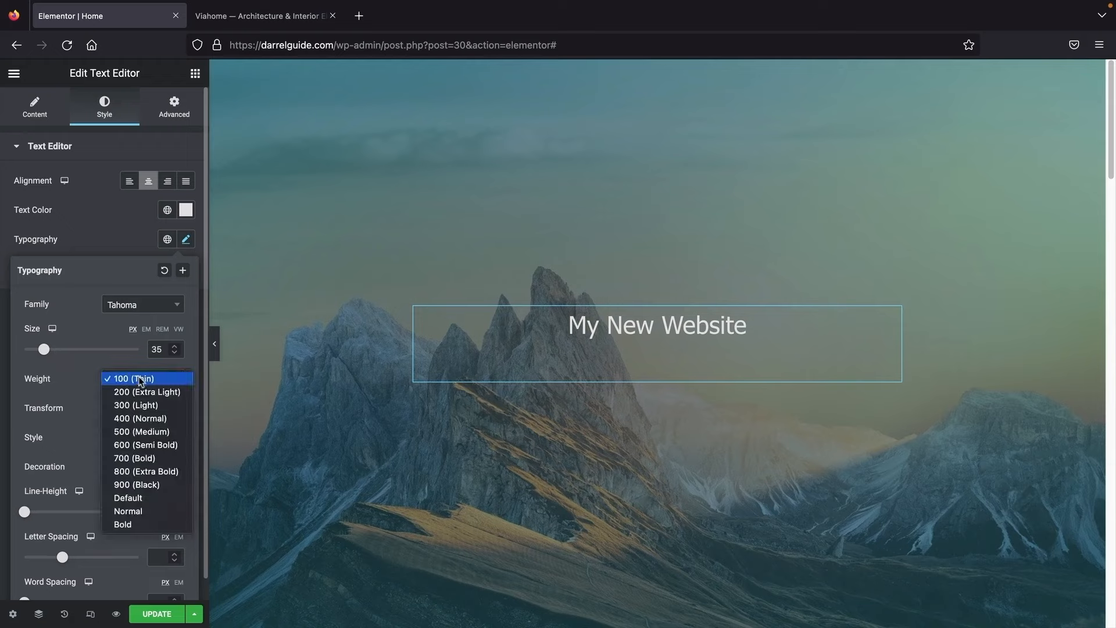
pyautogui.click(142, 433)
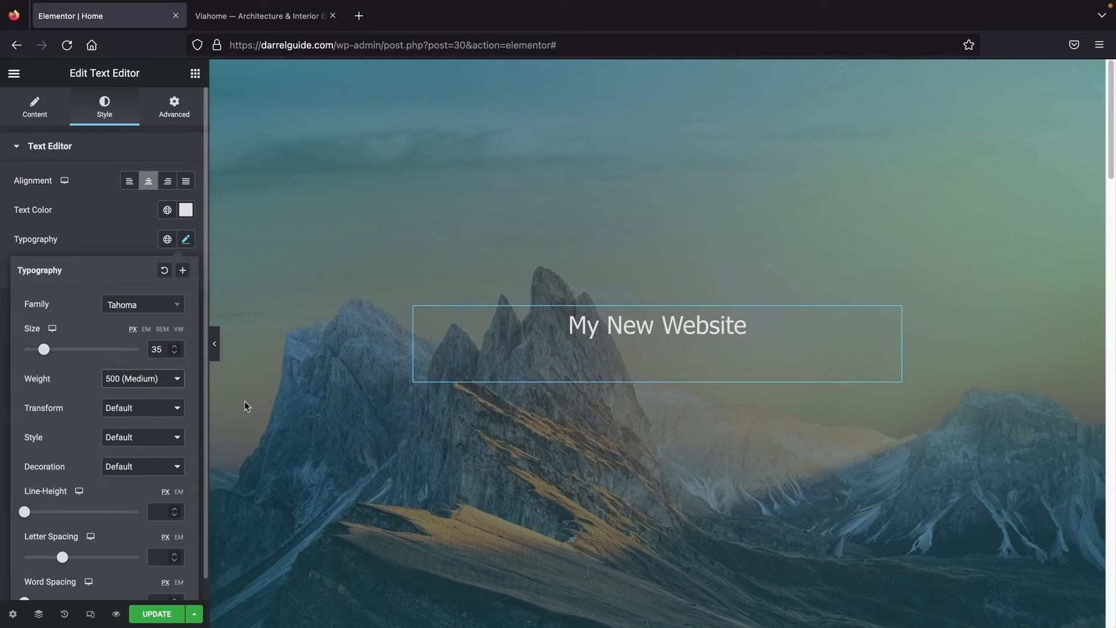
pyautogui.click(144, 384)
pyautogui.click(149, 471)
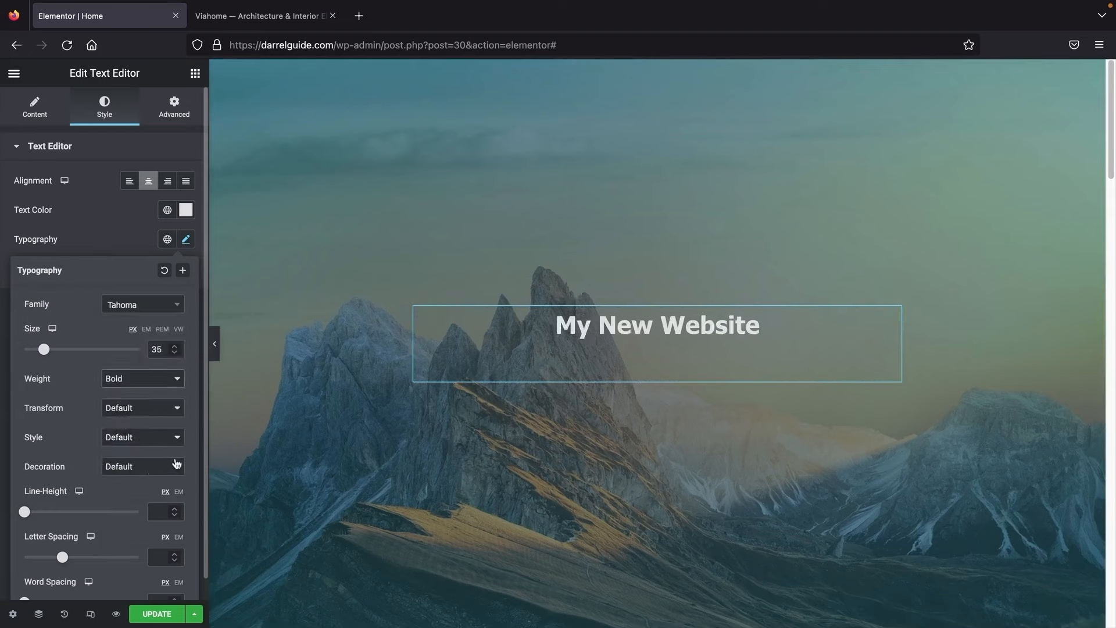
pyautogui.click(146, 384)
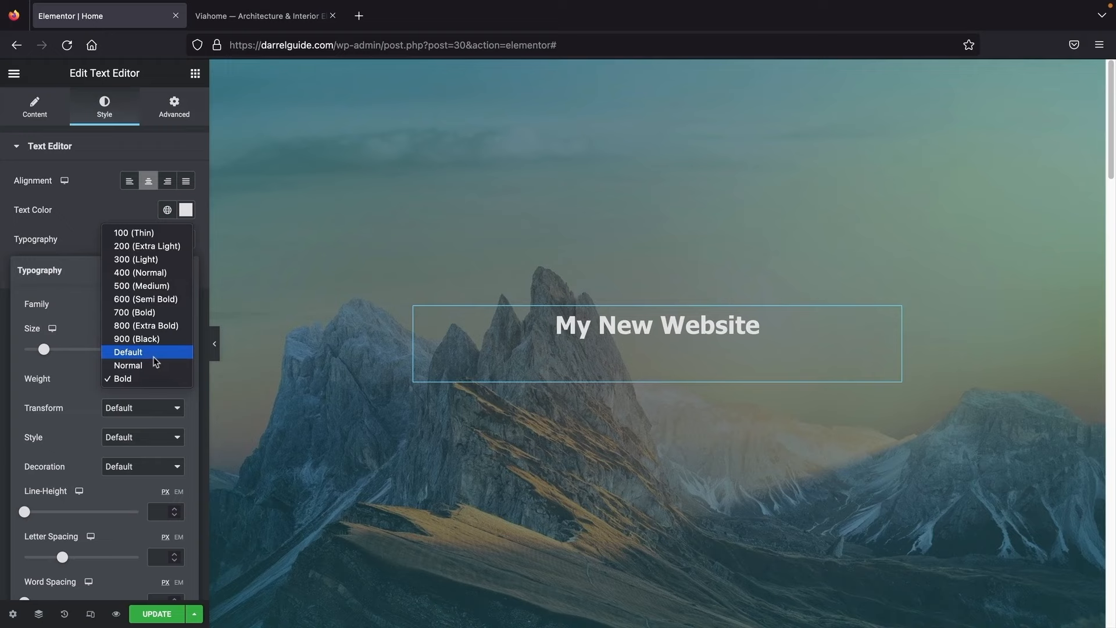
# Step: Set the heading's transform to Capitalize after trying uppercase and lowercase
pyautogui.click(145, 380)
pyautogui.click(131, 408)
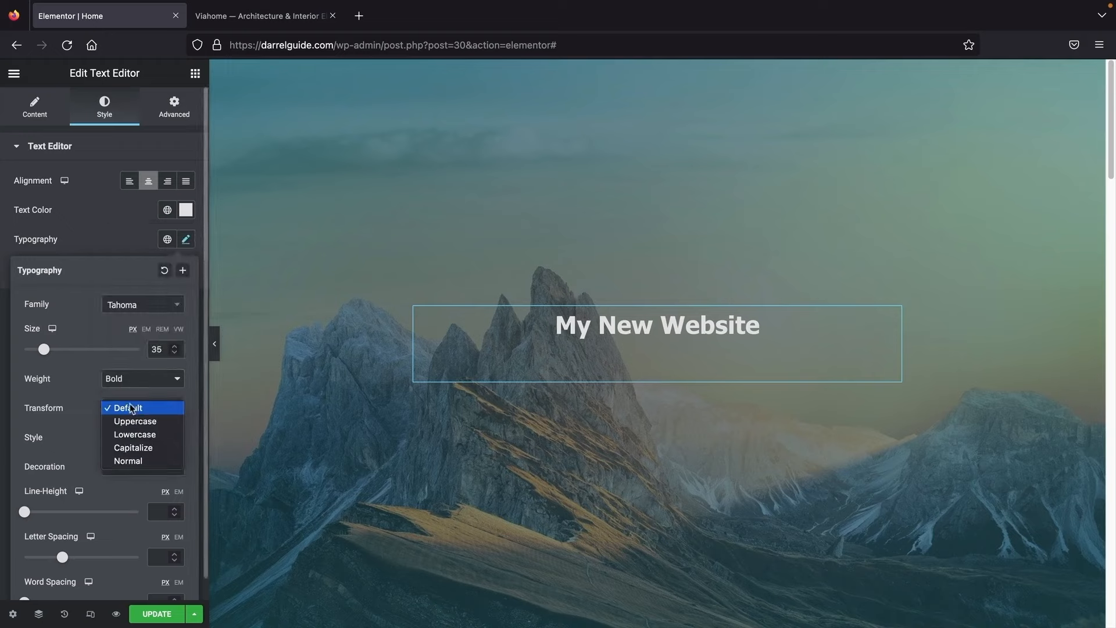
pyautogui.click(134, 420)
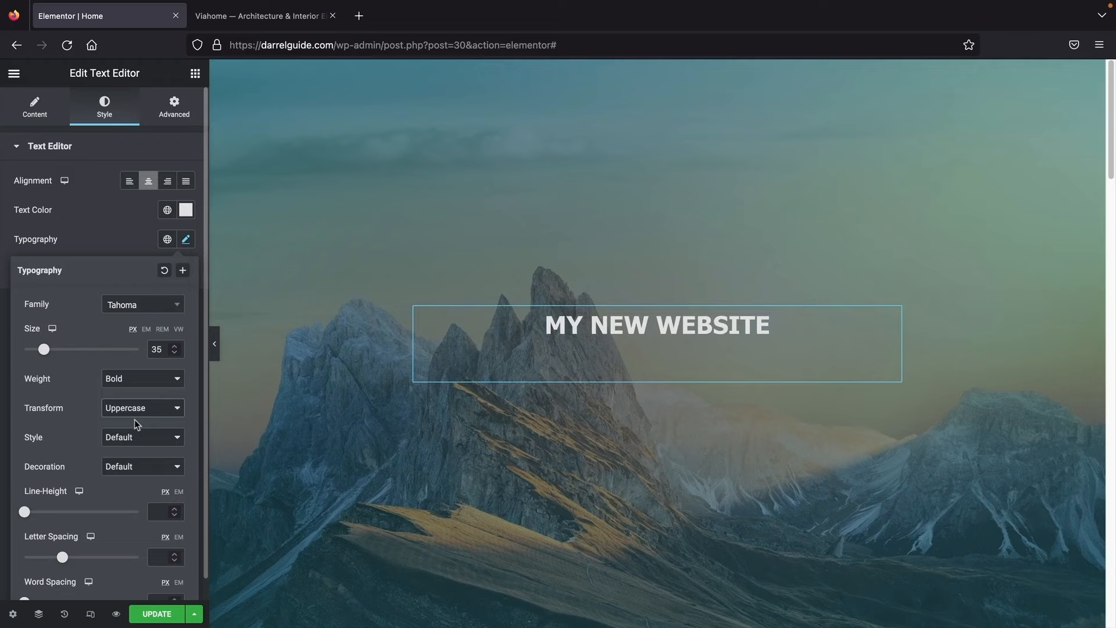
pyautogui.click(138, 408)
pyautogui.click(138, 421)
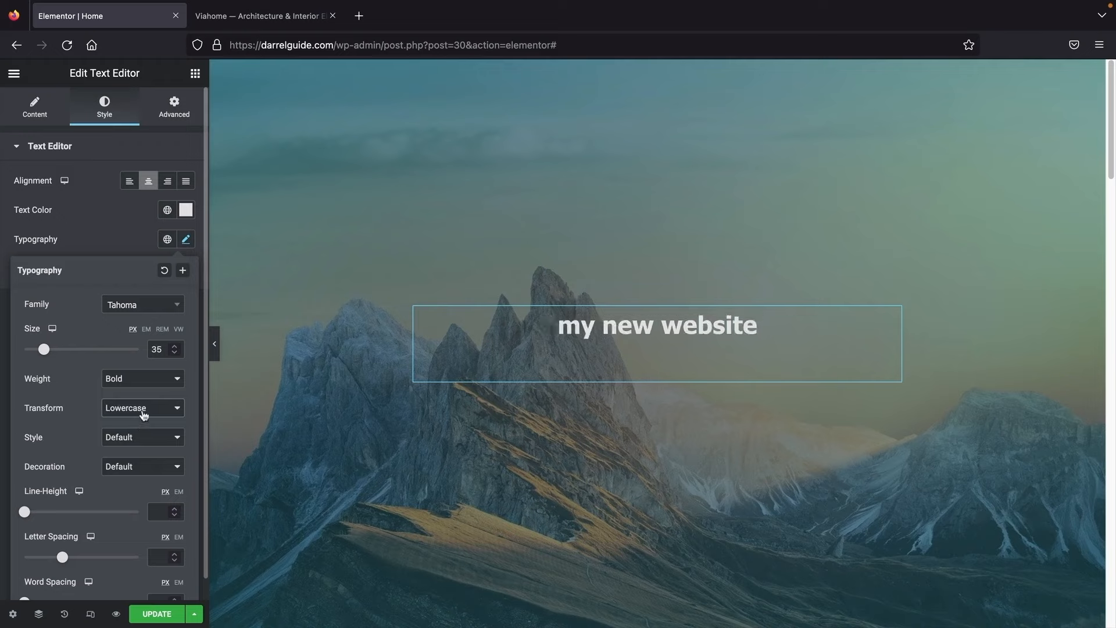
pyautogui.click(142, 410)
pyautogui.click(144, 423)
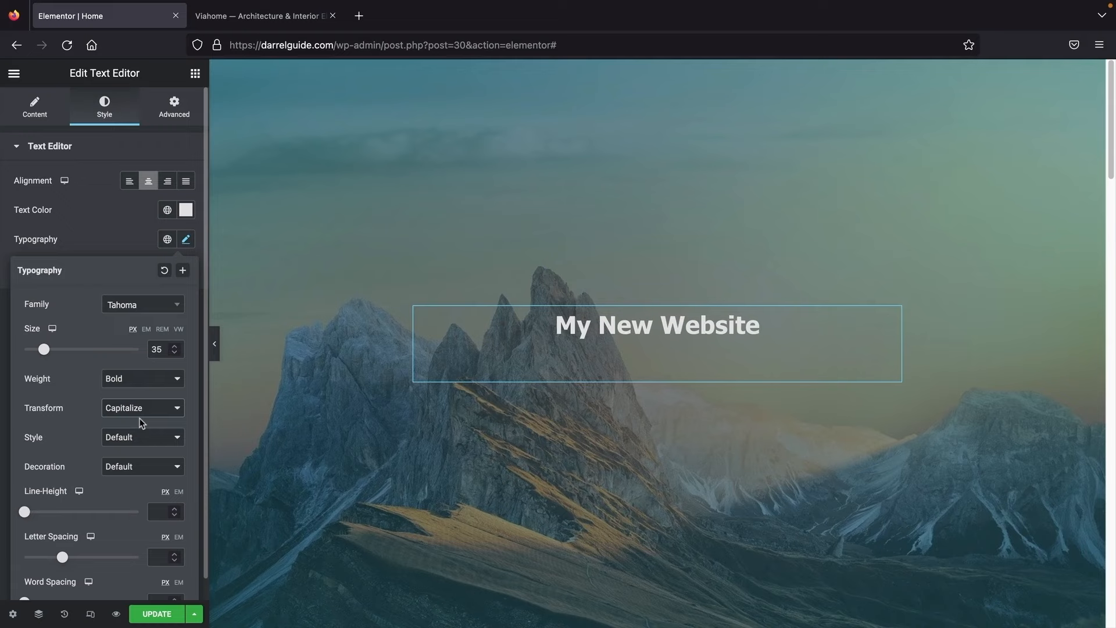
# Step: Try italic, underline, overline and strike-through on the heading, then reset style and decoration to default
pyautogui.scroll(-1, 140, 417)
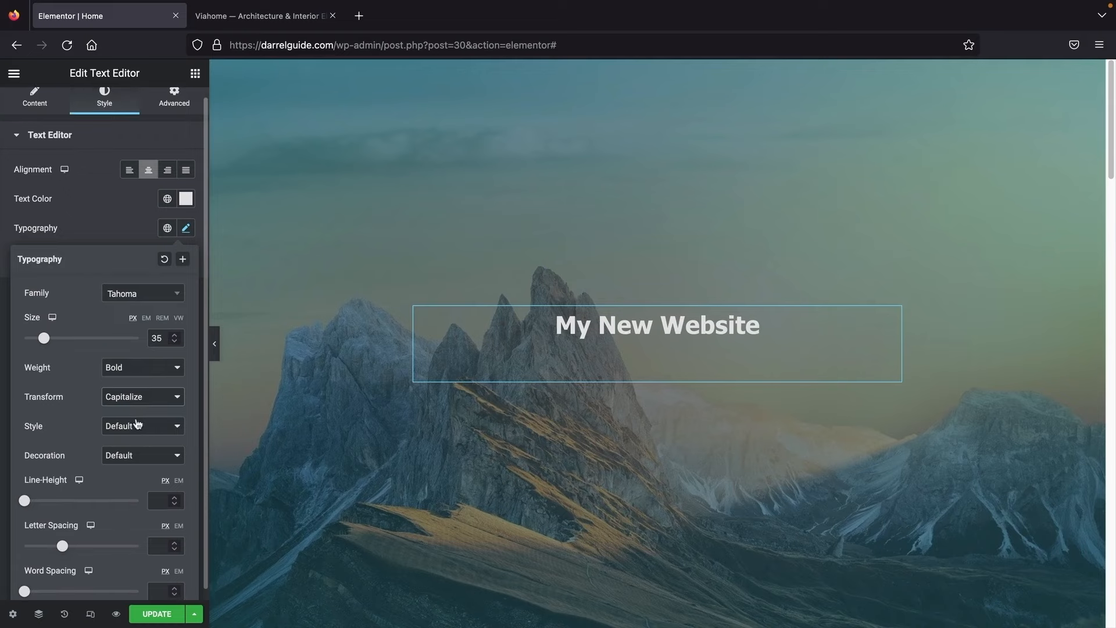
pyautogui.click(140, 426)
pyautogui.click(140, 452)
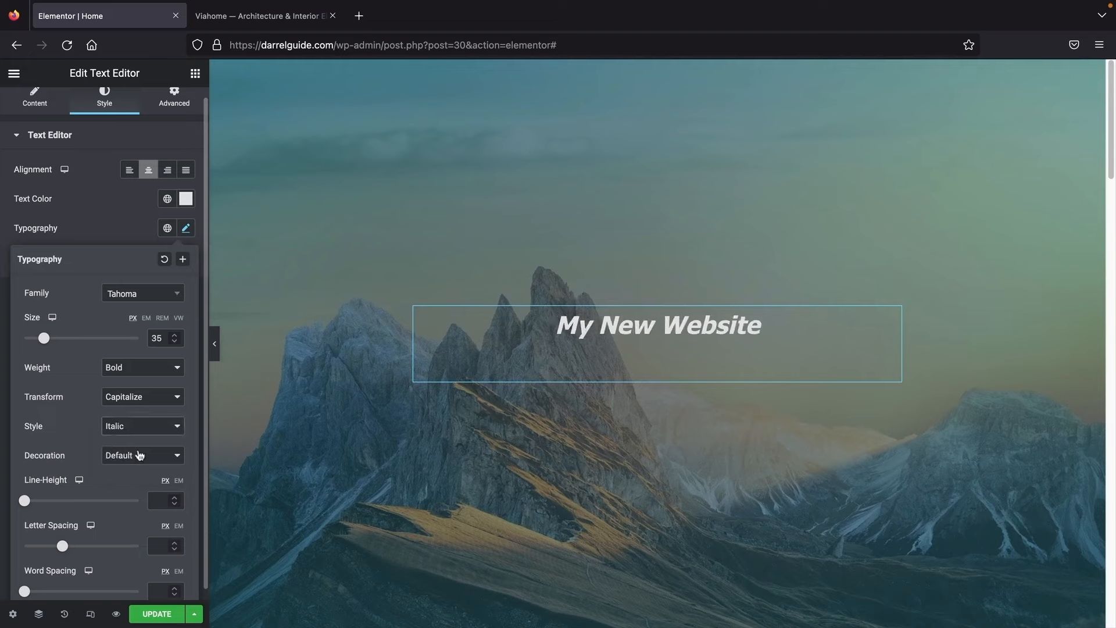
pyautogui.click(143, 431)
pyautogui.click(142, 397)
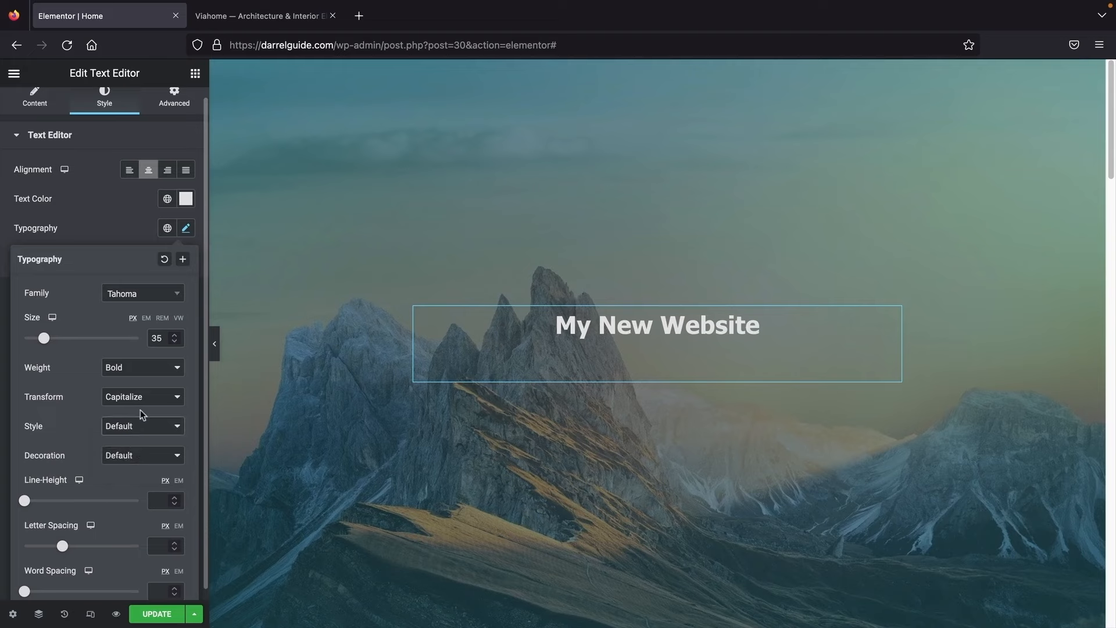
pyautogui.scroll(-1, 142, 416)
pyautogui.click(142, 444)
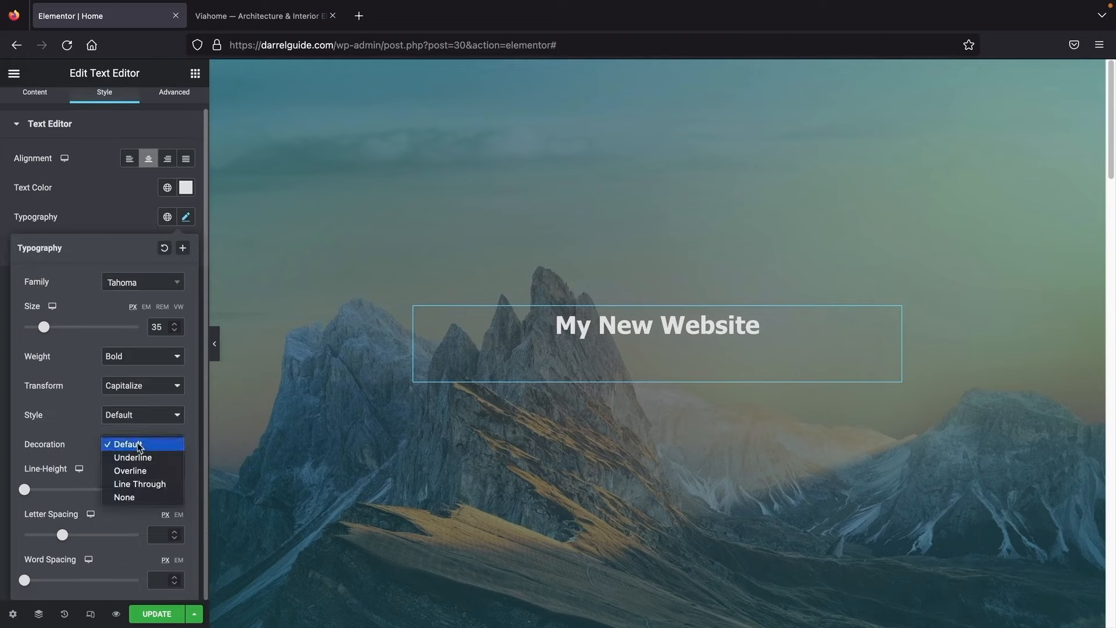
pyautogui.click(140, 458)
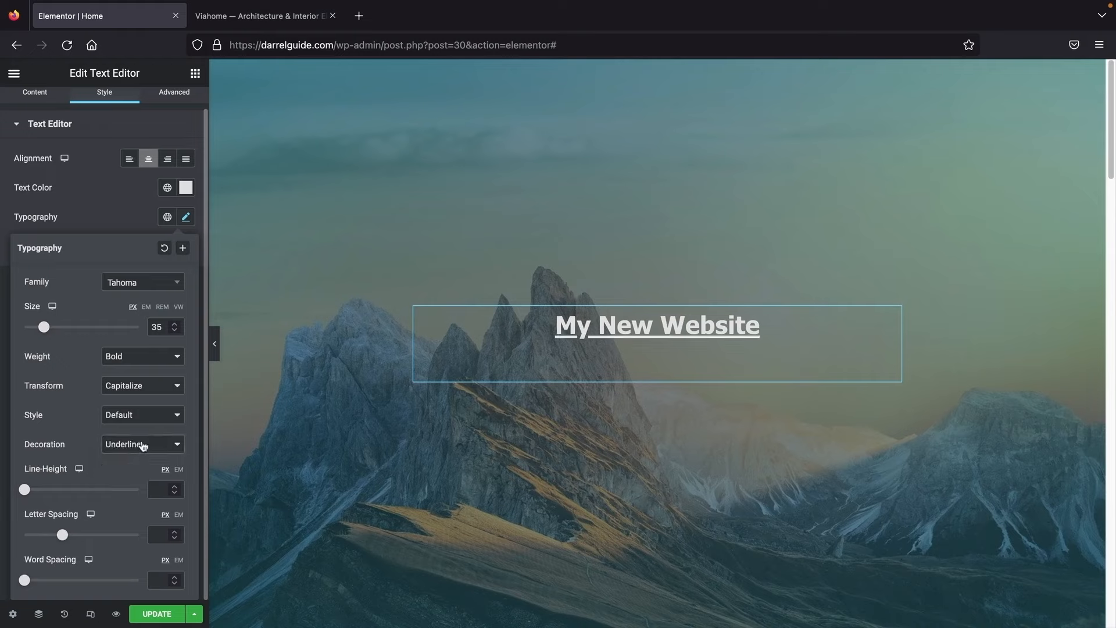
pyautogui.click(141, 445)
pyautogui.click(140, 459)
pyautogui.click(142, 445)
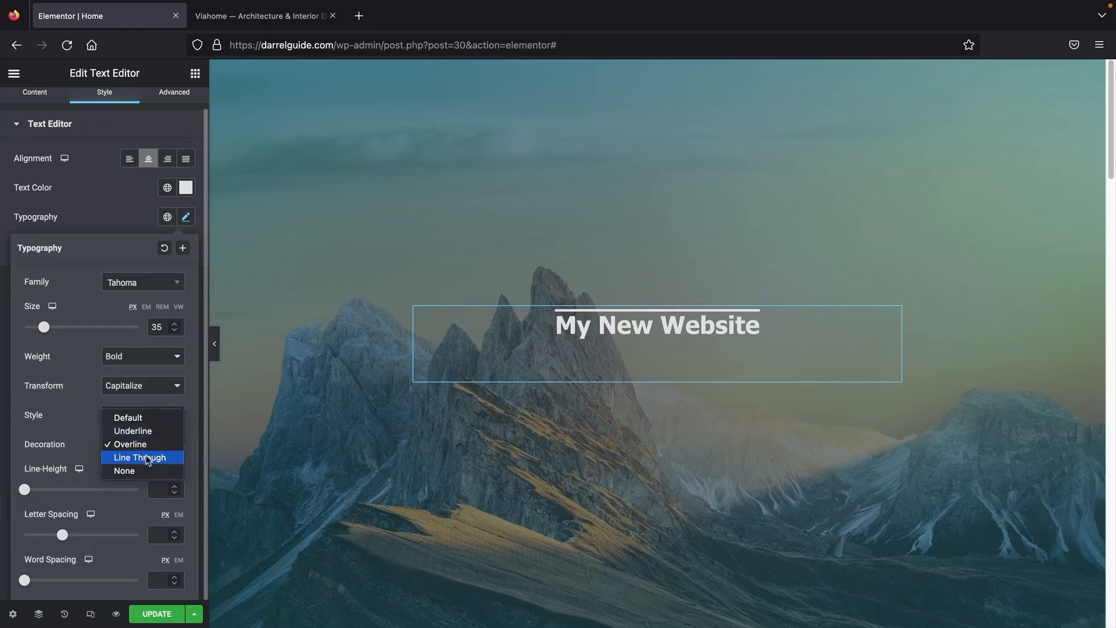
pyautogui.click(145, 456)
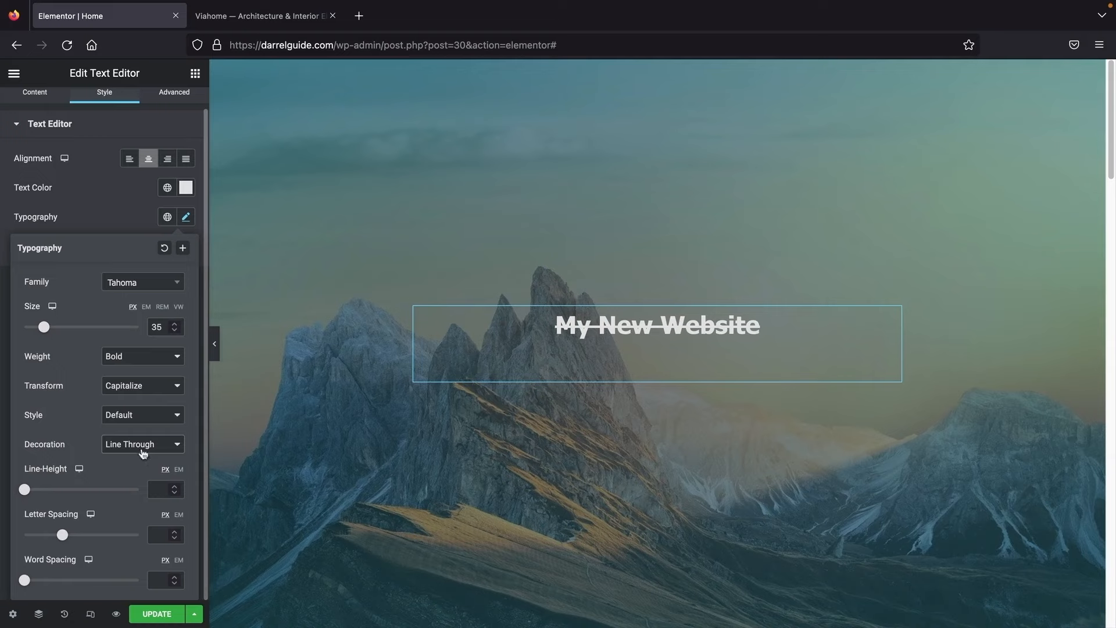
pyautogui.click(144, 448)
pyautogui.click(146, 407)
# Step: Widen the heading's letter spacing to 2.5 px
pyautogui.moveTo(64, 536); pyautogui.dragTo(87, 542)
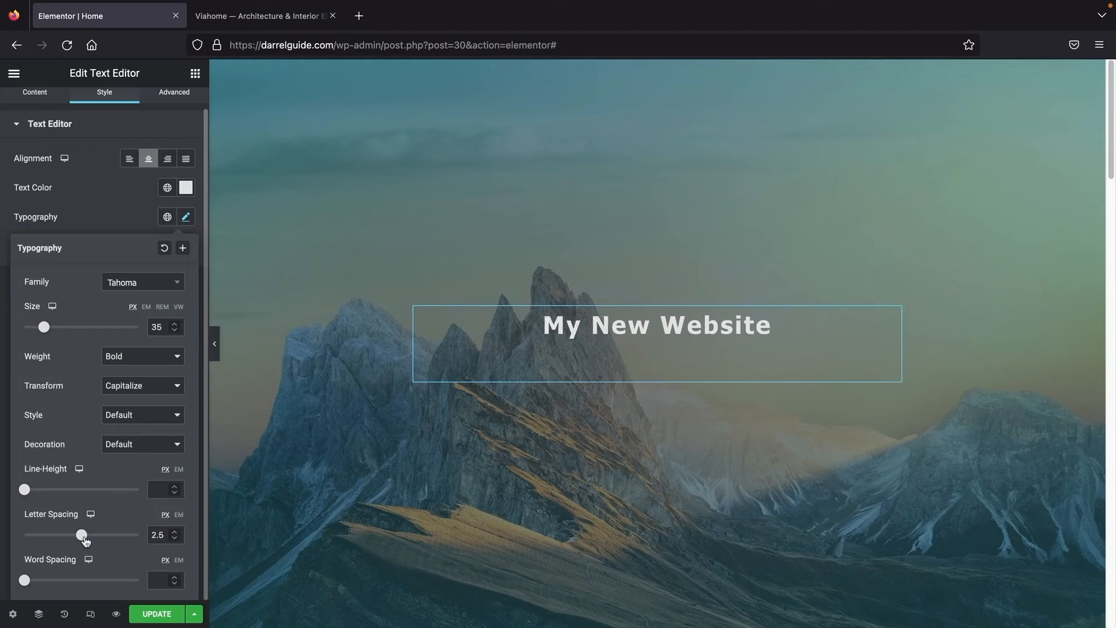
pyautogui.click(174, 96)
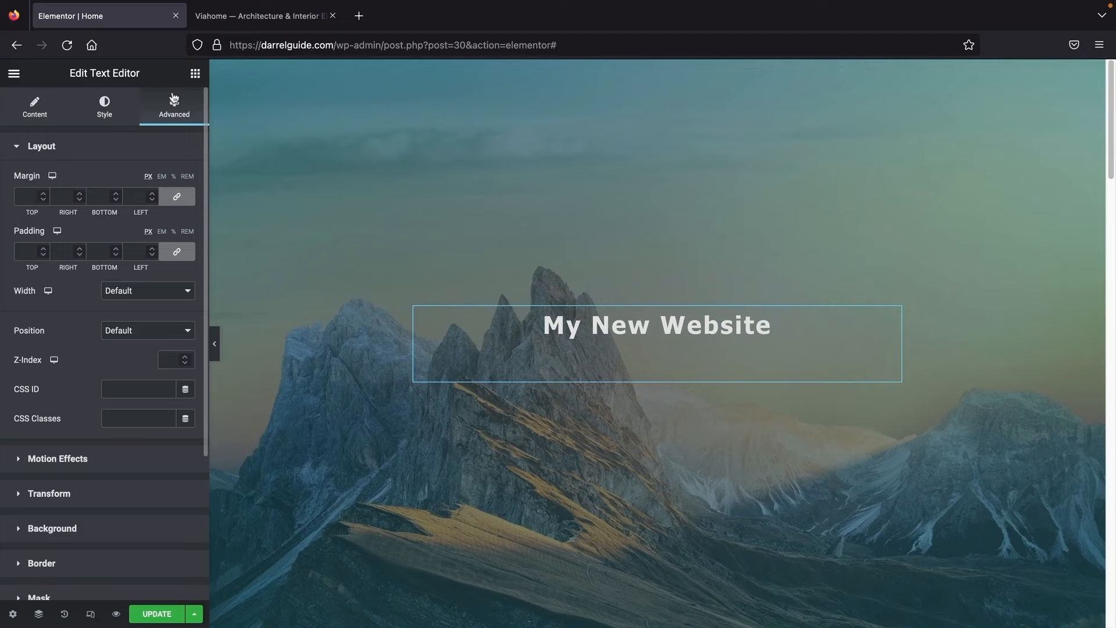
pyautogui.click(195, 74)
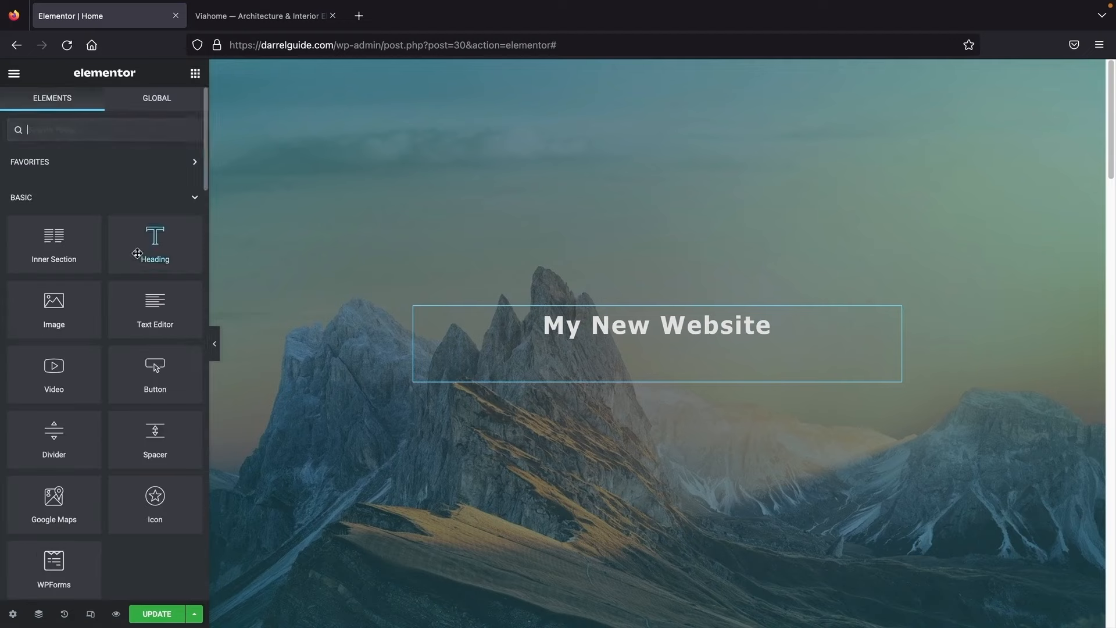
pyautogui.click(241, 22)
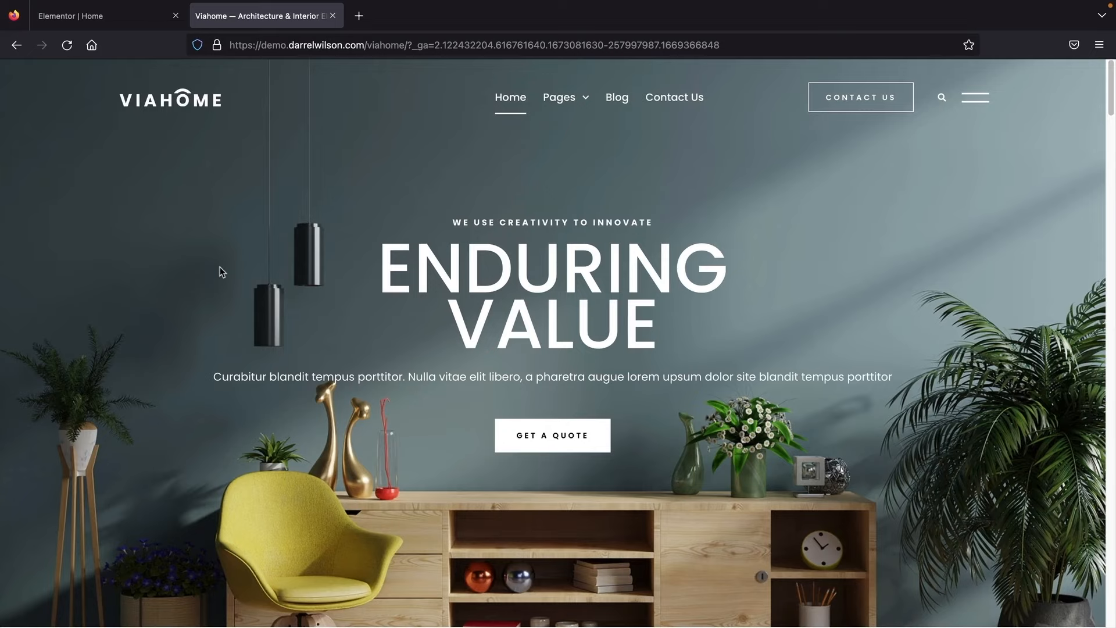
pyautogui.scroll(-7, 221, 271)
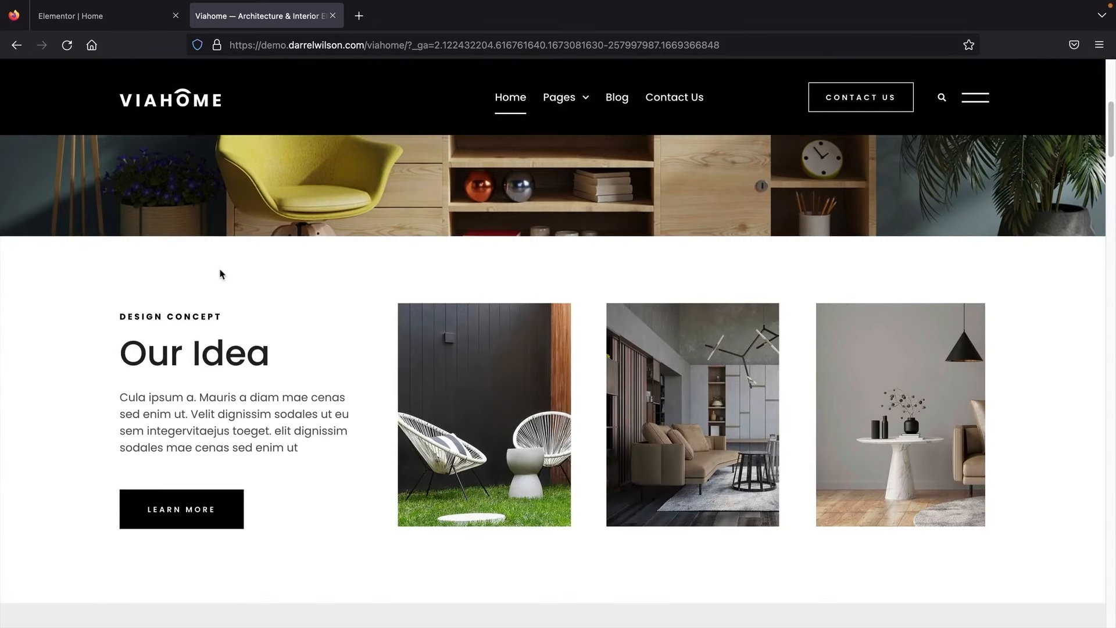
pyautogui.scroll(-7, 221, 273)
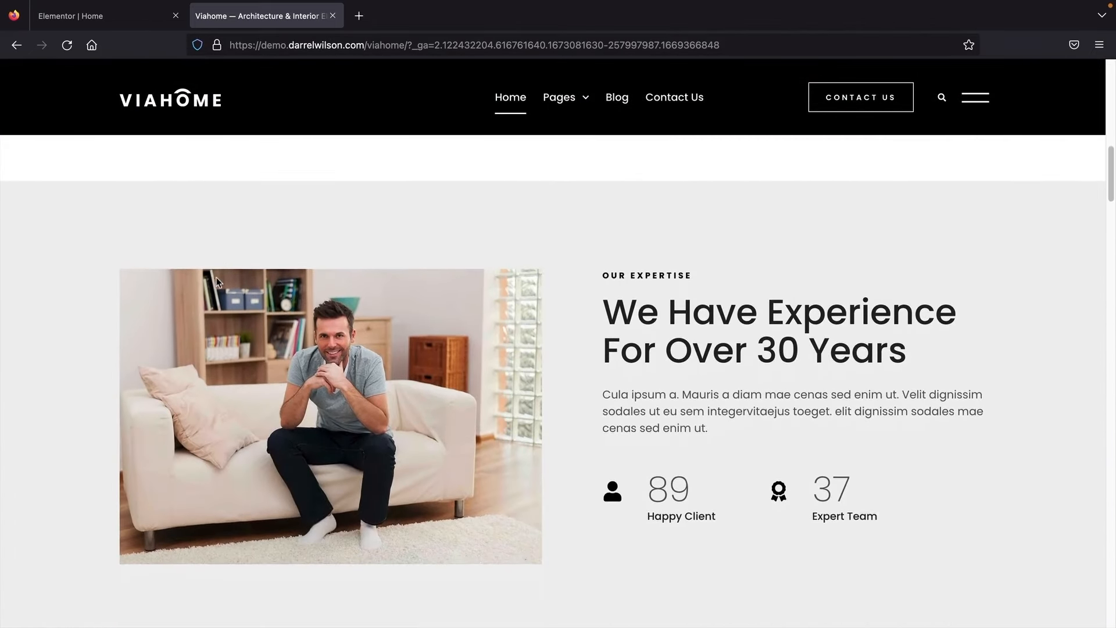
pyautogui.scroll(14, 308, 383)
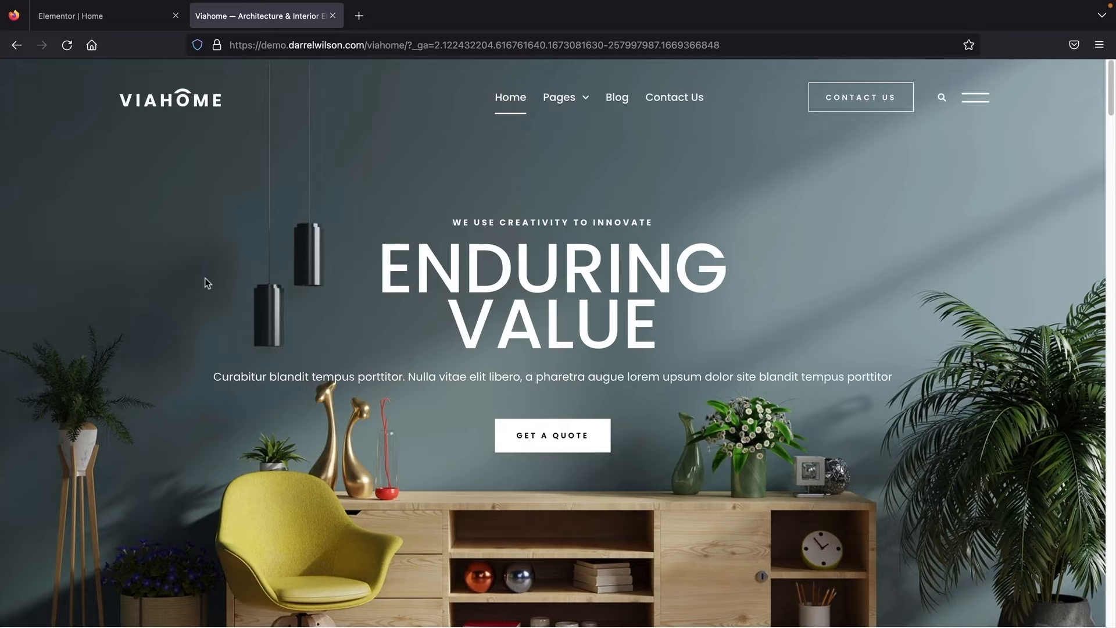
pyautogui.click(114, 22)
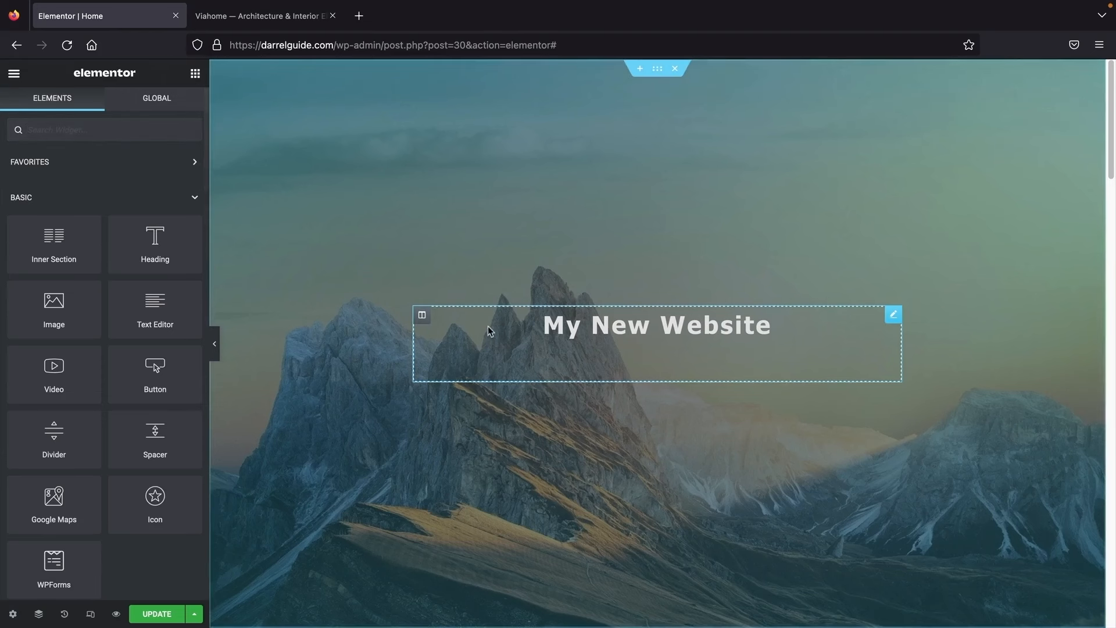
# Step: Shrink the My New Website text to size 17
pyautogui.click(592, 324)
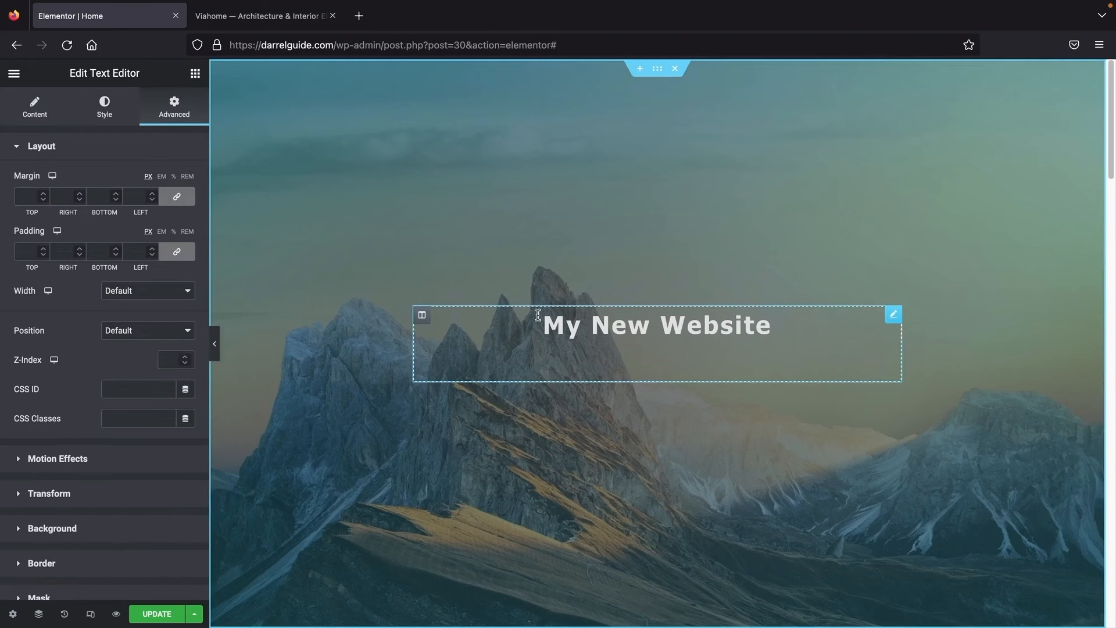
pyautogui.click(105, 113)
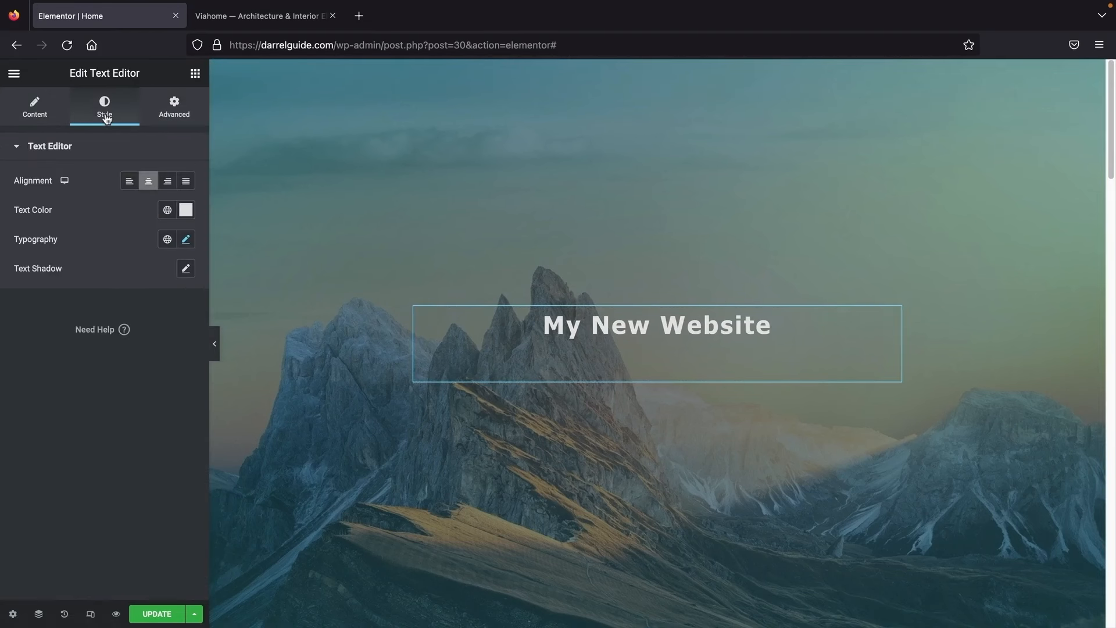
pyautogui.click(185, 239)
pyautogui.moveTo(43, 356); pyautogui.dragTo(34, 357)
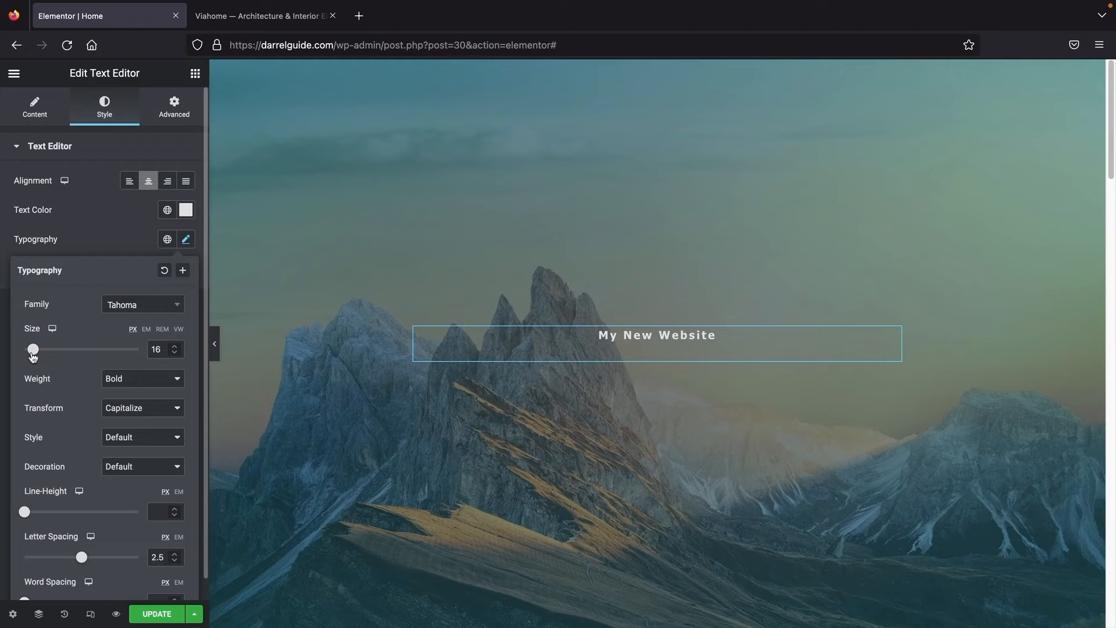
# Step: Add a centred white Heading widget below My New Website
pyautogui.click(196, 75)
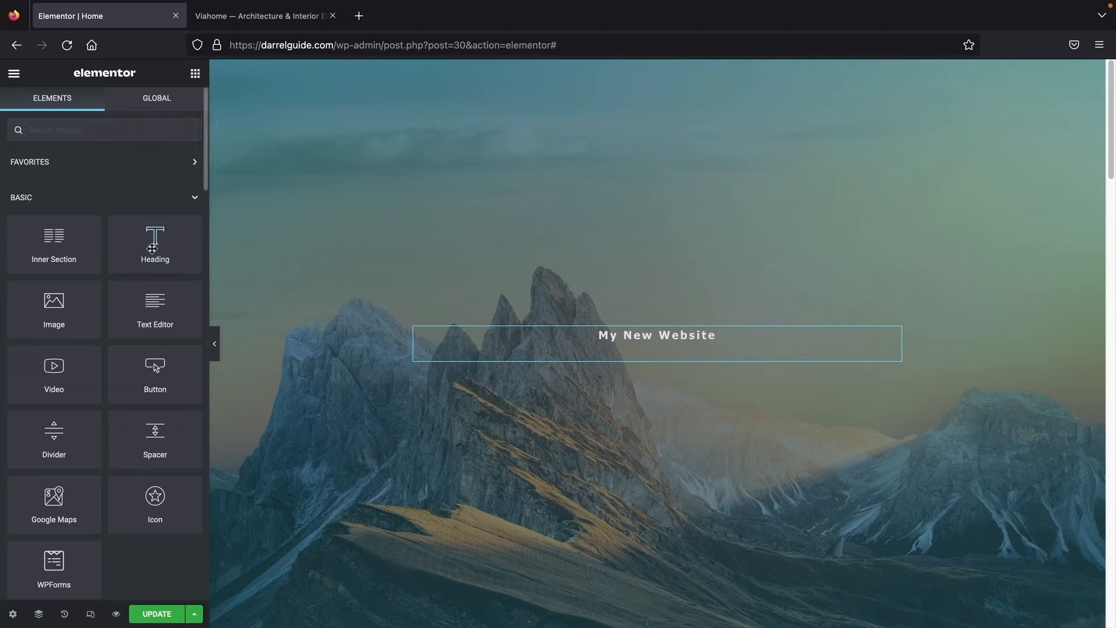
pyautogui.moveTo(150, 247); pyautogui.dragTo(651, 342)
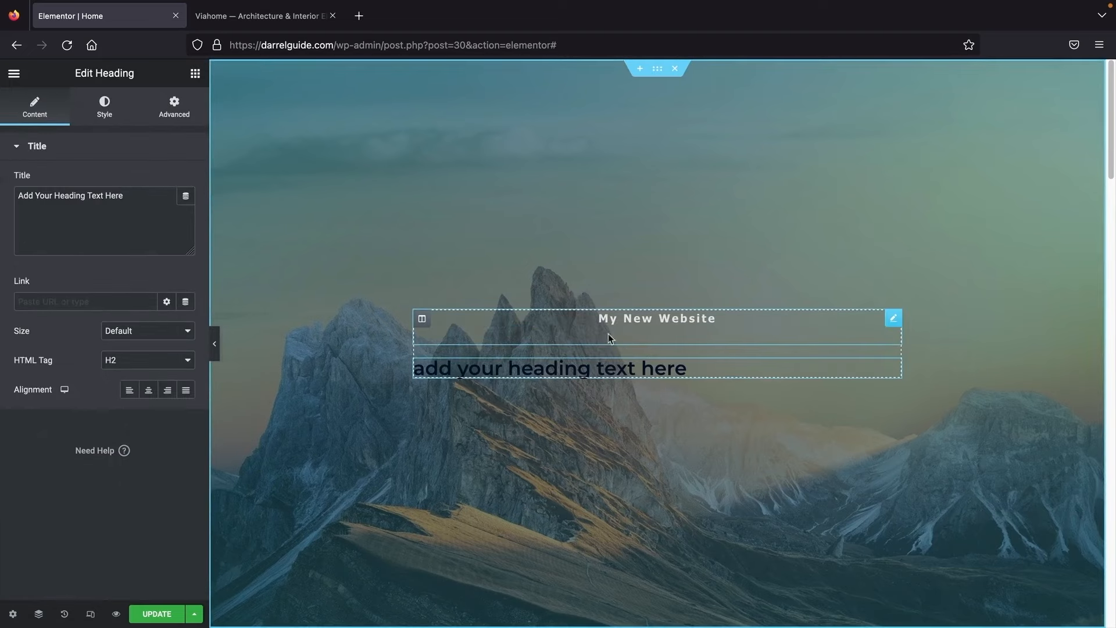
pyautogui.click(149, 395)
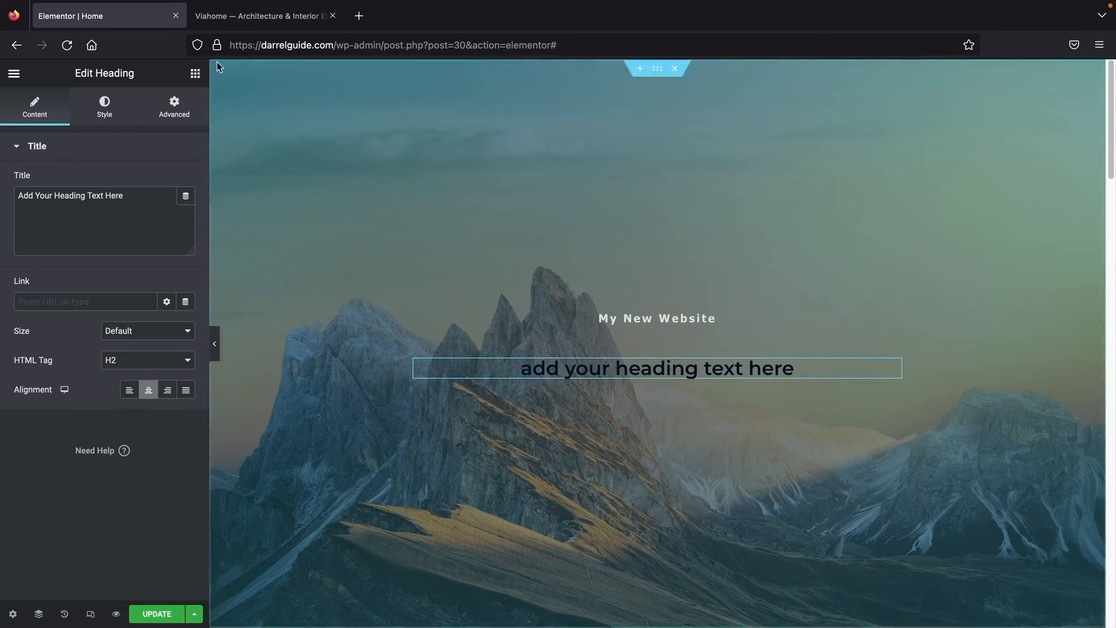
pyautogui.click(104, 109)
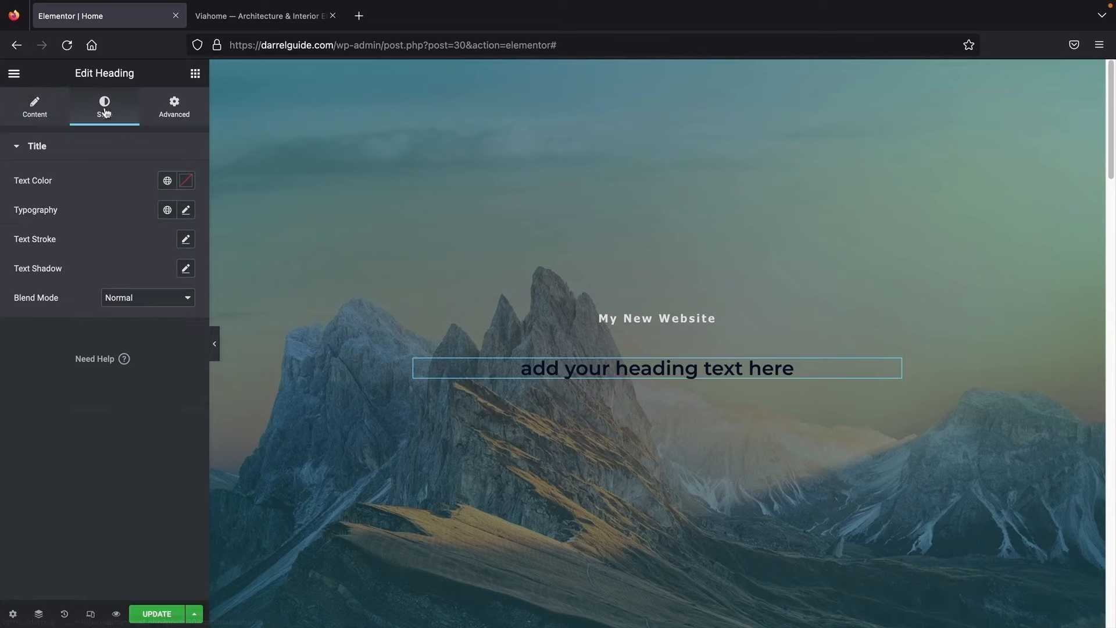
pyautogui.click(186, 210)
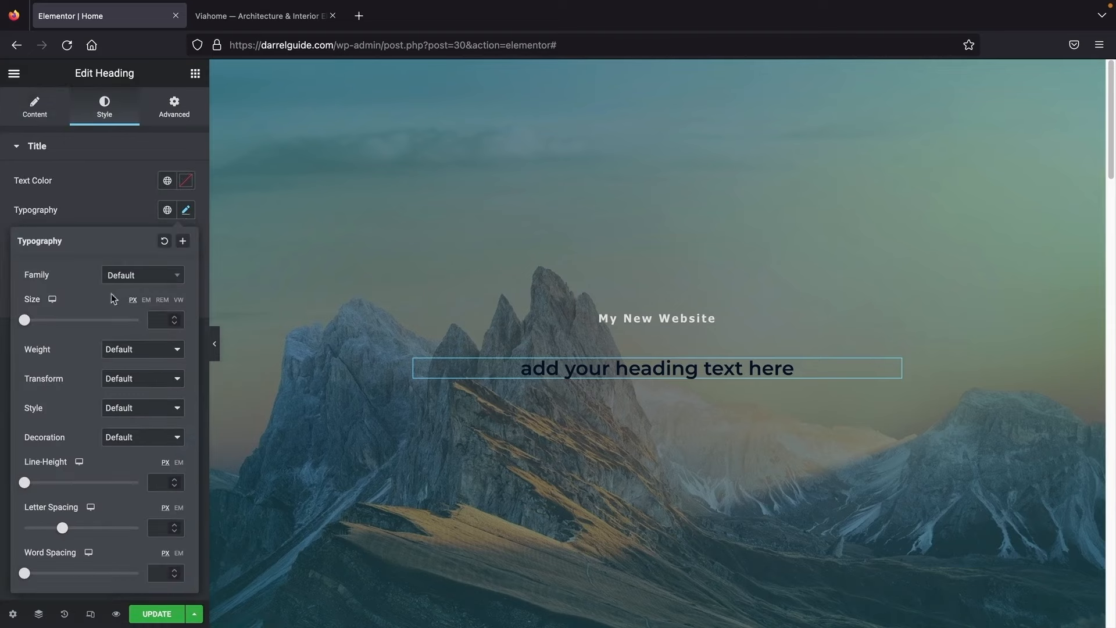
pyautogui.click(186, 181)
pyautogui.click(110, 289)
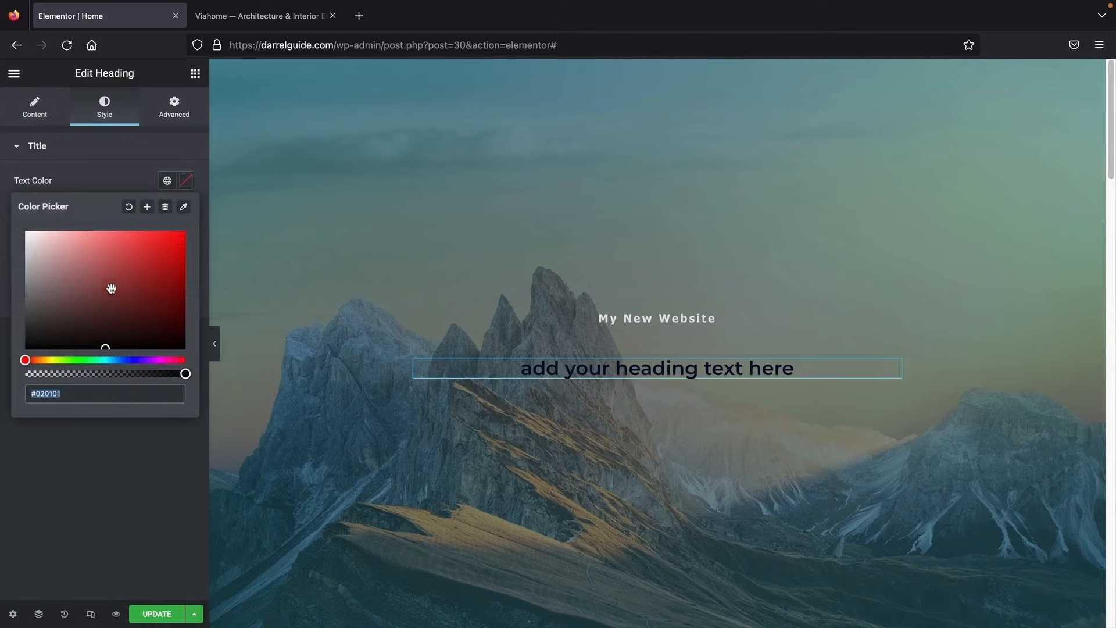
pyautogui.moveTo(110, 289); pyautogui.dragTo(16, 239)
pyautogui.click(83, 477)
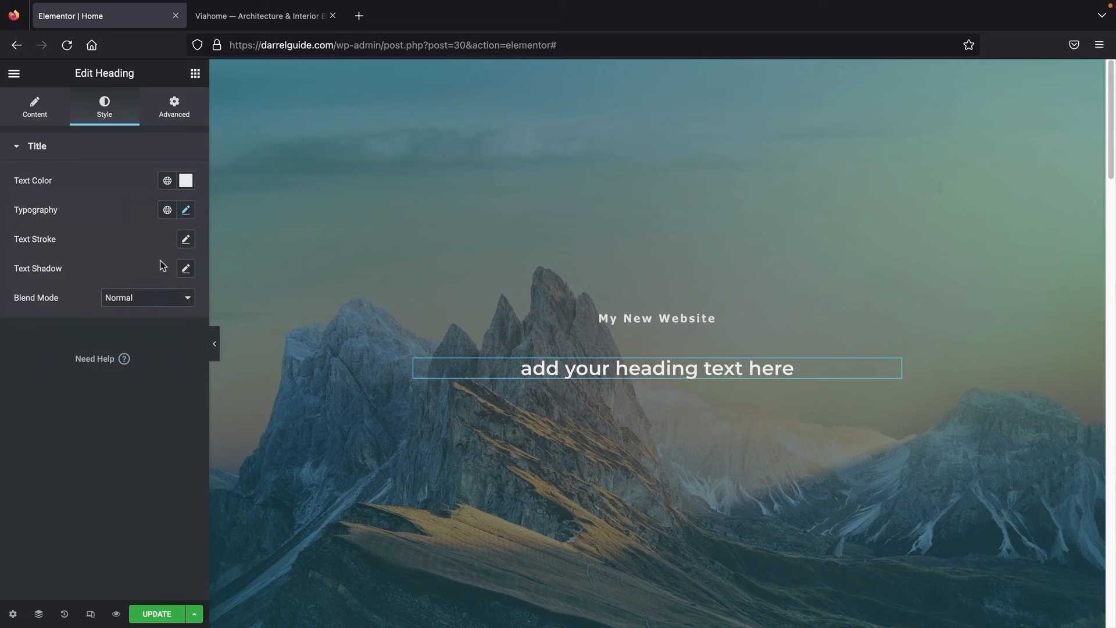
pyautogui.click(244, 16)
# Step: Copy 'ENDURING VALUE' from the Viahome demo and paste it as the new heading's title
pyautogui.tripleClick(629, 317)
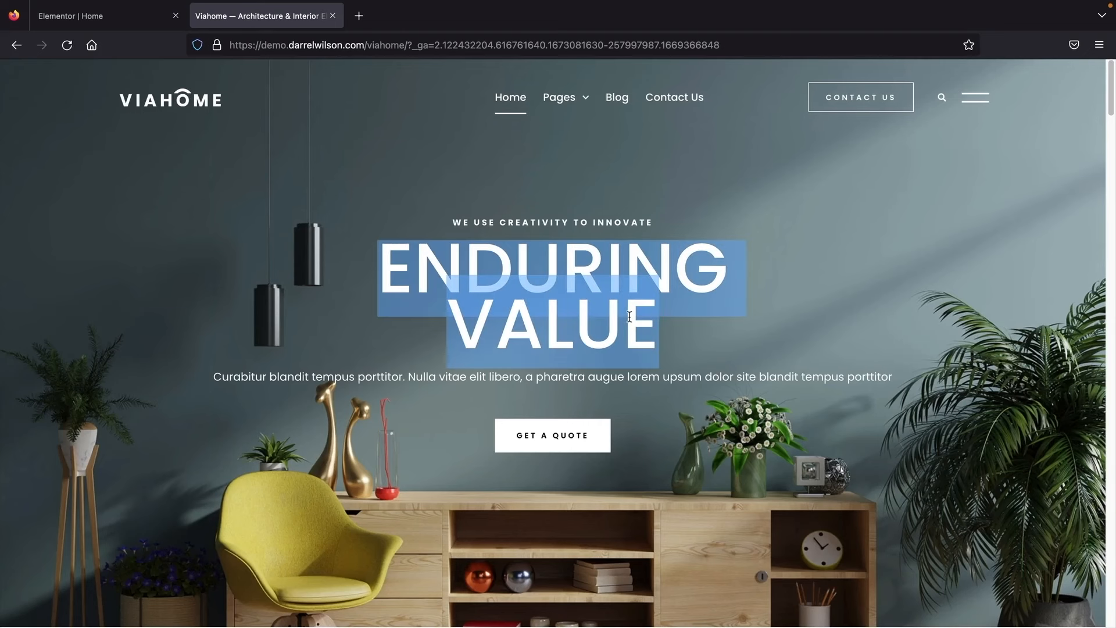
pyautogui.rightClick(632, 316)
pyautogui.click(637, 325)
pyautogui.click(102, 20)
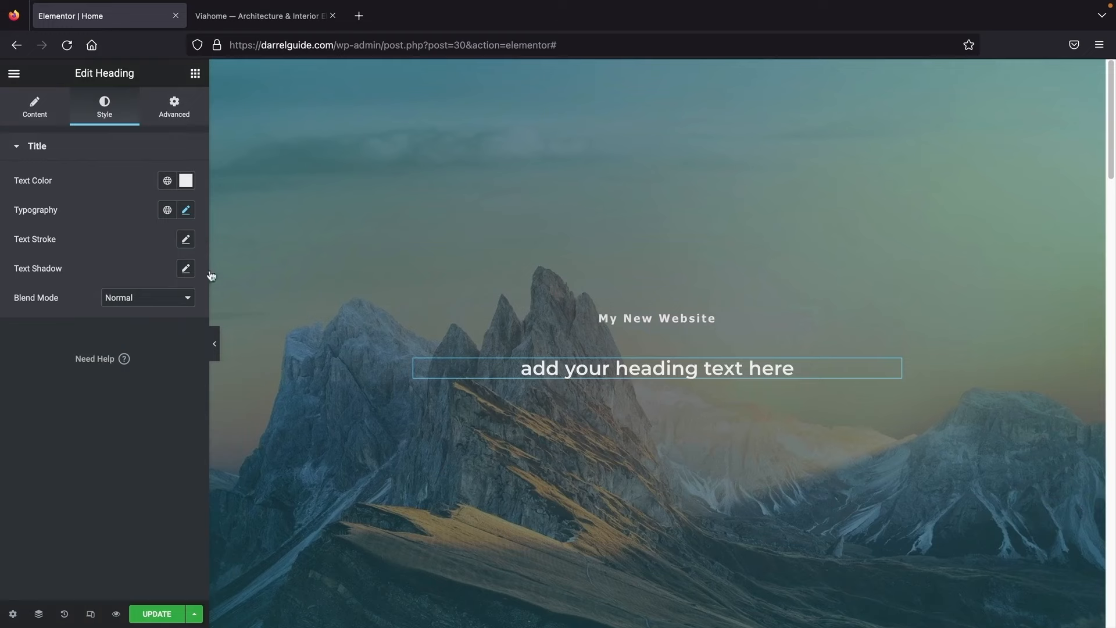
pyautogui.click(31, 115)
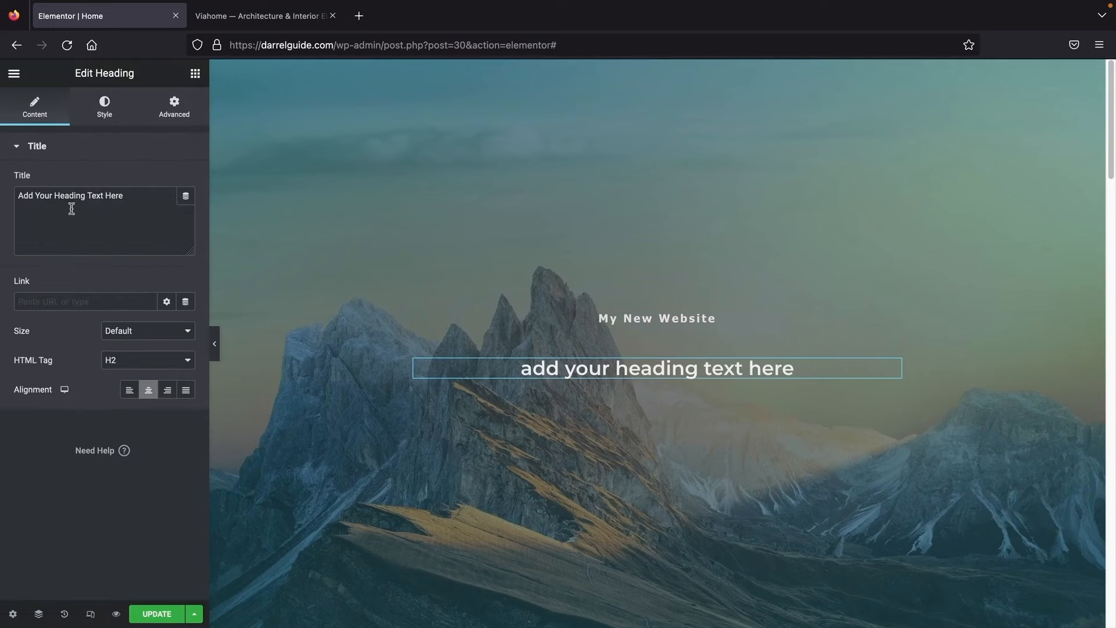
pyautogui.moveTo(183, 197); pyautogui.dragTo(1, 197)
pyautogui.rightClick(34, 198)
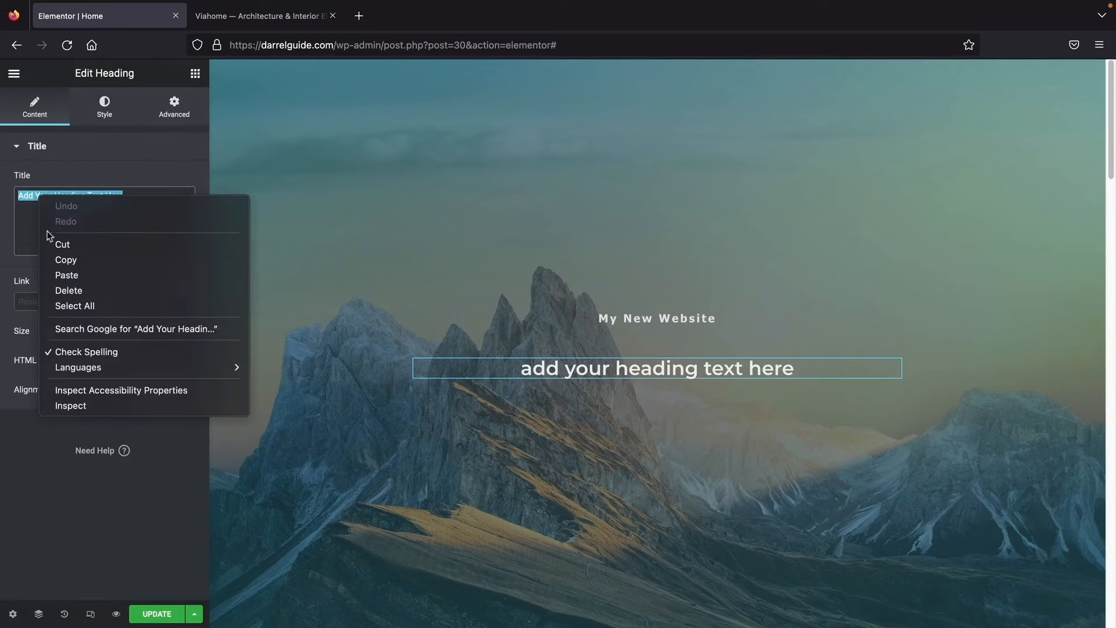
pyautogui.click(58, 272)
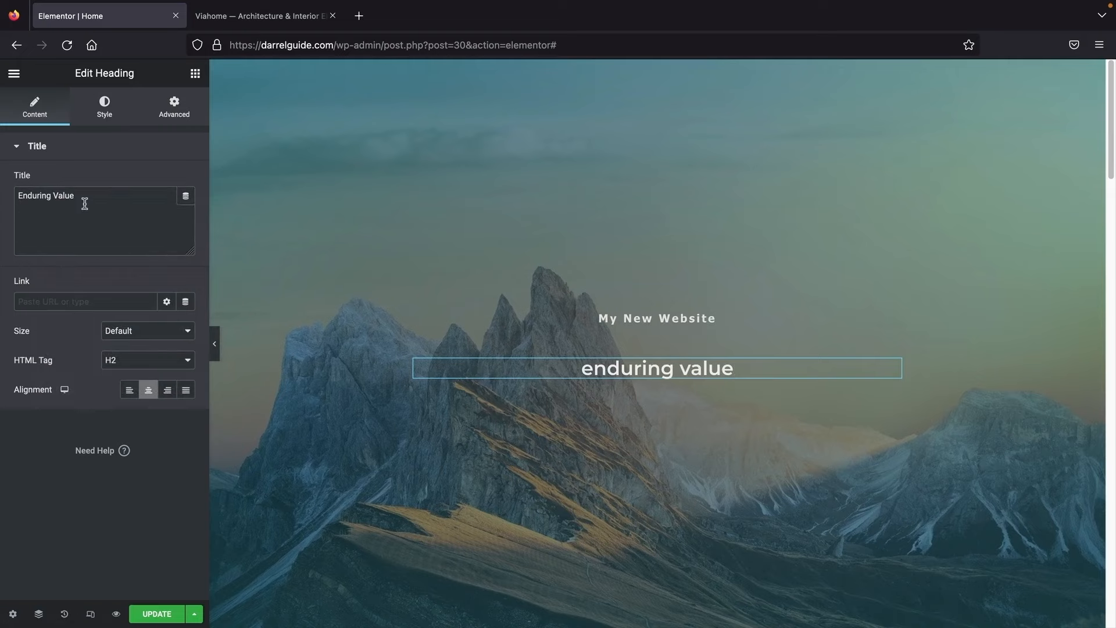
# Step: Set the Enduring Value heading's font to Tahoma at 96 px
pyautogui.click(105, 110)
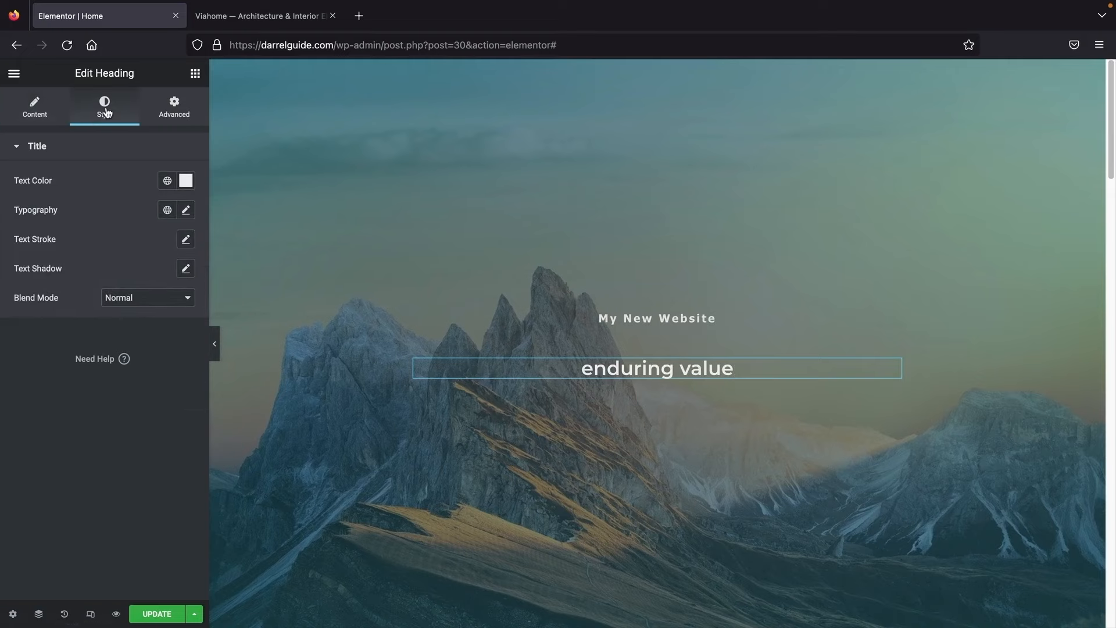
pyautogui.click(188, 211)
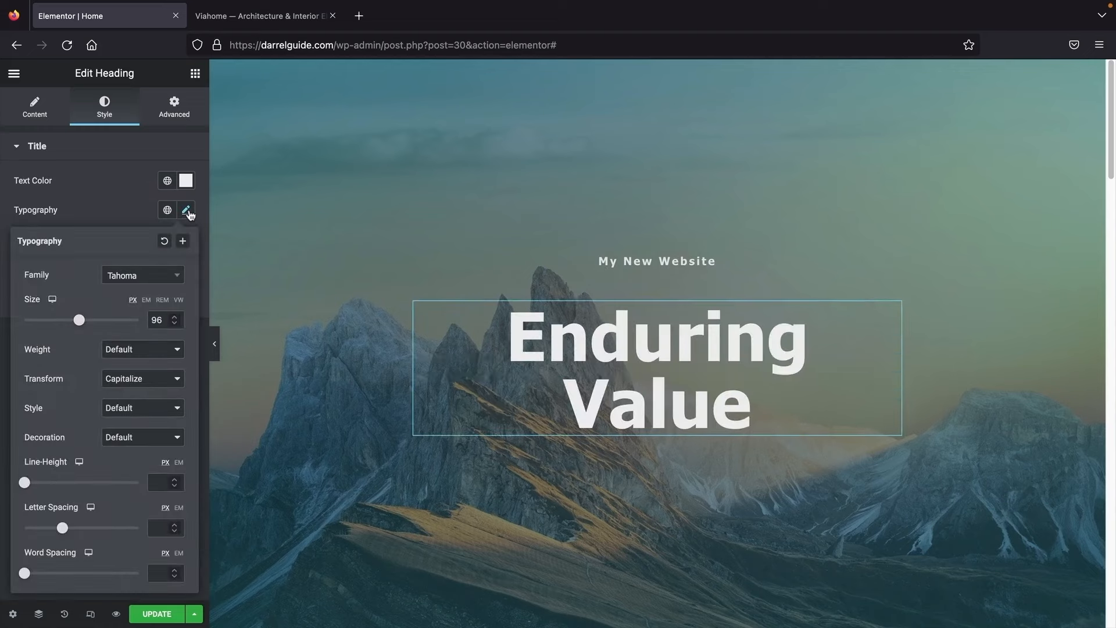
pyautogui.click(137, 279)
pyautogui.click(133, 366)
pyautogui.click(118, 210)
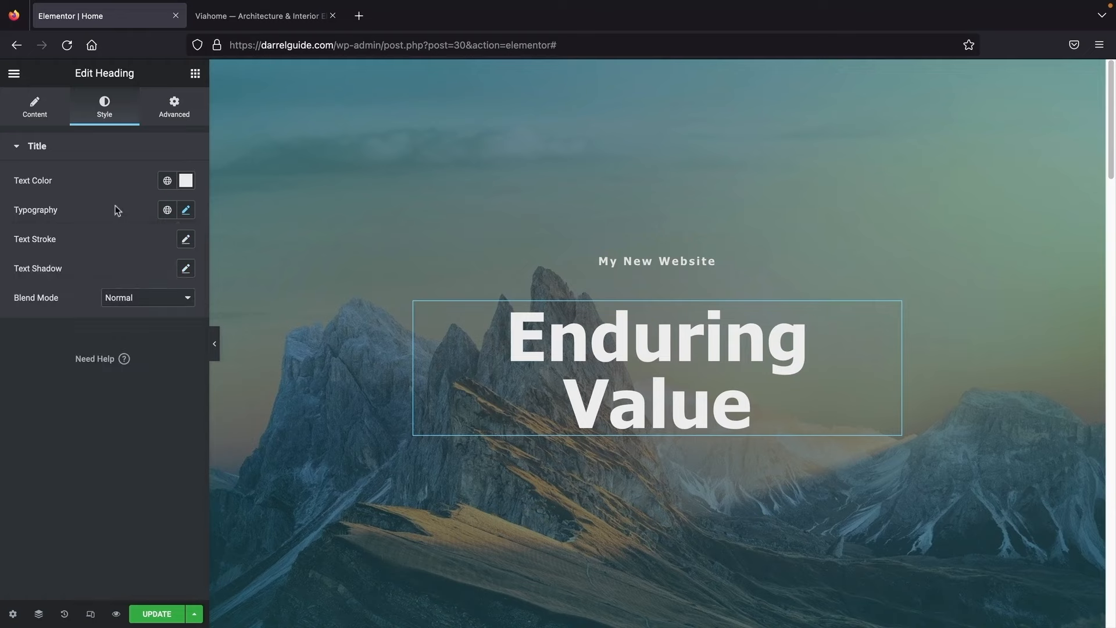
pyautogui.click(257, 16)
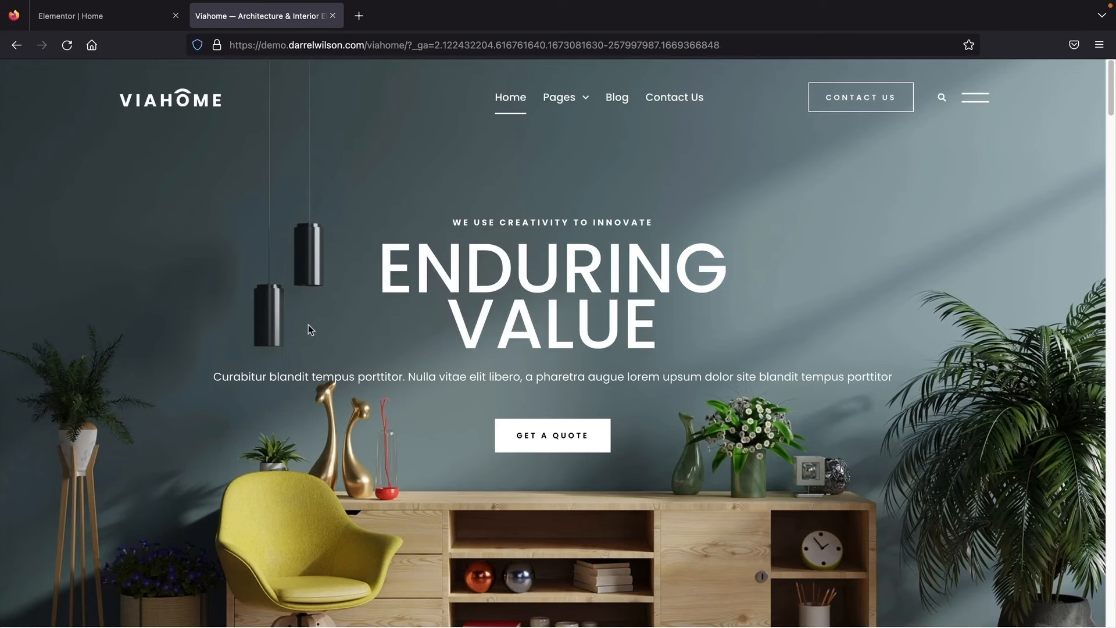
# Step: Add a Text Editor below Enduring Value and trim the extra Lorem ipsum sentence
pyautogui.moveTo(233, 378); pyautogui.dragTo(798, 375)
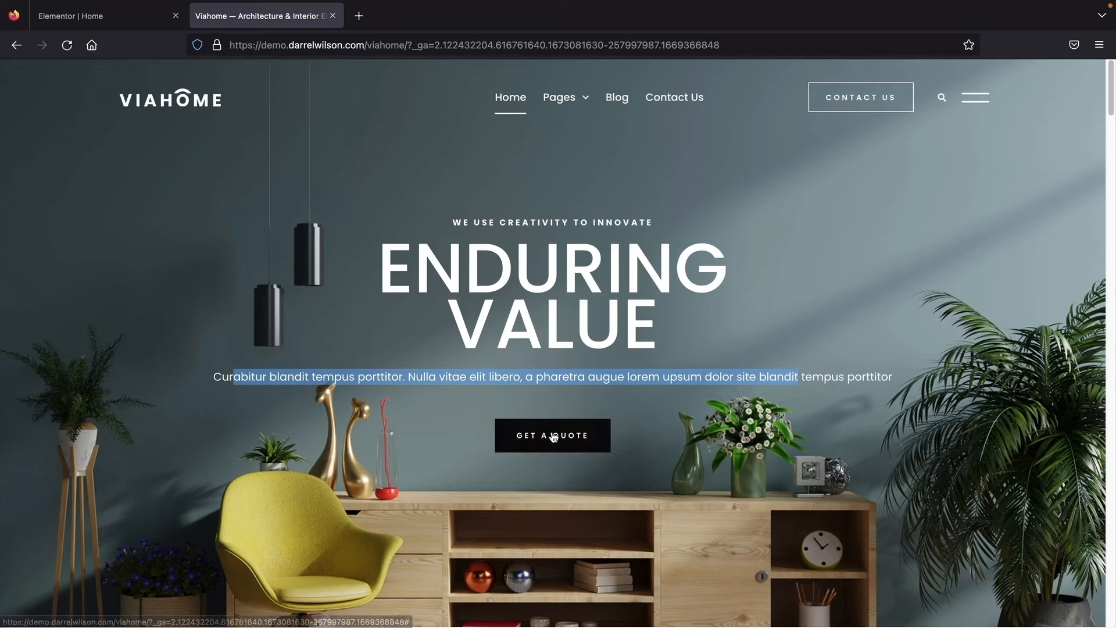
pyautogui.click(113, 23)
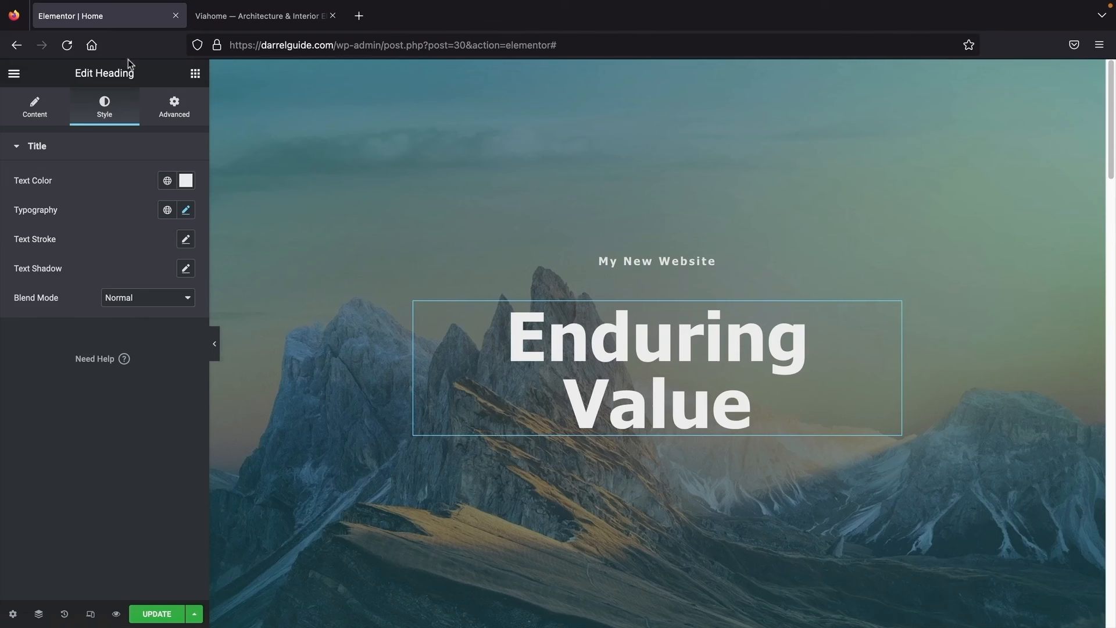
pyautogui.click(197, 79)
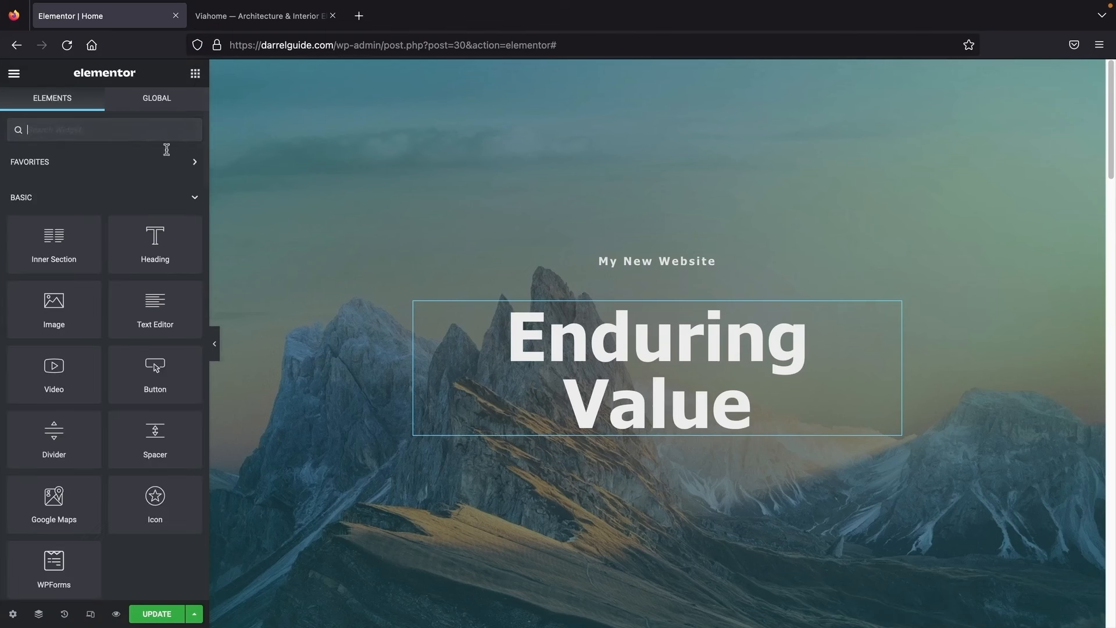
pyautogui.moveTo(155, 305); pyautogui.dragTo(612, 416)
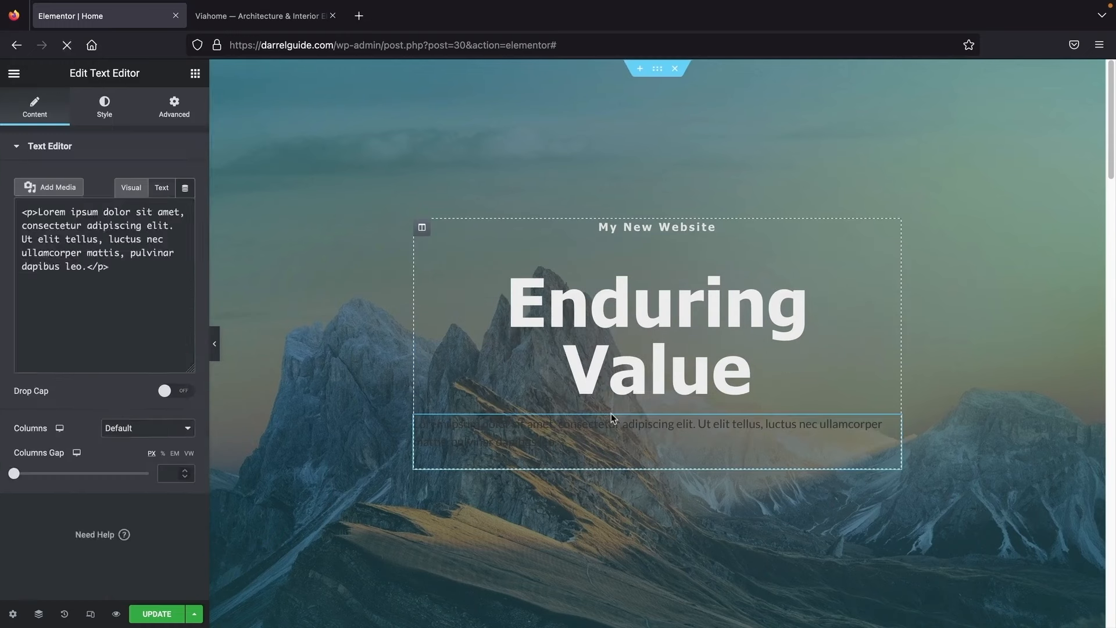
pyautogui.moveTo(109, 347); pyautogui.dragTo(125, 330)
pyautogui.press('BackSpace')
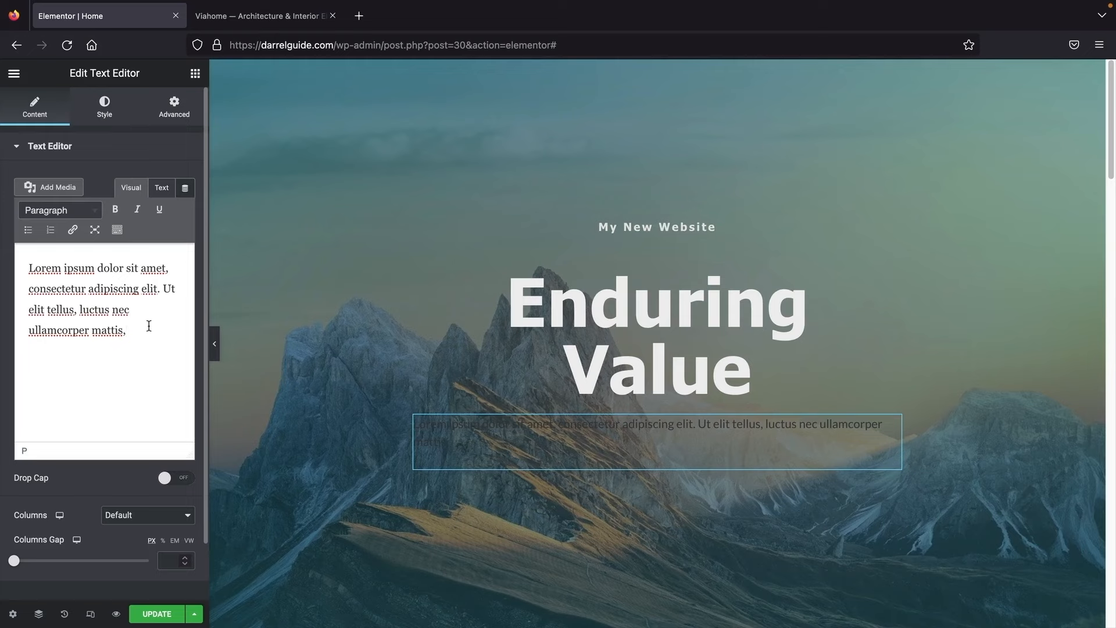
pyautogui.press('BackSpace')
pyautogui.press('BackSpace')
pyautogui.press('BackSpace')
pyautogui.press('BackSpace')
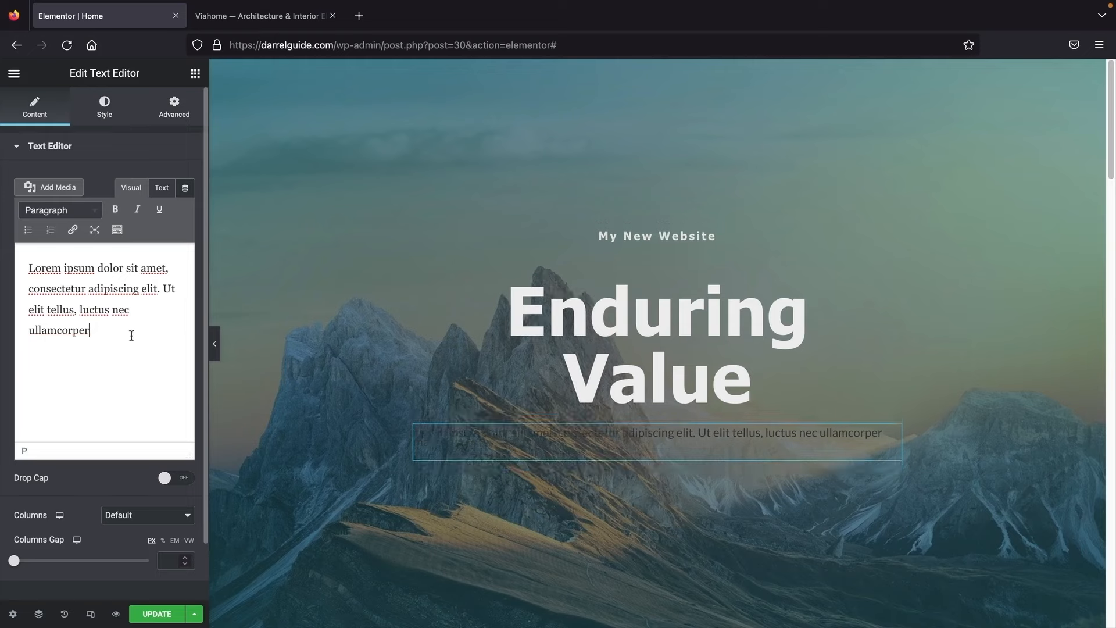
# Step: Make the paragraph text white (#FFFFFF) and centre it
pyautogui.click(105, 110)
pyautogui.click(184, 213)
pyautogui.moveTo(73, 293); pyautogui.dragTo(8, 255)
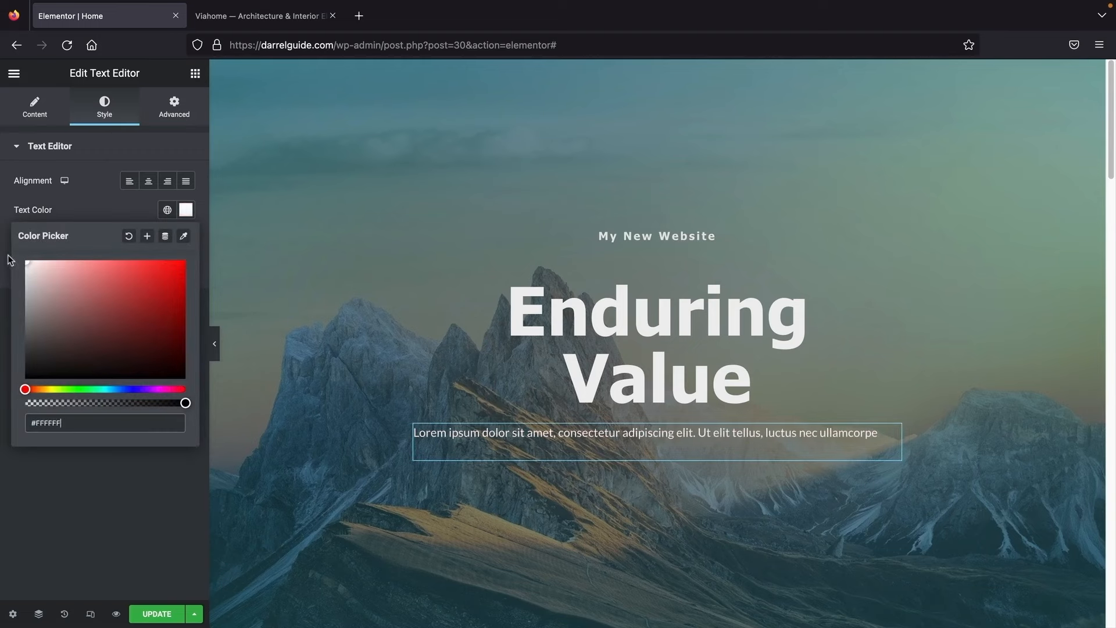
pyautogui.click(148, 183)
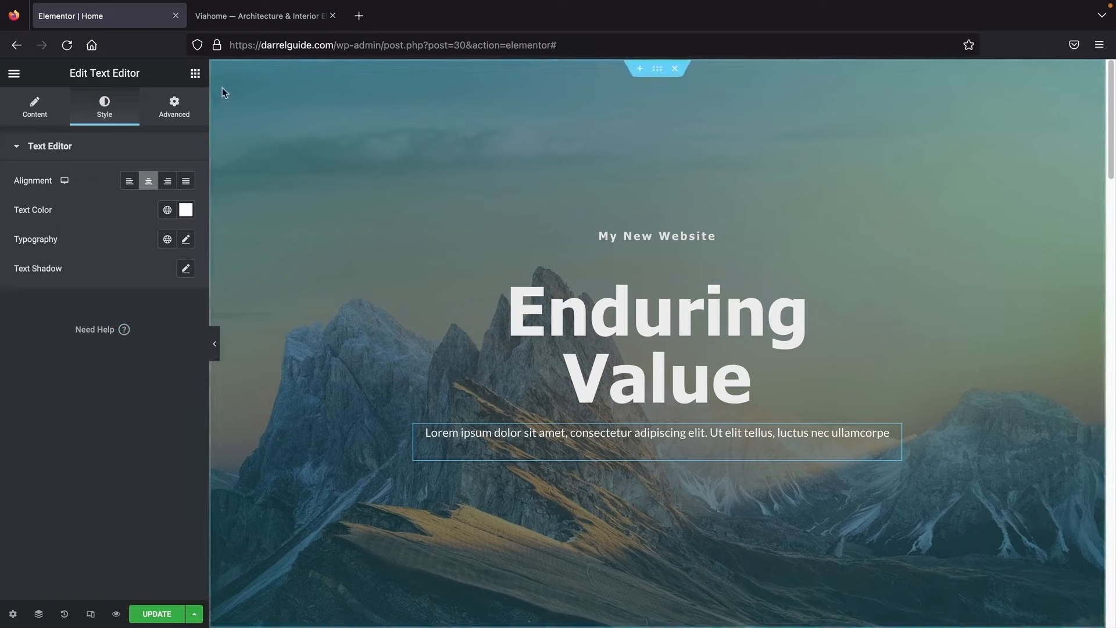
# Step: Add a centred button labelled 'Start Now' below the paragraph
pyautogui.click(195, 73)
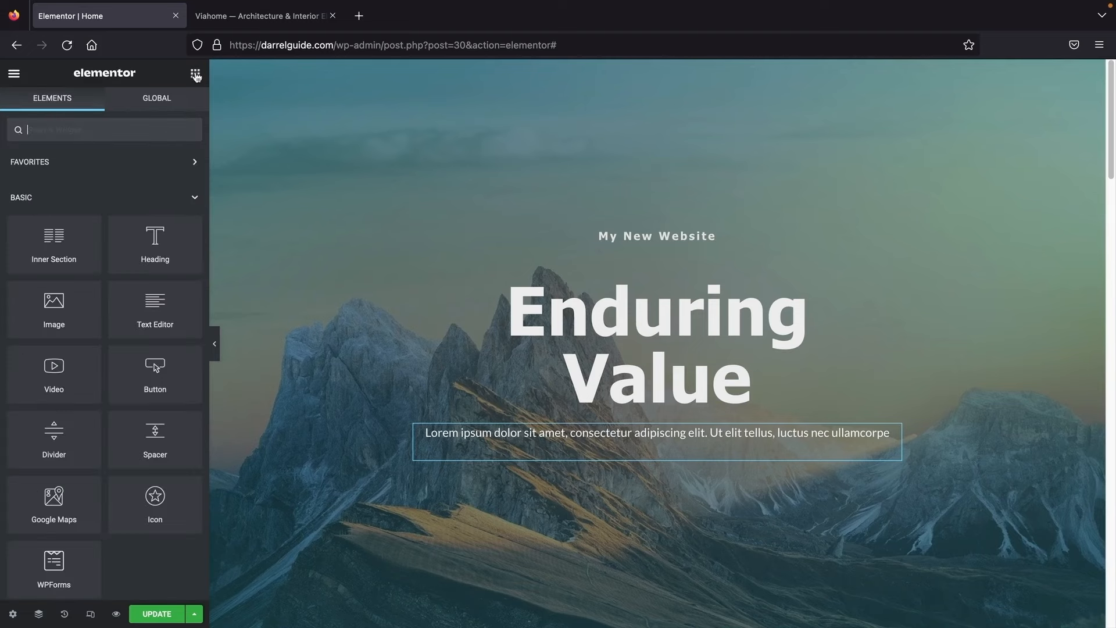
pyautogui.moveTo(155, 372); pyautogui.dragTo(607, 450)
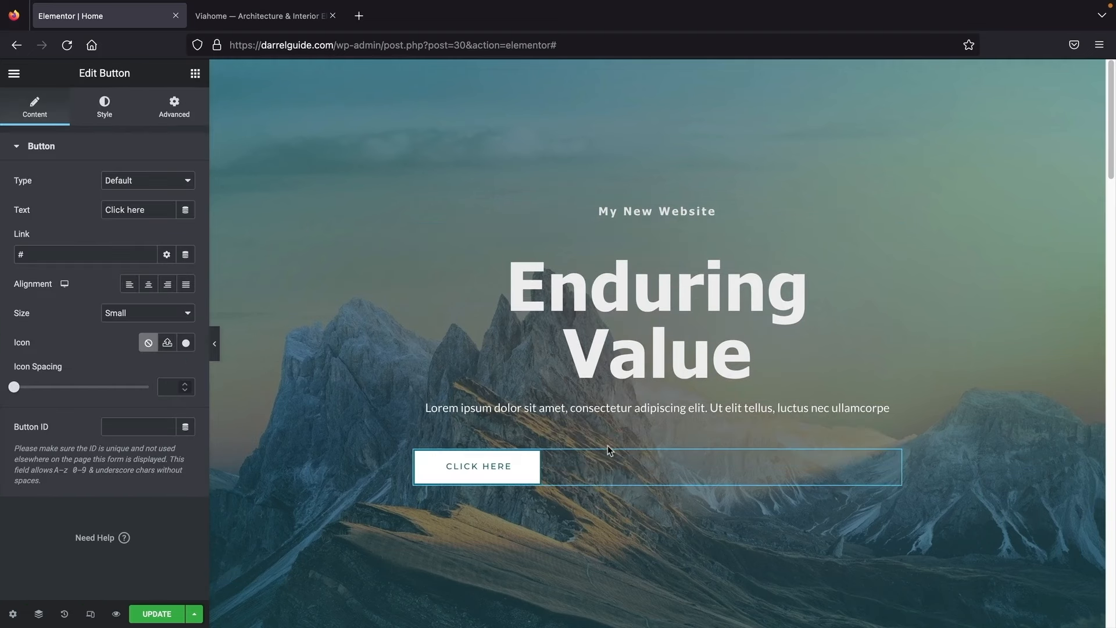
pyautogui.click(148, 290)
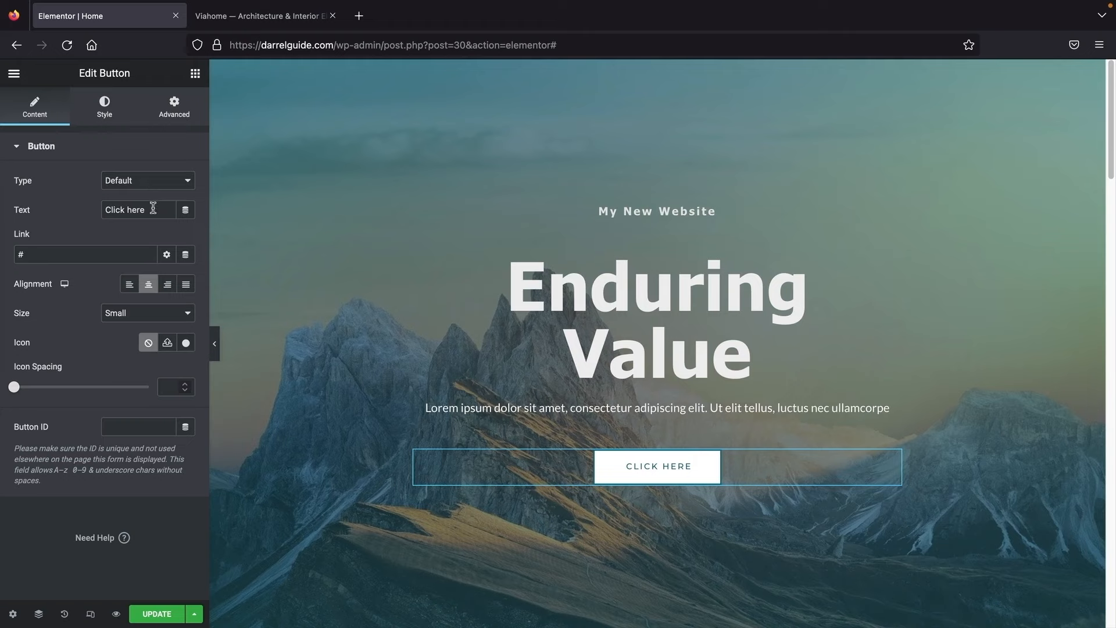
pyautogui.moveTo(153, 208); pyautogui.dragTo(83, 204)
pyautogui.write('Start Now')
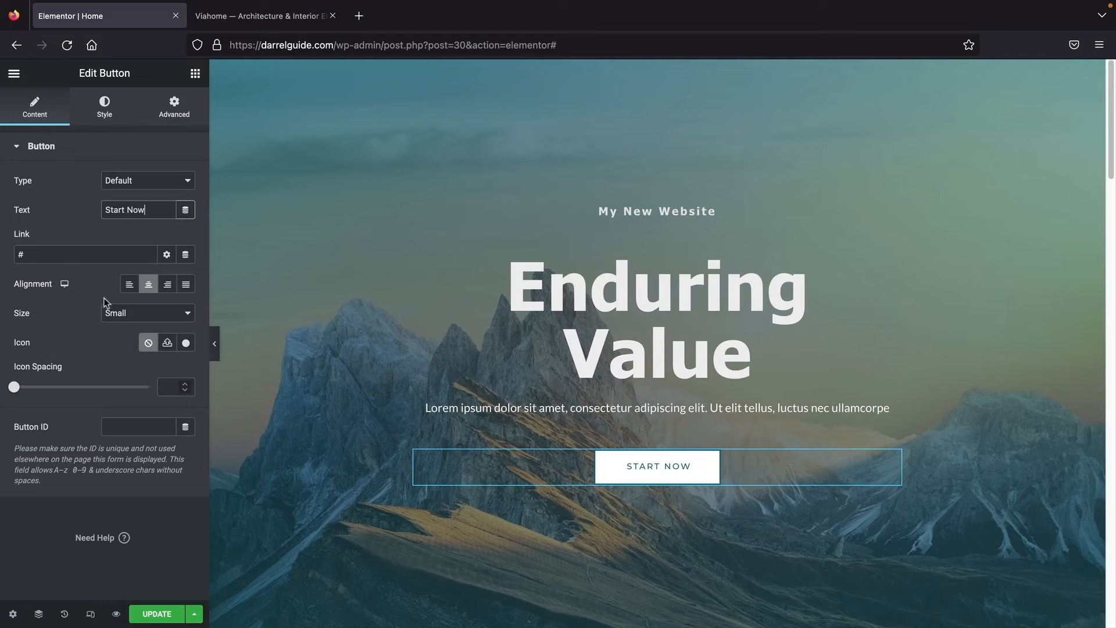
pyautogui.click(187, 343)
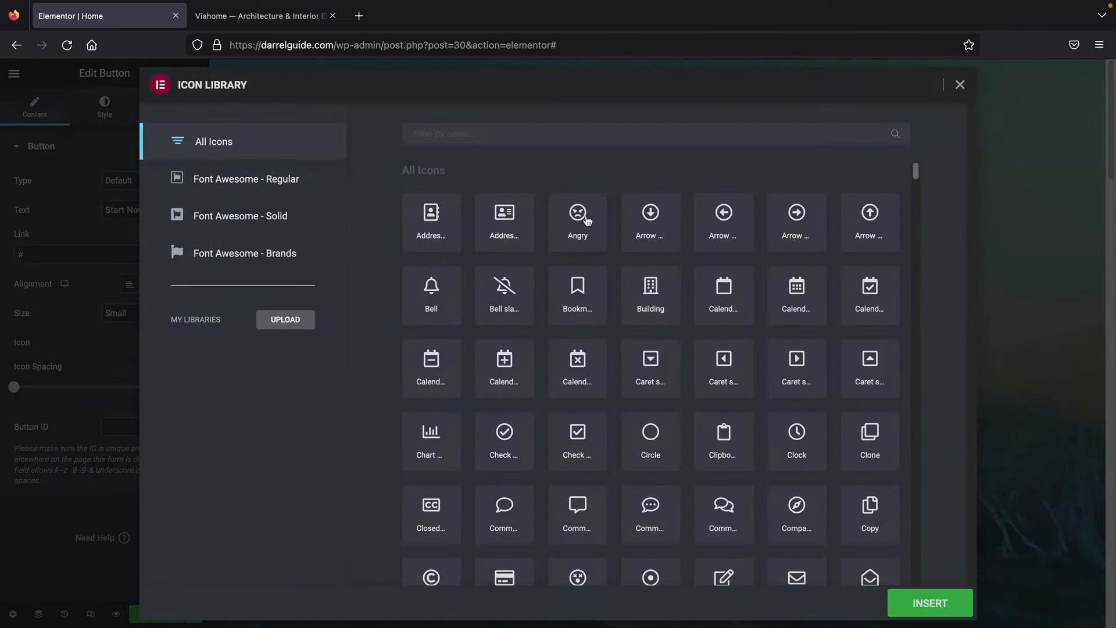
pyautogui.click(583, 218)
pyautogui.click(929, 603)
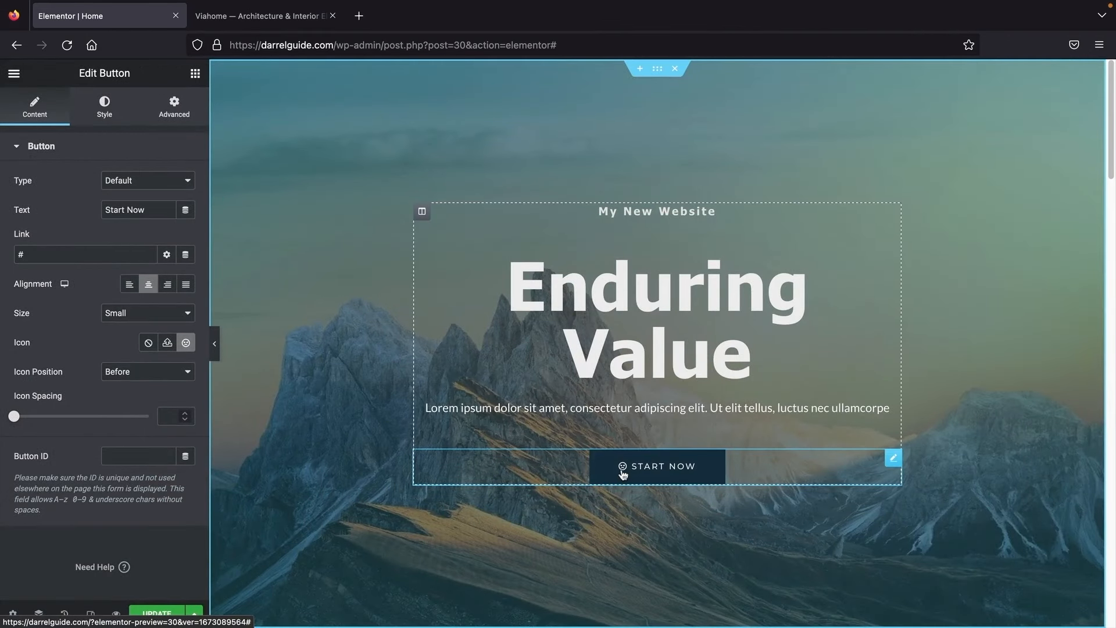
pyautogui.moveTo(62, 254); pyautogui.dragTo(2, 254)
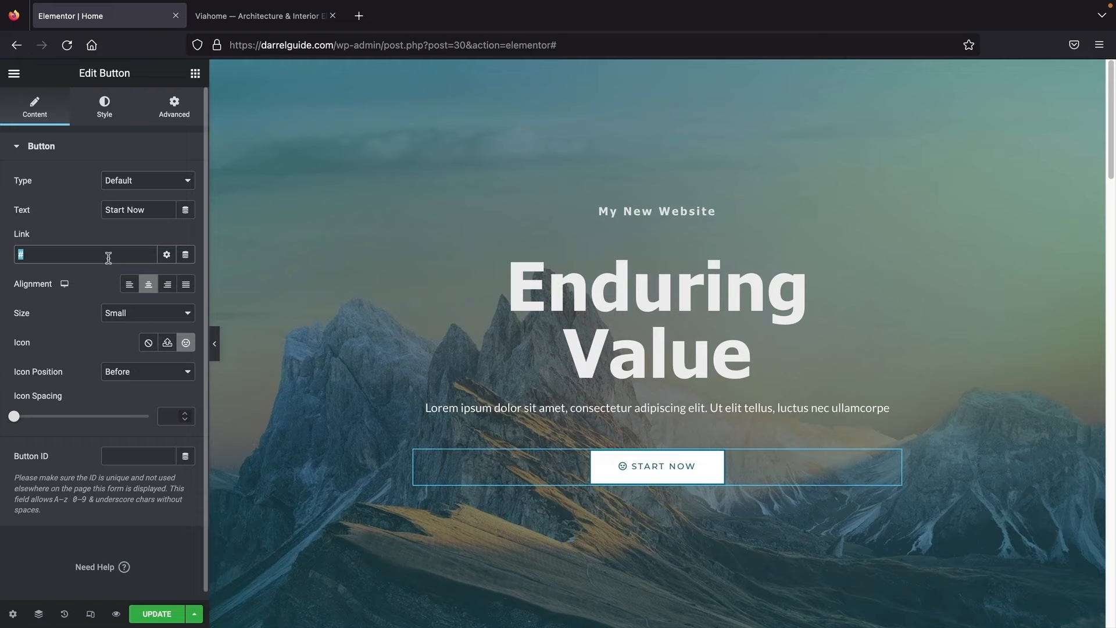
pyautogui.write('www.darrelguide.com/contact')
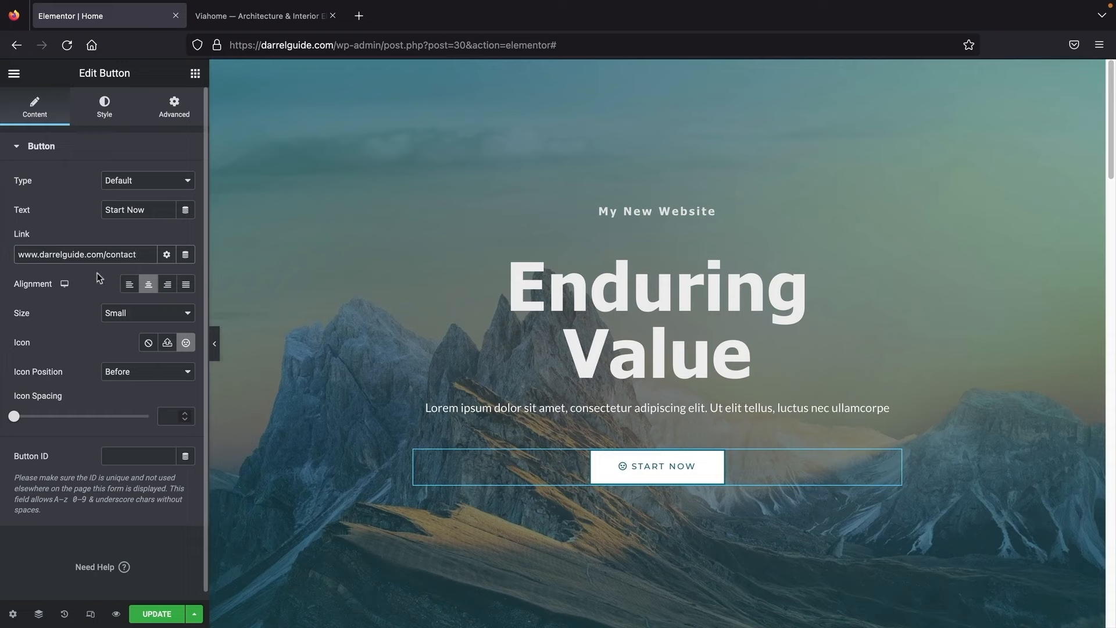
# Step: Style the button with black text on a white background, comparing against the Viahome demo
pyautogui.click(105, 109)
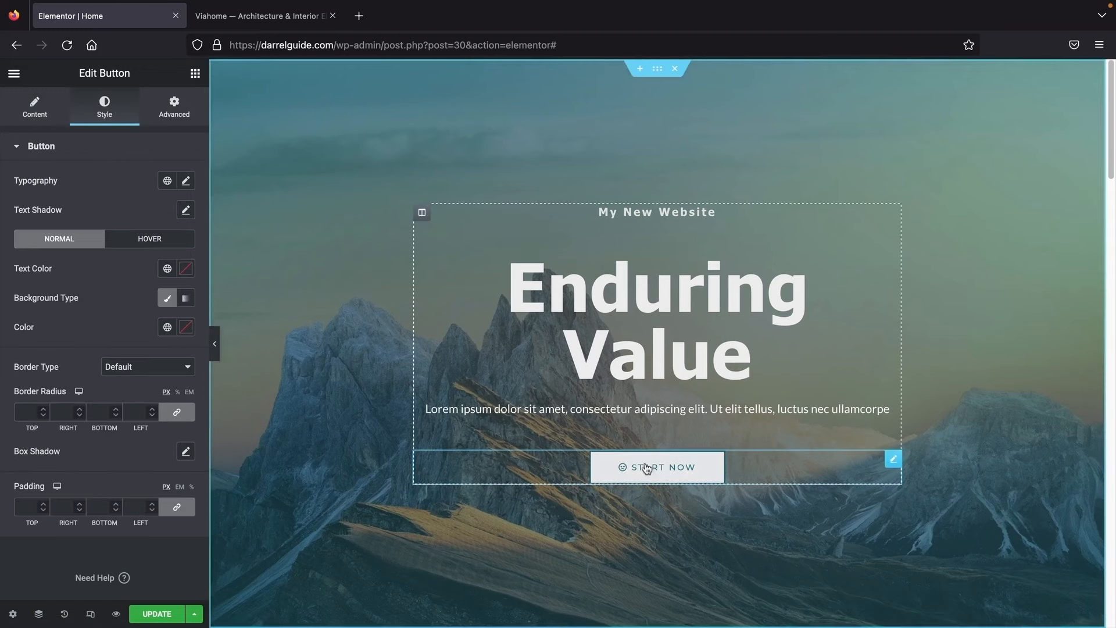
pyautogui.click(248, 18)
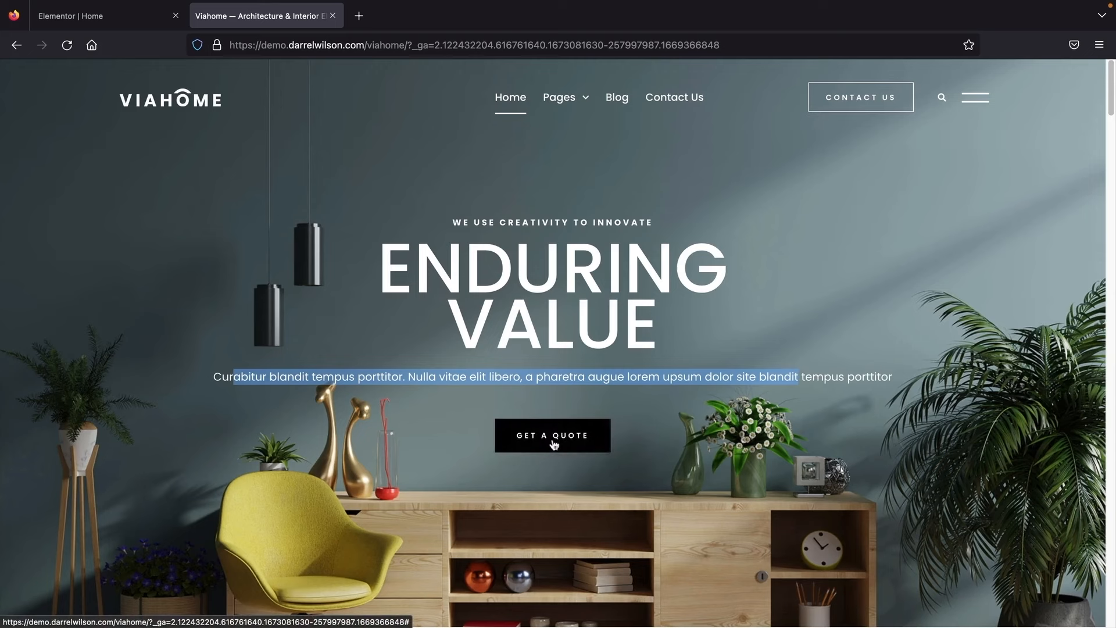
pyautogui.click(117, 19)
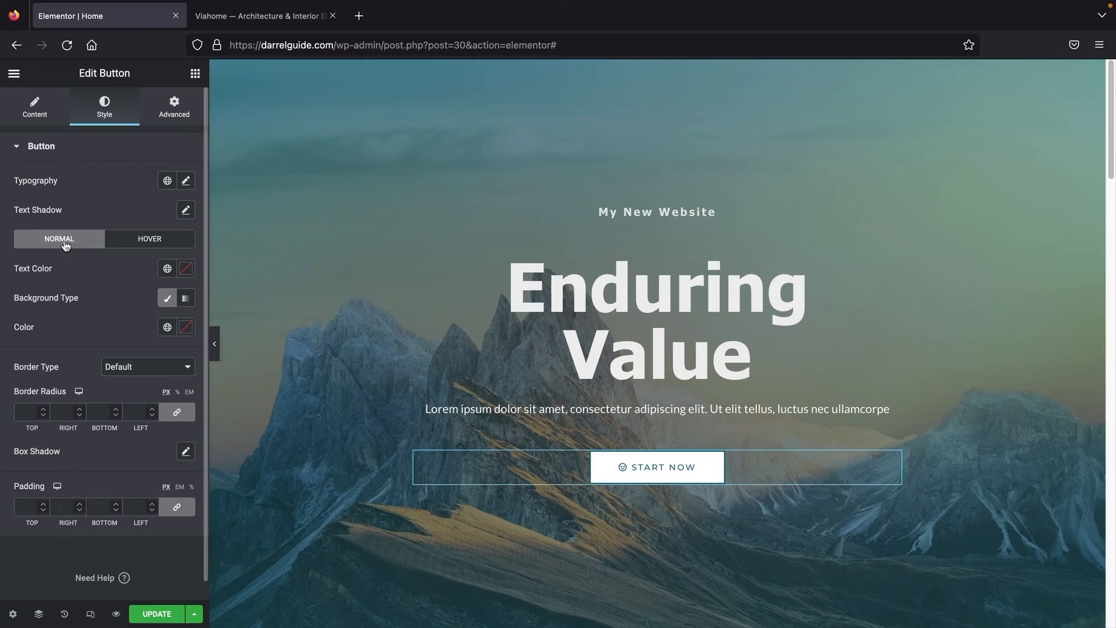
pyautogui.click(134, 245)
pyautogui.click(87, 244)
pyautogui.click(186, 271)
pyautogui.moveTo(150, 356); pyautogui.dragTo(26, 327)
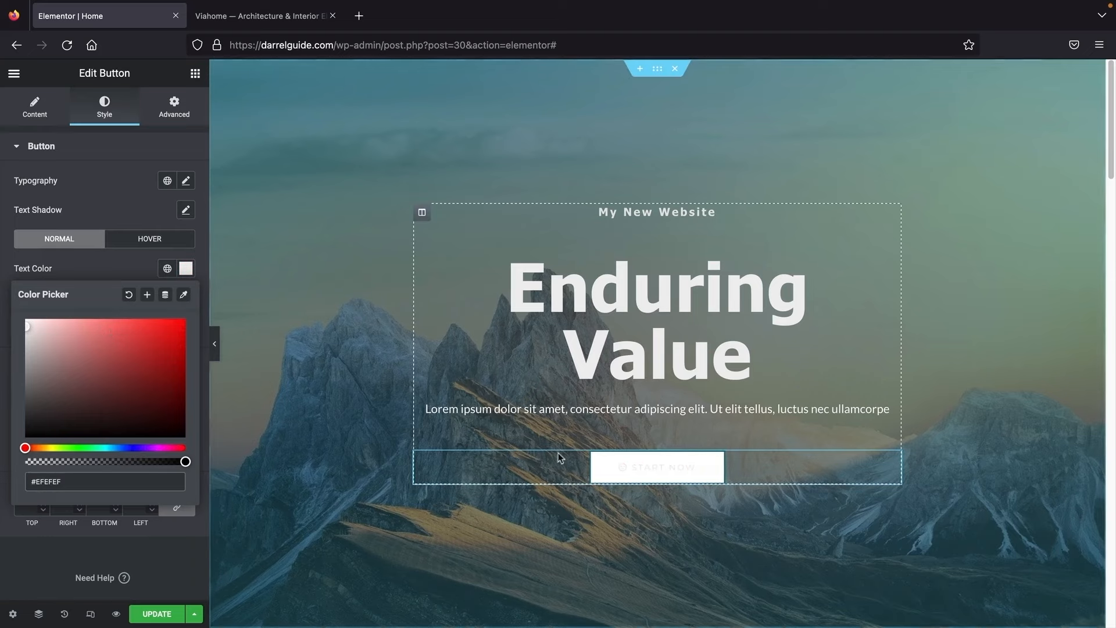
pyautogui.moveTo(147, 431); pyautogui.dragTo(190, 445)
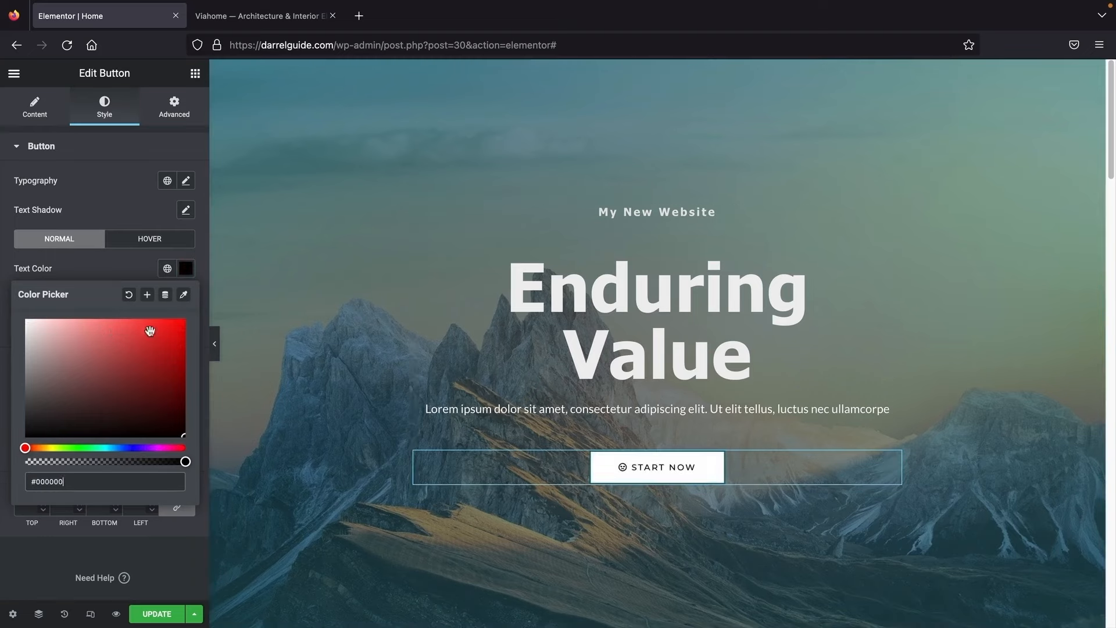
pyautogui.click(112, 269)
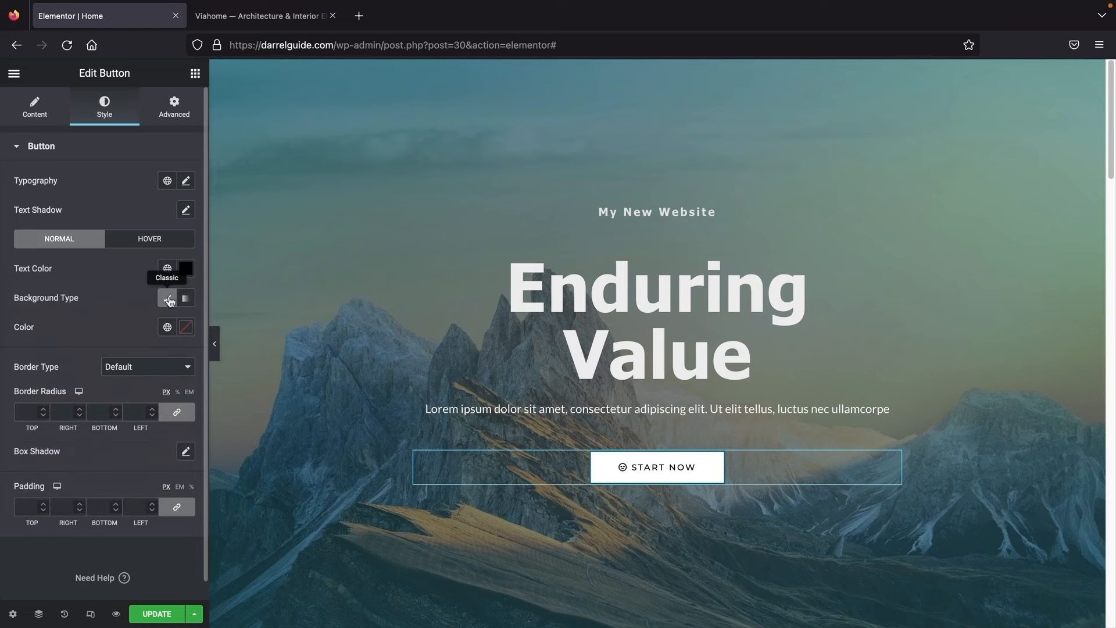
pyautogui.click(169, 299)
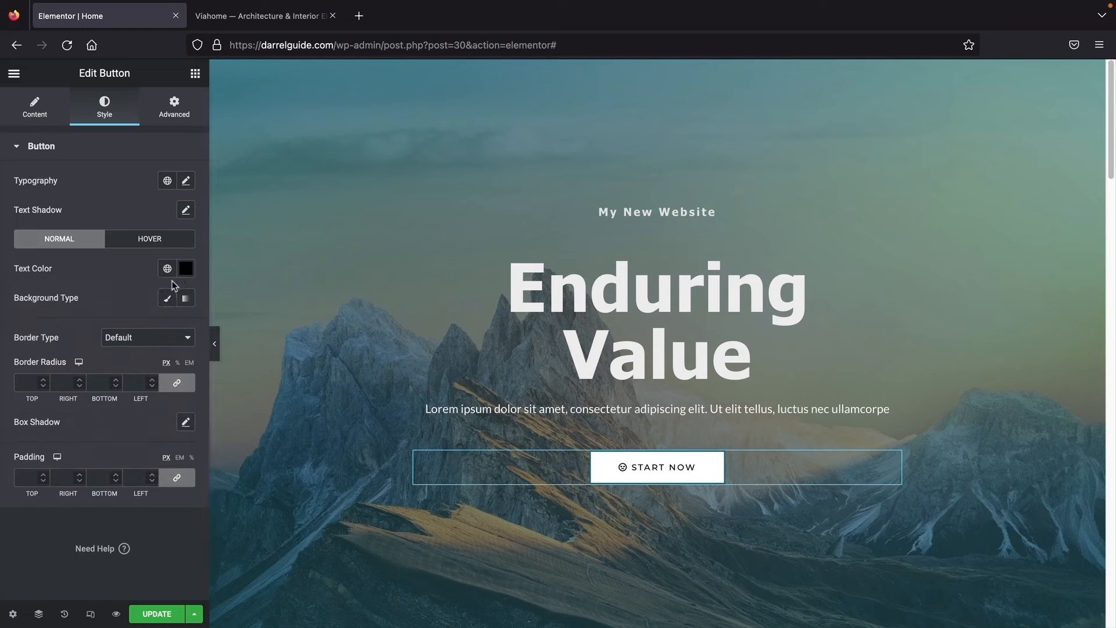
pyautogui.click(168, 298)
pyautogui.click(185, 330)
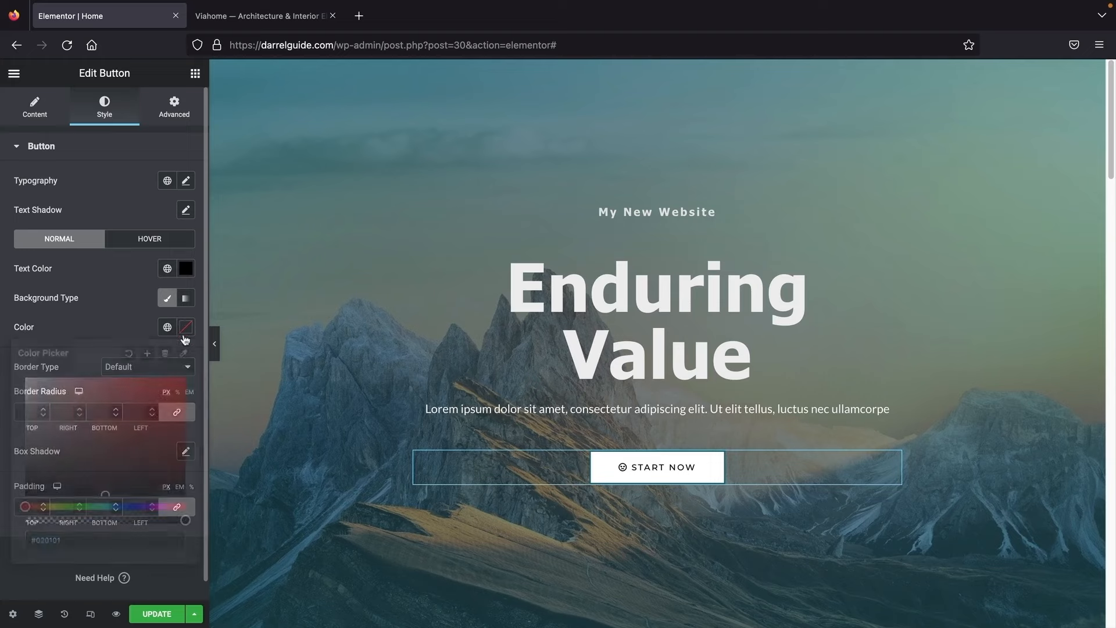
pyautogui.moveTo(137, 429)
pyautogui.mouseDown()
pyautogui.moveTo(176, 386)
pyautogui.moveTo(50, 482)
pyautogui.moveTo(139, 415)
pyautogui.moveTo(124, 492)
pyautogui.moveTo(13, 384)
pyautogui.mouseUp()
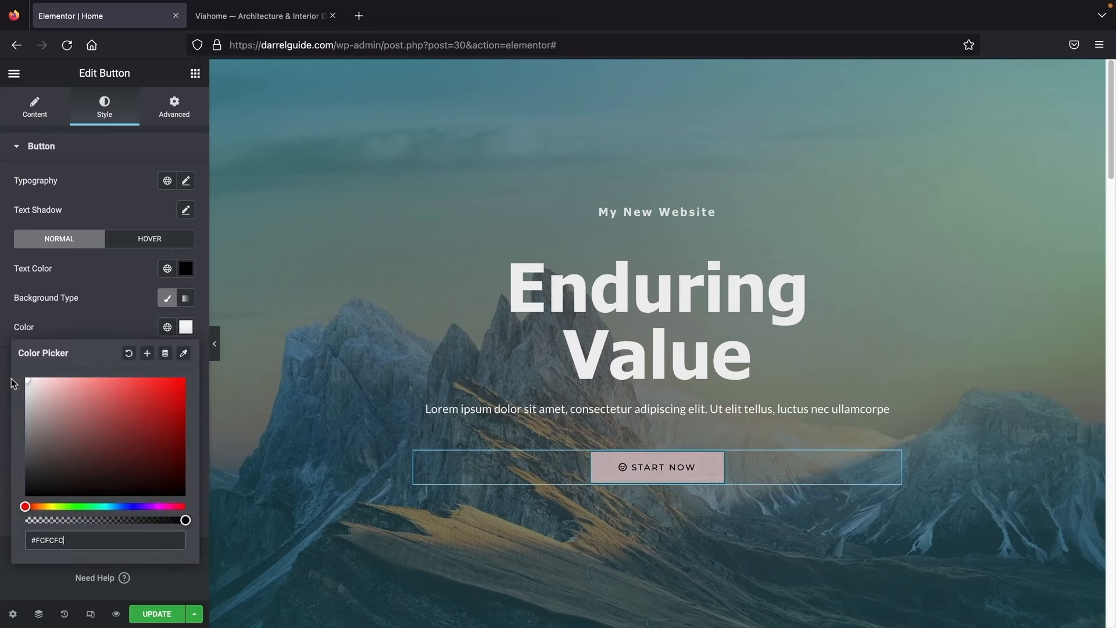
# Step: Check the hover style and demo button once more, then save the page with UPDATE
pyautogui.click(132, 241)
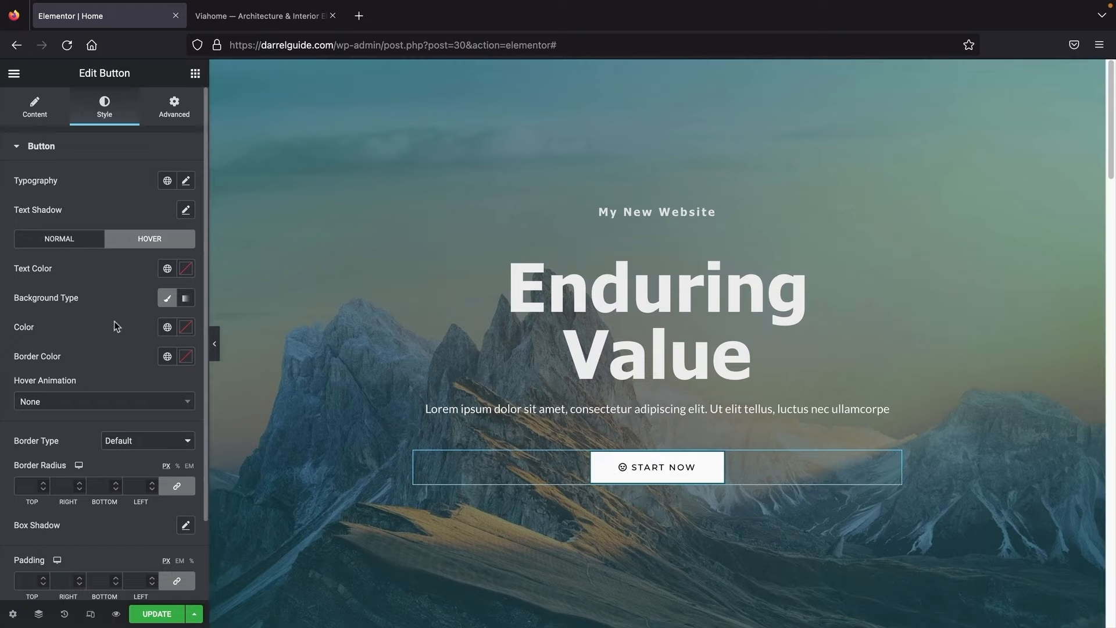
pyautogui.click(35, 111)
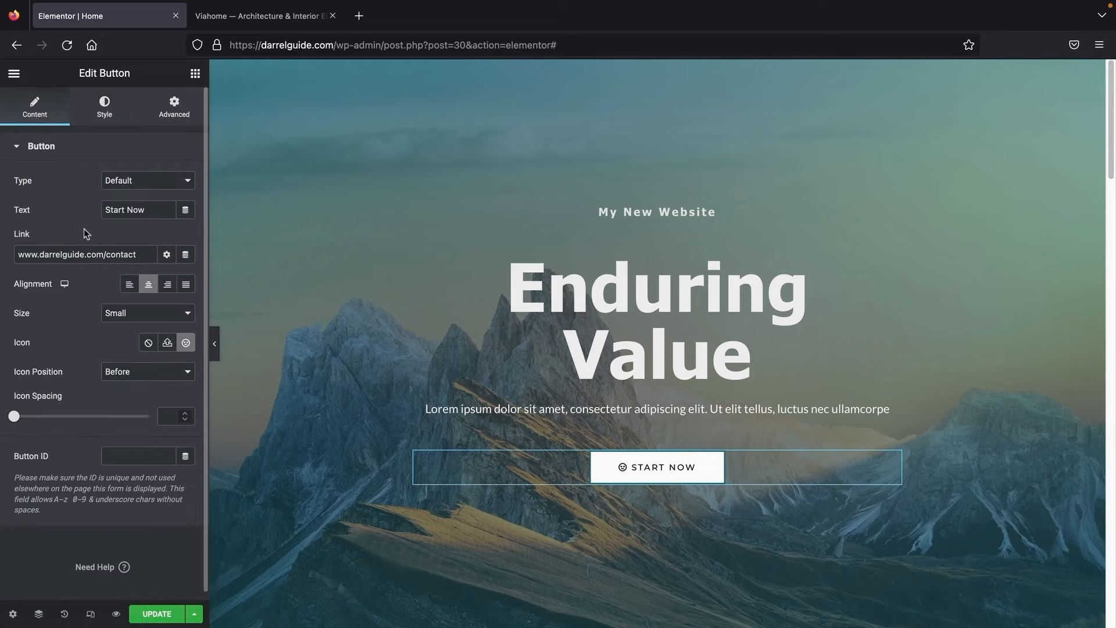
pyautogui.click(259, 17)
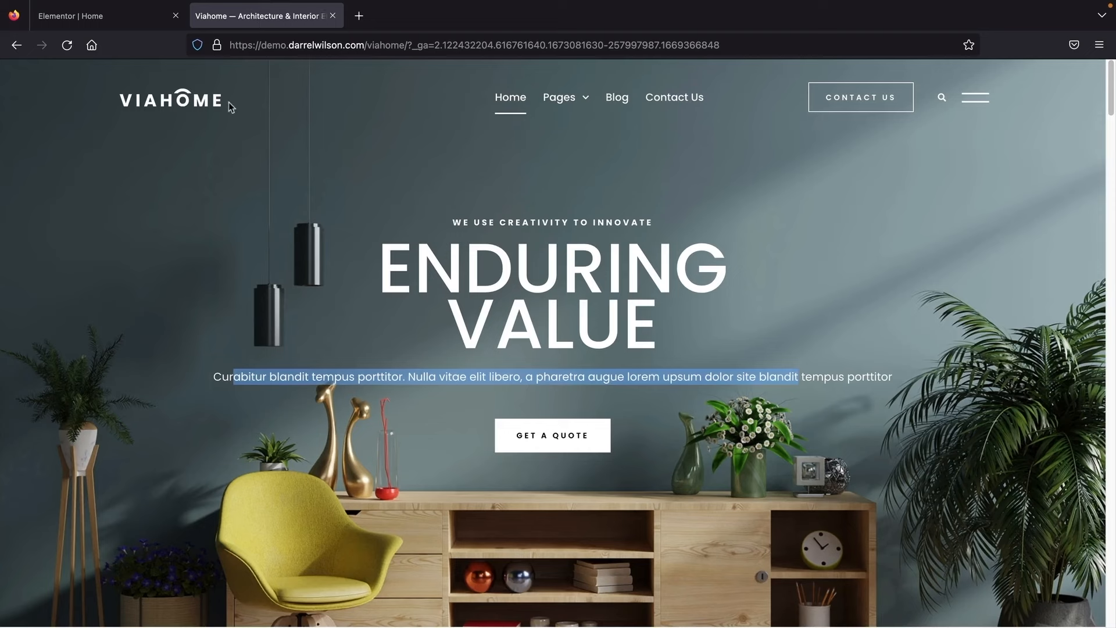
pyautogui.click(95, 20)
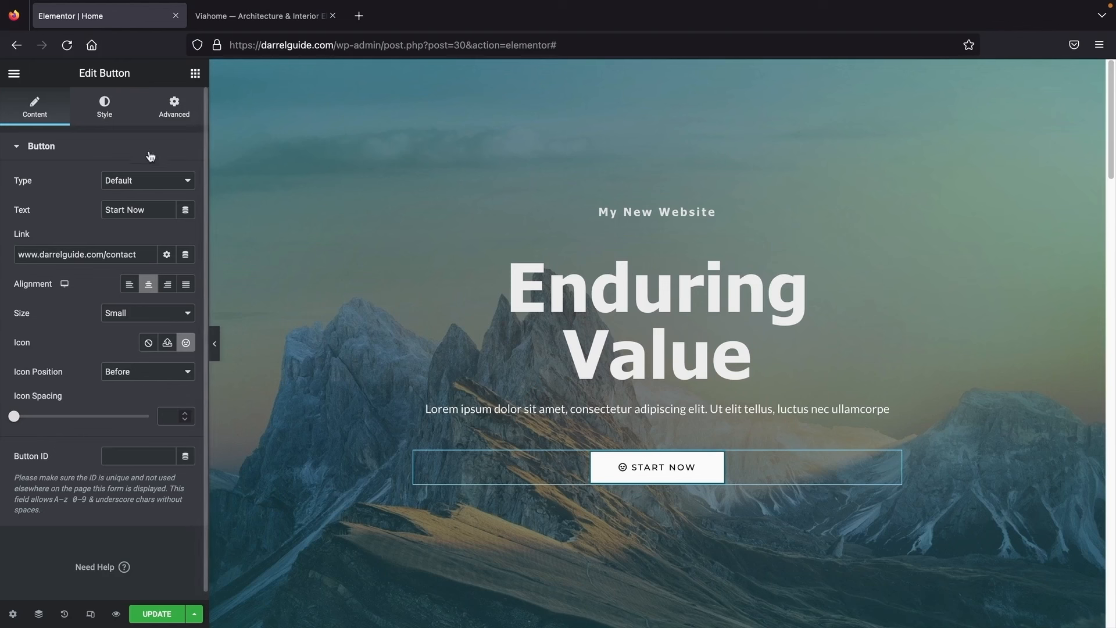
pyautogui.click(157, 615)
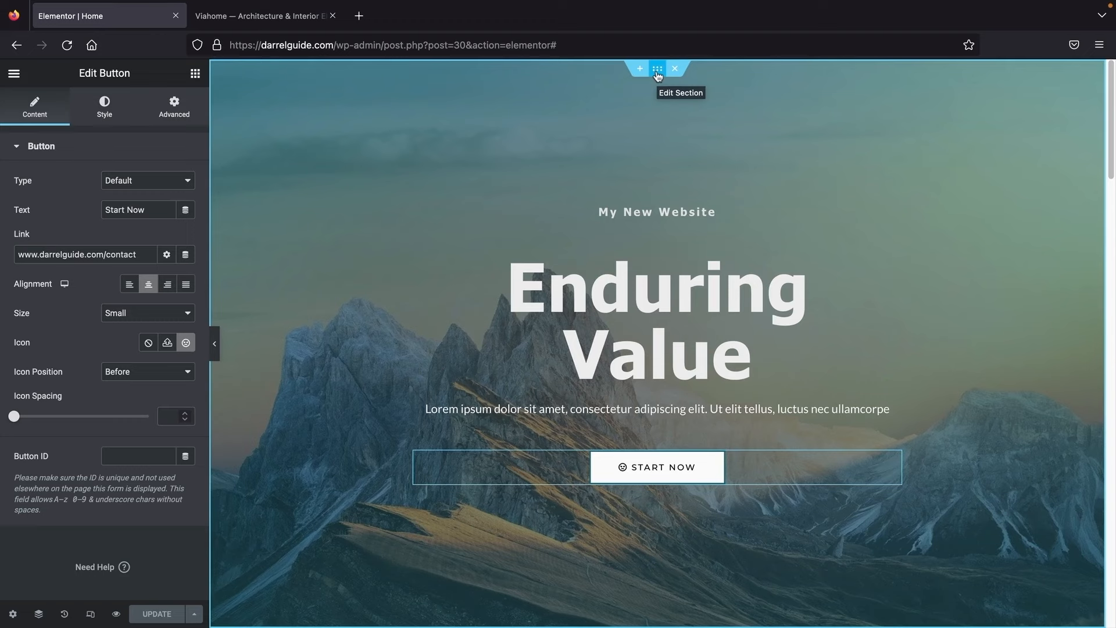
# Step: Open the hero section's Style background image to choose a replacement for the mountain photo
pyautogui.click(658, 70)
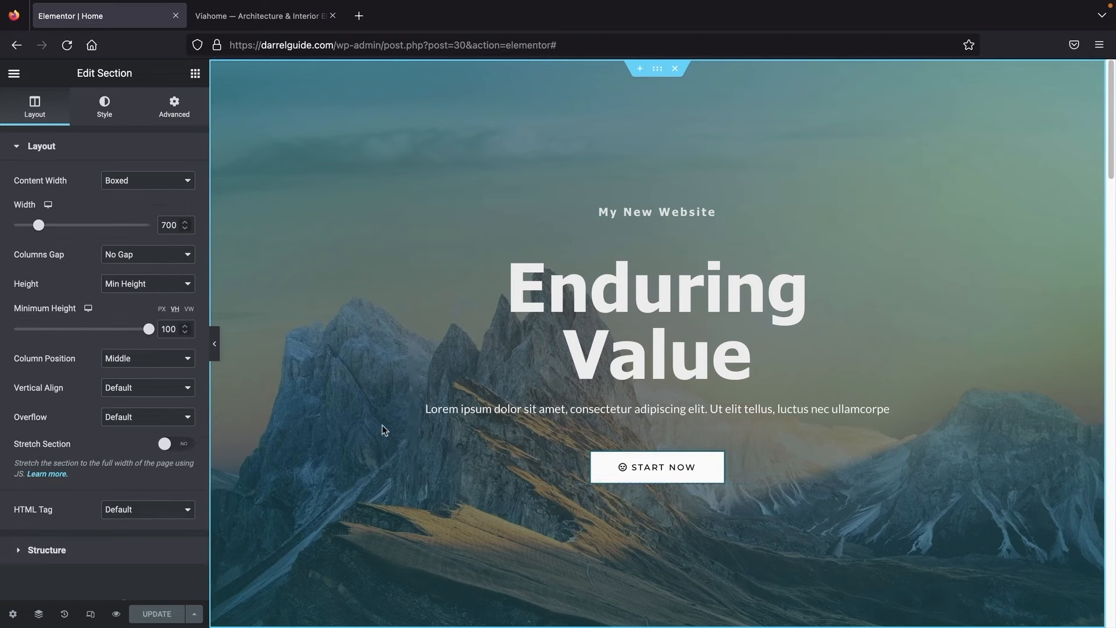
pyautogui.click(104, 112)
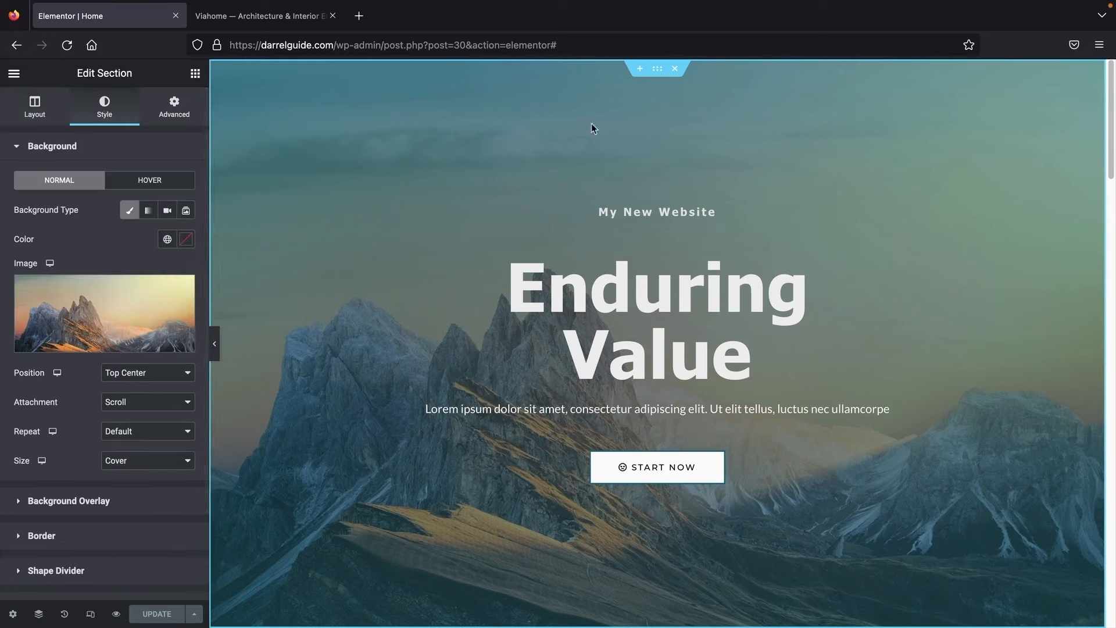
pyautogui.rightClick(345, 156)
pyautogui.click(361, 168)
pyautogui.moveTo(78, 316)
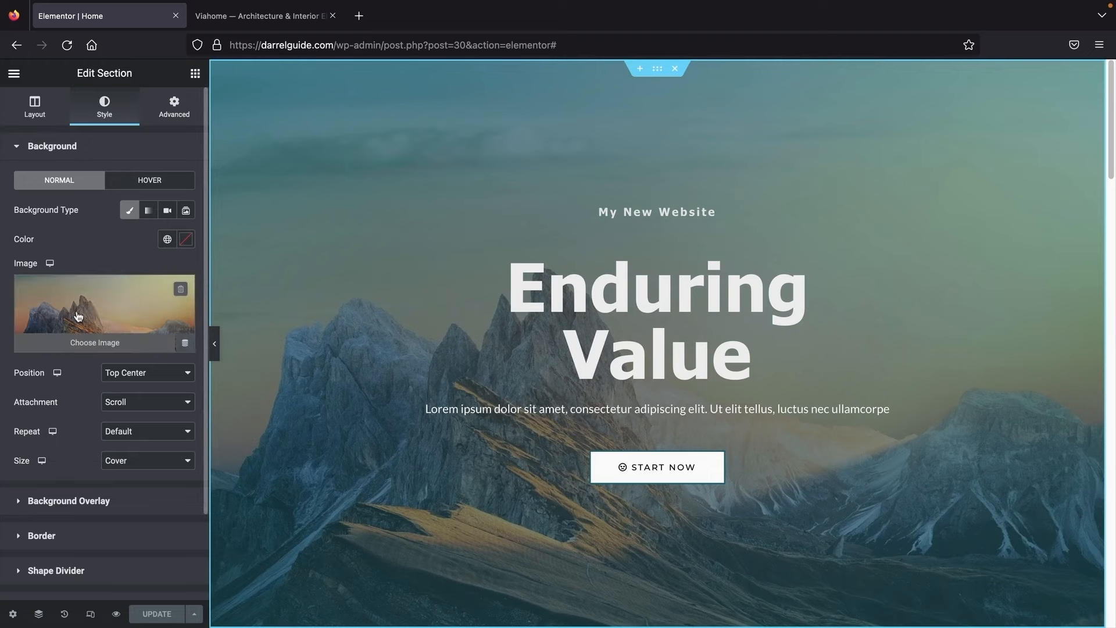
pyautogui.click(88, 310)
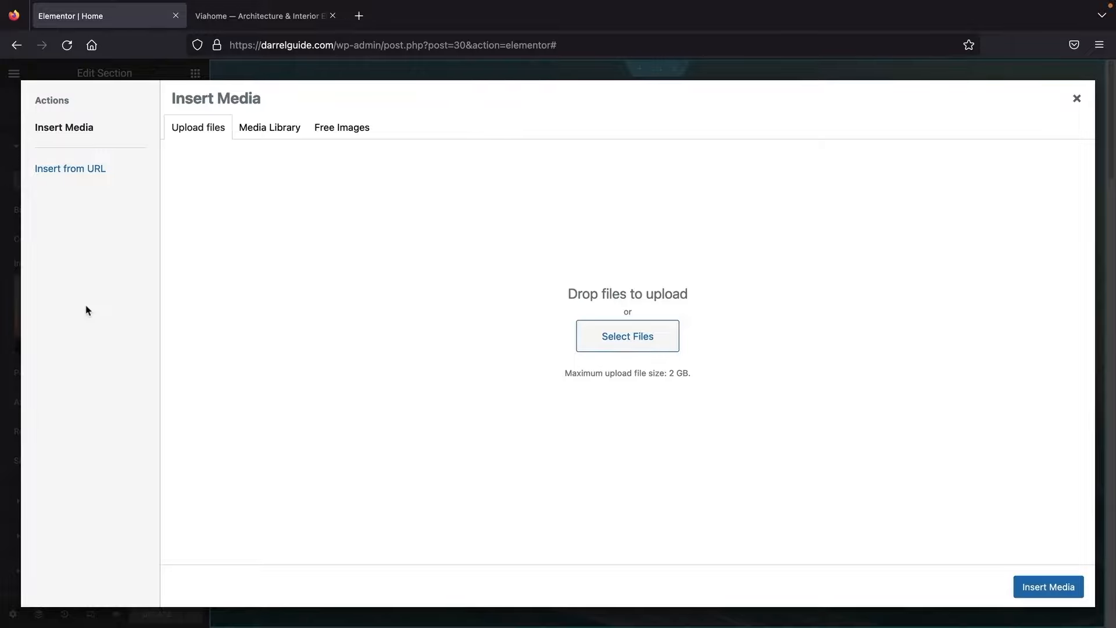
# Step: Search the free stock images for 'mountain'
pyautogui.click(332, 129)
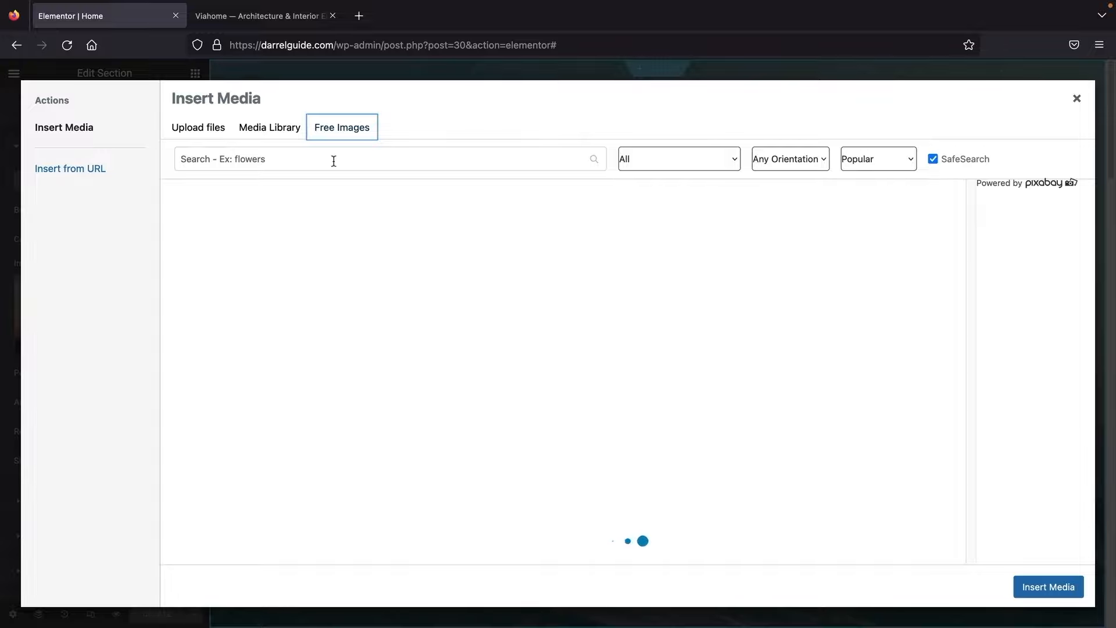
pyautogui.click(333, 161)
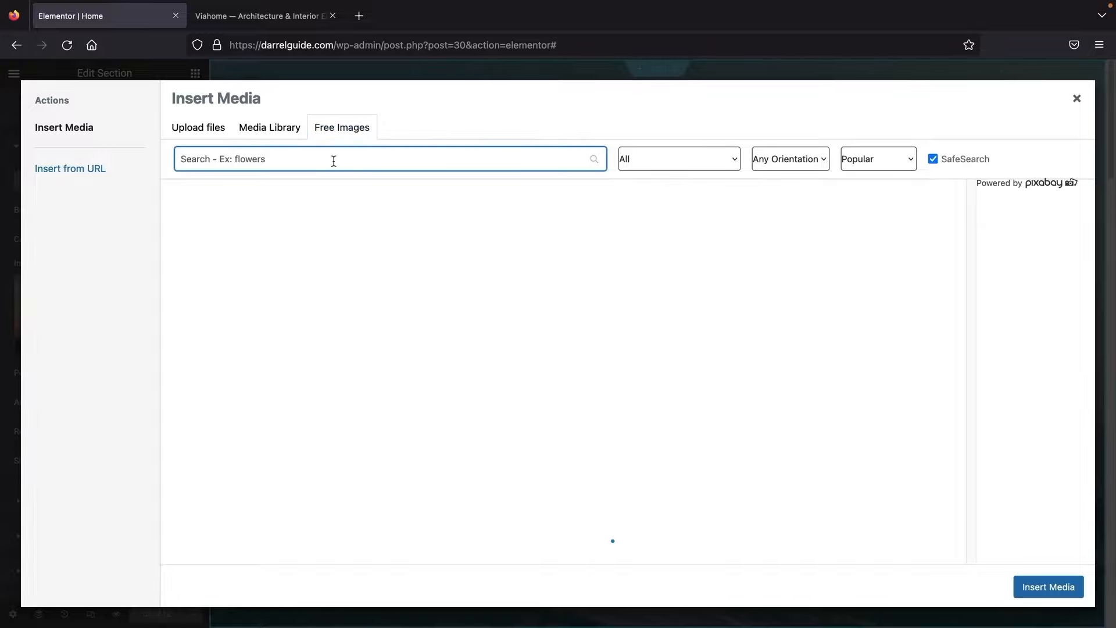
pyautogui.write('mountains')
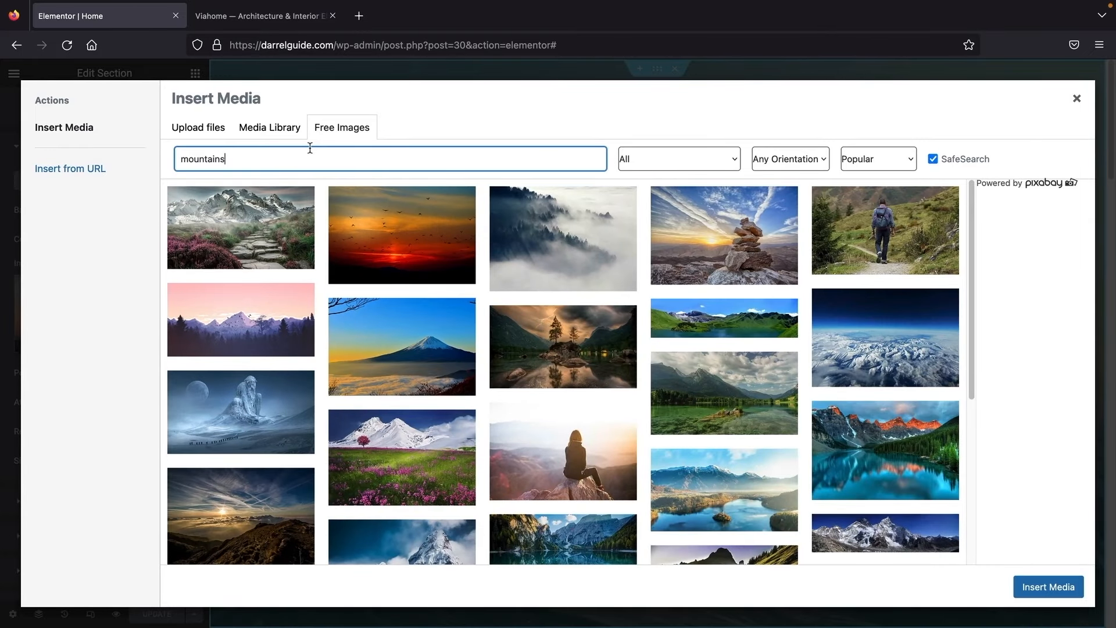
# Step: Upload the images folder and insert the cabinet and dark-wall interior photo as background
pyautogui.click(211, 135)
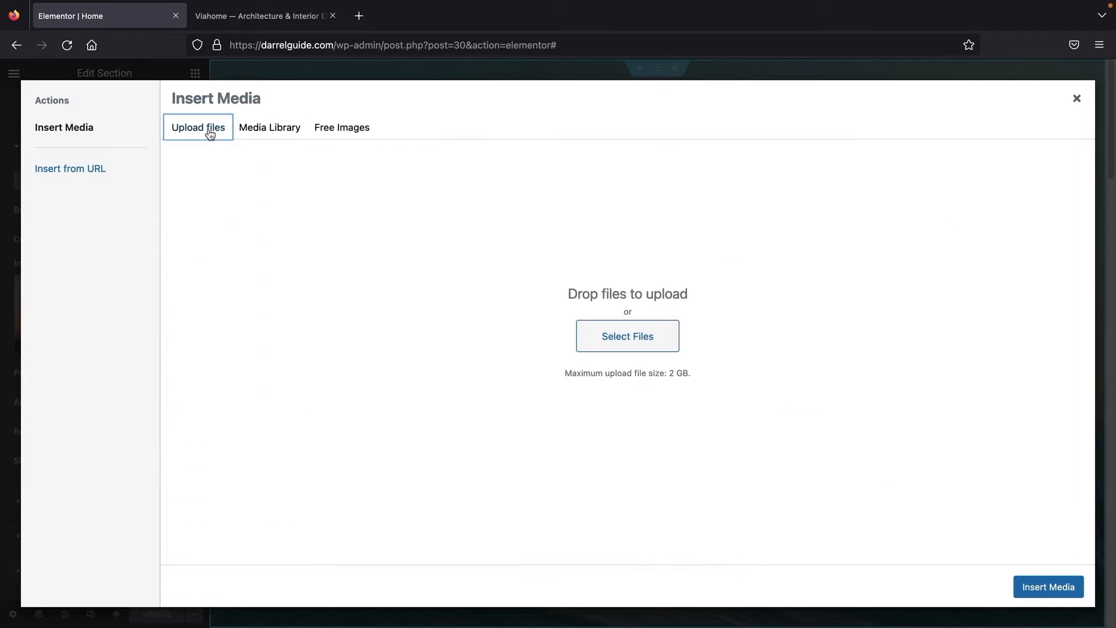
pyautogui.click(617, 336)
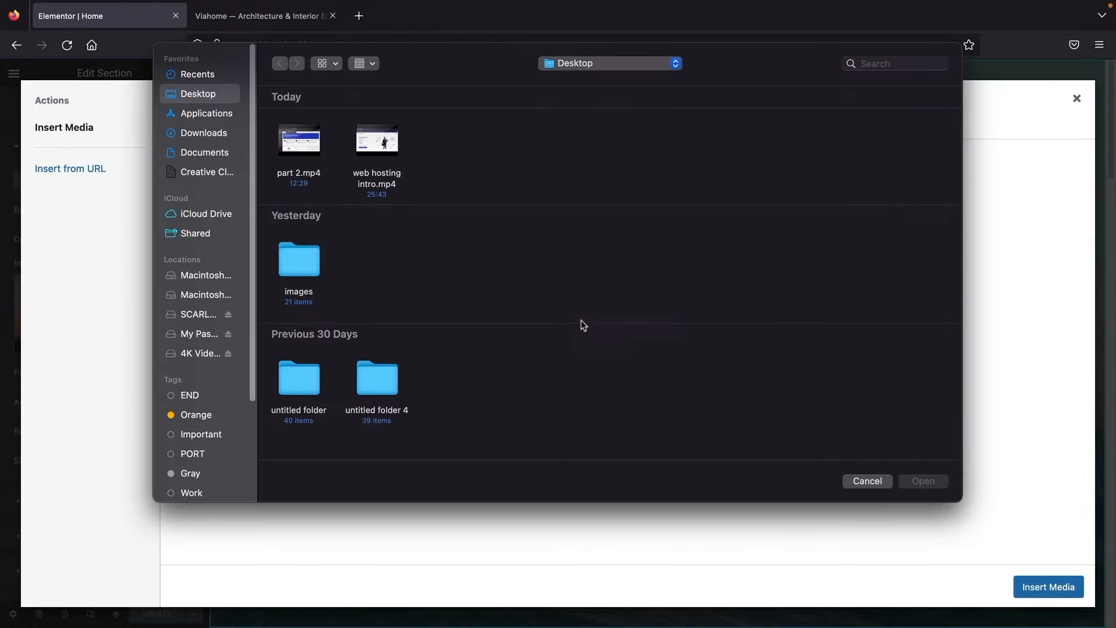
pyautogui.doubleClick(301, 260)
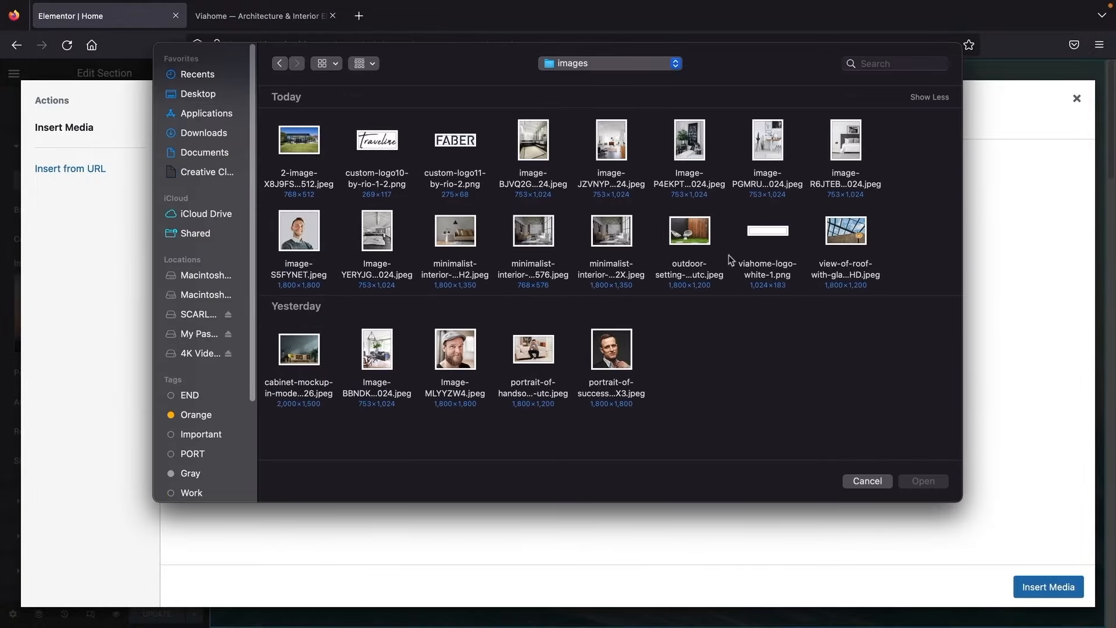
pyautogui.moveTo(915, 123); pyautogui.dragTo(290, 430)
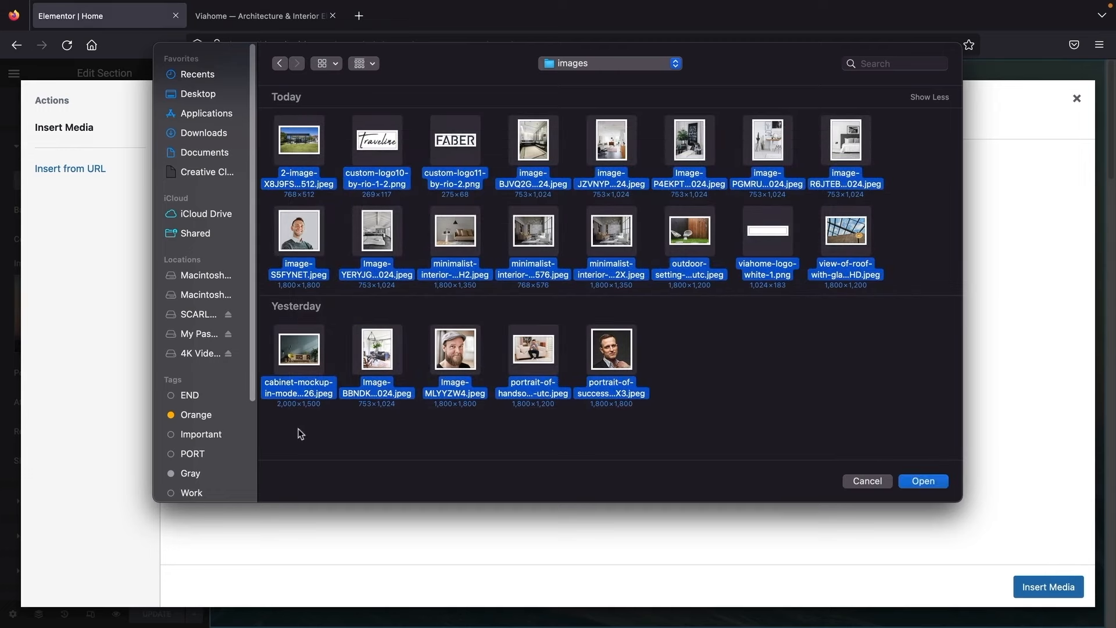
pyautogui.click(924, 482)
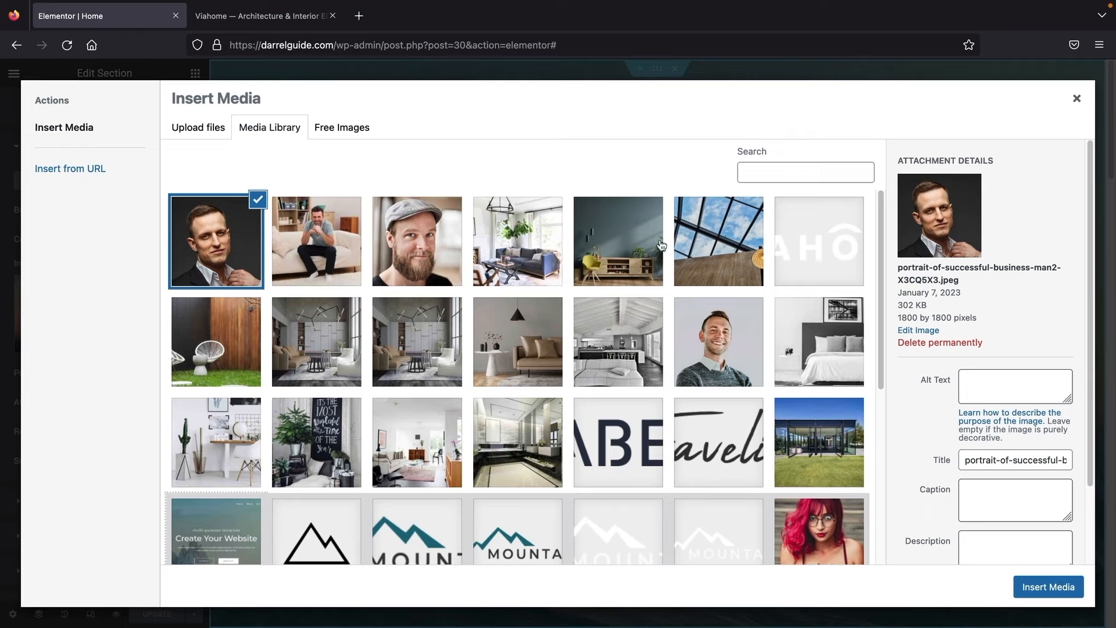
pyautogui.click(629, 242)
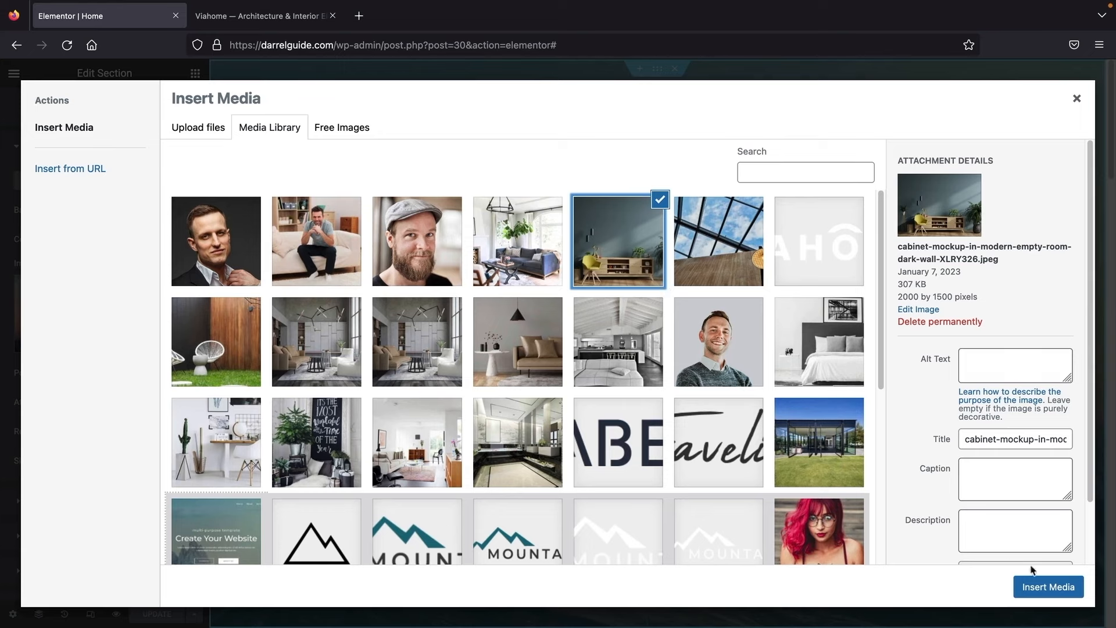
pyautogui.click(1049, 589)
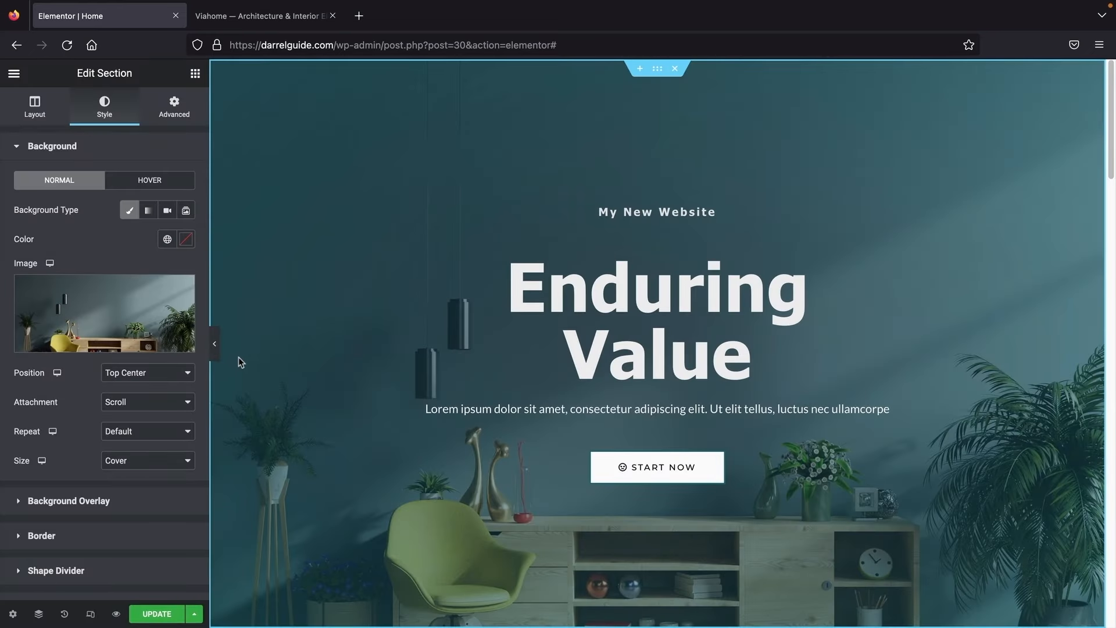
# Step: Set the hero background image position to Center Center
pyautogui.click(211, 342)
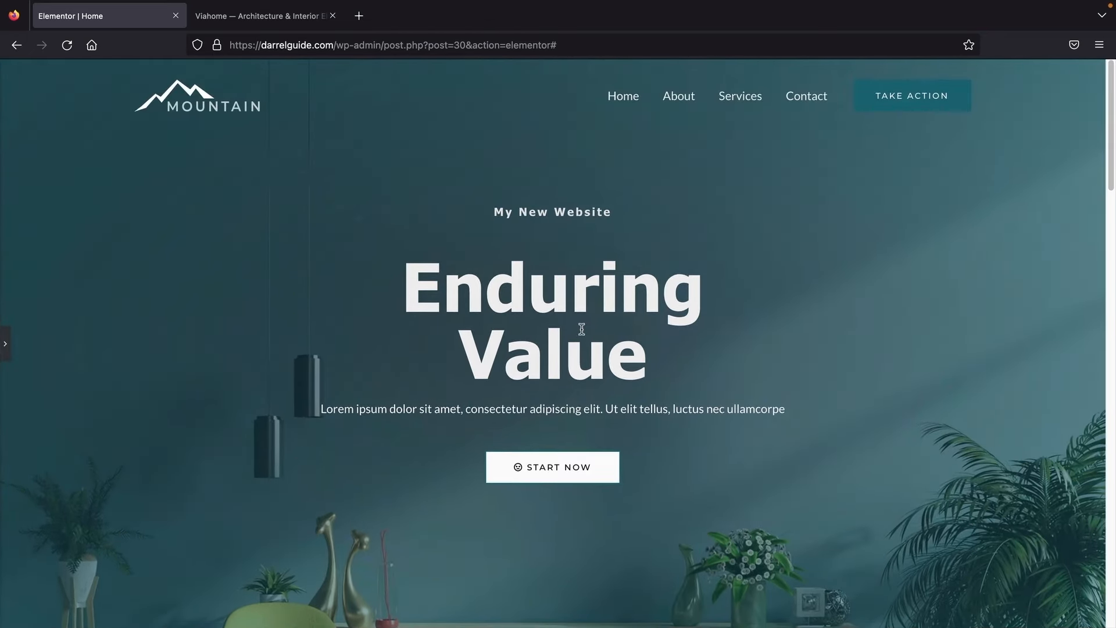
pyautogui.click(5, 343)
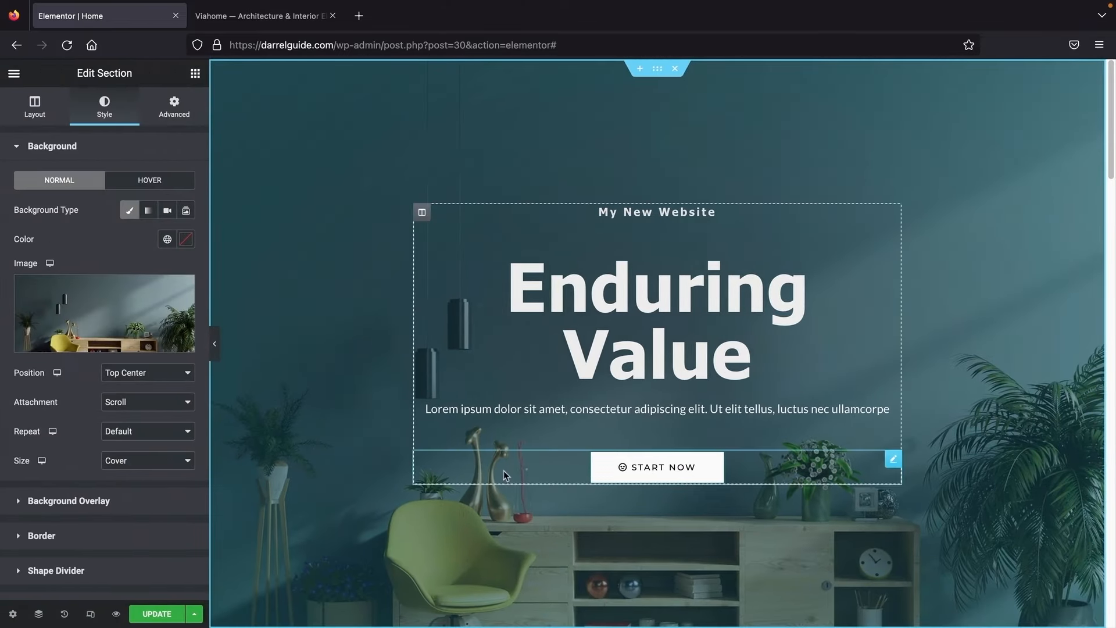
pyautogui.click(216, 348)
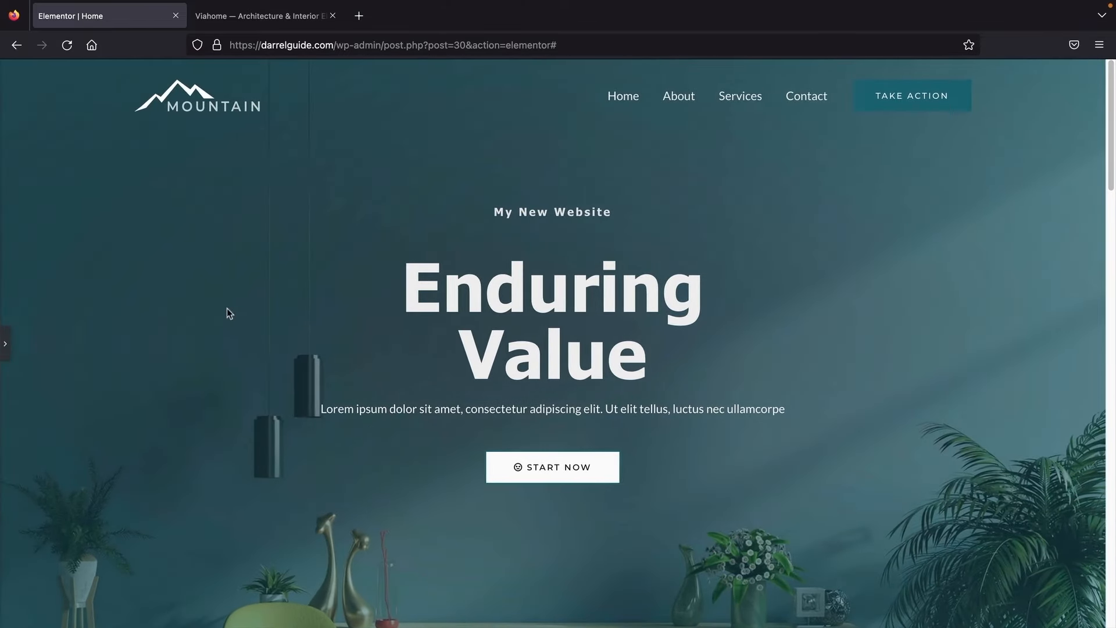
pyautogui.click(4, 343)
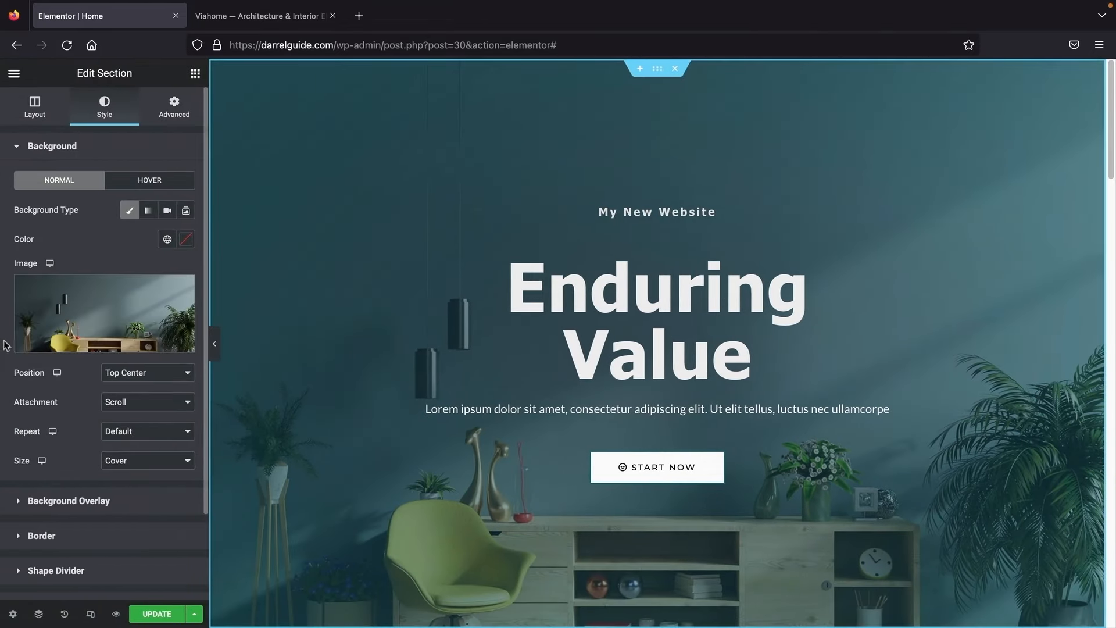
pyautogui.click(129, 374)
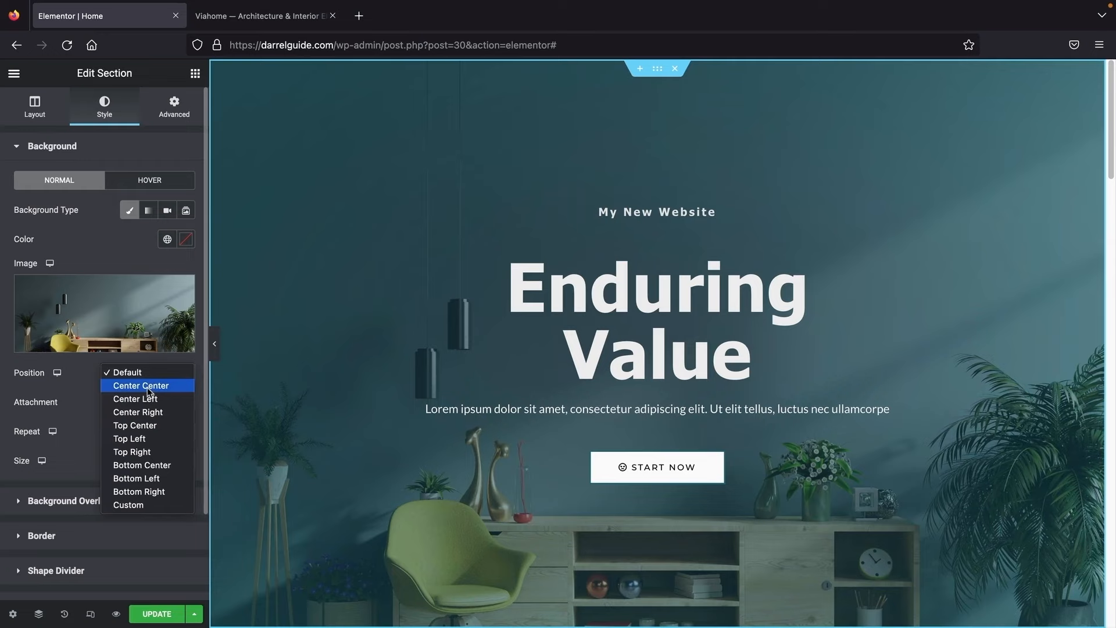
pyautogui.click(145, 390)
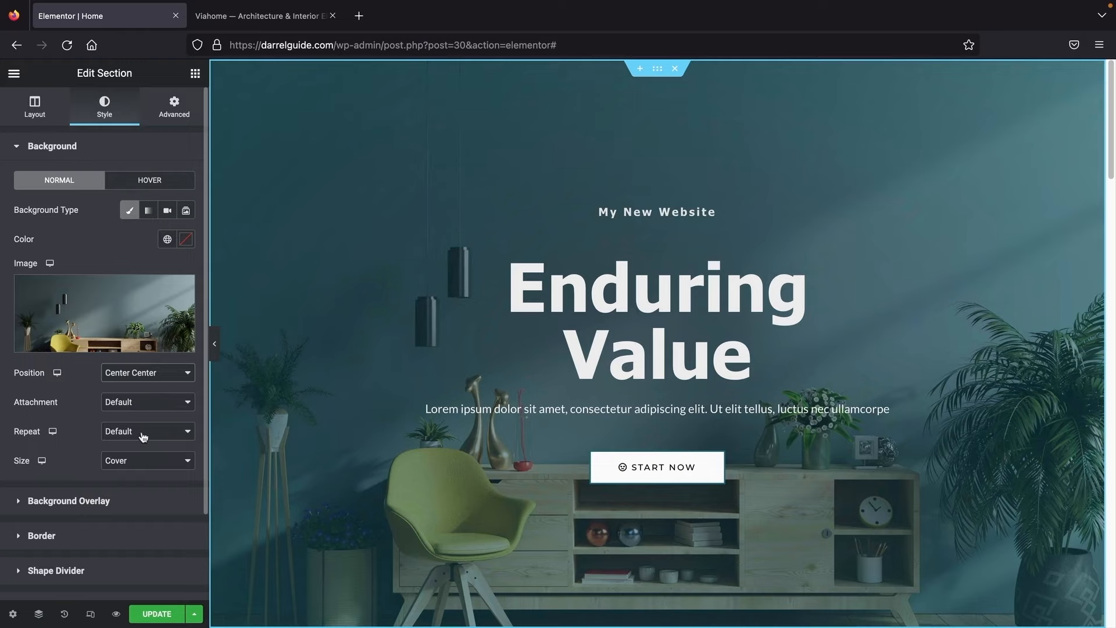
# Step: Preview the centred background at full width and compare it with the Viahome reference hero
pyautogui.click(217, 348)
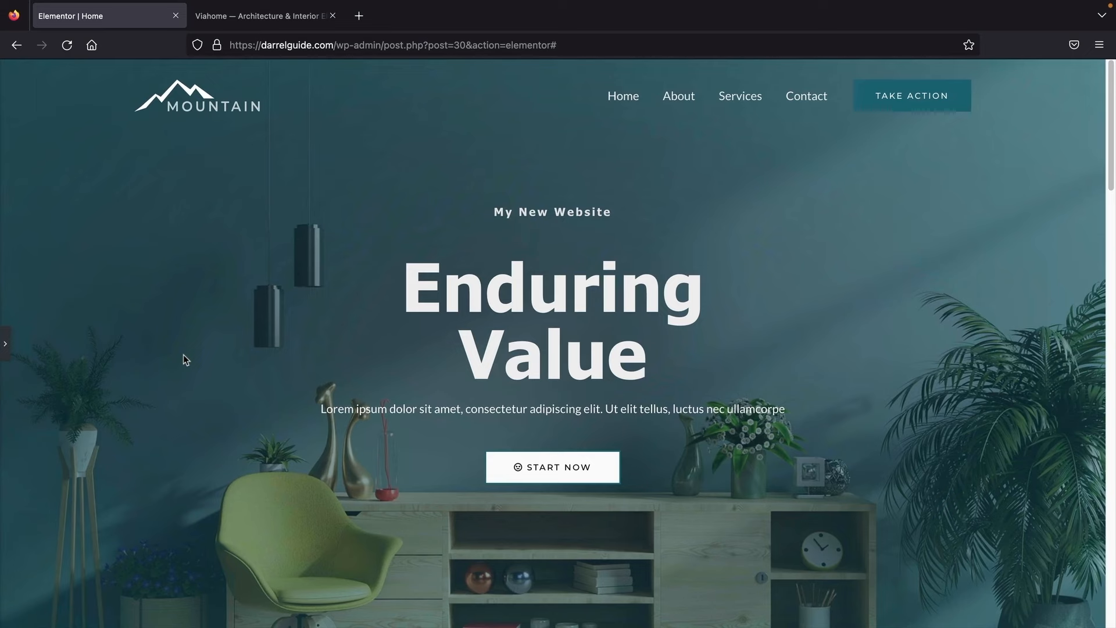
pyautogui.click(250, 21)
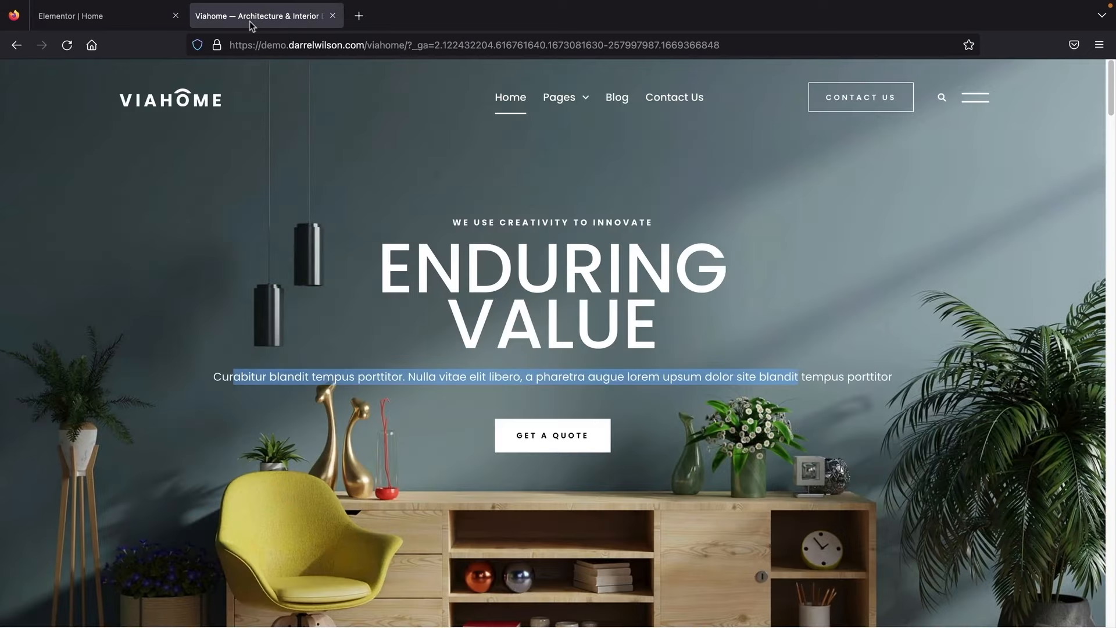
pyautogui.click(118, 23)
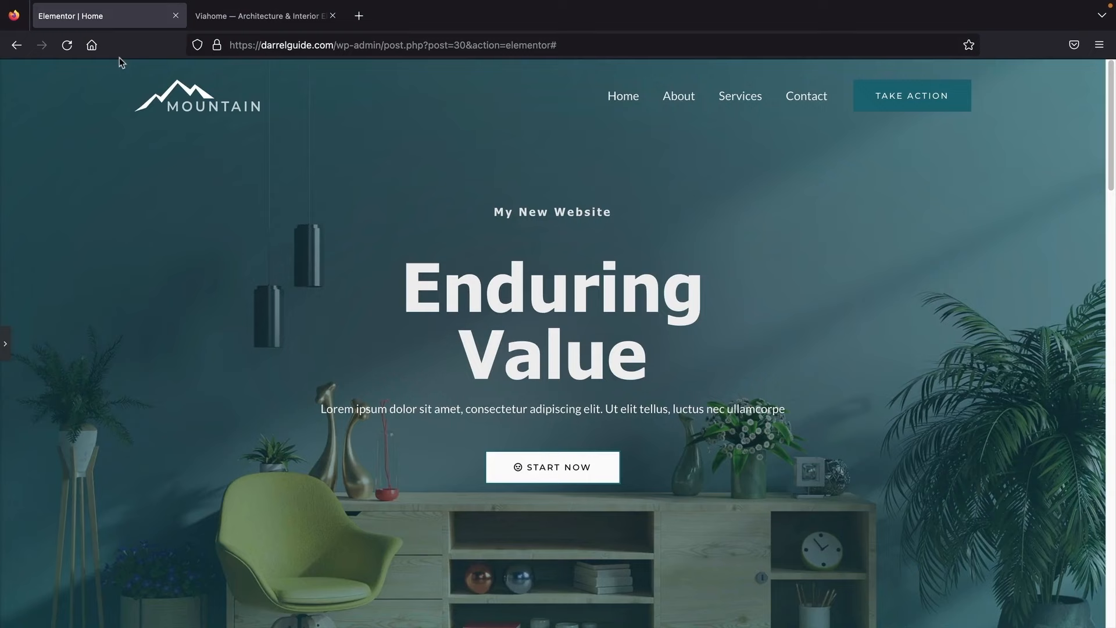
pyautogui.click(5, 343)
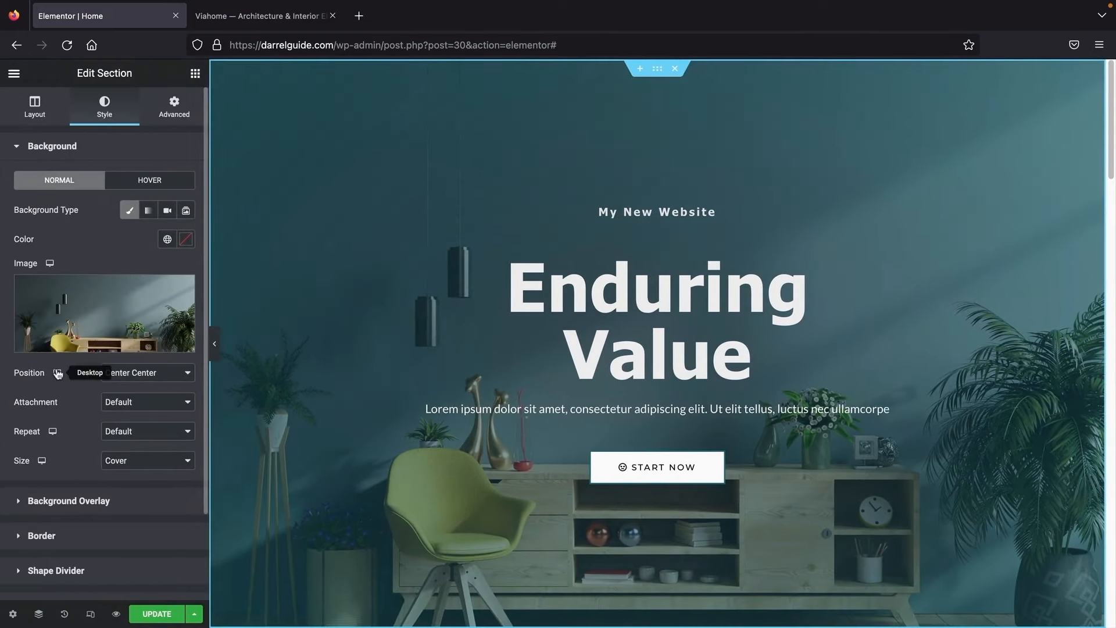
pyautogui.click(69, 502)
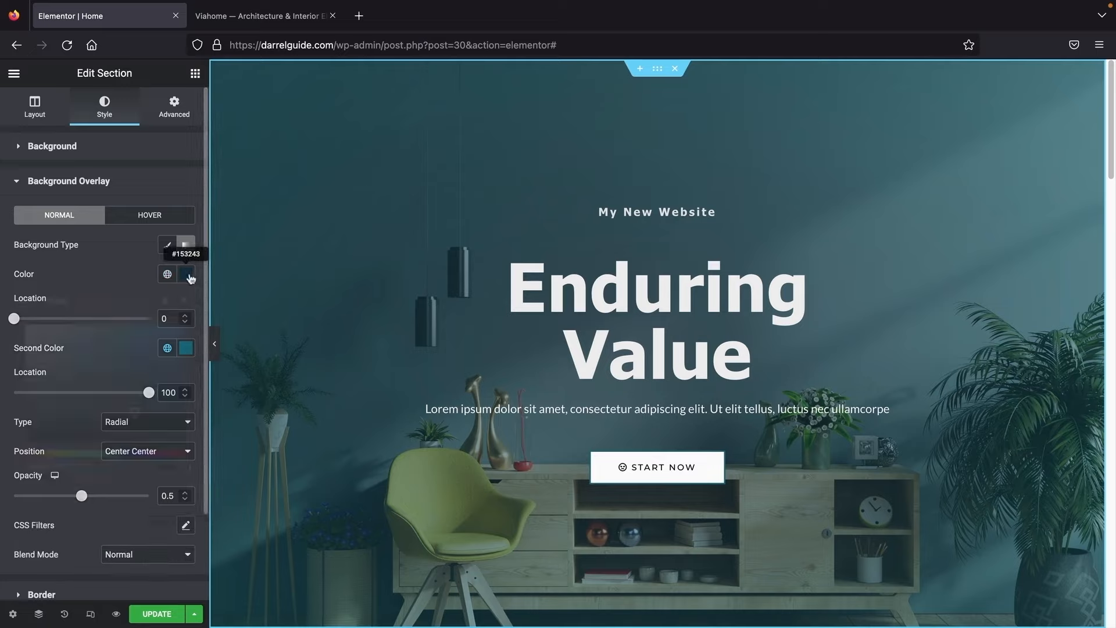
# Step: Make the overlay's first colour fully transparent and the second slightly transparent teal #1A6C7ADE
pyautogui.click(186, 274)
pyautogui.write('#079DF4')
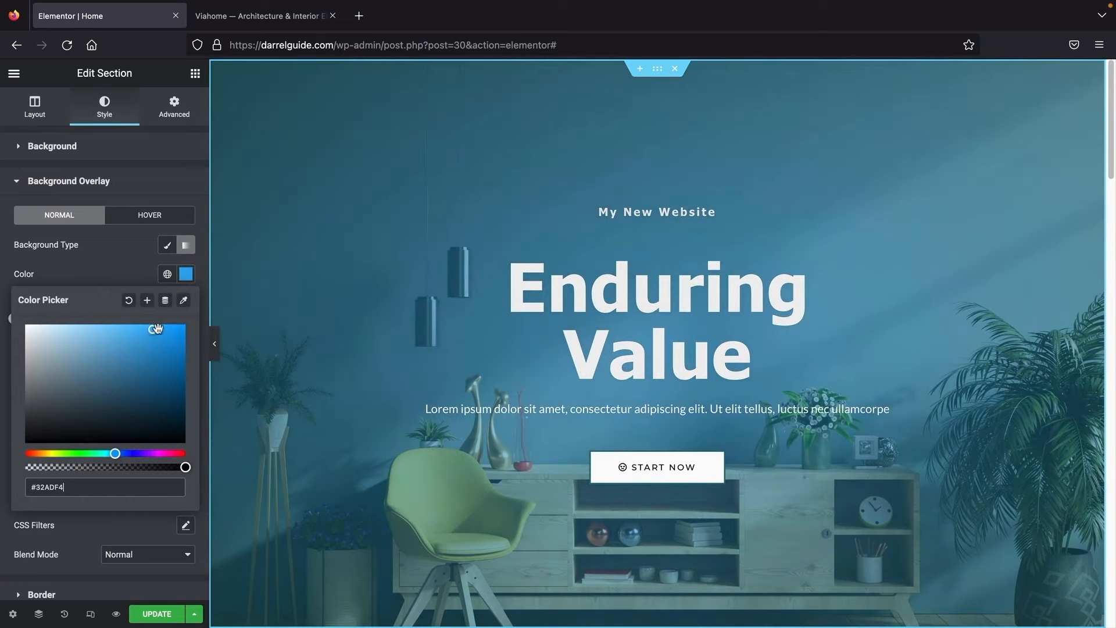
pyautogui.moveTo(164, 333); pyautogui.dragTo(144, 352)
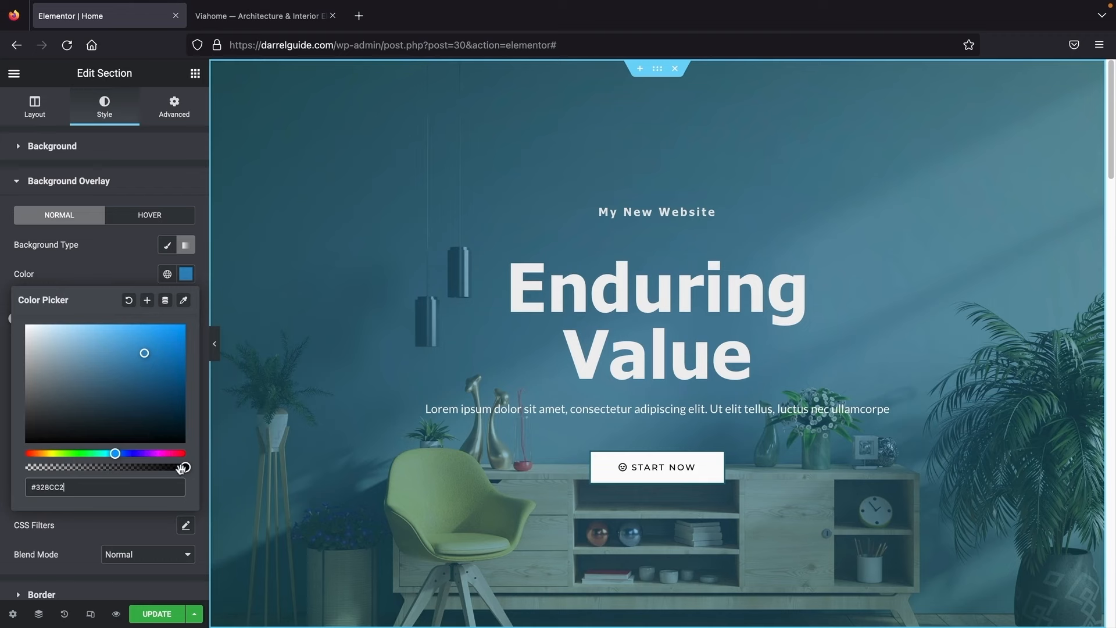
pyautogui.moveTo(181, 468); pyautogui.dragTo(25, 468)
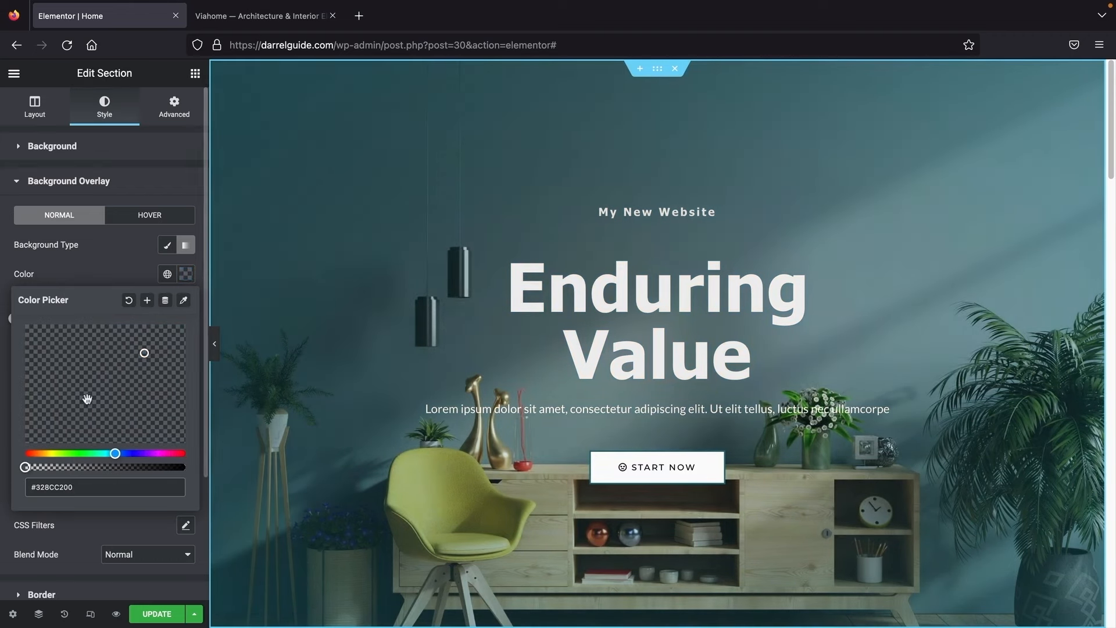
pyautogui.click(129, 266)
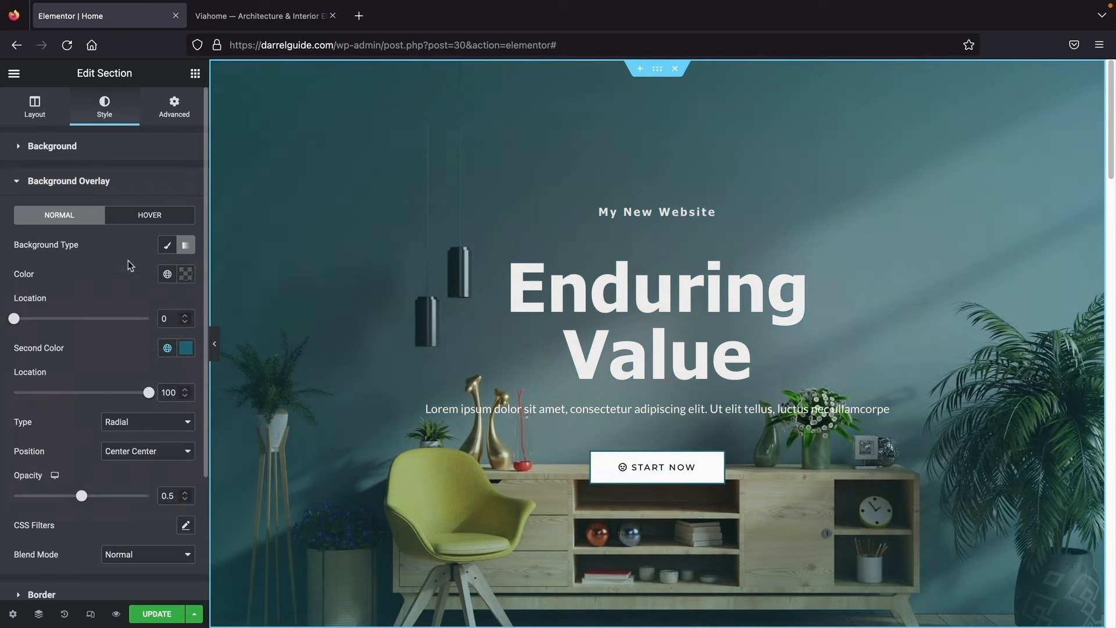
pyautogui.click(186, 348)
pyautogui.moveTo(182, 541); pyautogui.dragTo(141, 541)
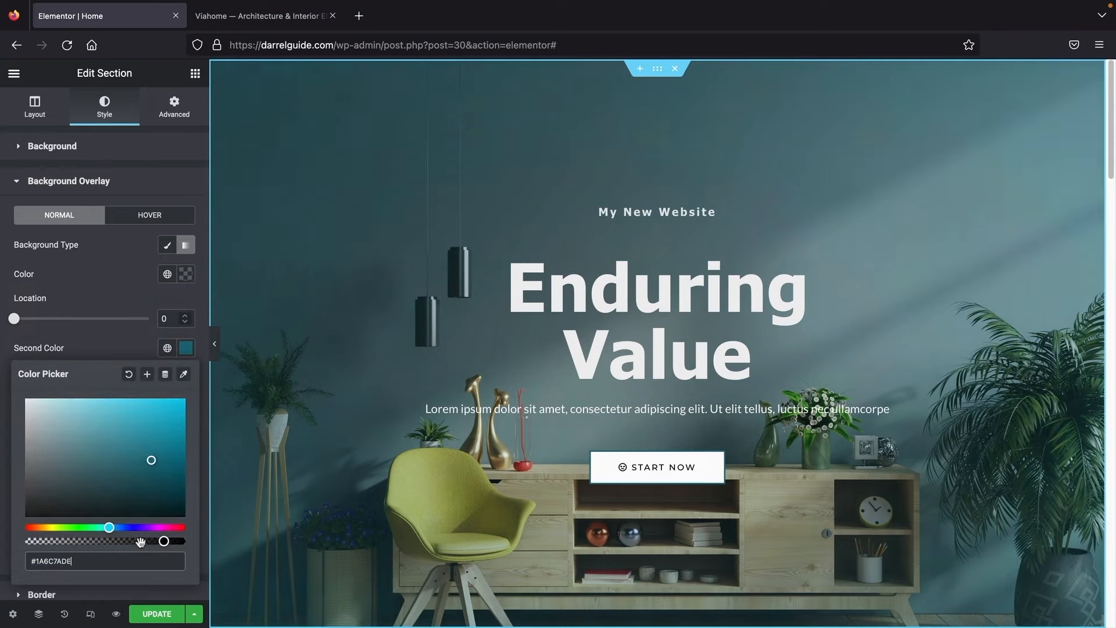
pyautogui.click(214, 337)
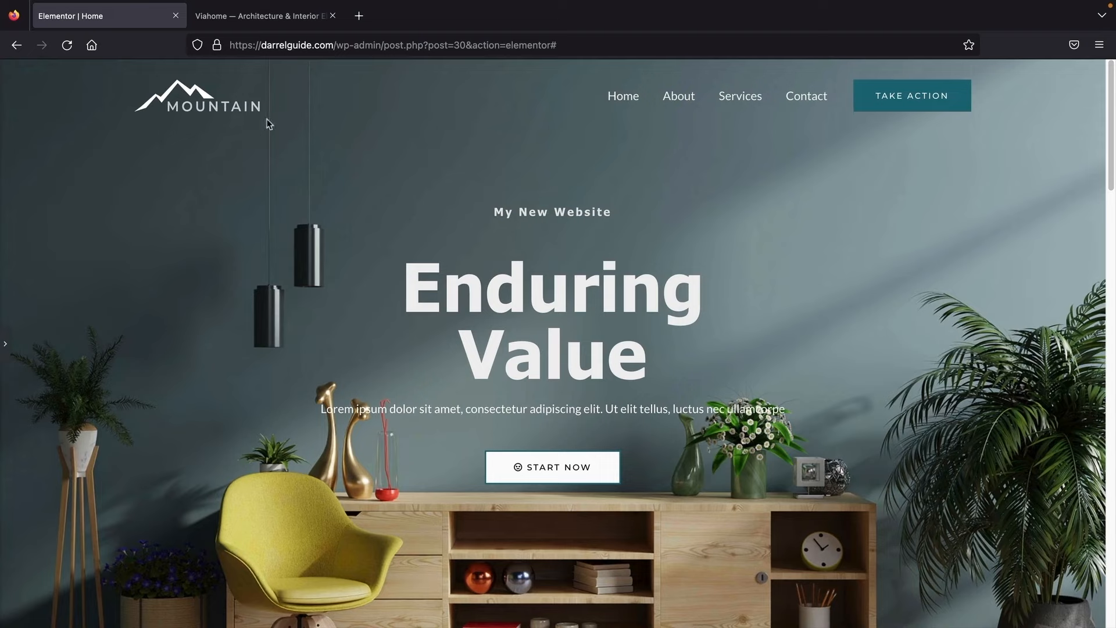
# Step: Check the Viahome Our Idea section, then scroll the editor down to the service image cards
pyautogui.click(268, 17)
pyautogui.scroll(-7, 382, 270)
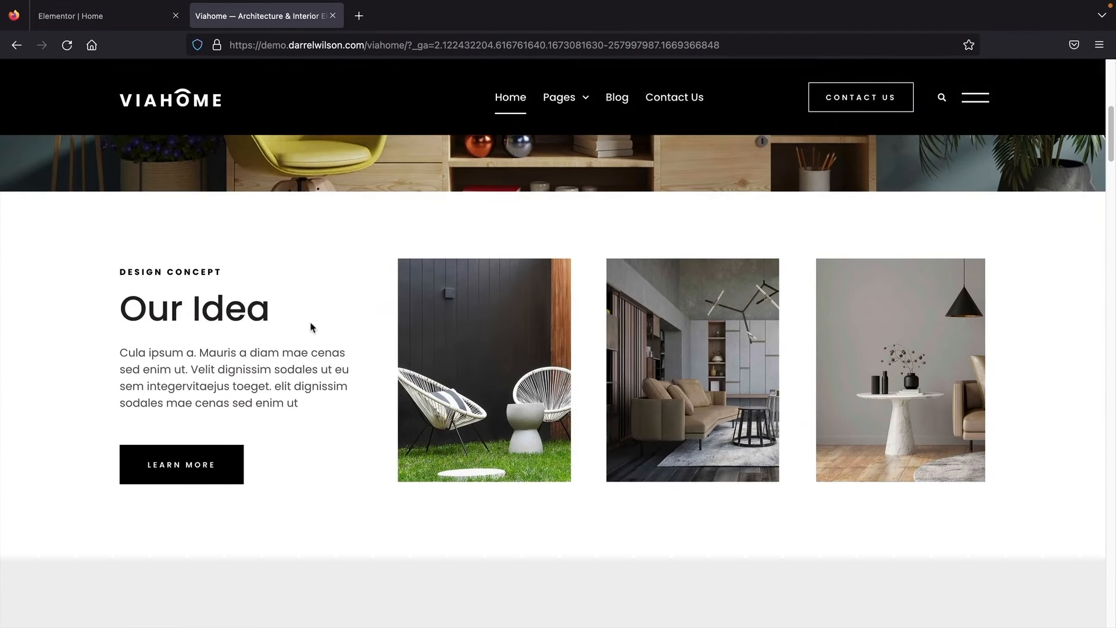
pyautogui.moveTo(204, 279); pyautogui.dragTo(217, 343)
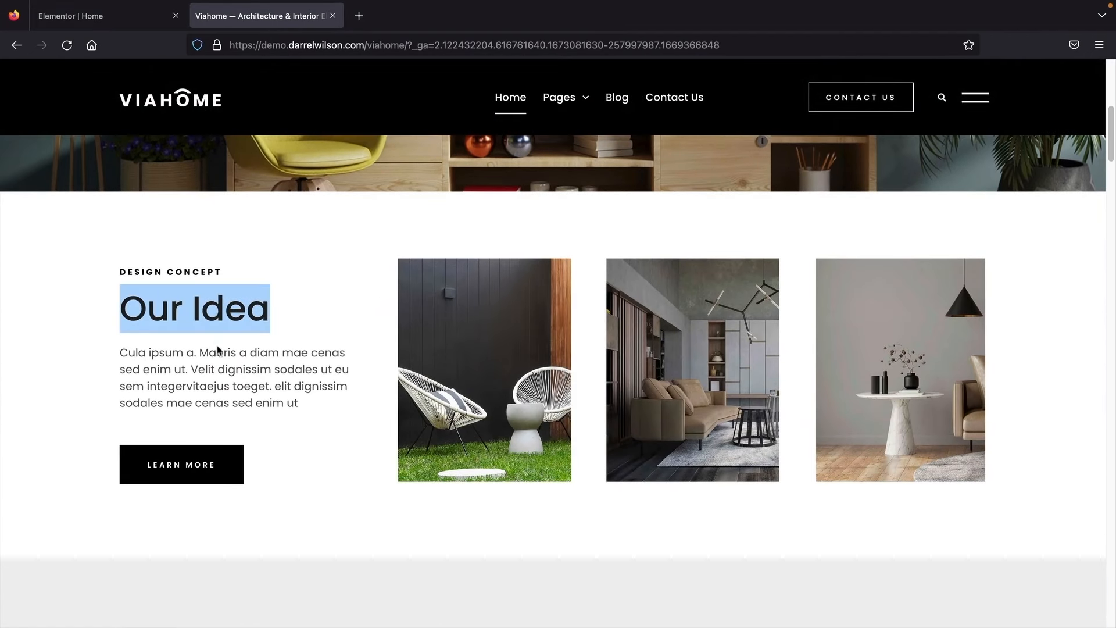
pyautogui.click(500, 371)
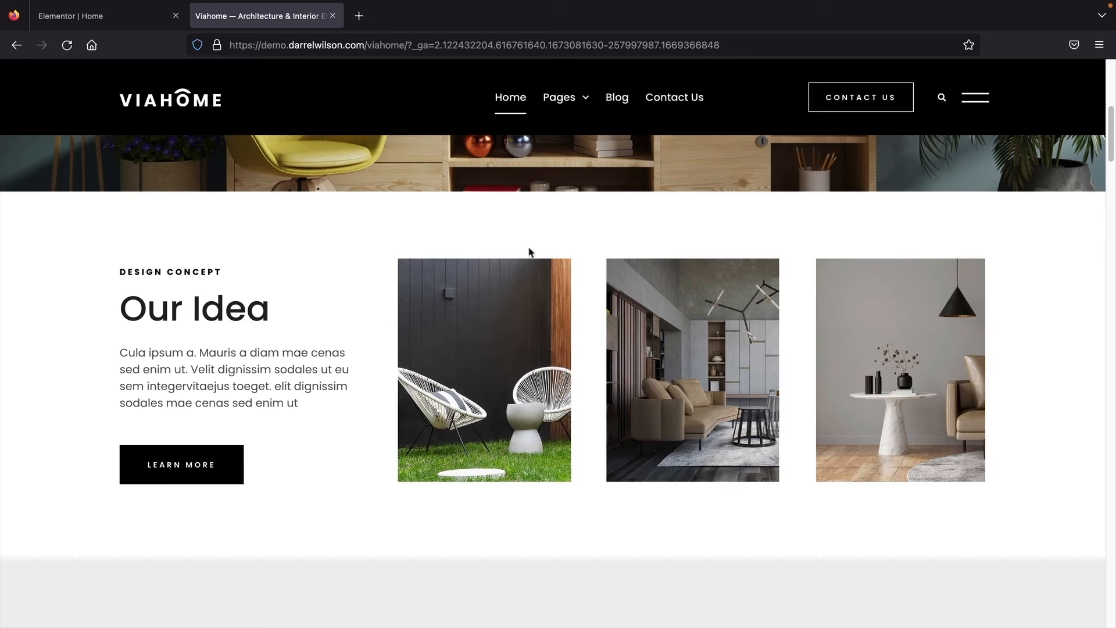
pyautogui.click(111, 16)
pyautogui.scroll(-6, 360, 347)
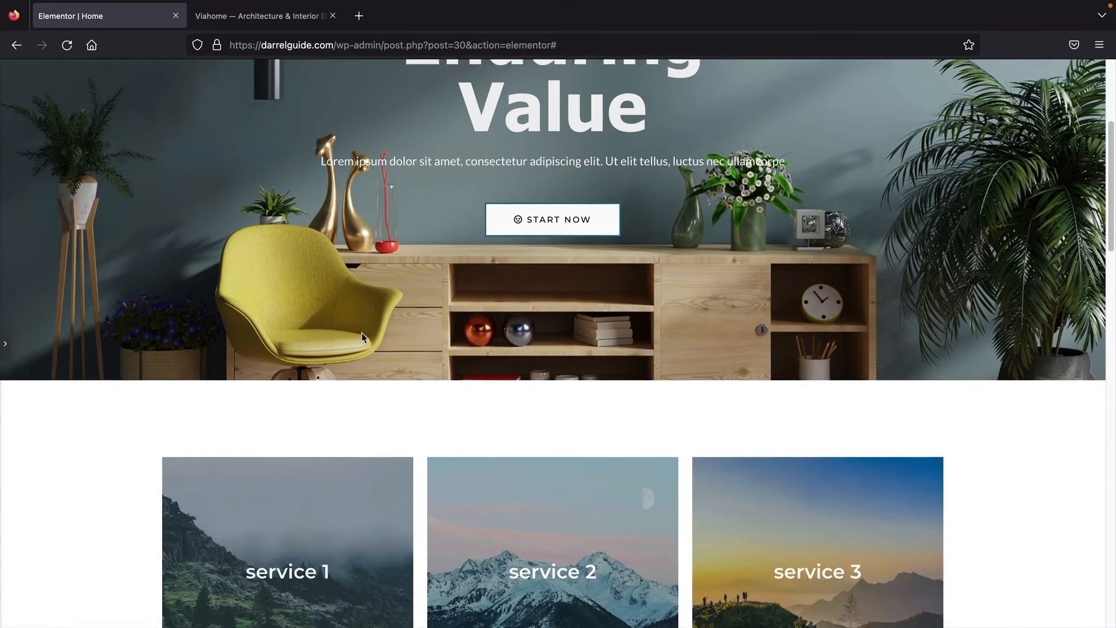
pyautogui.scroll(-2, 357, 329)
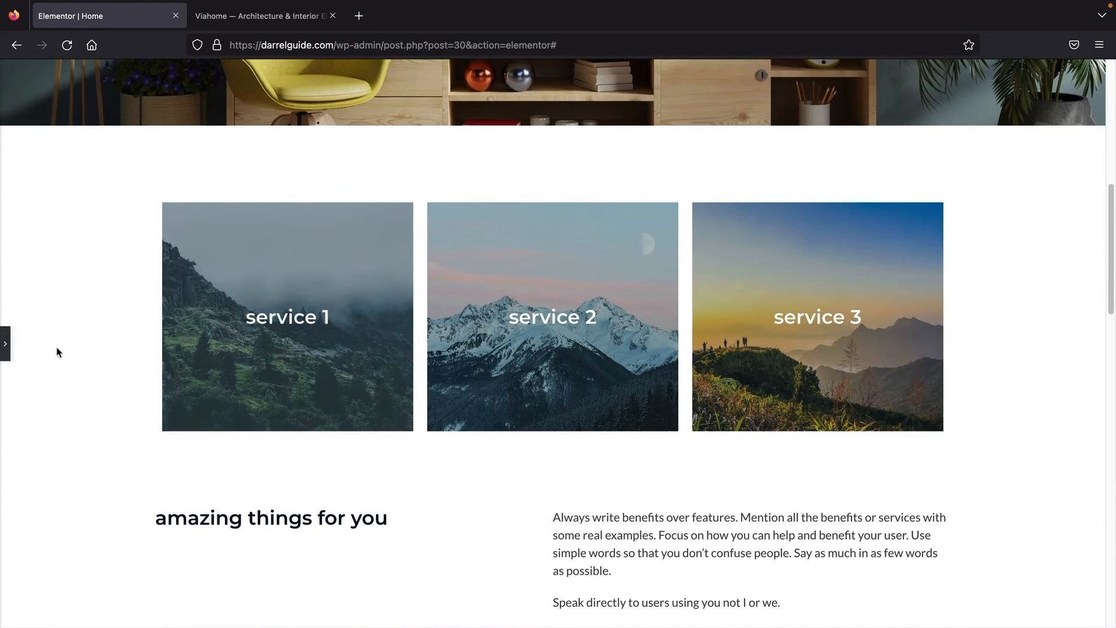
pyautogui.click(5, 349)
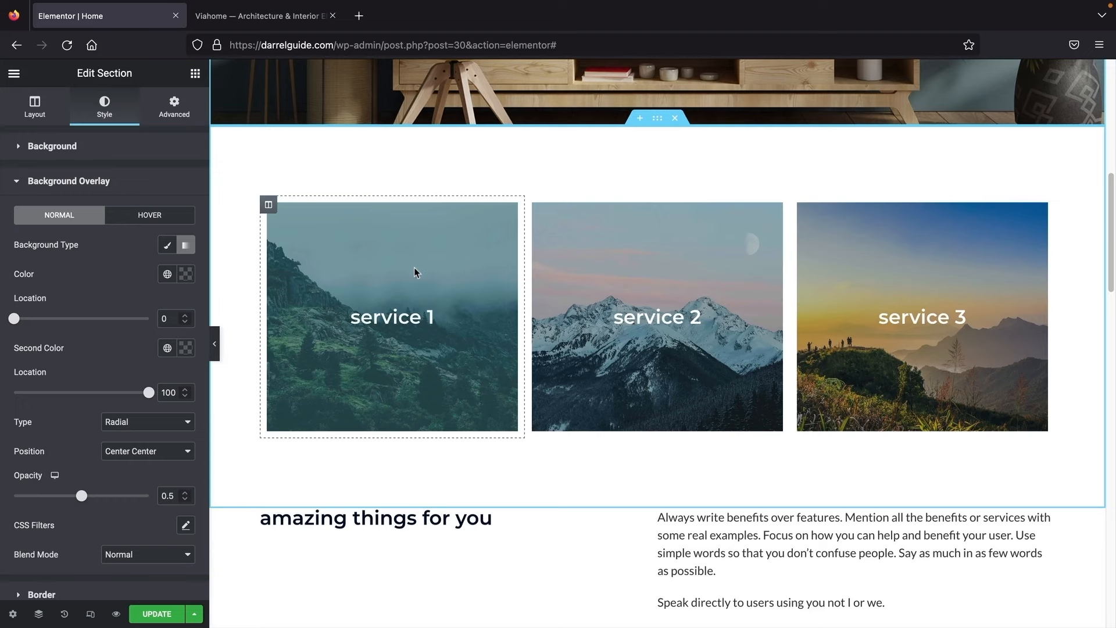
# Step: Delete the service 1, 2 and 3 image columns below the hero
pyautogui.rightClick(343, 249)
pyautogui.click(393, 480)
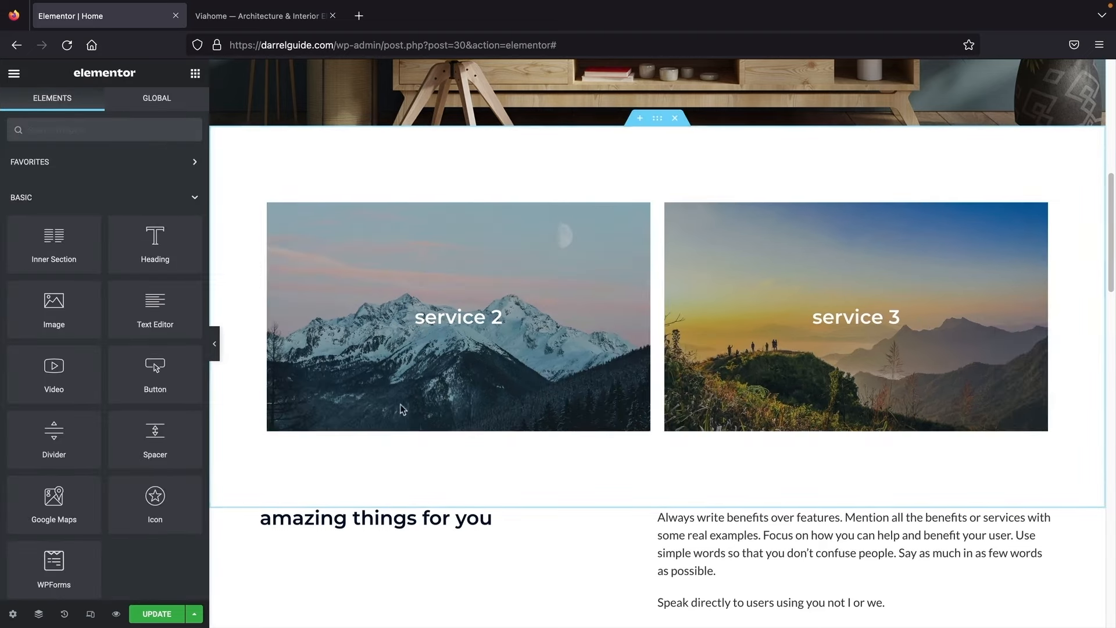
pyautogui.rightClick(417, 294)
pyautogui.rightClick(415, 283)
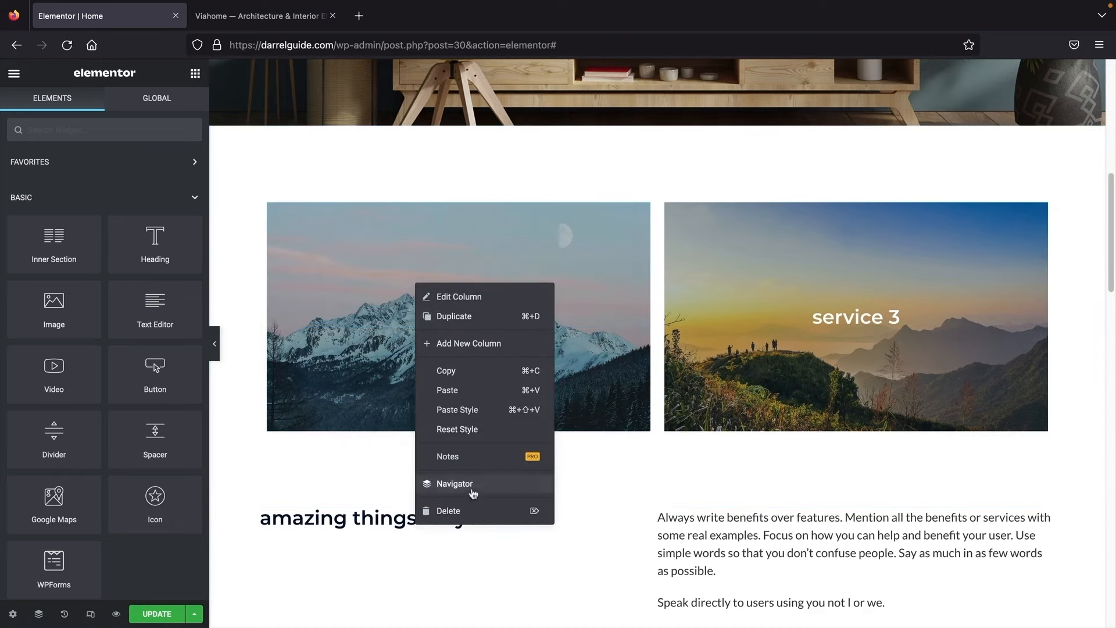
pyautogui.click(472, 511)
pyautogui.rightClick(433, 236)
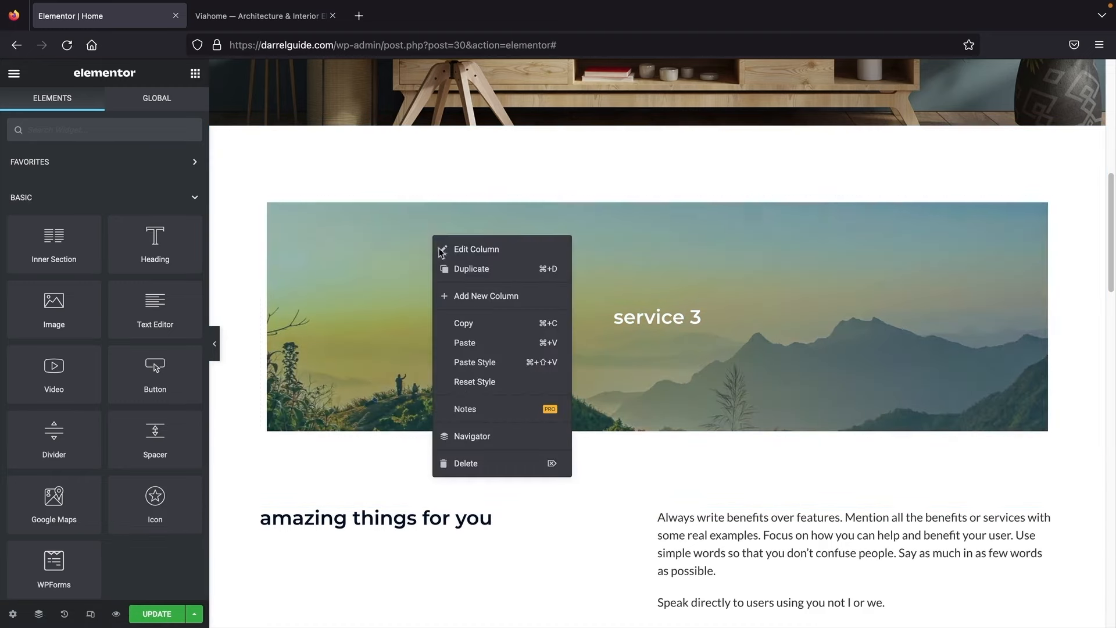
pyautogui.click(485, 462)
pyautogui.scroll(1, 640, 302)
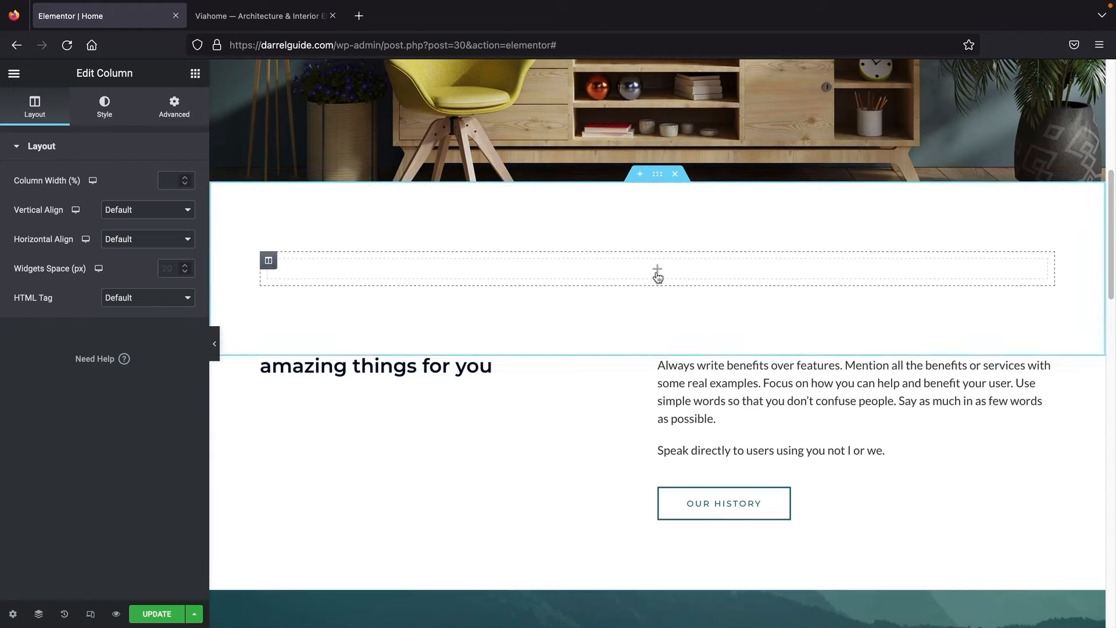
# Step: Add a two-column inner section and duplicate its left column twice to get four columns
pyautogui.click(195, 74)
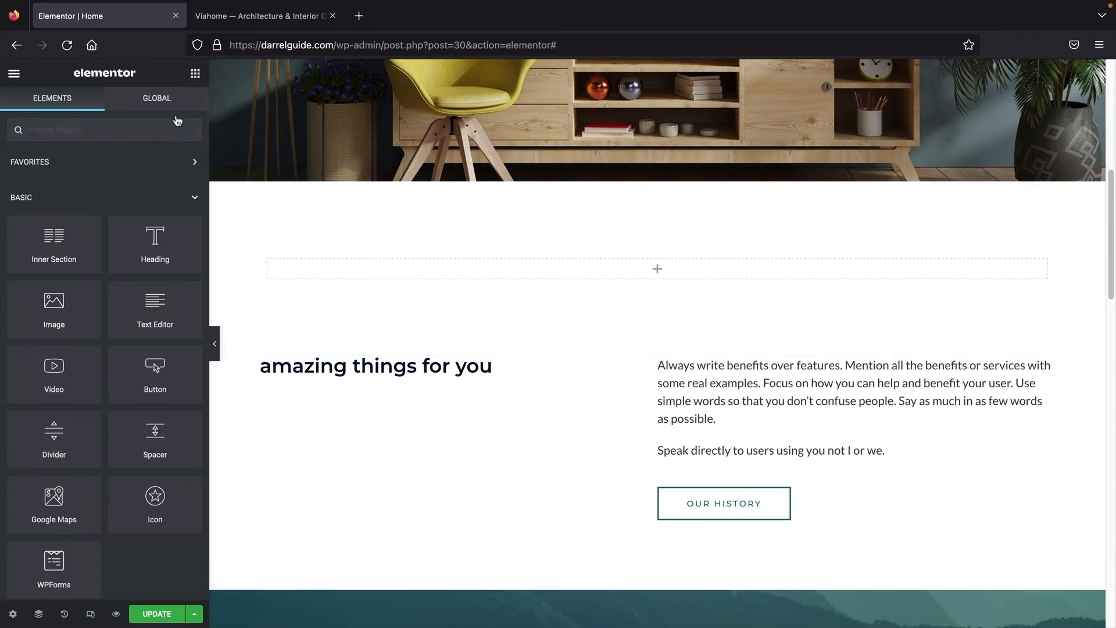
pyautogui.moveTo(46, 251); pyautogui.dragTo(509, 281)
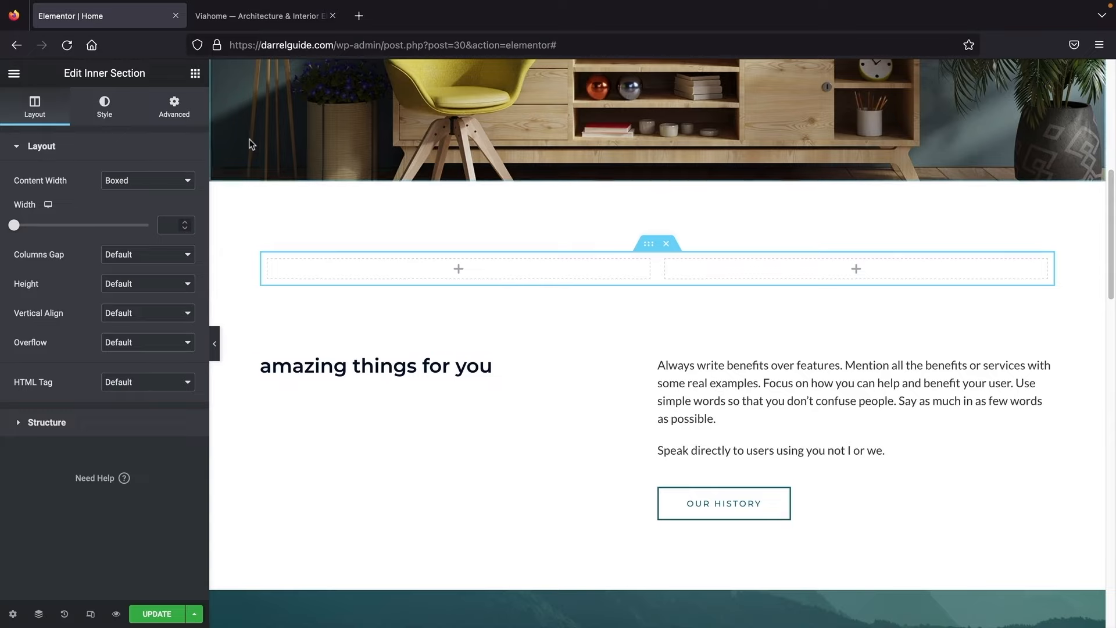
pyautogui.rightClick(454, 273)
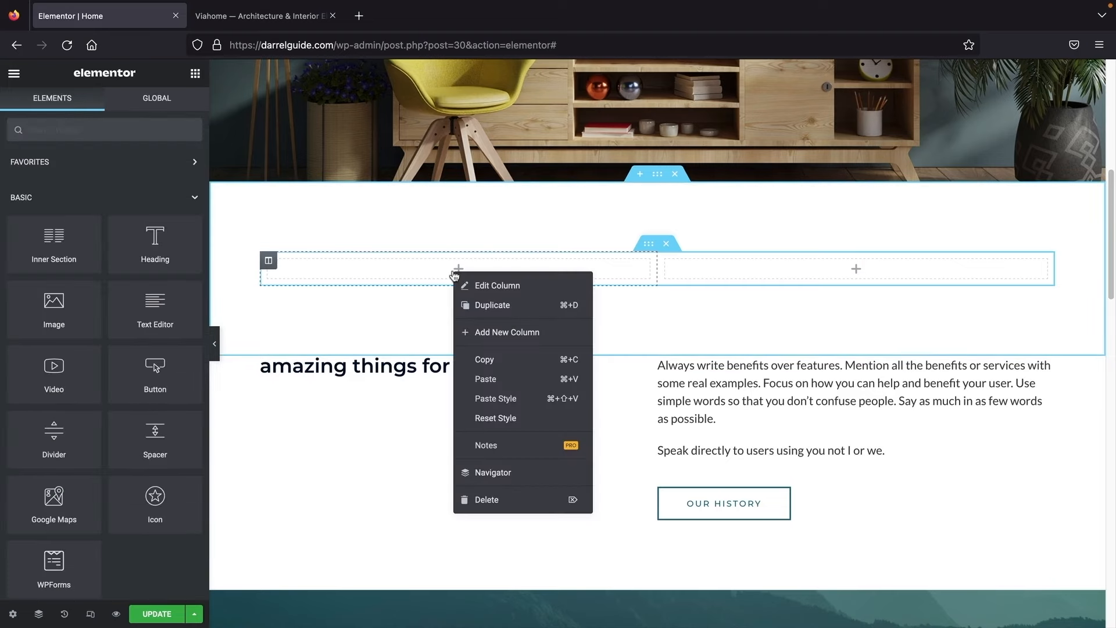
pyautogui.click(469, 305)
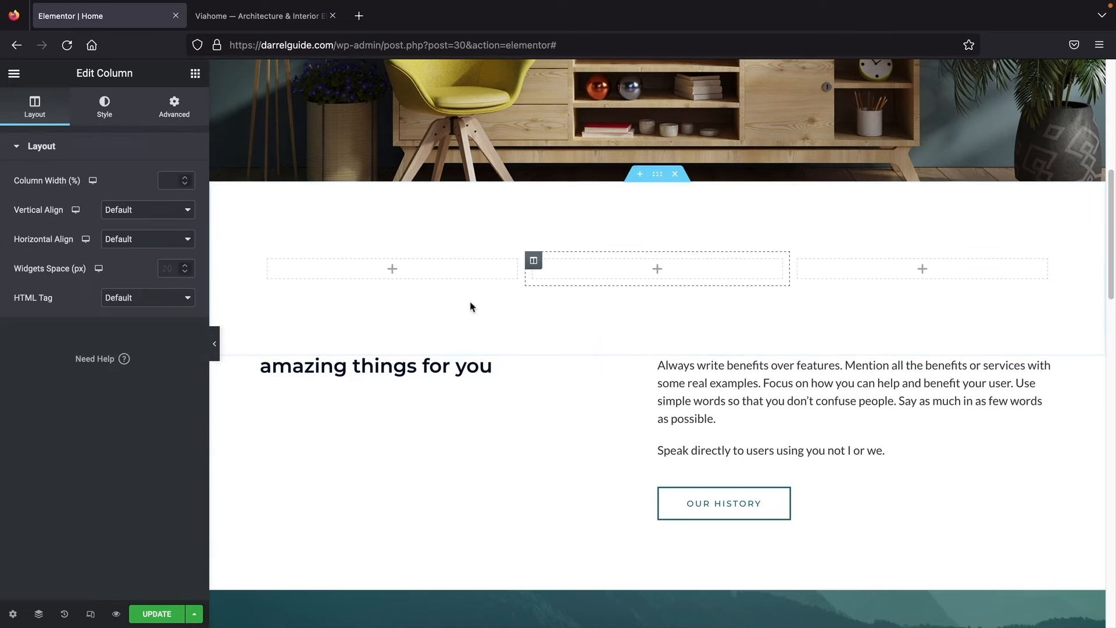
pyautogui.rightClick(396, 272)
pyautogui.click(410, 302)
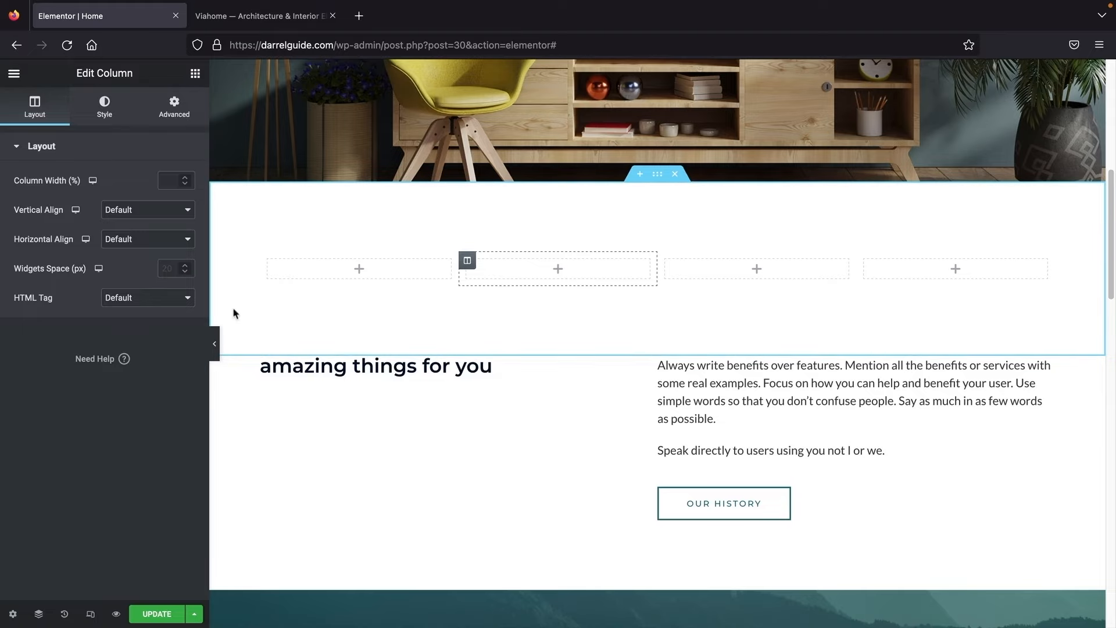
pyautogui.click(214, 343)
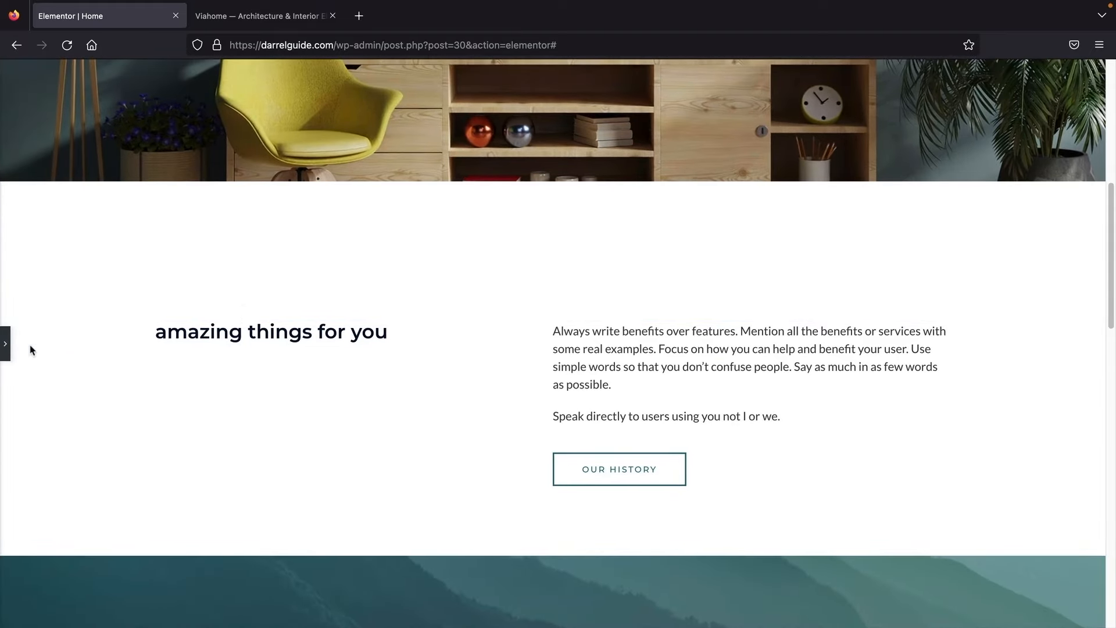
pyautogui.click(5, 346)
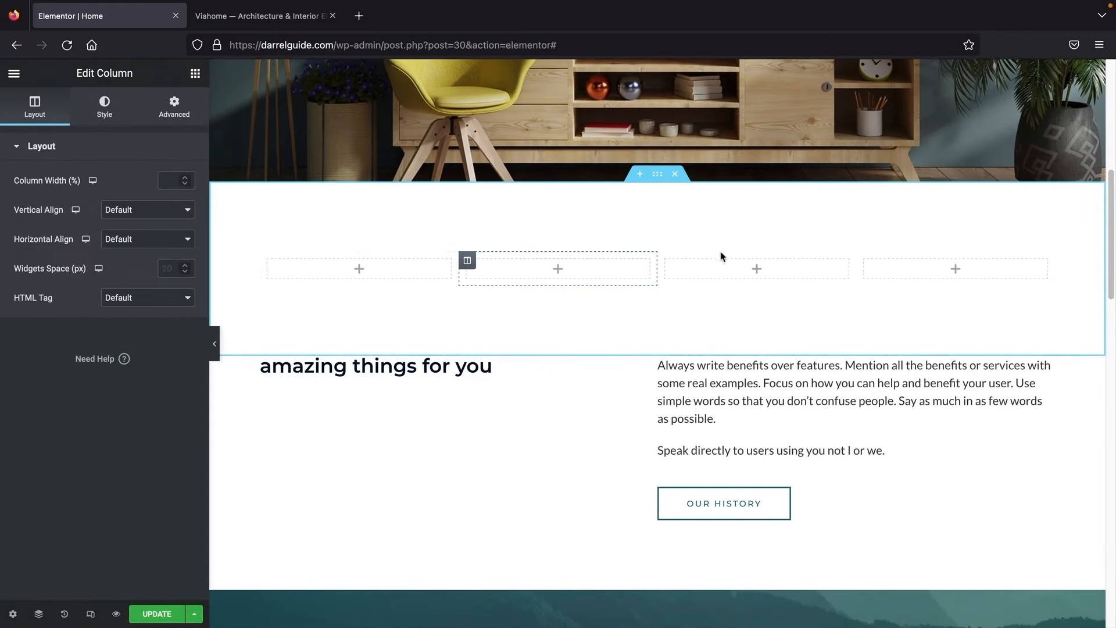
# Step: Review the DESIGN CONCEPT label and Our Idea paragraph on the Viahome demo
pyautogui.click(195, 73)
pyautogui.click(259, 16)
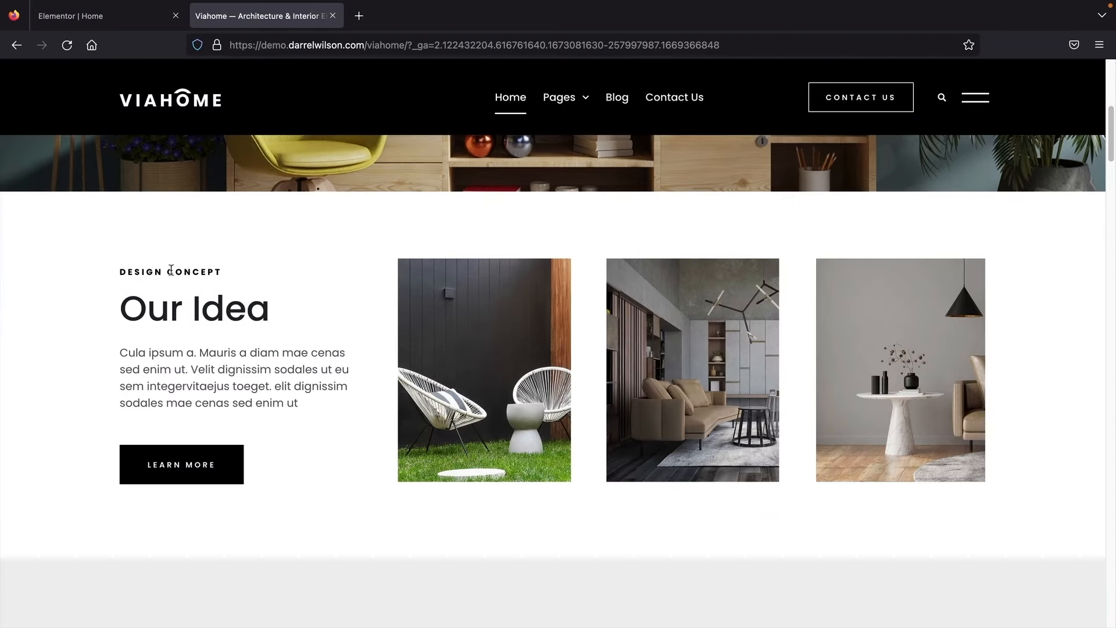
pyautogui.moveTo(155, 272); pyautogui.dragTo(235, 277)
pyautogui.moveTo(195, 352); pyautogui.dragTo(258, 393)
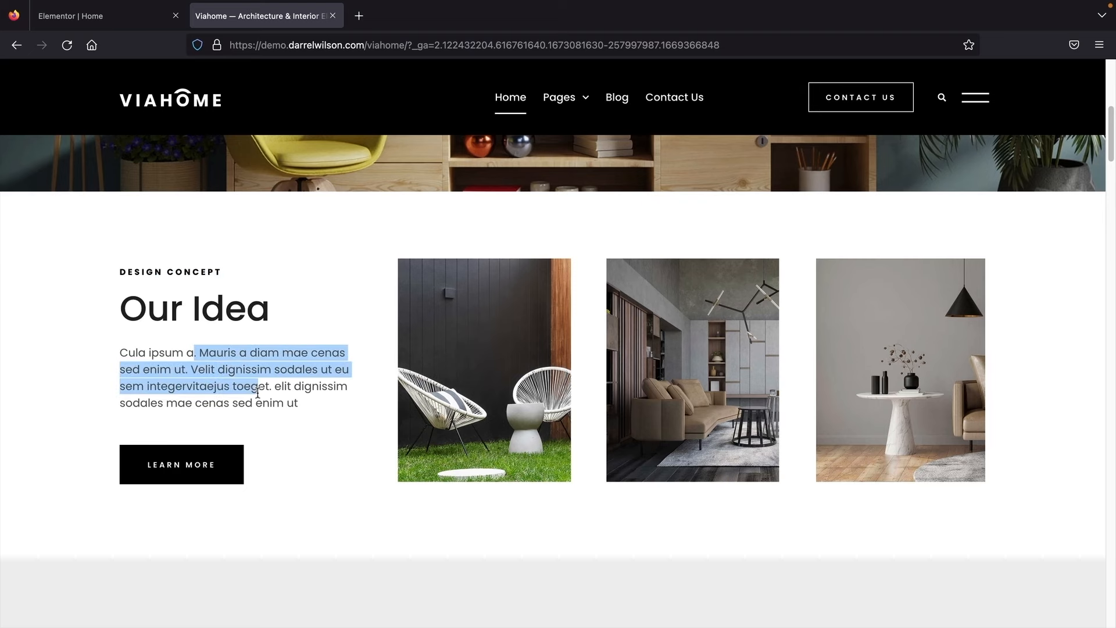
pyautogui.click(123, 21)
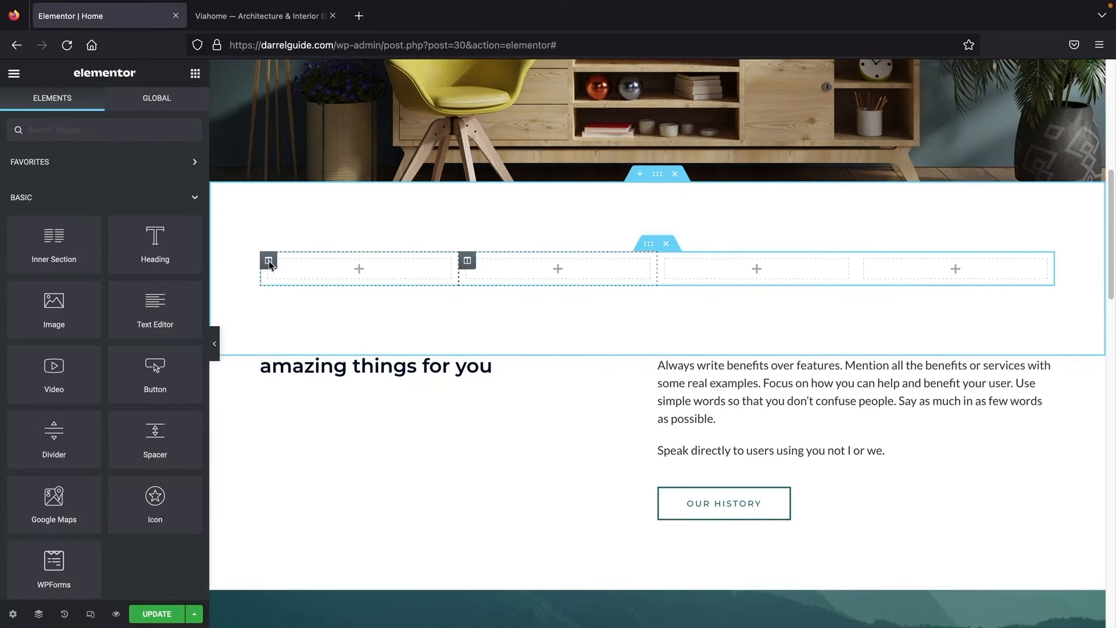
# Step: Add Text Editor, Heading, Text Editor and Button widgets to the first column, in order
pyautogui.moveTo(155, 308); pyautogui.dragTo(319, 272)
pyautogui.click(196, 72)
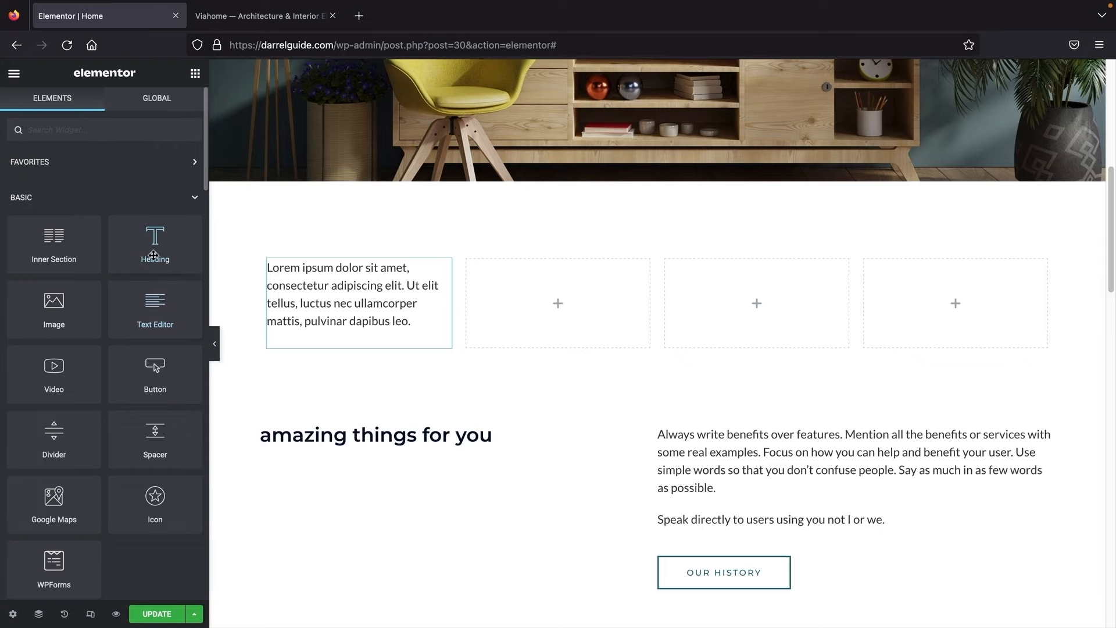
pyautogui.moveTo(152, 256); pyautogui.dragTo(309, 324)
pyautogui.click(195, 73)
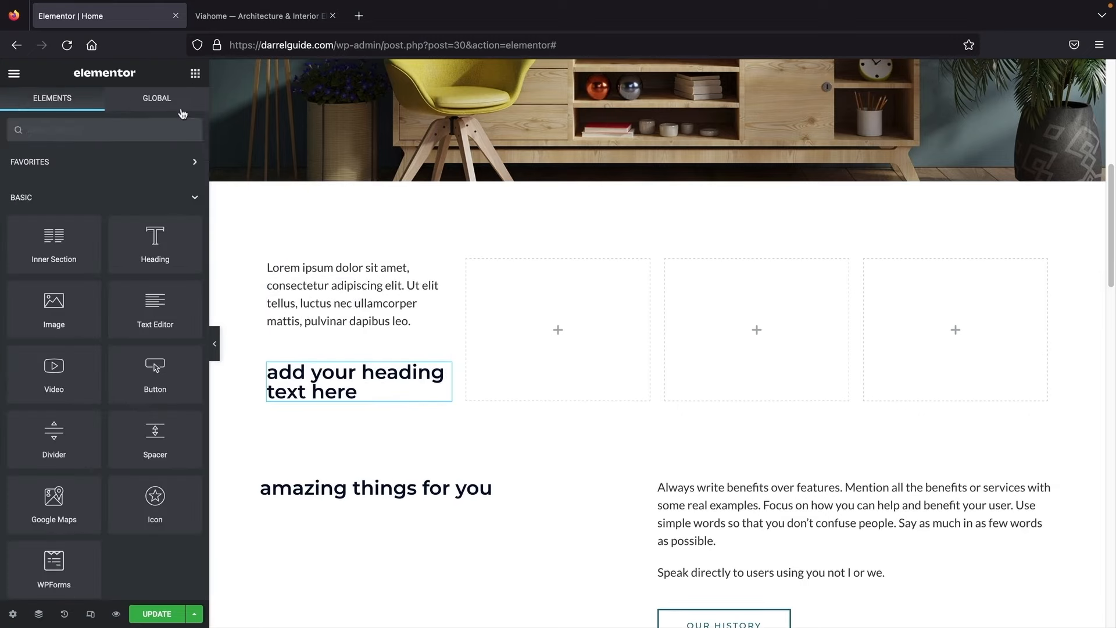
pyautogui.moveTo(155, 308); pyautogui.dragTo(311, 401)
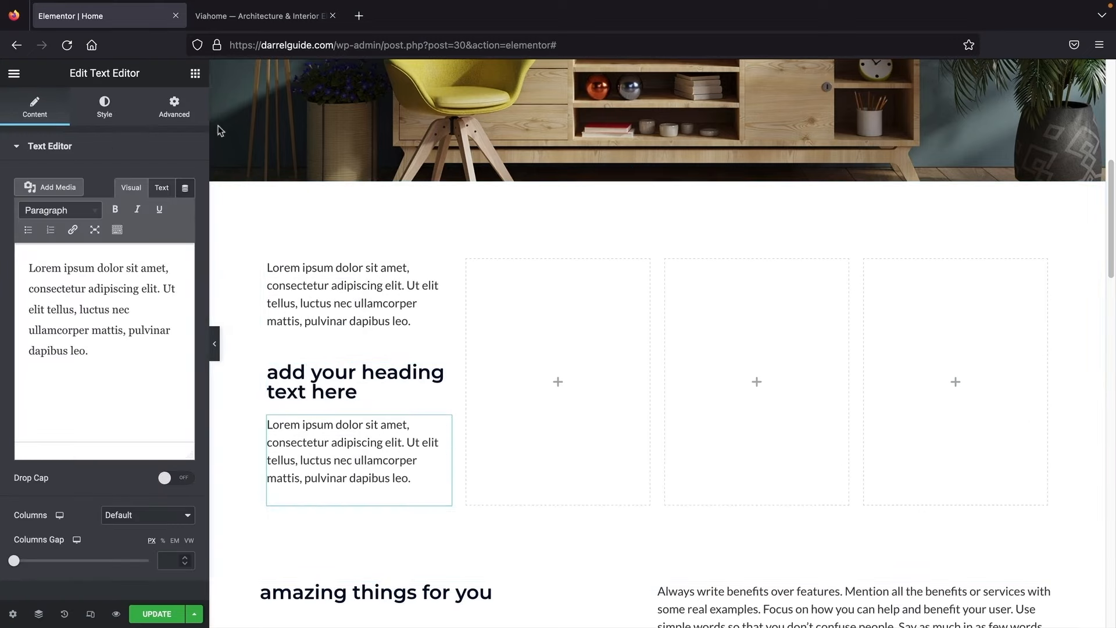
pyautogui.click(196, 73)
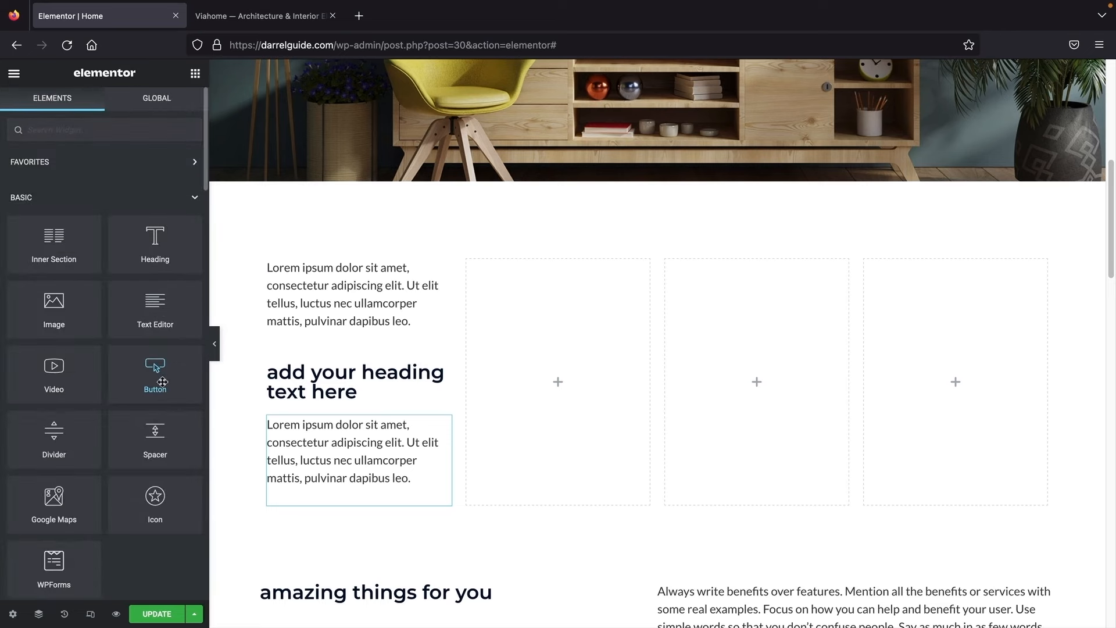
pyautogui.moveTo(157, 379); pyautogui.dragTo(343, 478)
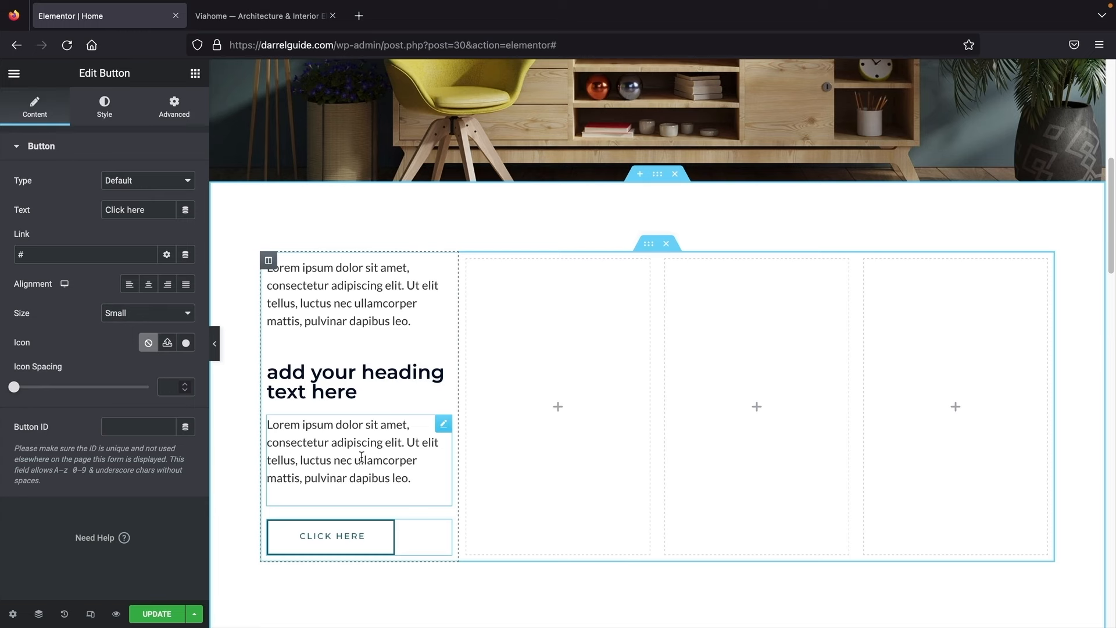
pyautogui.scroll(3, 361, 457)
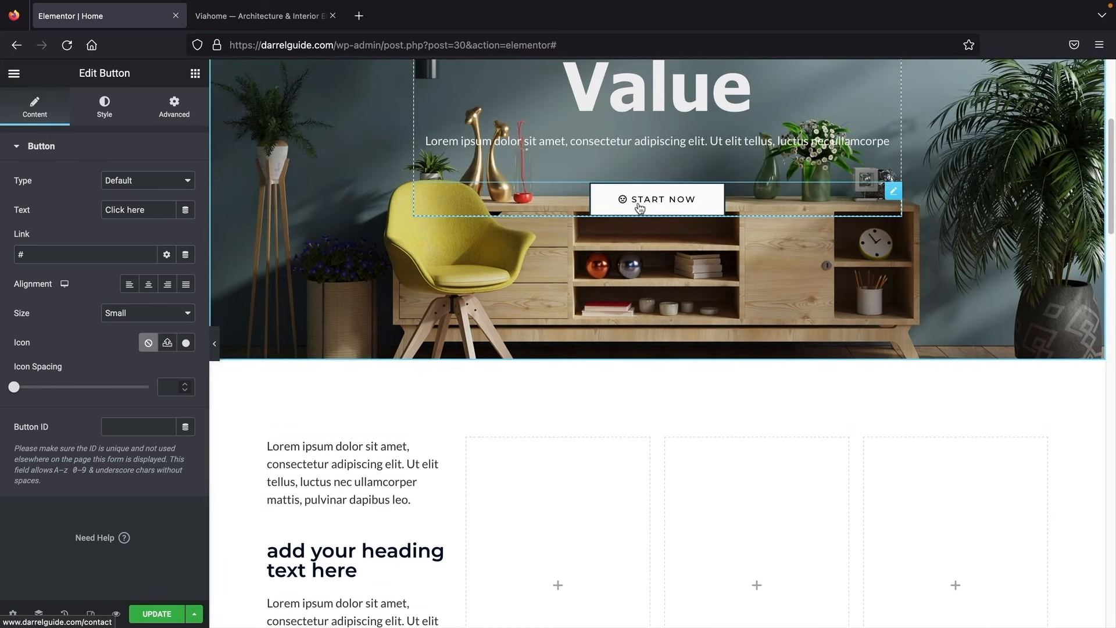
pyautogui.scroll(-5, 448, 190)
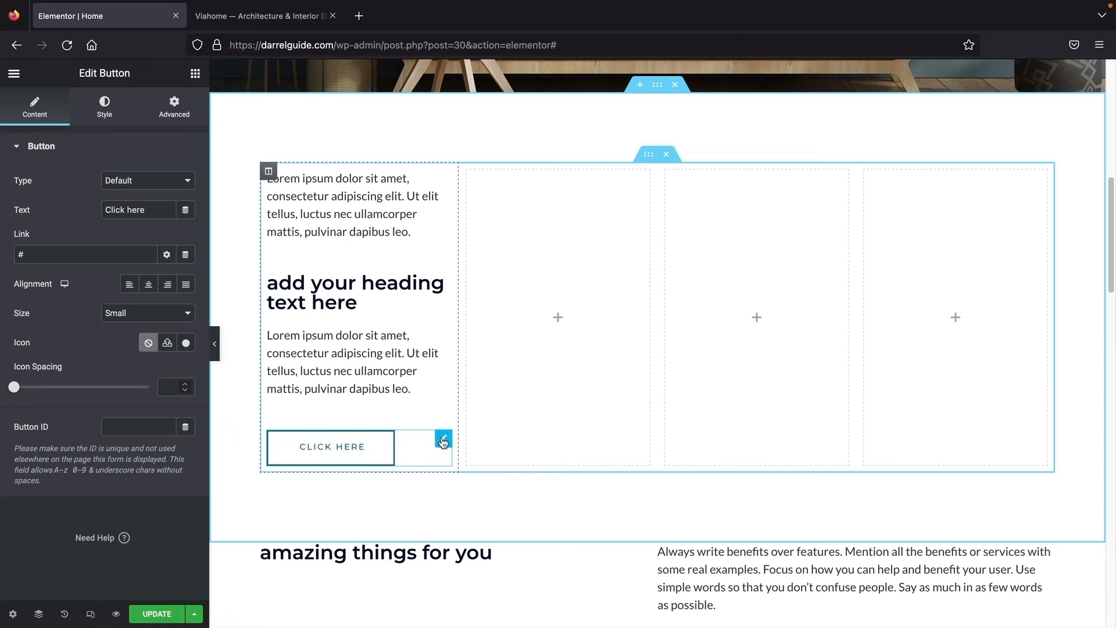
# Step: Delete the CLICK HERE button from the first column
pyautogui.rightClick(445, 443)
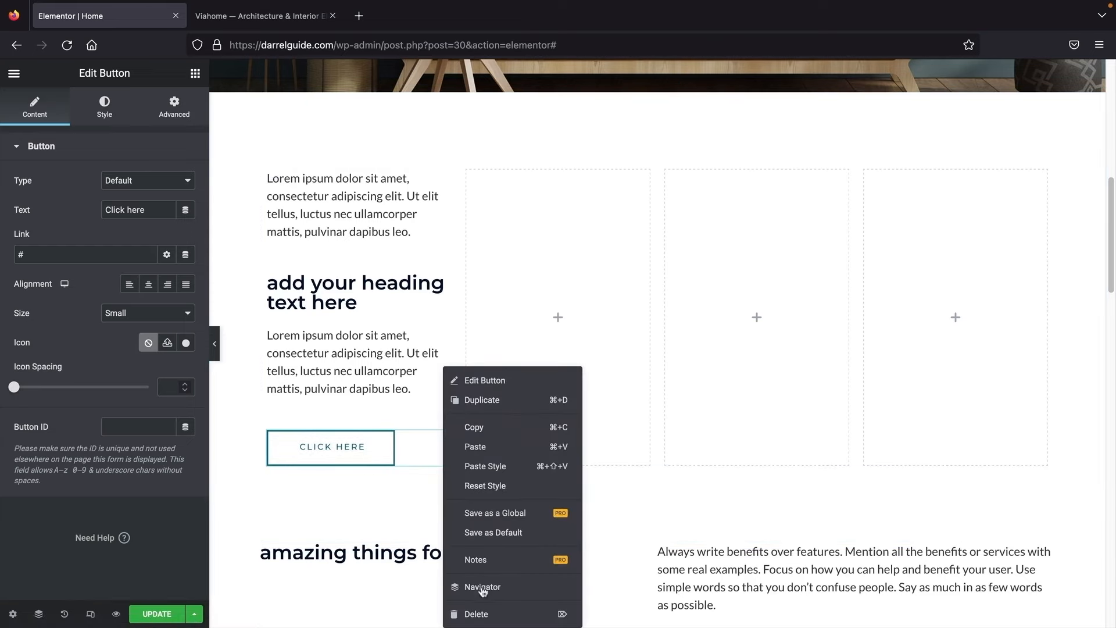
pyautogui.click(483, 614)
pyautogui.scroll(2, 430, 384)
pyautogui.scroll(3, 430, 383)
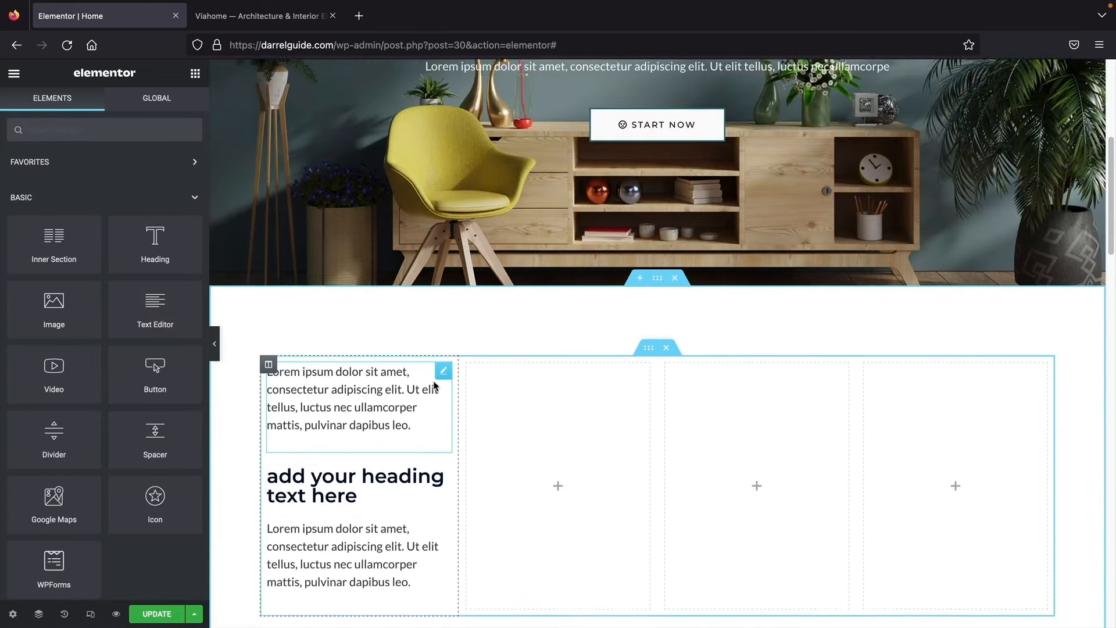
# Step: Duplicate the hero's START NOW button into the first column and align it left
pyautogui.rightClick(892, 169)
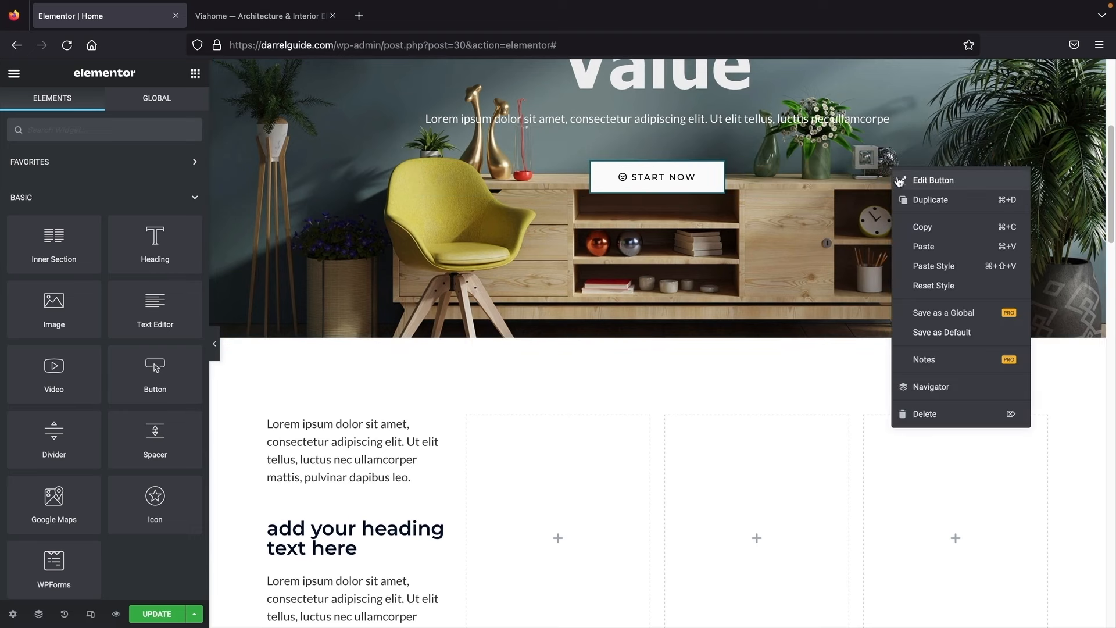
pyautogui.click(902, 197)
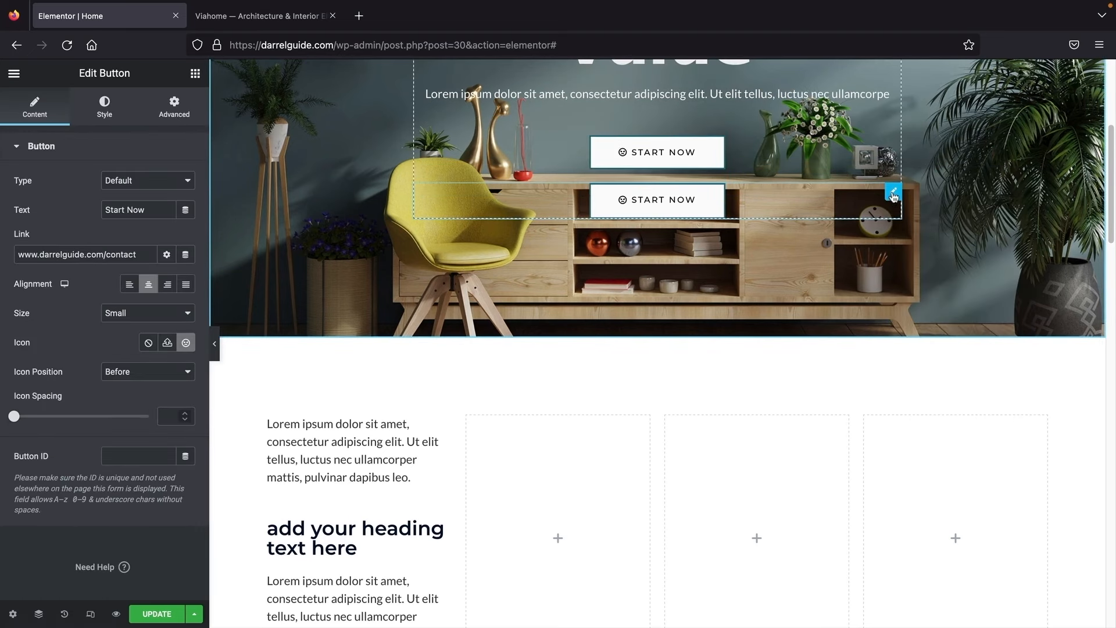
pyautogui.moveTo(894, 192); pyautogui.dragTo(356, 516)
pyautogui.scroll(2, 397, 486)
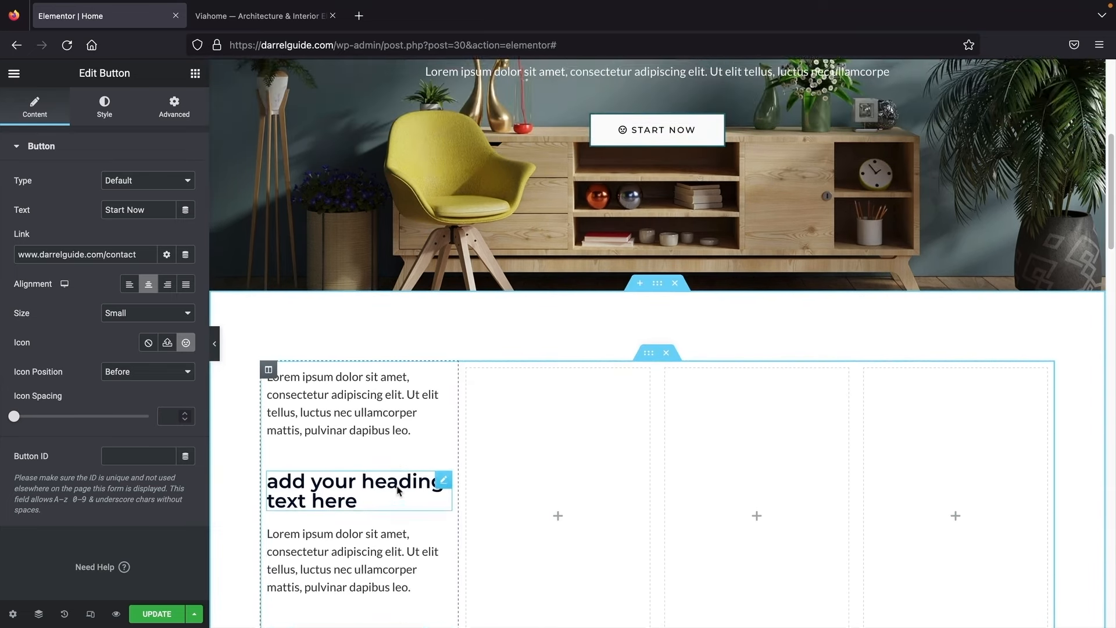
pyautogui.scroll(-3, 341, 311)
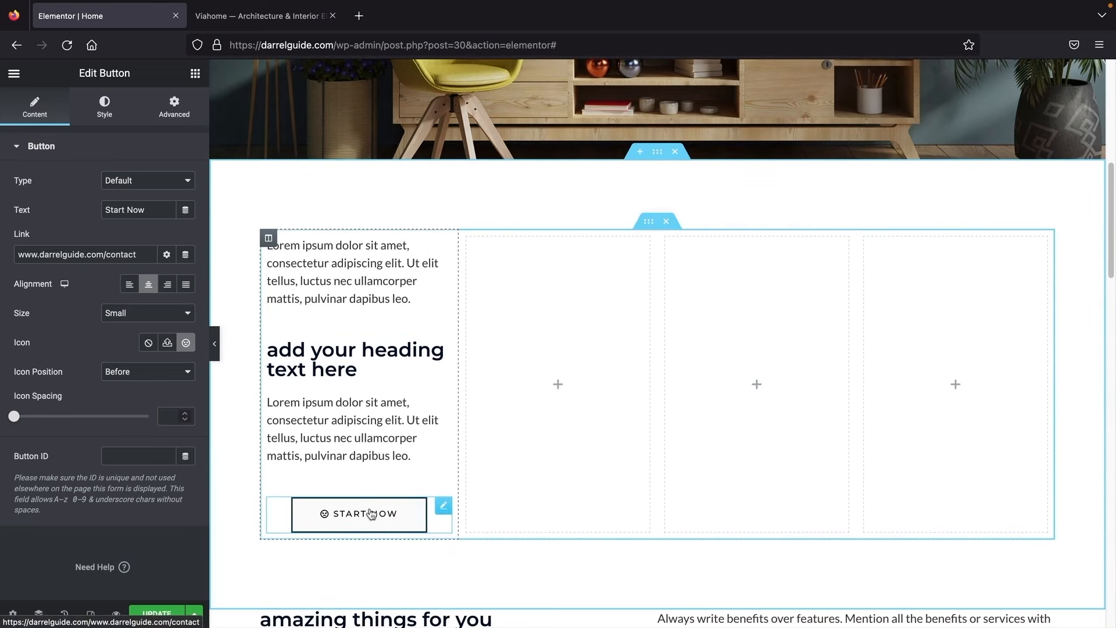
pyautogui.click(128, 285)
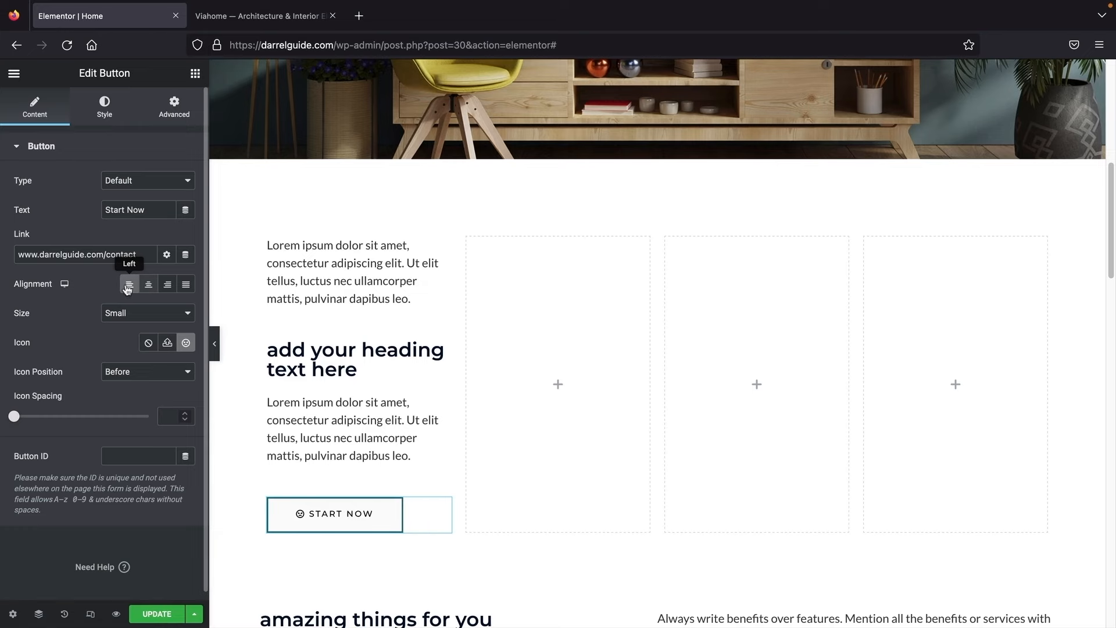
# Step: Replace the first column's top paragraph with 'Design Concept' and compare with the Viahome demo
pyautogui.click(253, 17)
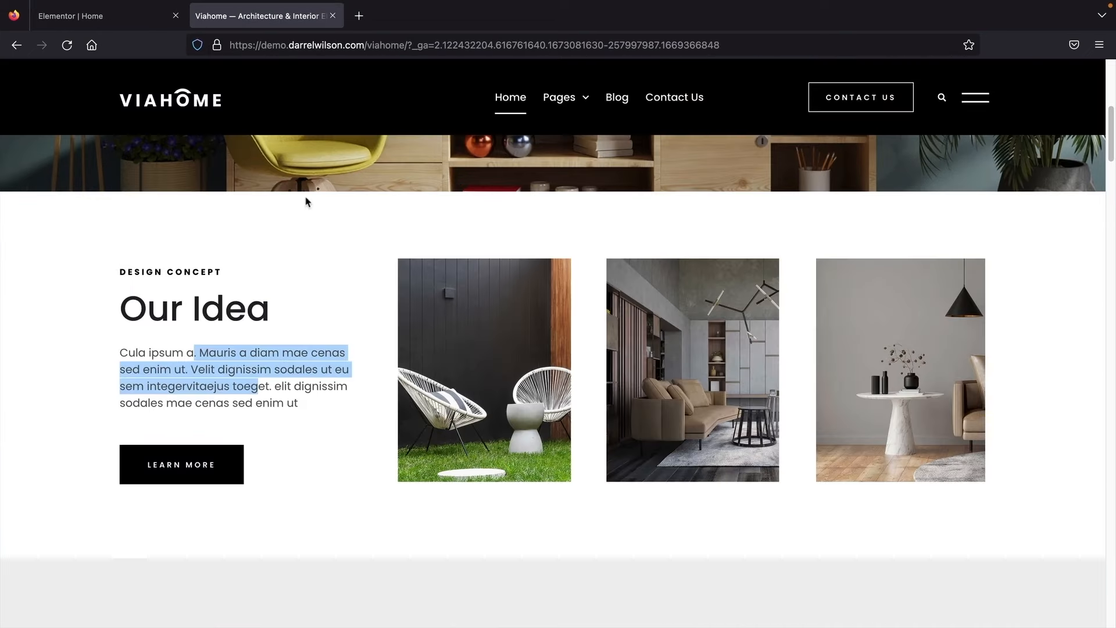
pyautogui.click(187, 278)
pyautogui.click(114, 21)
pyautogui.tripleClick(292, 264)
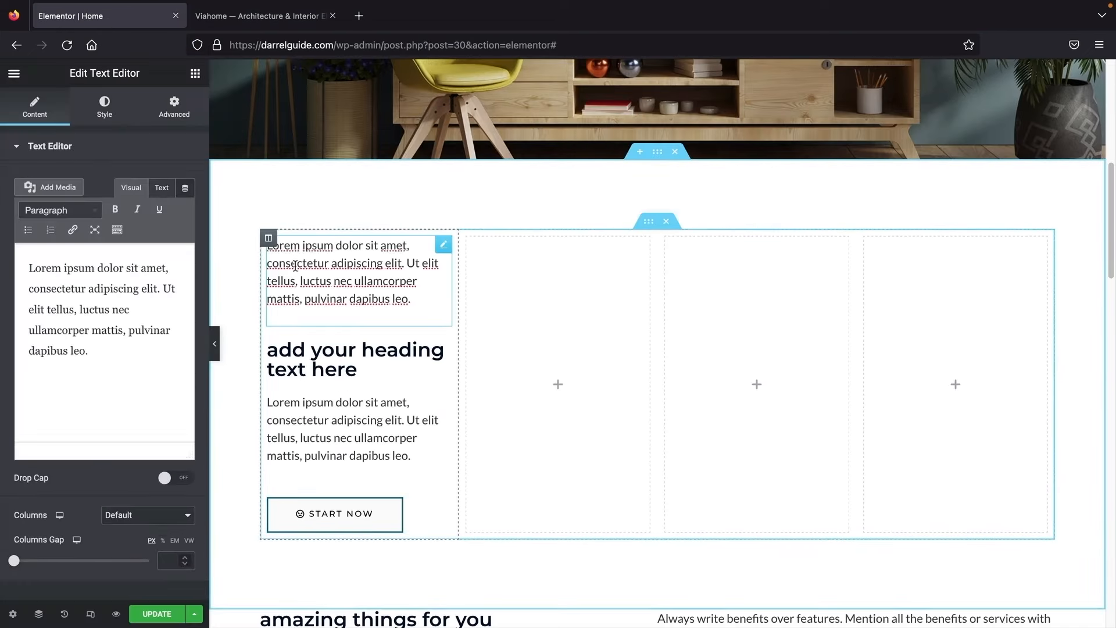
pyautogui.tripleClick(114, 353)
pyautogui.write('Design Concept')
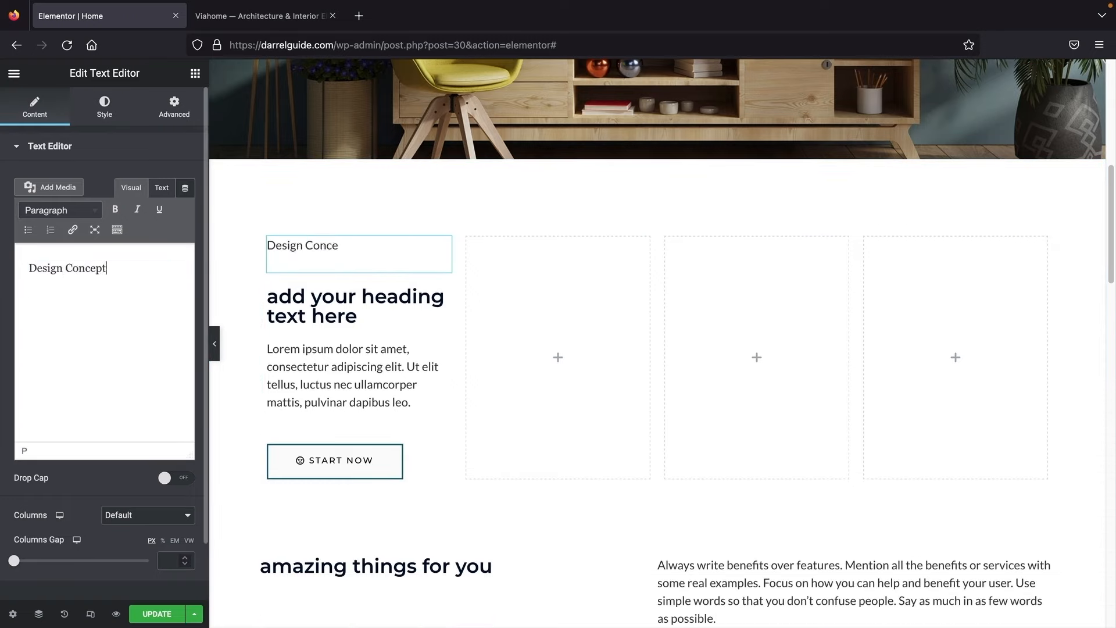
pyautogui.click(337, 14)
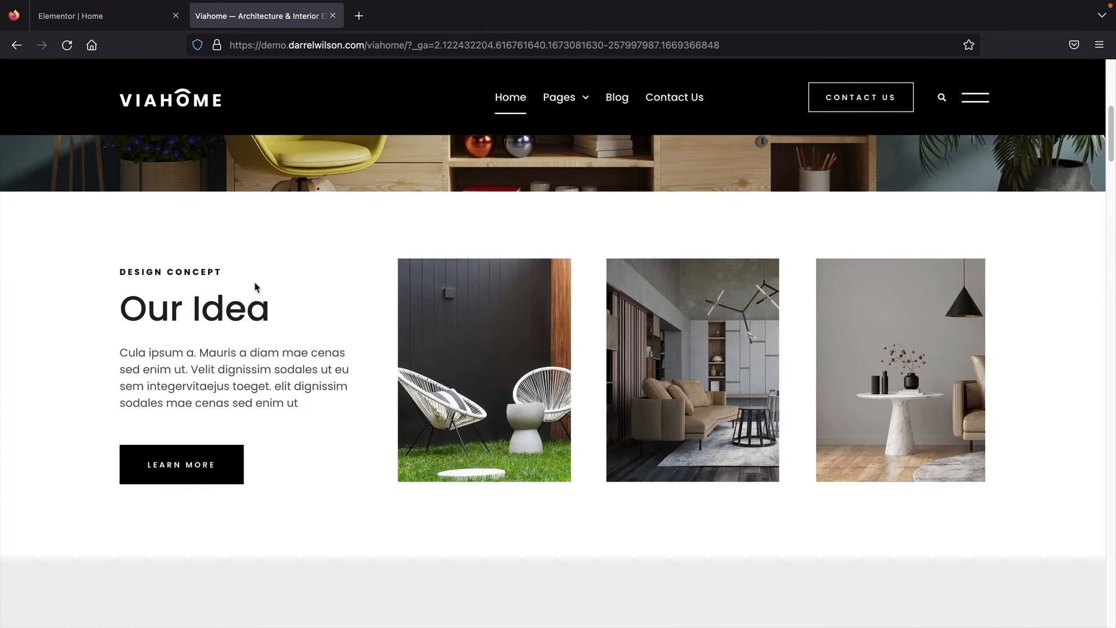
pyautogui.click(124, 18)
# Step: Replace the placeholder heading text with 'Our Idea'
pyautogui.click(372, 305)
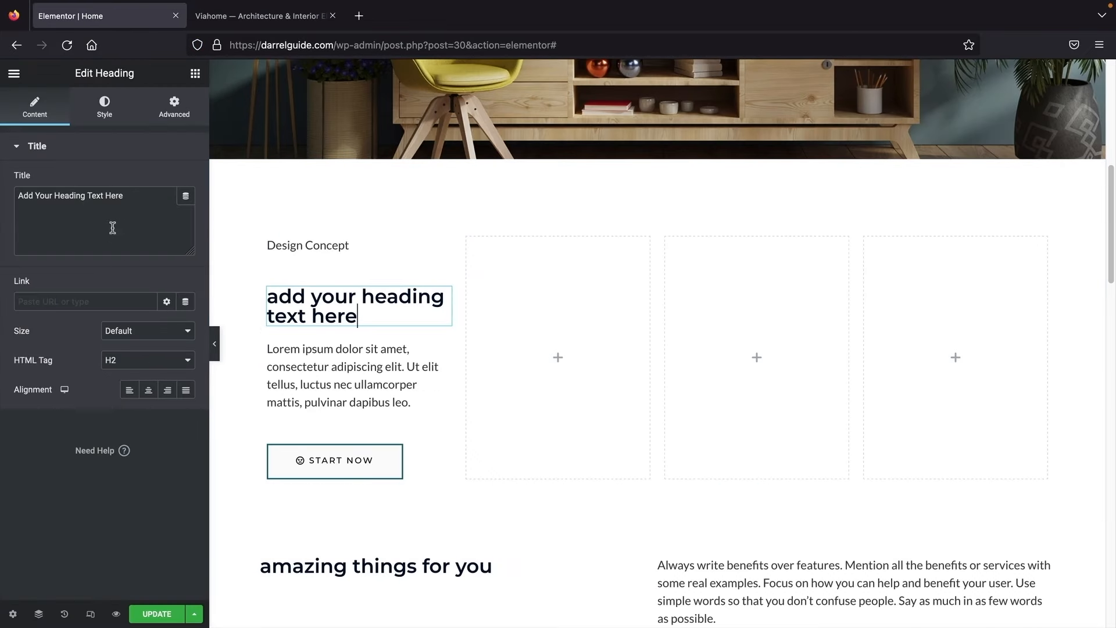
pyautogui.tripleClick(111, 201)
pyautogui.write('Our Id')
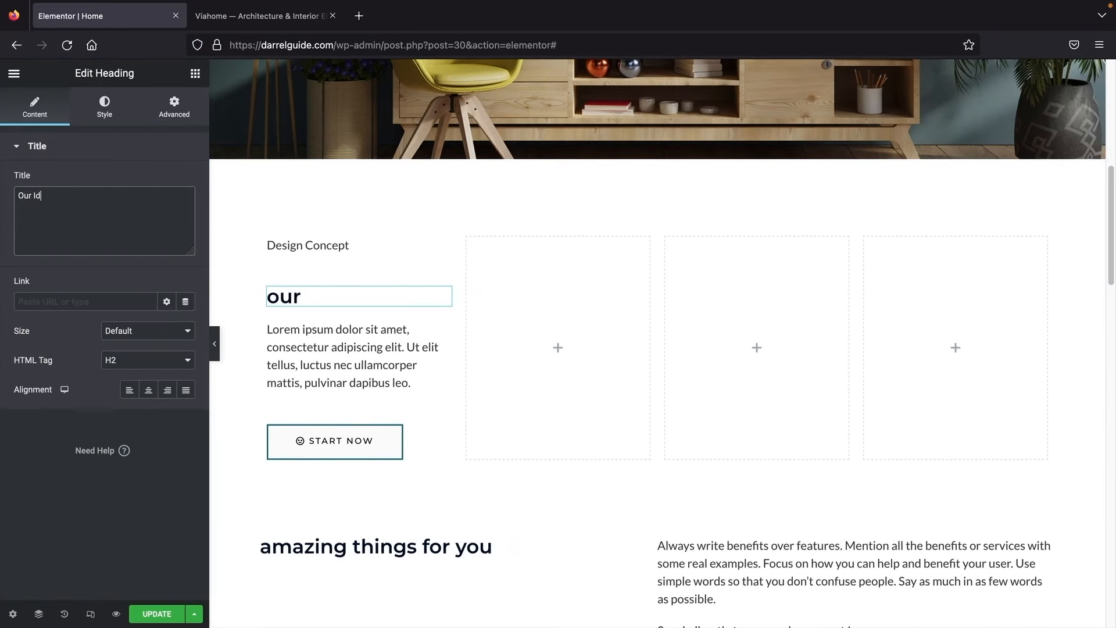
pyautogui.write('ea')
# Step: Set the heading typography to the Tahoma font at 41 px
pyautogui.click(104, 108)
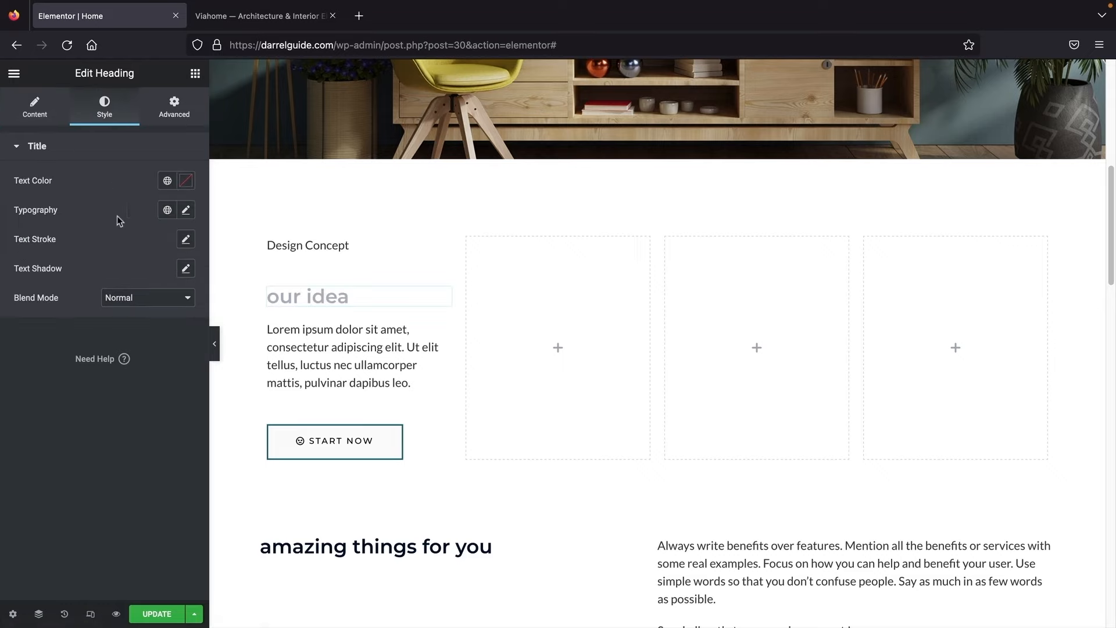
pyautogui.click(185, 210)
pyautogui.click(128, 348)
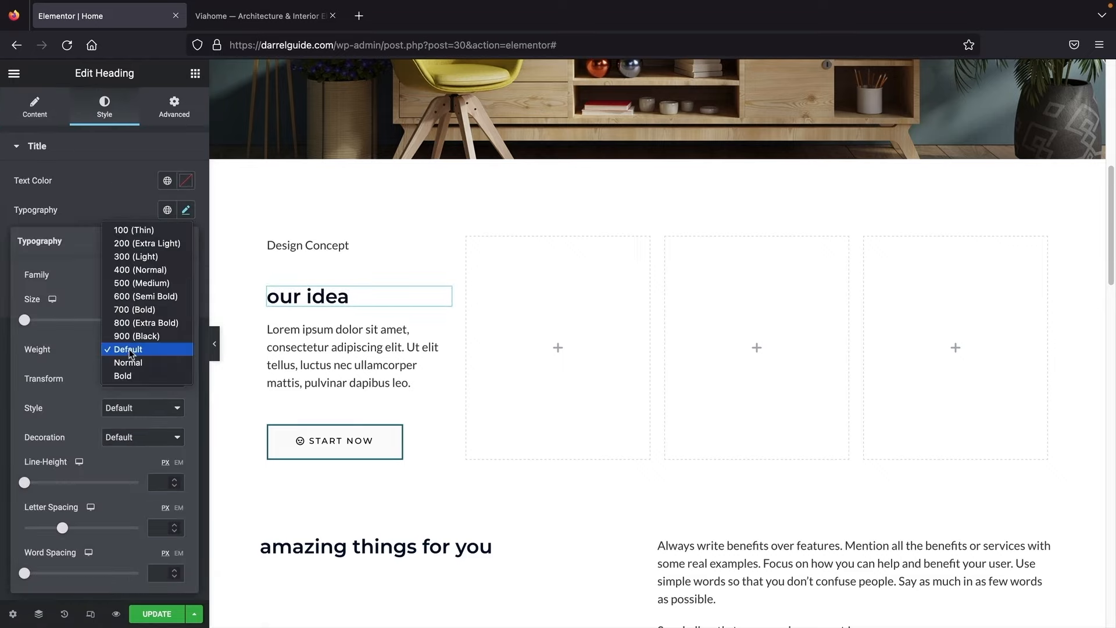
pyautogui.click(130, 353)
pyautogui.click(138, 281)
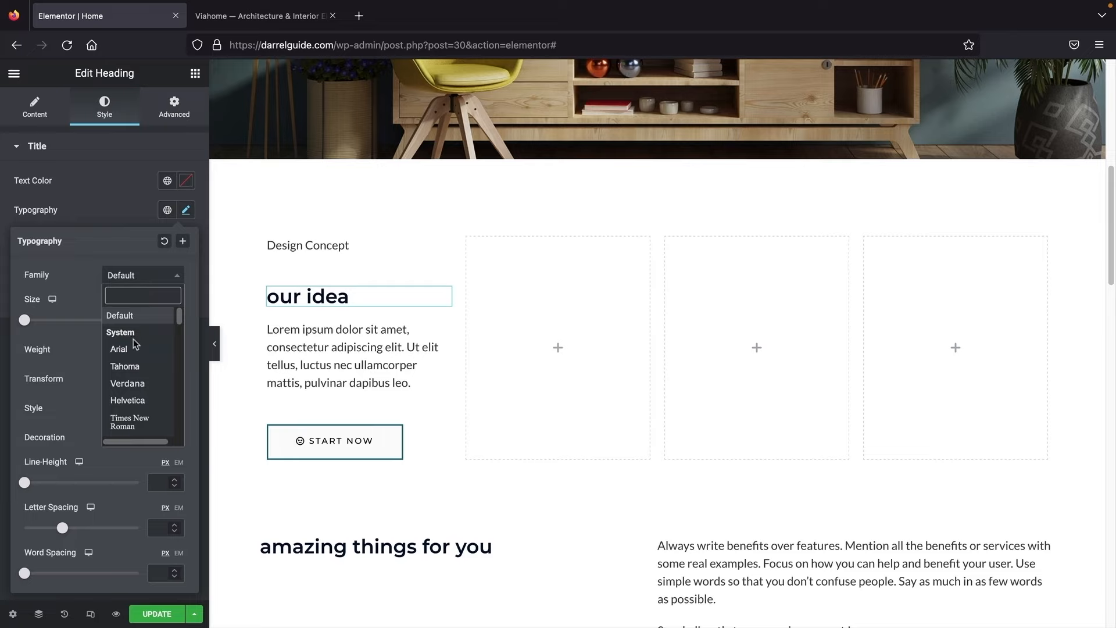
pyautogui.click(135, 366)
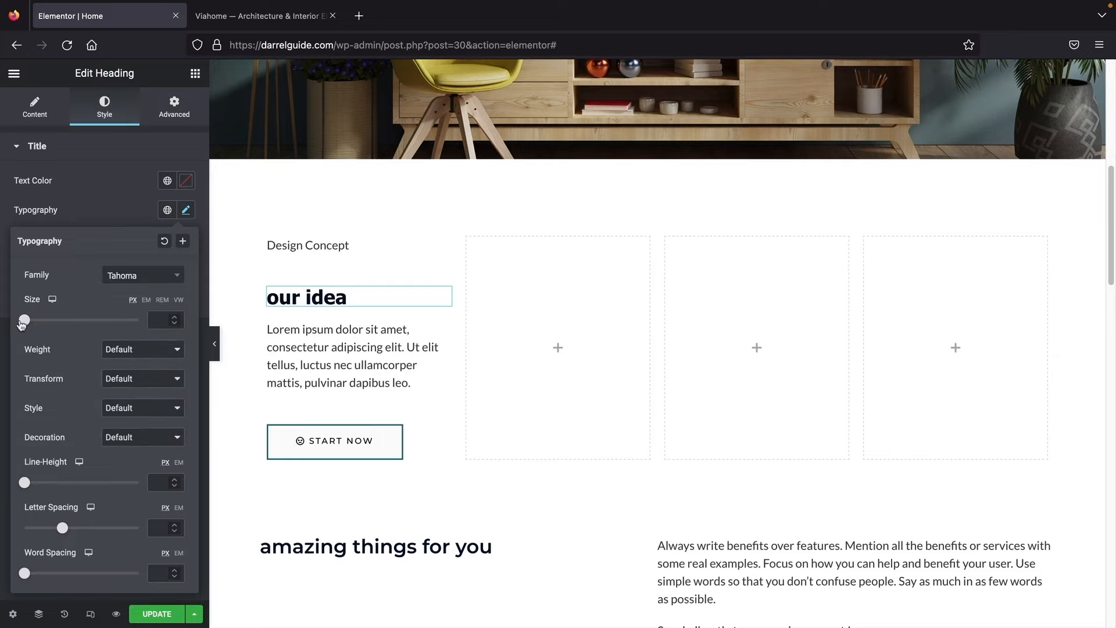
pyautogui.moveTo(25, 320); pyautogui.dragTo(50, 329)
# Step: Set the heading's text transform to Capitalize, then compare with the Viahome demo page
pyautogui.click(129, 379)
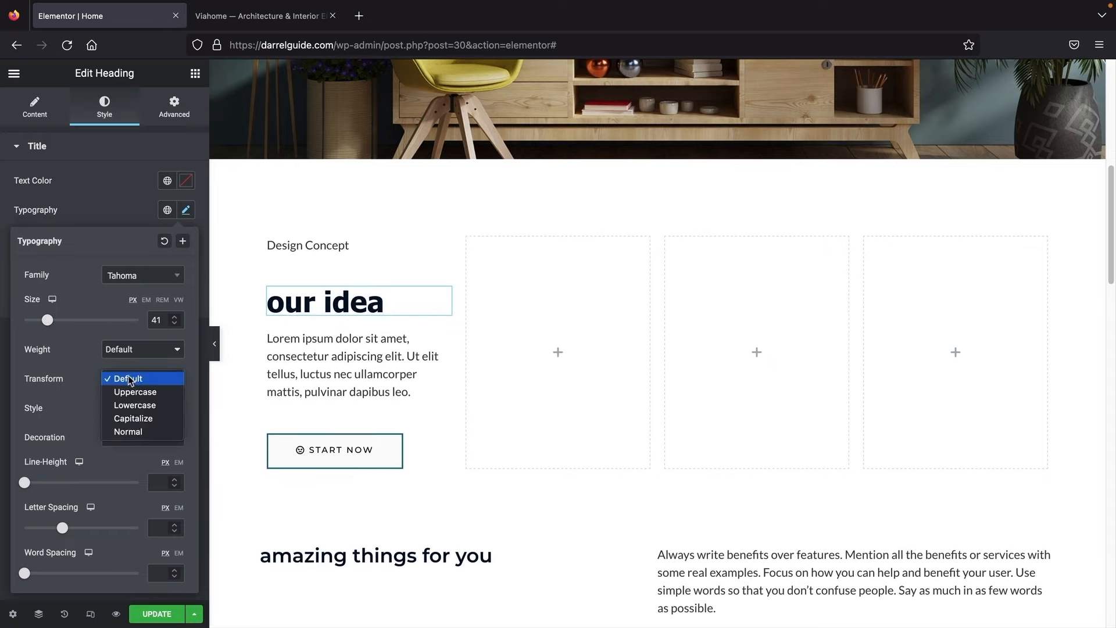
pyautogui.click(129, 380)
pyautogui.click(125, 413)
pyautogui.click(137, 354)
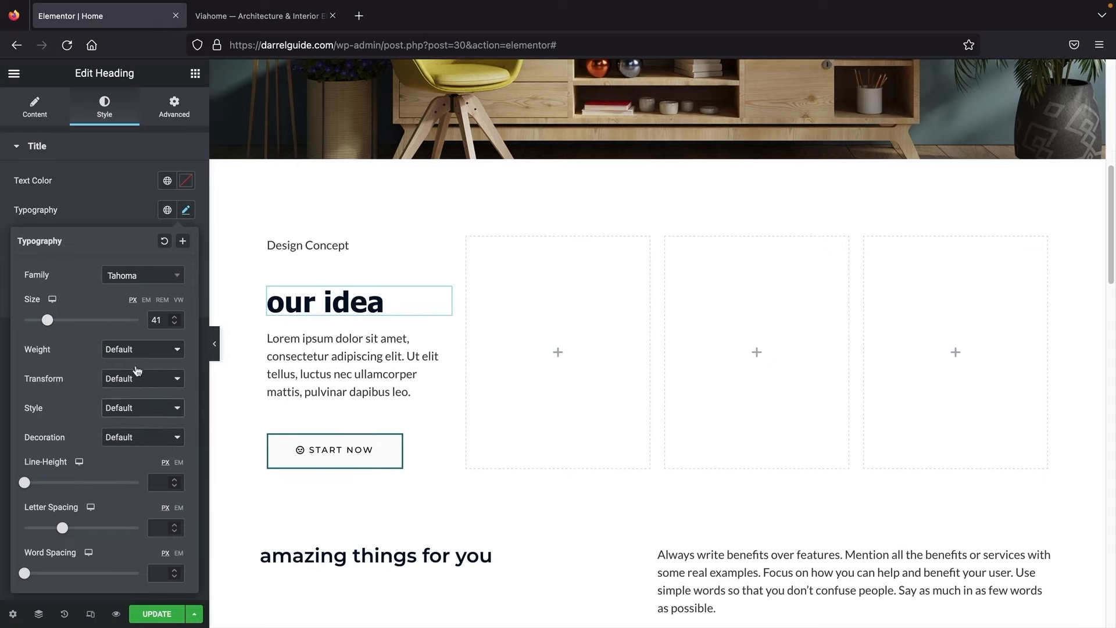
pyautogui.click(139, 355)
pyautogui.click(139, 352)
pyautogui.click(109, 380)
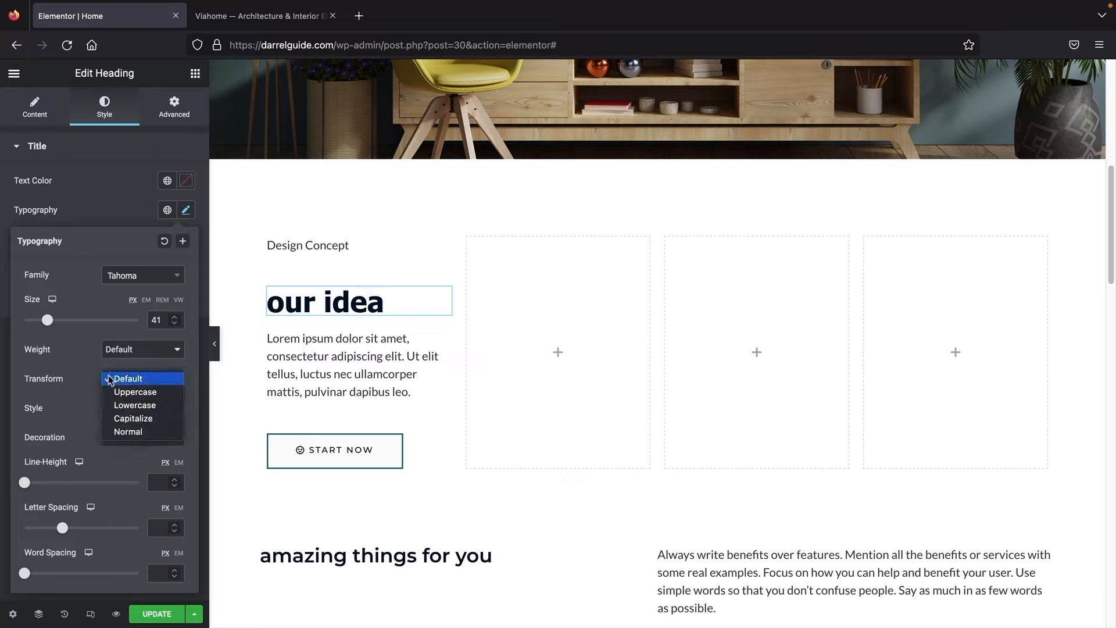
pyautogui.click(124, 418)
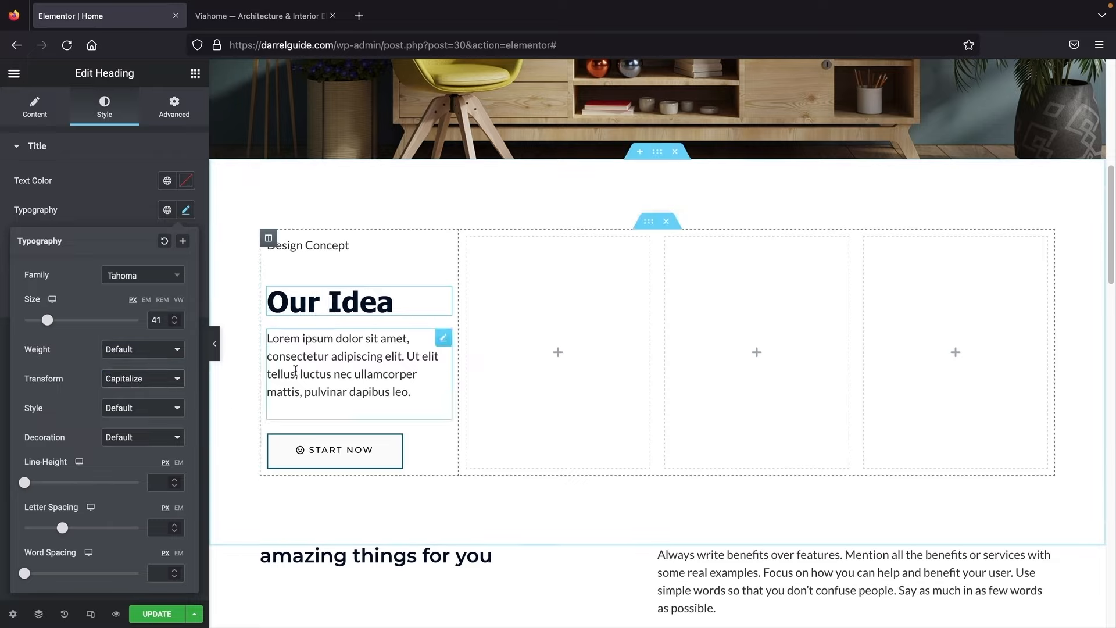
pyautogui.click(256, 16)
pyautogui.moveTo(234, 387); pyautogui.dragTo(169, 353)
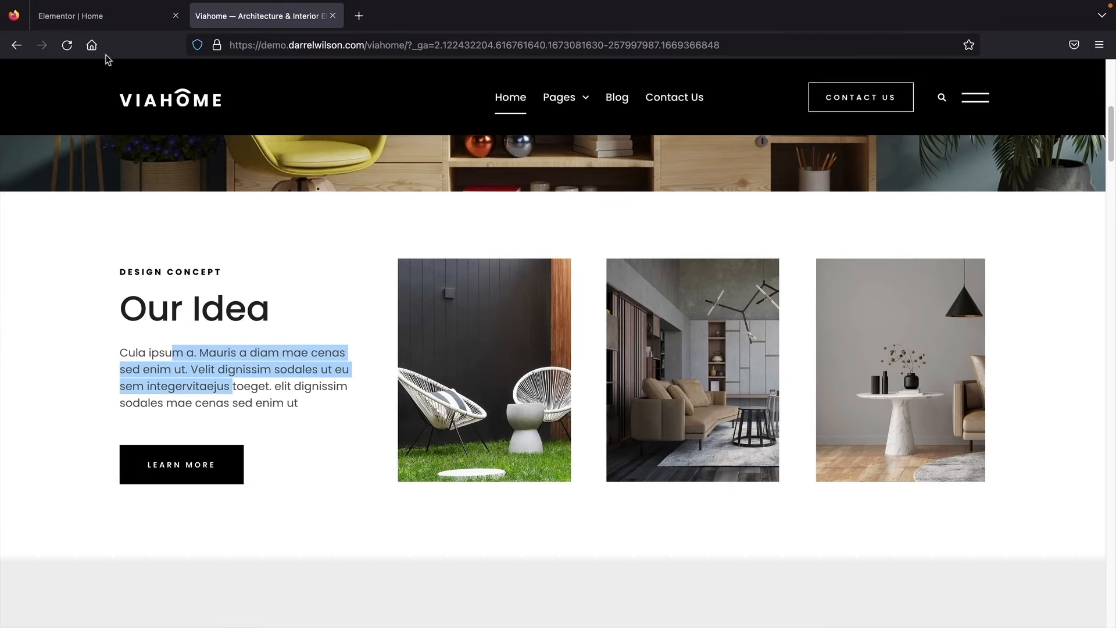
# Step: Compare the Elementor layout against the Viahome demo page once more
pyautogui.click(105, 16)
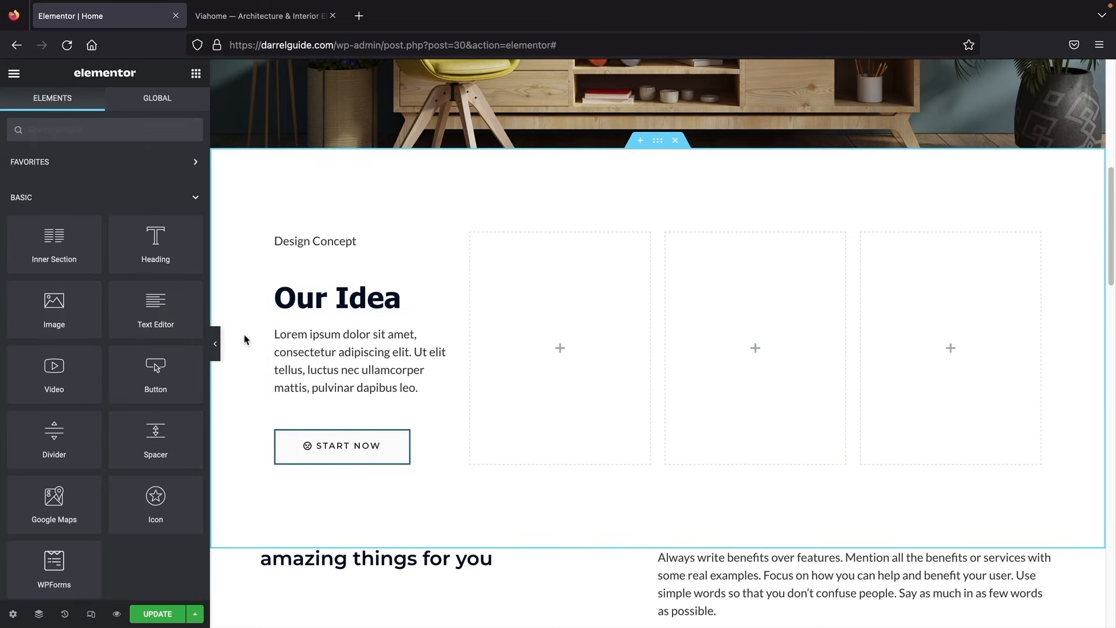
pyautogui.click(259, 16)
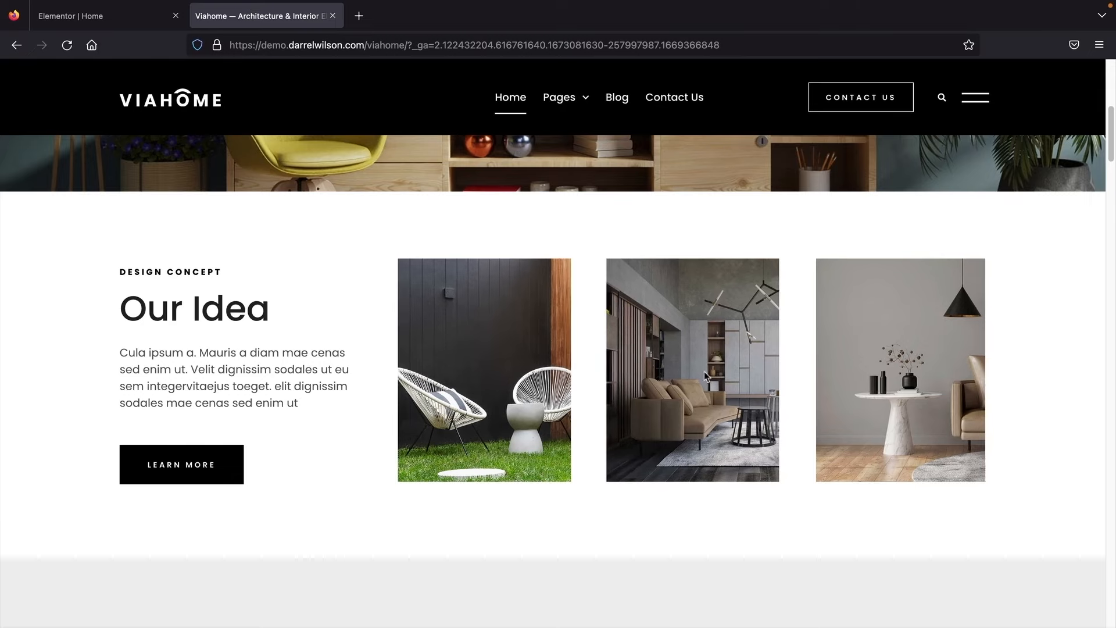
pyautogui.click(110, 19)
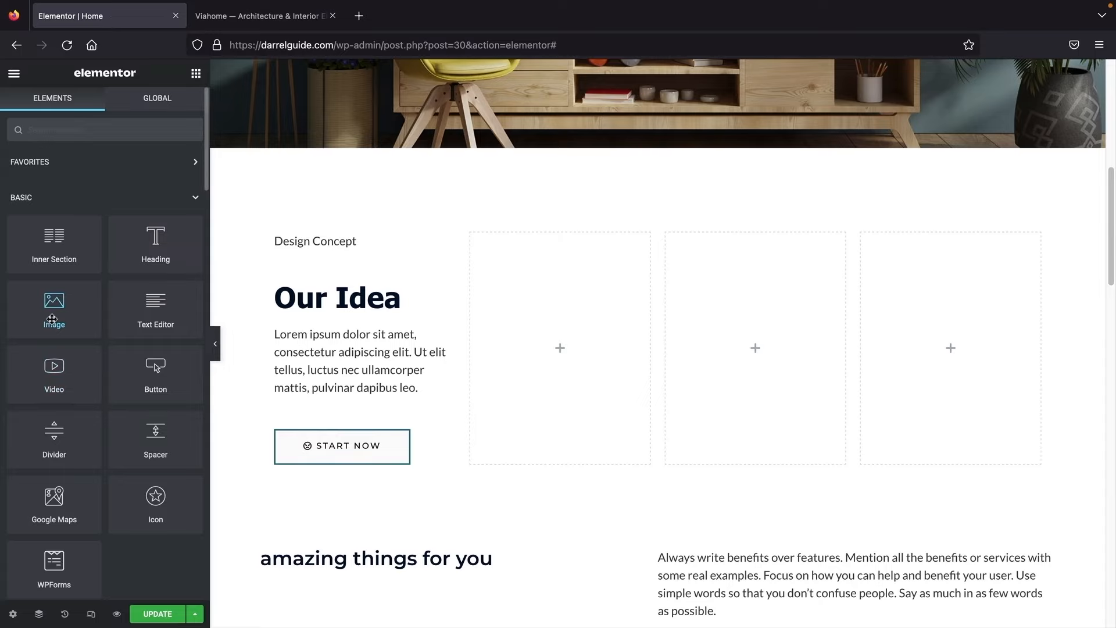
# Step: Add an Image widget to the first empty column showing the chalkboard-sign interior photo
pyautogui.moveTo(52, 307); pyautogui.dragTo(561, 346)
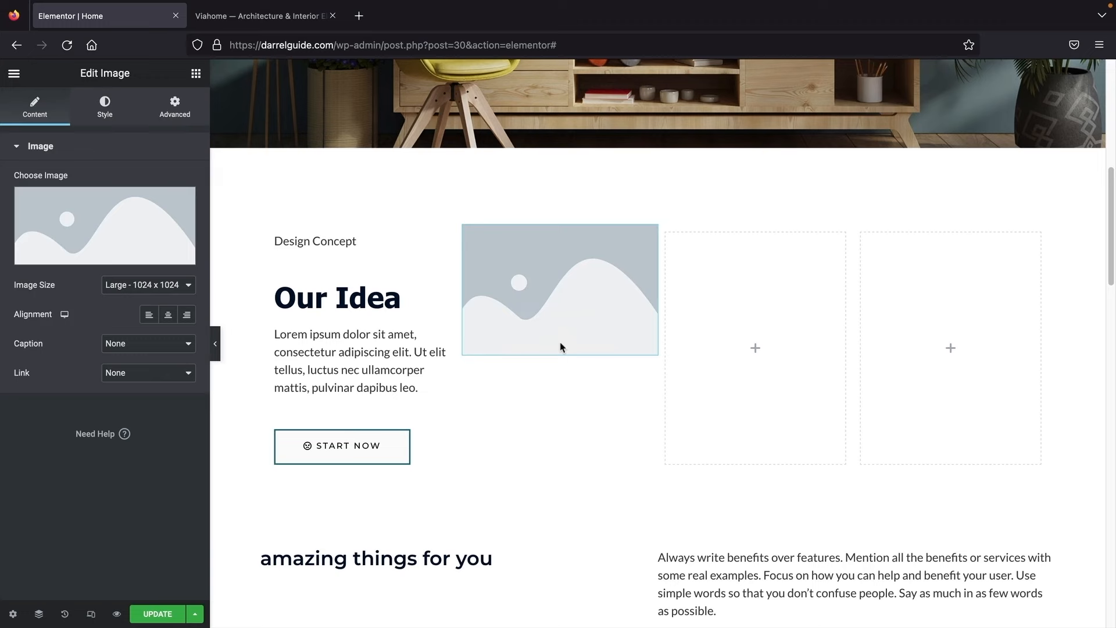
pyautogui.click(77, 224)
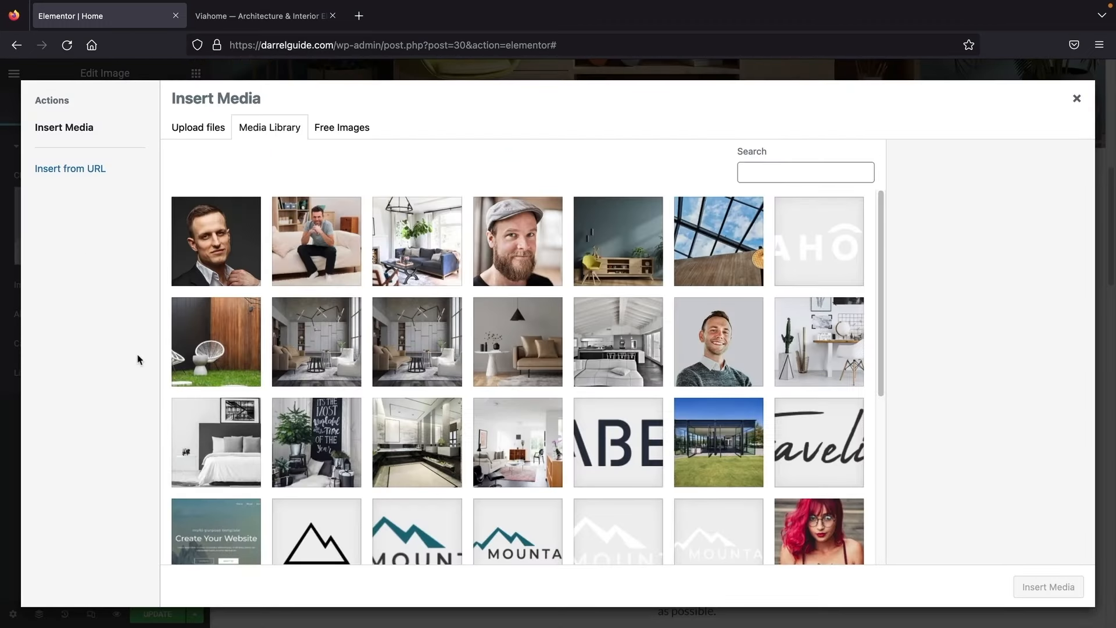
pyautogui.click(321, 435)
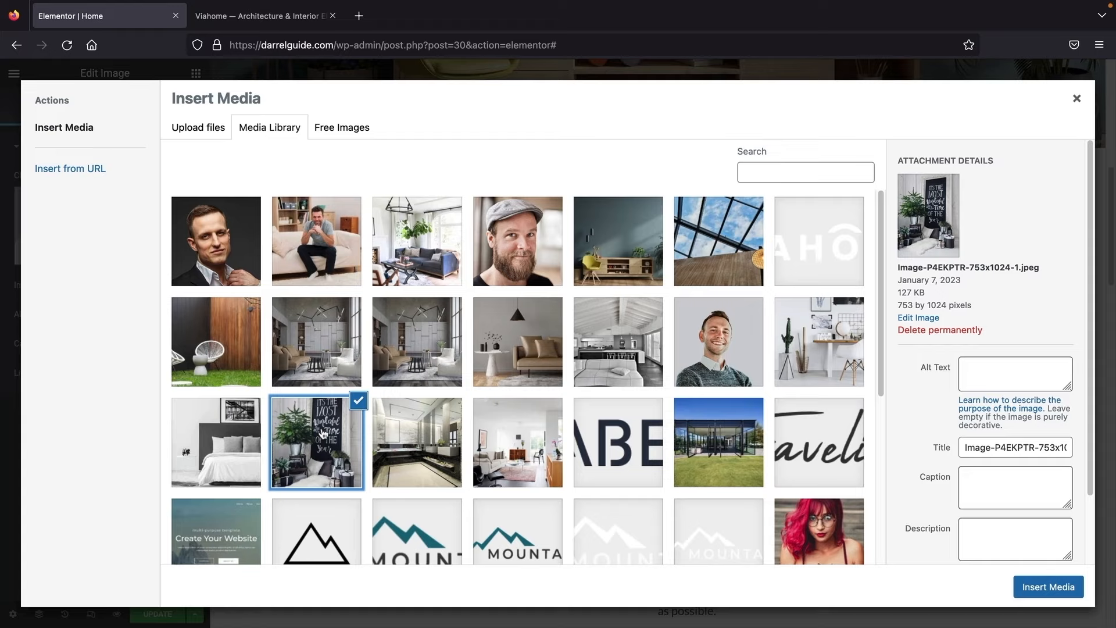
pyautogui.click(420, 425)
pyautogui.click(349, 428)
pyautogui.click(194, 429)
pyautogui.click(314, 428)
pyautogui.click(1019, 581)
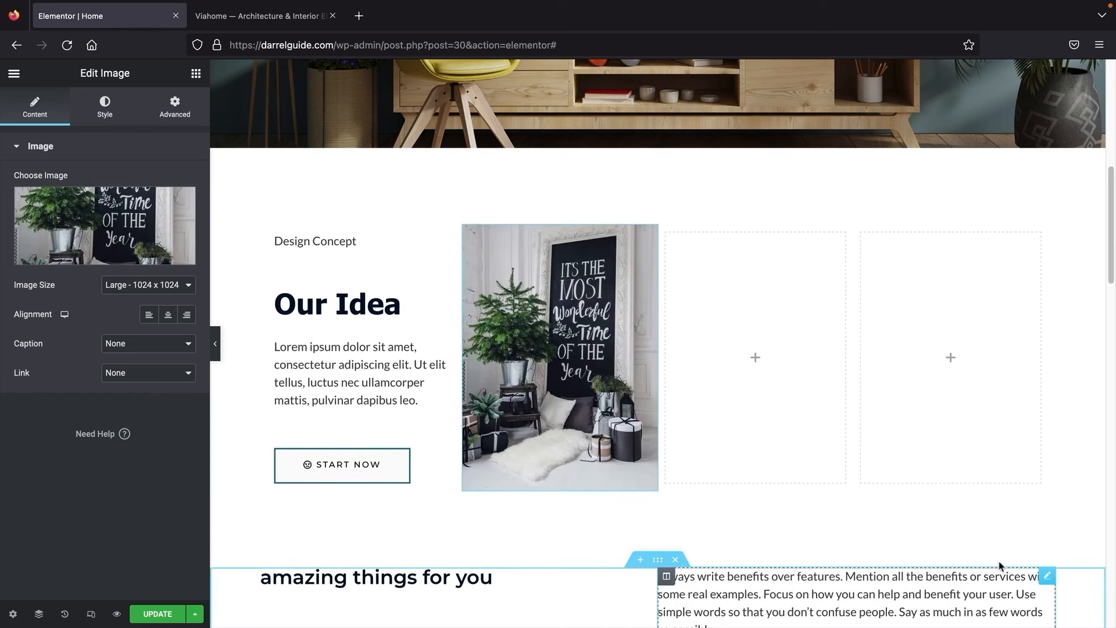
# Step: Add an Image widget with the black-and-white bedroom photo to the second column
pyautogui.click(195, 77)
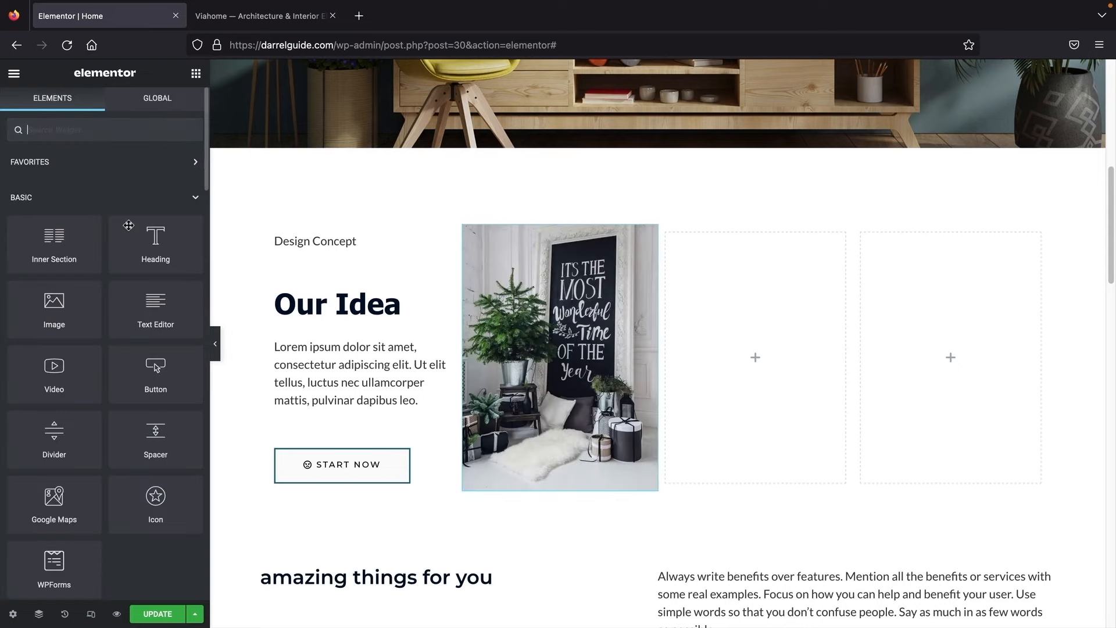
pyautogui.moveTo(55, 305); pyautogui.dragTo(718, 362)
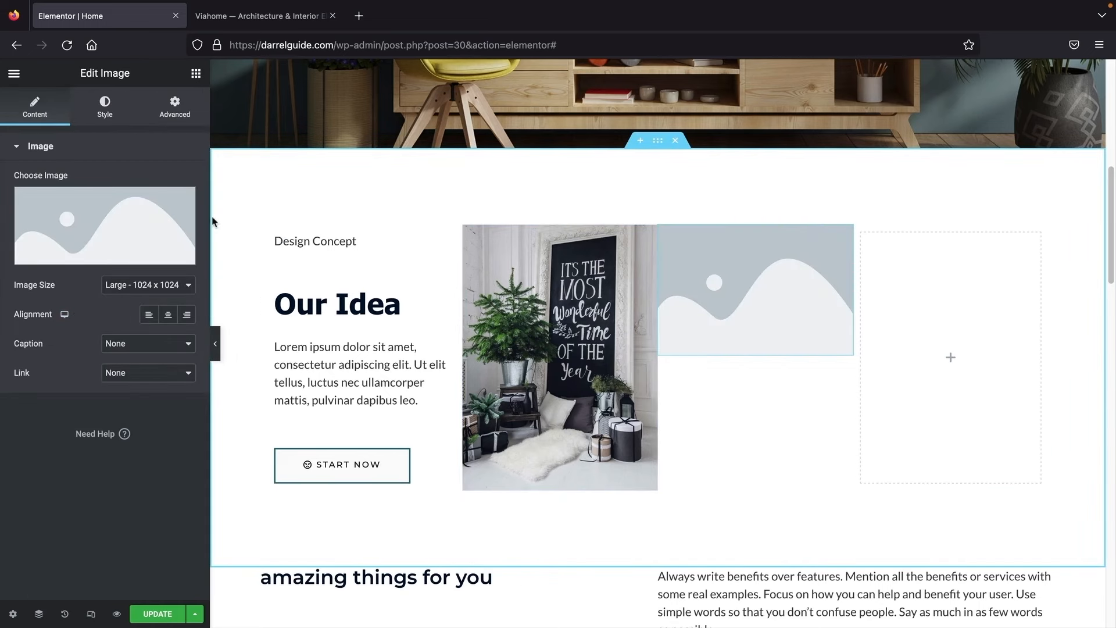
pyautogui.click(134, 214)
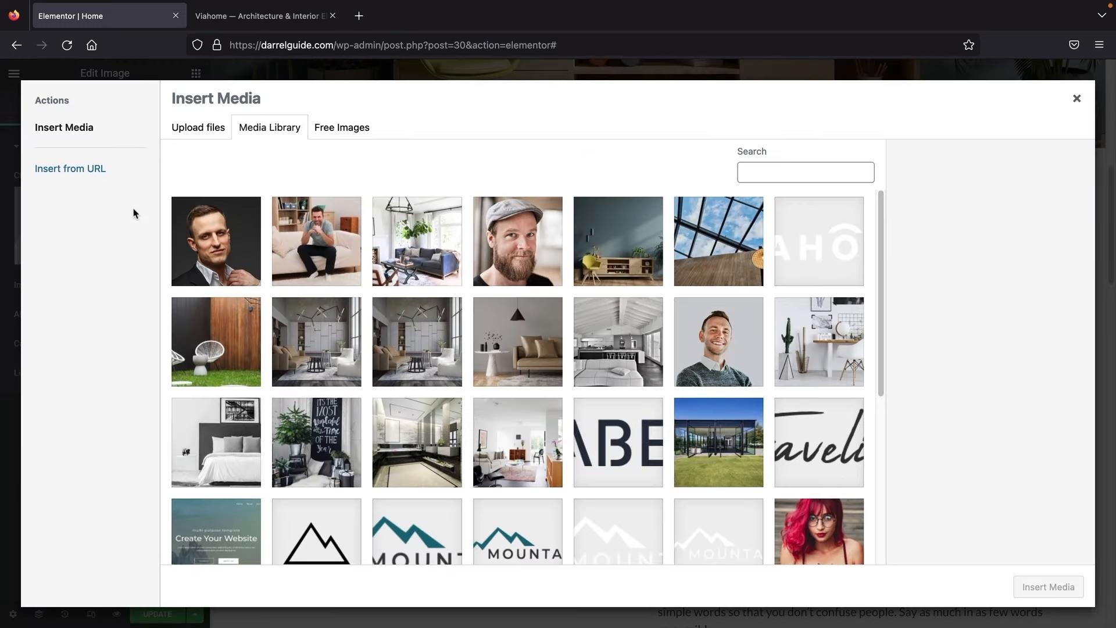
pyautogui.click(222, 430)
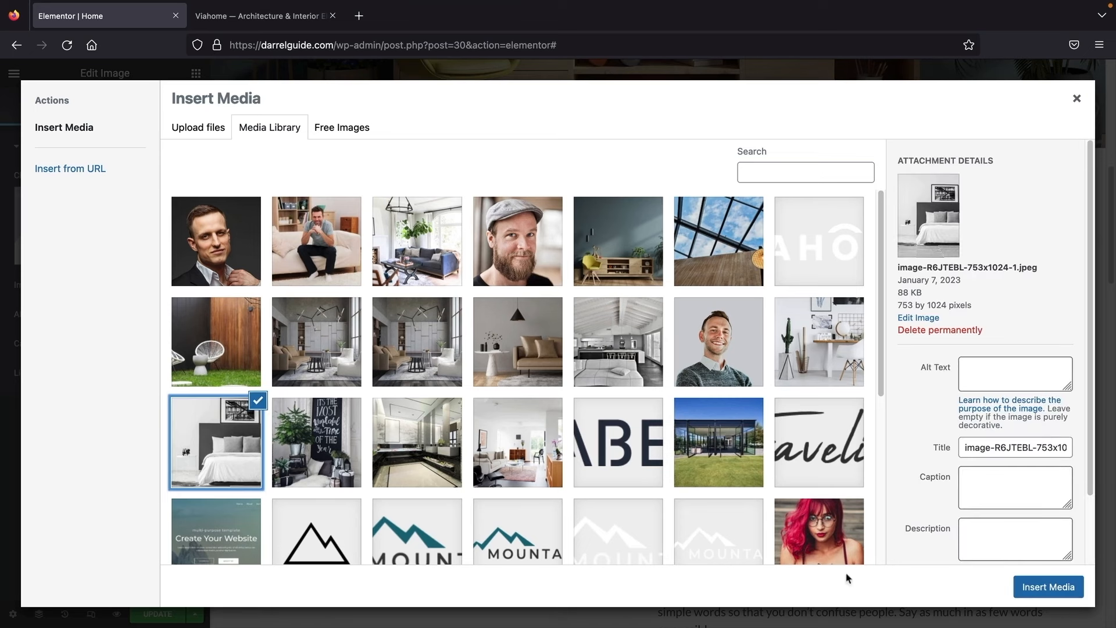
pyautogui.click(1025, 586)
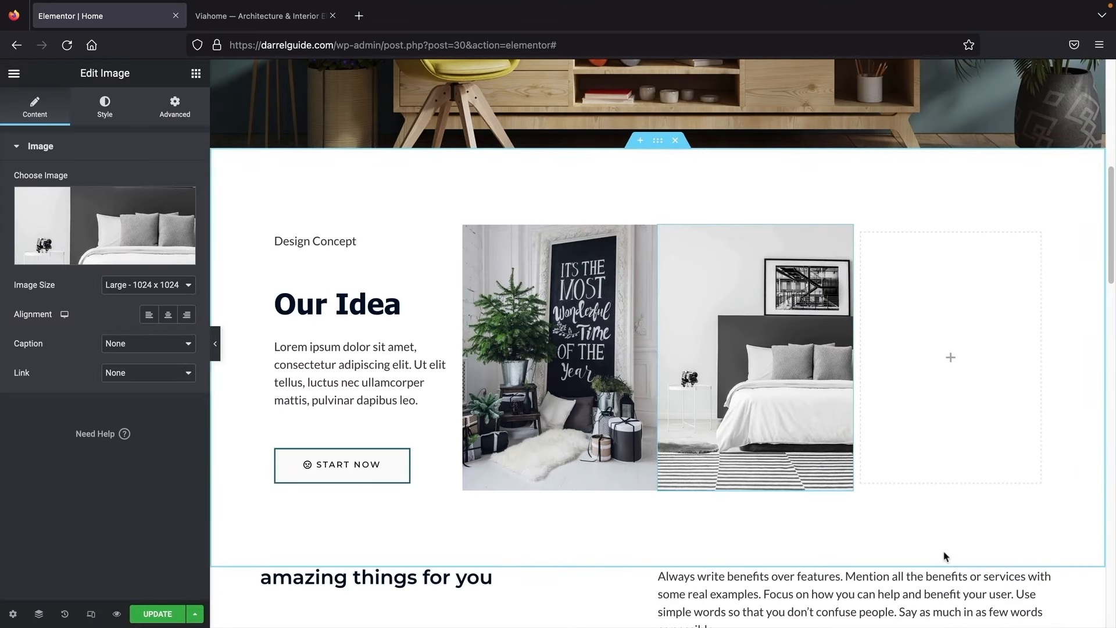
# Step: Add the marble bathroom photo to the third column and hide the editing panel
pyautogui.click(196, 73)
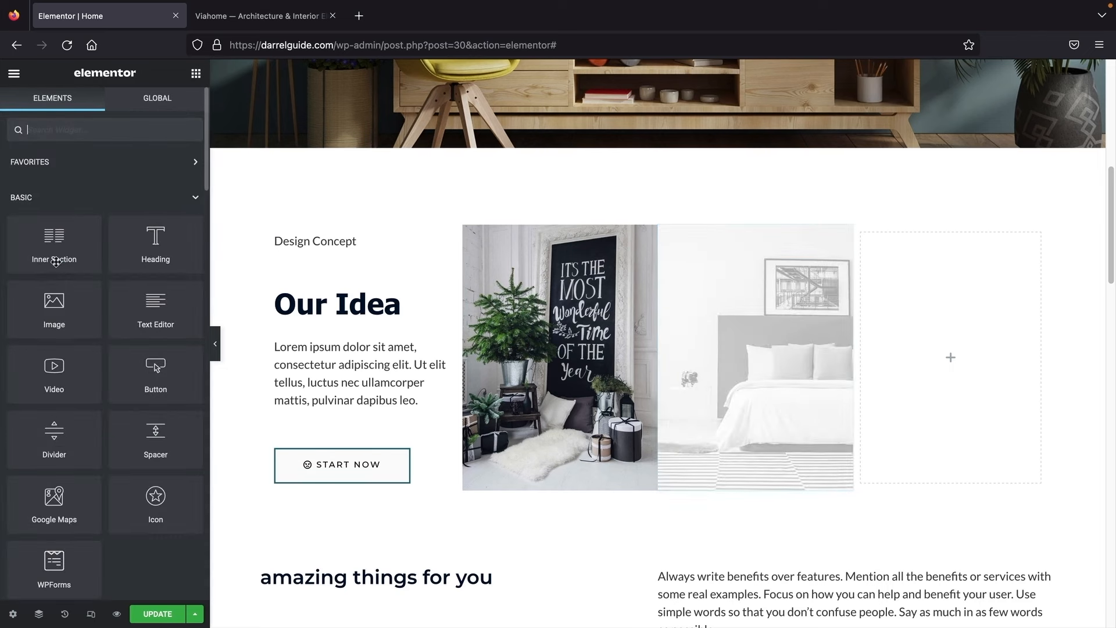
pyautogui.moveTo(42, 309); pyautogui.dragTo(907, 376)
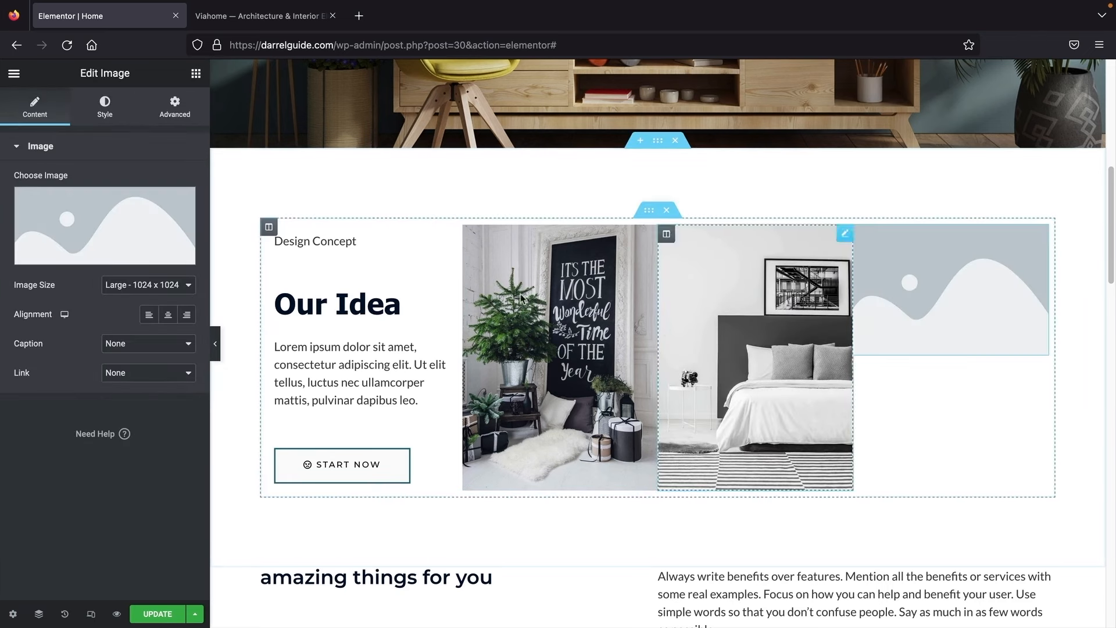
pyautogui.click(134, 228)
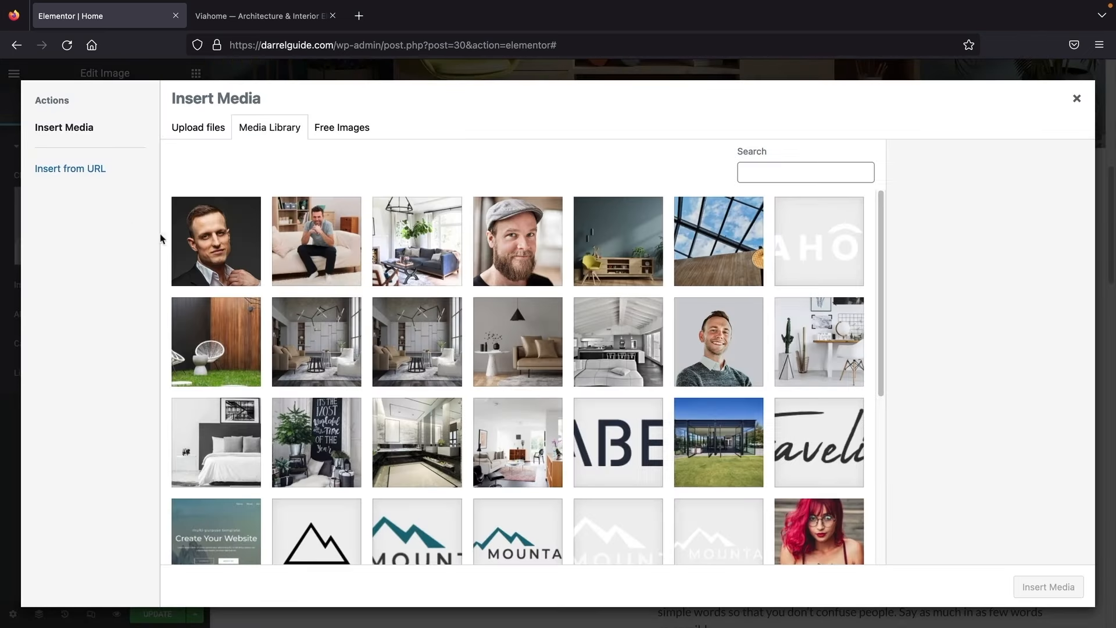
pyautogui.click(526, 350)
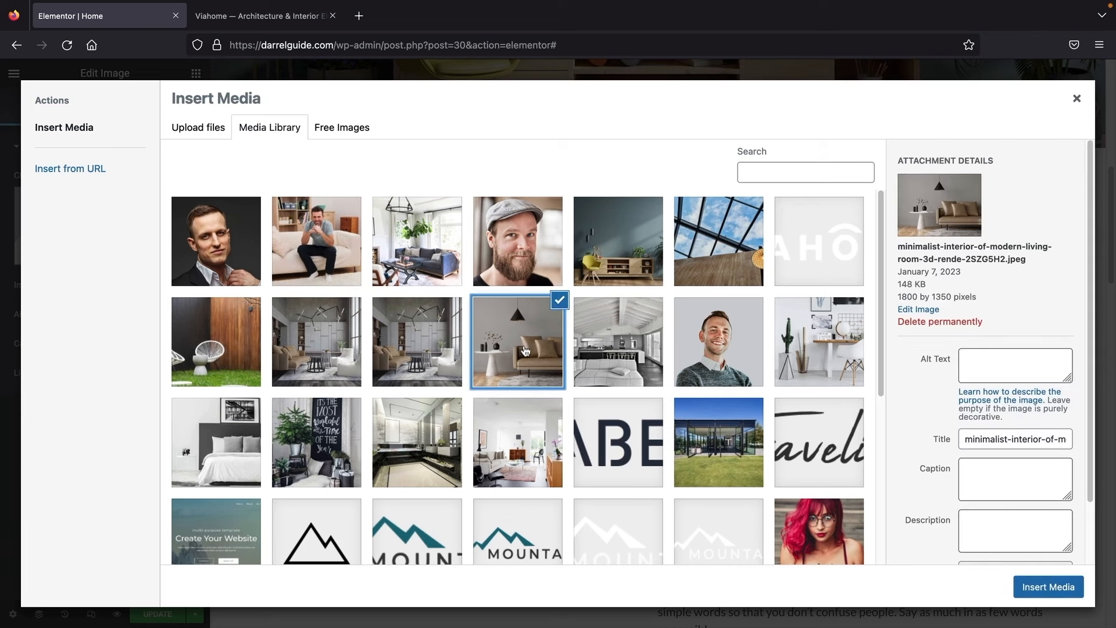
pyautogui.click(448, 419)
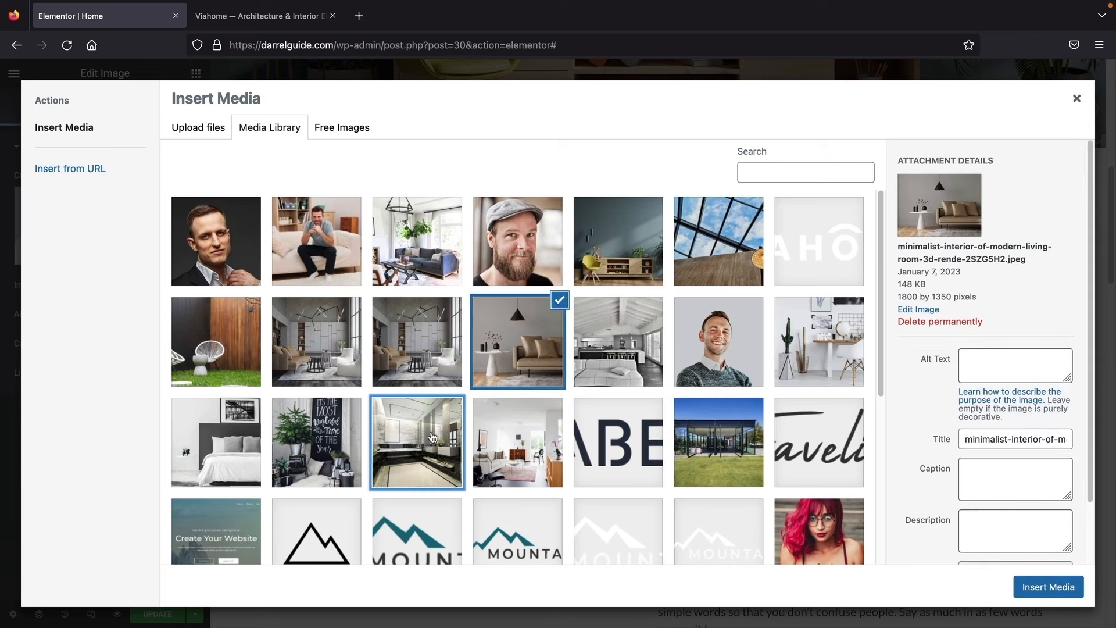
pyautogui.click(1049, 587)
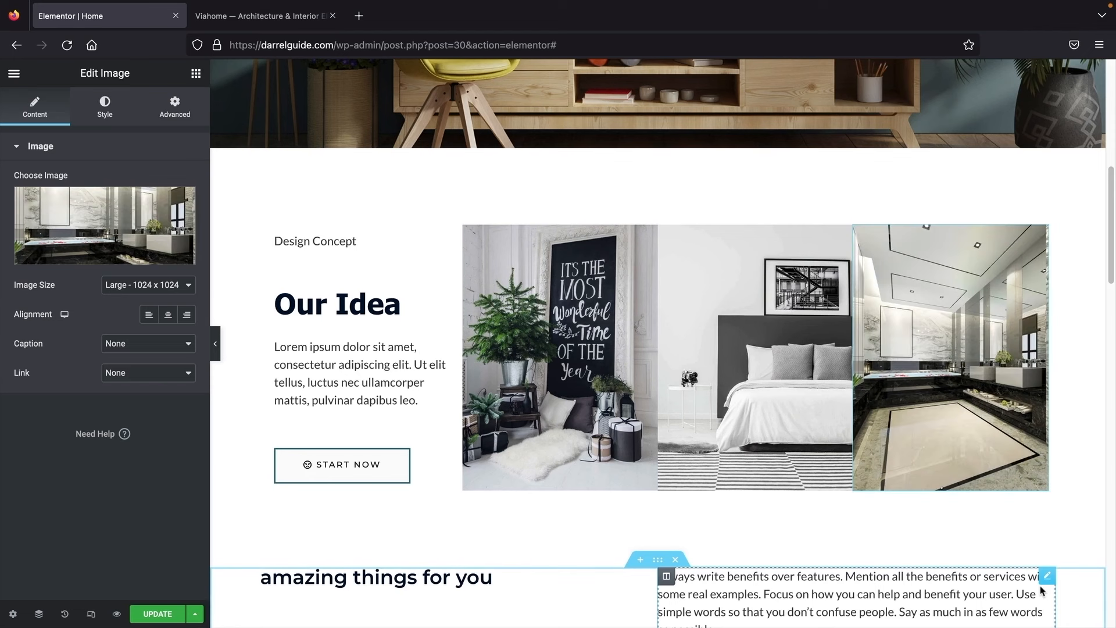
pyautogui.click(216, 346)
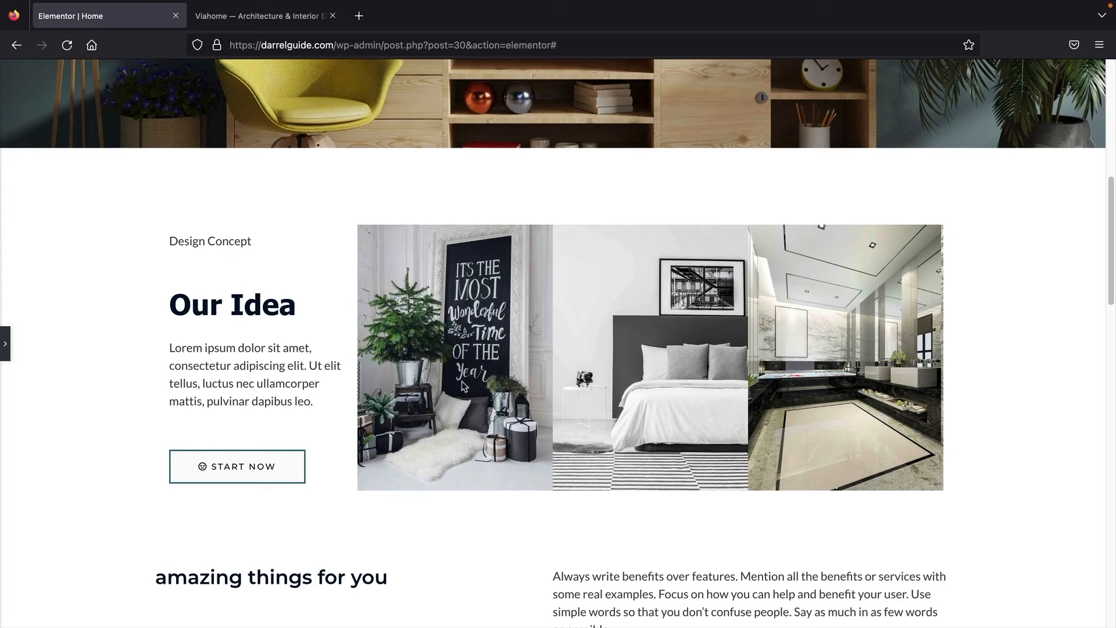
# Step: Give the chalkboard-sign image 5 px padding on all sides
pyautogui.click(6, 349)
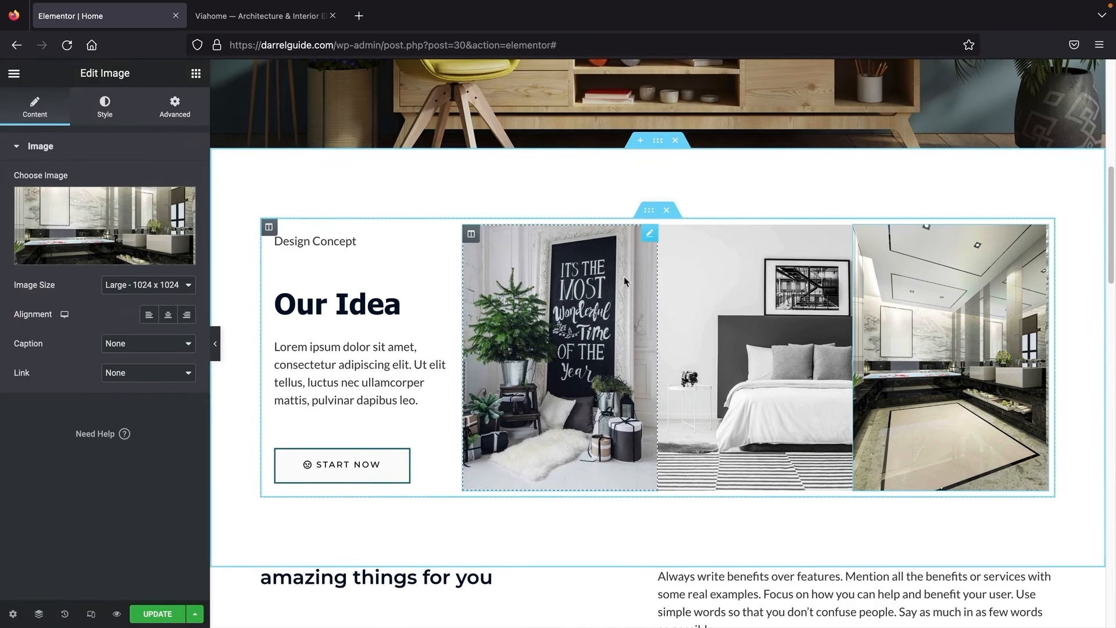
pyautogui.click(649, 235)
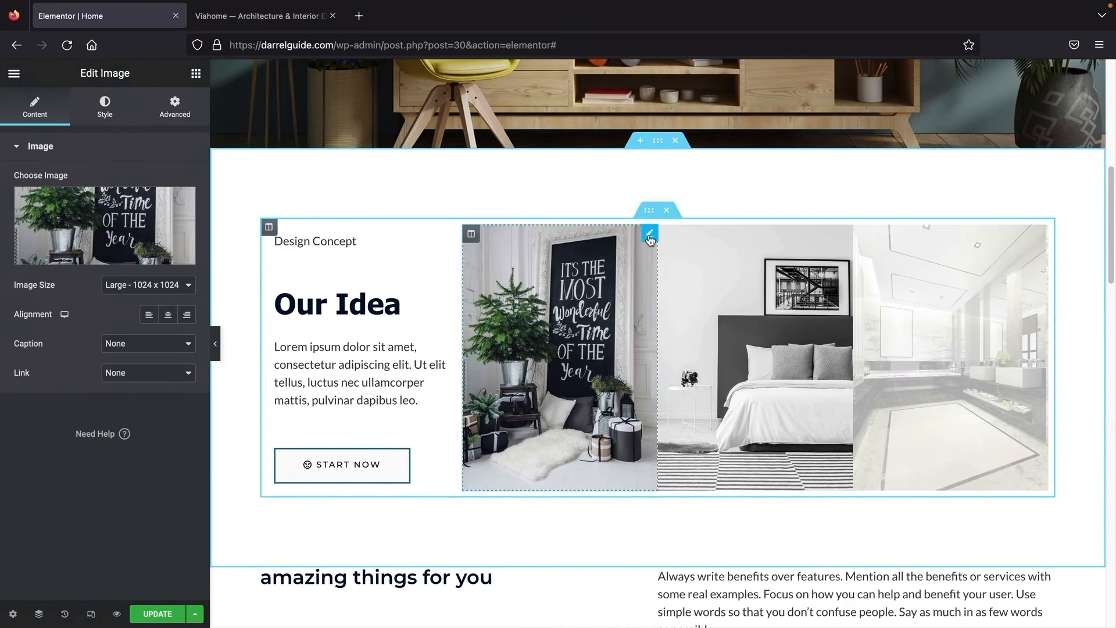
pyautogui.click(175, 119)
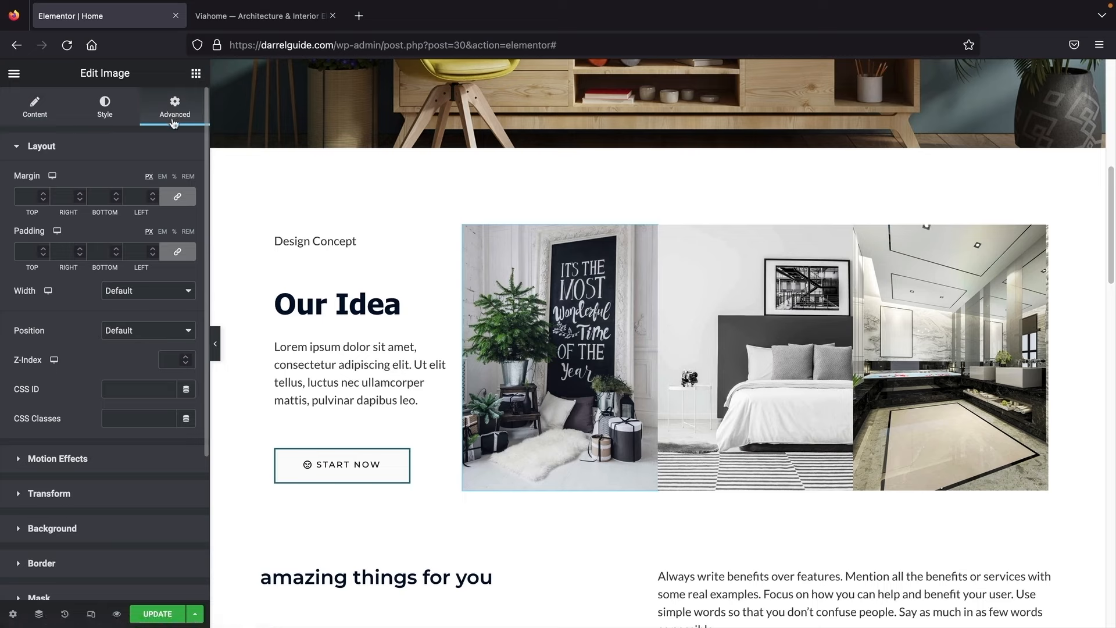
pyautogui.click(154, 249)
pyautogui.click(154, 249)
pyautogui.click(153, 249)
pyautogui.click(153, 249)
pyautogui.click(153, 249)
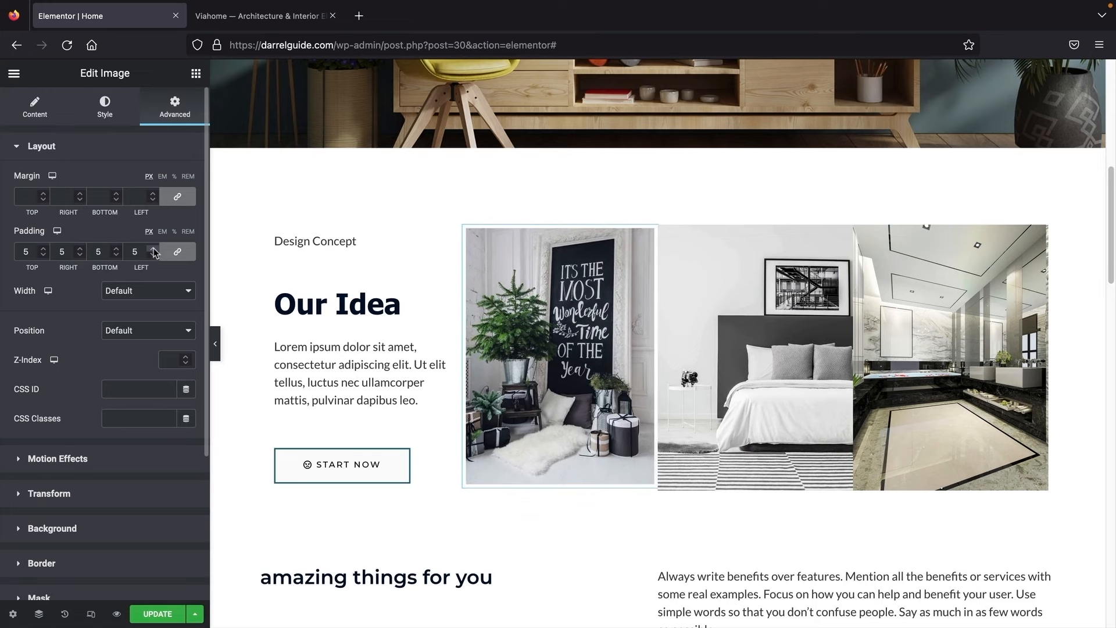
# Step: Give the bedroom image 5 px padding on all sides
pyautogui.click(844, 232)
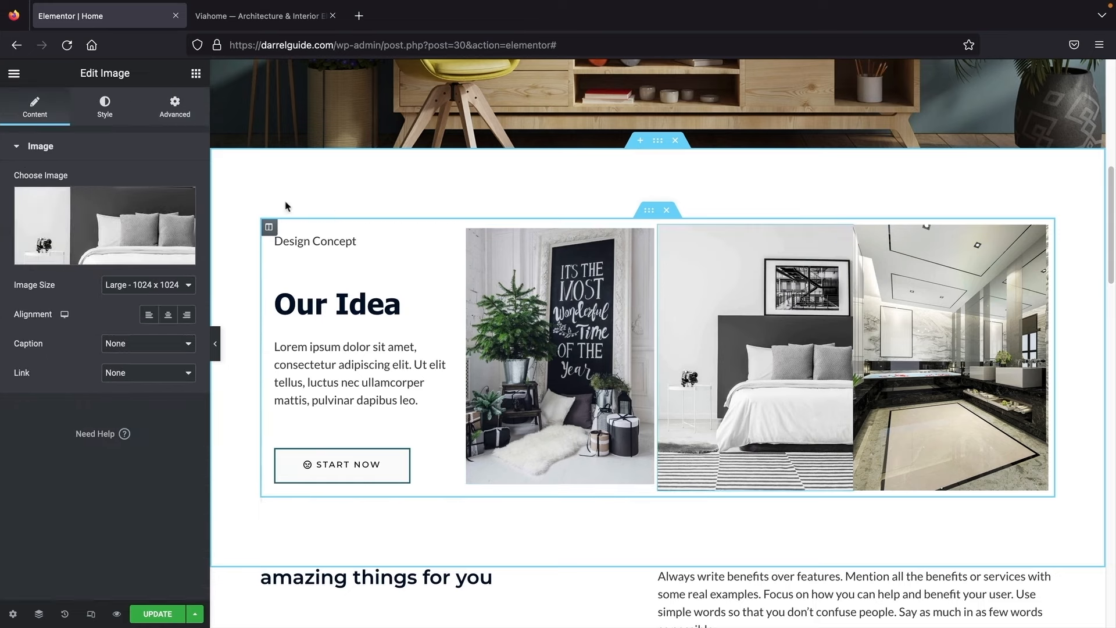
pyautogui.click(175, 110)
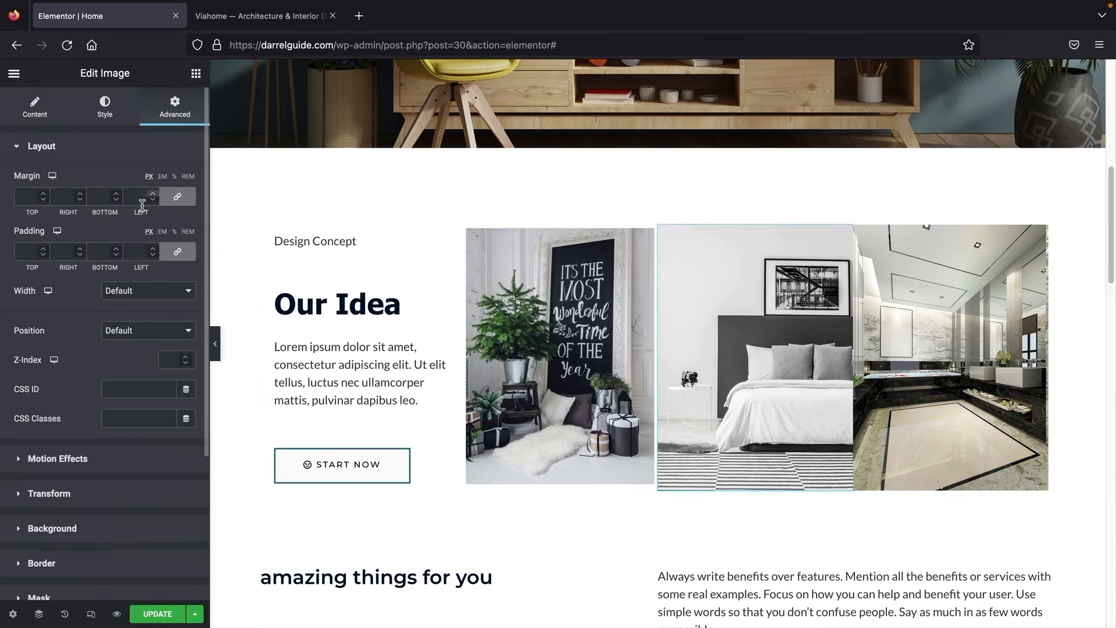
pyautogui.click(153, 249)
pyautogui.click(153, 248)
pyautogui.click(153, 249)
pyautogui.click(153, 249)
pyautogui.click(153, 249)
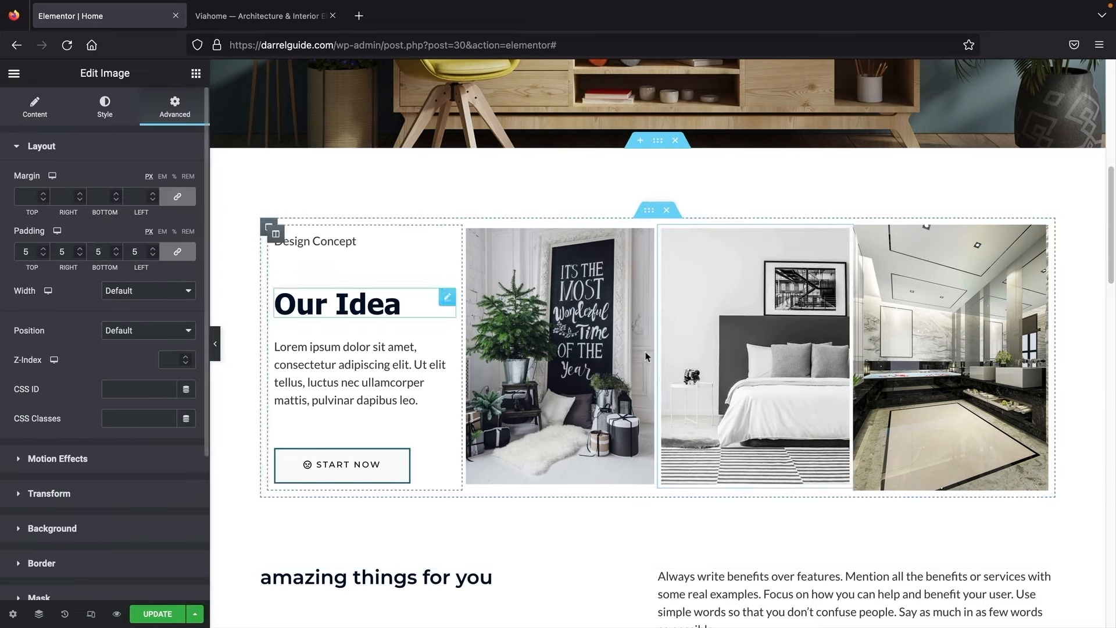
# Step: Give the bathroom image 5 px padding and preview the padded row full width
pyautogui.click(1039, 235)
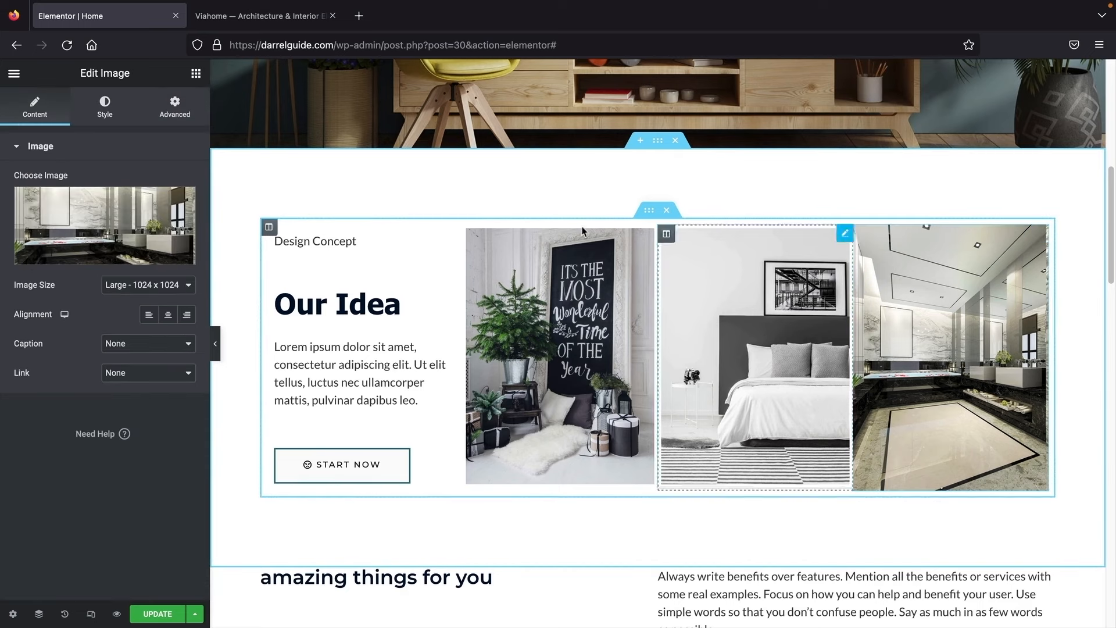
pyautogui.click(172, 110)
pyautogui.click(154, 248)
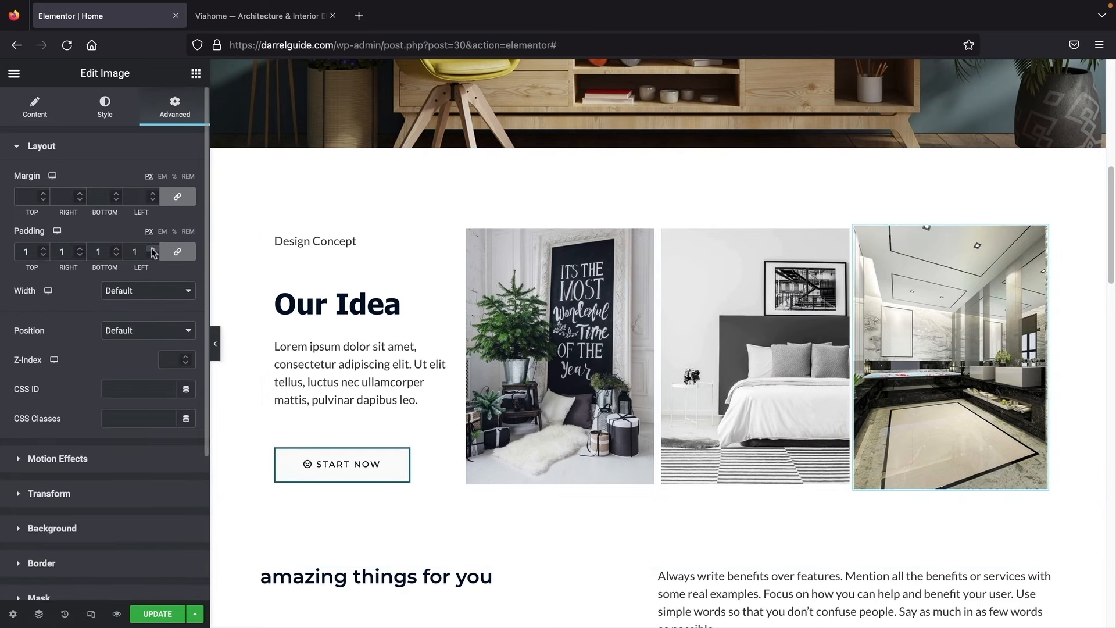
pyautogui.click(153, 249)
pyautogui.click(154, 249)
pyautogui.click(153, 249)
pyautogui.click(154, 249)
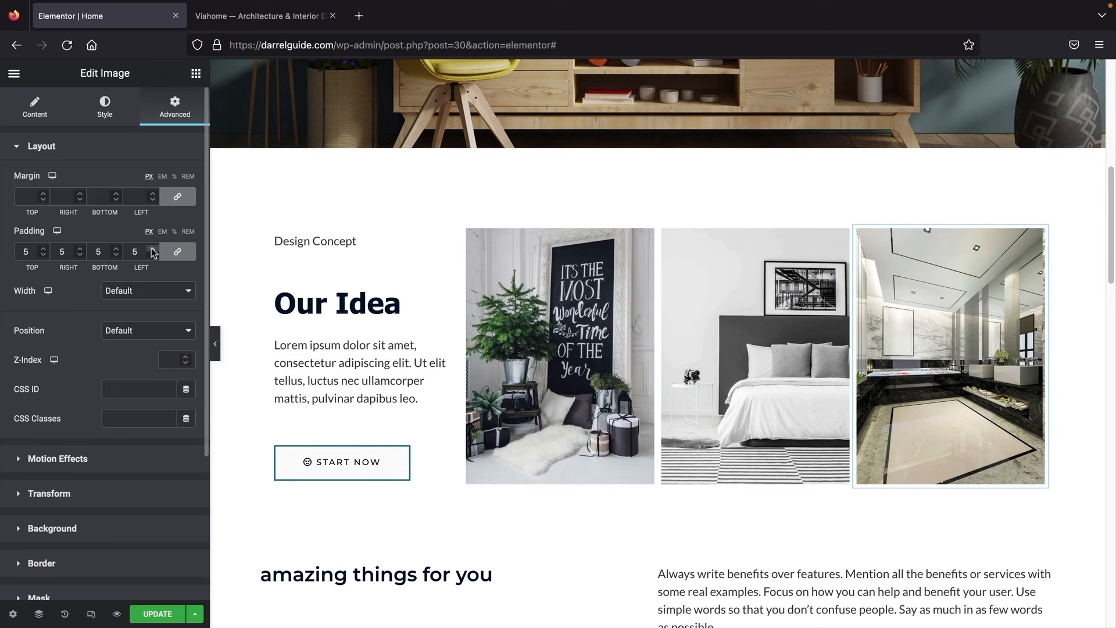
pyautogui.click(215, 344)
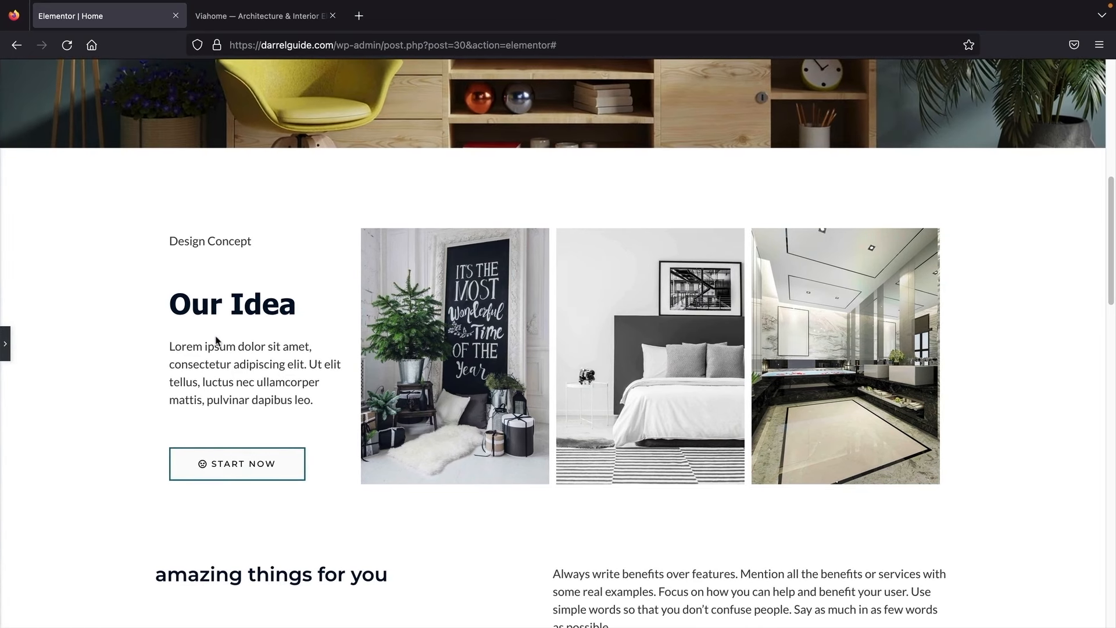
pyautogui.click(6, 345)
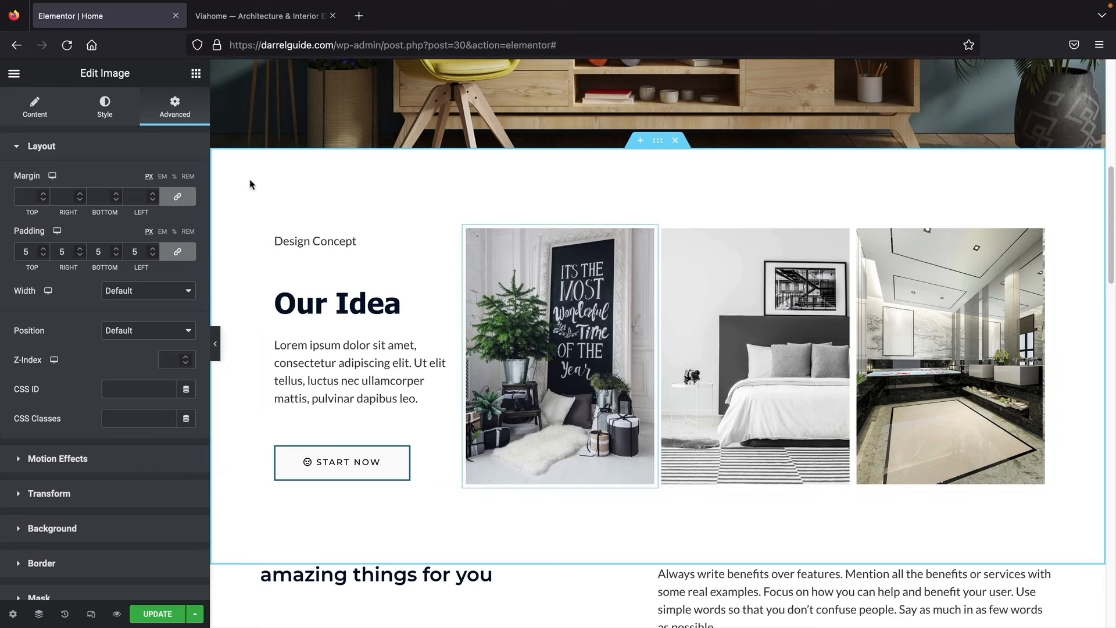
# Step: Set the chalkboard-sign image's entrance animation to Fade In Left
pyautogui.scroll(-2, 87, 352)
pyautogui.scroll(-4, 85, 354)
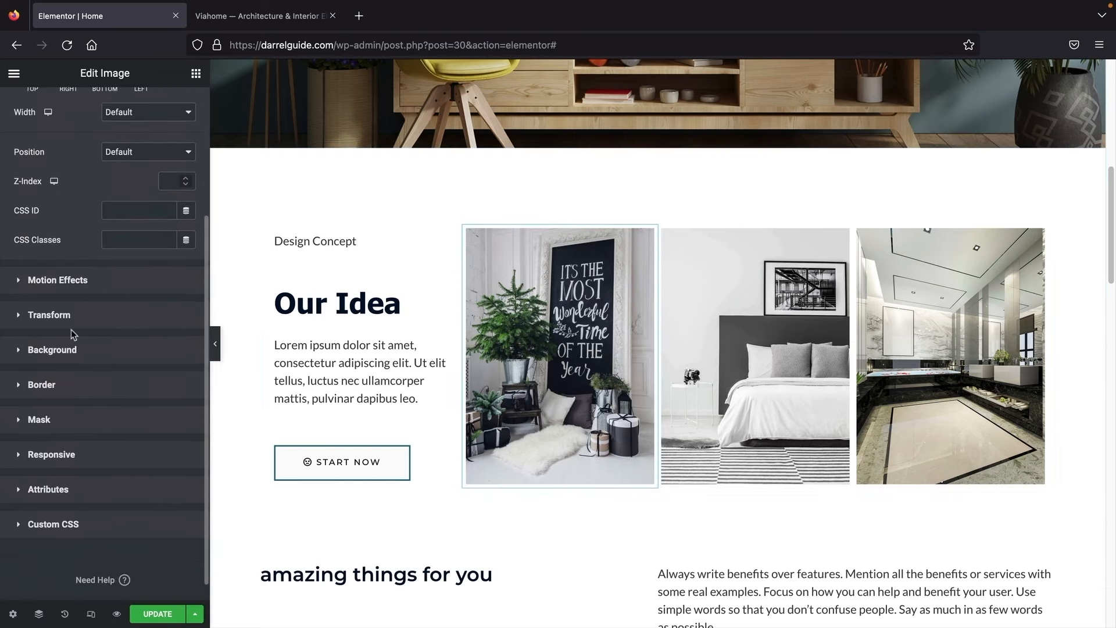
pyautogui.click(76, 281)
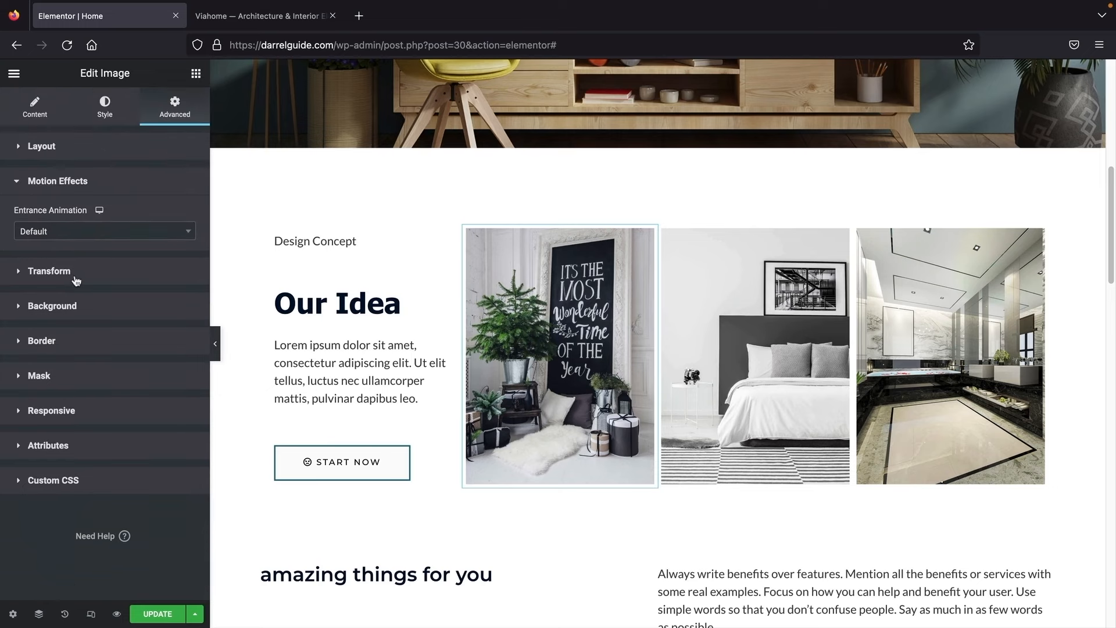
pyautogui.click(80, 237)
pyautogui.click(72, 304)
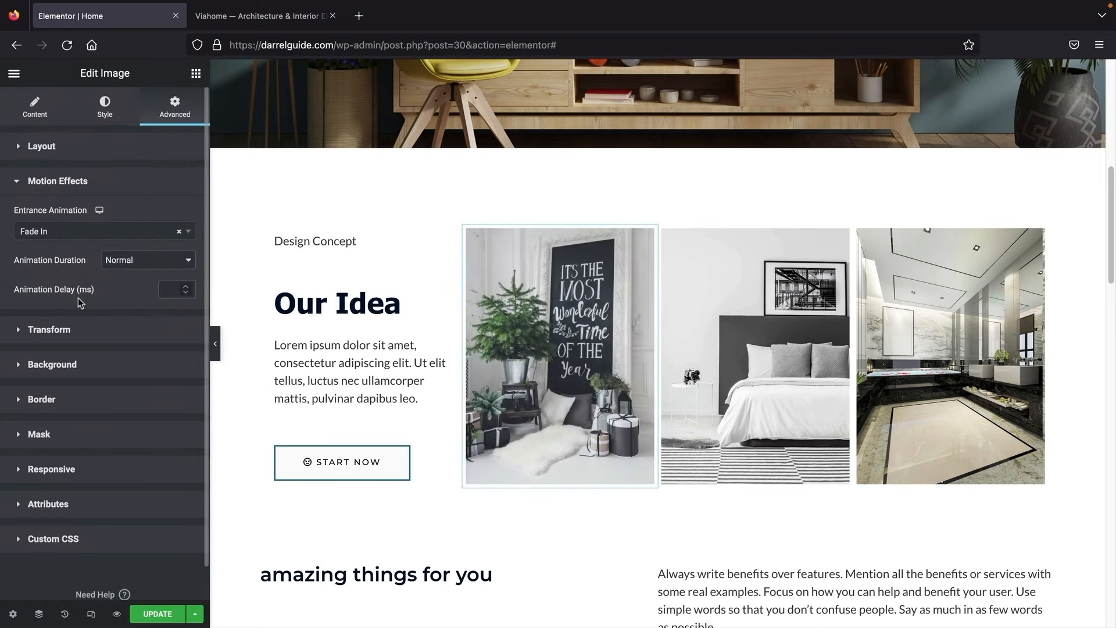
pyautogui.click(82, 232)
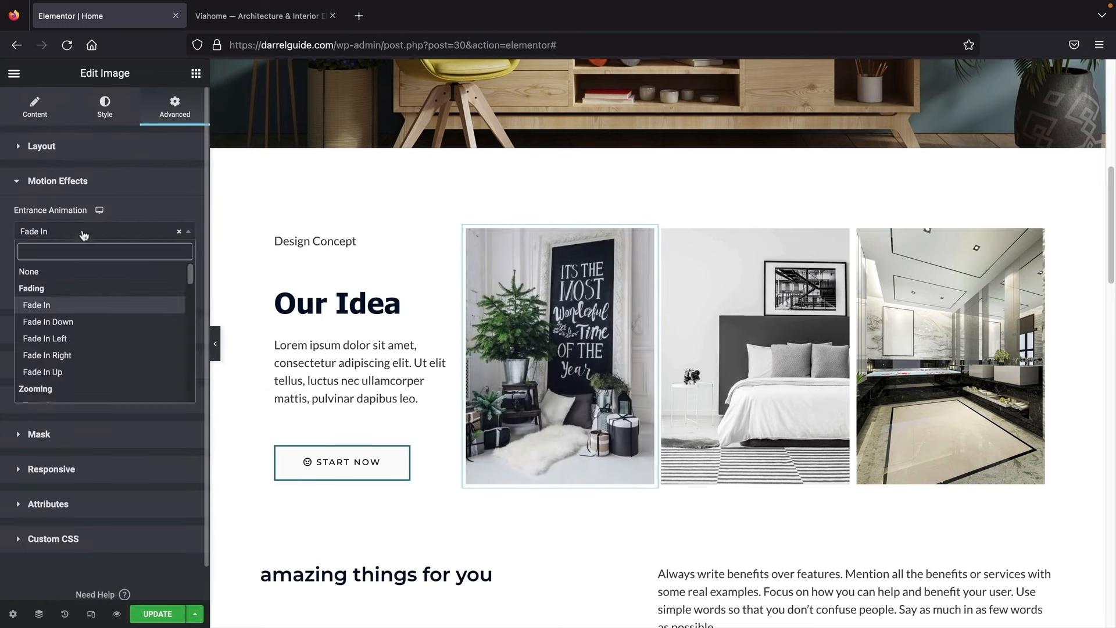
pyautogui.click(70, 322)
pyautogui.click(80, 233)
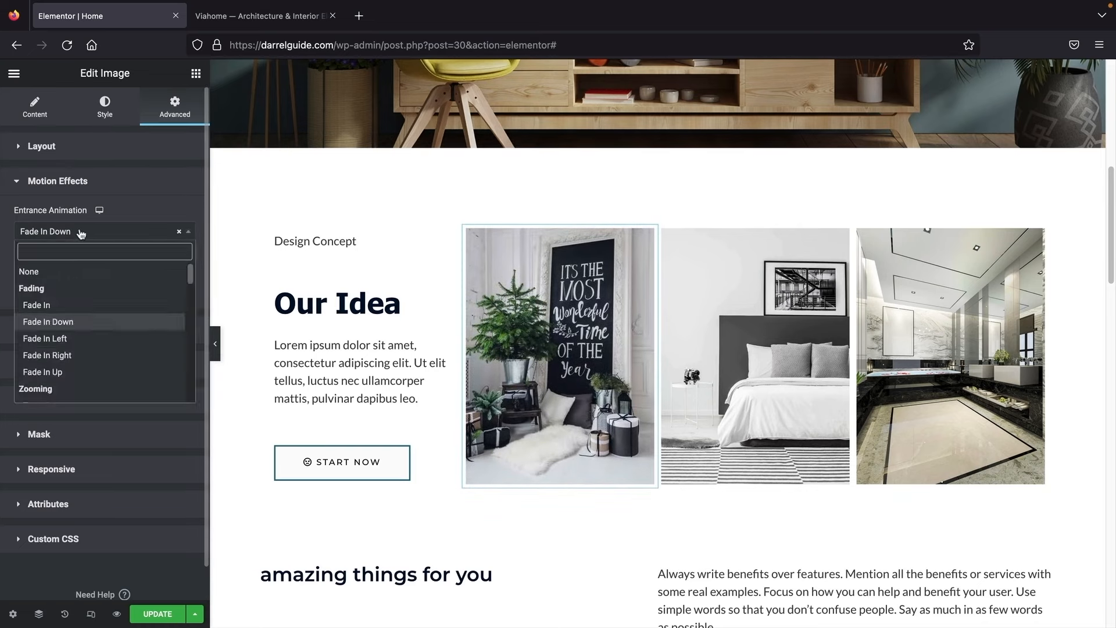
pyautogui.click(77, 338)
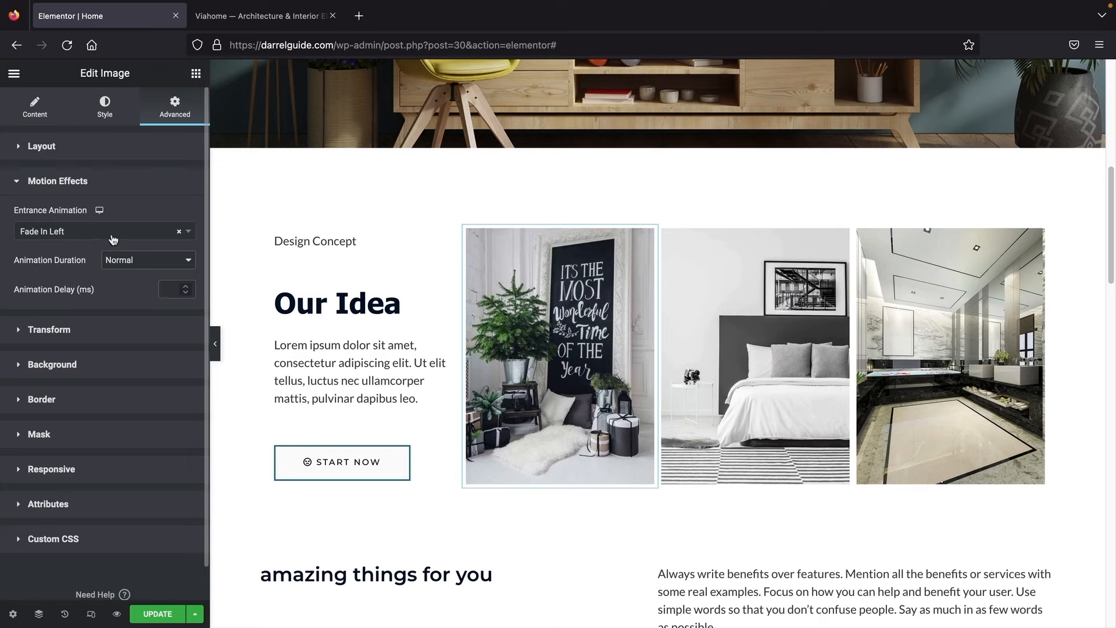
pyautogui.click(113, 239)
pyautogui.scroll(-10, 110, 346)
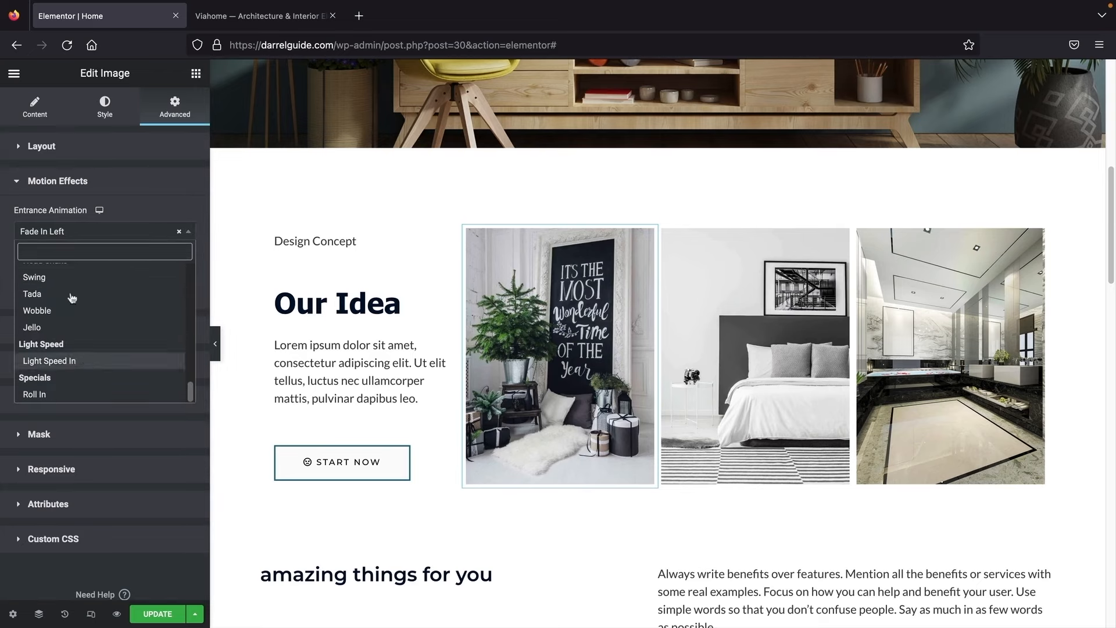
pyautogui.scroll(10, 73, 314)
pyautogui.click(93, 340)
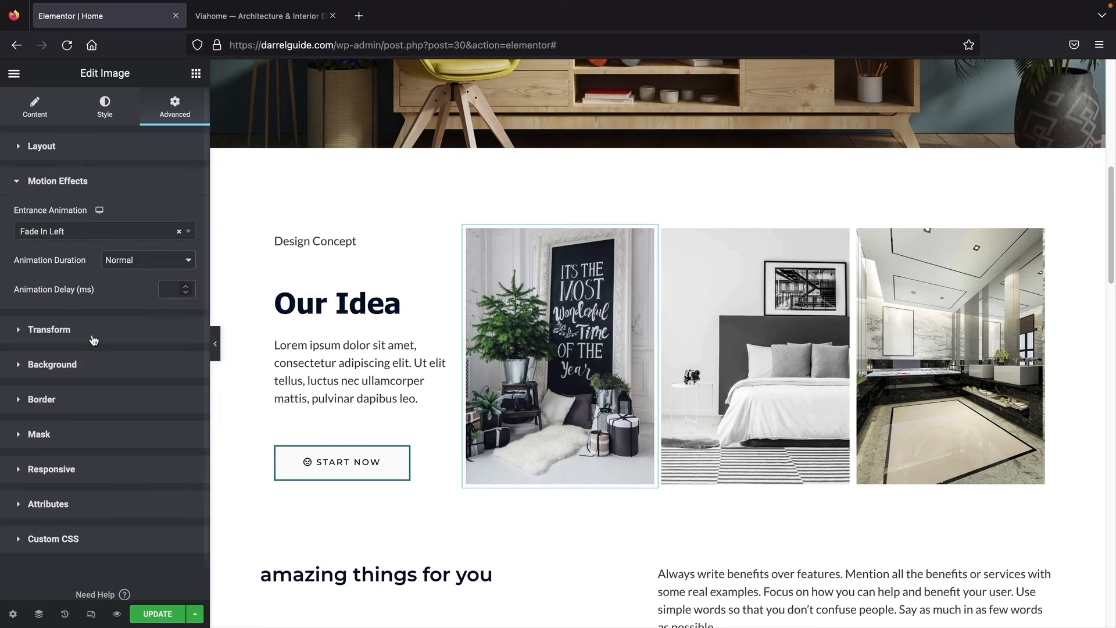
# Step: Give the bedroom and marble bathroom images a Fade In Left entrance animation
pyautogui.click(842, 239)
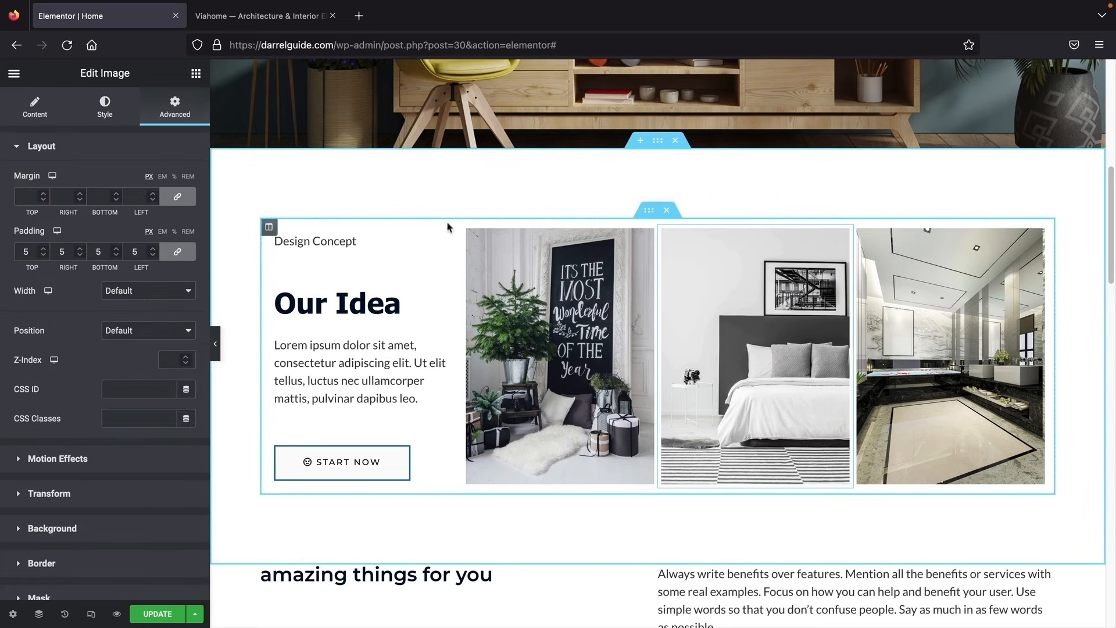
pyautogui.click(58, 459)
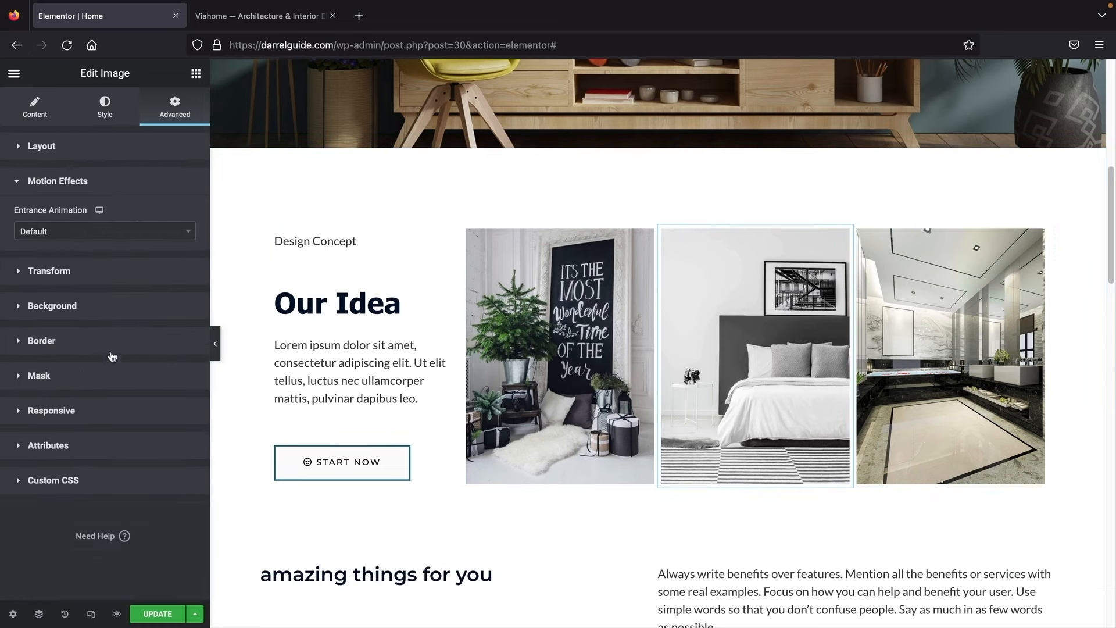
pyautogui.click(97, 233)
pyautogui.click(79, 332)
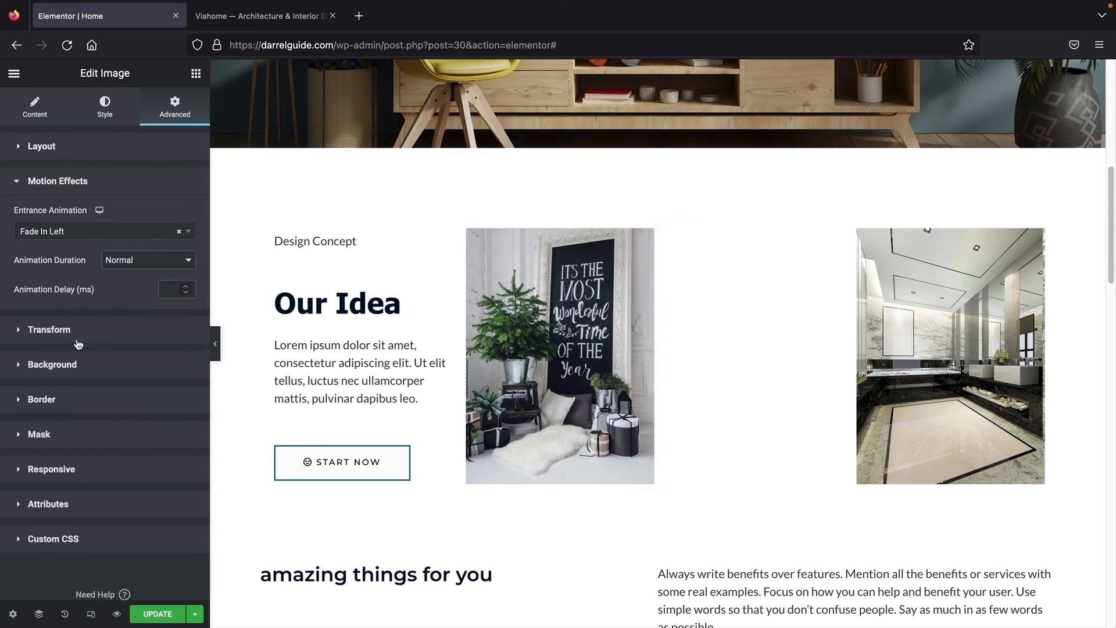
pyautogui.click(1042, 236)
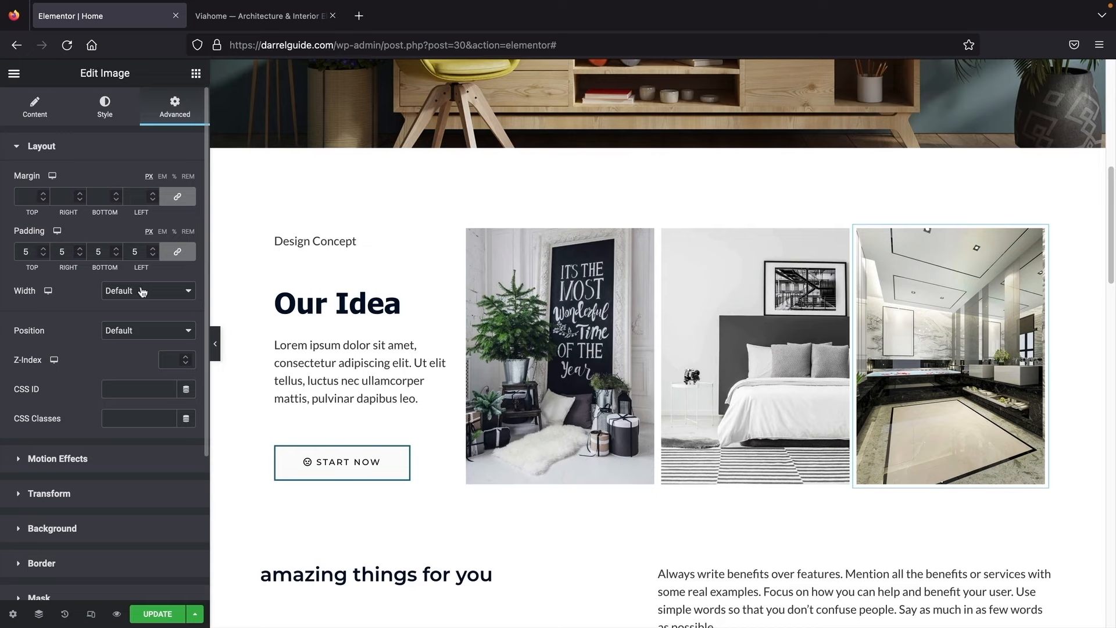
pyautogui.click(58, 460)
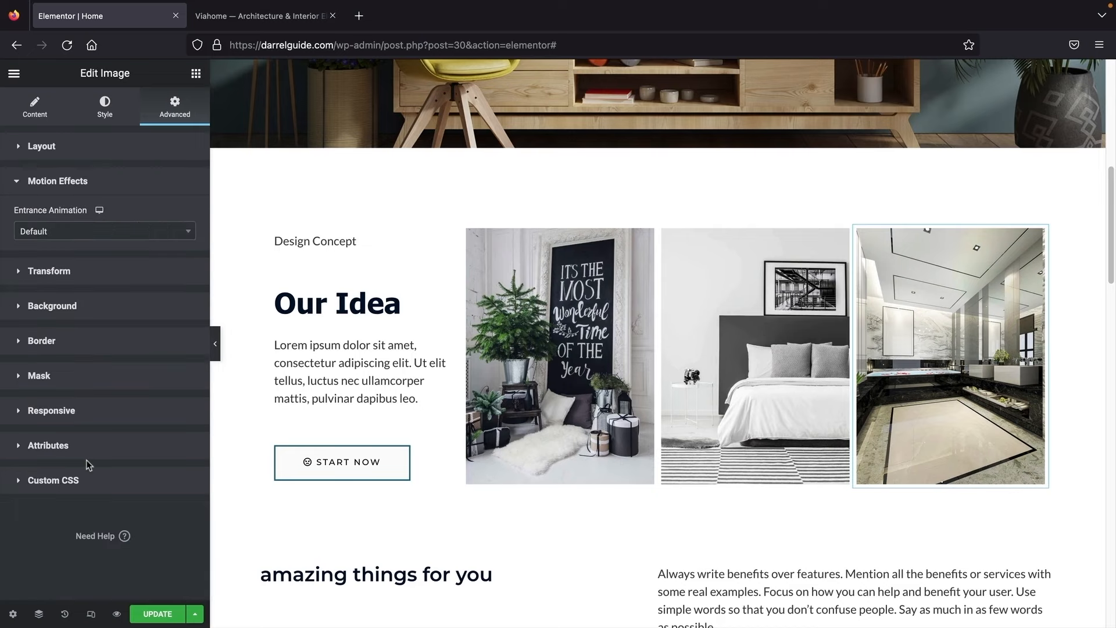
pyautogui.click(102, 233)
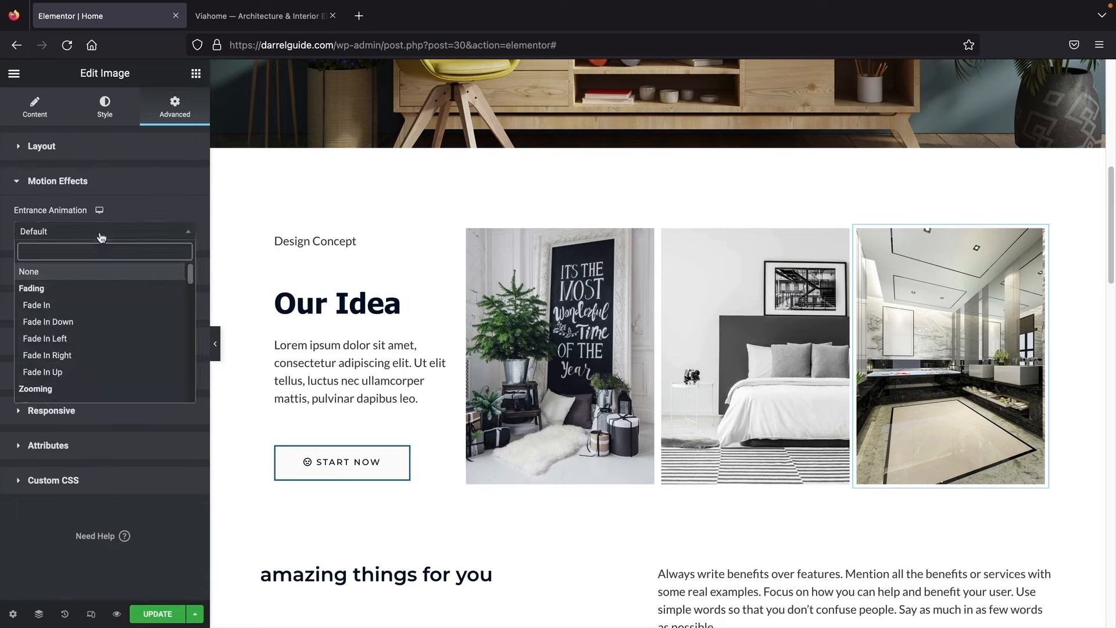
pyautogui.click(74, 304)
pyautogui.click(82, 239)
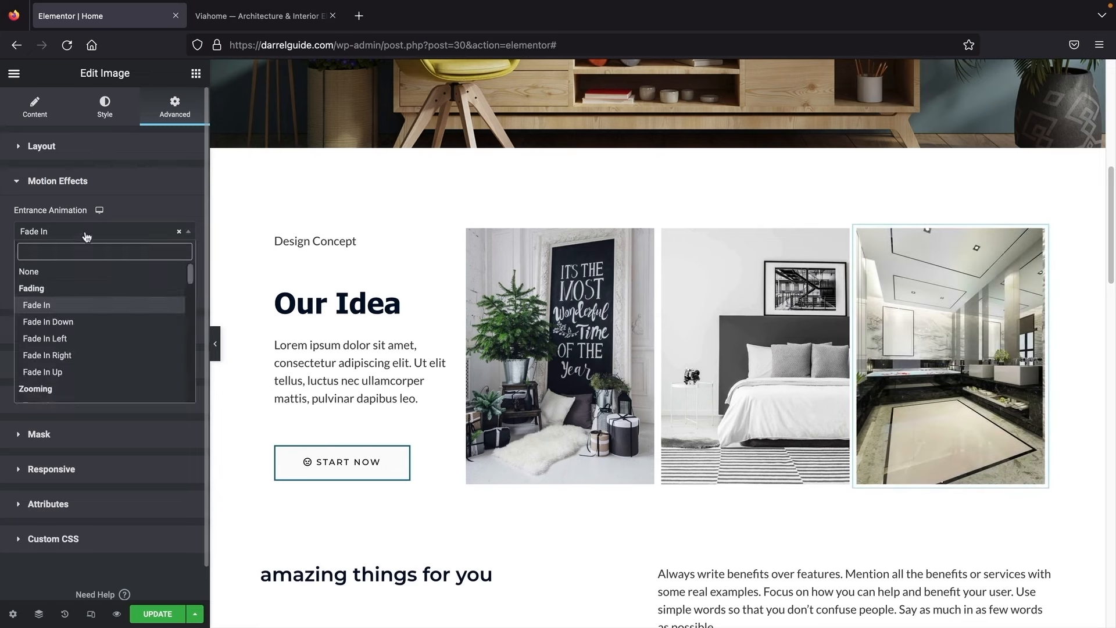
pyautogui.click(61, 338)
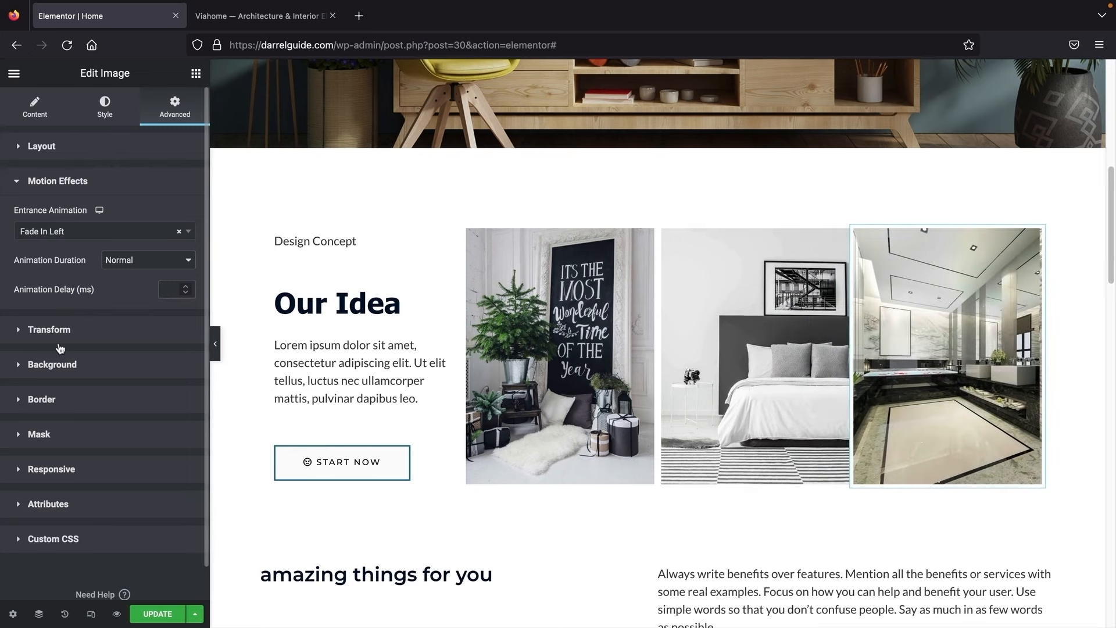
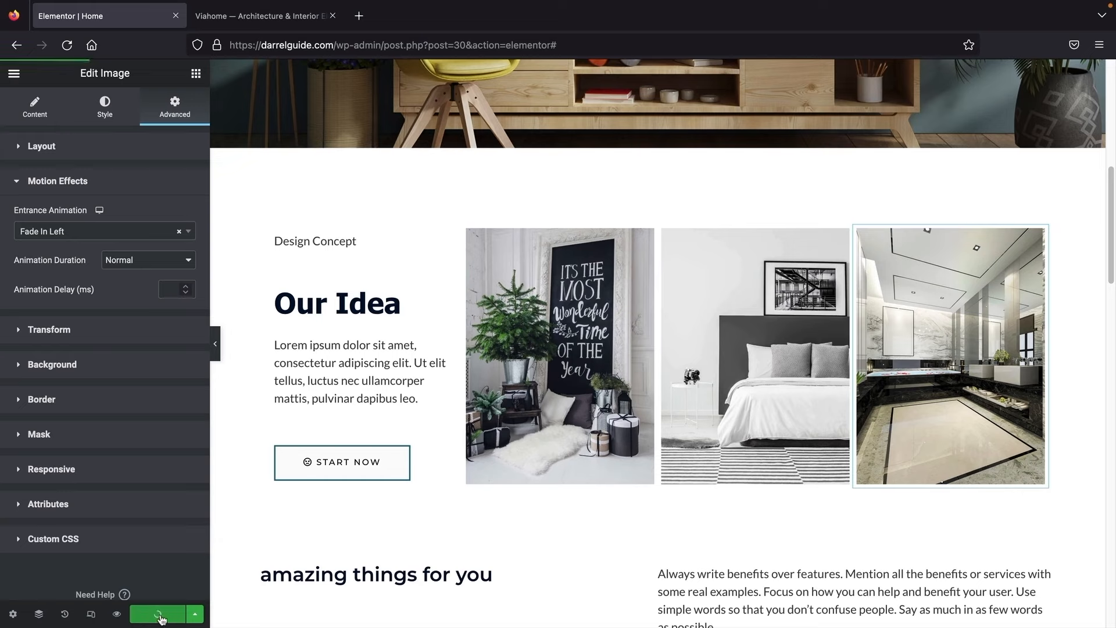
# Step: Open the Elementor panel's main menu to reach site settings and page options
pyautogui.click(13, 74)
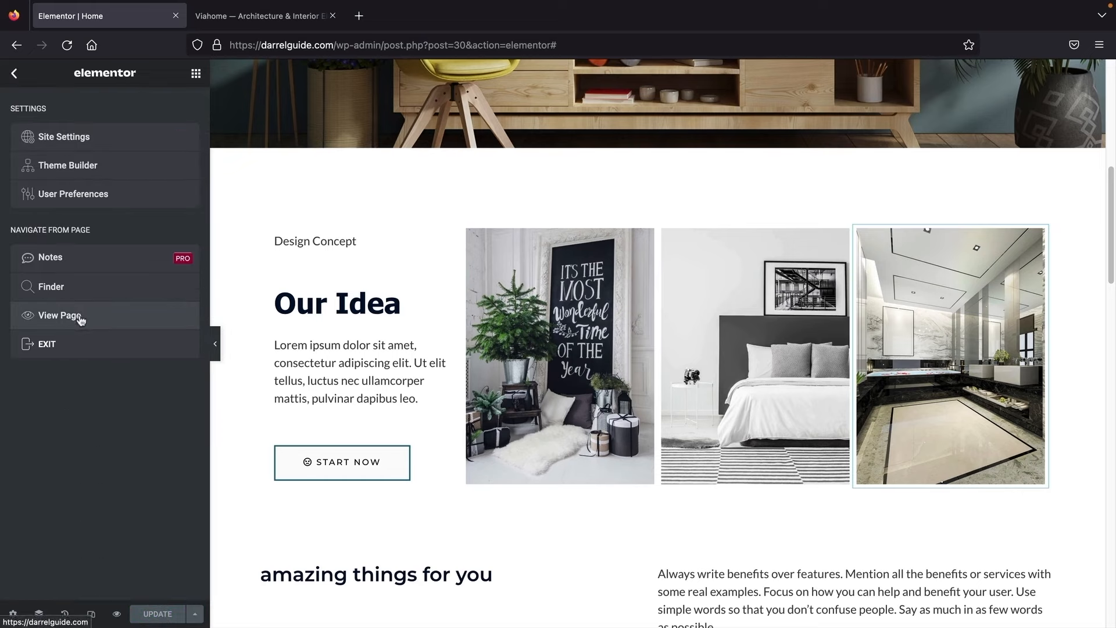
# Step: View the published home page live and reload it to replay the entrance animations
pyautogui.click(80, 320)
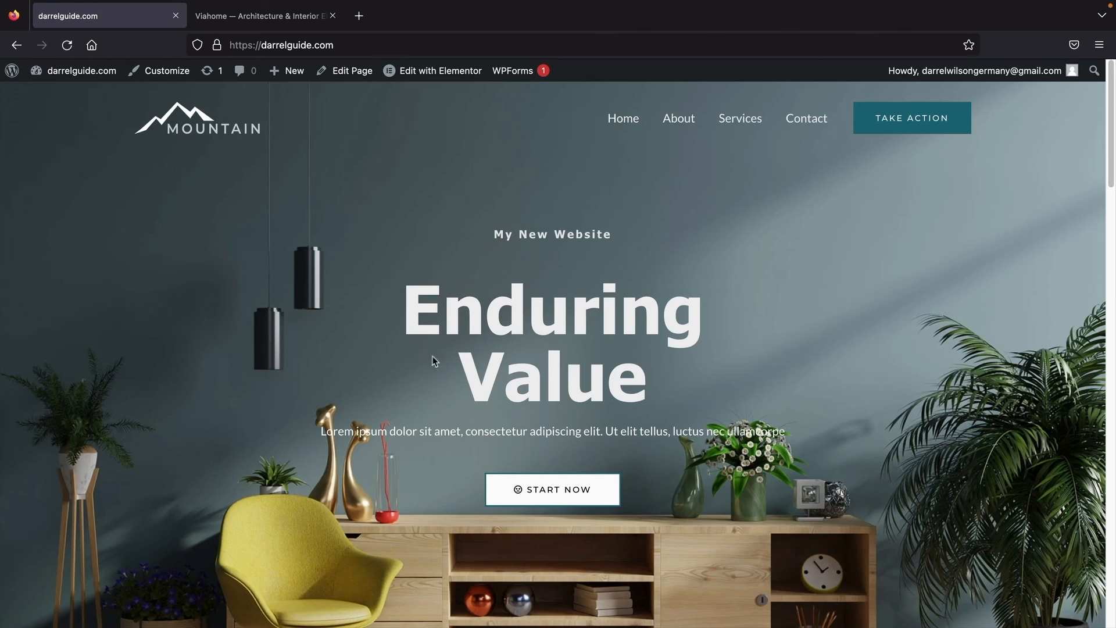
pyautogui.scroll(-7, 444, 364)
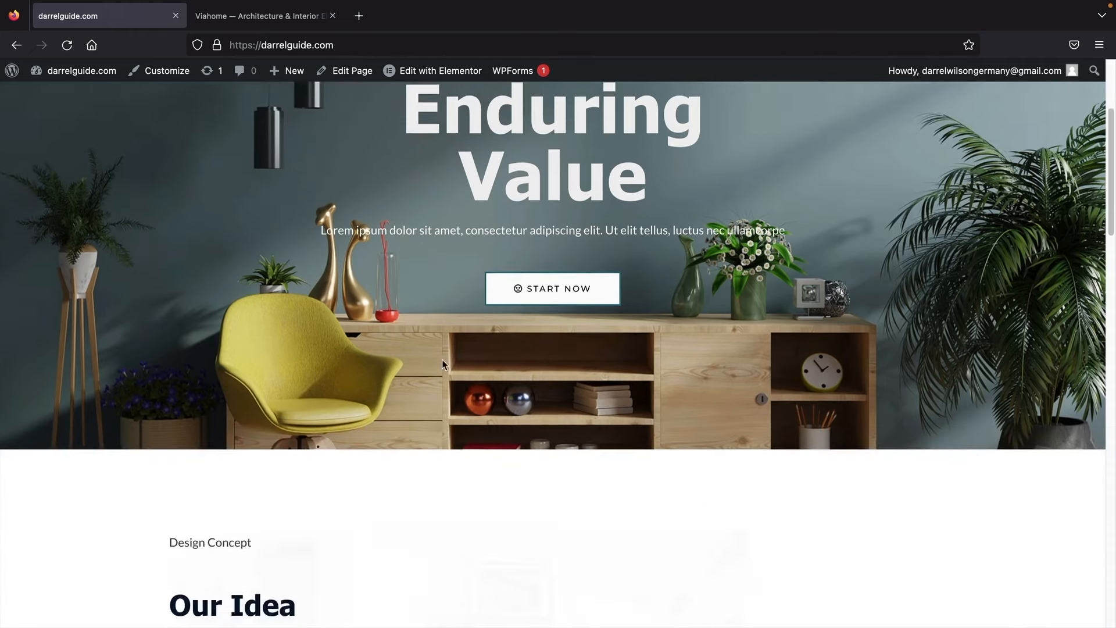
pyautogui.scroll(-1, 443, 363)
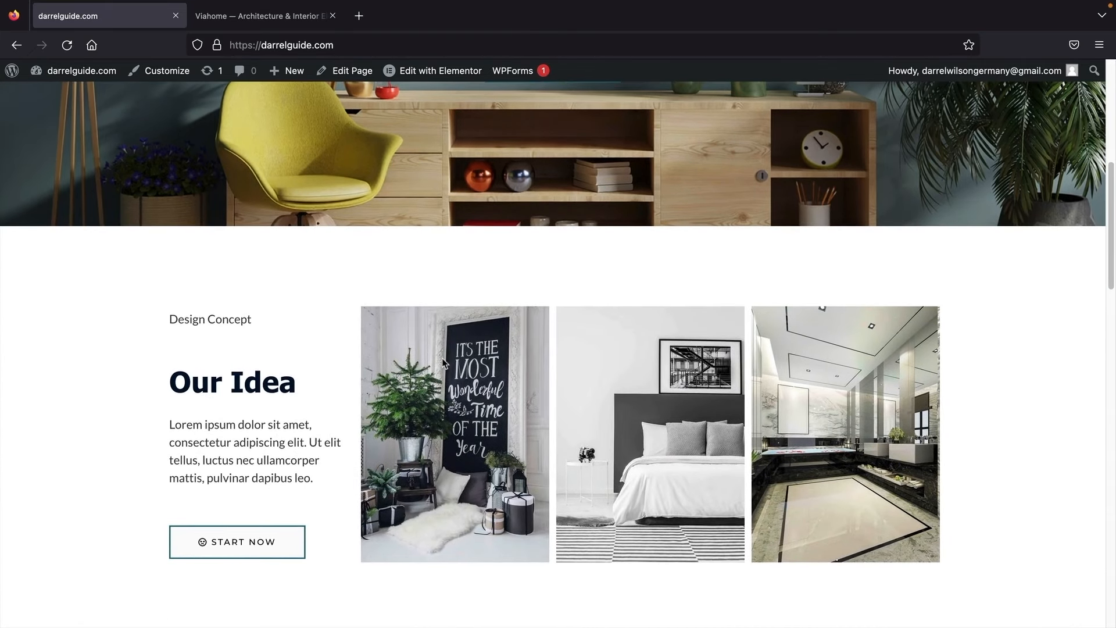
pyautogui.click(67, 44)
pyautogui.scroll(-1, 232, 232)
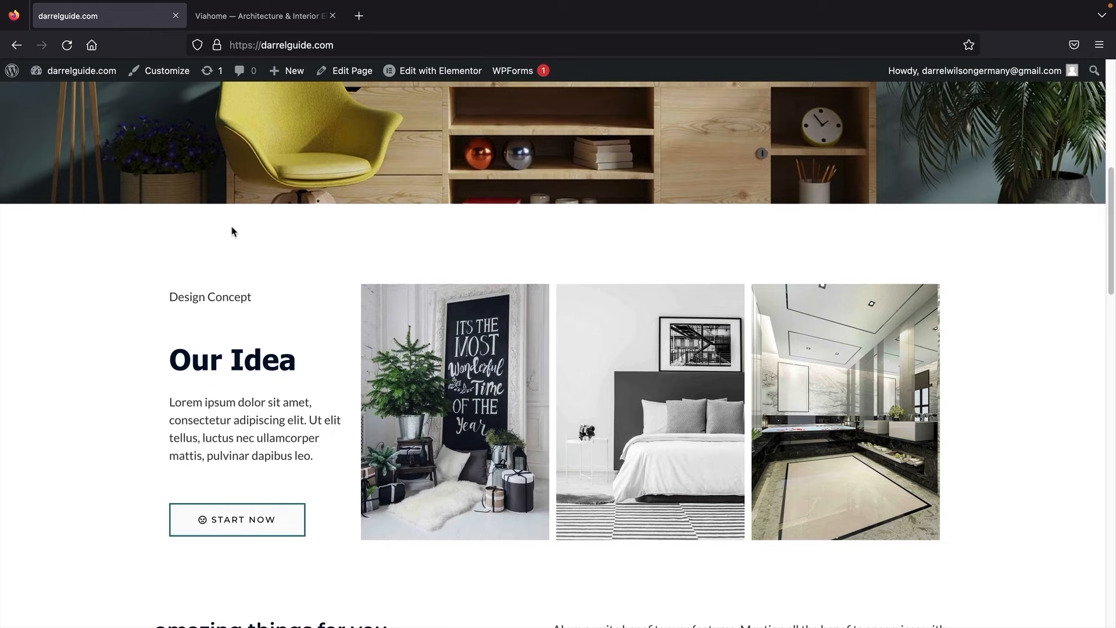
# Step: Compare the live page with the Viahome demo, then reopen the home page in Elementor
pyautogui.click(282, 17)
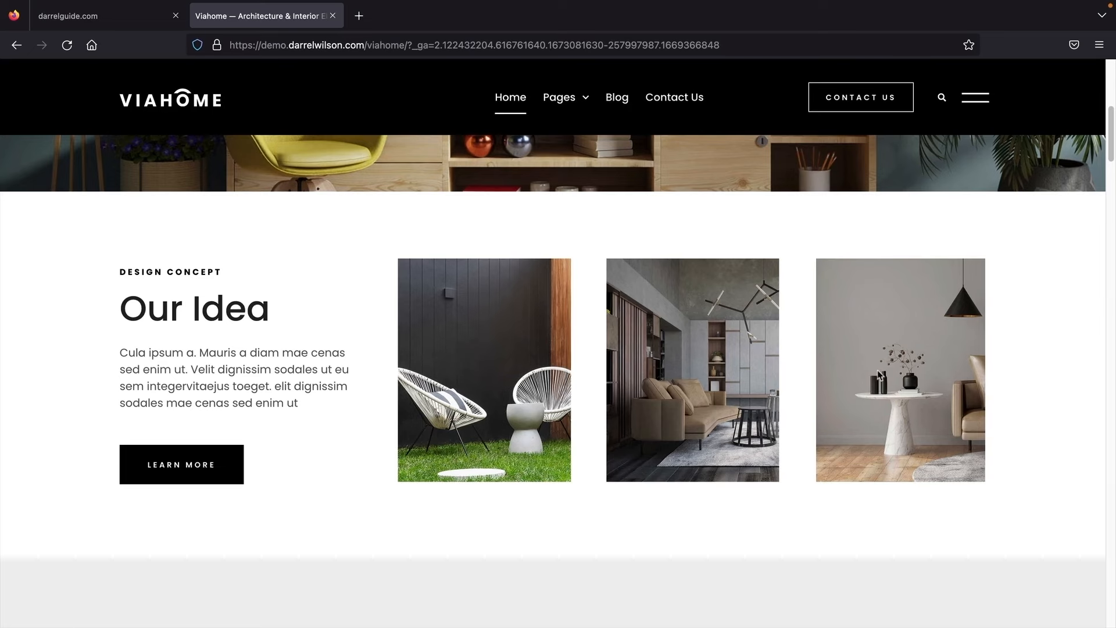
pyautogui.click(140, 23)
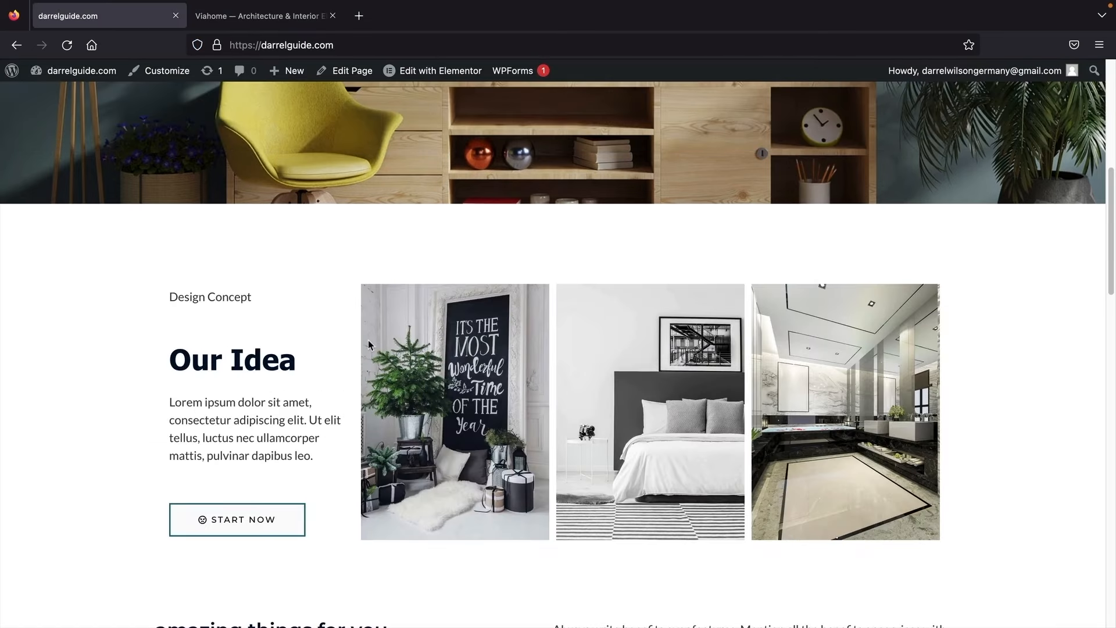
pyautogui.scroll(-5, 307, 343)
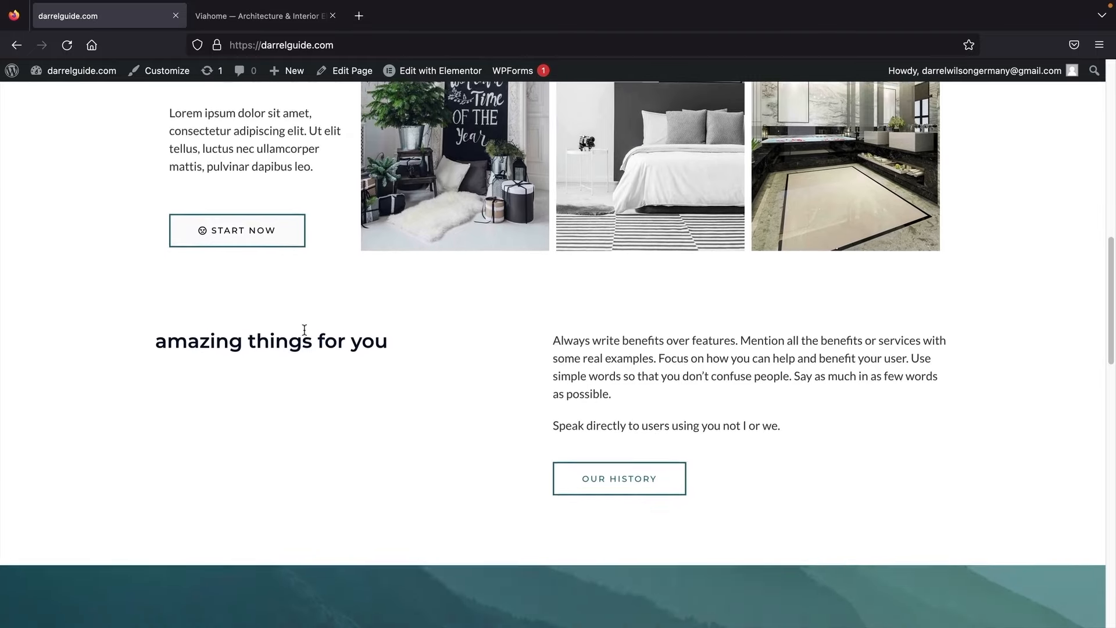
pyautogui.click(272, 17)
pyautogui.scroll(-3, 393, 322)
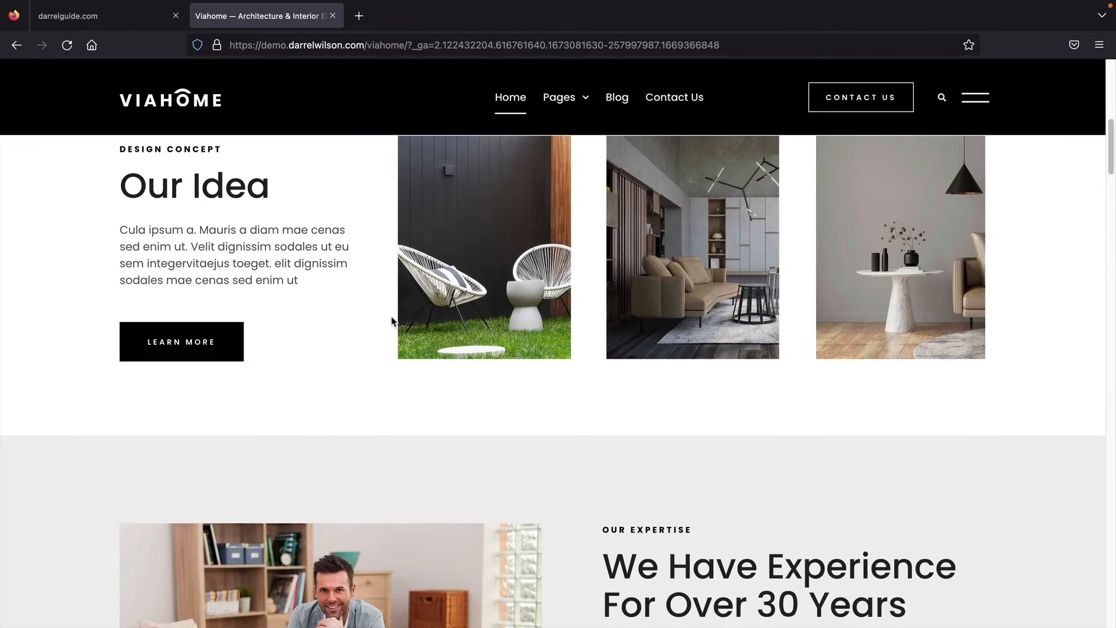
pyautogui.scroll(-5, 392, 322)
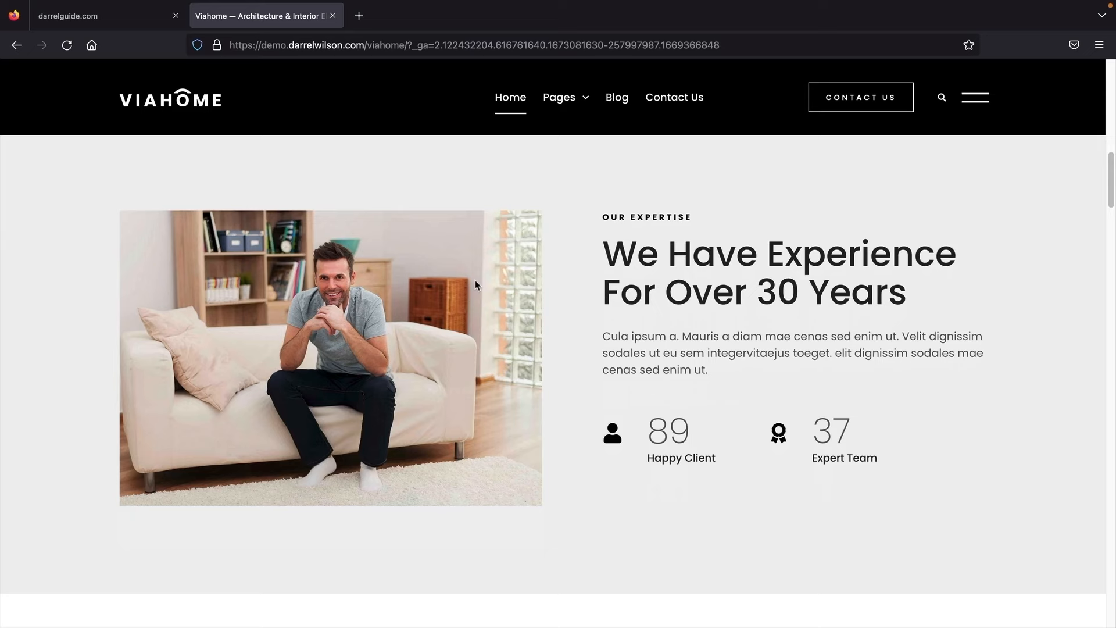
pyautogui.click(130, 24)
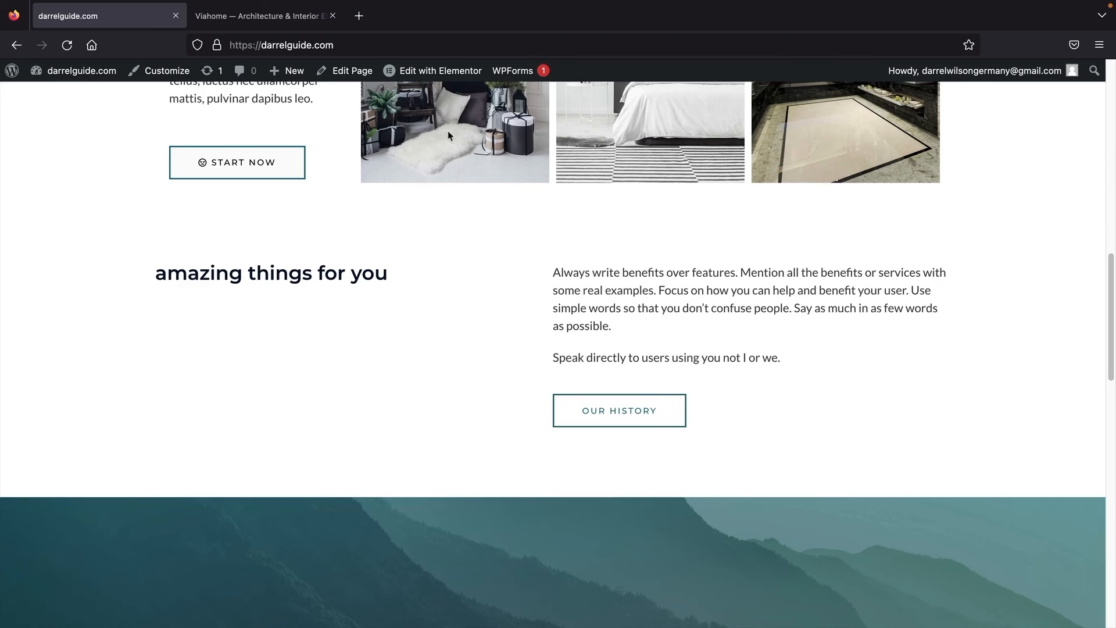
pyautogui.click(442, 75)
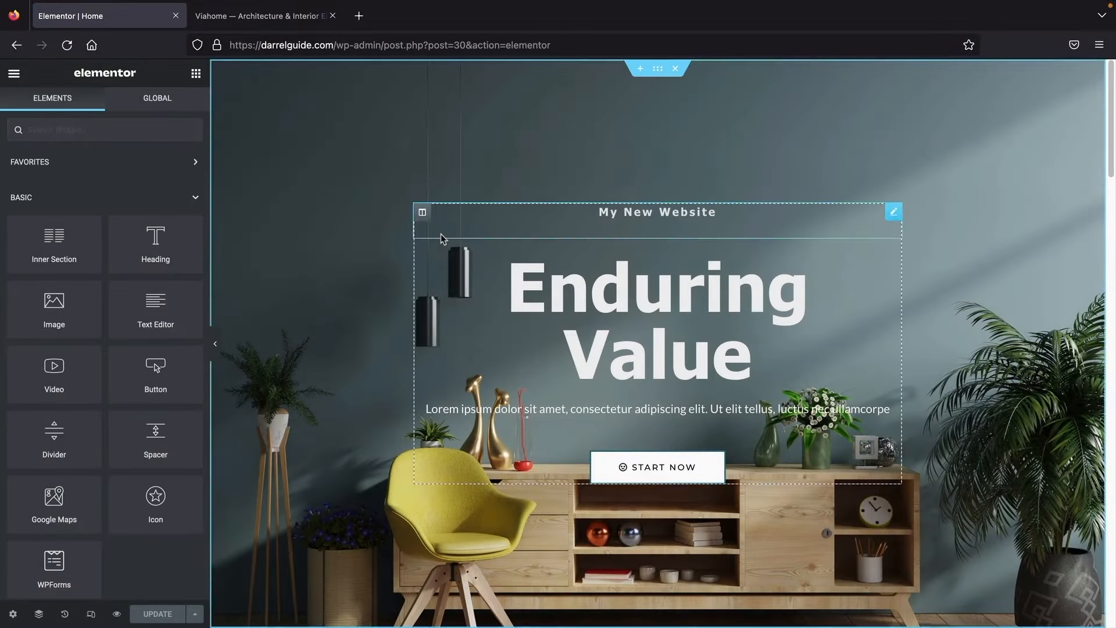
# Step: Review the Viahome demo's experience section as a layout reference
pyautogui.scroll(-10, 441, 234)
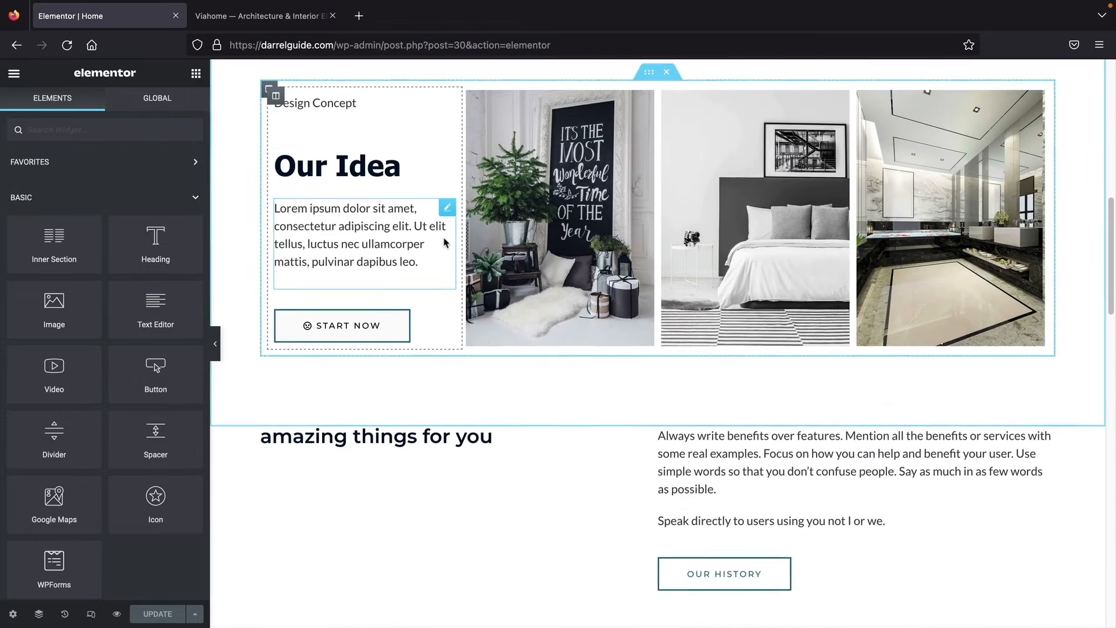
pyautogui.scroll(-3, 445, 242)
pyautogui.click(267, 23)
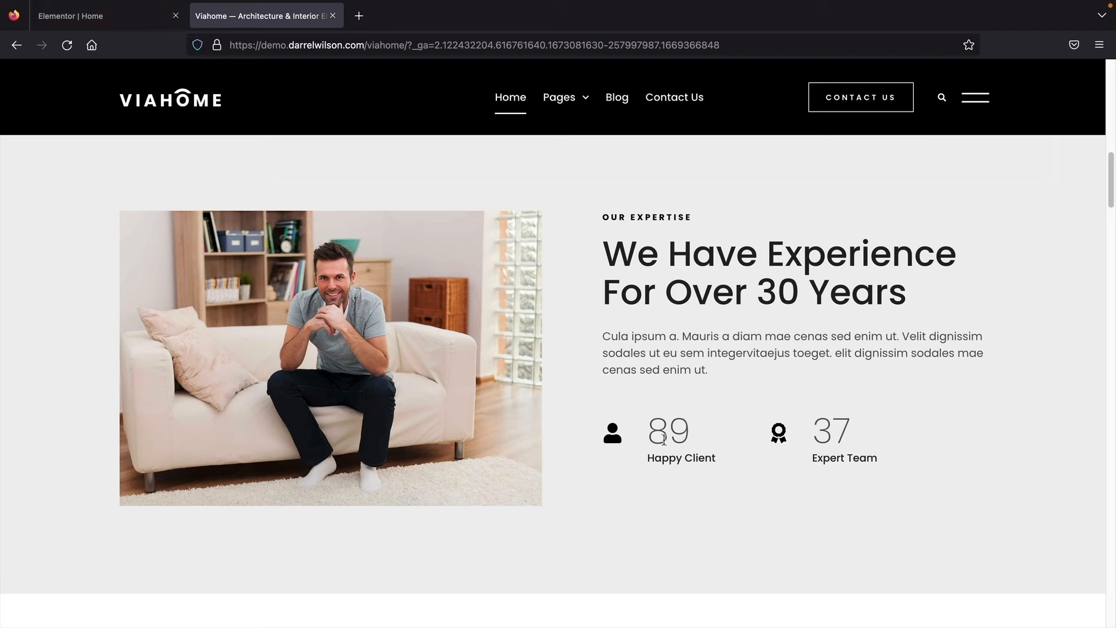
pyautogui.click(131, 23)
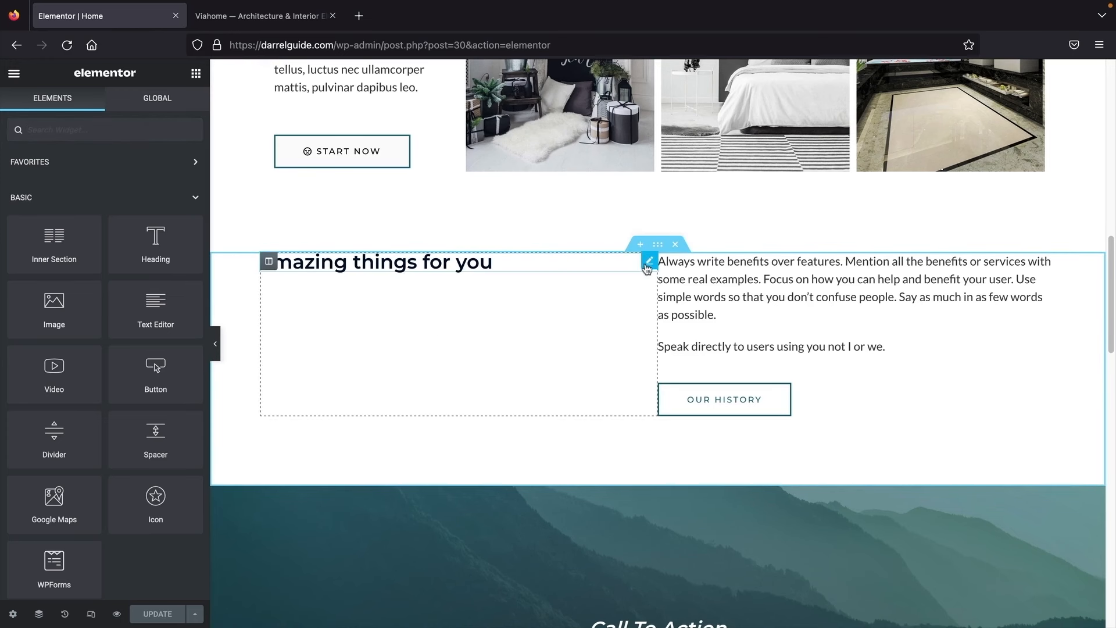
# Step: Move the 'amazing things for you' heading into the right column and add an Image widget to the left
pyautogui.moveTo(647, 268); pyautogui.dragTo(721, 261)
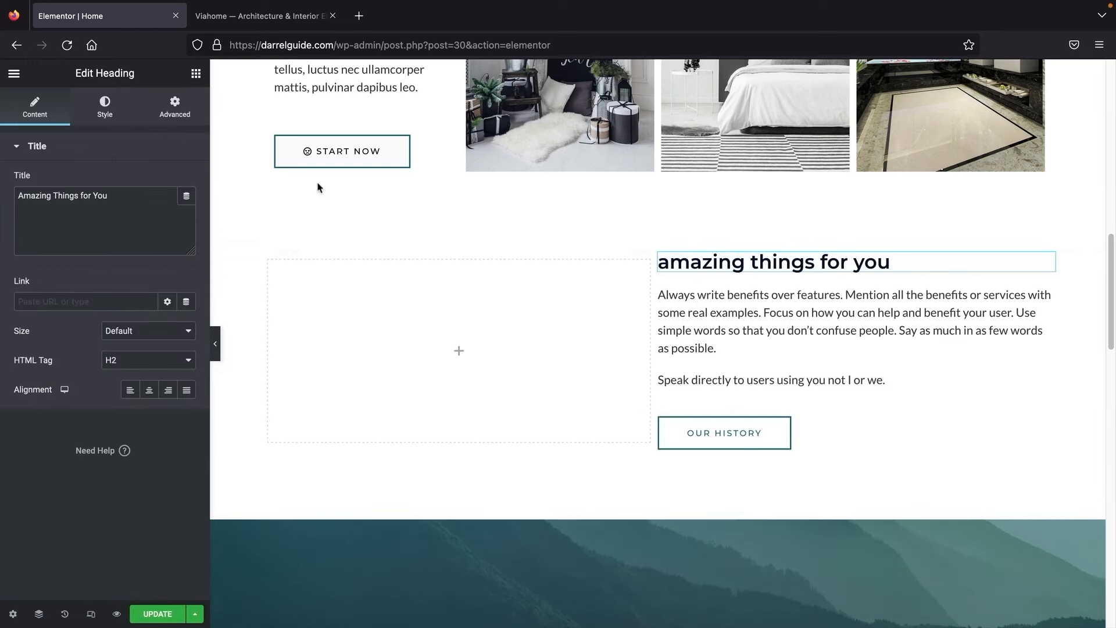
pyautogui.click(197, 78)
pyautogui.moveTo(50, 311); pyautogui.dragTo(451, 370)
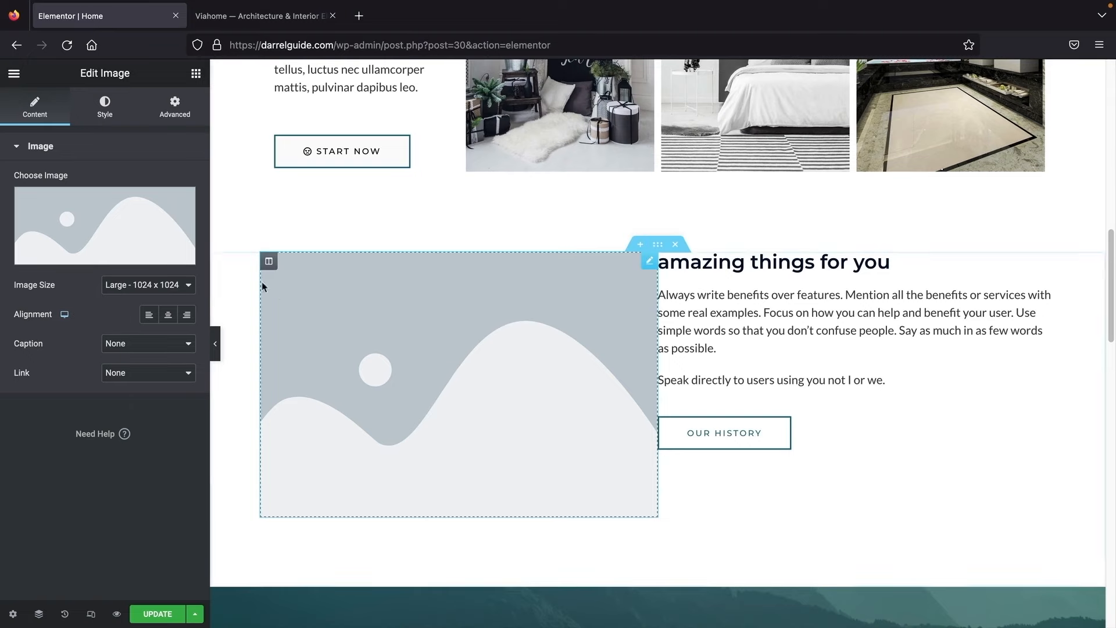
# Step: Insert the man-on-sofa photo from the Media Library into the left-column image
pyautogui.click(75, 218)
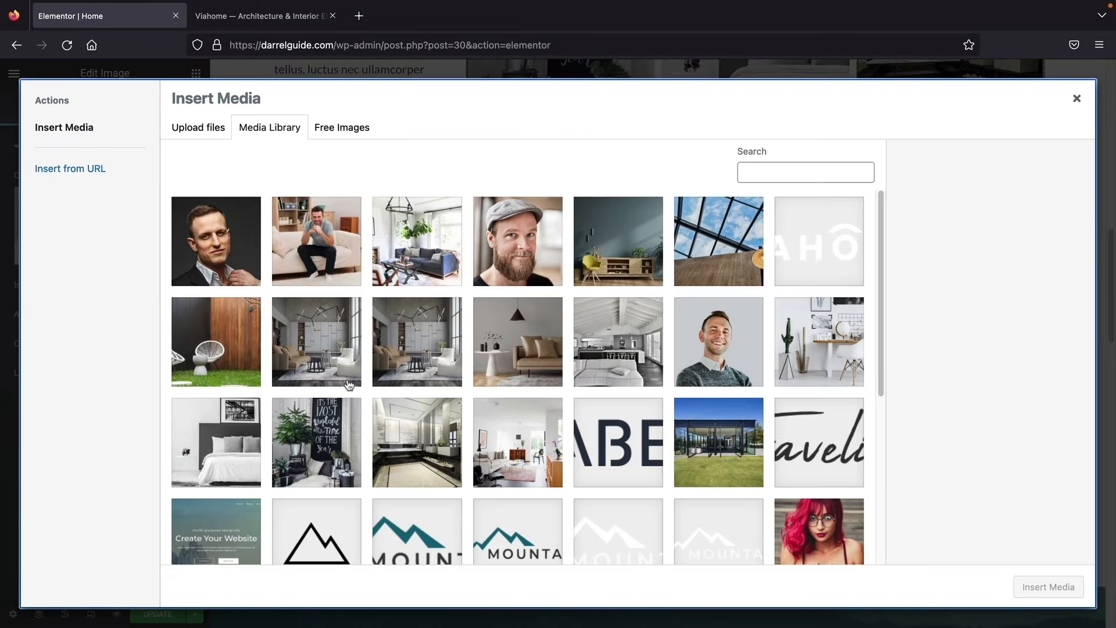
pyautogui.scroll(-2, 349, 383)
pyautogui.scroll(2, 349, 384)
pyautogui.click(317, 242)
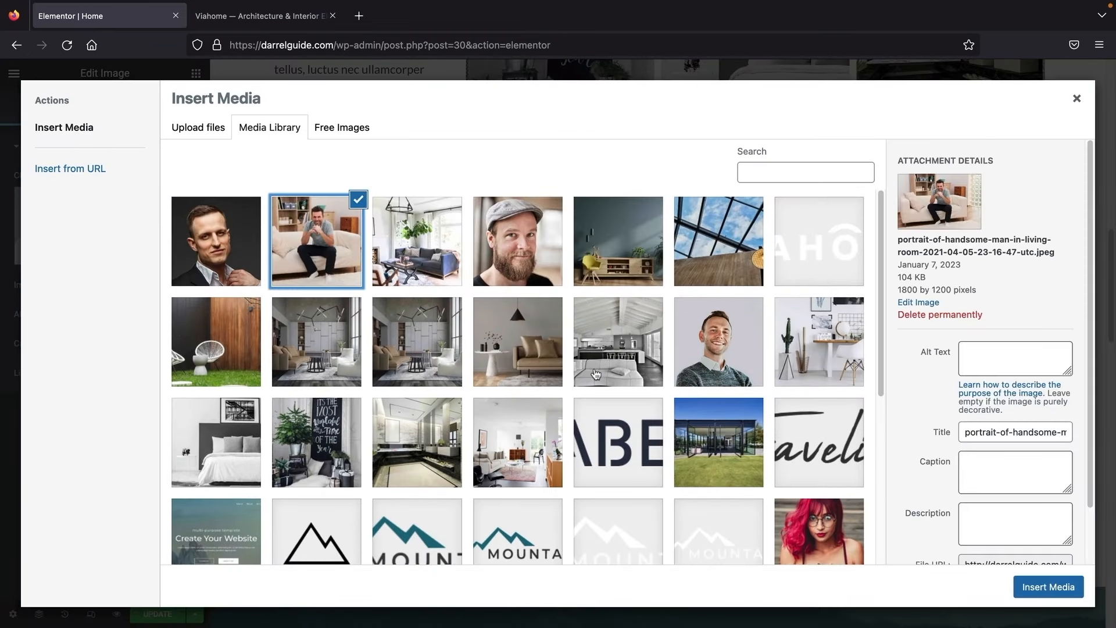
pyautogui.click(1049, 587)
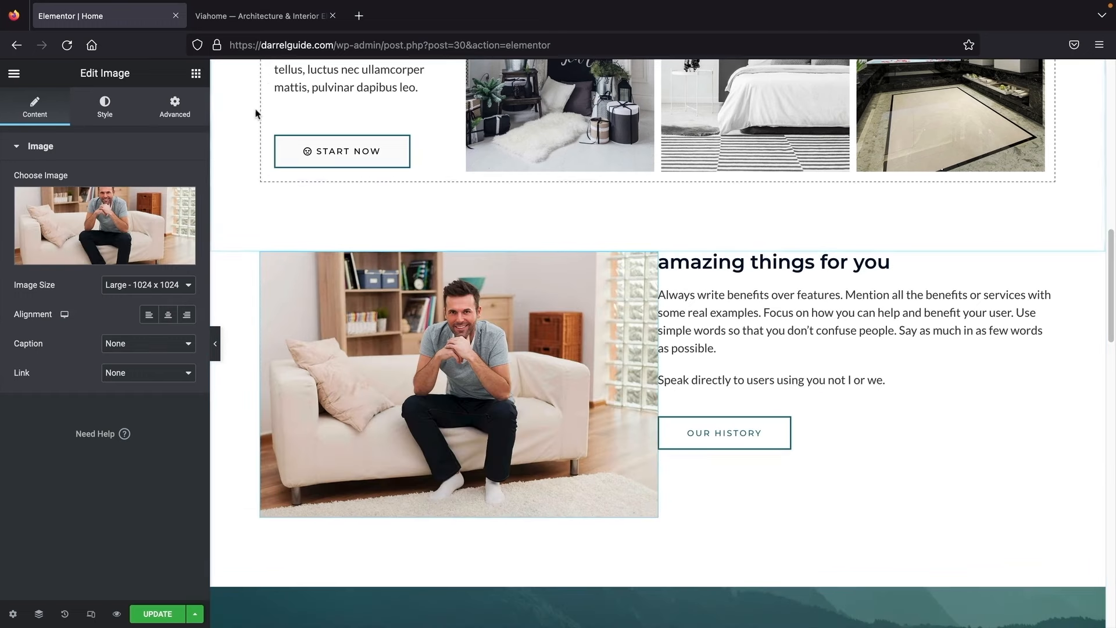
# Step: Check the demo's experience heading and paragraph text for reference
pyautogui.click(256, 24)
pyautogui.moveTo(679, 222); pyautogui.dragTo(808, 301)
pyautogui.moveTo(682, 336); pyautogui.dragTo(774, 376)
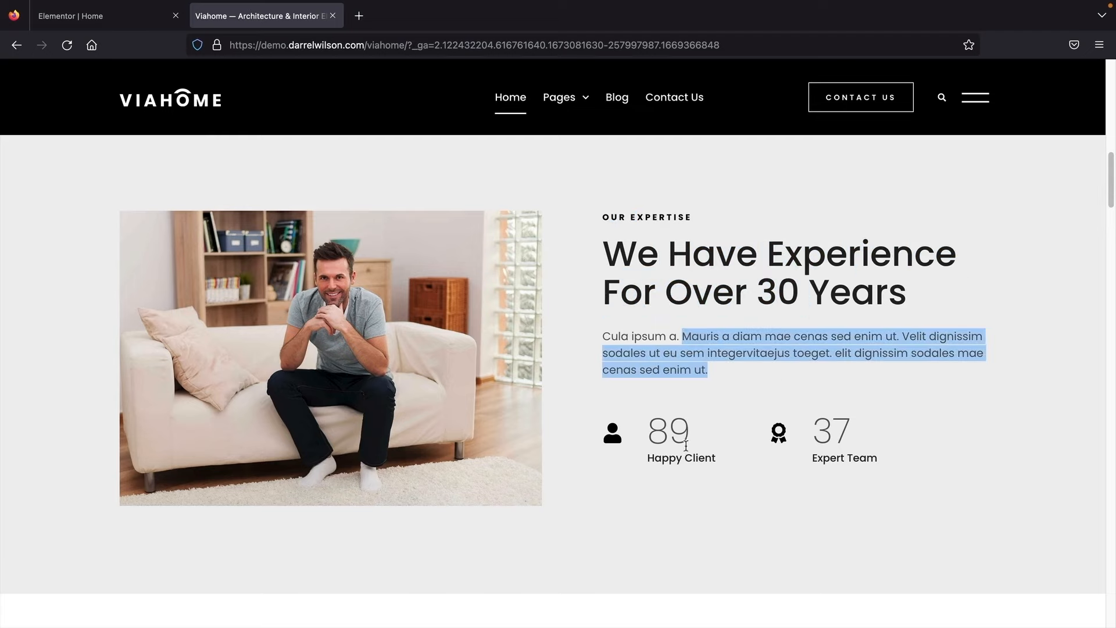
pyautogui.click(75, 19)
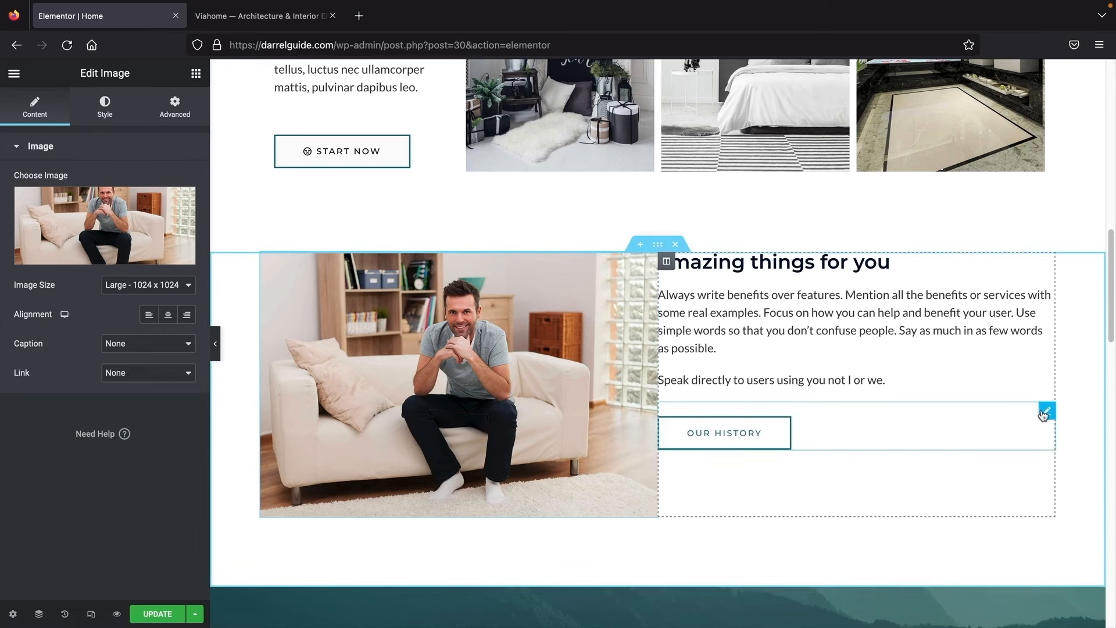
# Step: Delete the OUR HISTORY button and add a Text Editor block above the heading
pyautogui.rightClick(1047, 411)
pyautogui.click(1021, 612)
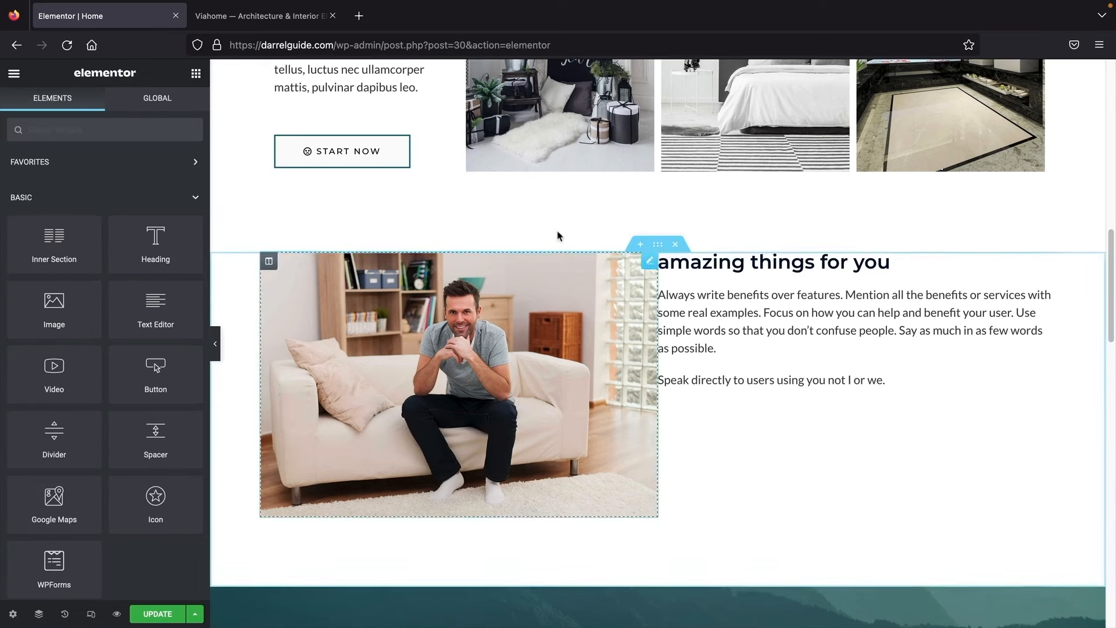
pyautogui.moveTo(140, 315); pyautogui.dragTo(674, 248)
# Step: Add a two-column Inner Section below the paragraph with an Icon Box in its left column
pyautogui.click(196, 73)
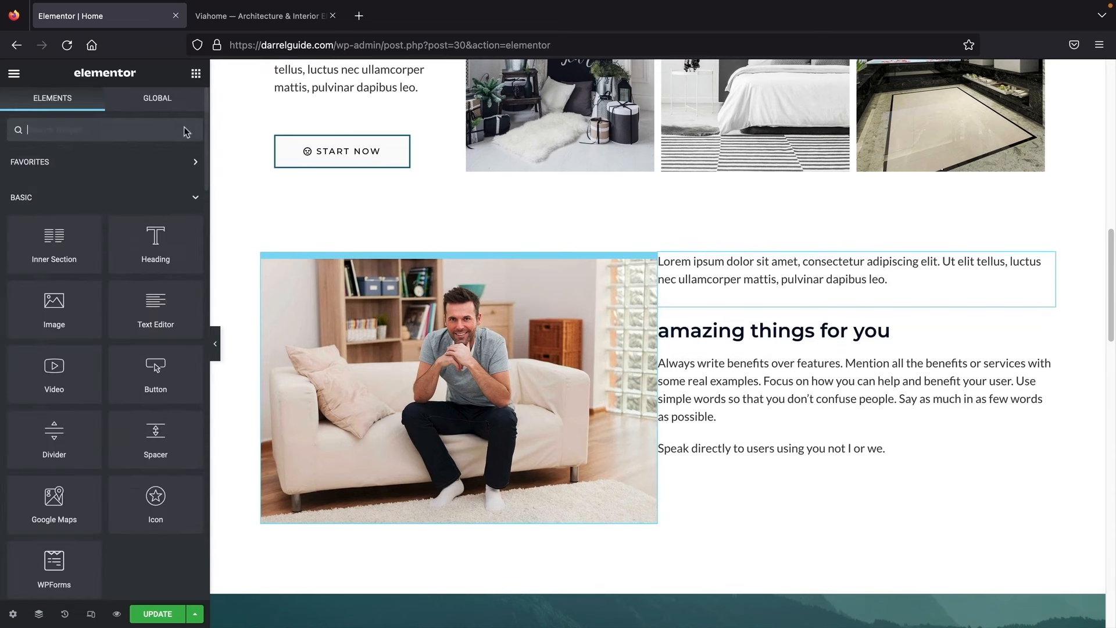
pyautogui.moveTo(57, 251); pyautogui.dragTo(771, 462)
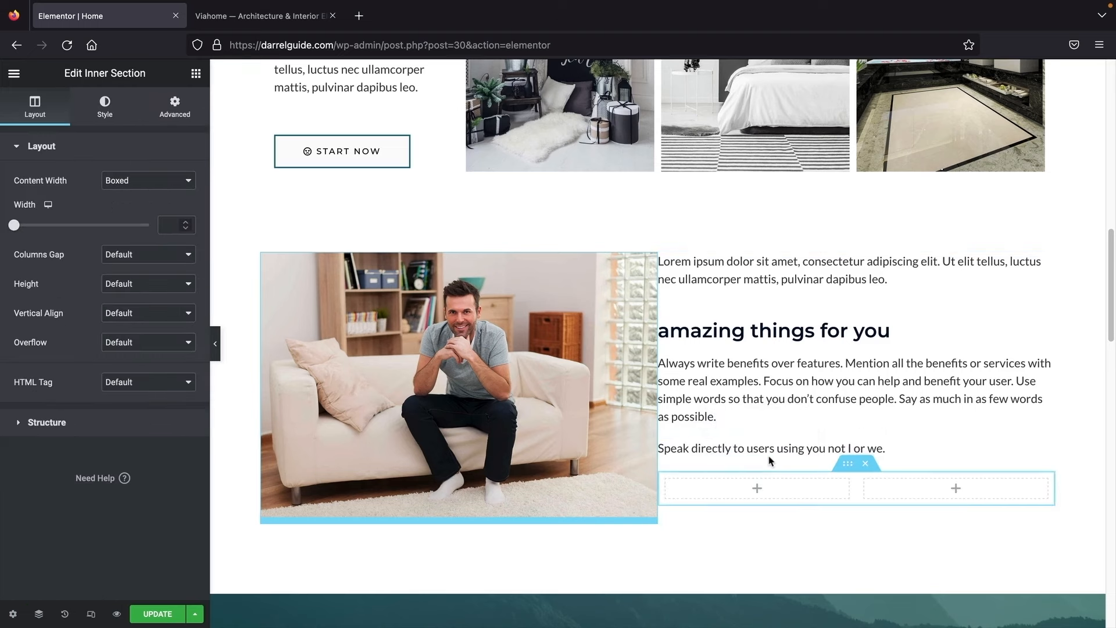
pyautogui.click(195, 73)
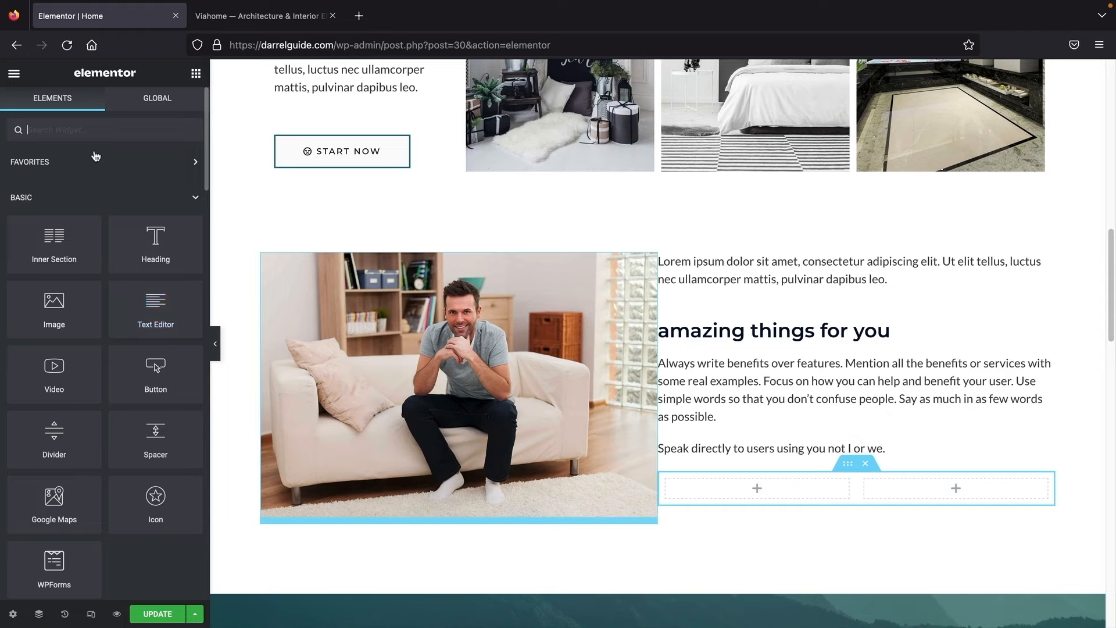
pyautogui.write('icon')
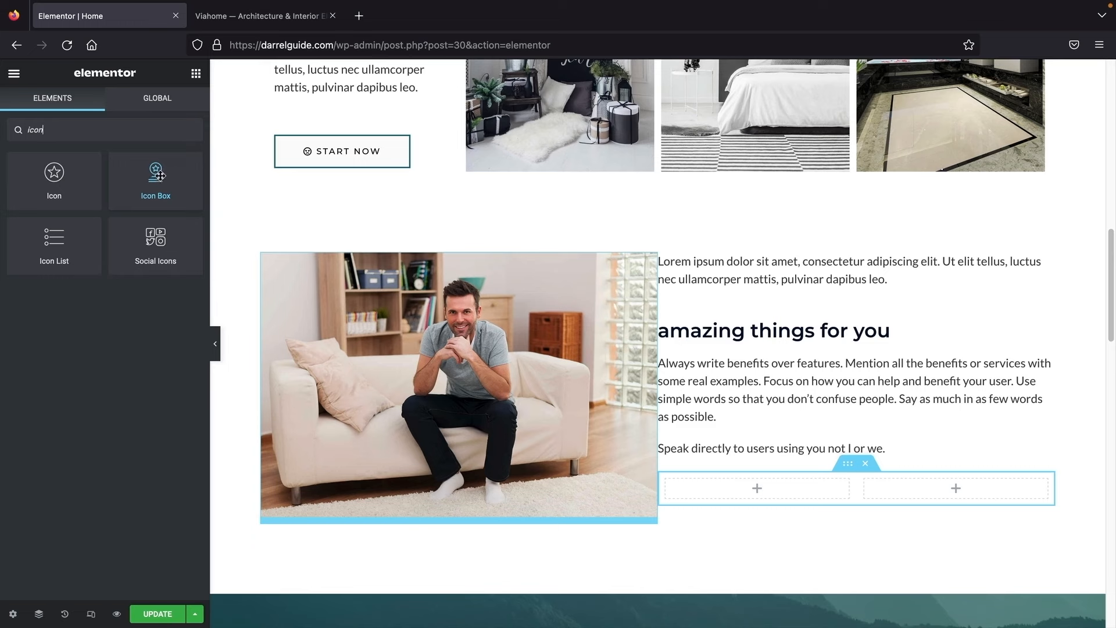
pyautogui.moveTo(160, 175); pyautogui.dragTo(758, 489)
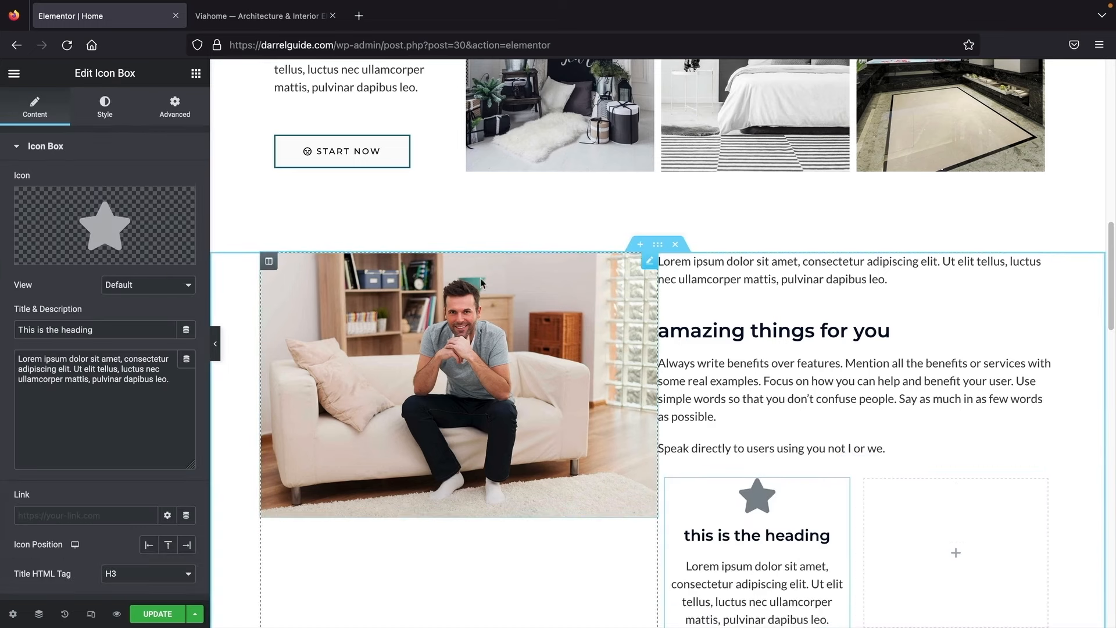
# Step: Duplicate the Icon Box and move the copy into the inner section's right column
pyautogui.click(195, 74)
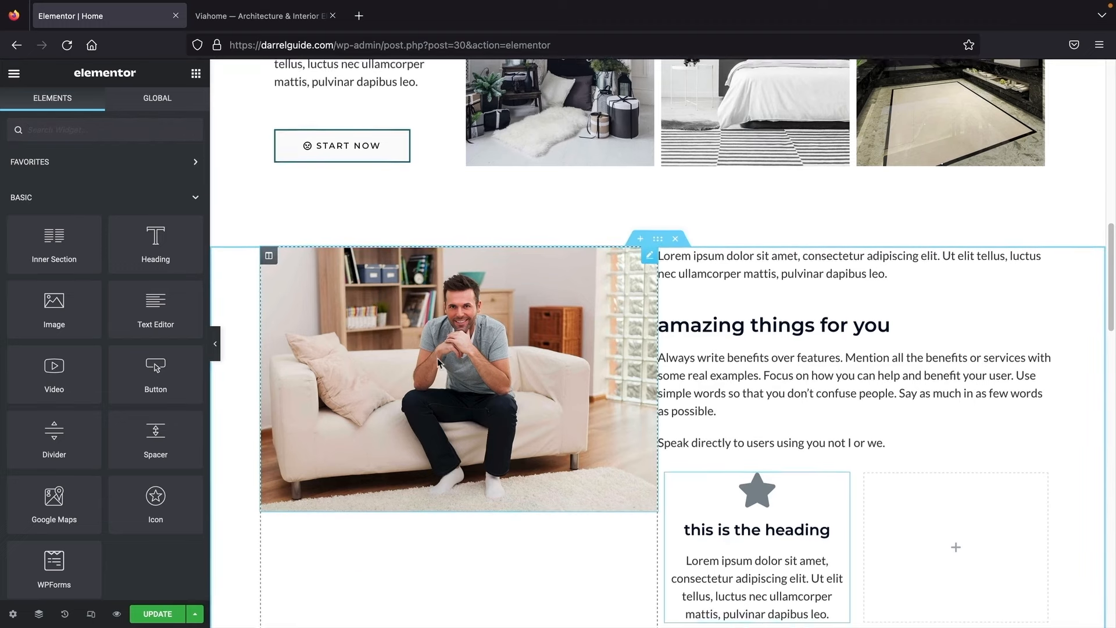
pyautogui.scroll(-3, 754, 373)
pyautogui.rightClick(754, 372)
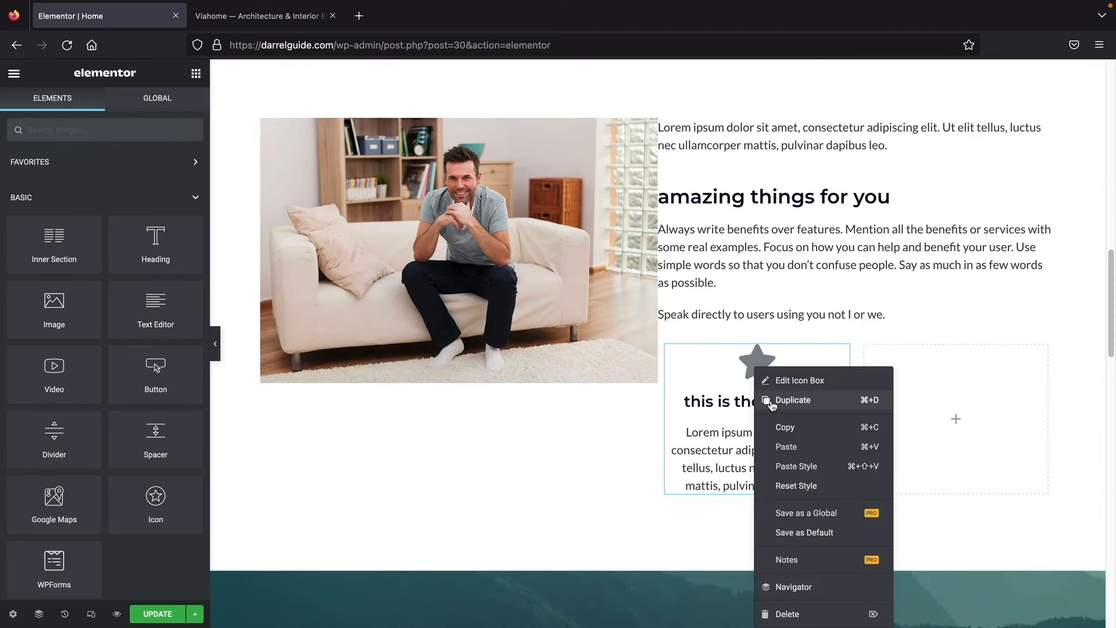
pyautogui.click(775, 401)
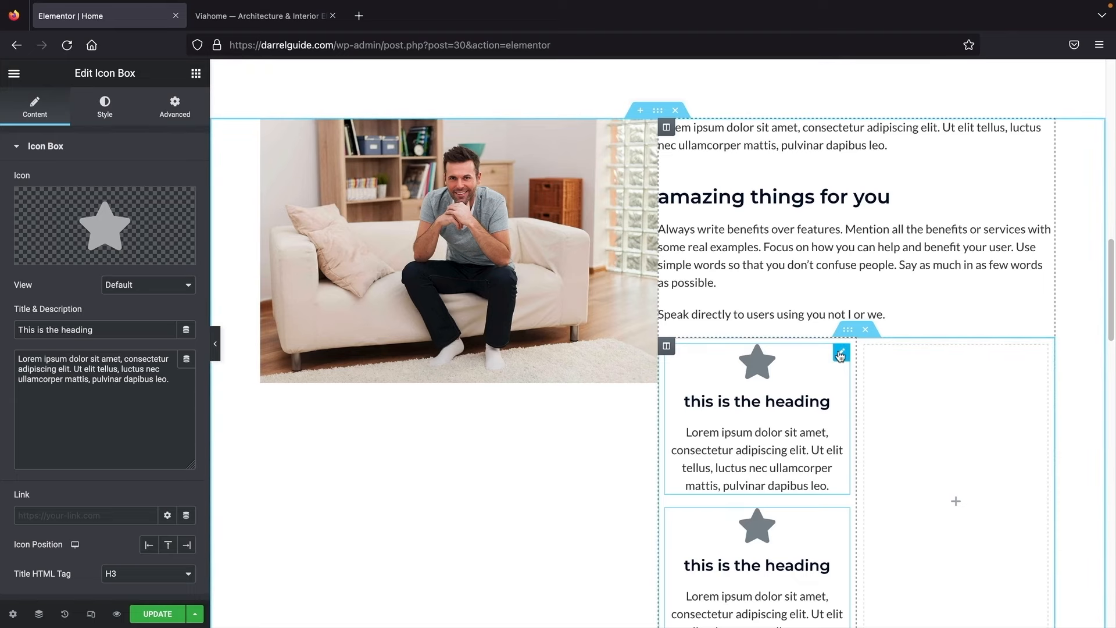
pyautogui.moveTo(841, 355); pyautogui.dragTo(964, 400)
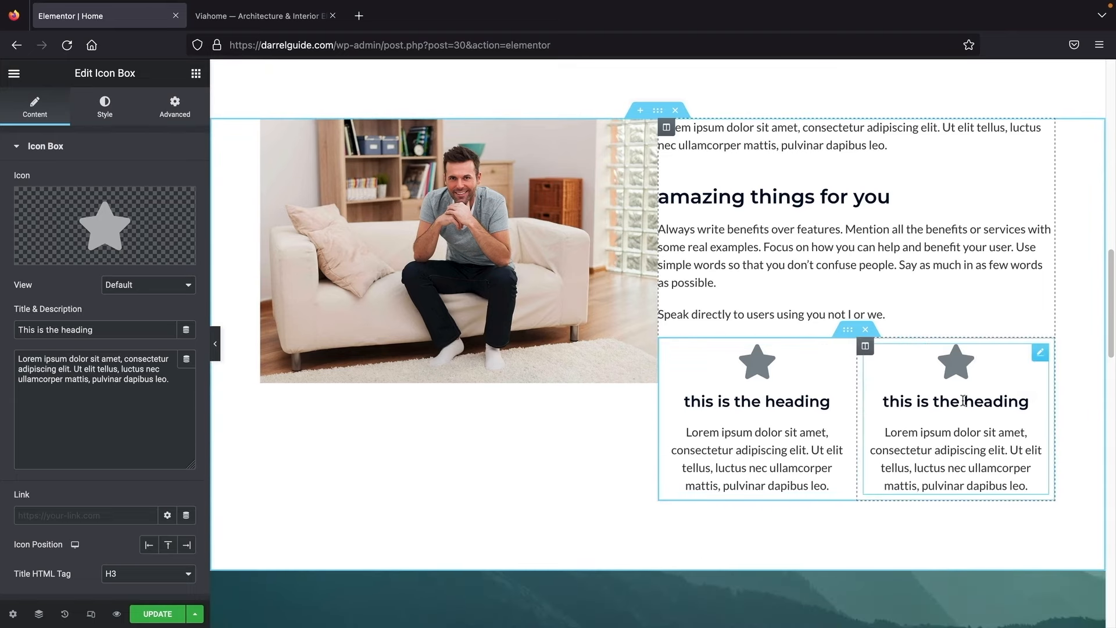
pyautogui.scroll(2, 952, 402)
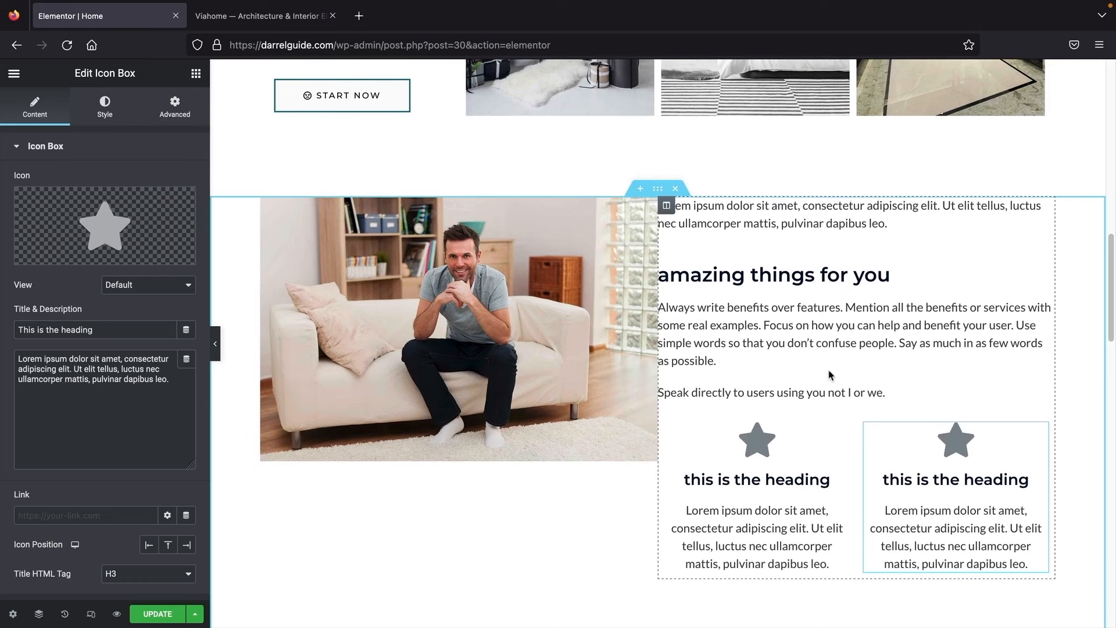
pyautogui.scroll(2, 831, 375)
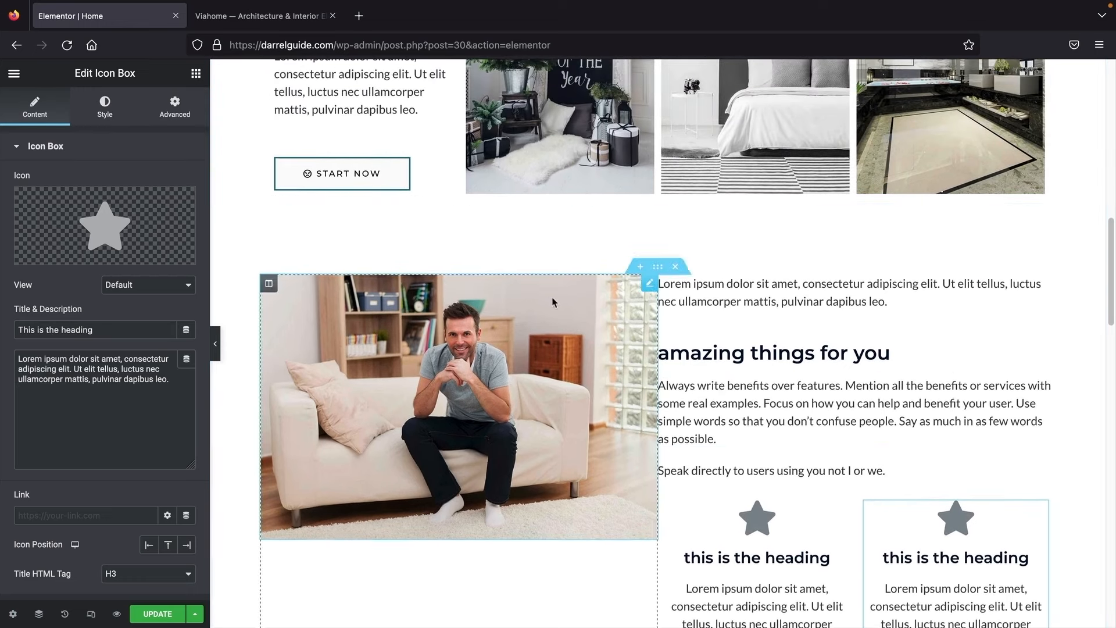
pyautogui.scroll(-1, 553, 301)
# Step: Replace the top text block's lorem ipsum with the demo's 'Our Expertise' label
pyautogui.click(254, 17)
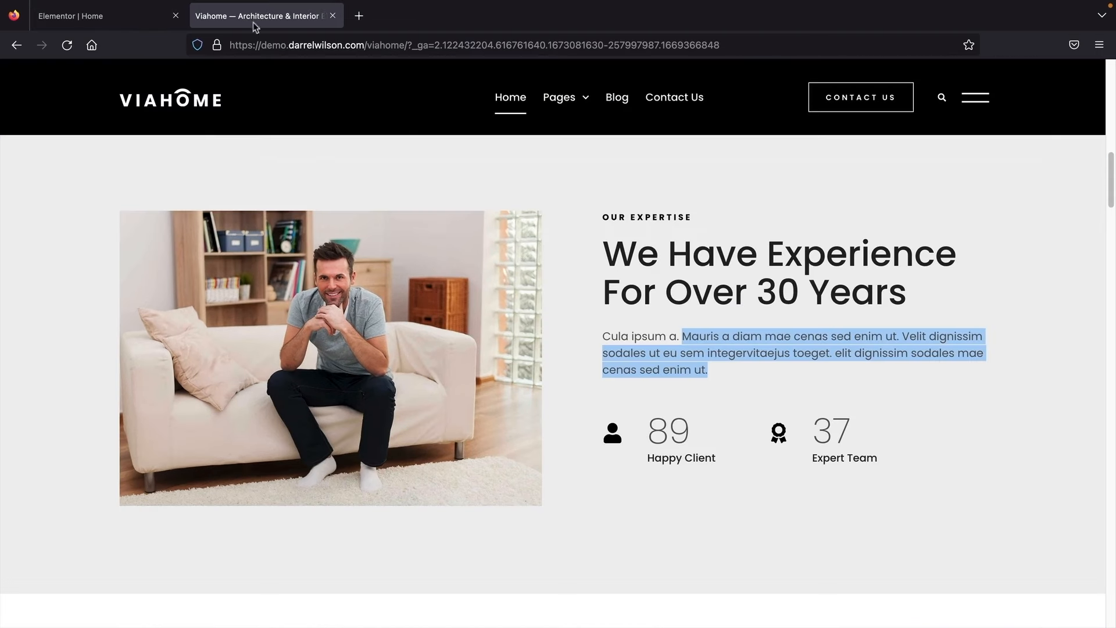
pyautogui.moveTo(611, 217); pyautogui.dragTo(666, 216)
pyautogui.click(101, 15)
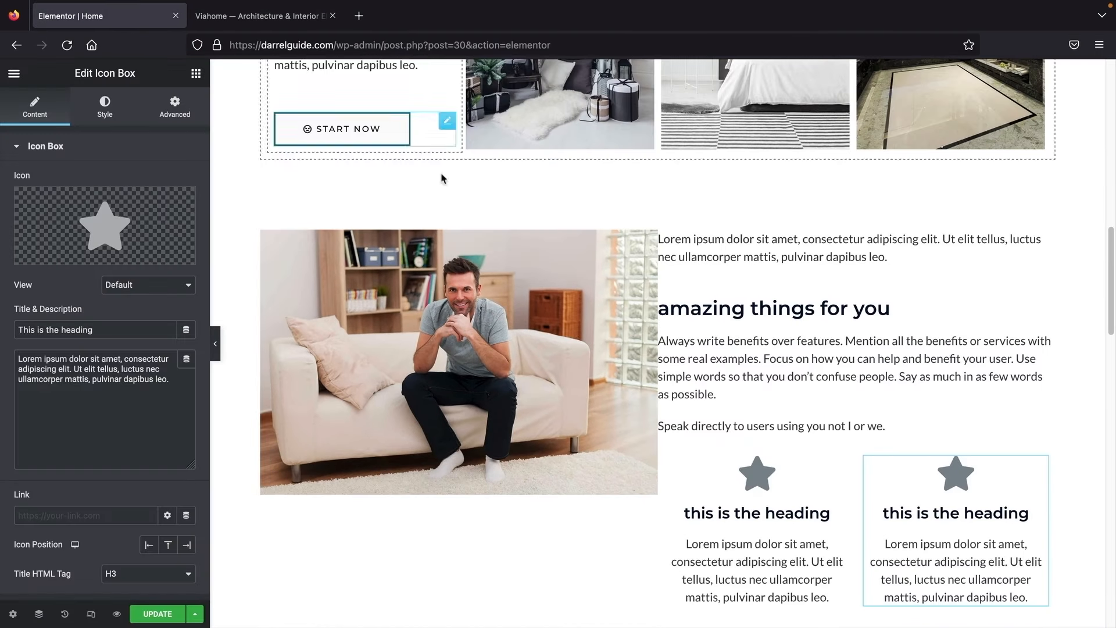
pyautogui.tripleClick(849, 247)
pyautogui.moveTo(117, 345); pyautogui.dragTo(8, 249)
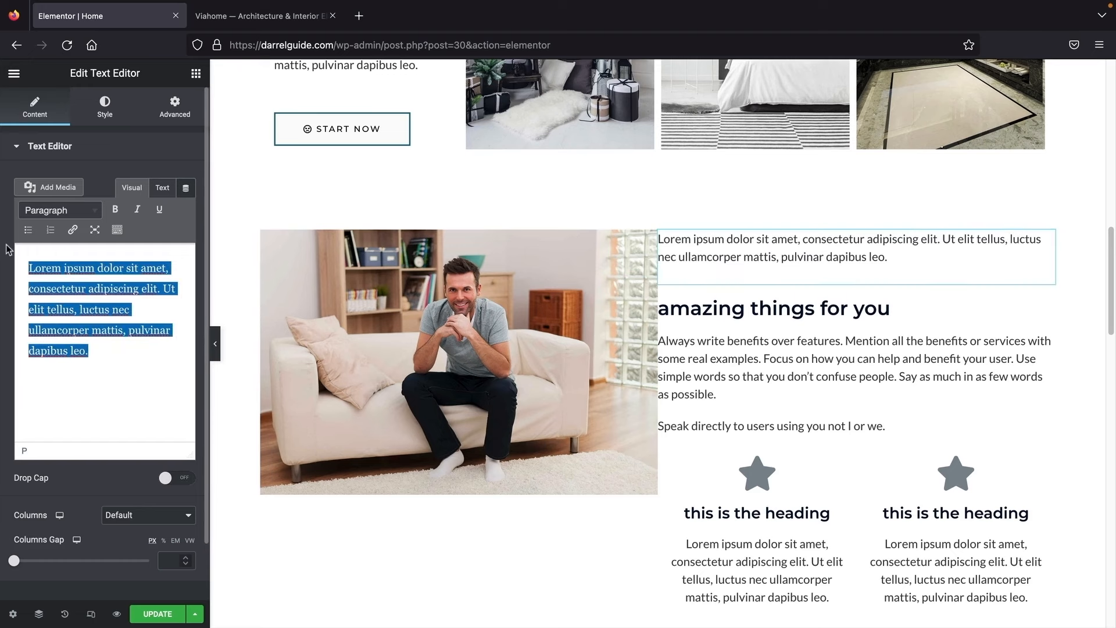
pyautogui.write('Our Expertise')
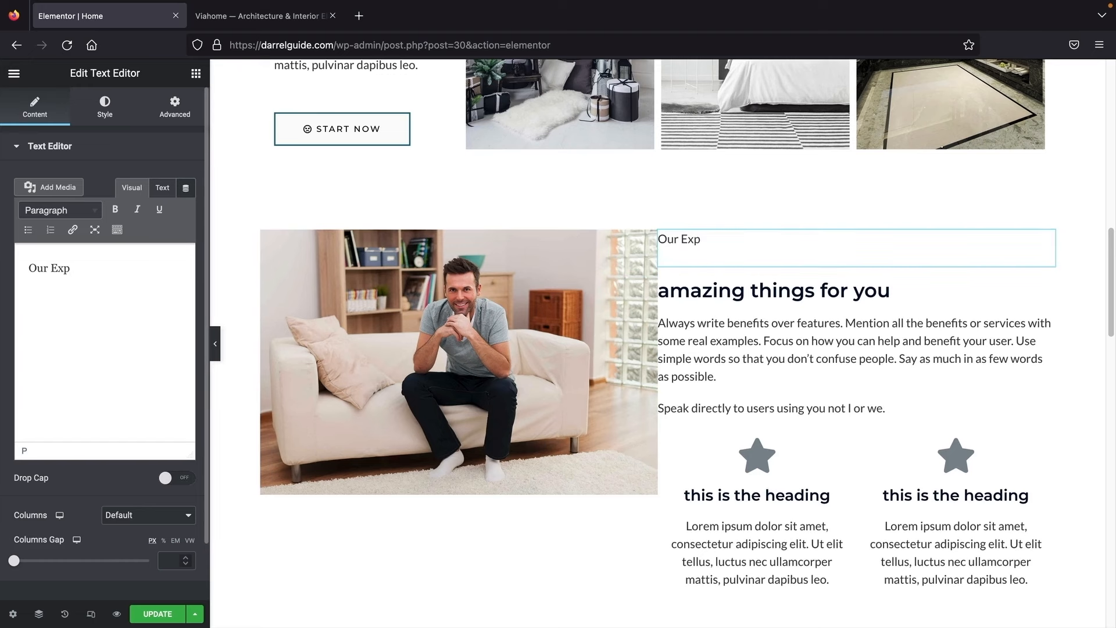
# Step: Style the 'Our Expertise' text black in Tahoma Bold
pyautogui.click(106, 110)
pyautogui.click(186, 209)
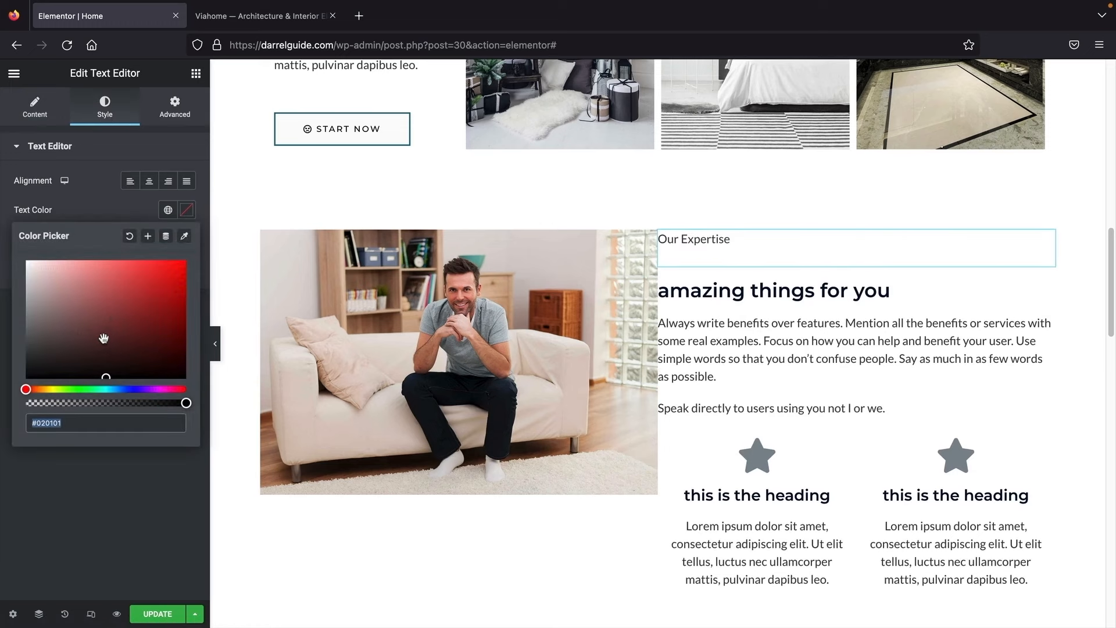
pyautogui.click(139, 308)
pyautogui.moveTo(180, 289); pyautogui.dragTo(182, 389)
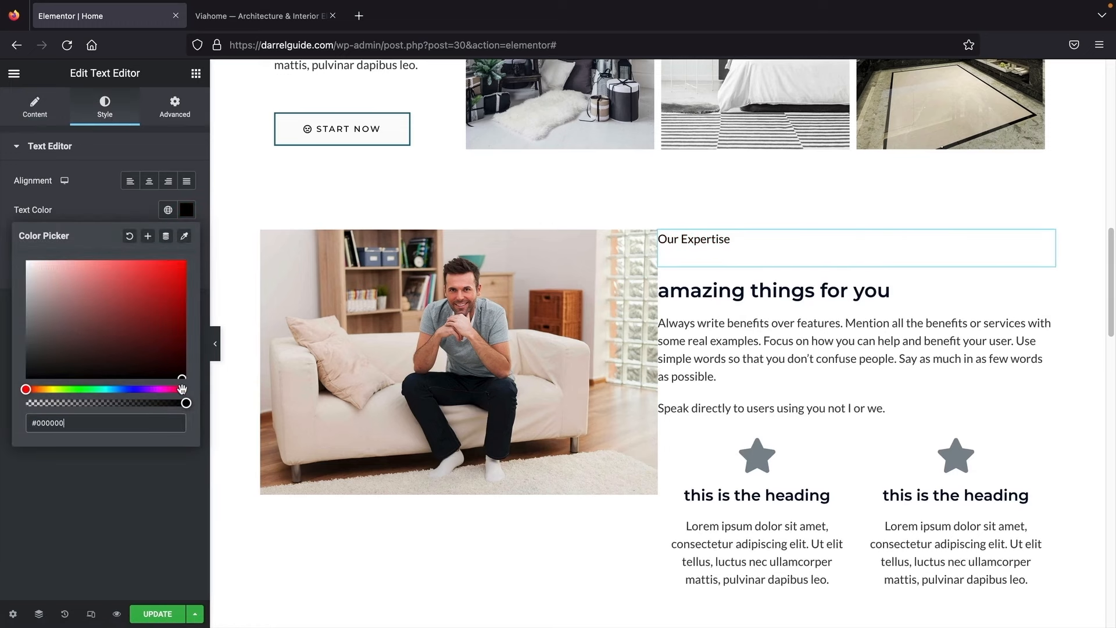
pyautogui.click(116, 216)
pyautogui.click(186, 239)
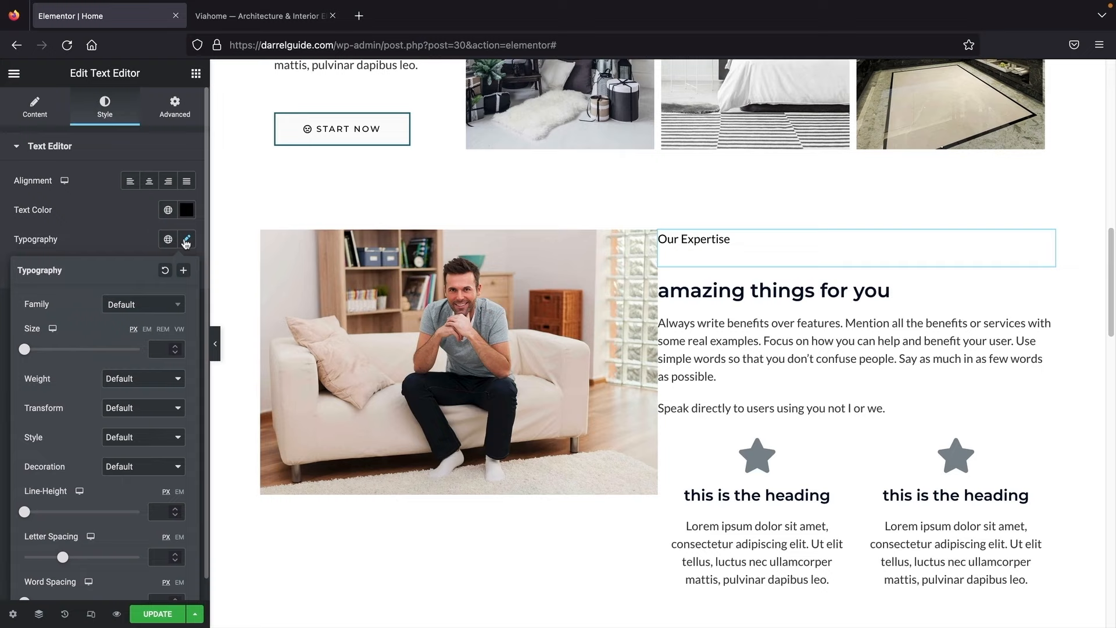
pyautogui.click(157, 305)
pyautogui.click(144, 394)
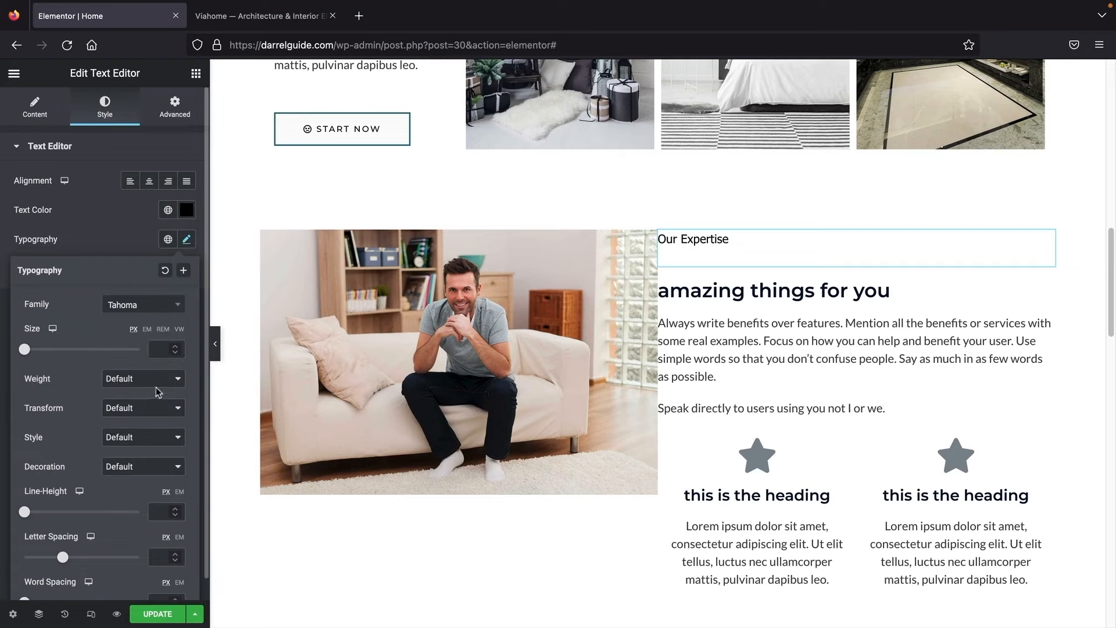
pyautogui.click(155, 379)
pyautogui.click(156, 405)
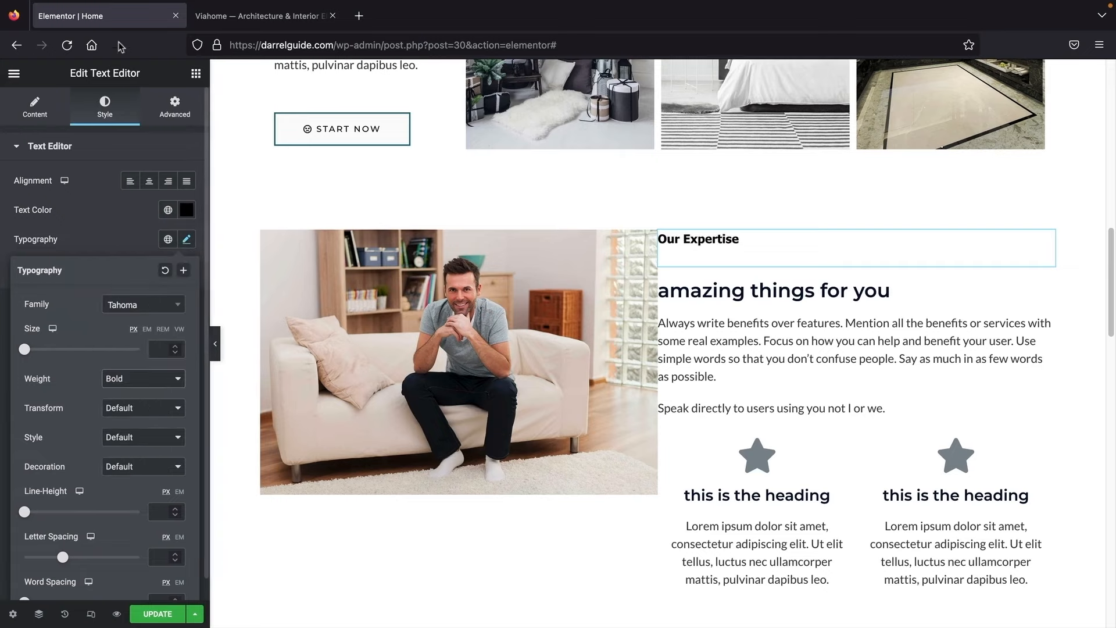
# Step: Copy the demo heading 'We Have Experience For Over 30 Years'
pyautogui.click(227, 18)
pyautogui.moveTo(605, 239); pyautogui.dragTo(960, 294)
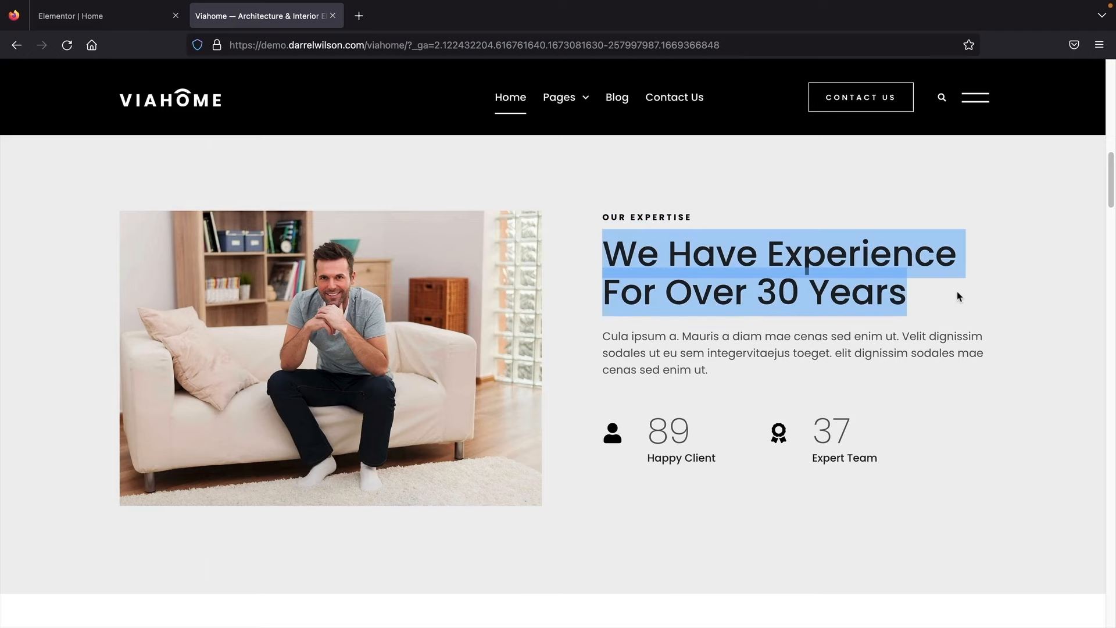
pyautogui.rightClick(867, 280)
pyautogui.click(887, 288)
pyautogui.click(141, 22)
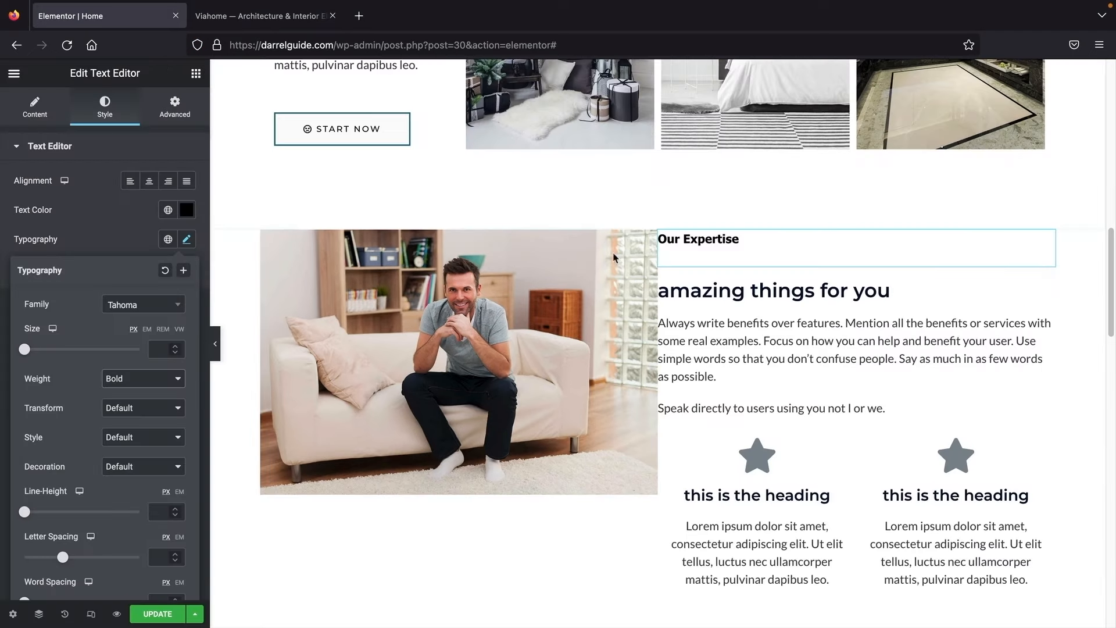
# Step: Paste 'We Have Experience For Over 30 Years' over the 'amazing things for you' heading title
pyautogui.click(888, 290)
pyautogui.tripleClick(86, 195)
pyautogui.rightClick(87, 195)
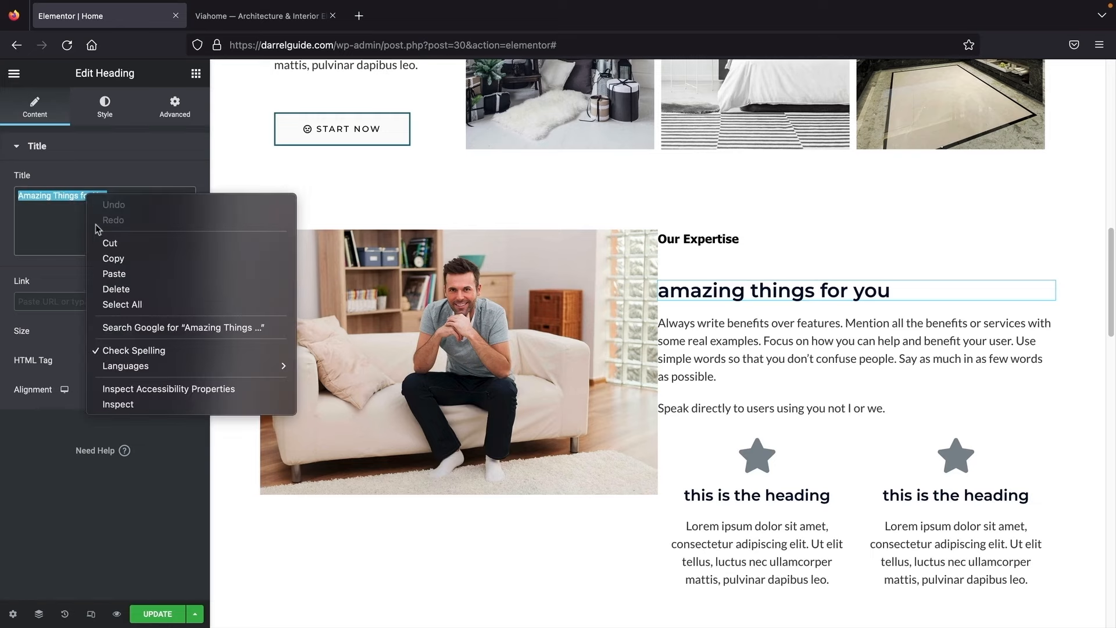
pyautogui.click(105, 272)
# Step: Set the heading typography to Tahoma, Capitalize transform, size 48 px
pyautogui.click(107, 110)
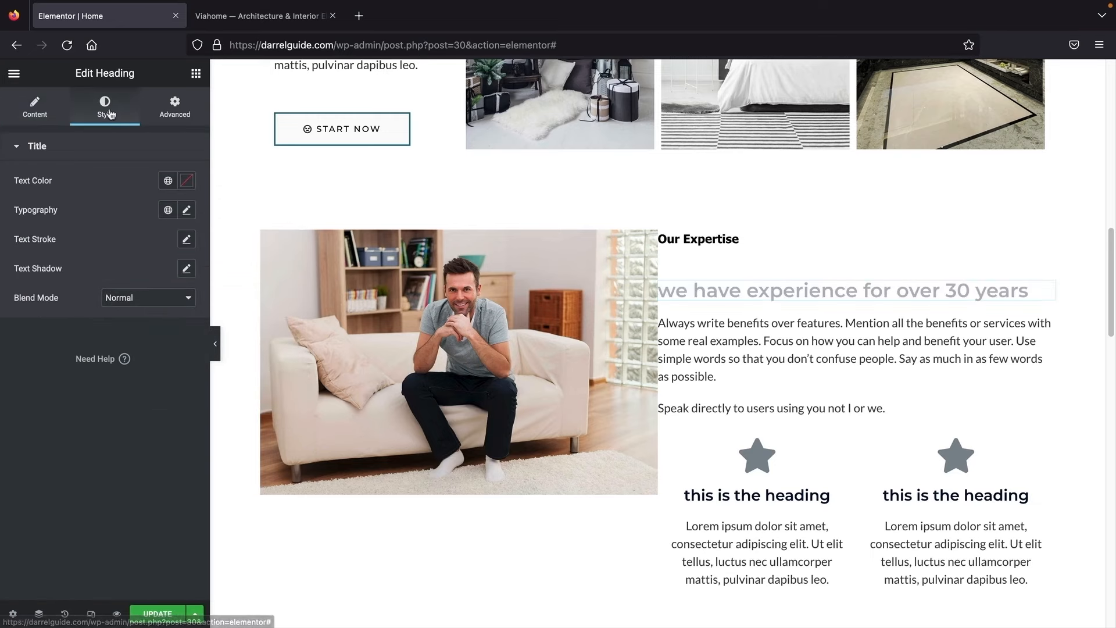
pyautogui.click(187, 211)
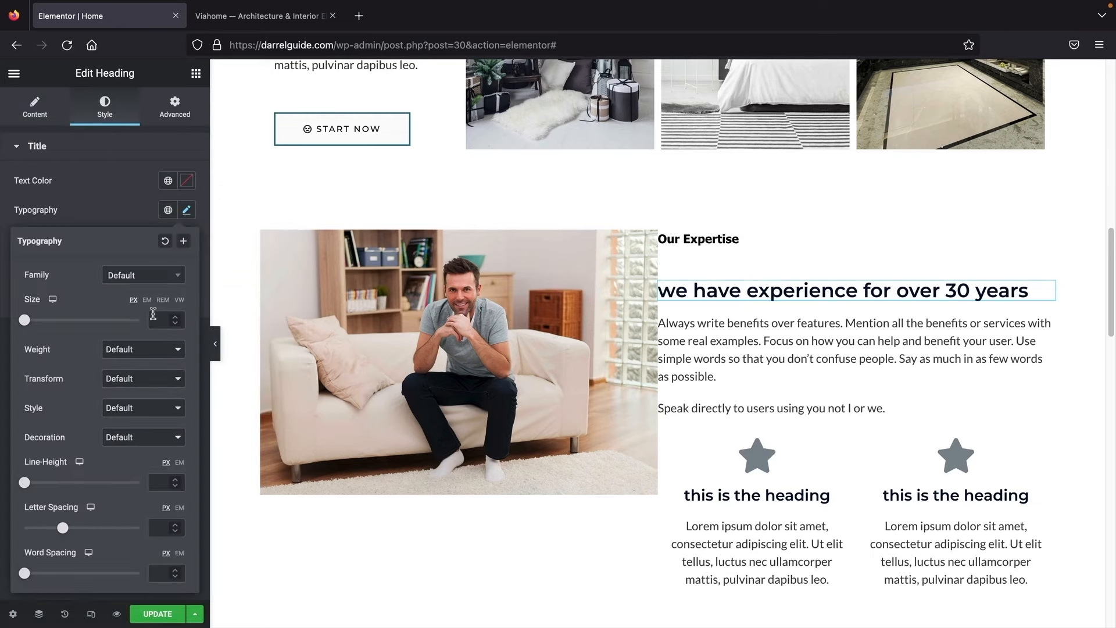
pyautogui.click(149, 281)
pyautogui.click(135, 365)
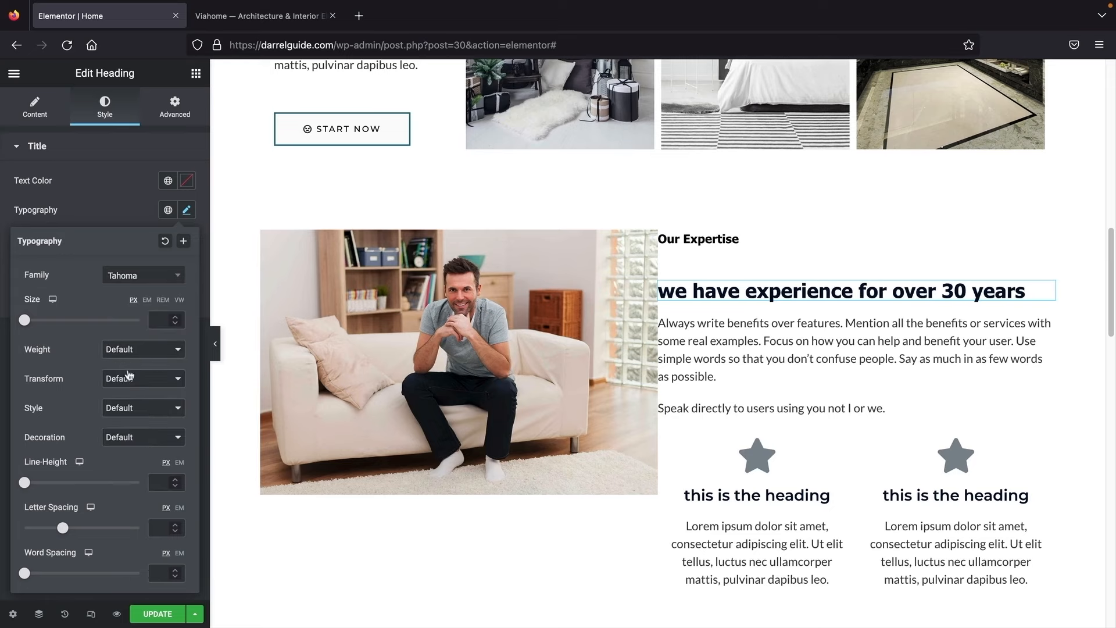
pyautogui.click(129, 375)
pyautogui.click(136, 418)
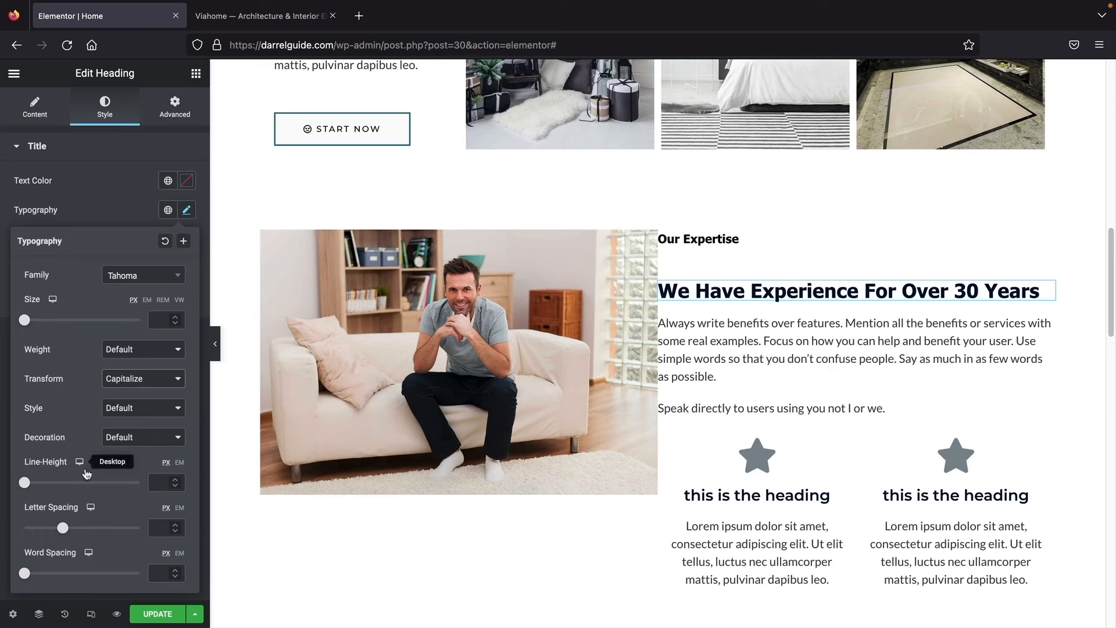
pyautogui.moveTo(27, 321); pyautogui.dragTo(53, 329)
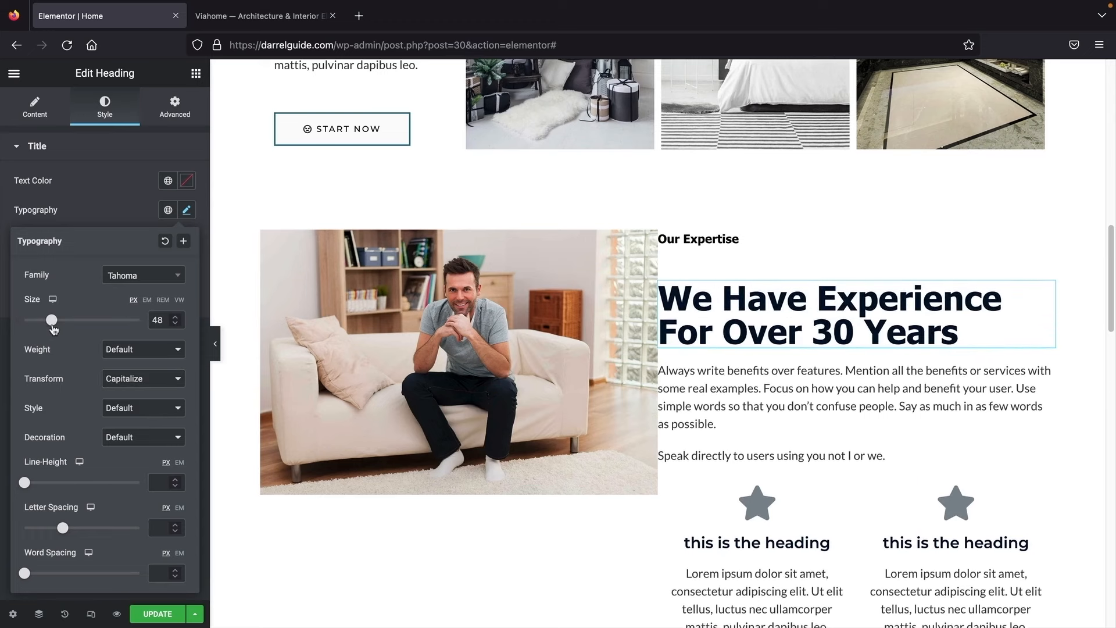
# Step: Delete the 'Speak directly to users' text block
pyautogui.click(703, 388)
pyautogui.scroll(-2, 696, 374)
pyautogui.click(262, 16)
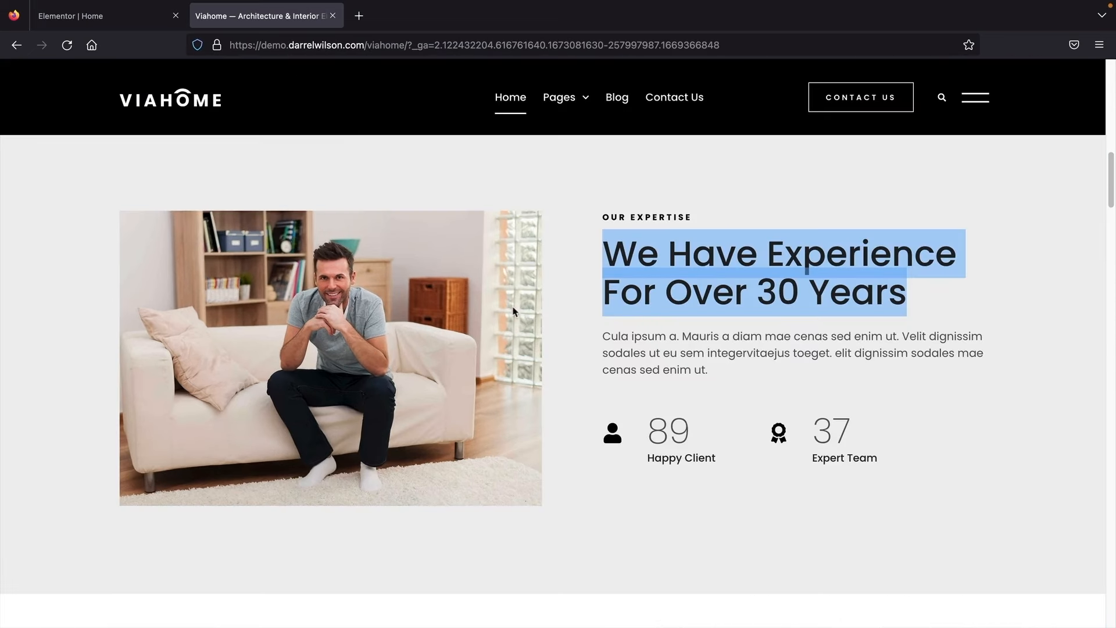
pyautogui.click(96, 16)
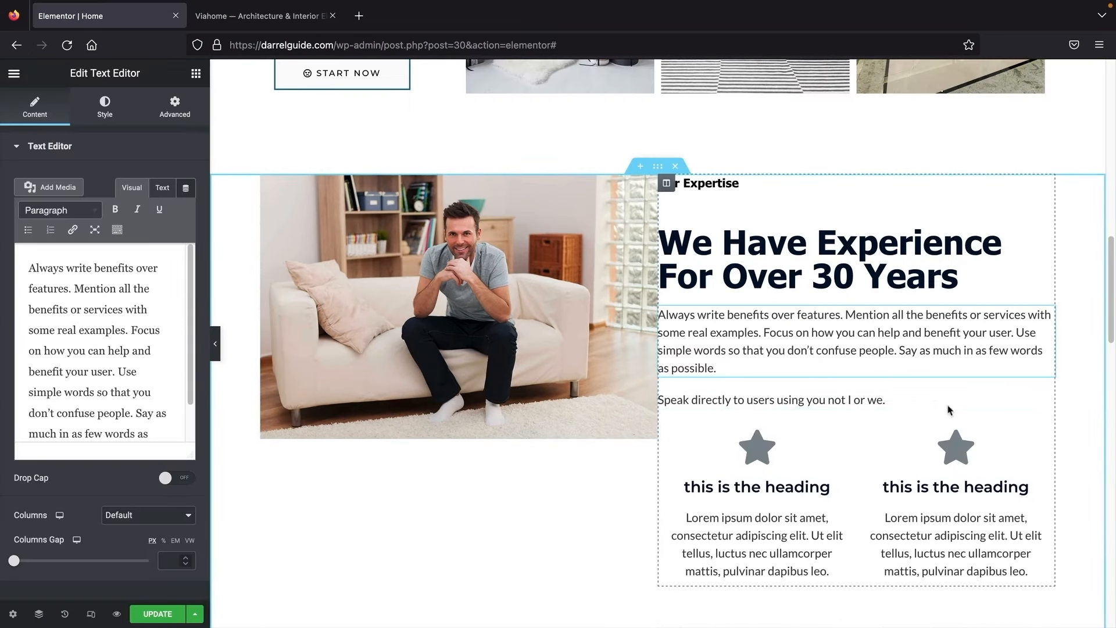
pyautogui.rightClick(1044, 403)
pyautogui.click(1023, 615)
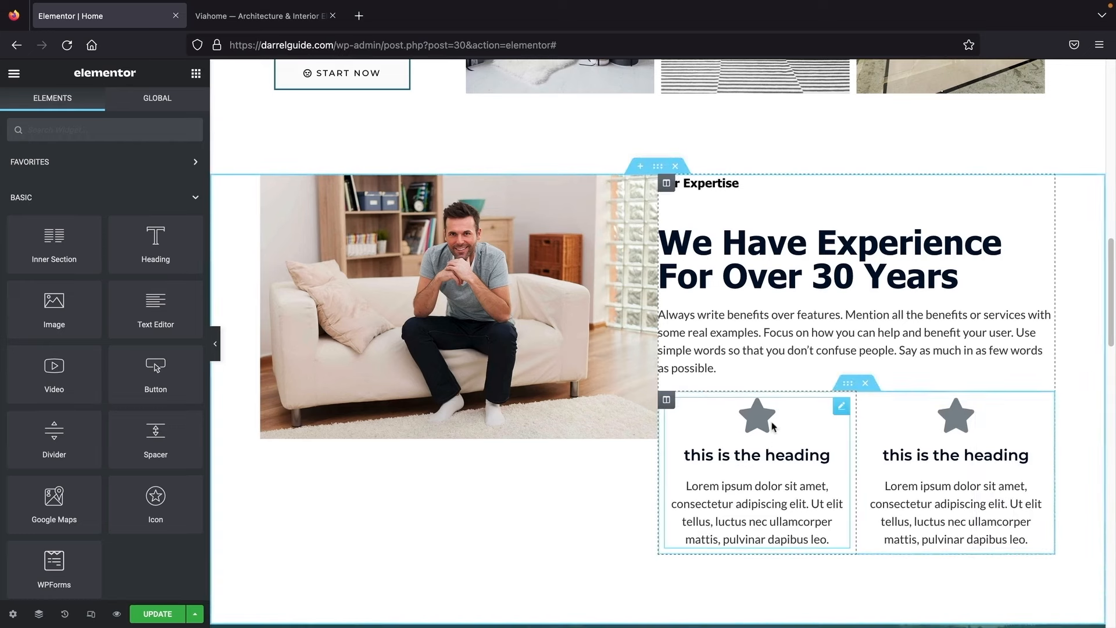
# Step: Replace the first icon box's star with the User icon from the icon library
pyautogui.click(773, 428)
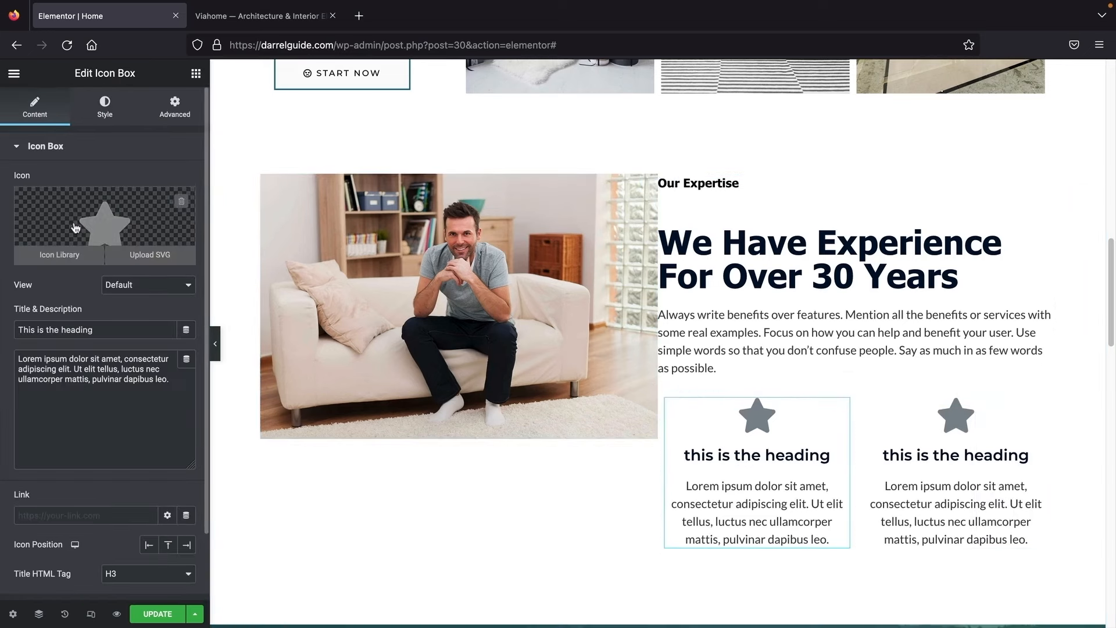
pyautogui.click(82, 224)
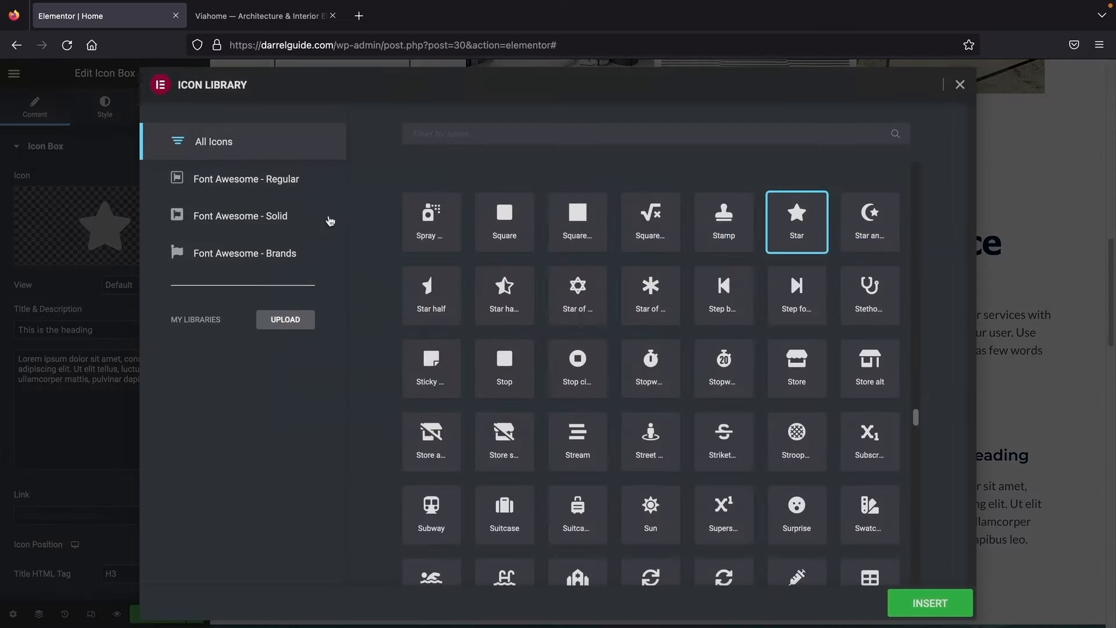
pyautogui.click(437, 138)
pyautogui.write('cust')
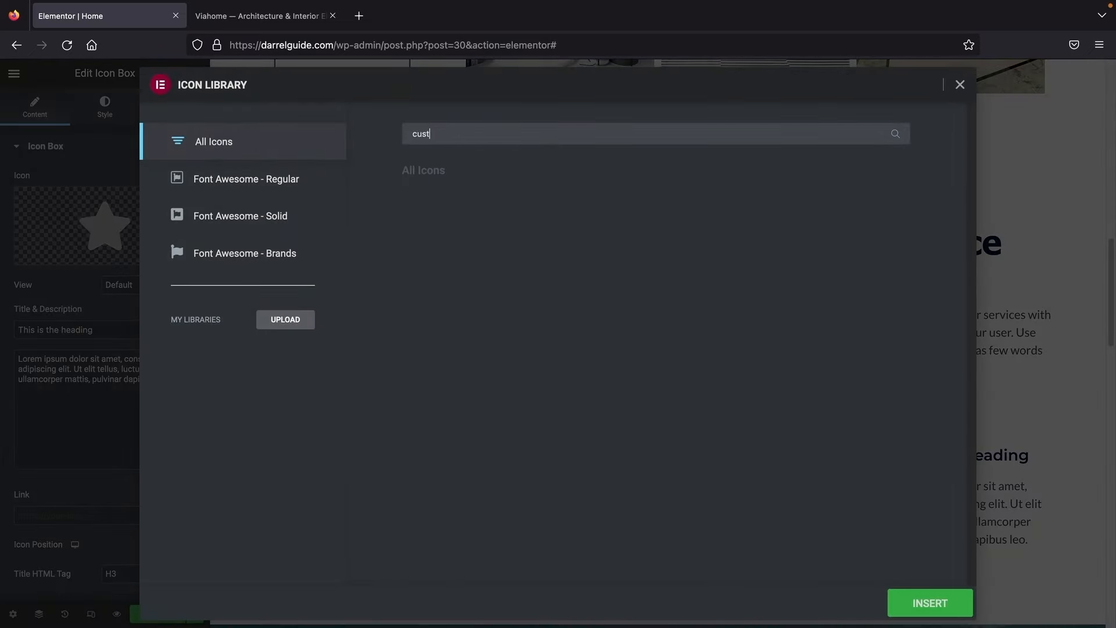
pyautogui.press('BackSpace')
pyautogui.press('BackSpace')
pyautogui.press('BackSpace')
pyautogui.press('BackSpace')
pyautogui.write('user')
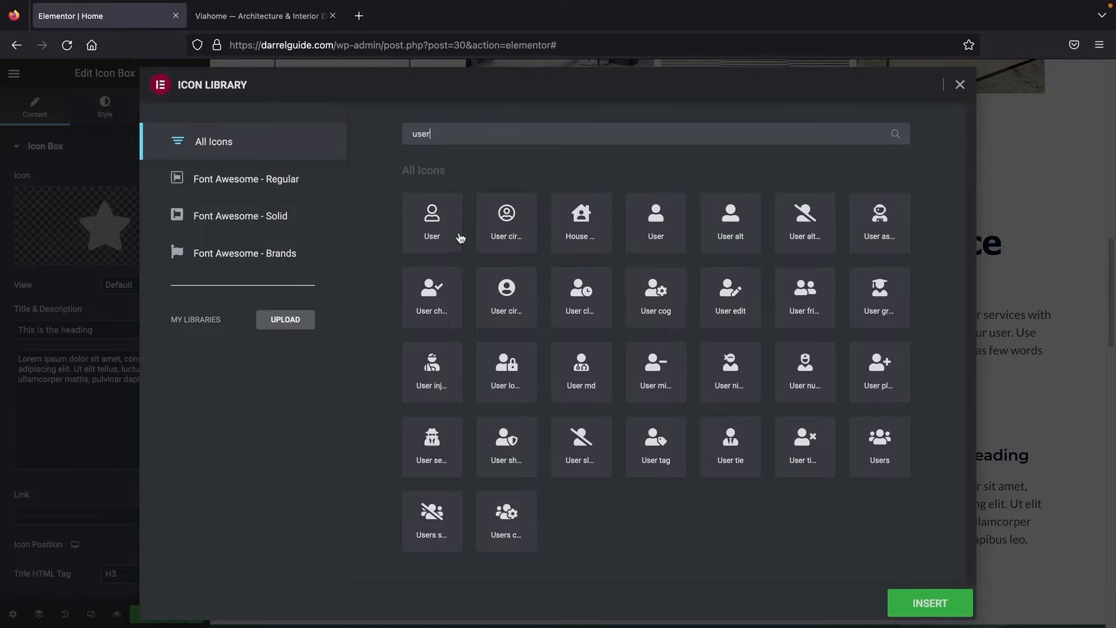
pyautogui.click(433, 220)
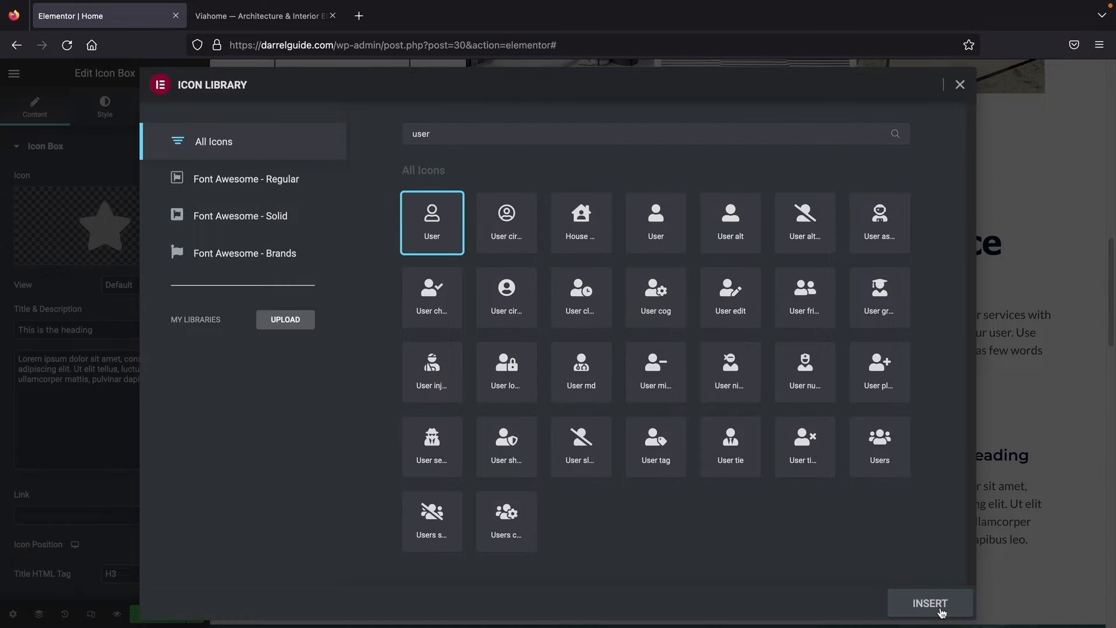
pyautogui.click(912, 605)
# Step: Retitle the icon box '89 Customers' and delete its placeholder description
pyautogui.click(120, 330)
pyautogui.hotkey('ctrl', 'a')
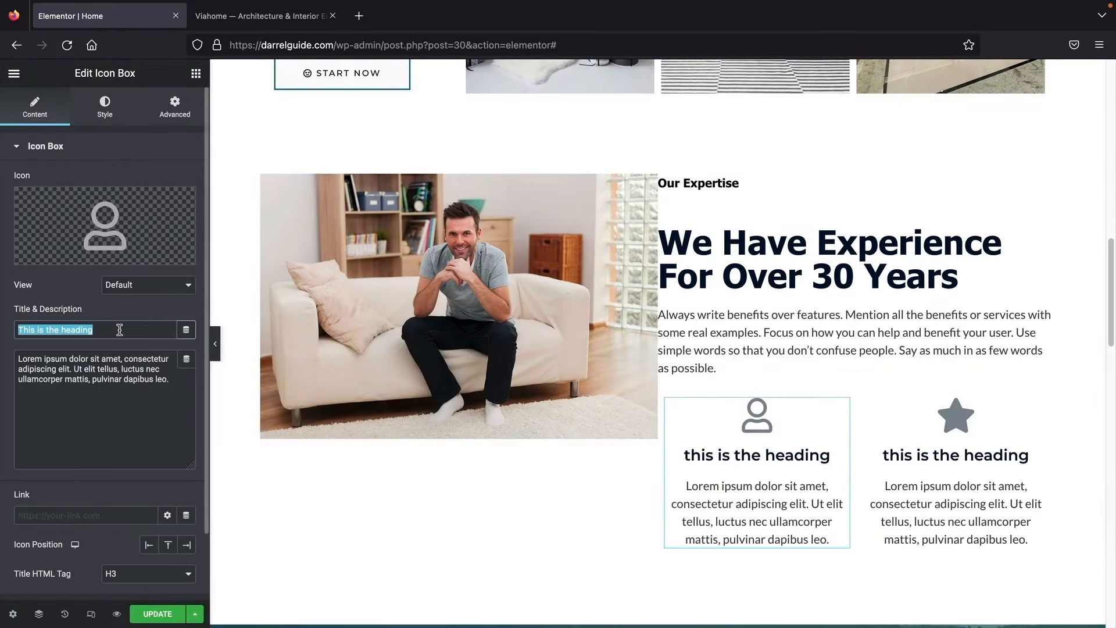
pyautogui.write('89 c')
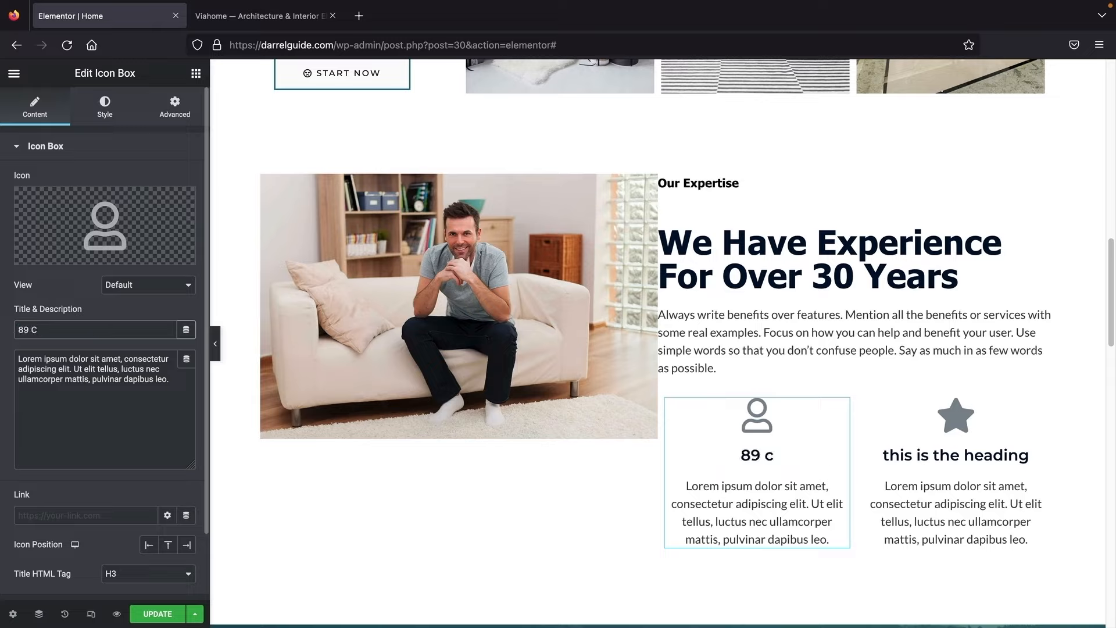
pyautogui.press('BackSpace')
pyautogui.write('Customer')
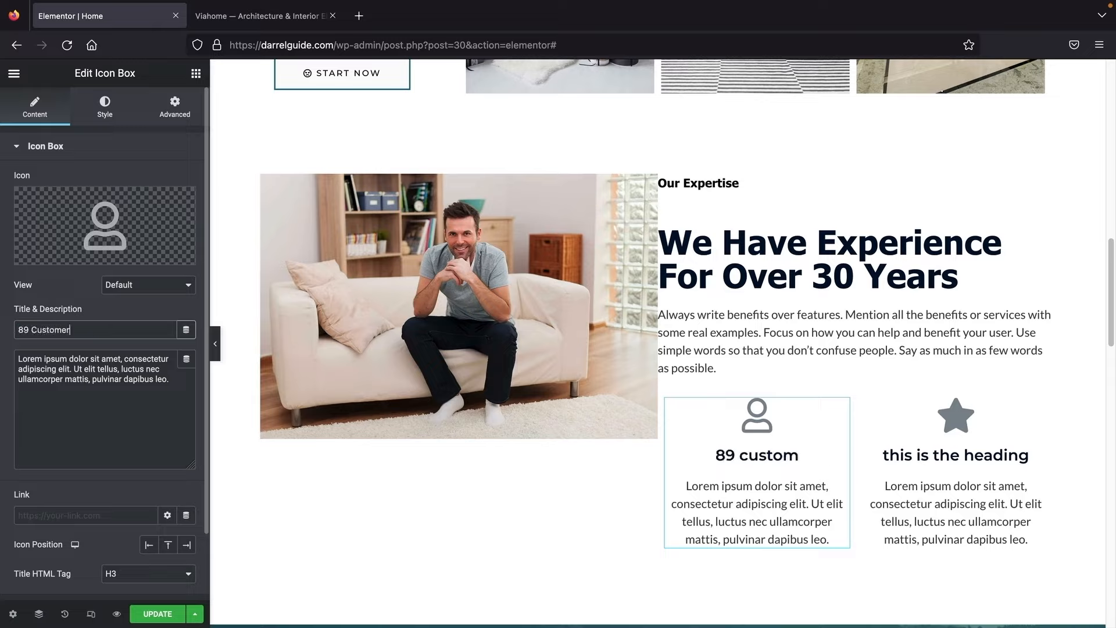
pyautogui.write('s')
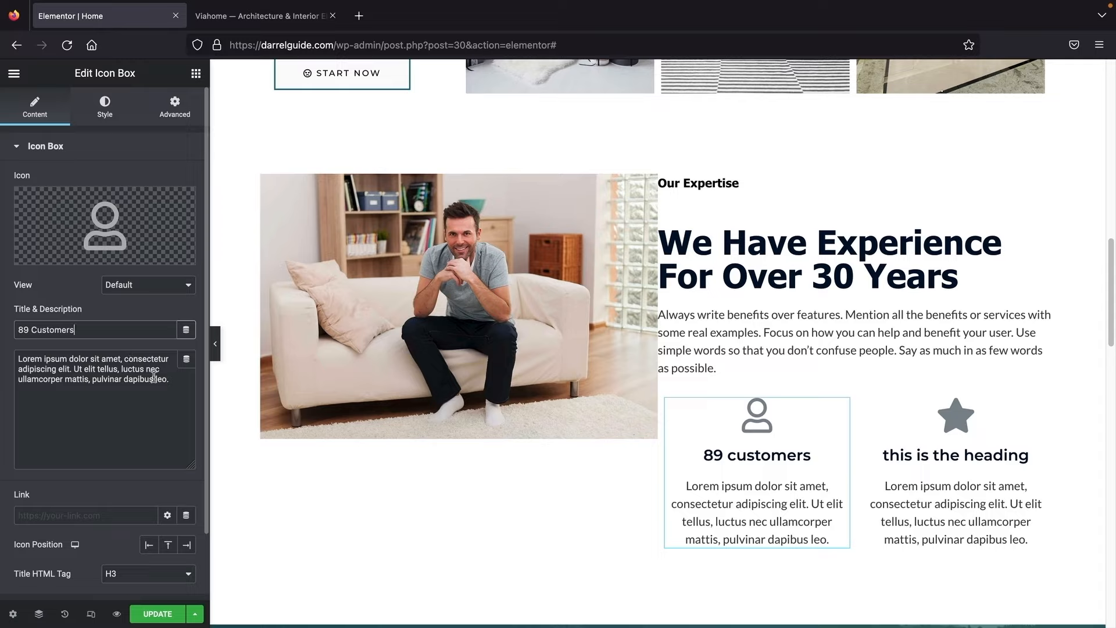
pyautogui.moveTo(169, 380); pyautogui.dragTo(2, 350)
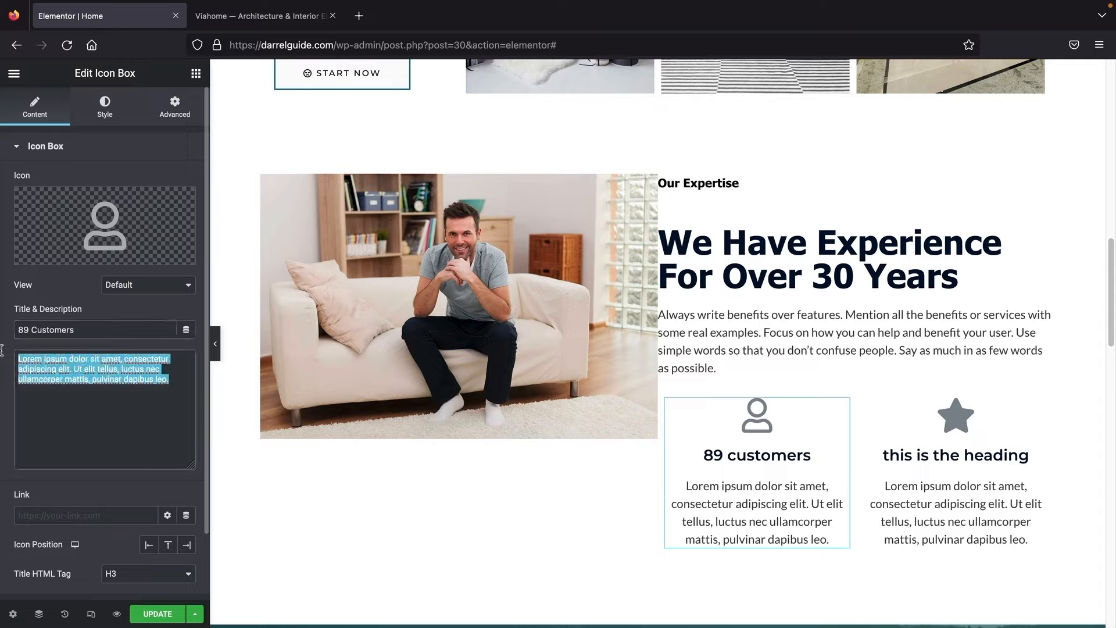
pyautogui.press('BackSpace')
# Step: Set the icon box title typography to Tahoma with Capitalize transform
pyautogui.click(114, 114)
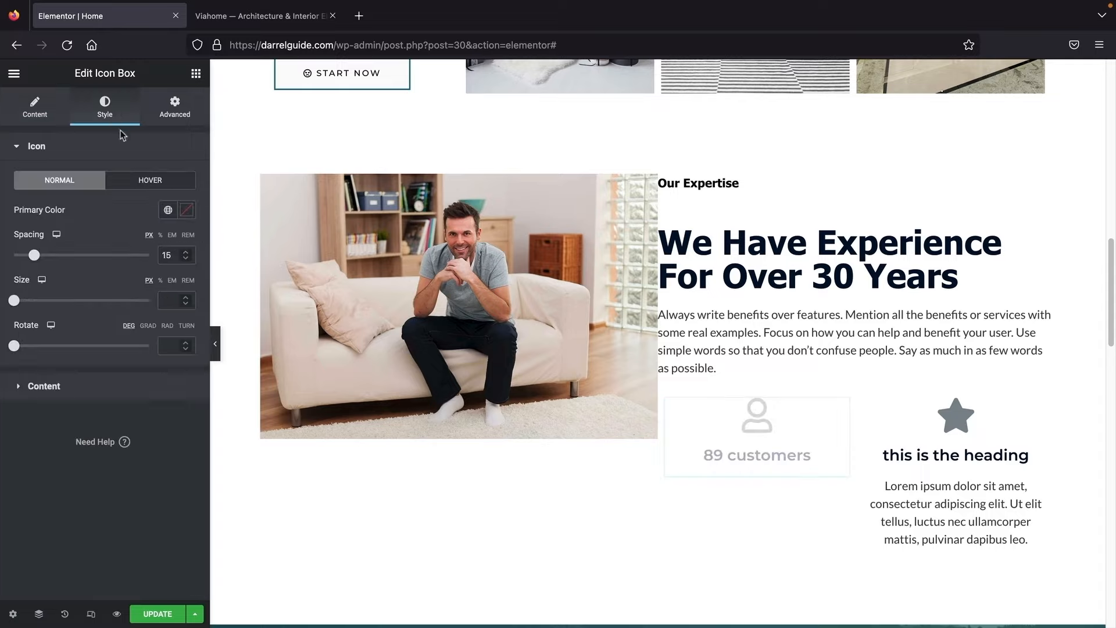
pyautogui.click(76, 394)
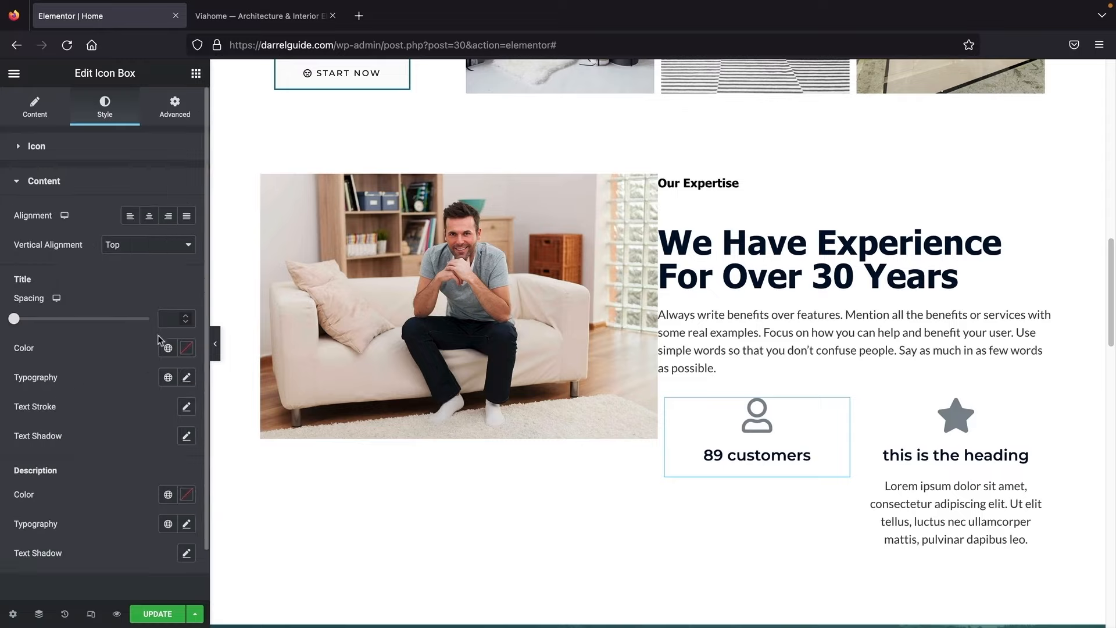
pyautogui.click(187, 377)
pyautogui.click(147, 442)
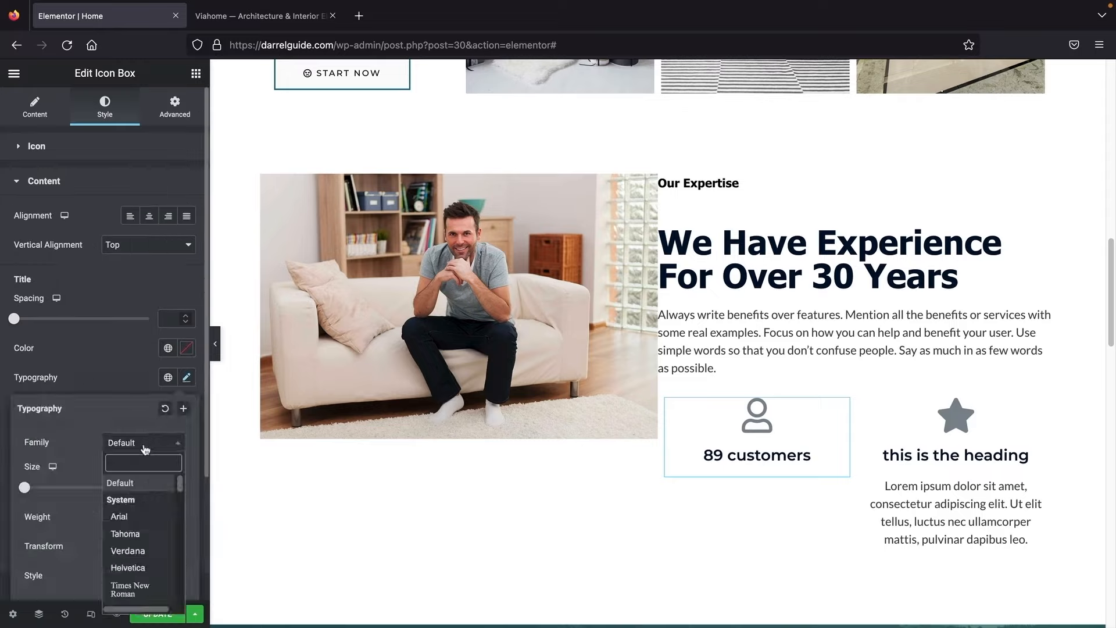
pyautogui.click(136, 535)
pyautogui.scroll(-2, 102, 391)
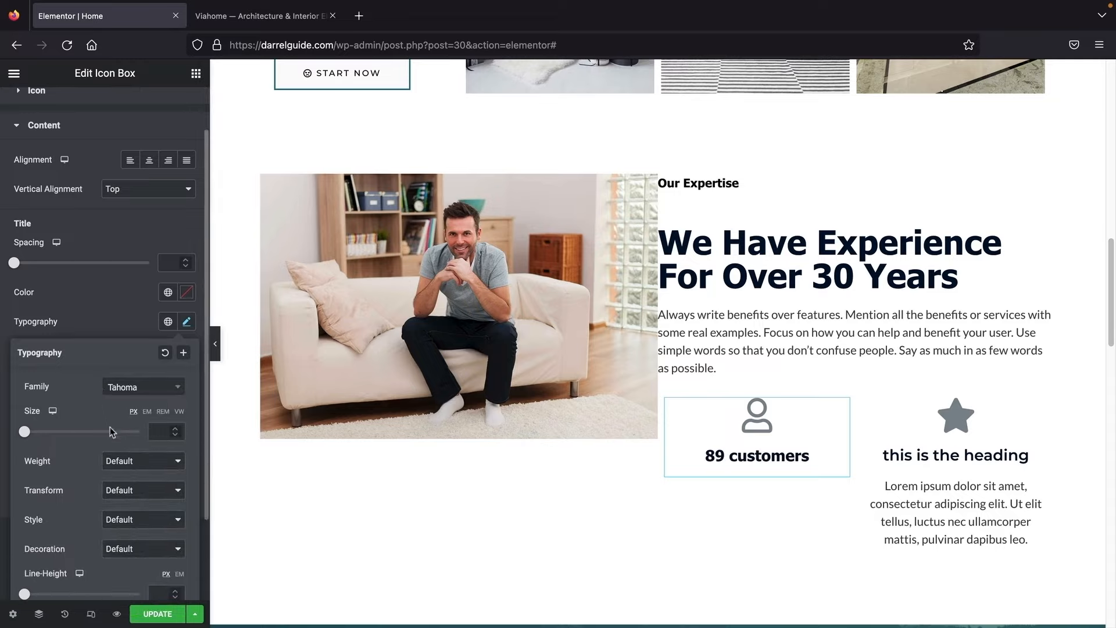
pyautogui.click(142, 491)
pyautogui.click(131, 529)
pyautogui.click(84, 244)
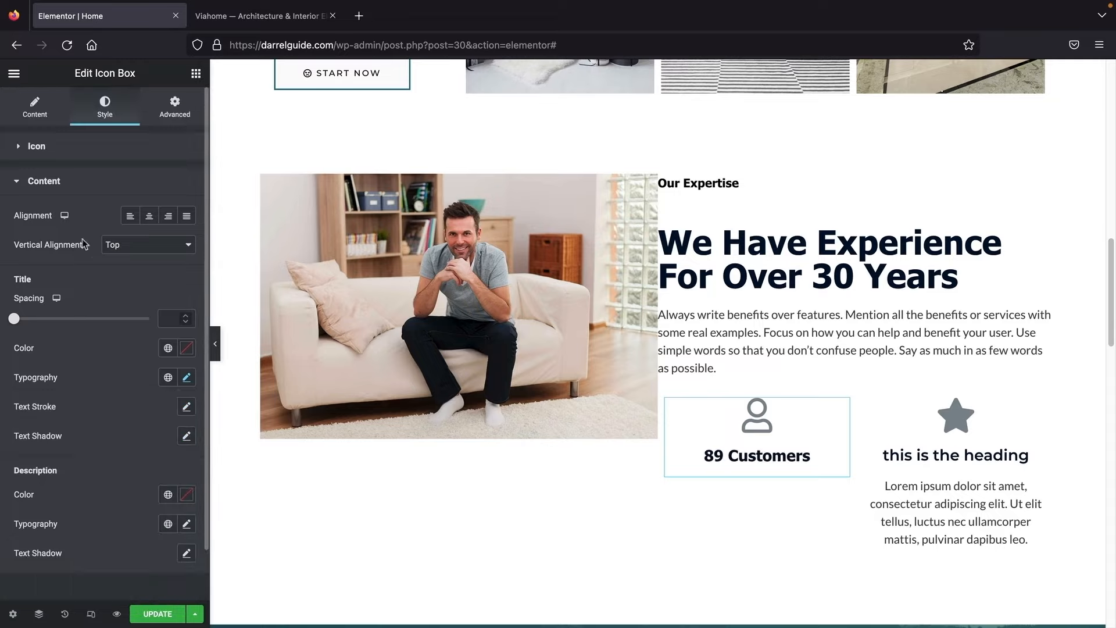
# Step: Make the user icon's primary colour black (#000000)
pyautogui.click(61, 152)
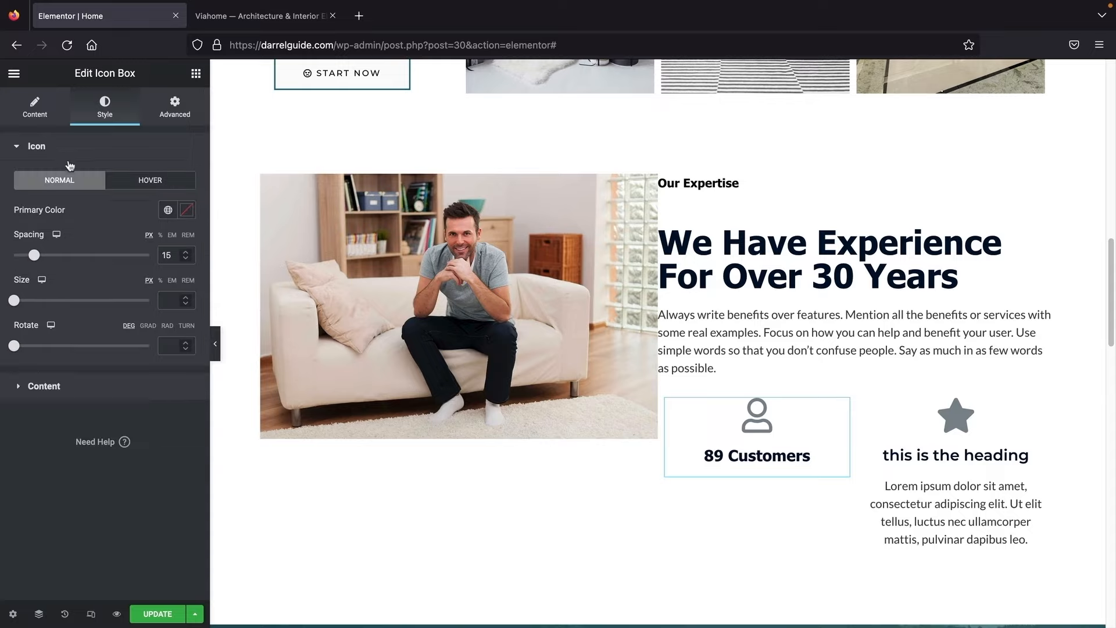
pyautogui.click(187, 211)
pyautogui.moveTo(129, 317); pyautogui.dragTo(181, 378)
pyautogui.click(139, 481)
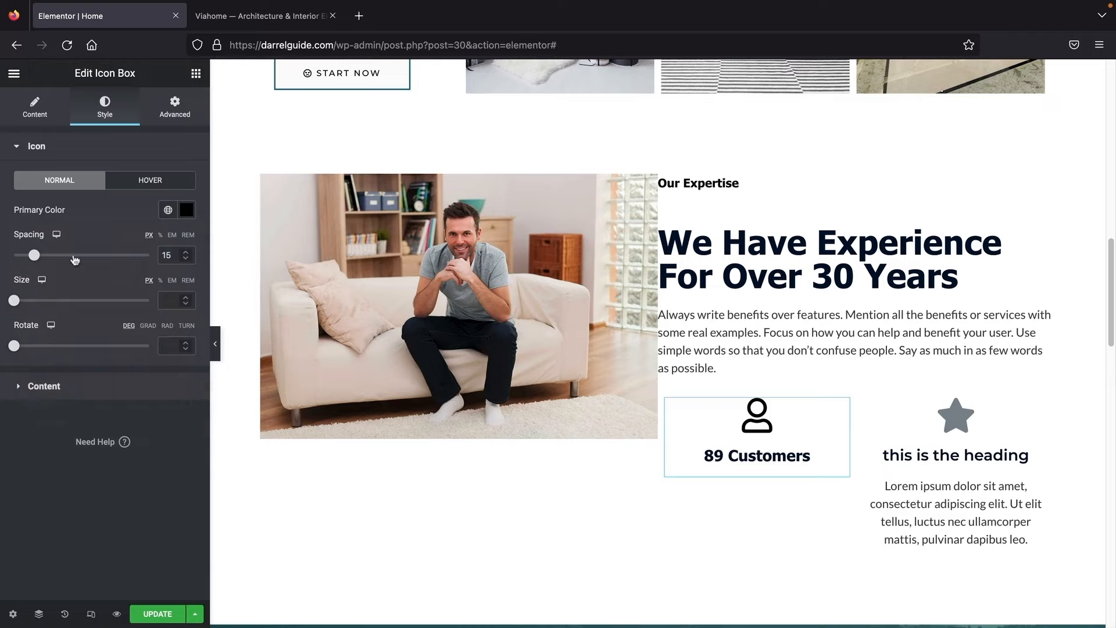
pyautogui.click(32, 106)
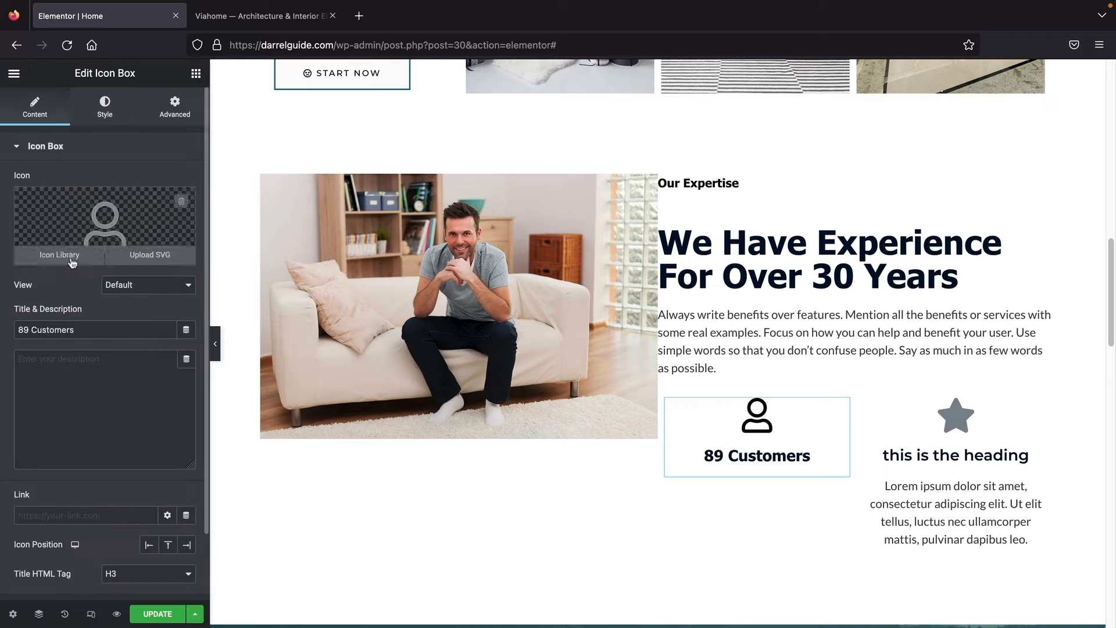
# Step: Try Stacked and Framed icon views, keep Default, and position the 89 Customers icon left of its title
pyautogui.click(142, 284)
pyautogui.click(141, 298)
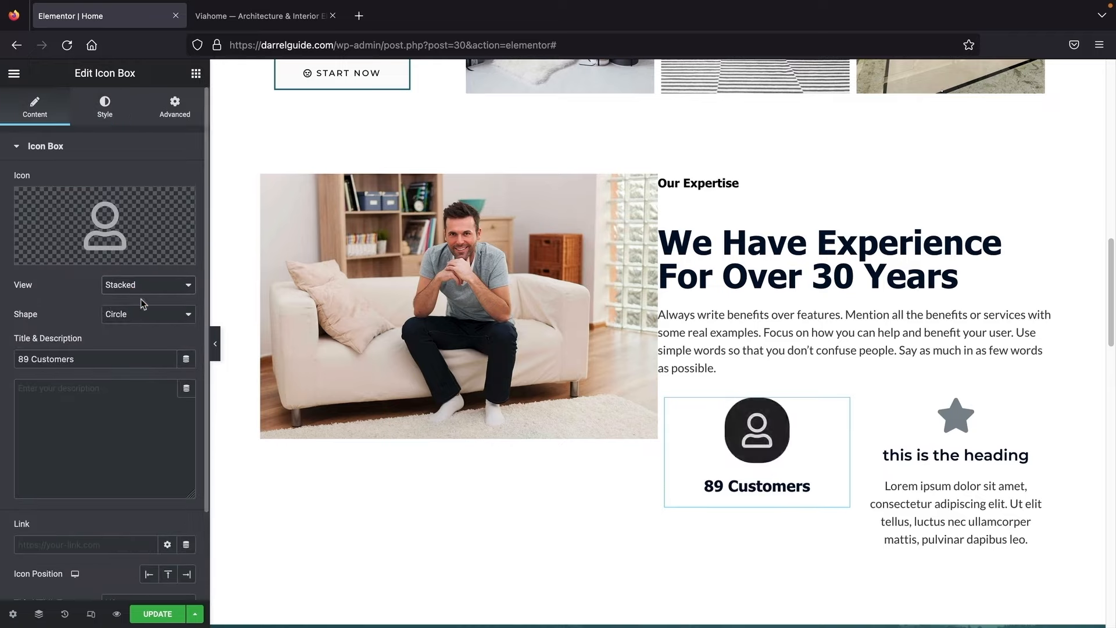
pyautogui.click(147, 284)
pyautogui.click(147, 299)
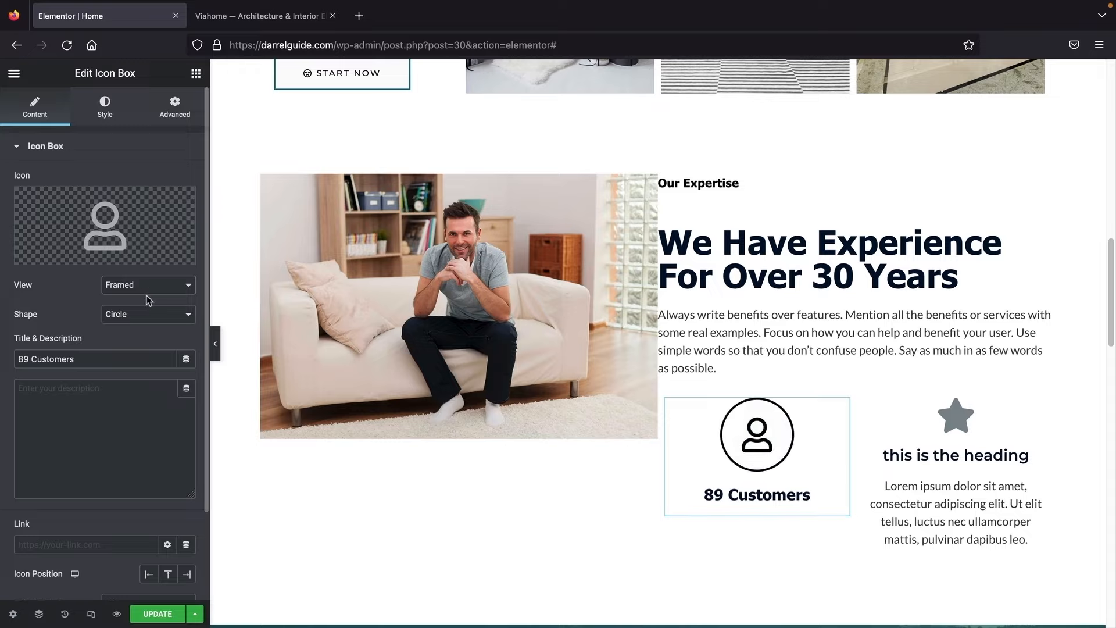
pyautogui.click(147, 286)
pyautogui.click(148, 259)
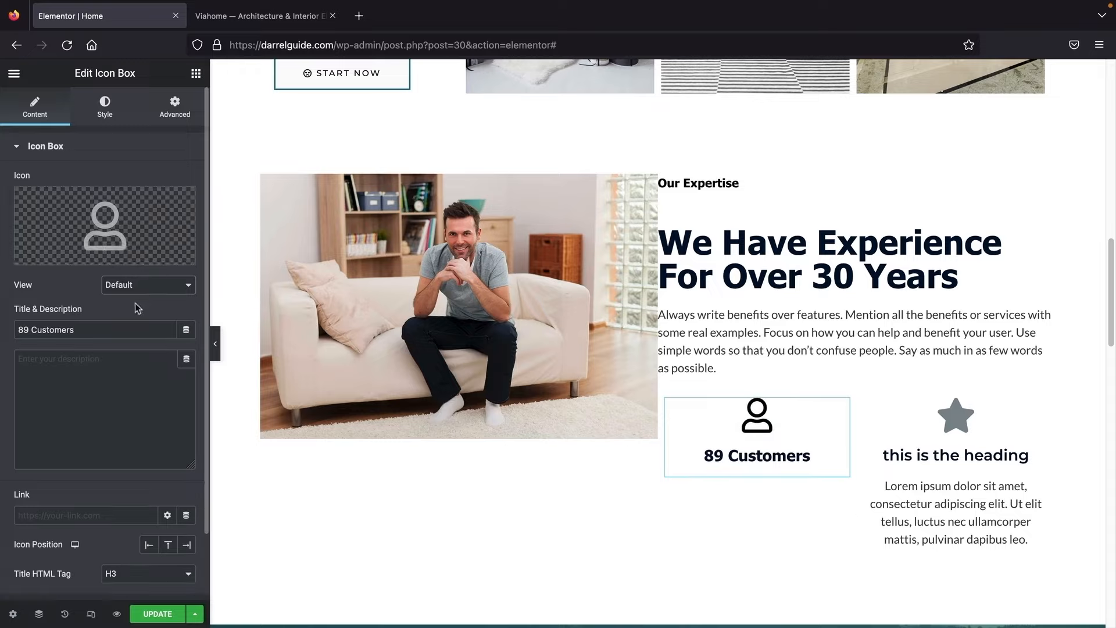
pyautogui.scroll(-1, 128, 331)
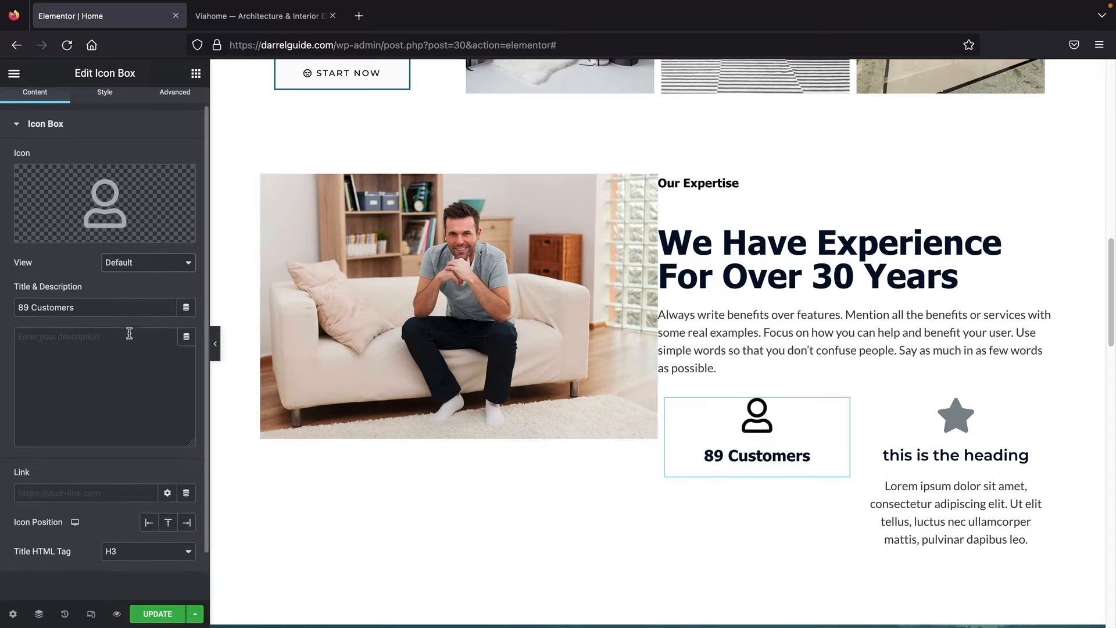
pyautogui.click(148, 525)
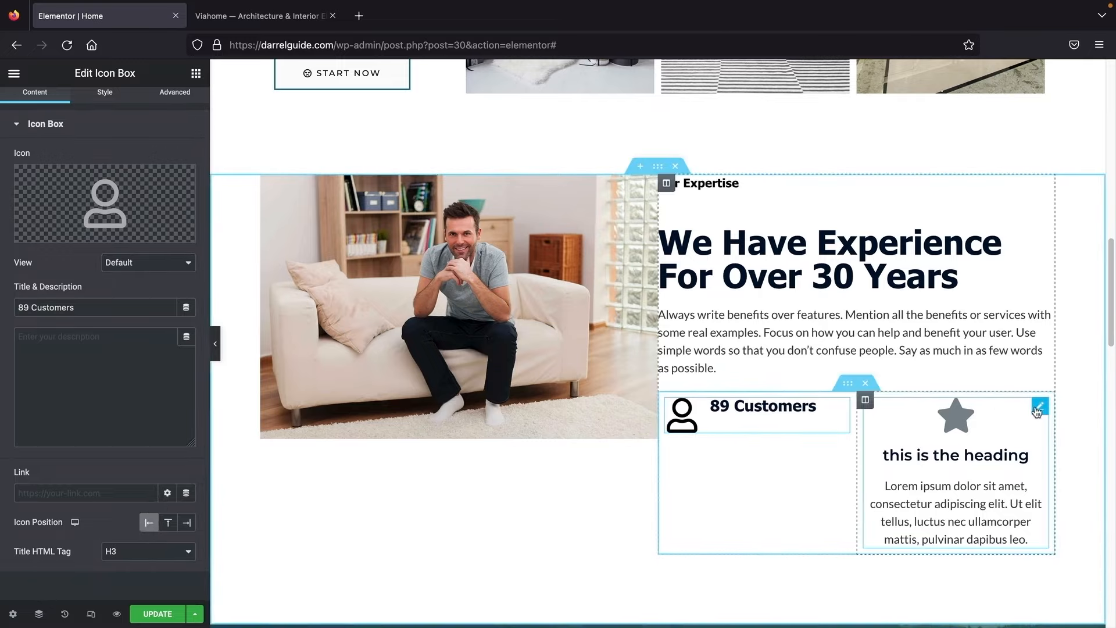
# Step: Delete the star icon box and duplicate the 89 Customers box into the empty right column
pyautogui.rightClick(1033, 408)
pyautogui.click(1012, 614)
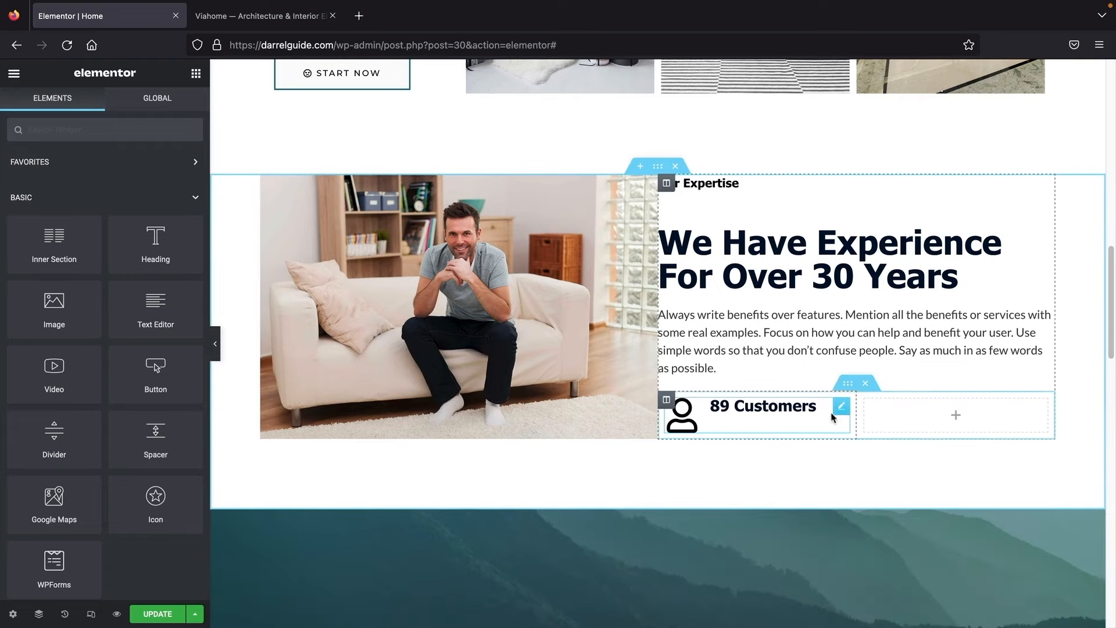
pyautogui.rightClick(842, 410)
pyautogui.click(850, 401)
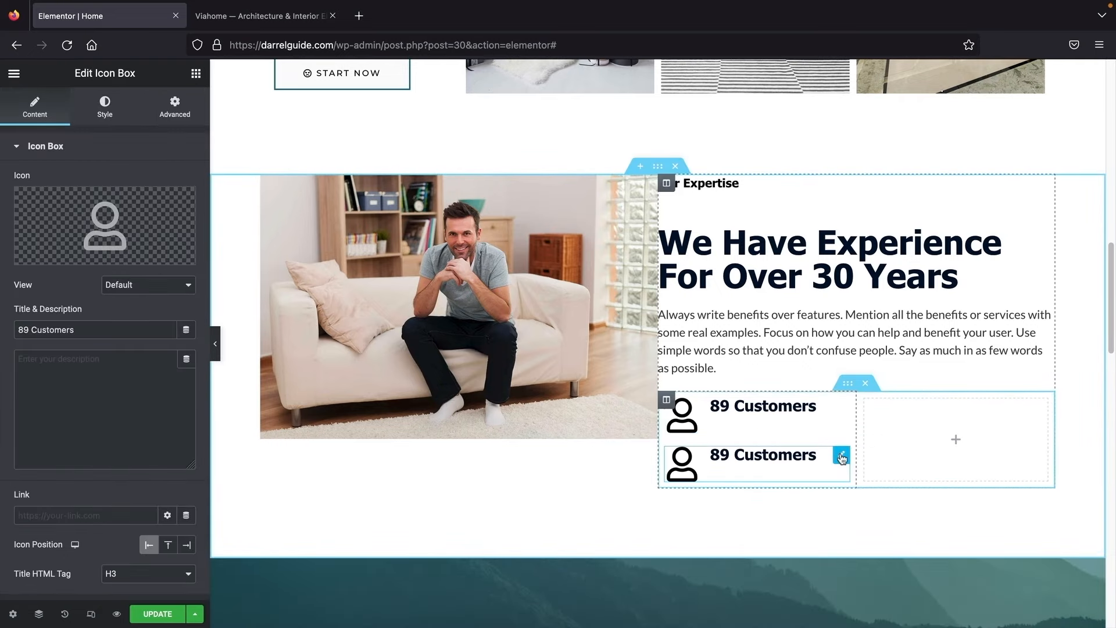
pyautogui.moveTo(841, 456); pyautogui.dragTo(936, 406)
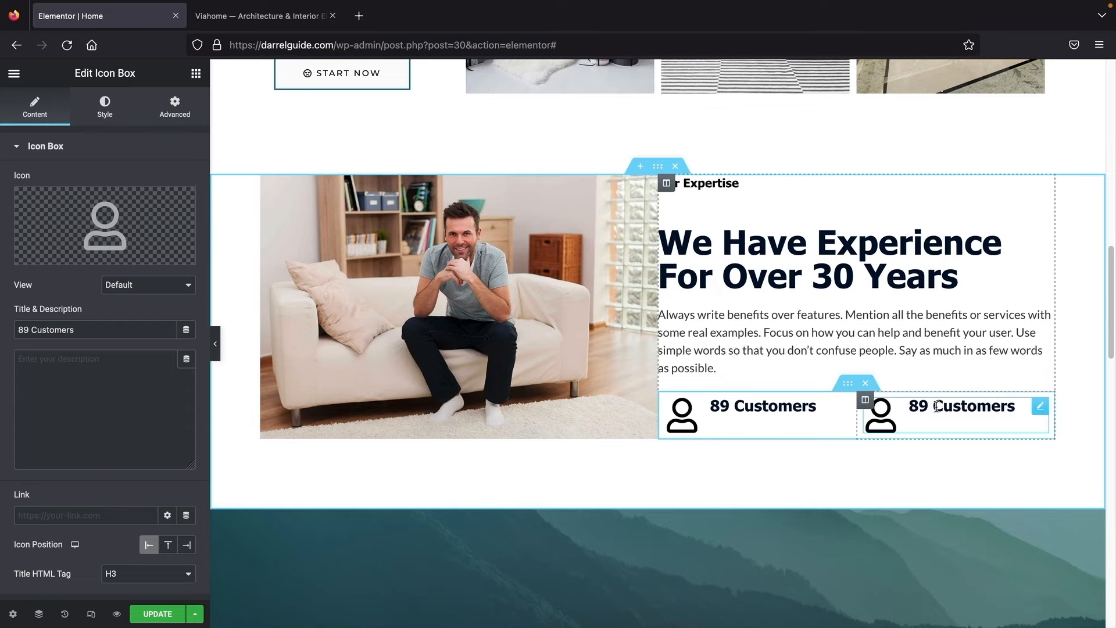
# Step: Compare the layout with the Viahome demo page and preview it with the editing panel hidden
pyautogui.click(253, 23)
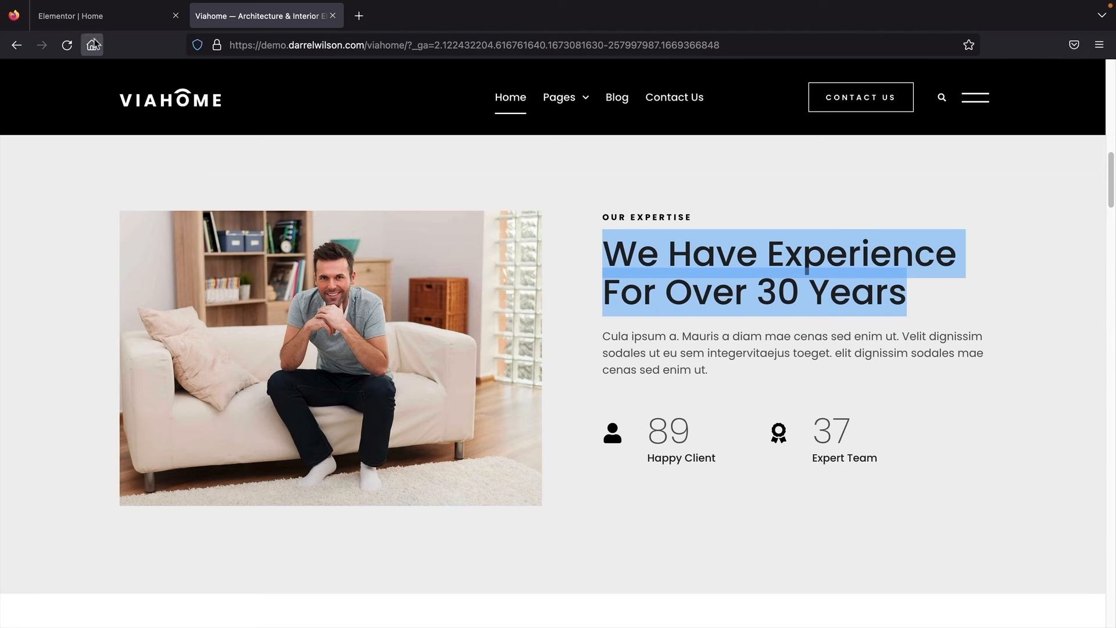
pyautogui.click(93, 17)
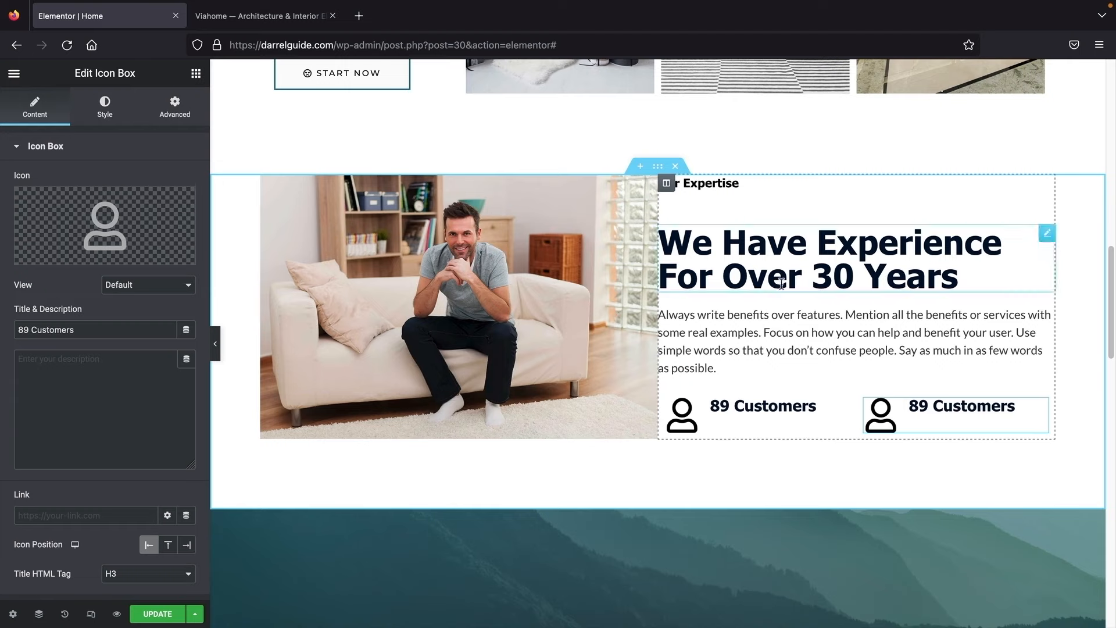
pyautogui.moveTo(650, 180)
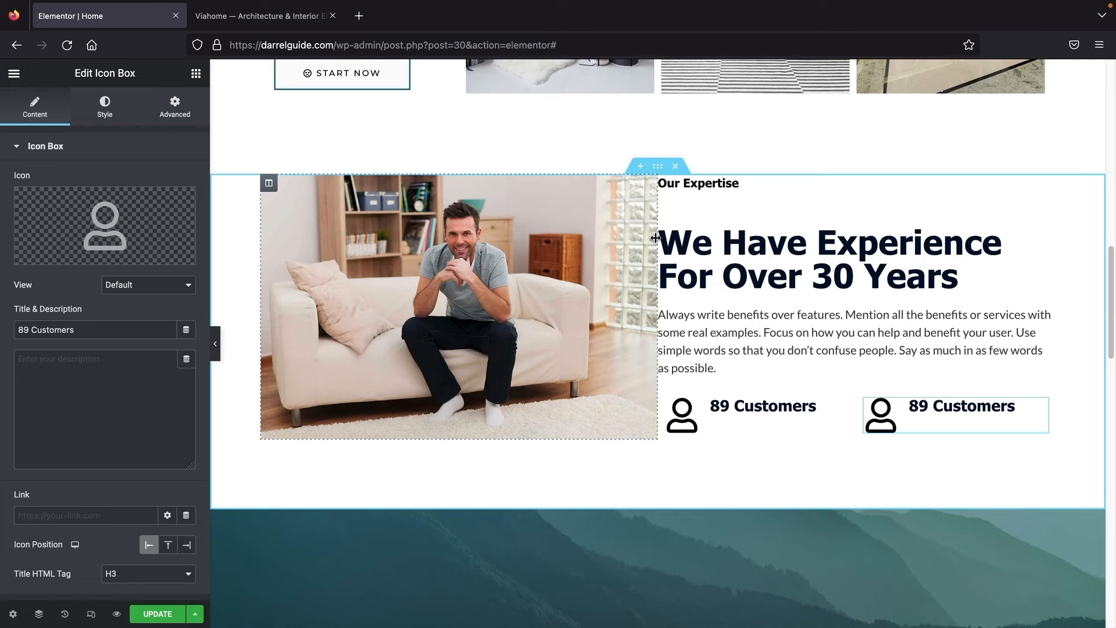
pyautogui.click(215, 344)
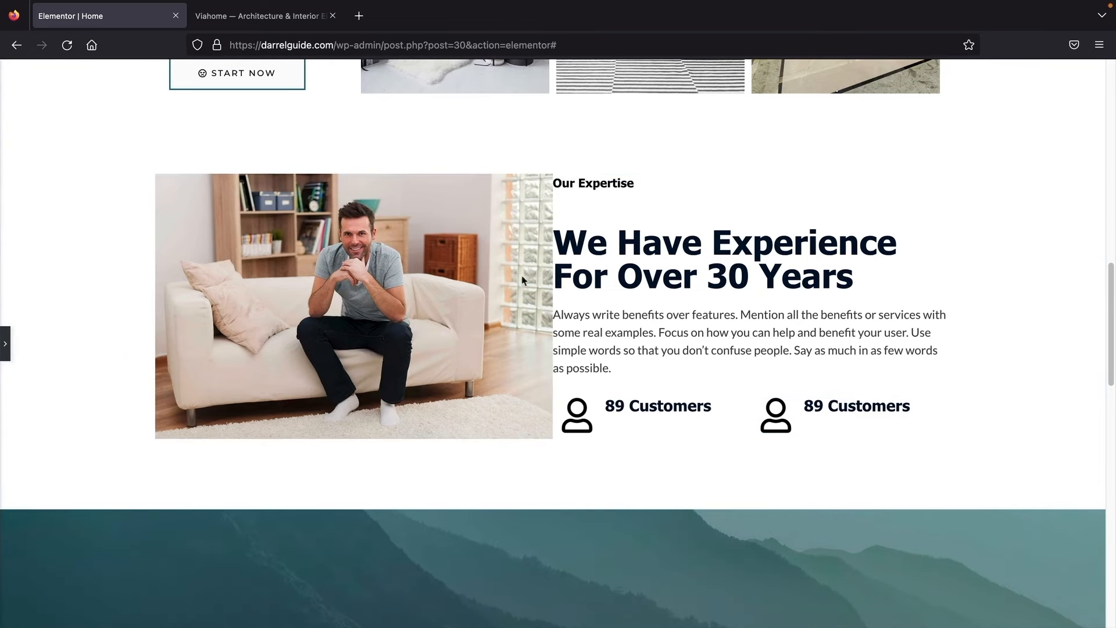
pyautogui.click(5, 343)
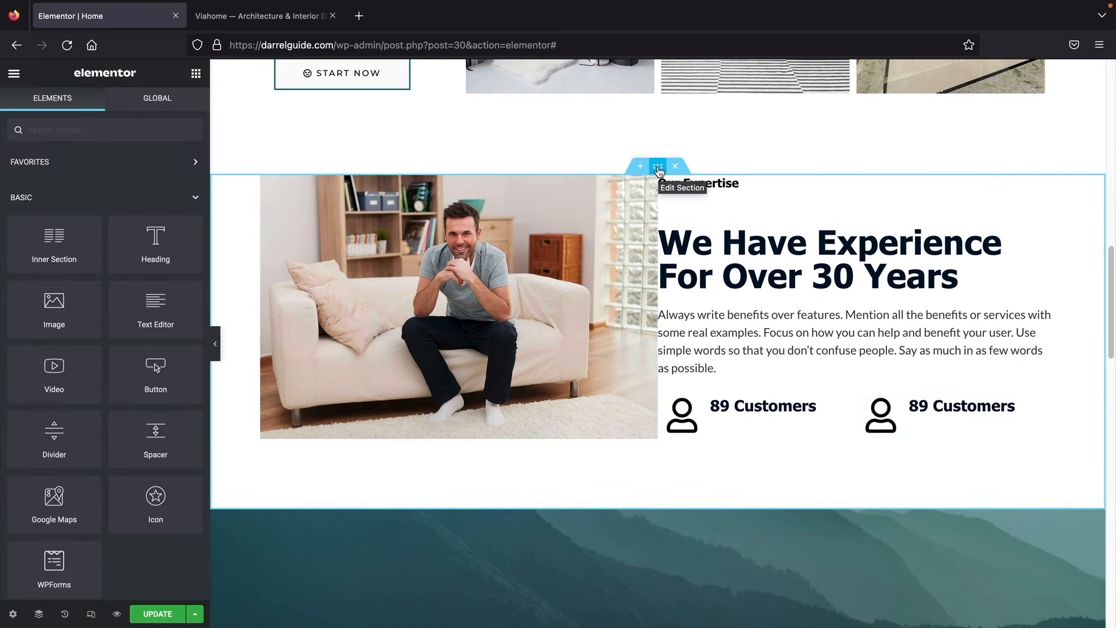
# Step: Set the expertise section's Columns Gap to Wider, preview it, and compare against the Viahome demo
pyautogui.click(658, 167)
pyautogui.click(149, 254)
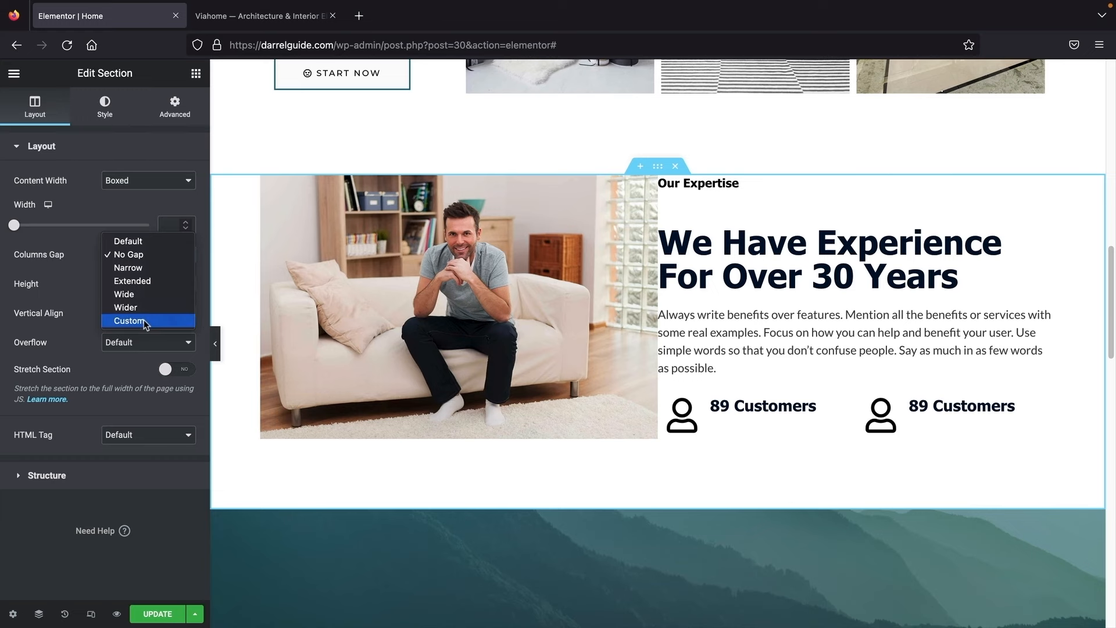
pyautogui.click(142, 308)
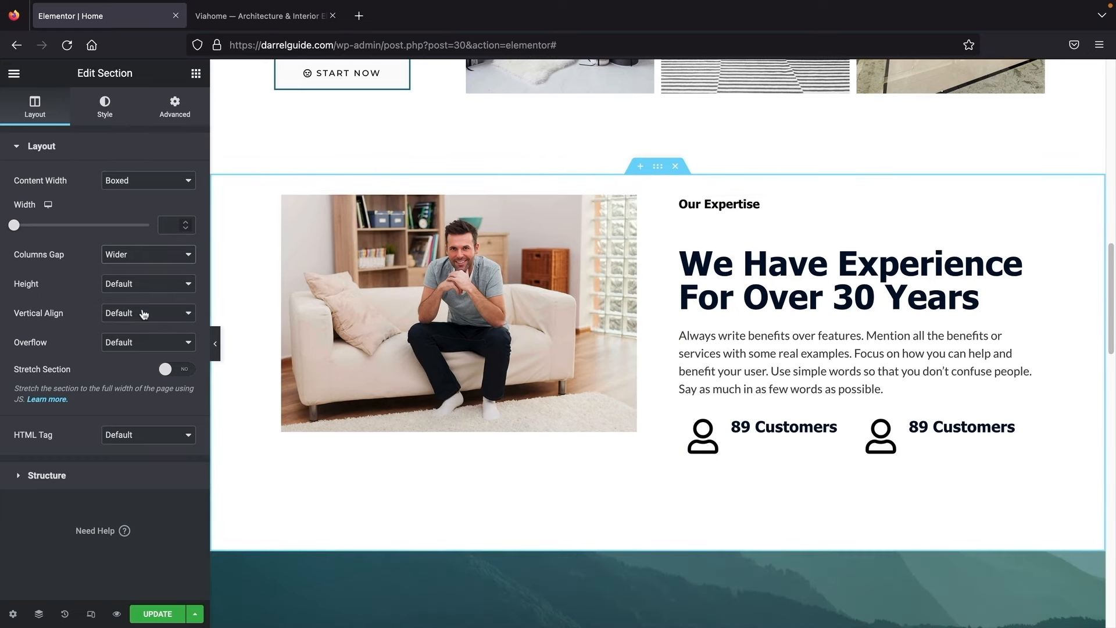
pyautogui.click(215, 347)
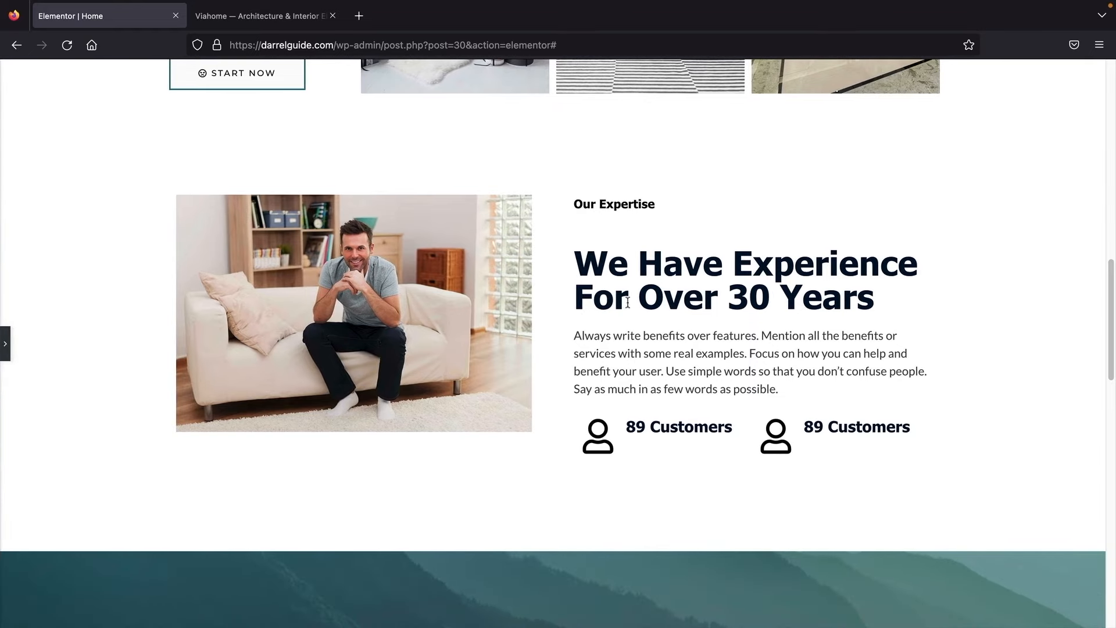
pyautogui.click(5, 344)
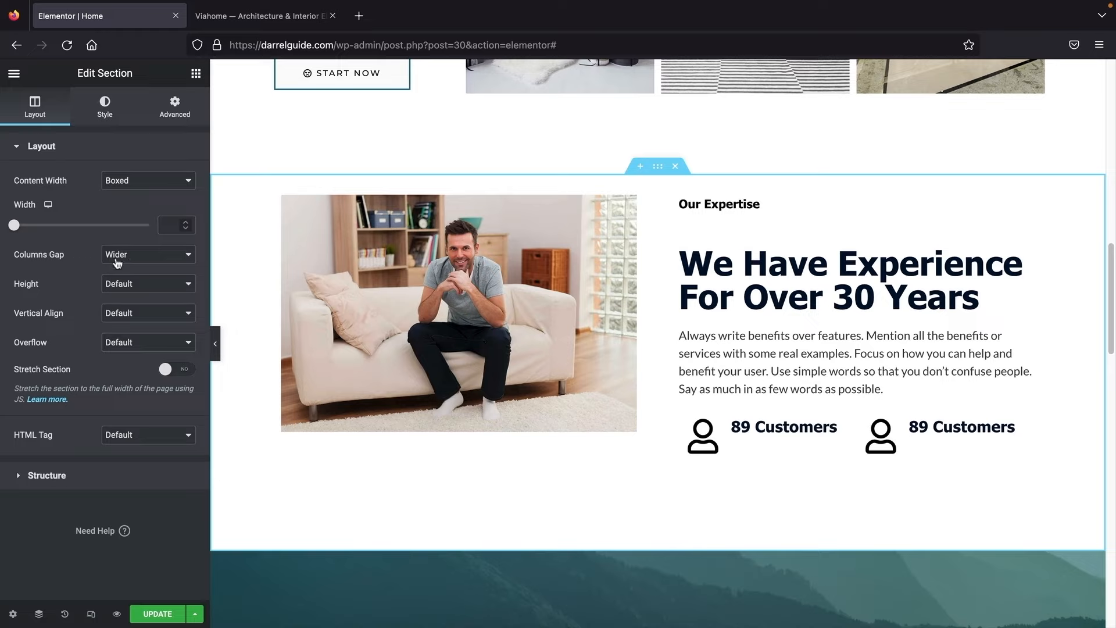
pyautogui.click(216, 352)
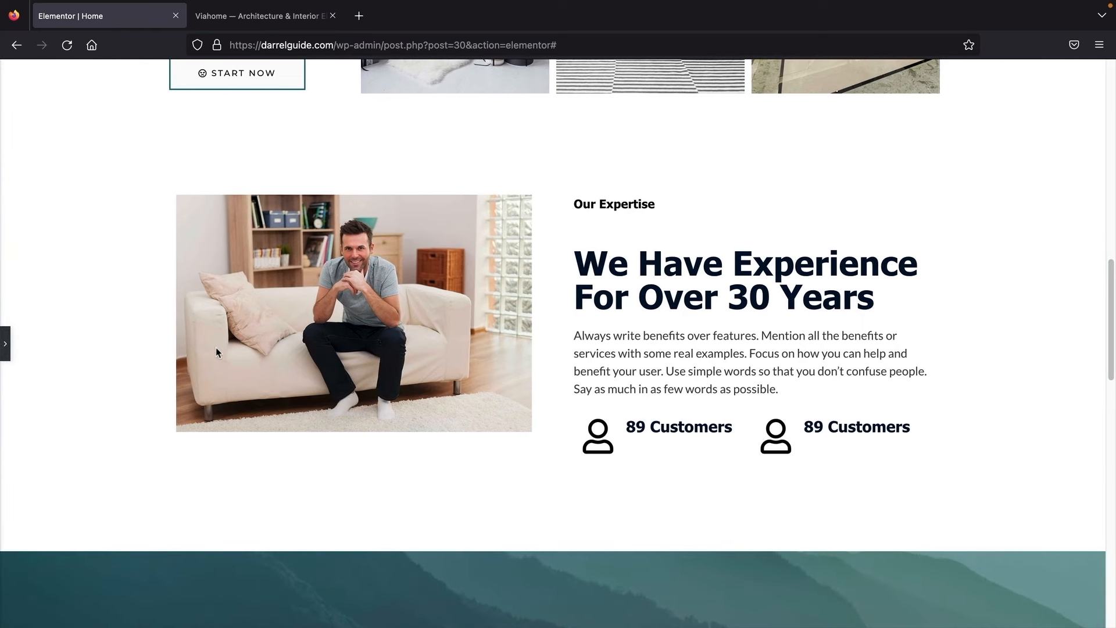
pyautogui.click(260, 16)
# Step: Deselect the demo page heading and return to the Elementor | Home tab
pyautogui.click(90, 273)
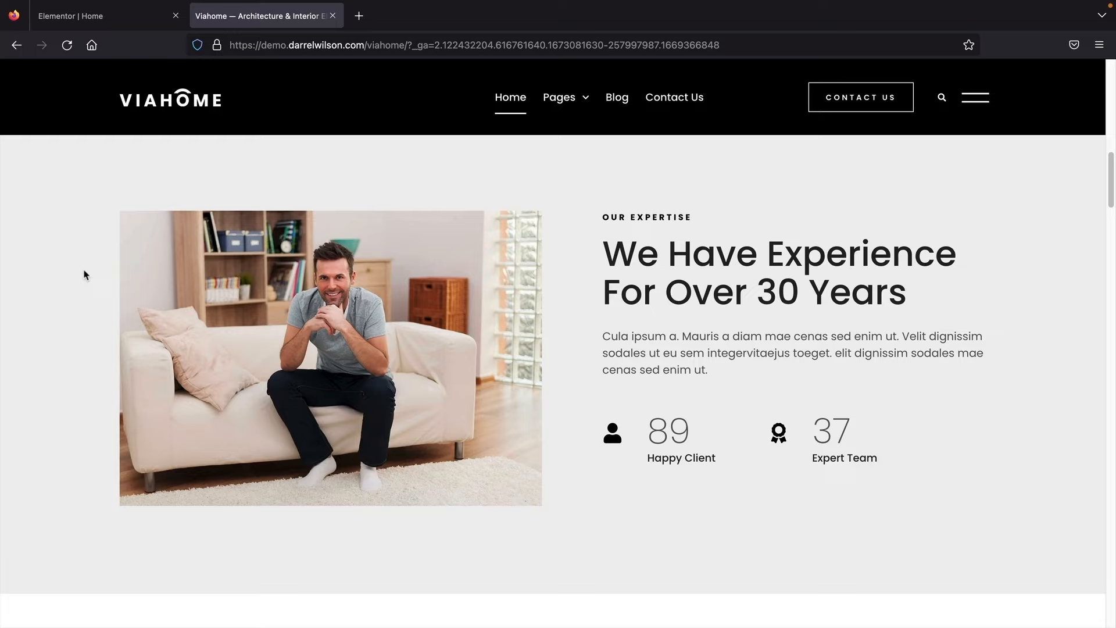
pyautogui.click(117, 21)
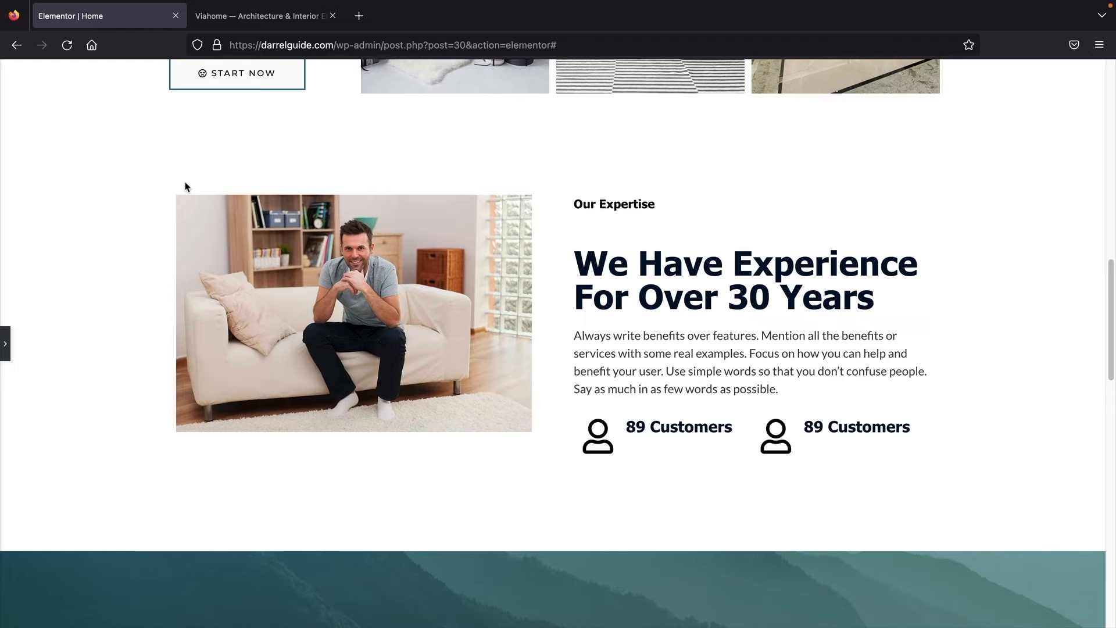
# Step: Insert a new three-column section directly above the Call To Action section
pyautogui.click(4, 343)
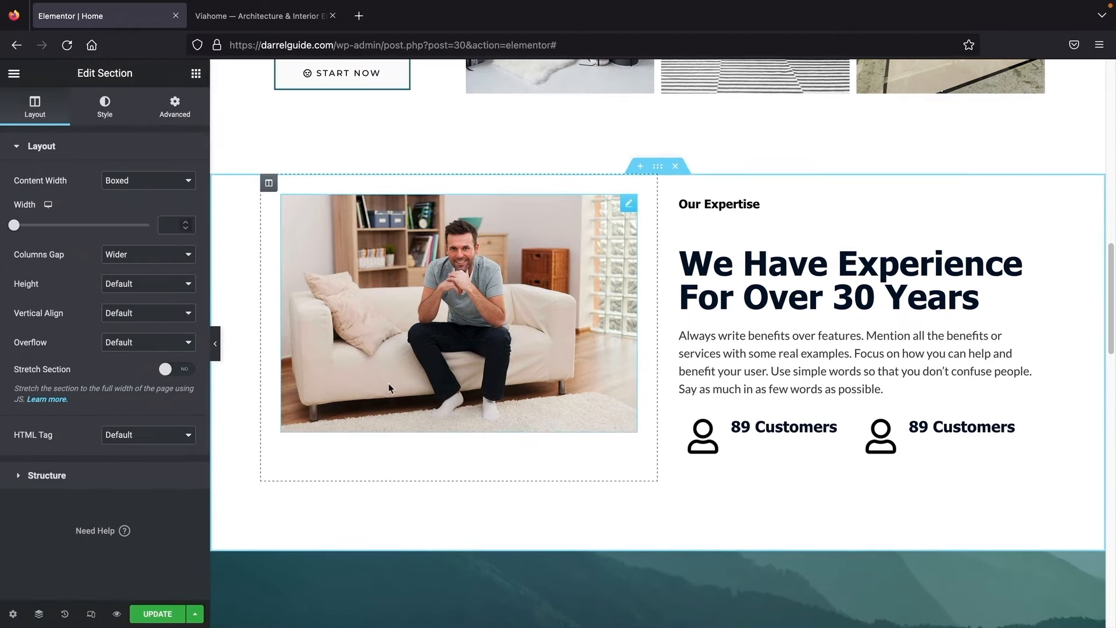
pyautogui.scroll(-5, 454, 402)
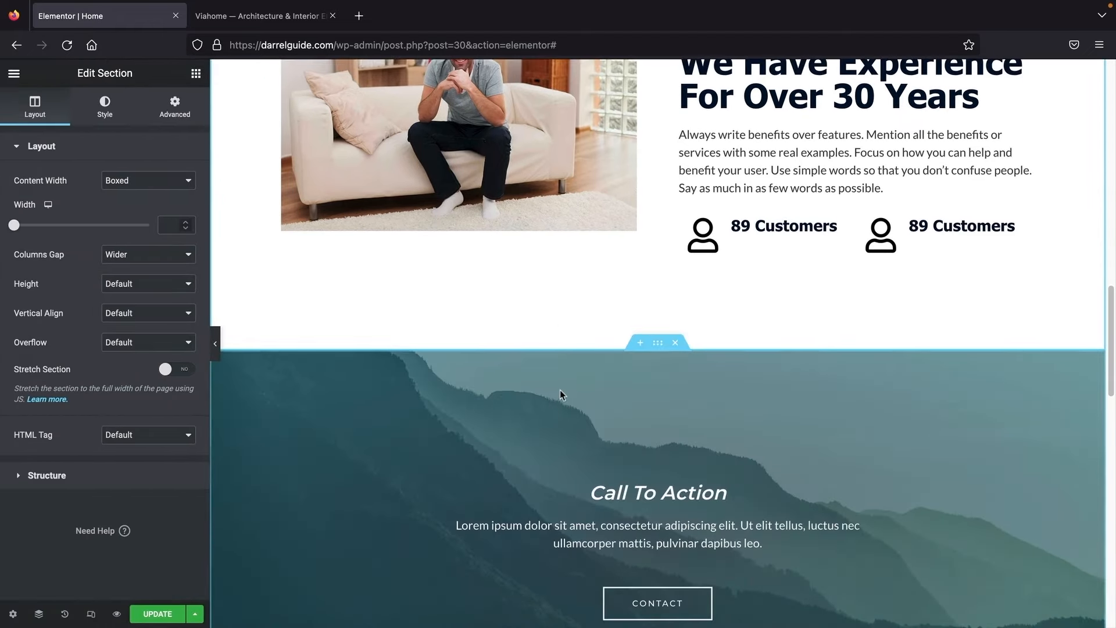
pyautogui.moveTo(625, 351)
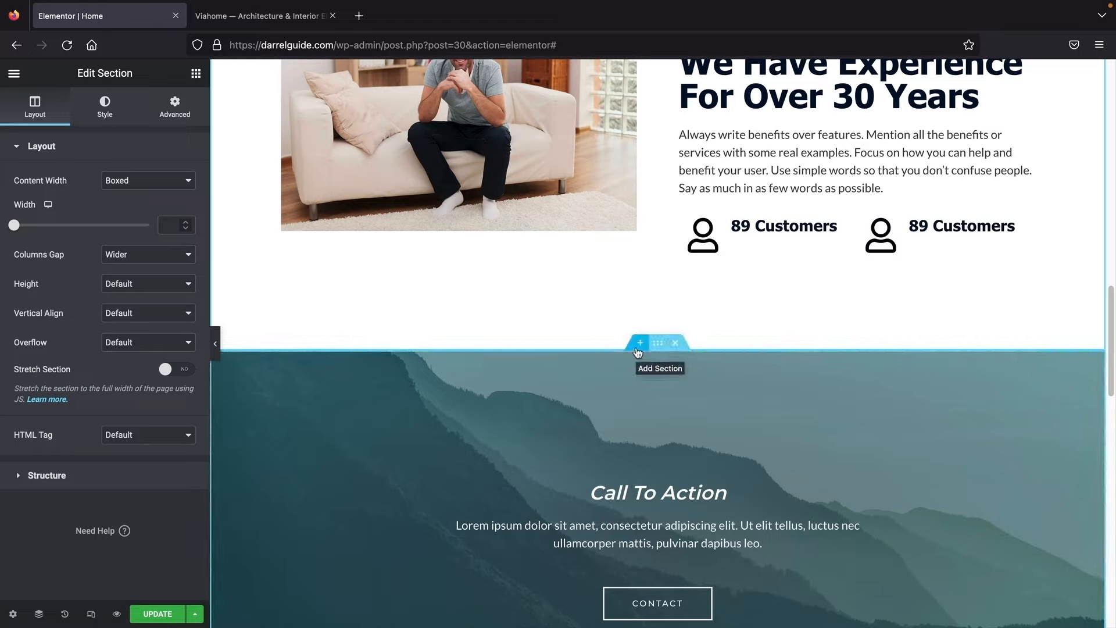
pyautogui.click(639, 347)
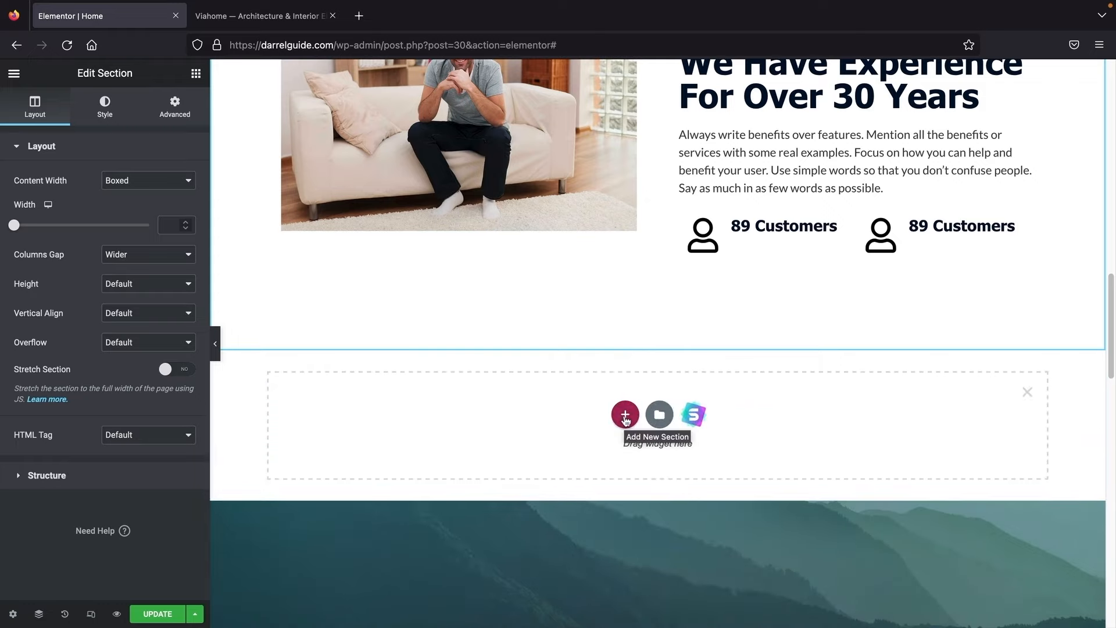
pyautogui.click(626, 416)
pyautogui.scroll(-1, 622, 417)
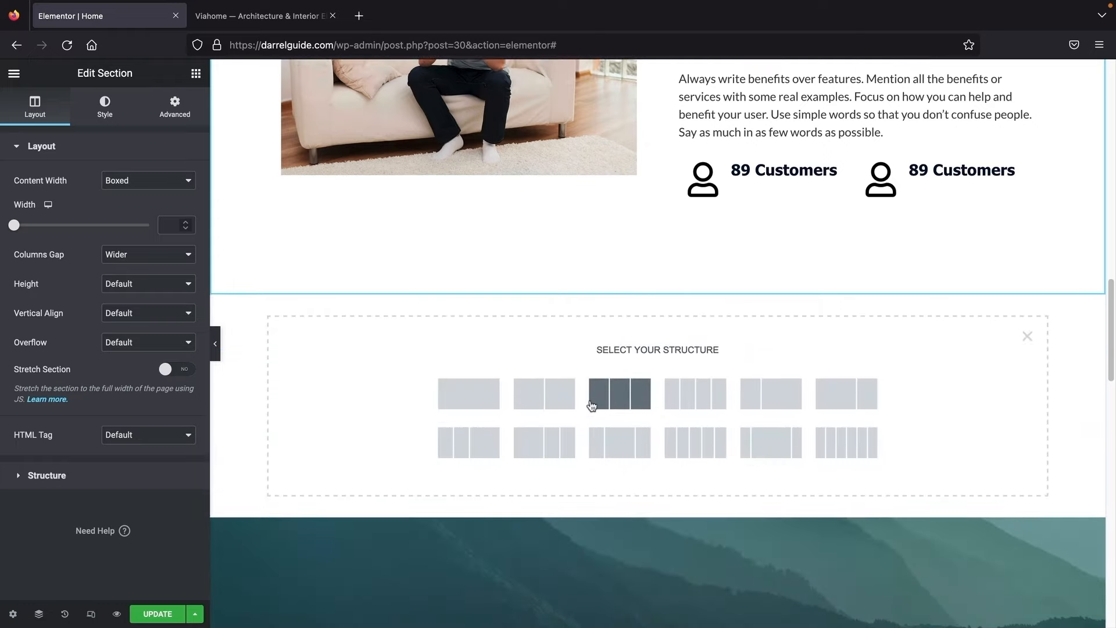
pyautogui.scroll(-1, 592, 405)
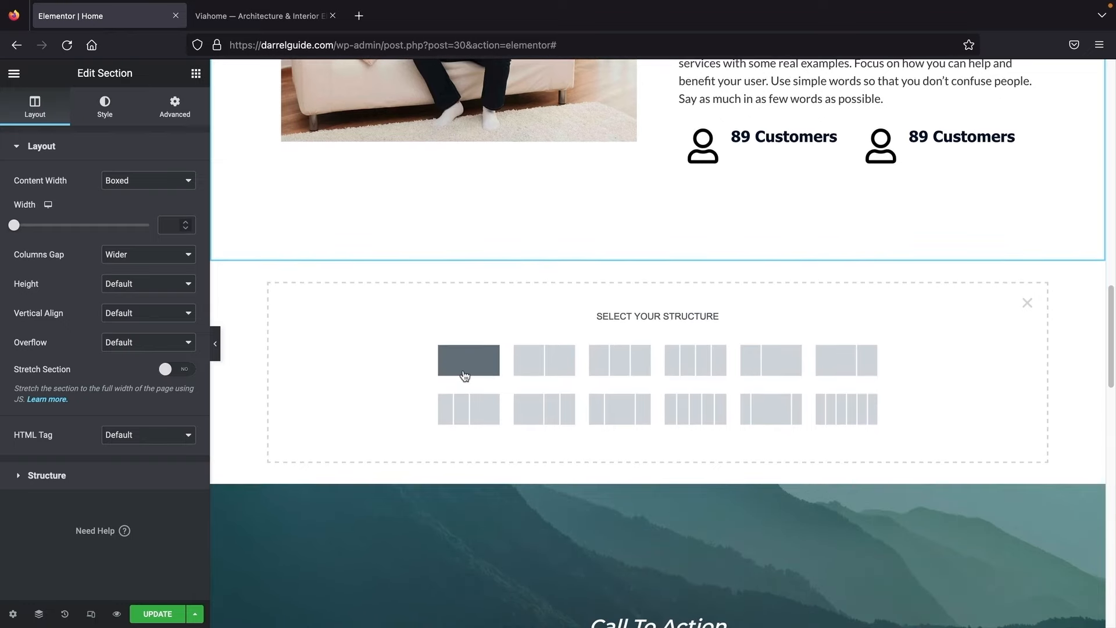
pyautogui.click(621, 366)
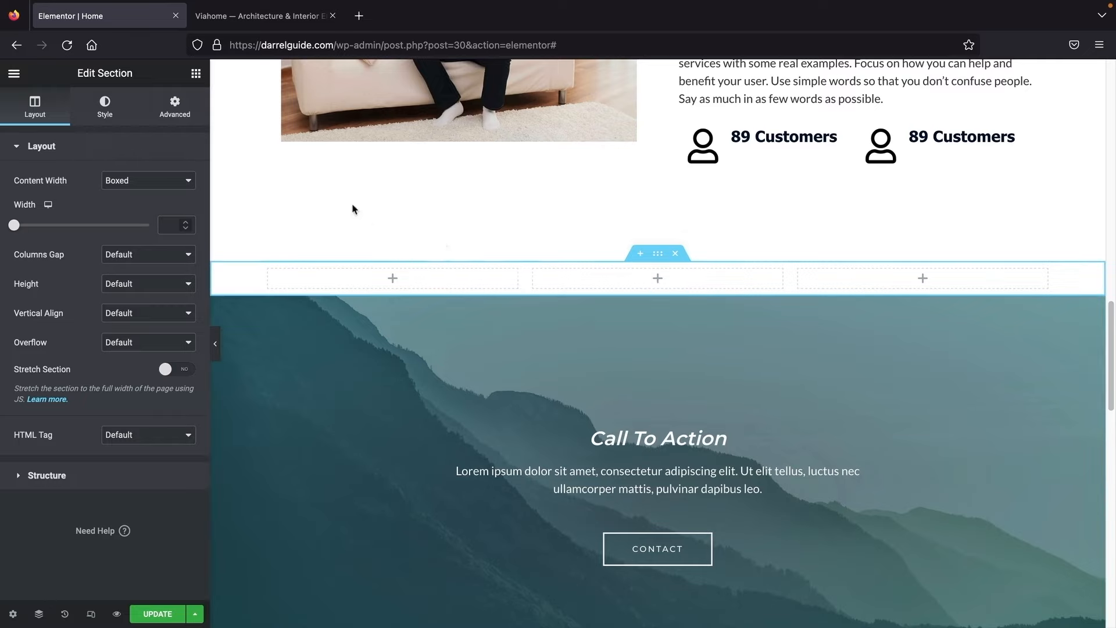
# Step: Place an Image Box in the first column and an Icon Box in the middle column
pyautogui.click(196, 73)
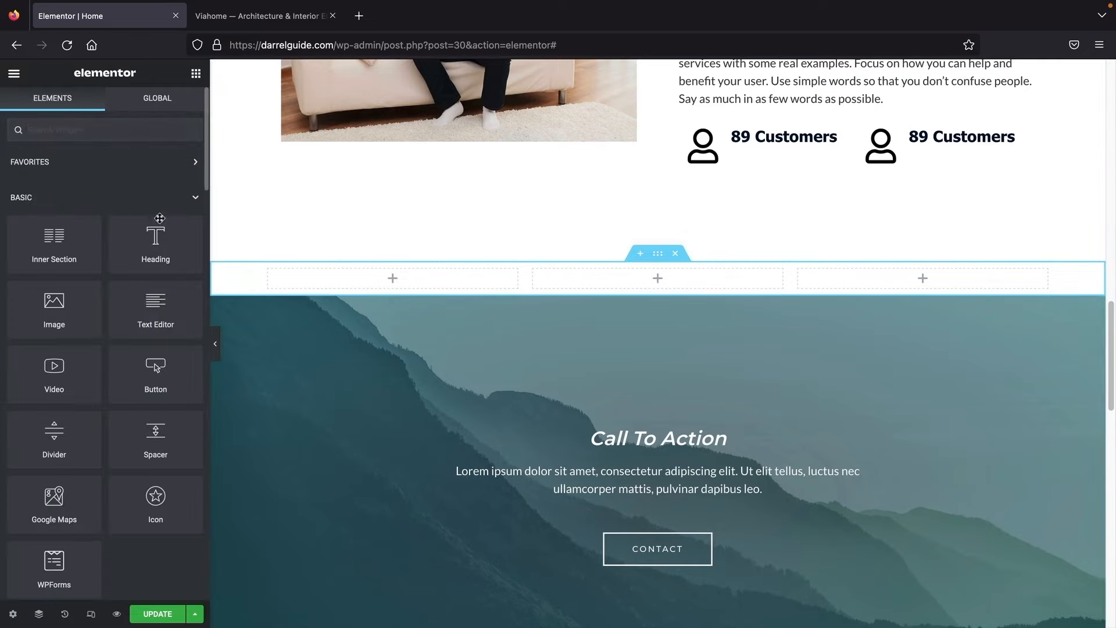
pyautogui.scroll(-20, 132, 317)
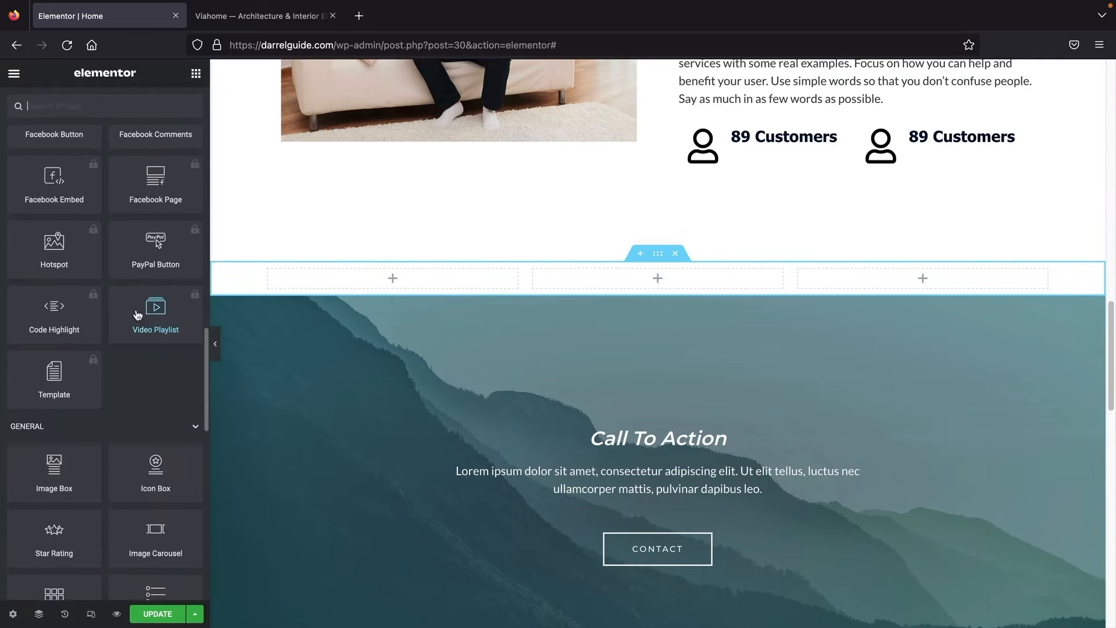
pyautogui.moveTo(70, 326); pyautogui.dragTo(350, 286)
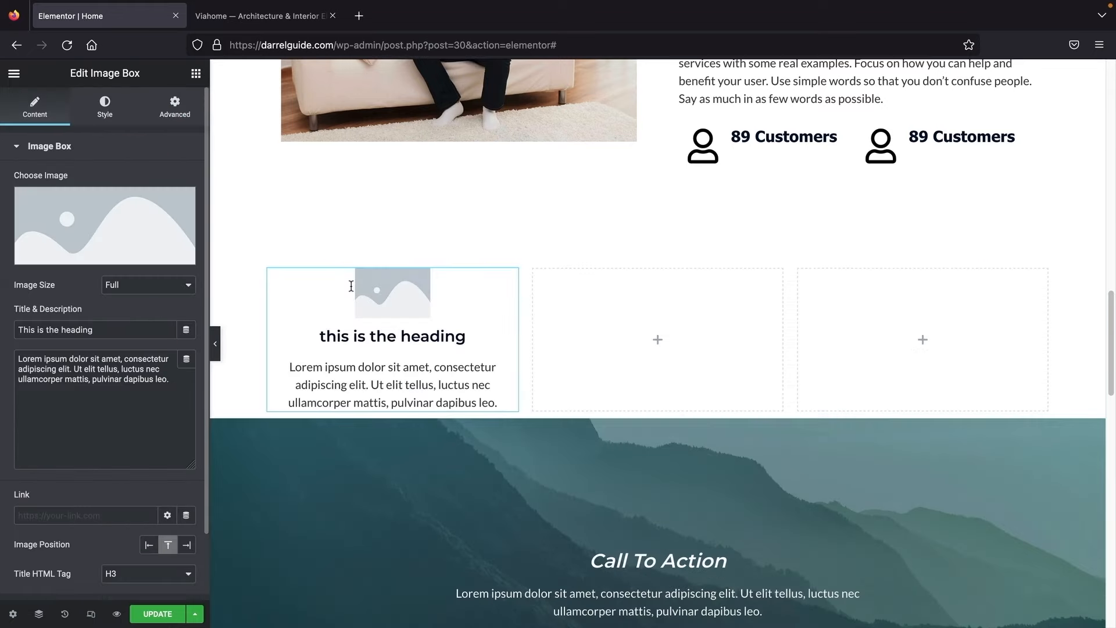
pyautogui.click(196, 73)
pyautogui.scroll(-15, 158, 381)
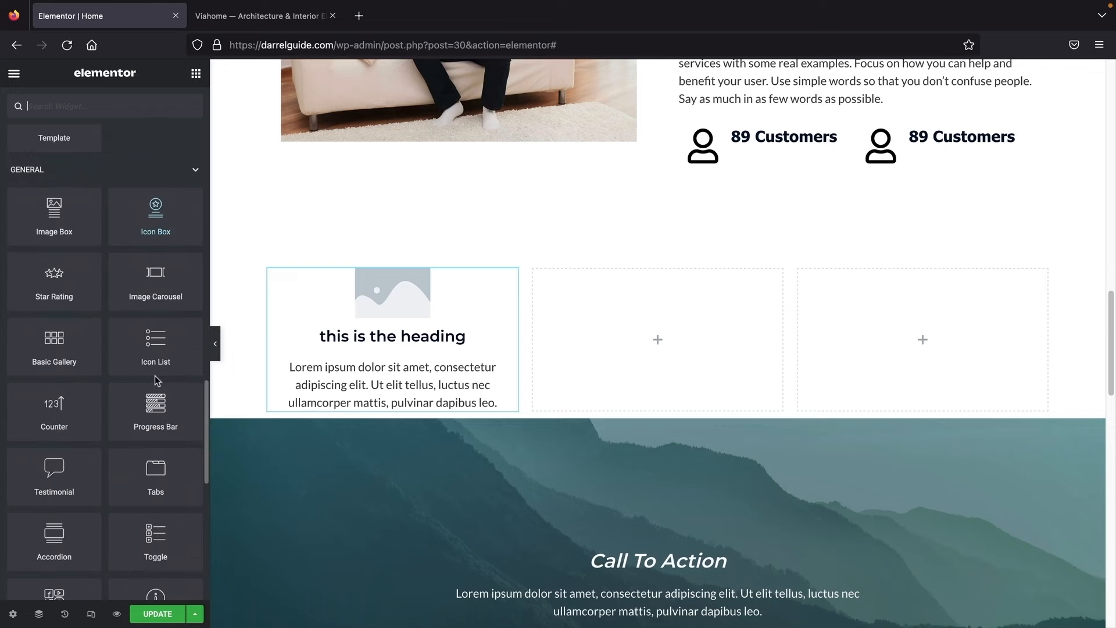
pyautogui.moveTo(164, 224); pyautogui.dragTo(653, 349)
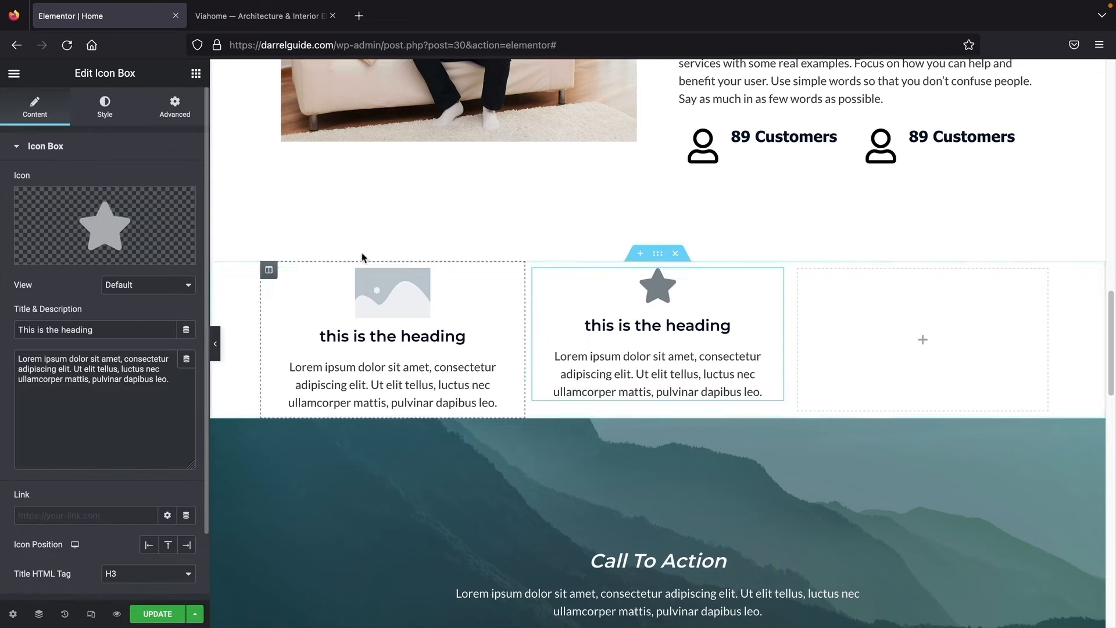
# Step: Add a 'My Skill' Progress Bar at 50% to the third column and preview the section
pyautogui.click(196, 73)
pyautogui.scroll(-15, 153, 390)
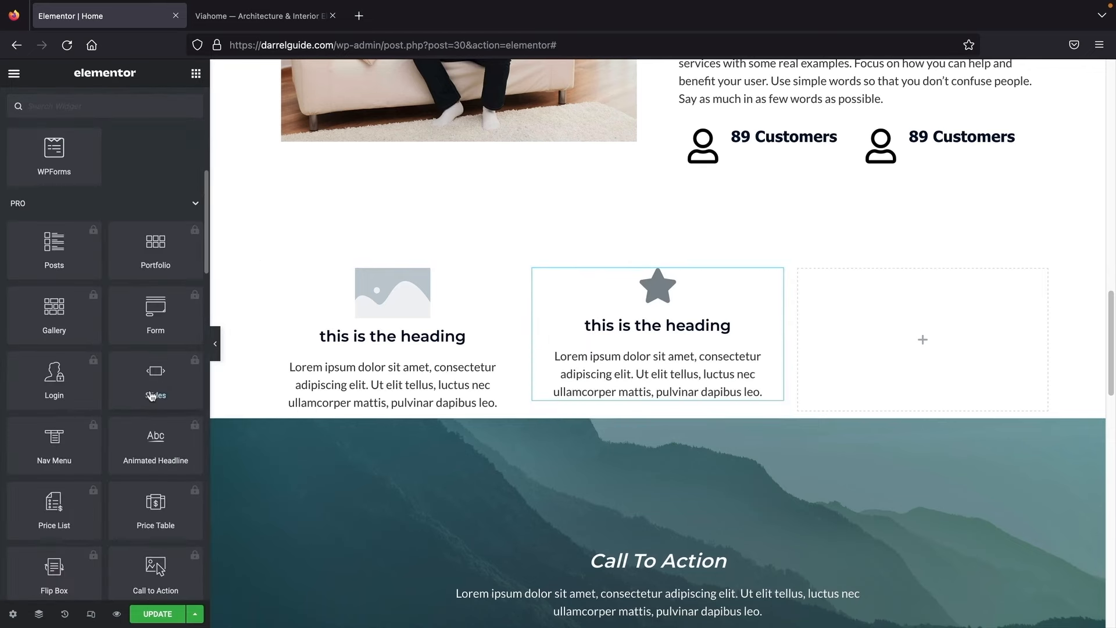
pyautogui.scroll(-4, 153, 396)
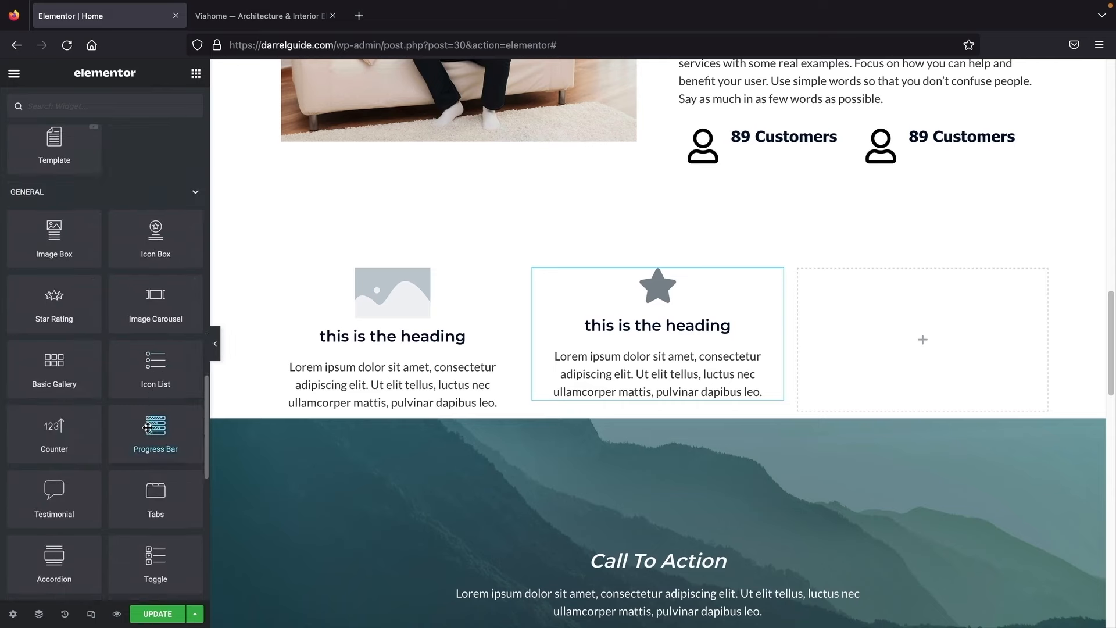
pyautogui.moveTo(152, 431); pyautogui.dragTo(912, 345)
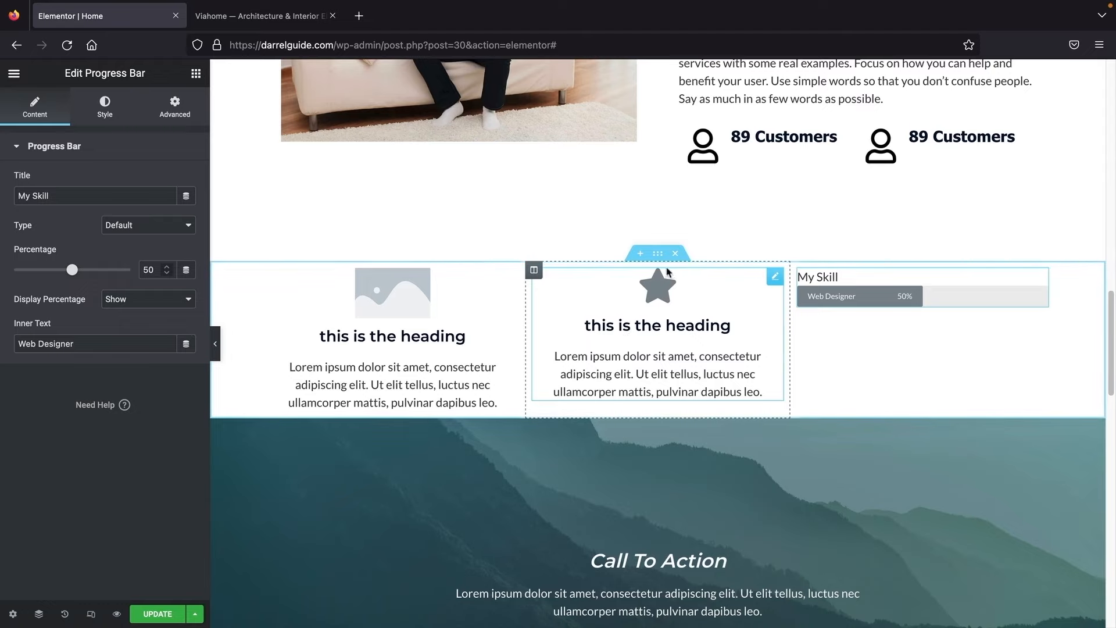
pyautogui.scroll(-3, 479, 359)
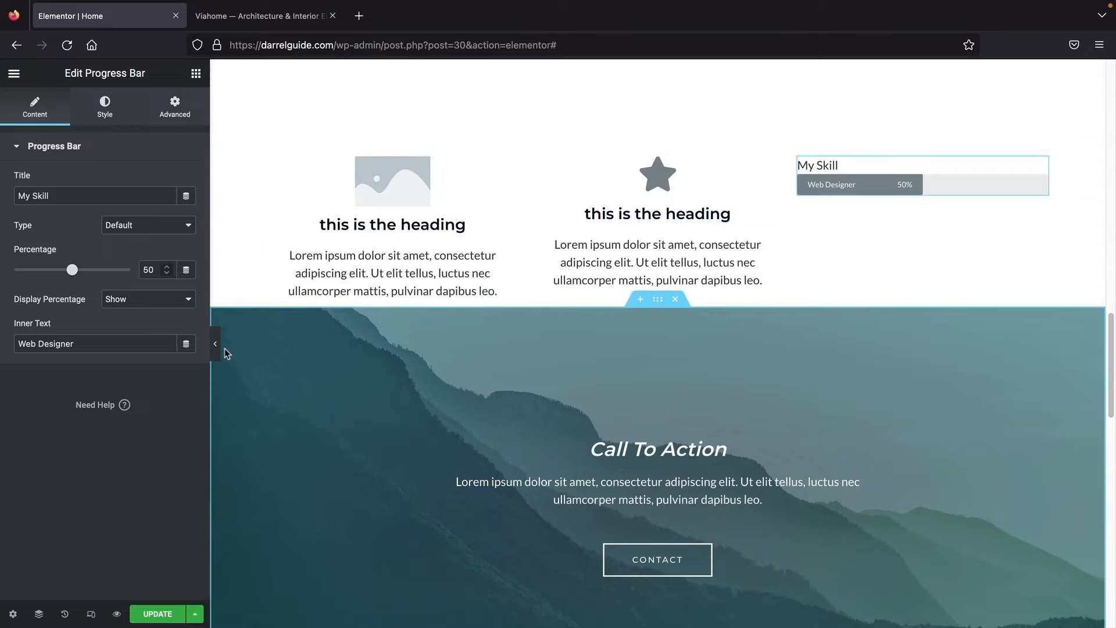
pyautogui.click(216, 343)
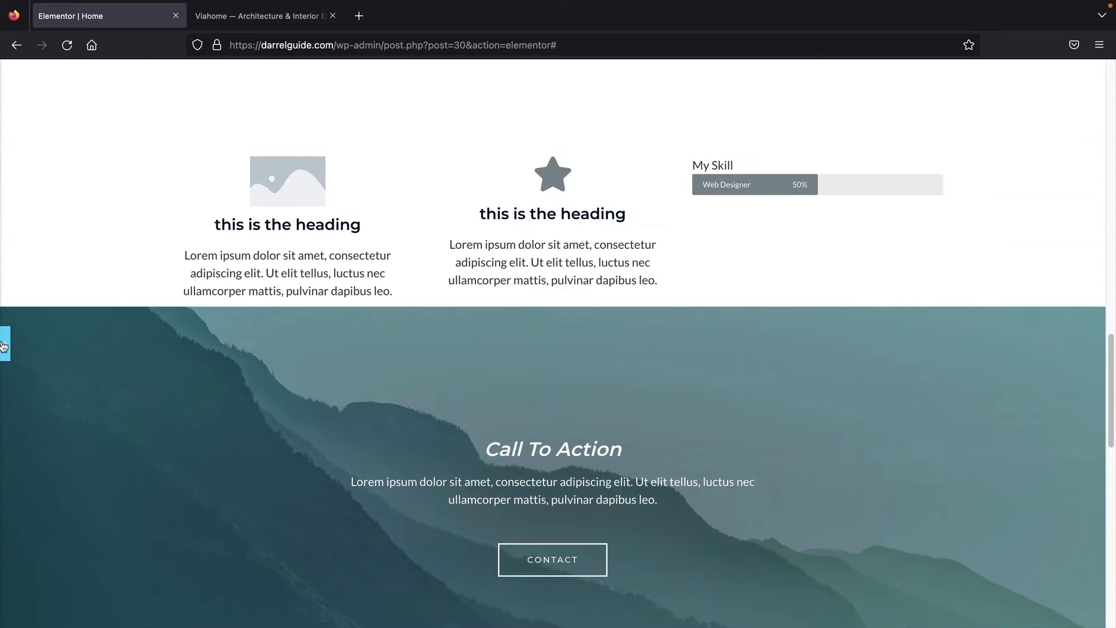
pyautogui.click(5, 343)
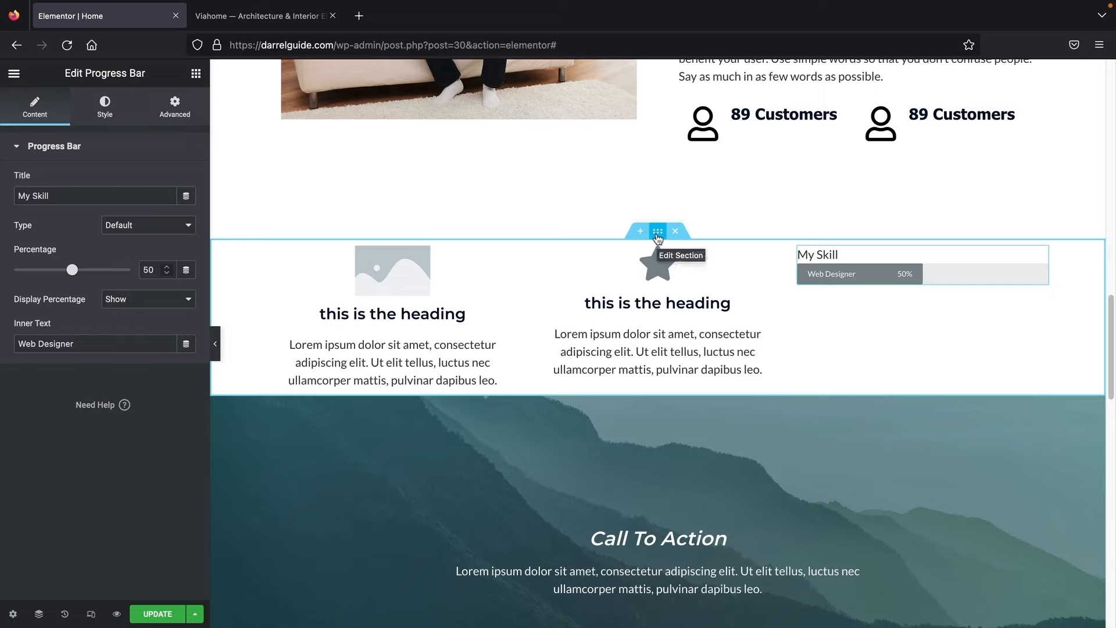
# Step: Give the three-column section 70 px bottom padding with 0 on top, right and left
pyautogui.click(657, 235)
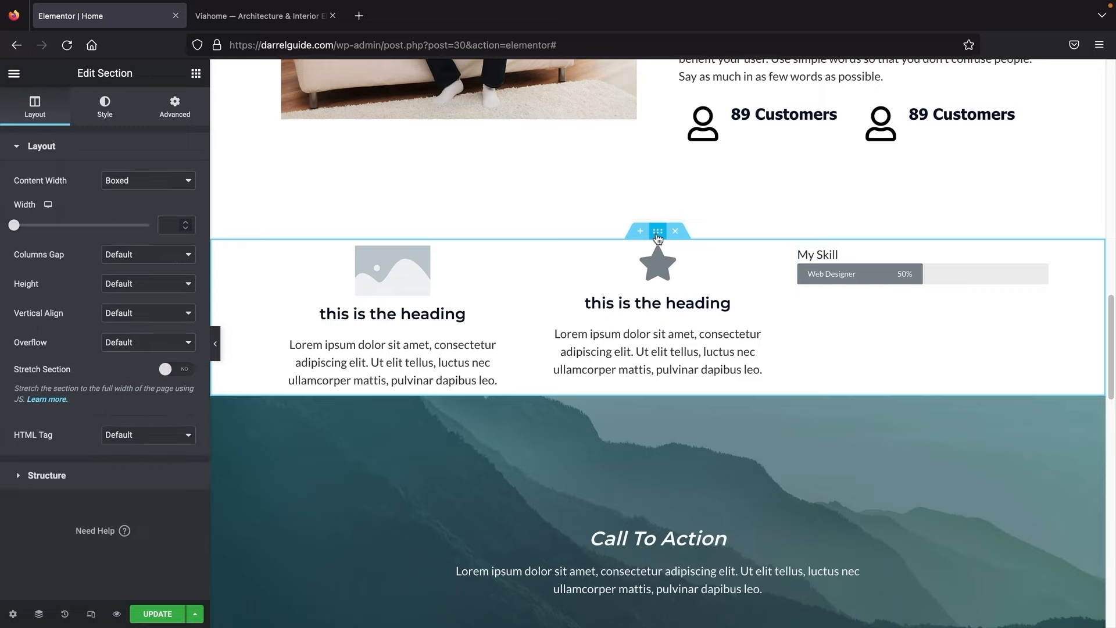
pyautogui.click(175, 113)
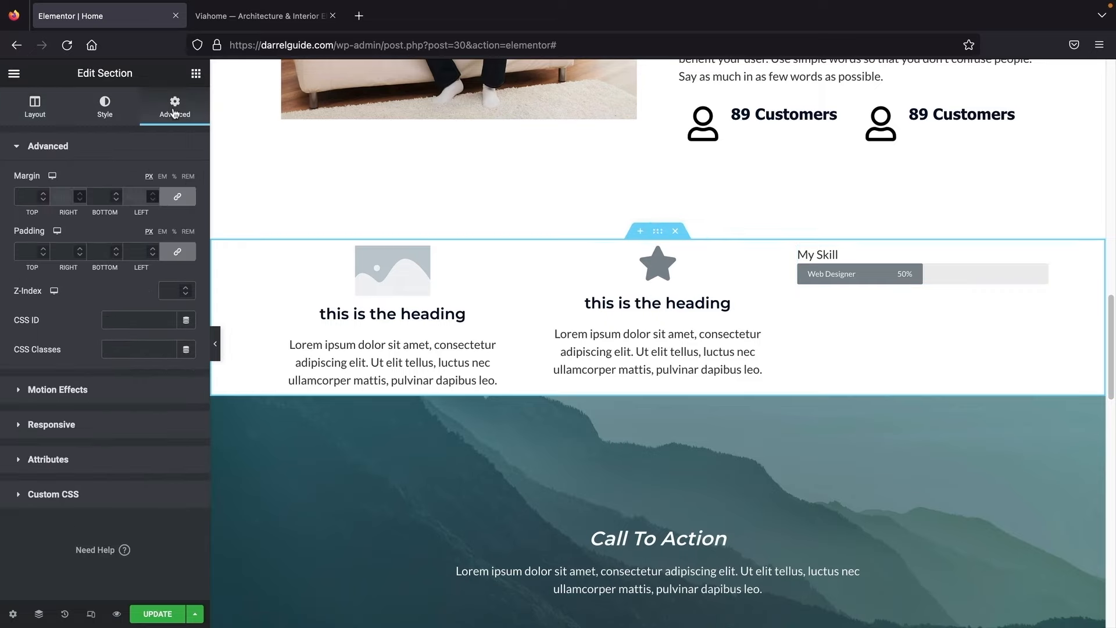
pyautogui.click(179, 255)
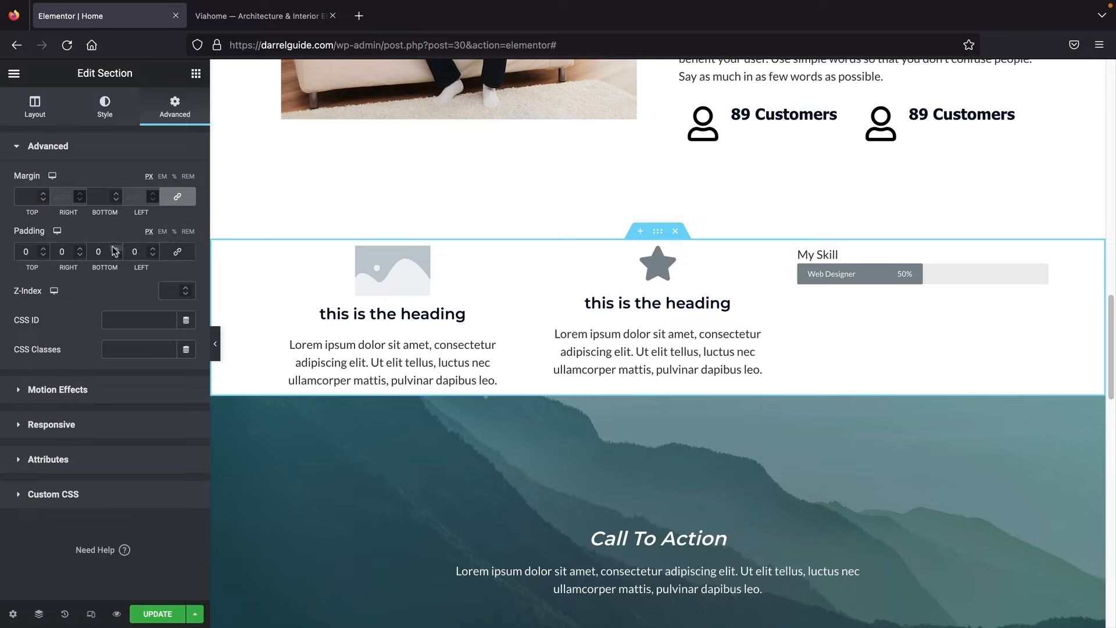
pyautogui.click(116, 248)
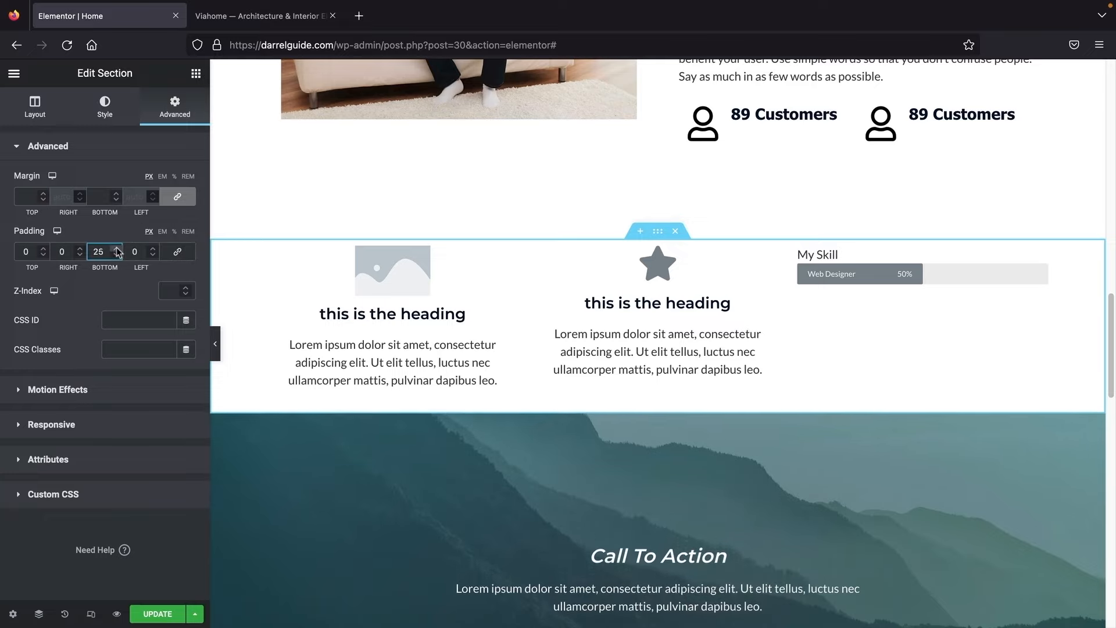
pyautogui.moveTo(117, 249); pyautogui.dragTo(120, 255)
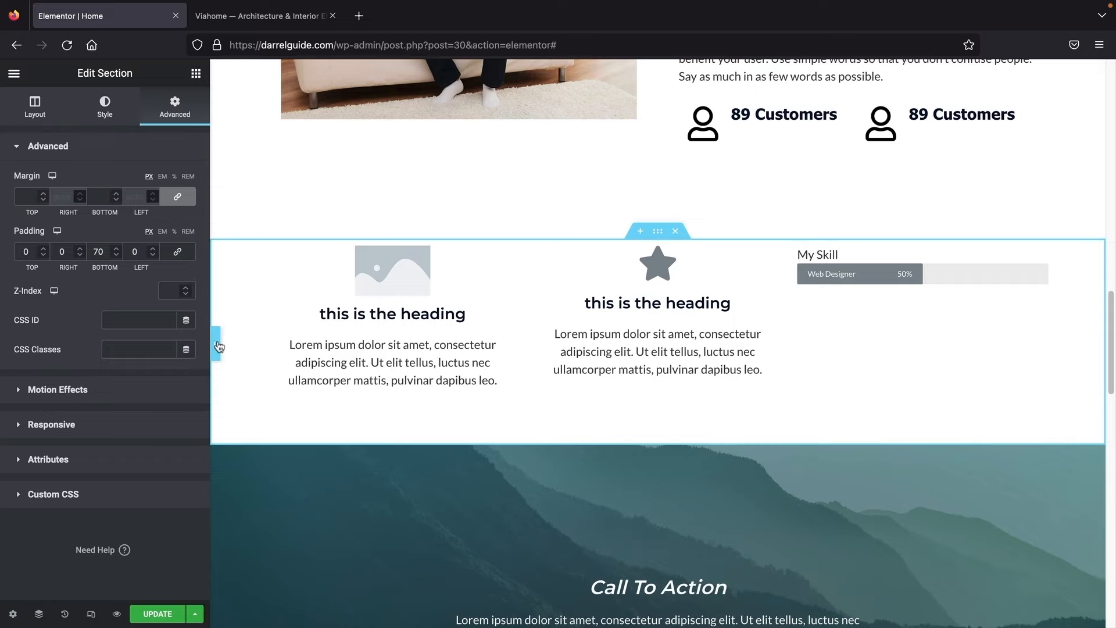
pyautogui.click(216, 343)
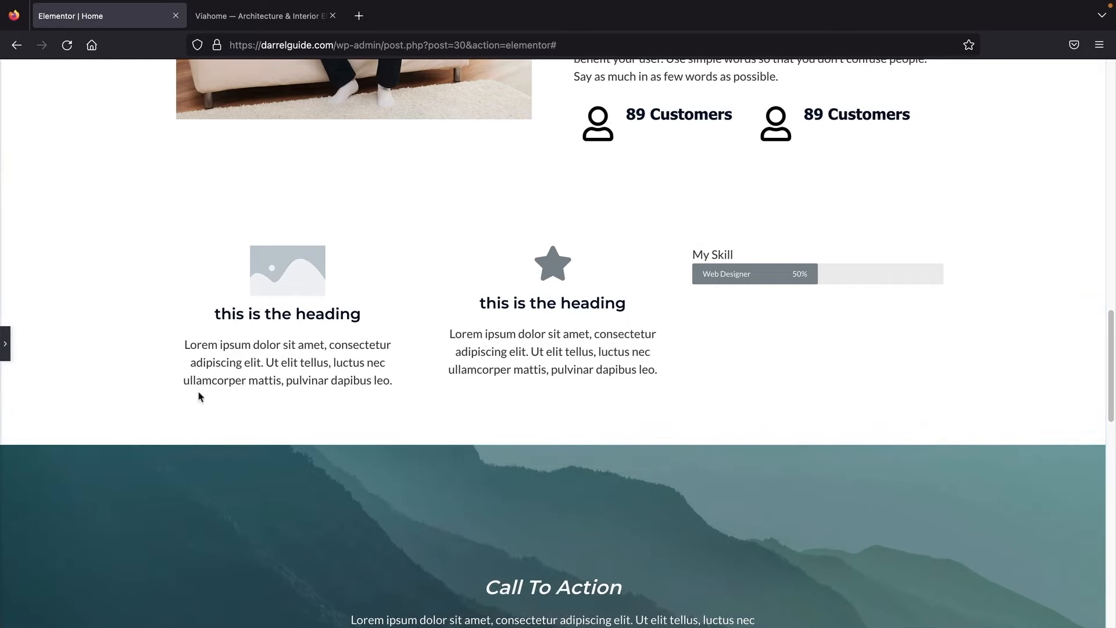
pyautogui.click(5, 343)
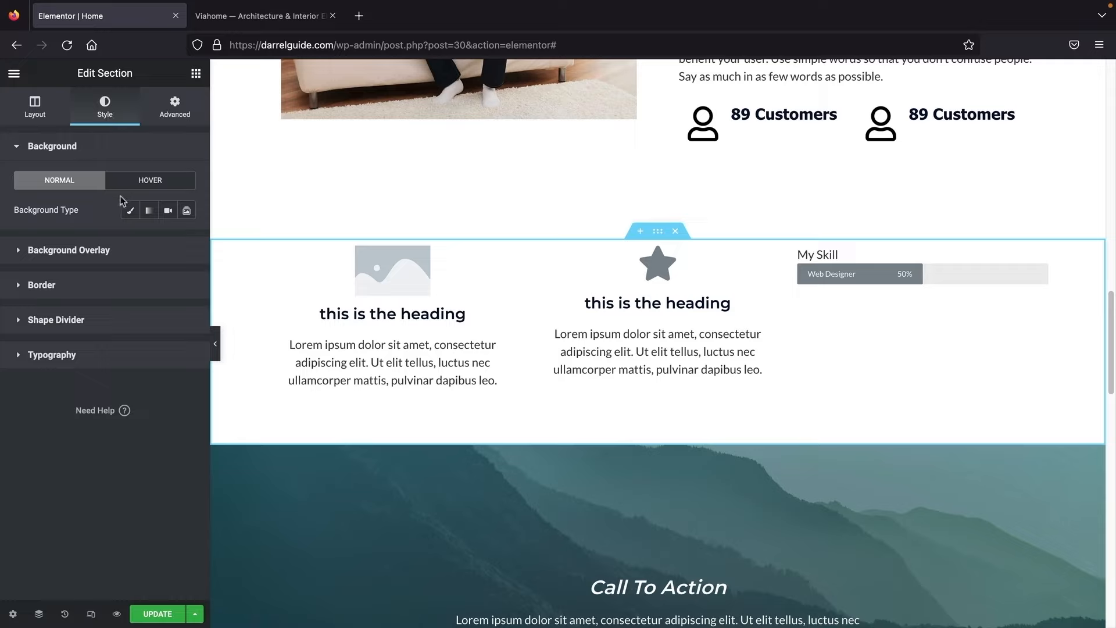
# Step: Set the section's Classic background colour to #9F9898 and preview the page with the panel hidden
pyautogui.click(130, 210)
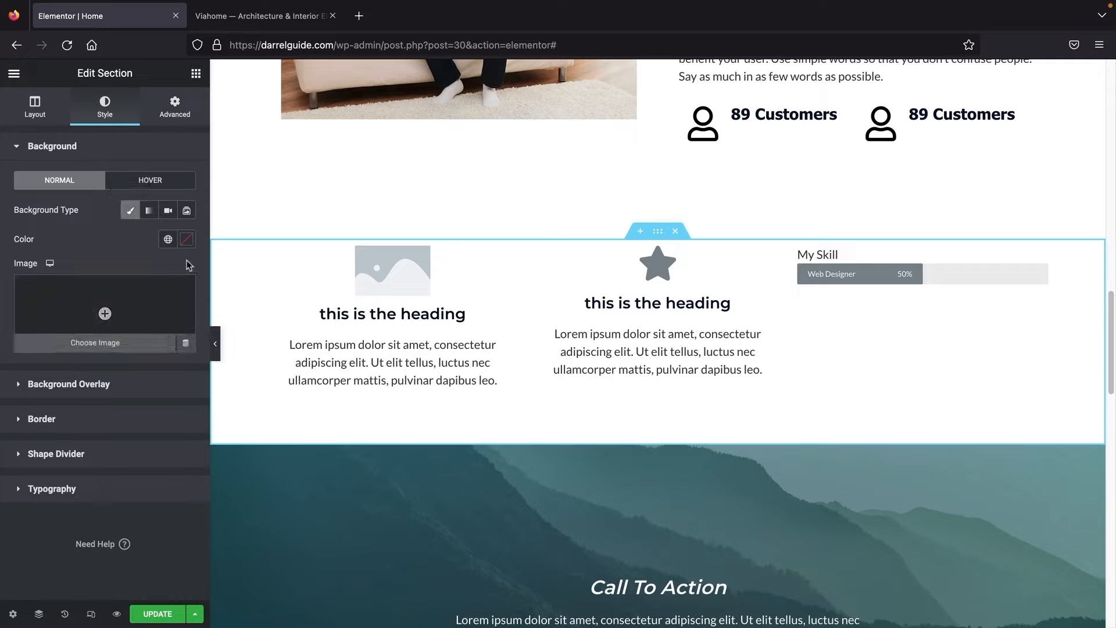
pyautogui.click(186, 239)
pyautogui.moveTo(119, 329); pyautogui.dragTo(33, 334)
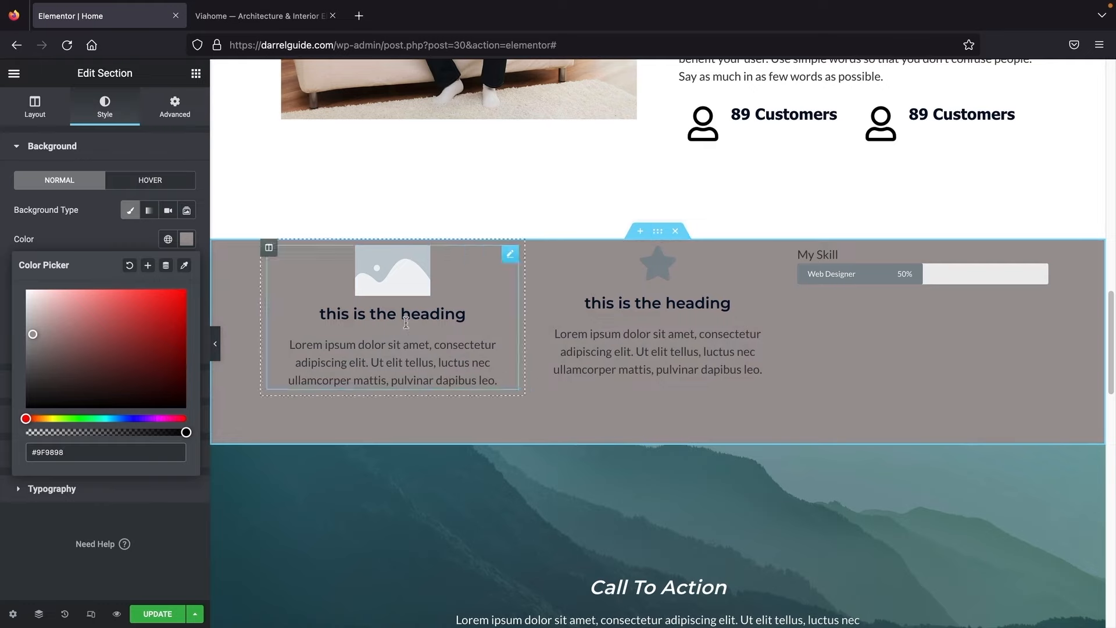
pyautogui.click(511, 256)
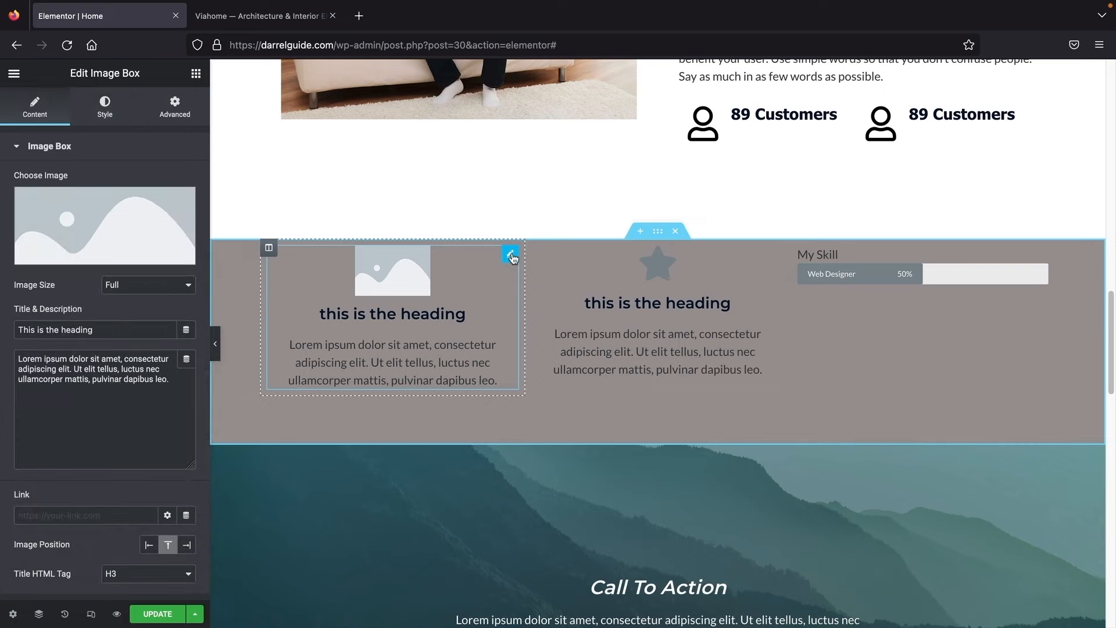
pyautogui.click(269, 249)
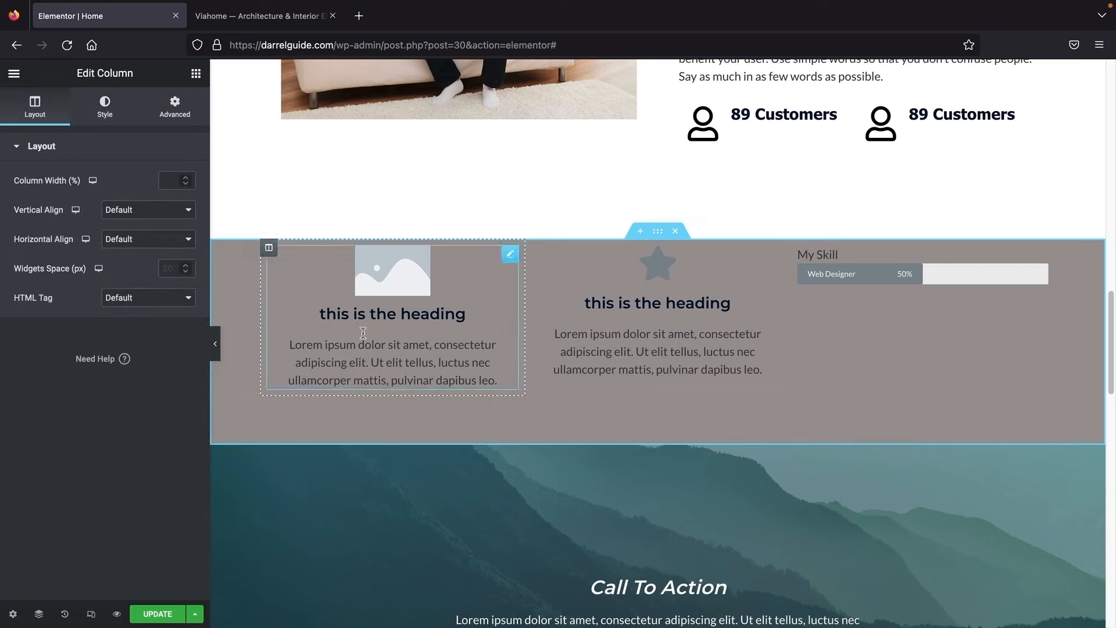
pyautogui.click(215, 344)
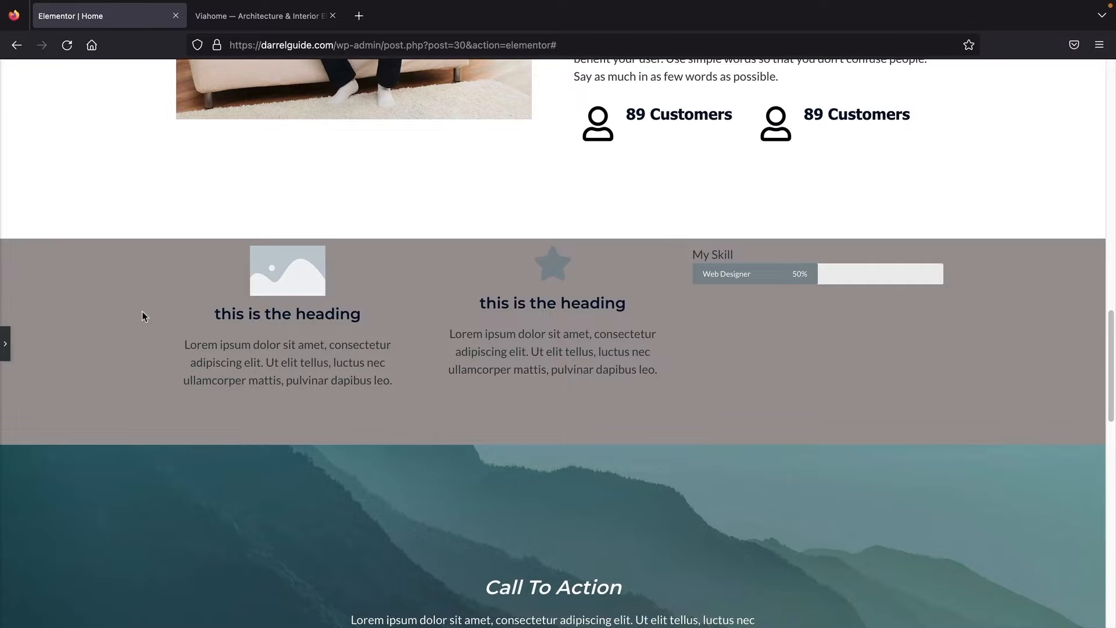
pyautogui.scroll(20, 142, 316)
pyautogui.scroll(3, 145, 316)
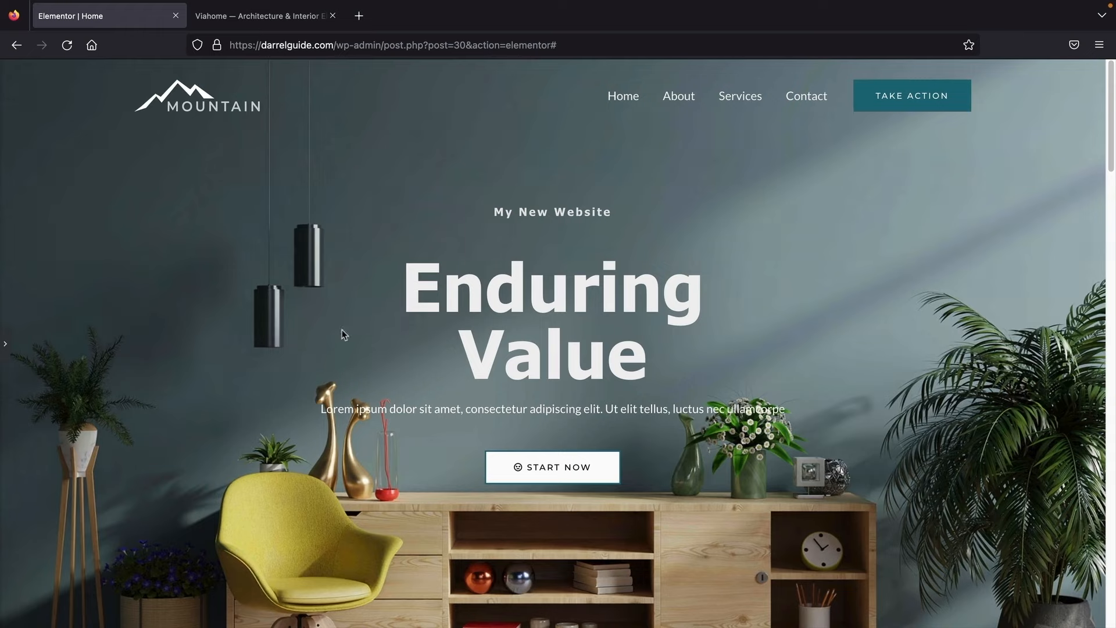
# Step: Save the Home page edits, then open the live site's About page for editing in Elementor
pyautogui.click(4, 344)
pyautogui.click(184, 613)
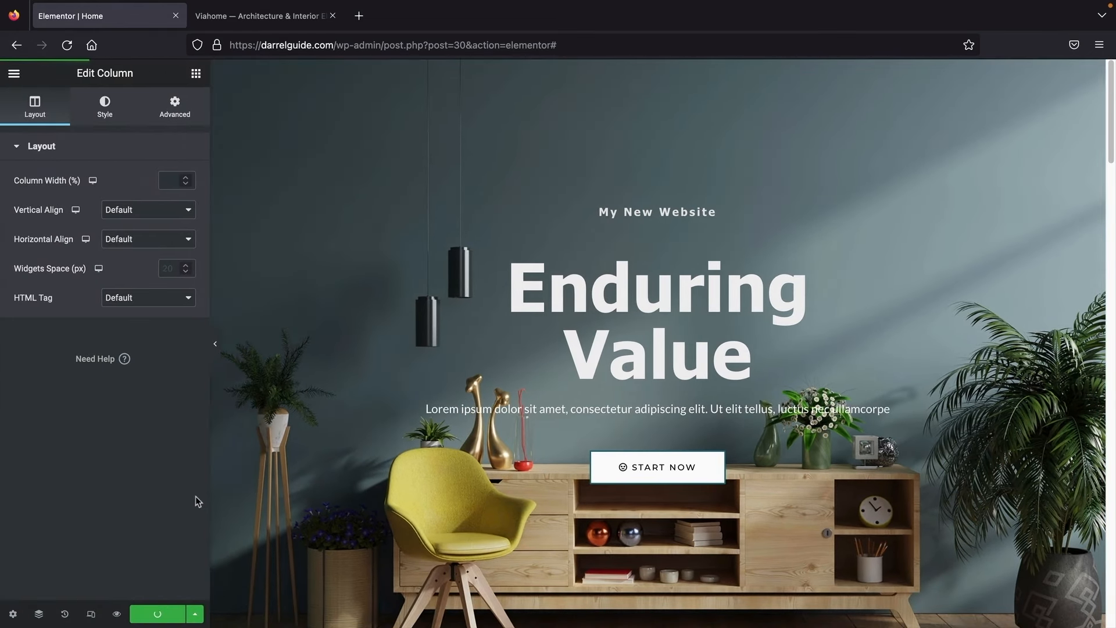
pyautogui.click(14, 73)
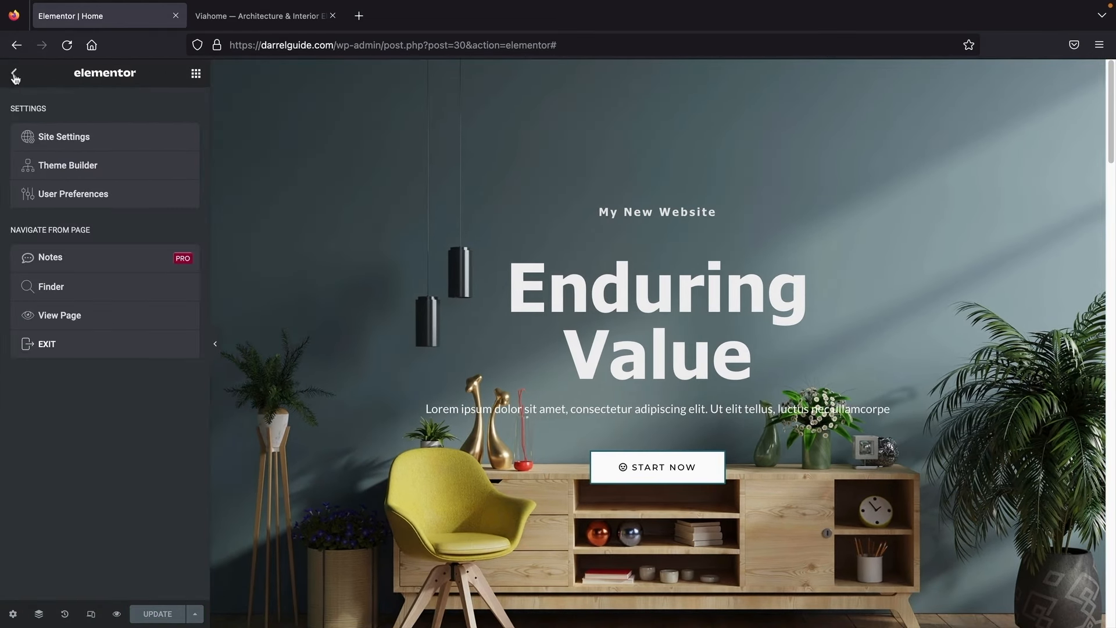
pyautogui.click(67, 322)
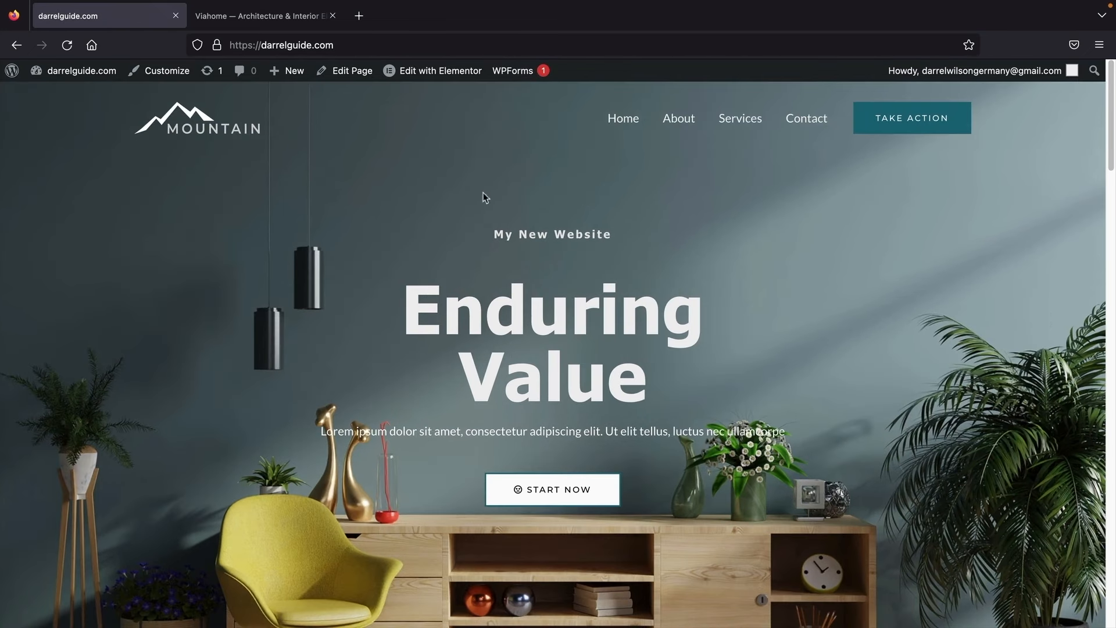
pyautogui.click(678, 119)
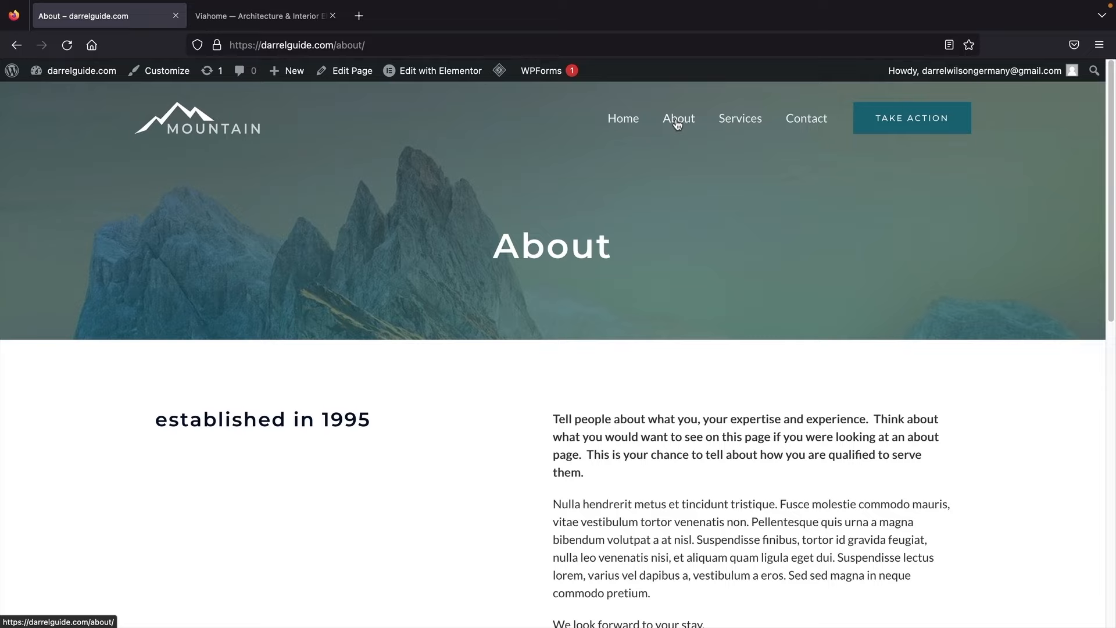
pyautogui.click(401, 72)
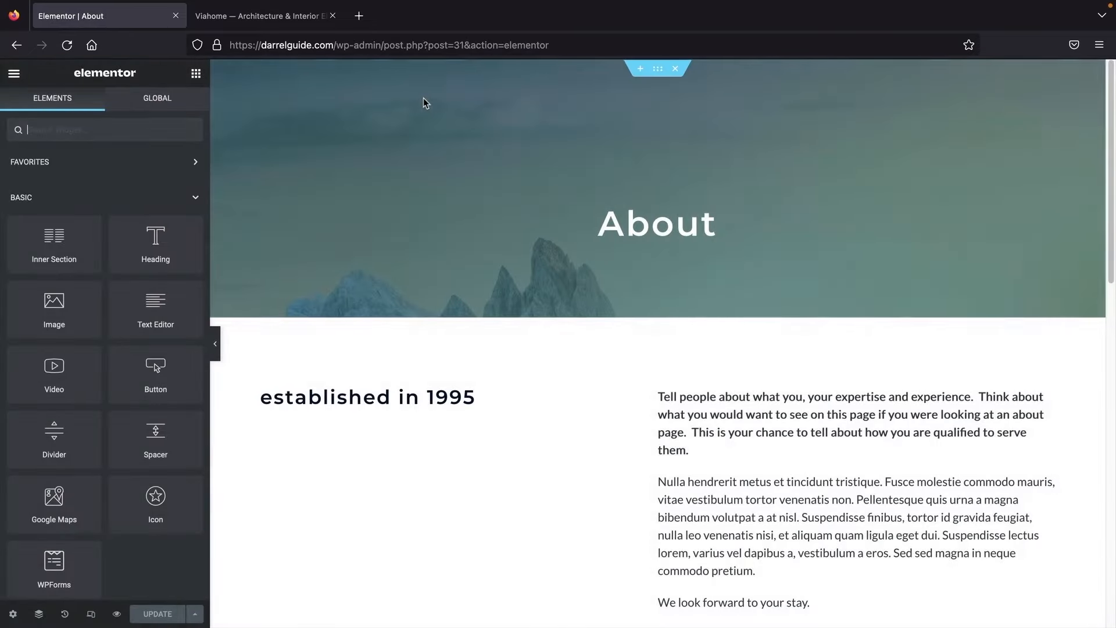
# Step: Add an Image widget above 'established in 1995' showing the smiling-man photo from the Media Library
pyautogui.scroll(-5, 472, 276)
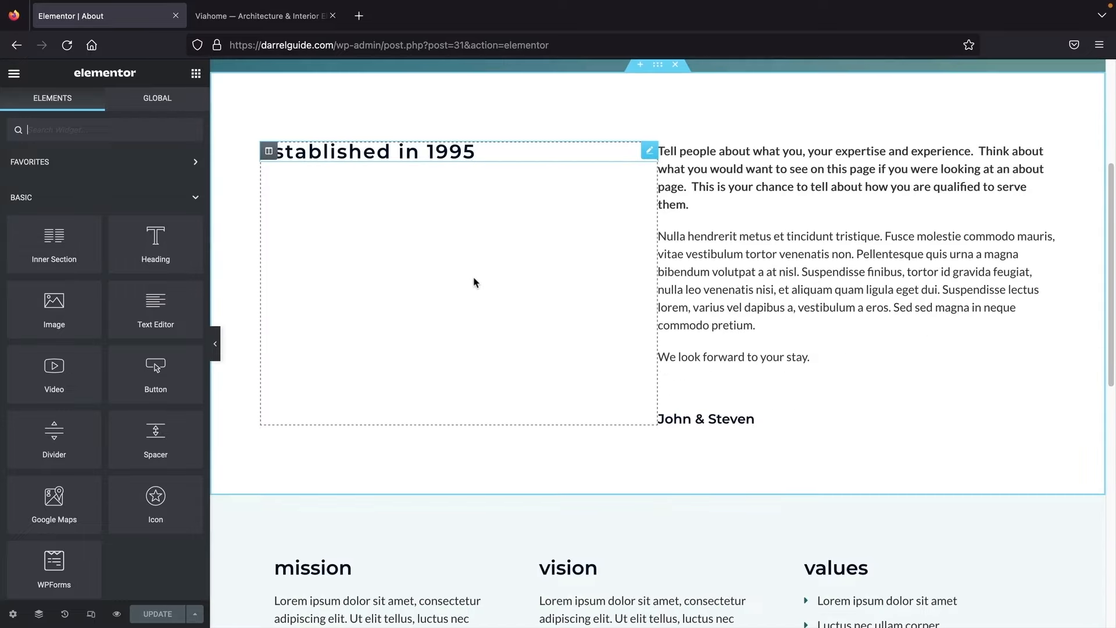
pyautogui.scroll(-10, 473, 282)
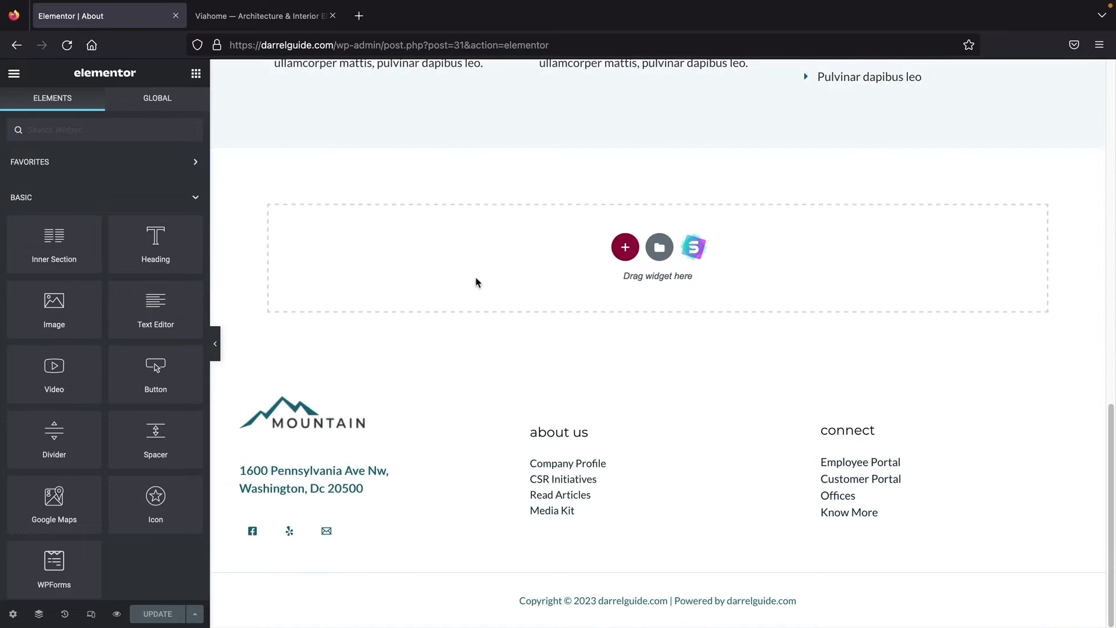
pyautogui.scroll(15, 482, 291)
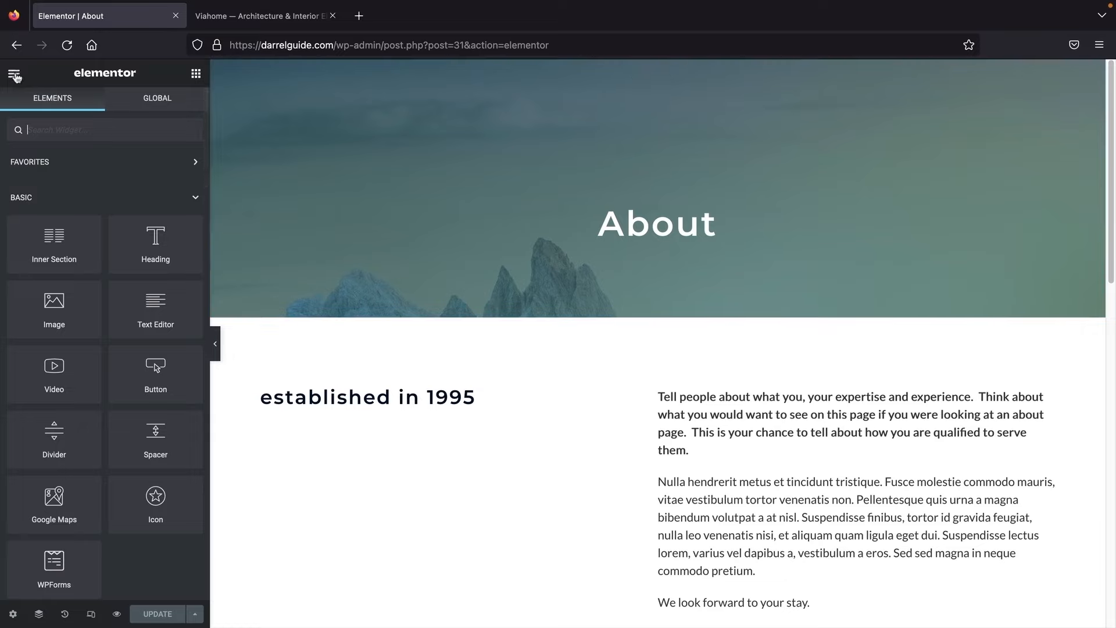
pyautogui.moveTo(54, 308); pyautogui.dragTo(355, 391)
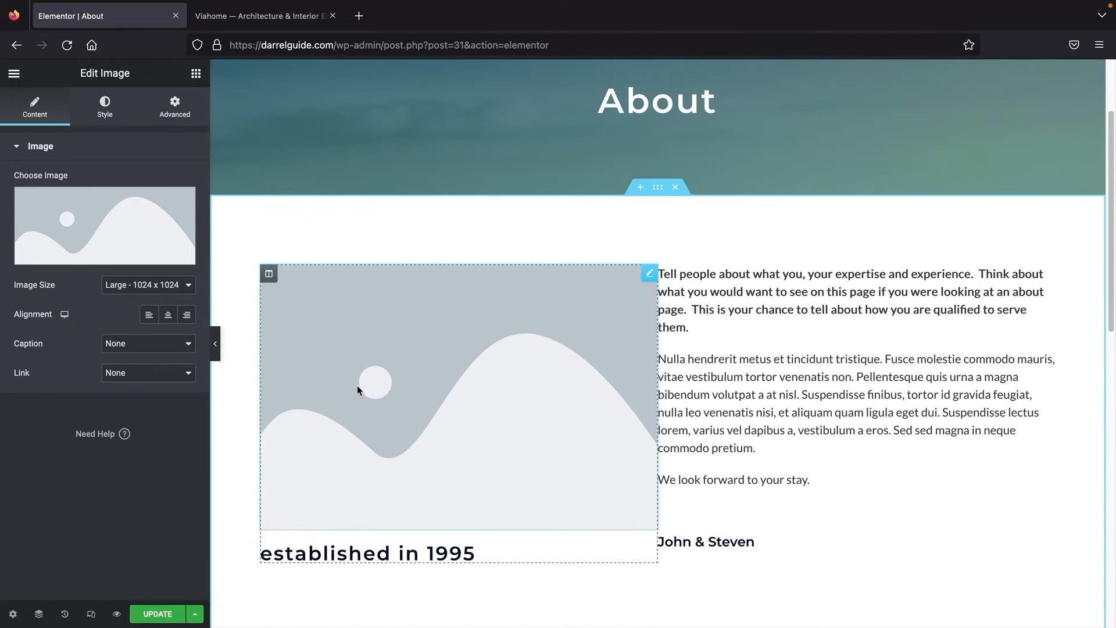
pyautogui.click(134, 207)
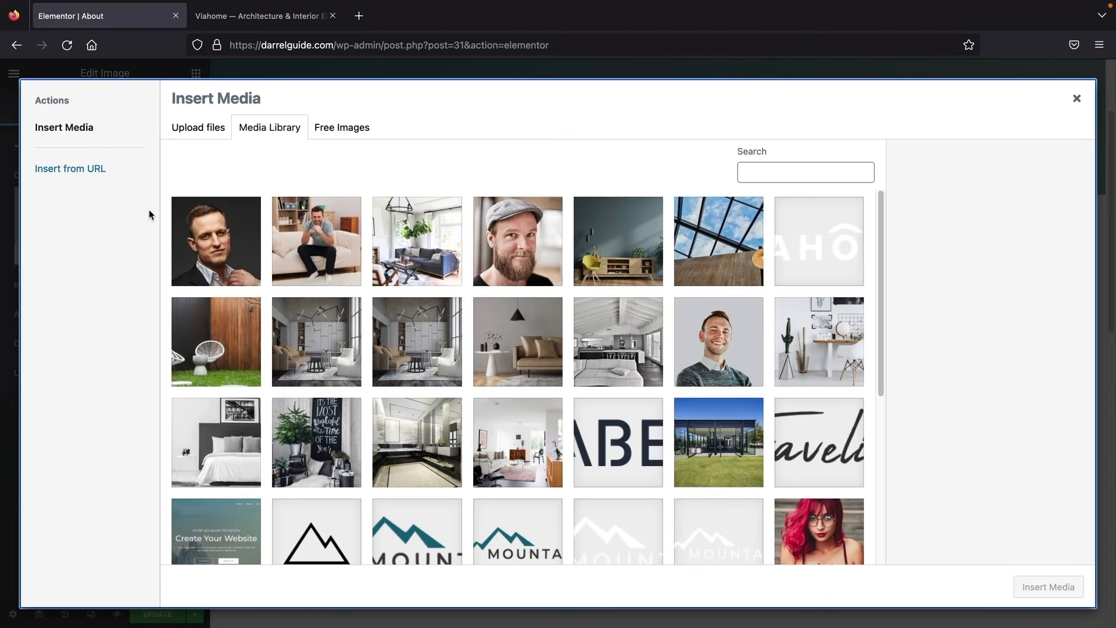
pyautogui.click(719, 337)
pyautogui.click(1048, 587)
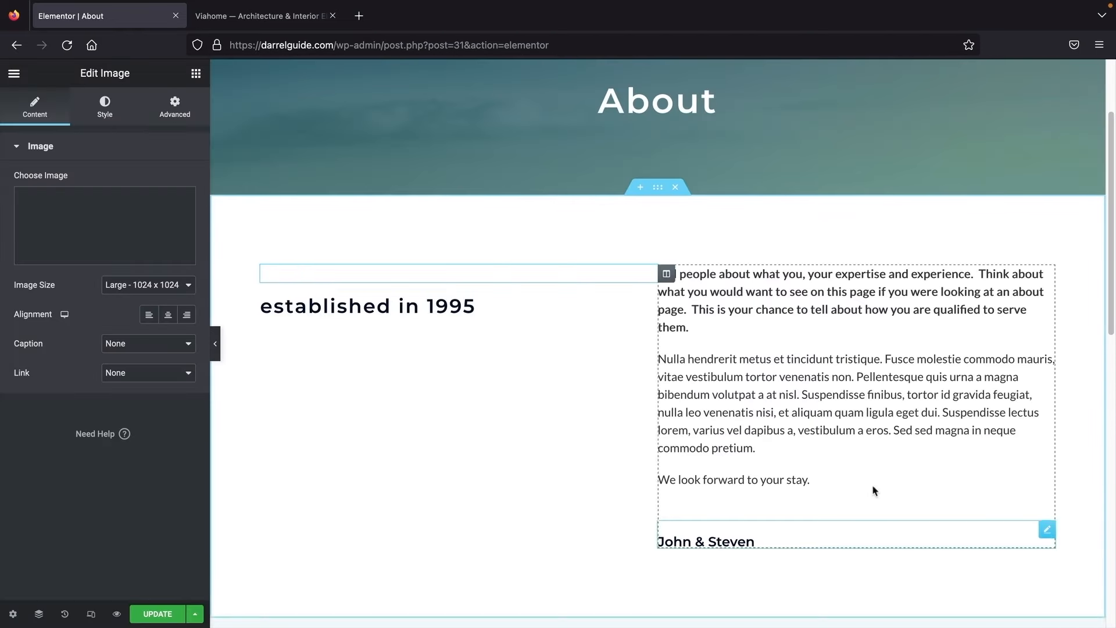
# Step: Set the About section's Columns Gap to Wider and save the page
pyautogui.scroll(-3, 682, 365)
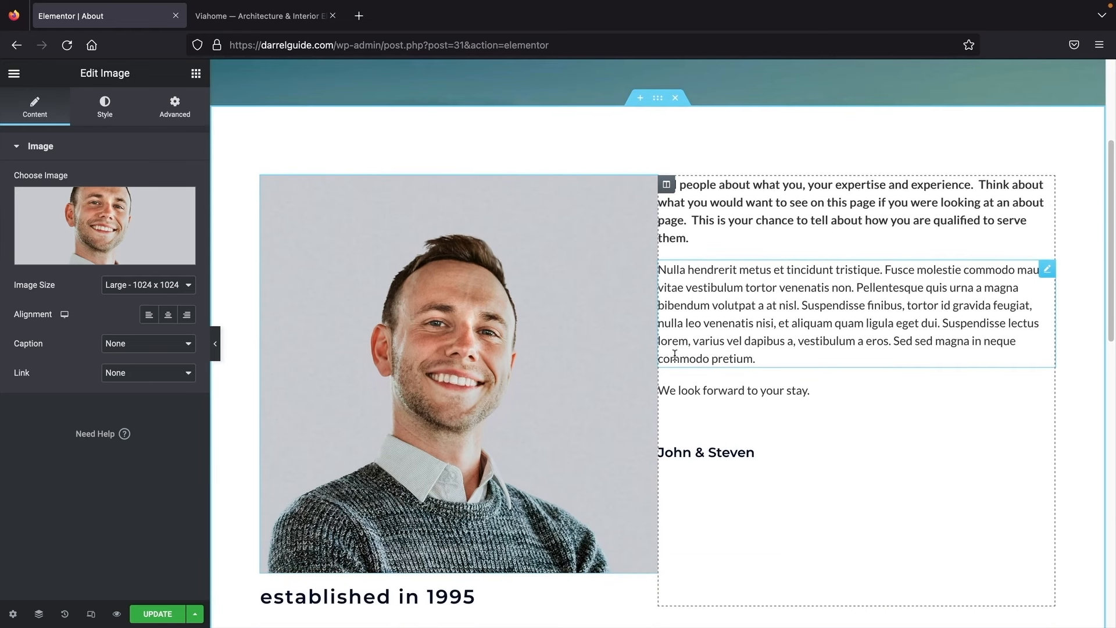
pyautogui.click(657, 104)
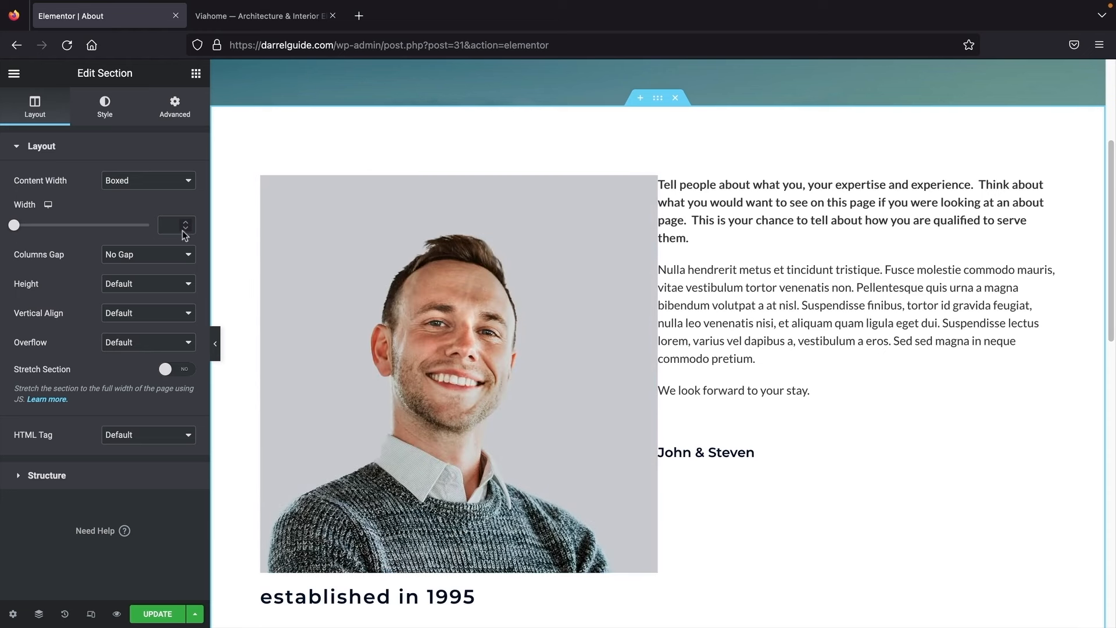
pyautogui.click(154, 254)
pyautogui.click(147, 307)
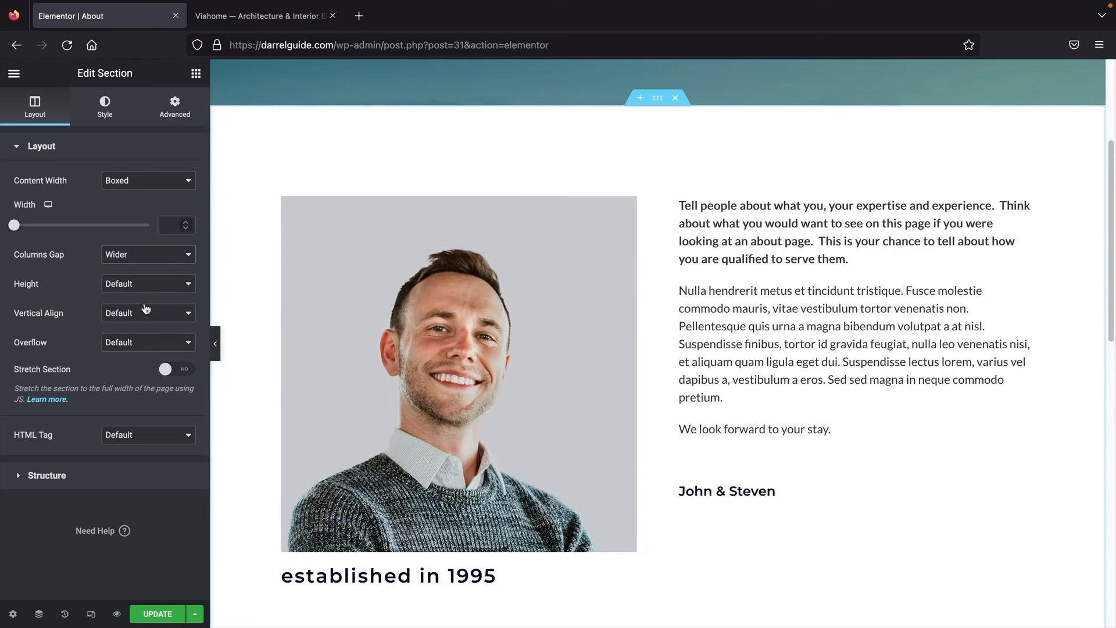
pyautogui.scroll(-1, 942, 428)
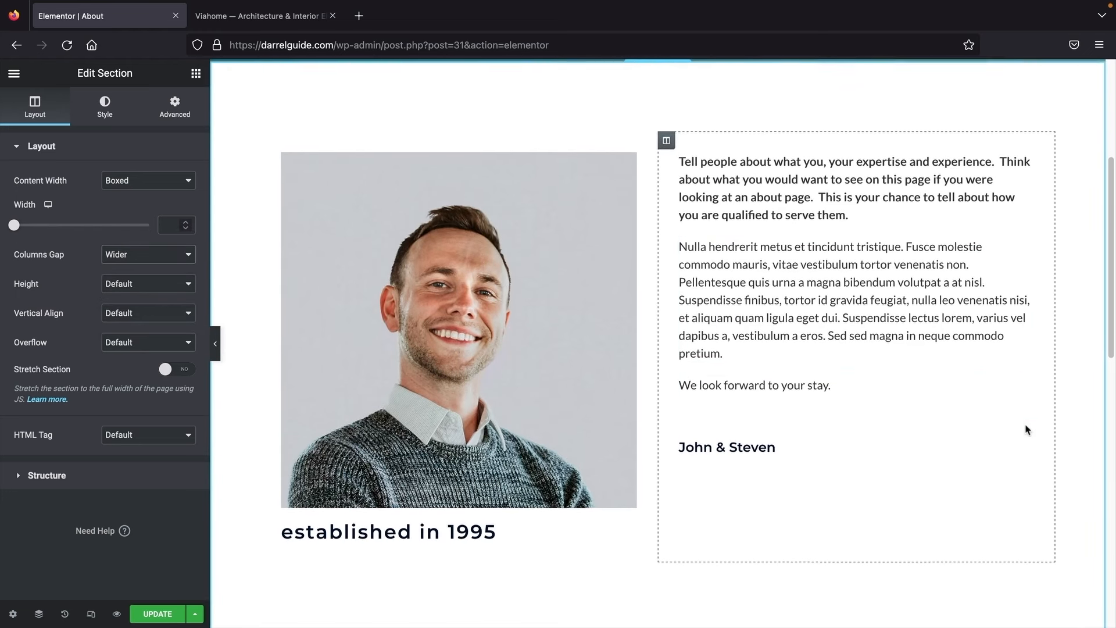
pyautogui.click(158, 614)
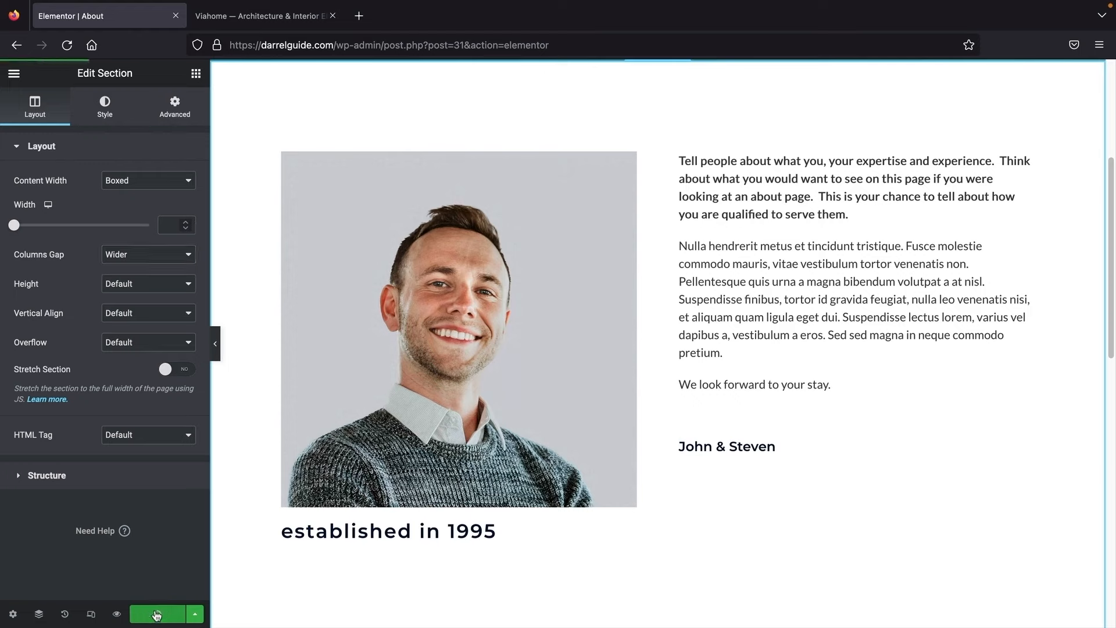
pyautogui.click(14, 73)
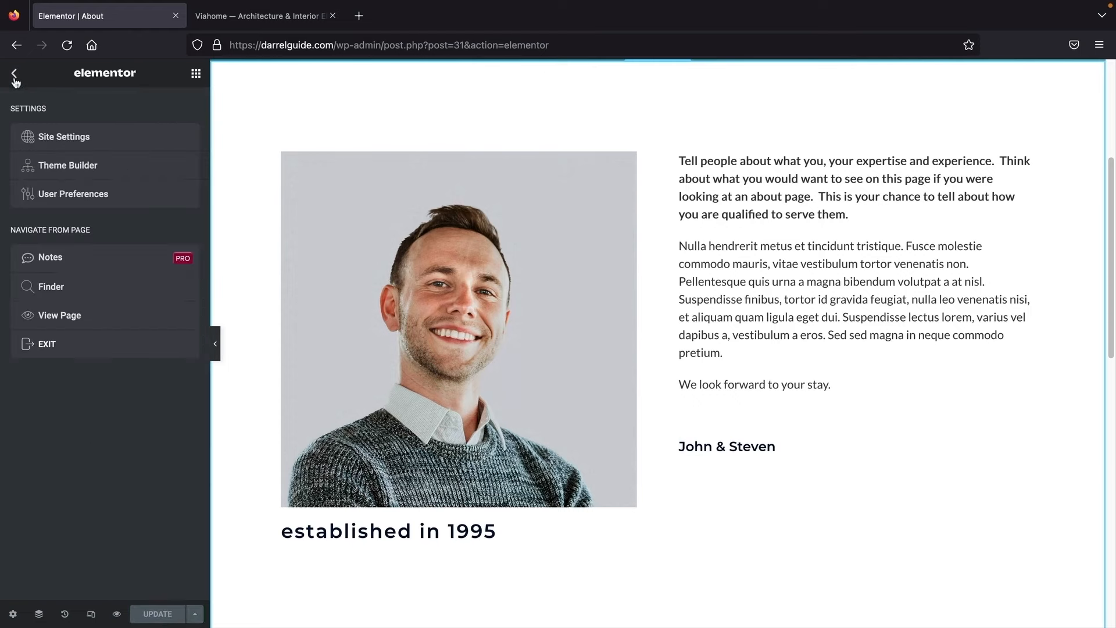
# Step: View the updated About page live, then browse to the Services and Contact pages to see the contact form
pyautogui.click(73, 319)
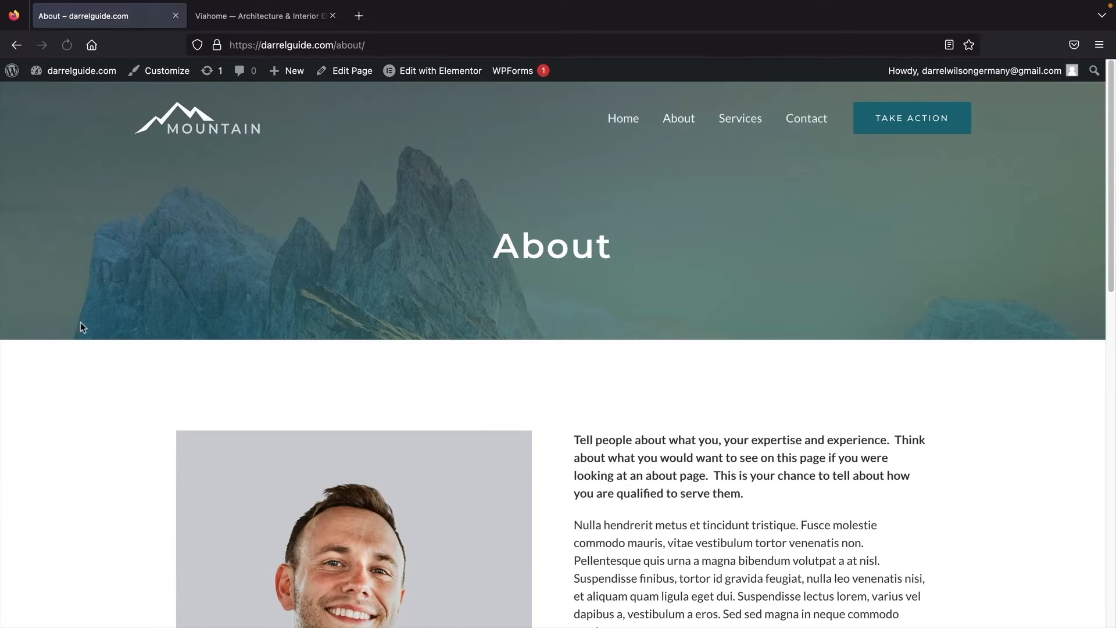
pyautogui.scroll(-2, 279, 317)
pyautogui.scroll(-2, 280, 323)
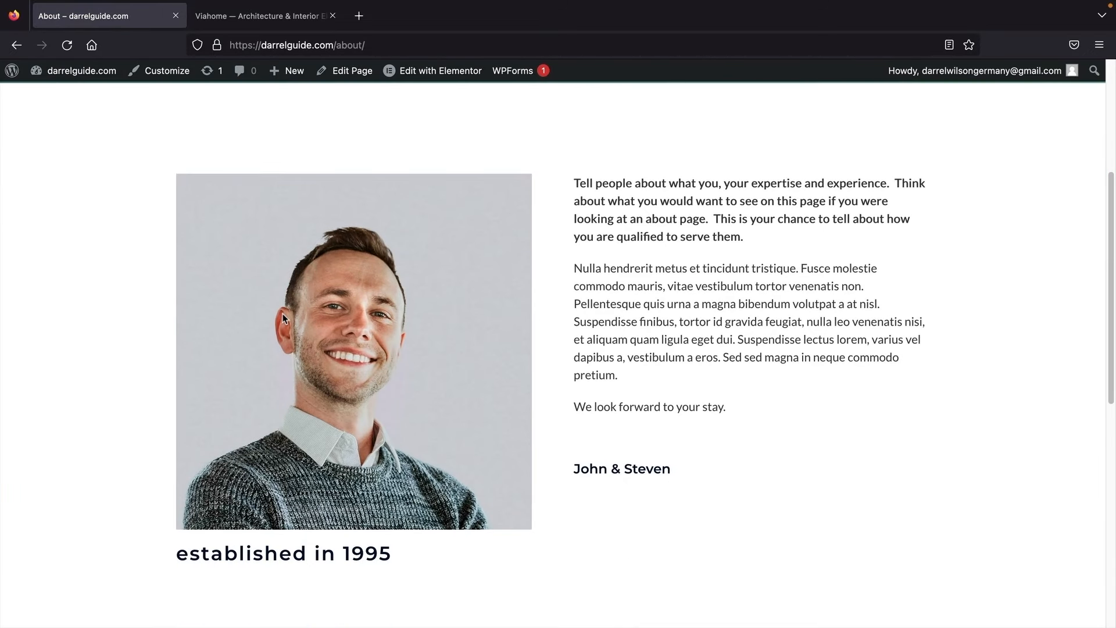
pyautogui.scroll(4, 283, 317)
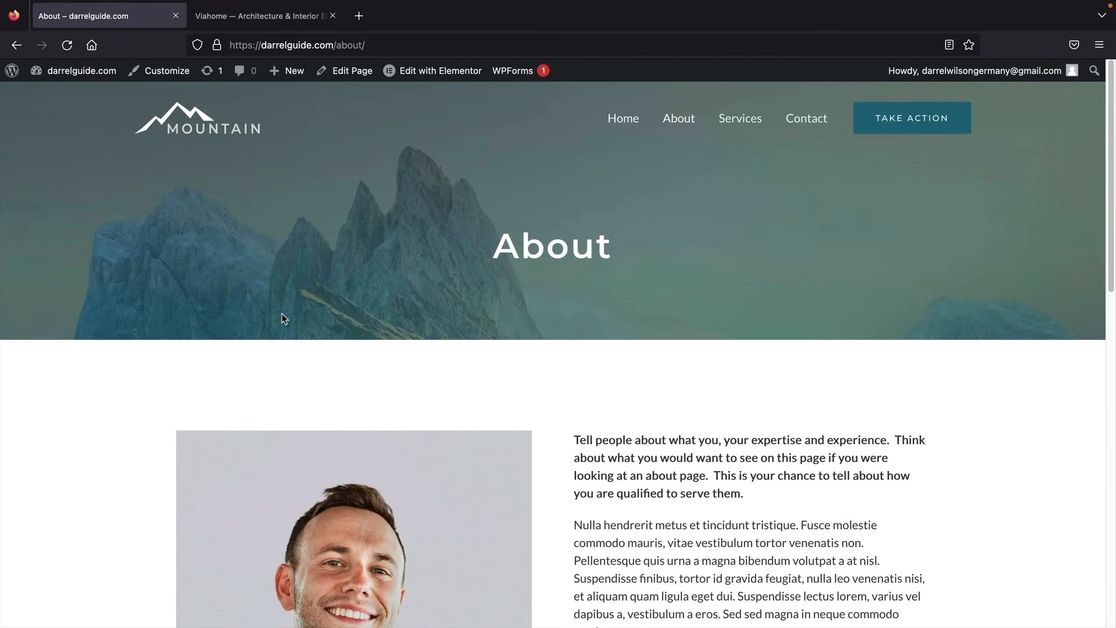
pyautogui.click(735, 121)
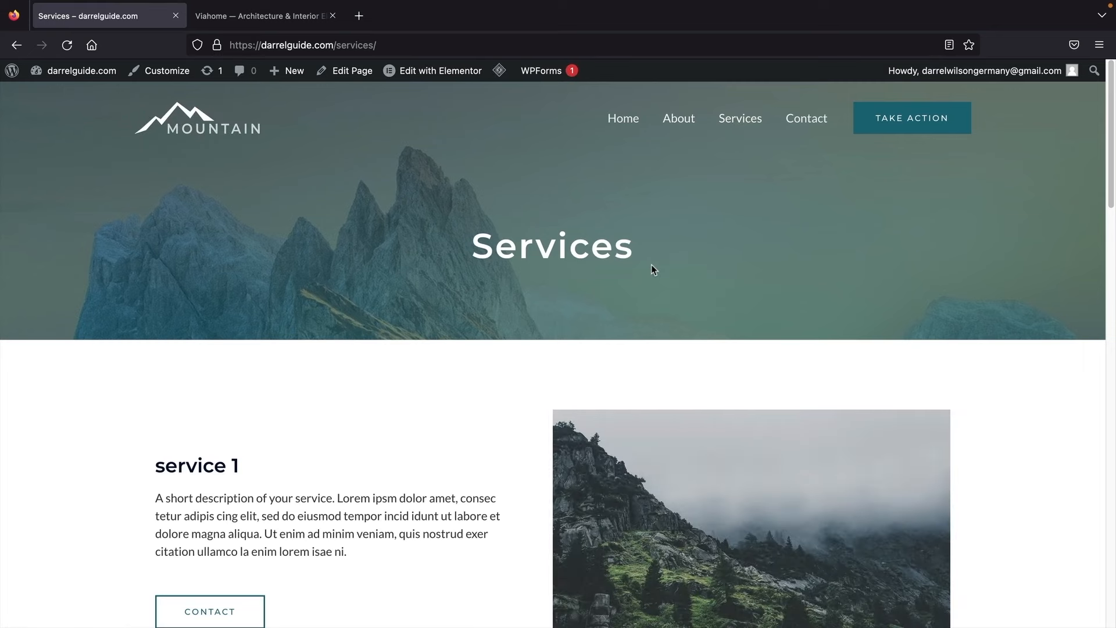
pyautogui.click(811, 121)
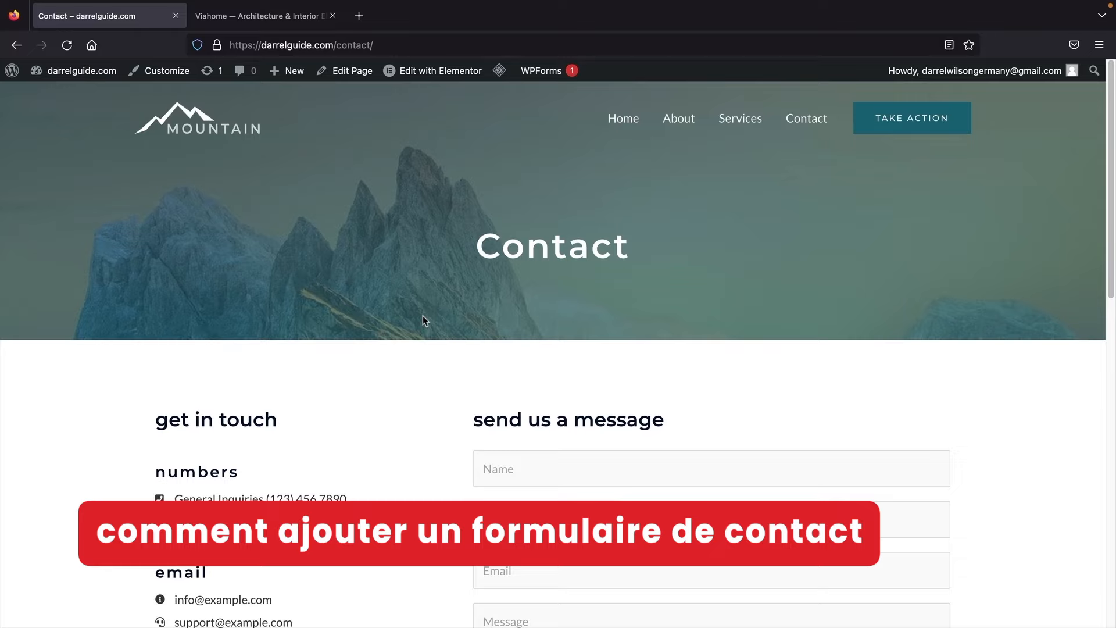
pyautogui.scroll(-5, 423, 316)
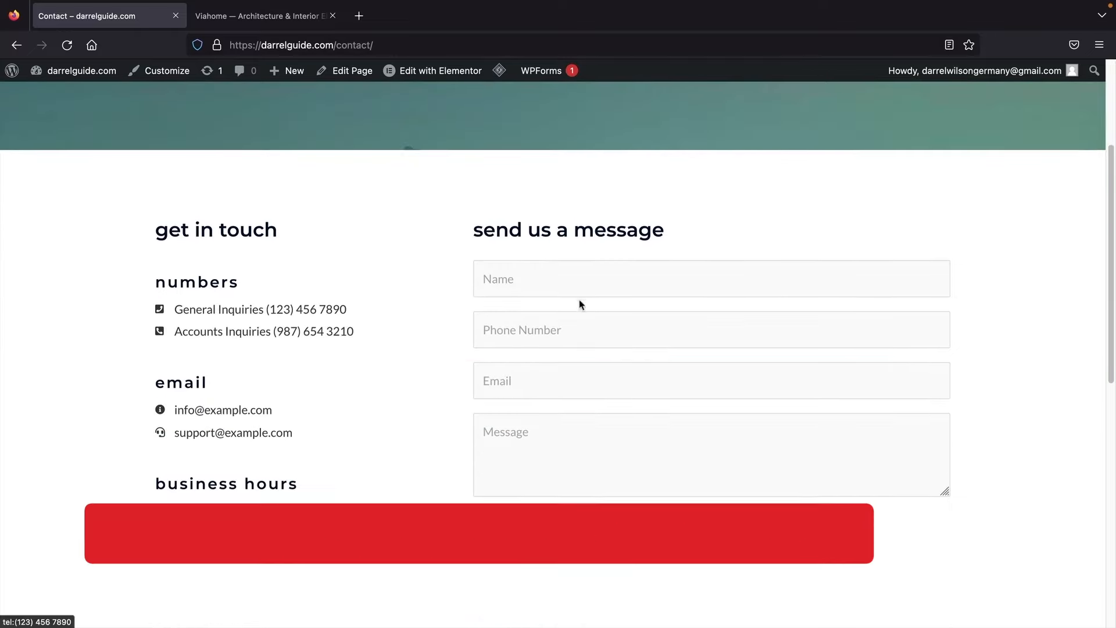
pyautogui.moveTo(422, 80)
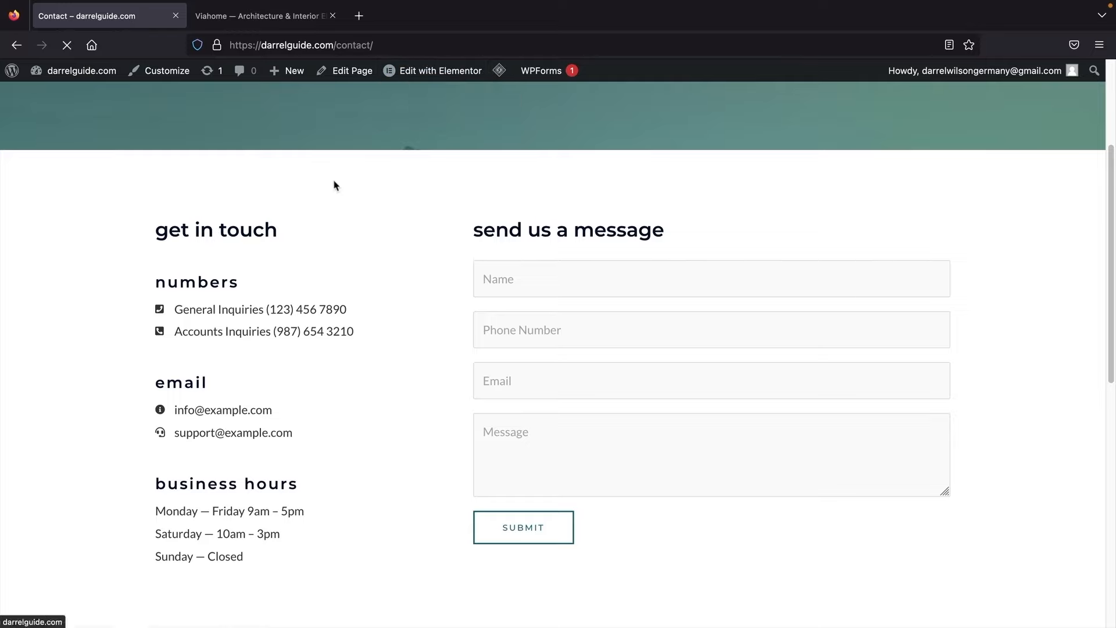
# Step: Go to the WordPress dashboard and dismiss the cache-cleared, purged-caches and Starter Templates notices
pyautogui.moveTo(82, 73)
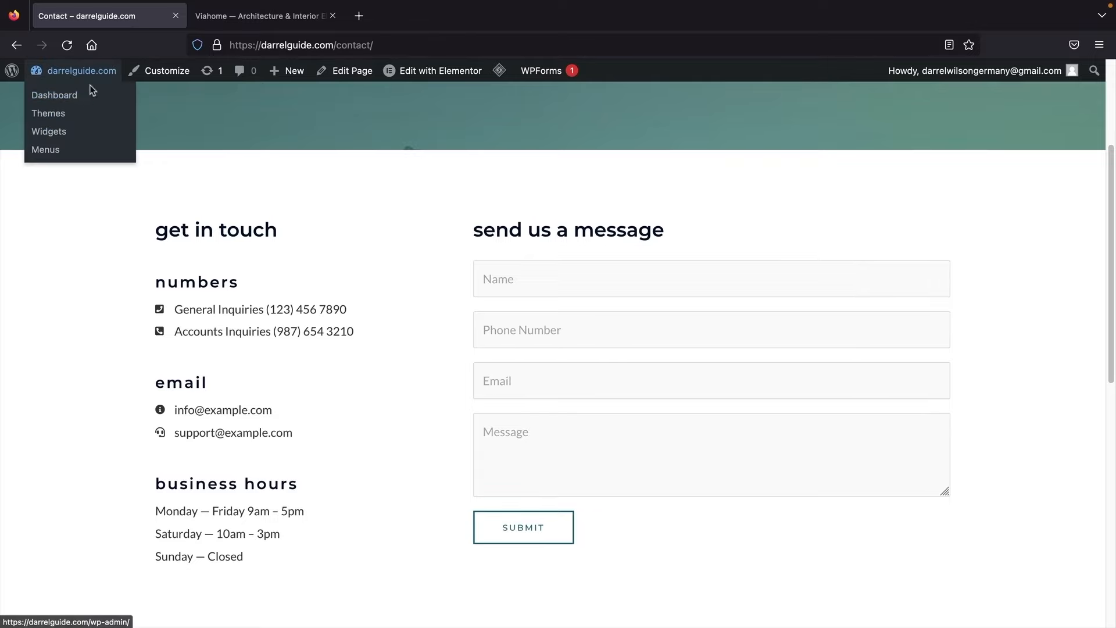
pyautogui.click(88, 97)
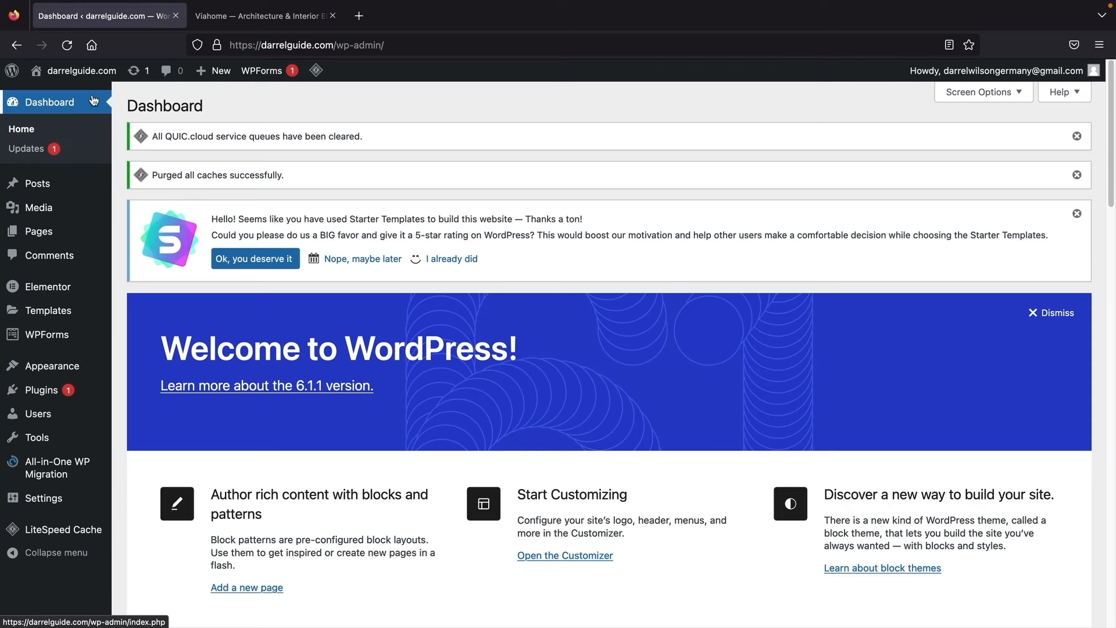
pyautogui.click(1077, 136)
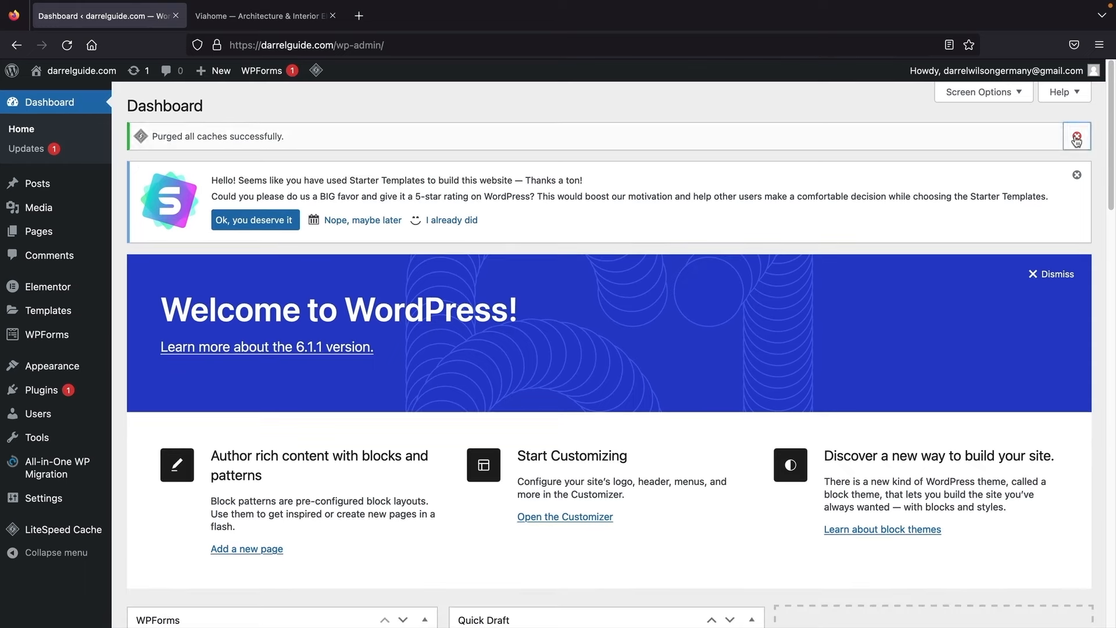
pyautogui.click(1077, 138)
pyautogui.click(1077, 137)
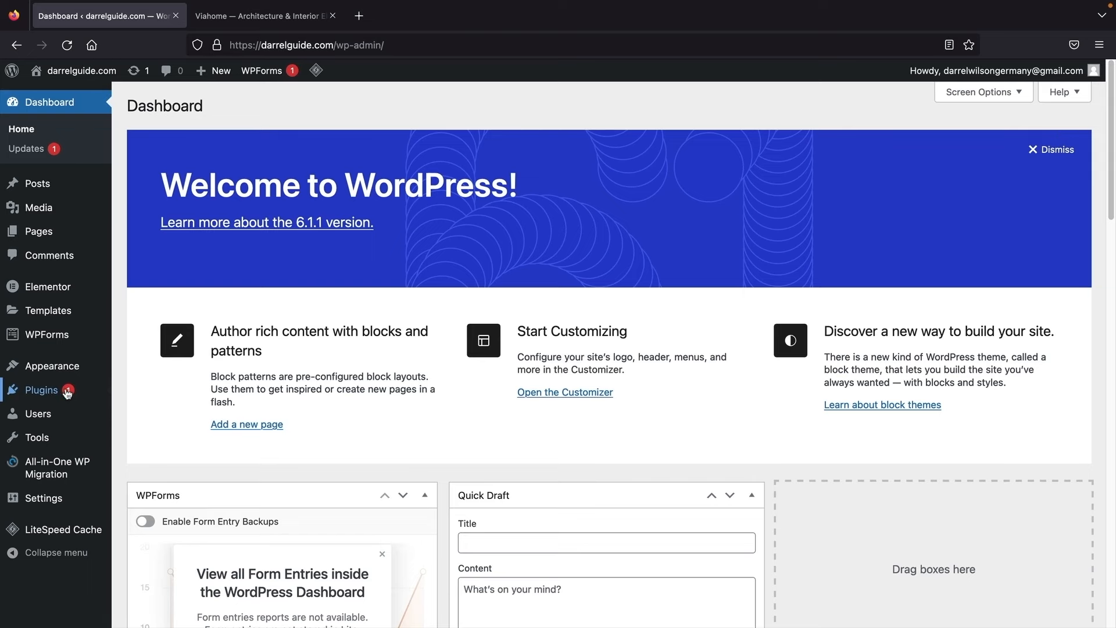
# Step: In Installed Plugins, point out Elementor, LiteSpeed Cache, Starter Templates and WPForms Lite
pyautogui.click(159, 393)
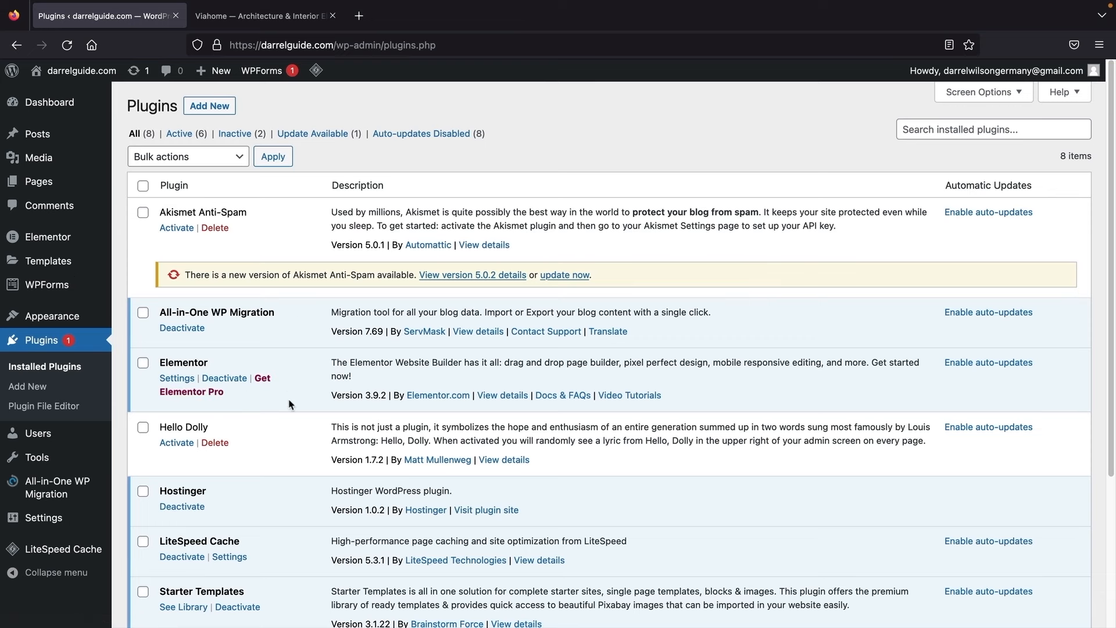
pyautogui.scroll(-3, 291, 401)
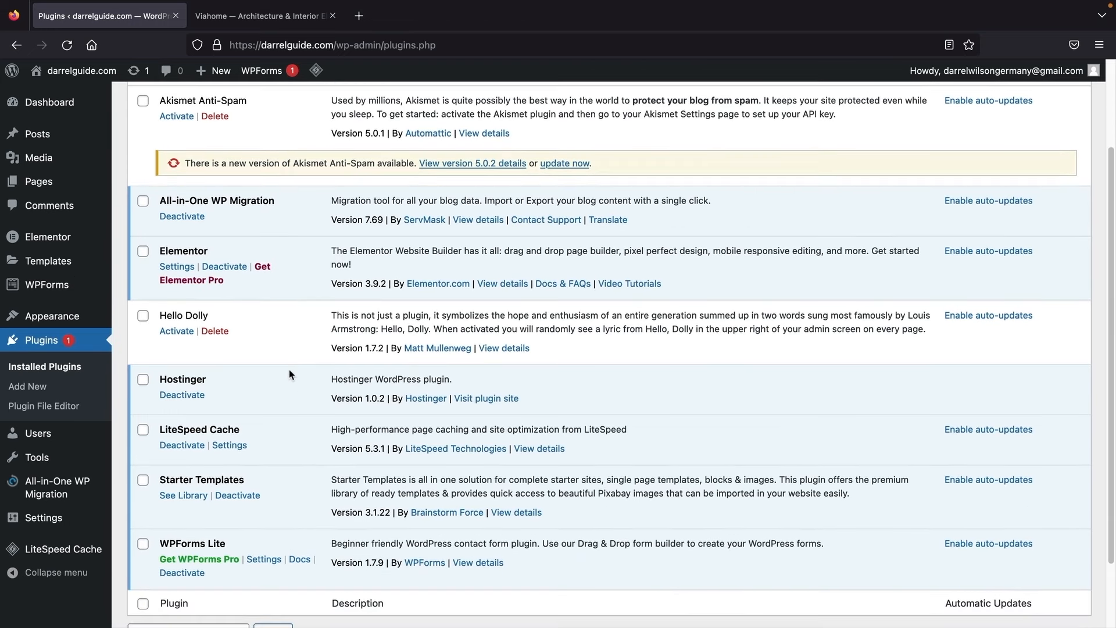
pyautogui.moveTo(183, 250); pyautogui.dragTo(204, 249)
pyautogui.moveTo(196, 200); pyautogui.dragTo(257, 202)
pyautogui.scroll(-2, 244, 298)
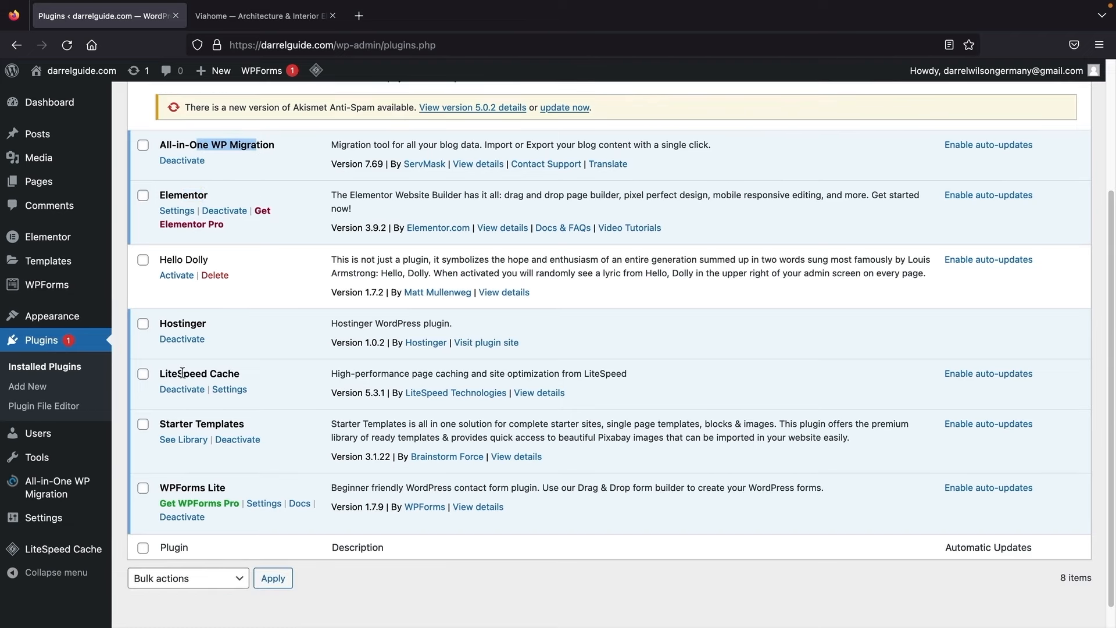
pyautogui.moveTo(184, 373); pyautogui.dragTo(245, 374)
pyautogui.moveTo(180, 424); pyautogui.dragTo(274, 429)
pyautogui.moveTo(171, 489); pyautogui.dragTo(250, 492)
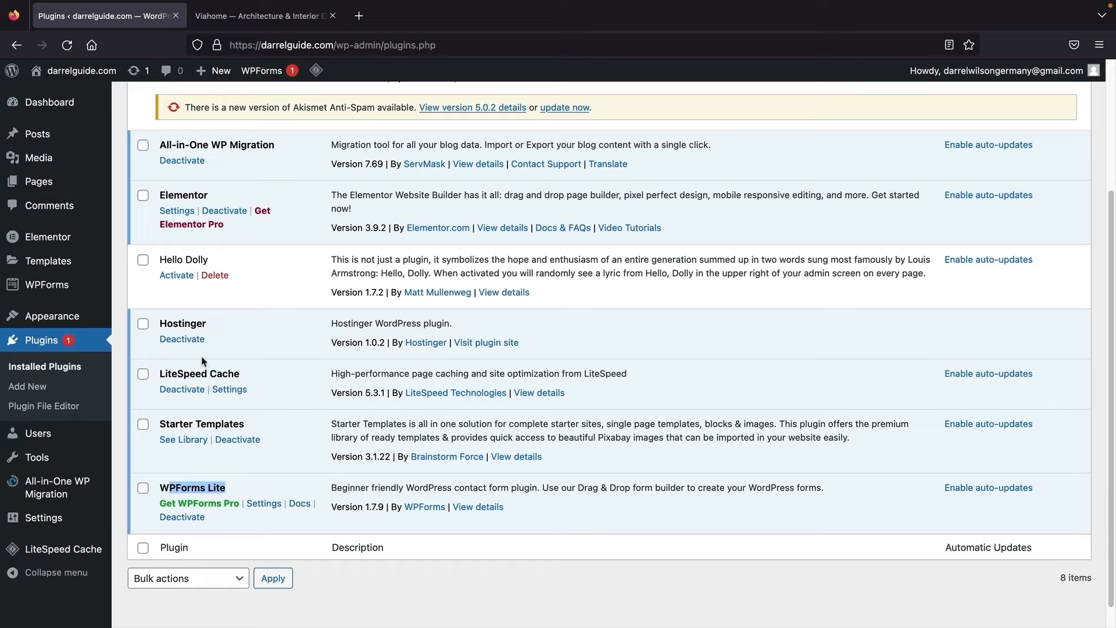
# Step: Open the existing Contact Form from WPForms' All Forms list in the form builder
pyautogui.moveTo(63, 287)
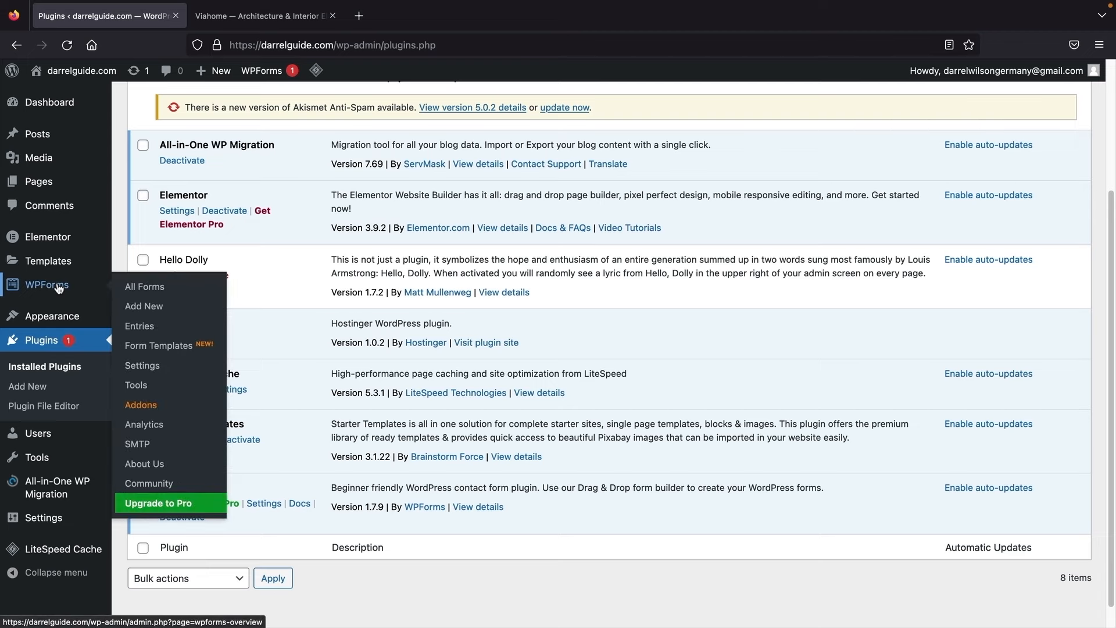
pyautogui.click(144, 289)
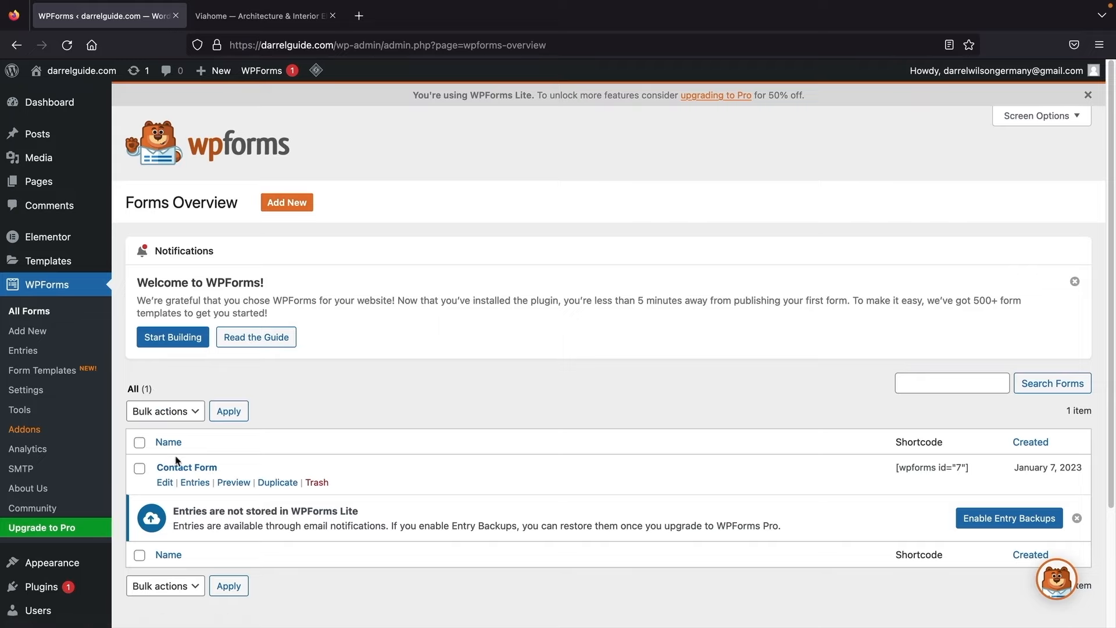
pyautogui.click(188, 469)
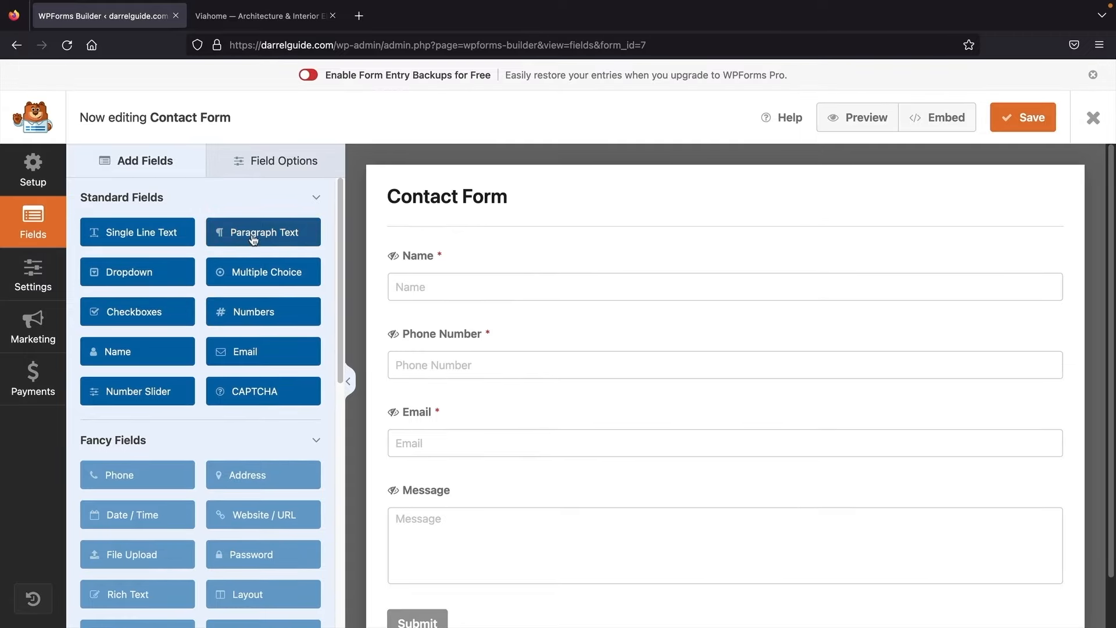
# Step: Insert a Paragraph Text field between Name and Phone Number, then show the form's General settings
pyautogui.moveTo(254, 240); pyautogui.dragTo(452, 337)
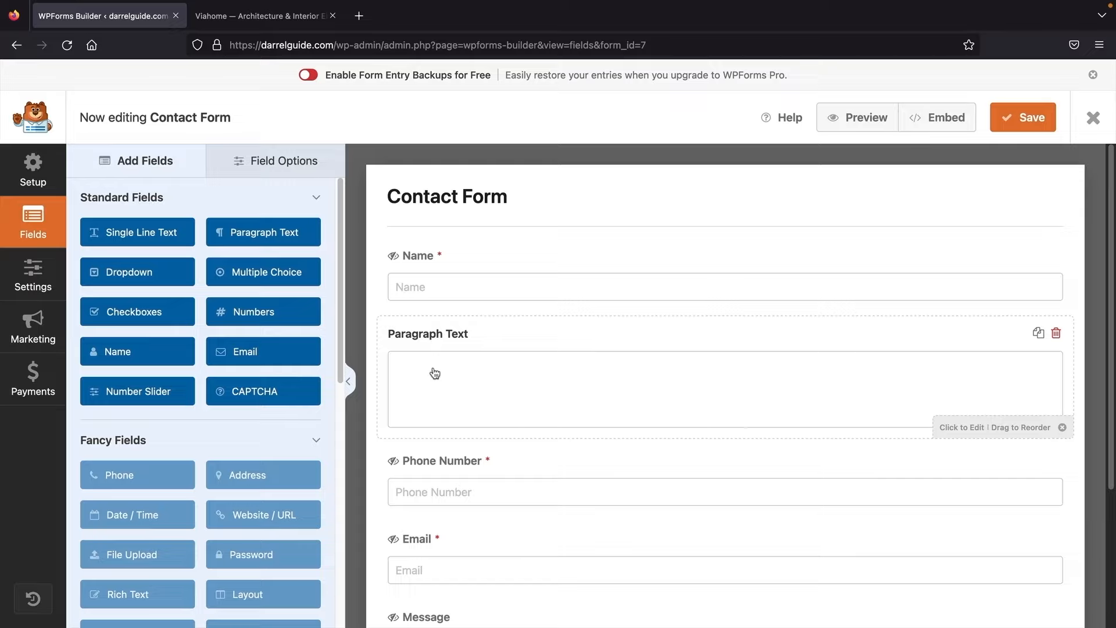
pyautogui.scroll(-5, 260, 349)
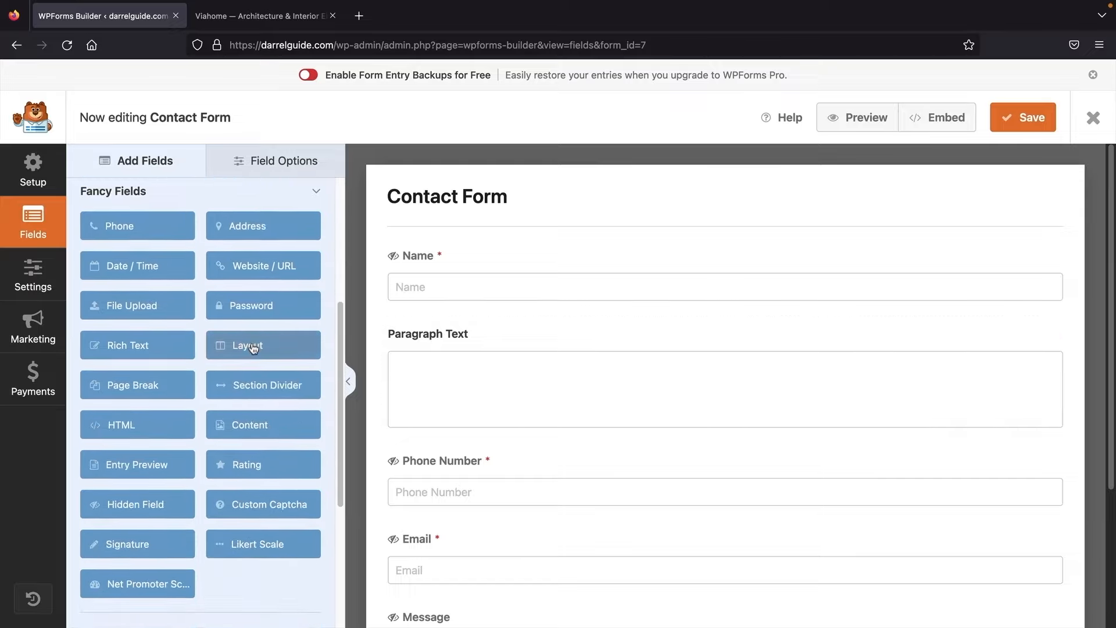
pyautogui.scroll(-5, 253, 348)
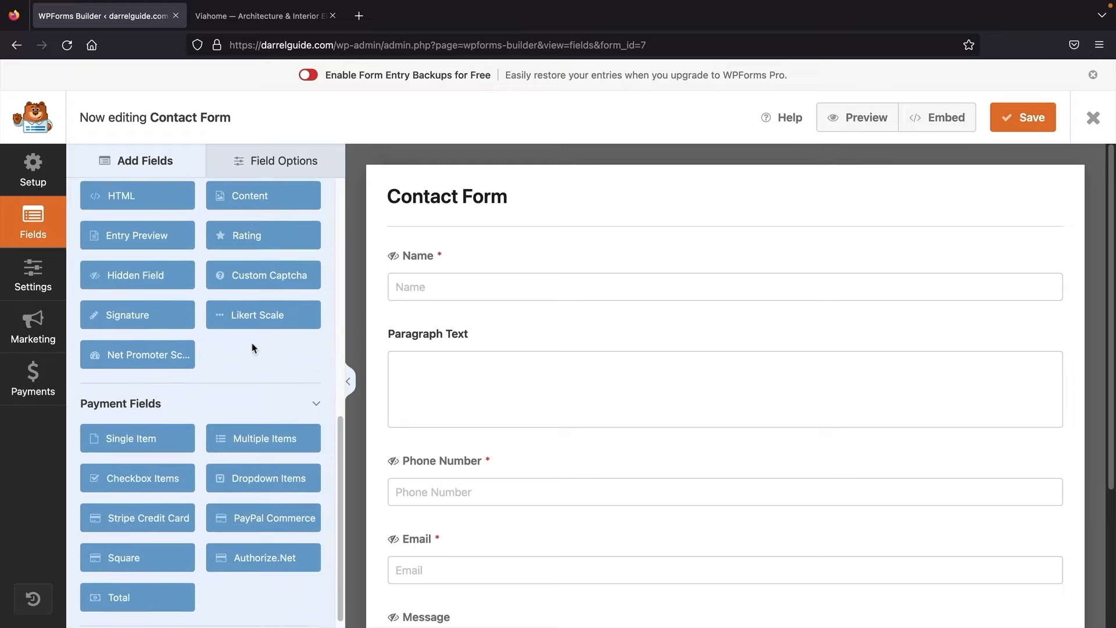
pyautogui.scroll(10, 253, 348)
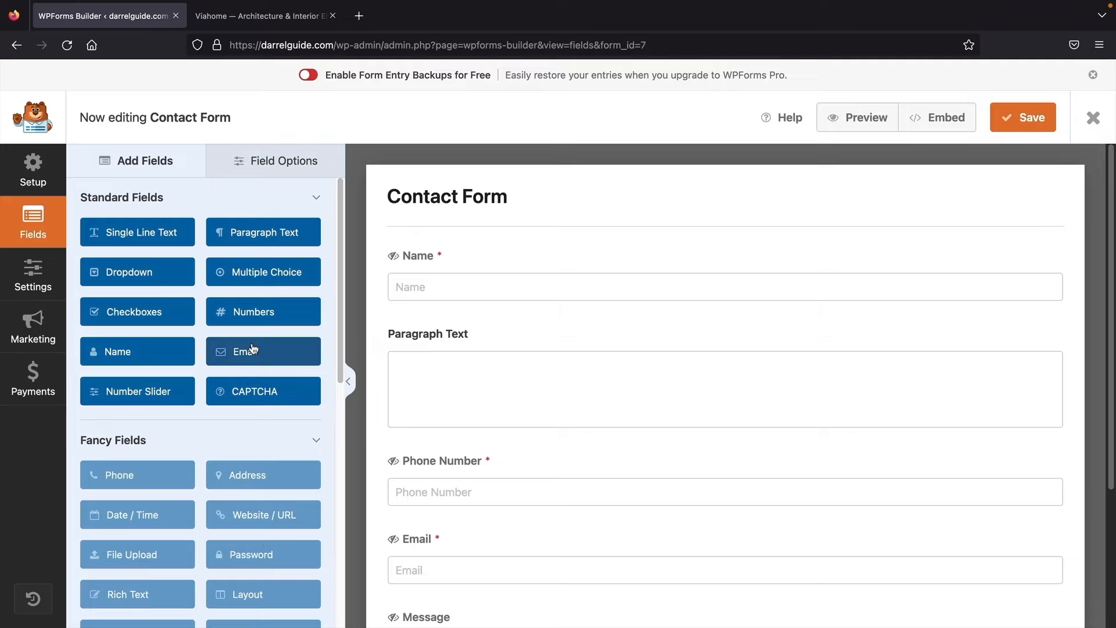
pyautogui.click(263, 161)
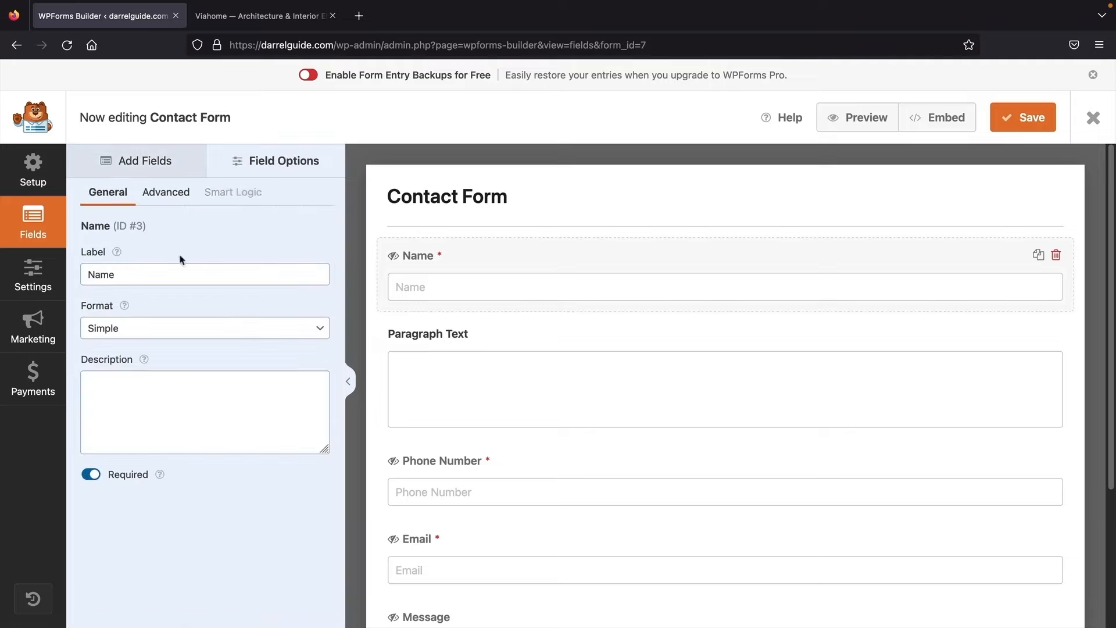
pyautogui.click(165, 170)
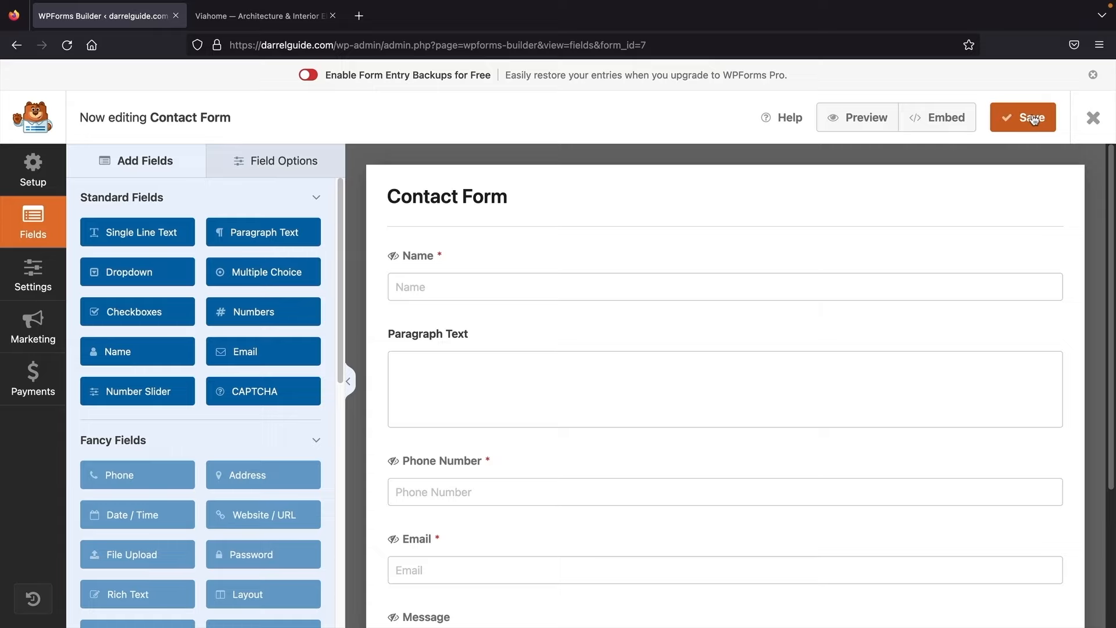
pyautogui.click(35, 276)
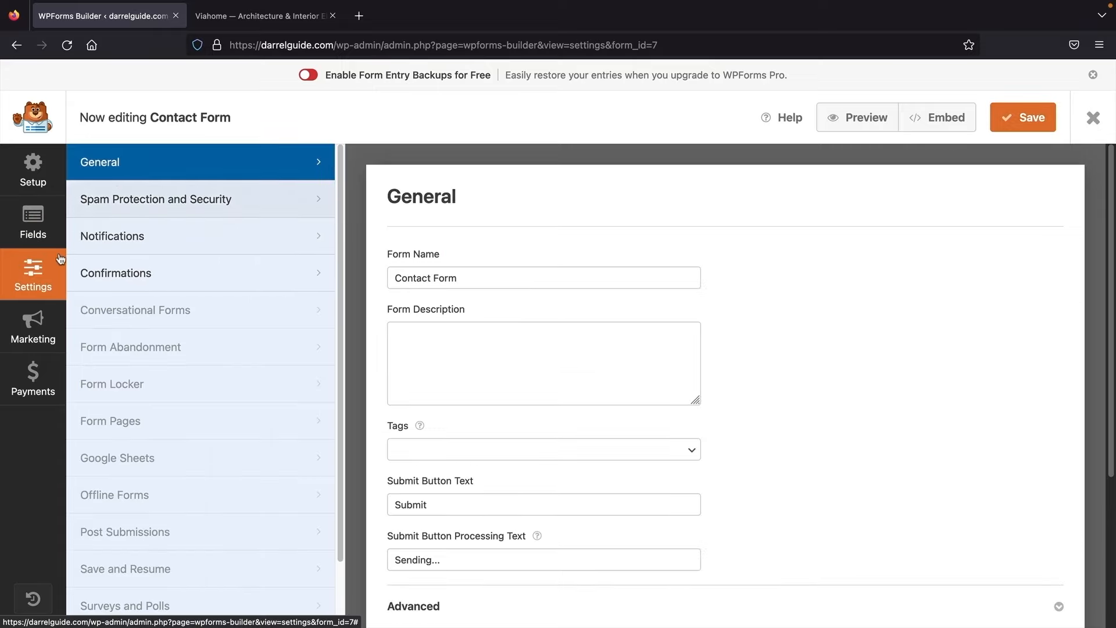
# Step: Set the notification recipient to the owner's e-mail and extend the subject to 'New Entry: Contact Form! Read Me!'
pyautogui.click(128, 238)
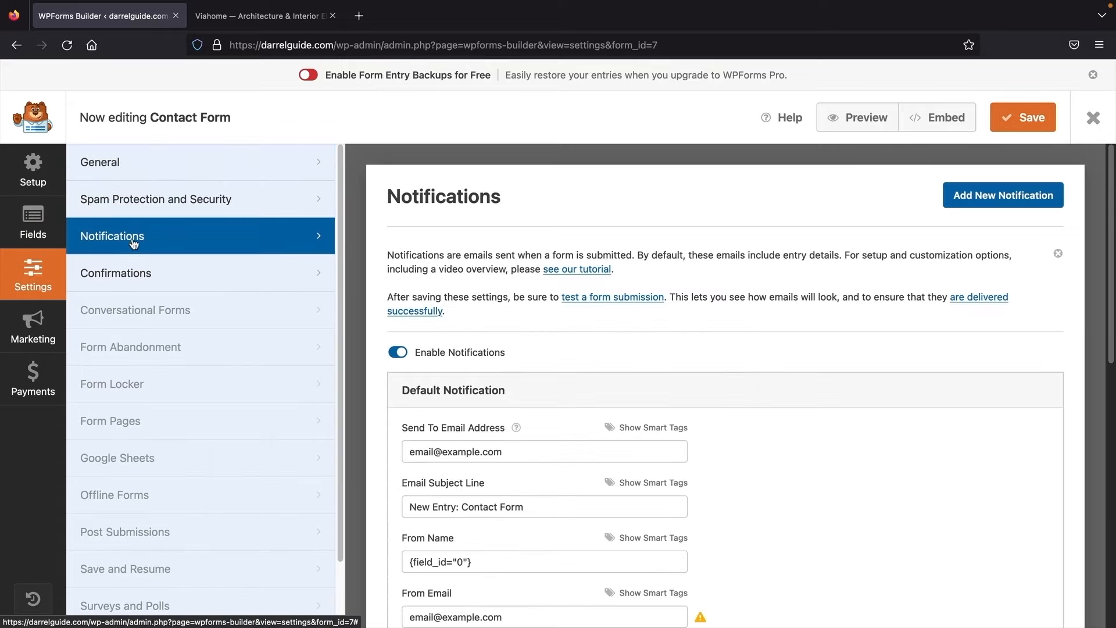
pyautogui.scroll(-3, 438, 356)
pyautogui.scroll(-2, 468, 262)
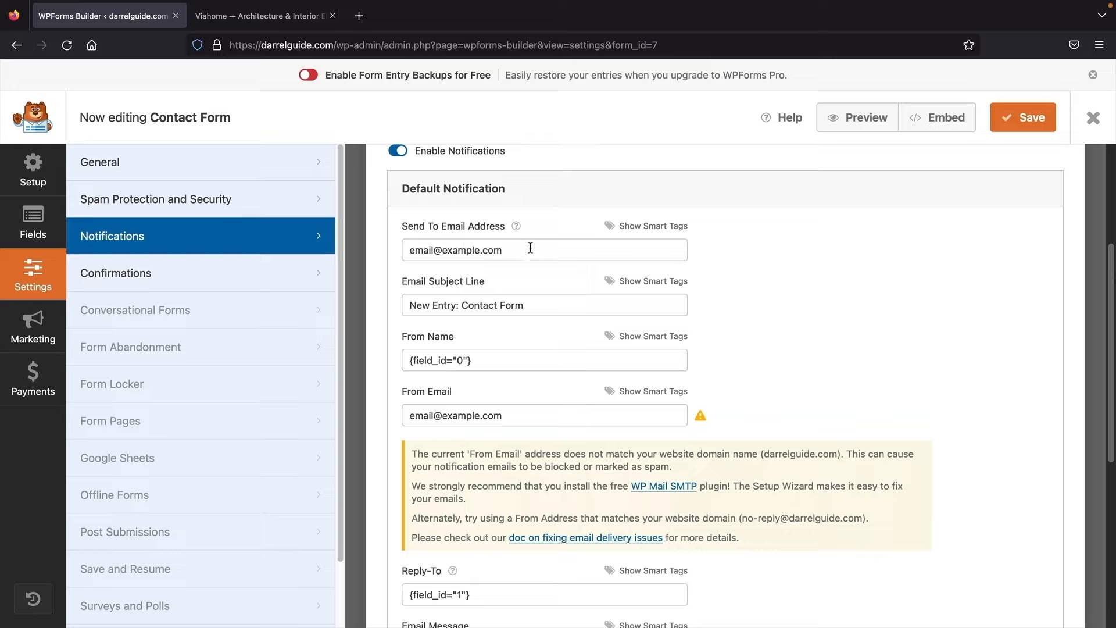
pyautogui.moveTo(428, 227); pyautogui.dragTo(500, 228)
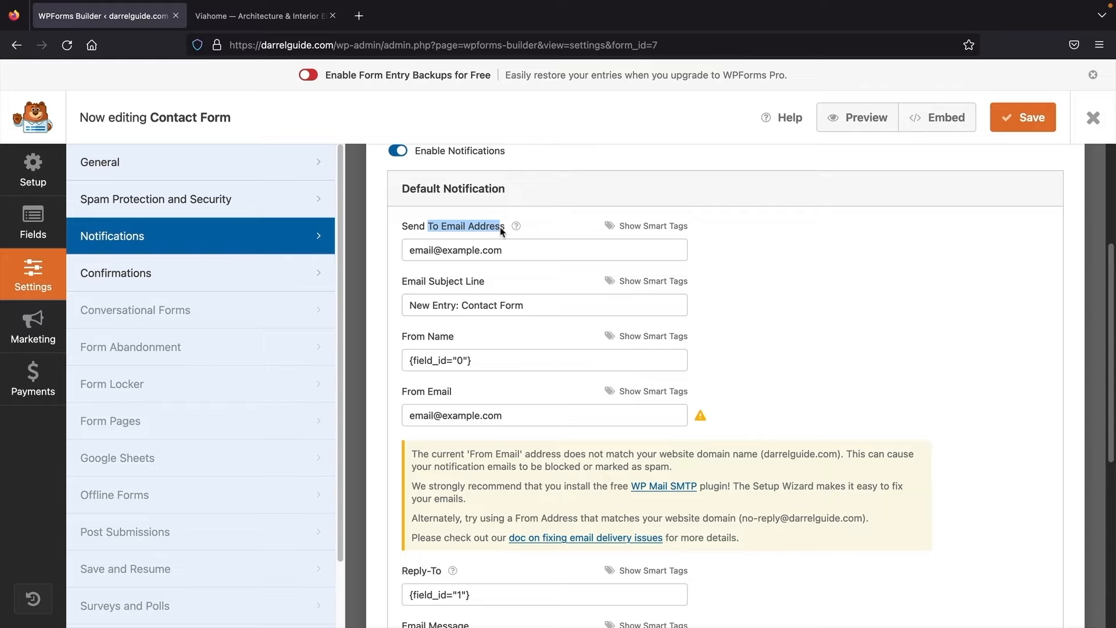
pyautogui.scroll(1, 500, 227)
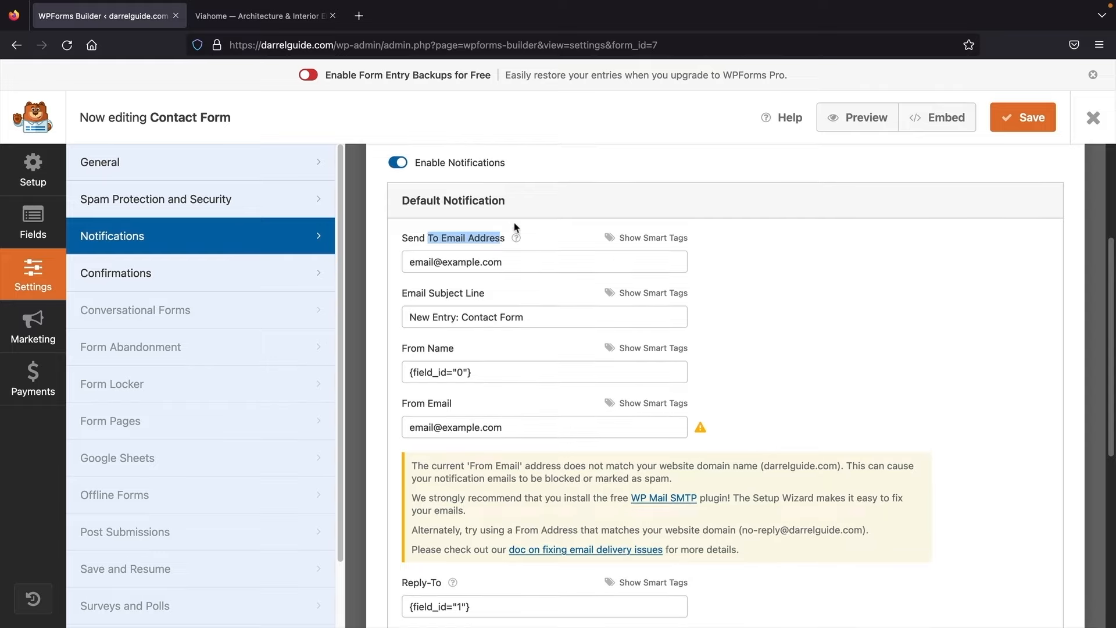
pyautogui.click(515, 226)
pyautogui.moveTo(527, 262); pyautogui.dragTo(347, 251)
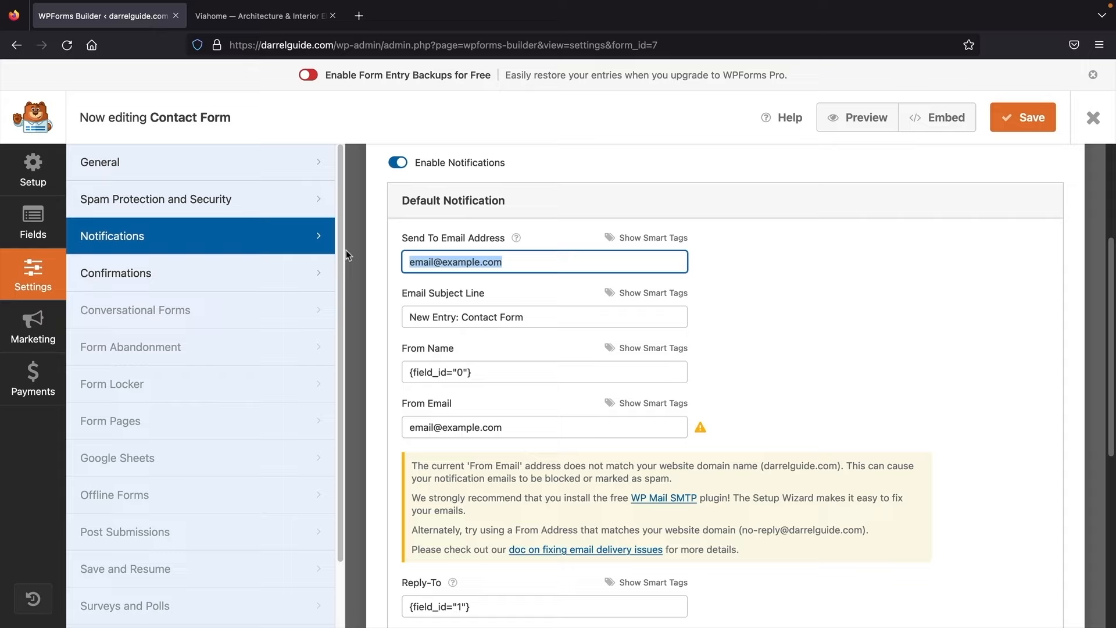
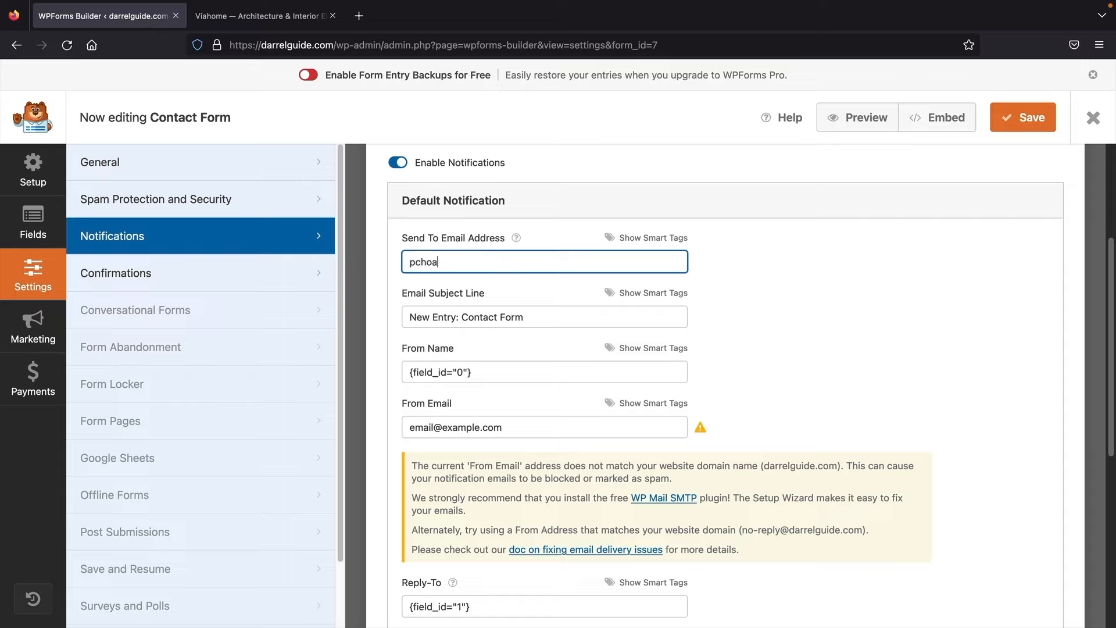
pyautogui.press('Tab')
pyautogui.press('Tab')
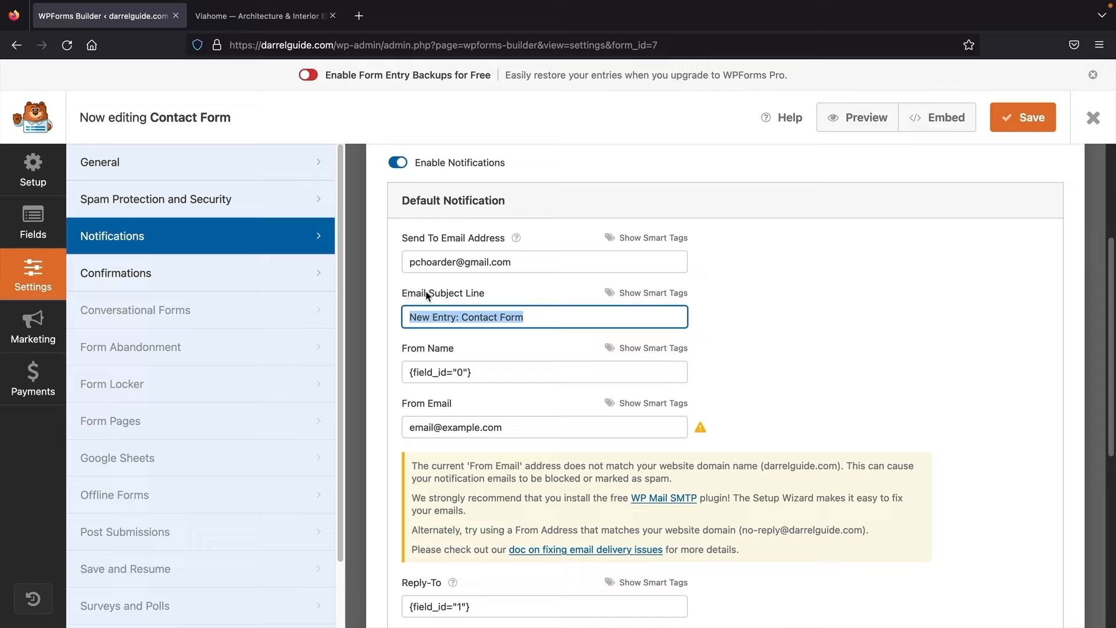
pyautogui.click(537, 315)
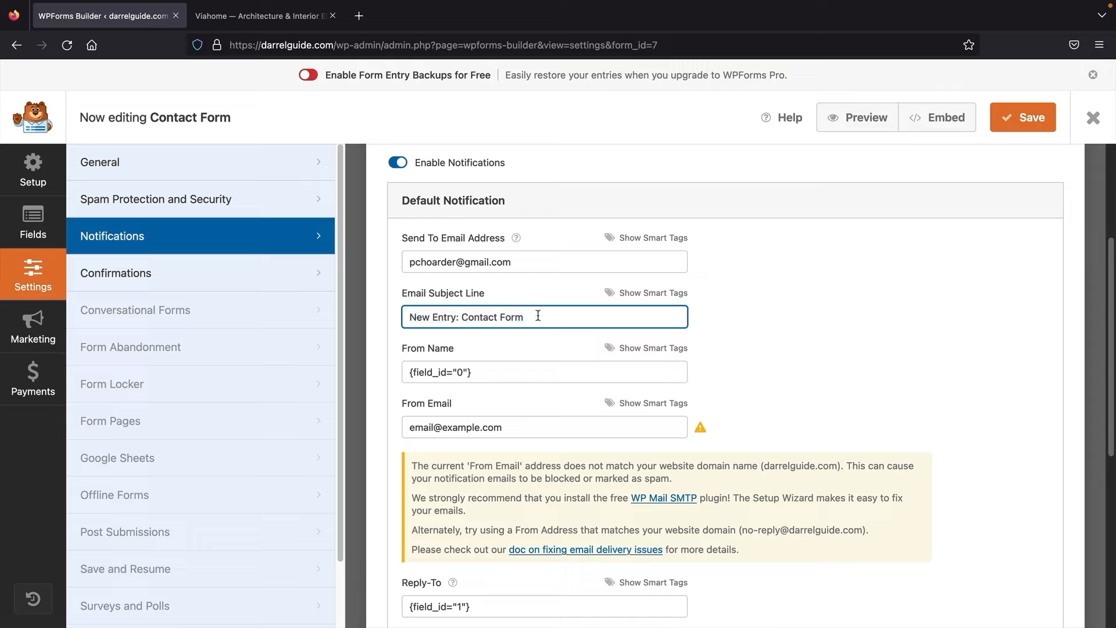
pyautogui.write('! Read Me!')
# Step: Replace the From Email with the suggested site-domain no-reply address and save the notification
pyautogui.click(486, 424)
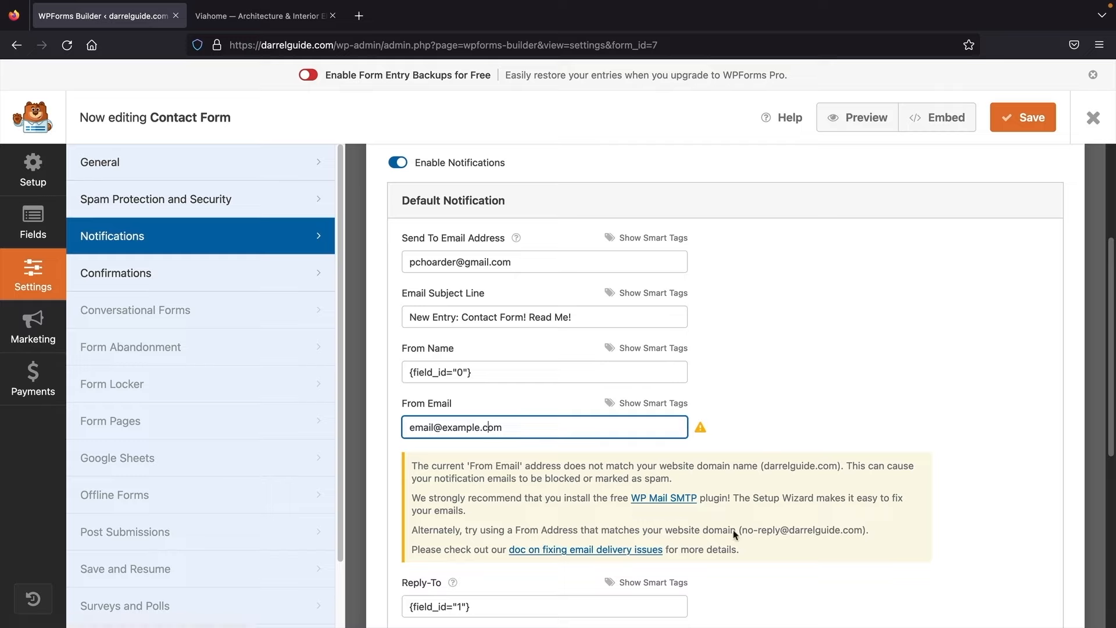
pyautogui.moveTo(743, 531); pyautogui.dragTo(861, 536)
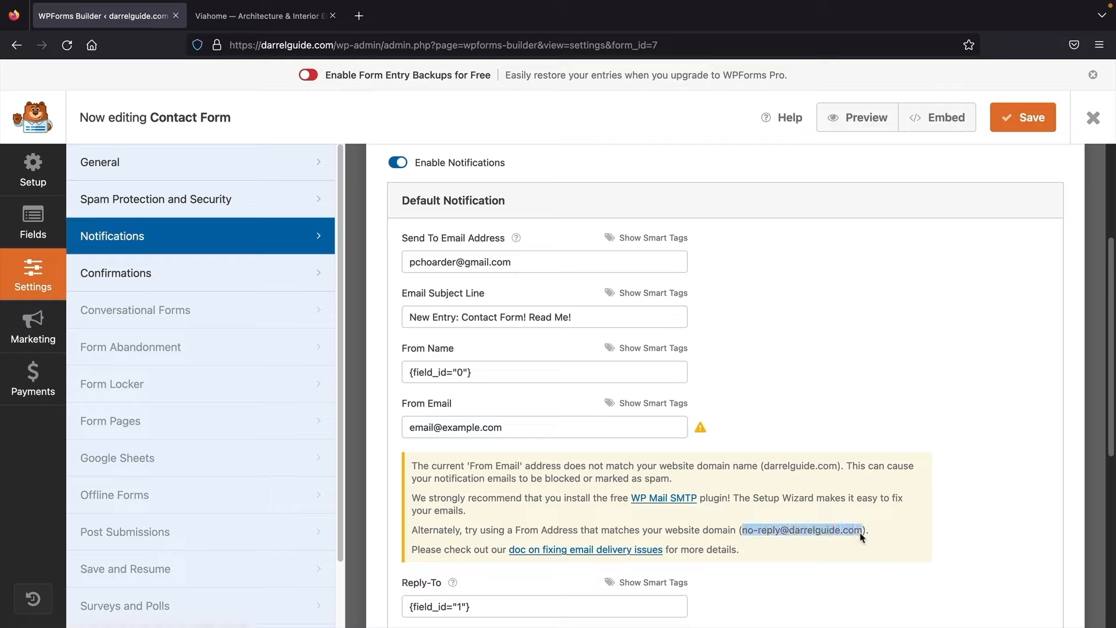
pyautogui.rightClick(862, 536)
pyautogui.click(884, 482)
pyautogui.tripleClick(513, 422)
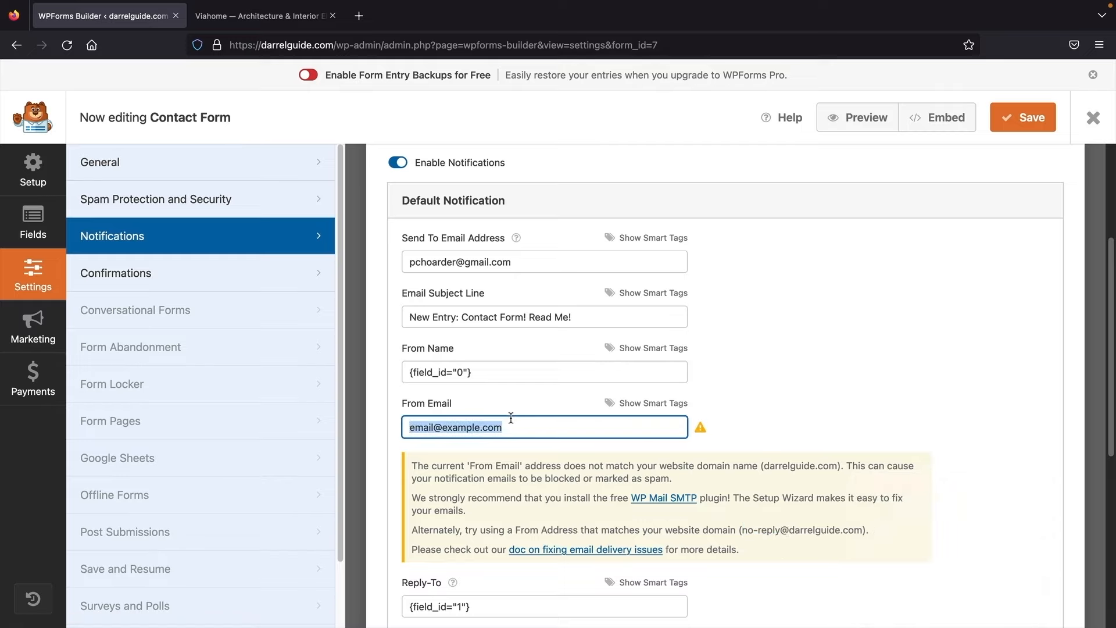
pyautogui.rightClick(513, 423)
pyautogui.click(533, 482)
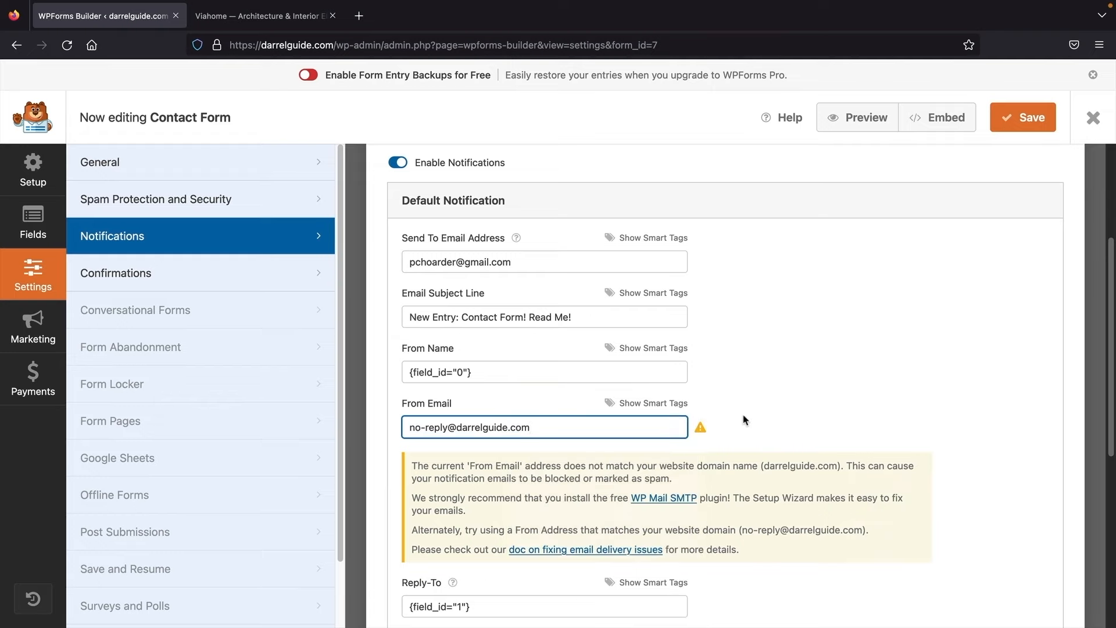
pyautogui.scroll(-6, 742, 426)
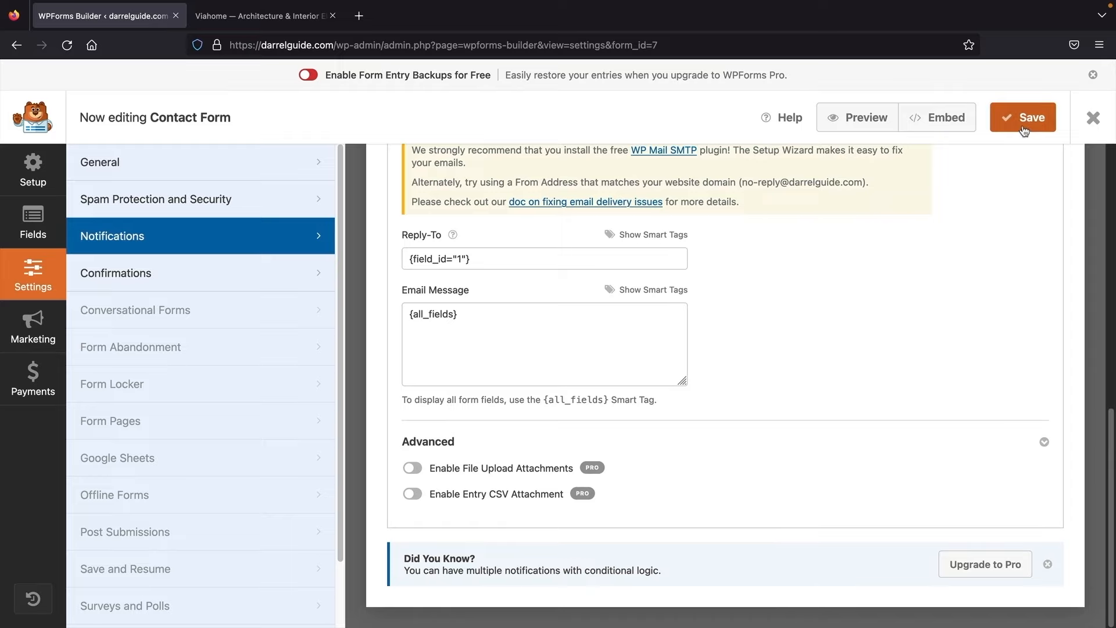
pyautogui.click(1024, 127)
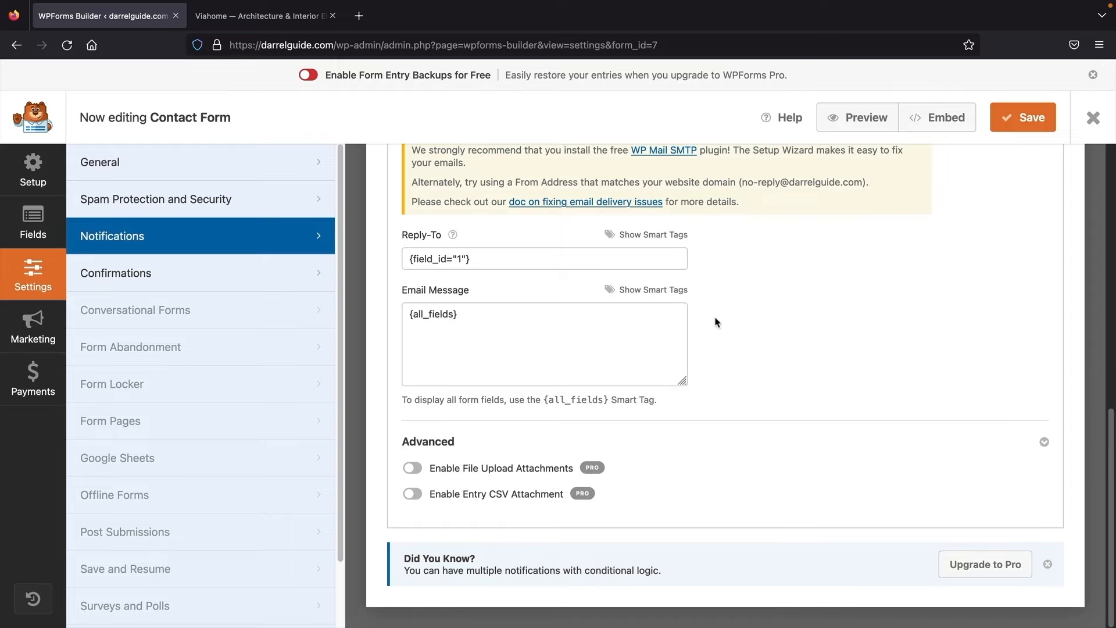
# Step: Load darrelguide.com in a new tab and go to its Contact page
pyautogui.click(359, 16)
pyautogui.write('darrelwilson.com')
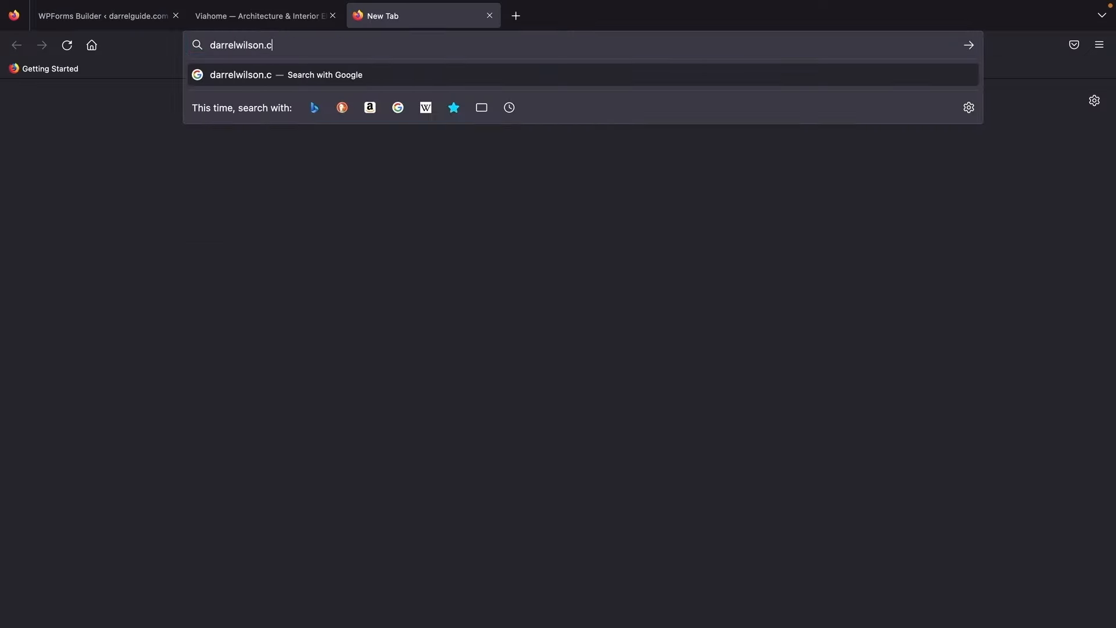
pyautogui.press('Return')
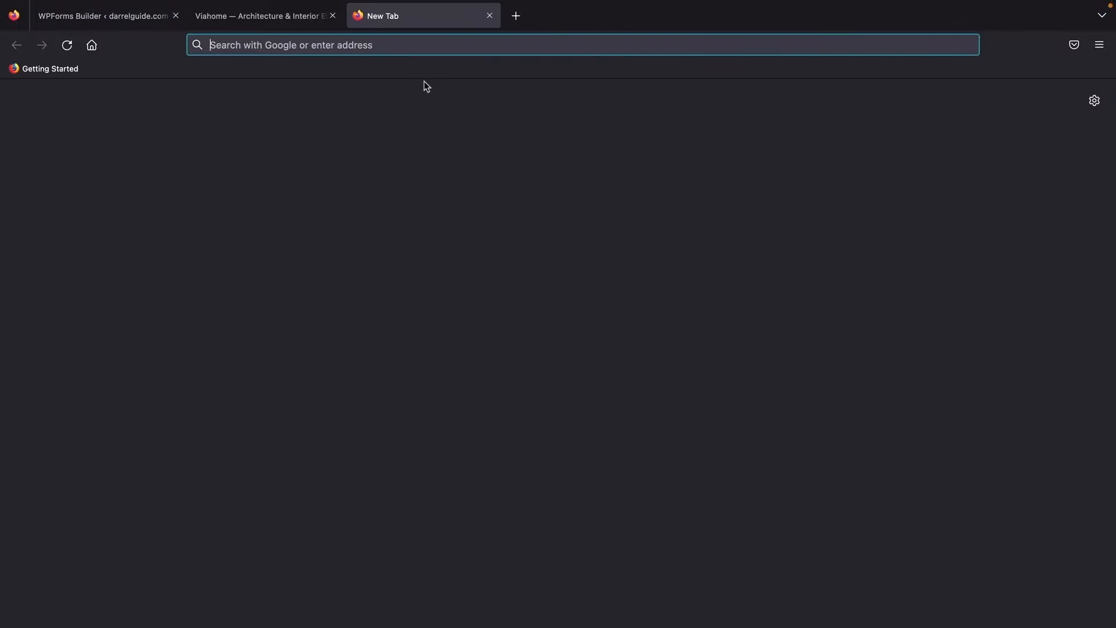
pyautogui.write('darrelguide.com')
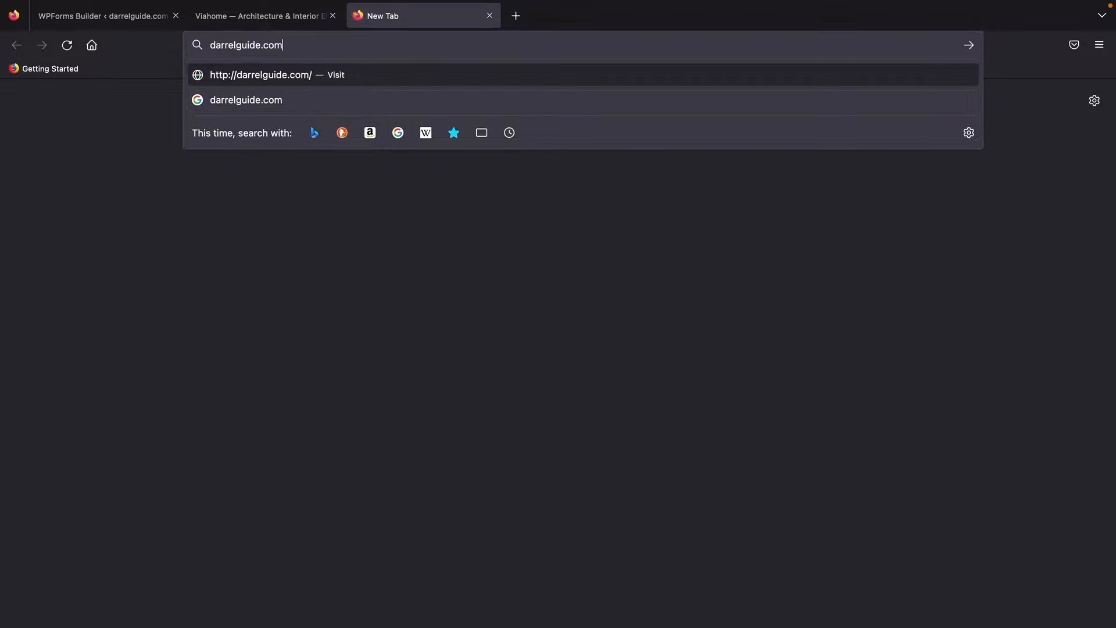
pyautogui.press('Return')
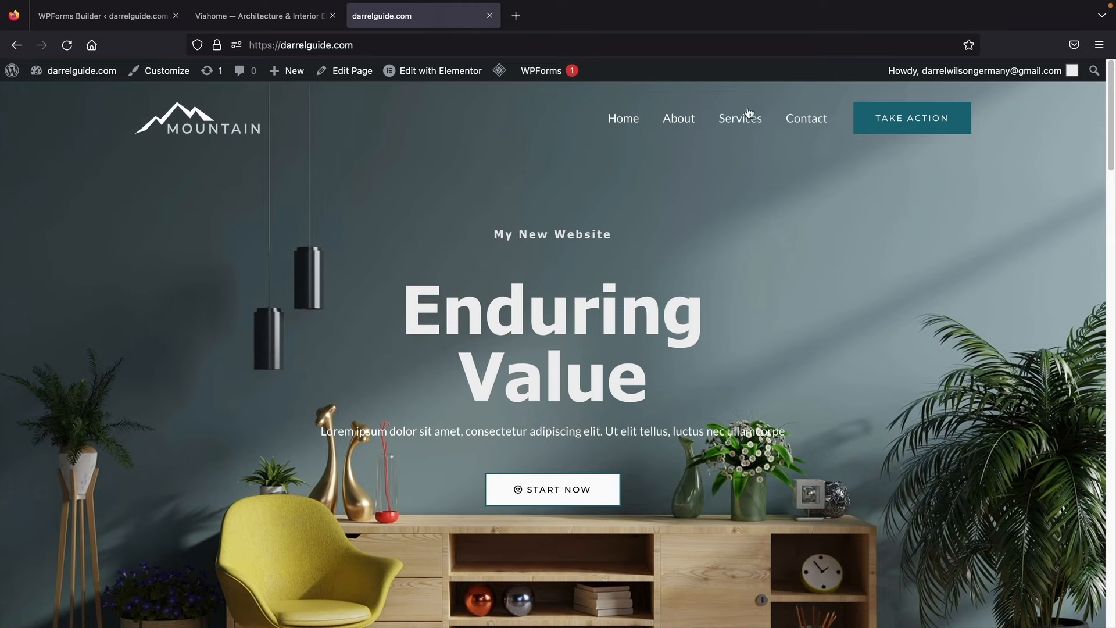
pyautogui.click(806, 118)
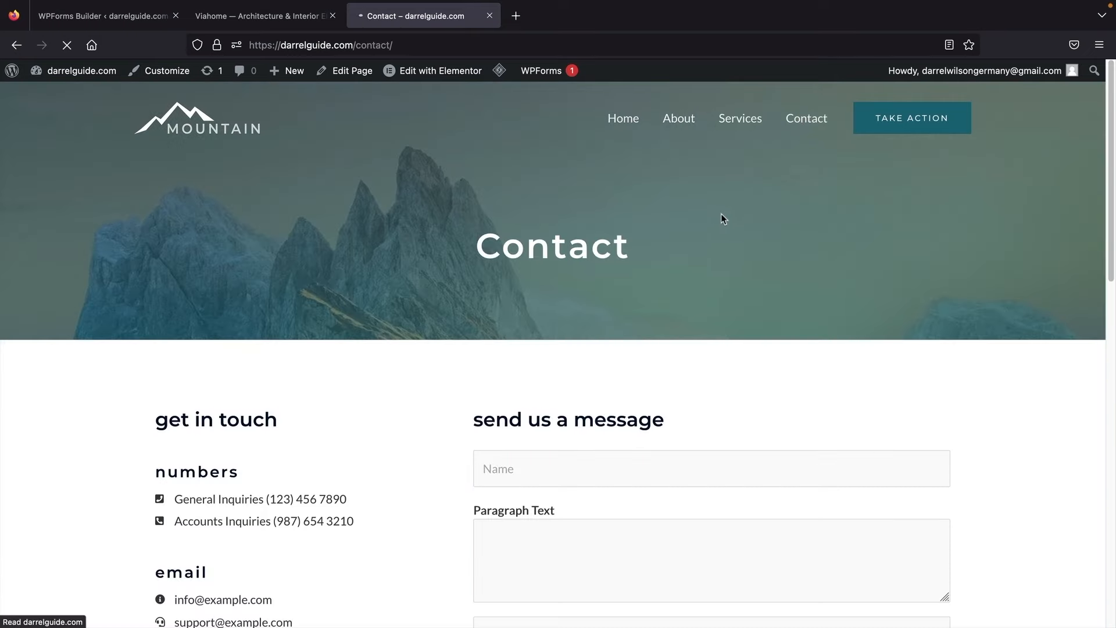
pyautogui.scroll(-5, 719, 224)
# Step: Submit the contact form with a test name, phone, e-mail and message 'howdy', then select the confirmation
pyautogui.click(620, 296)
pyautogui.write('dar')
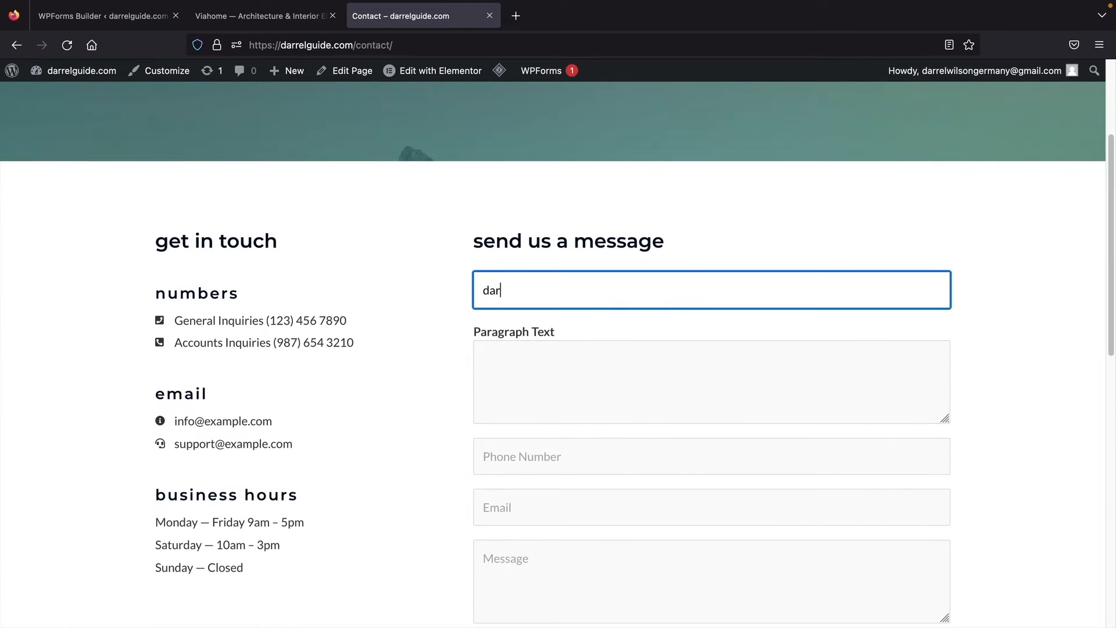
pyautogui.write('rel wilson')
pyautogui.press('Tab')
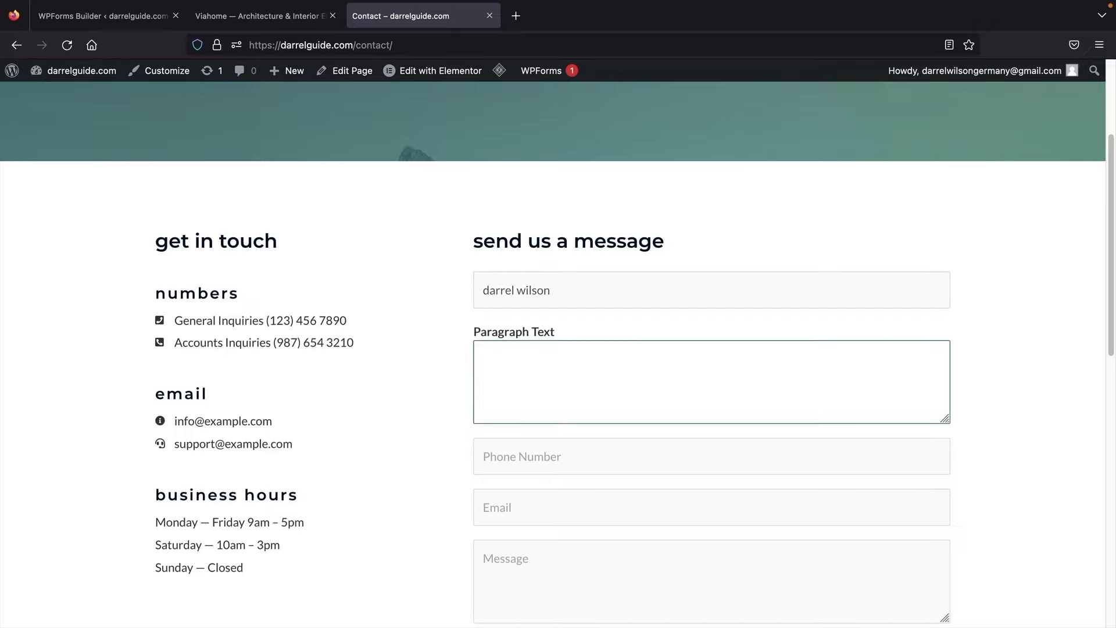
pyautogui.press('Tab')
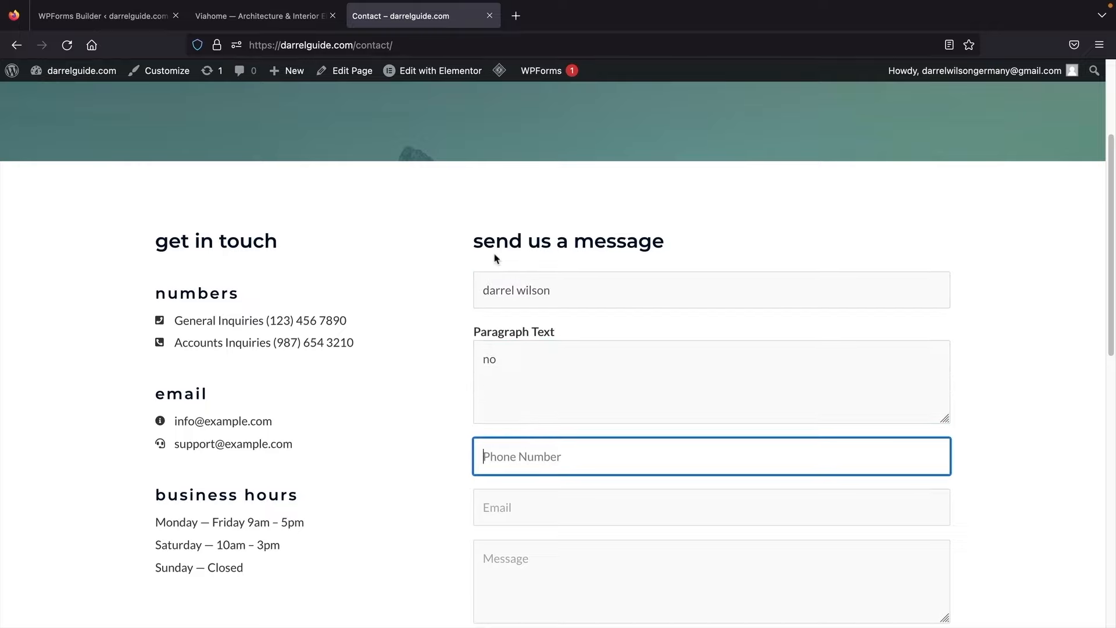
pyautogui.scroll(-1, 503, 264)
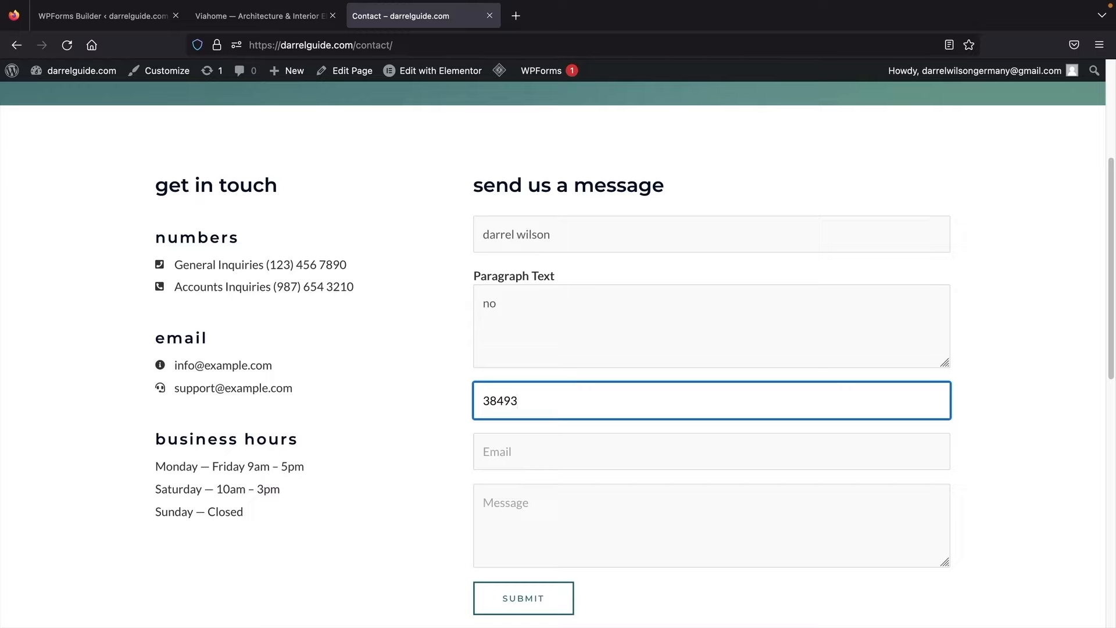
pyautogui.press('Tab')
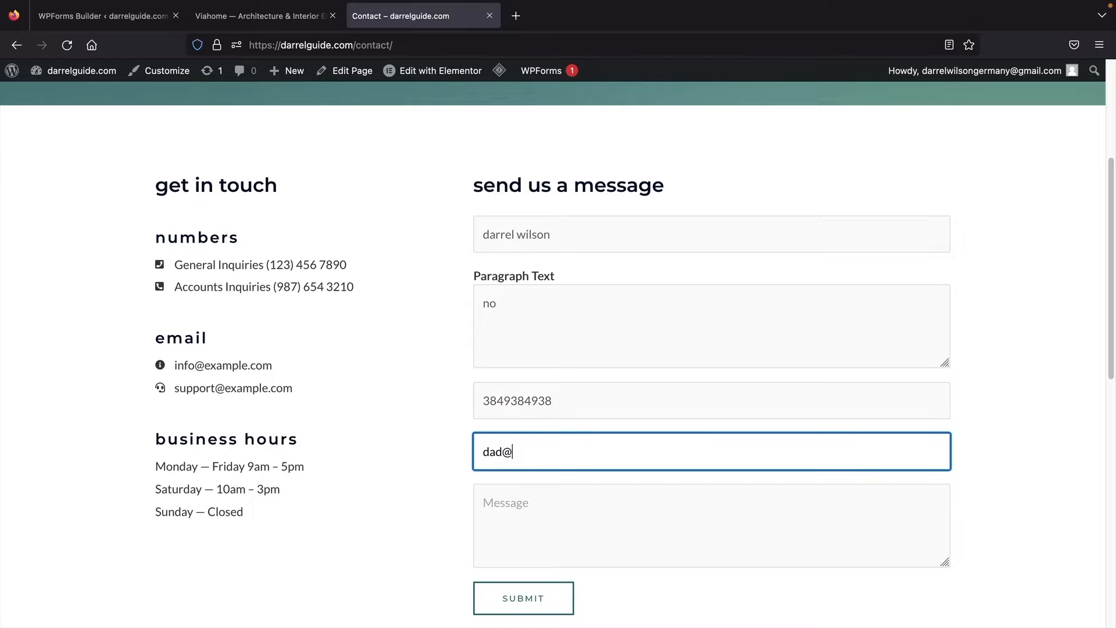
pyautogui.press('Tab')
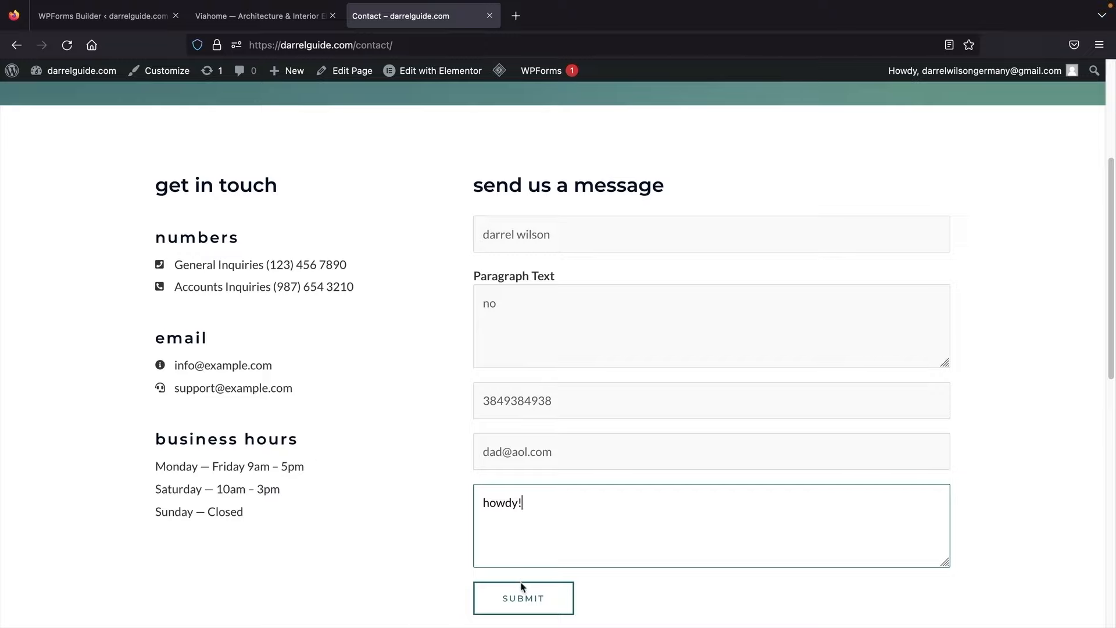
pyautogui.click(523, 598)
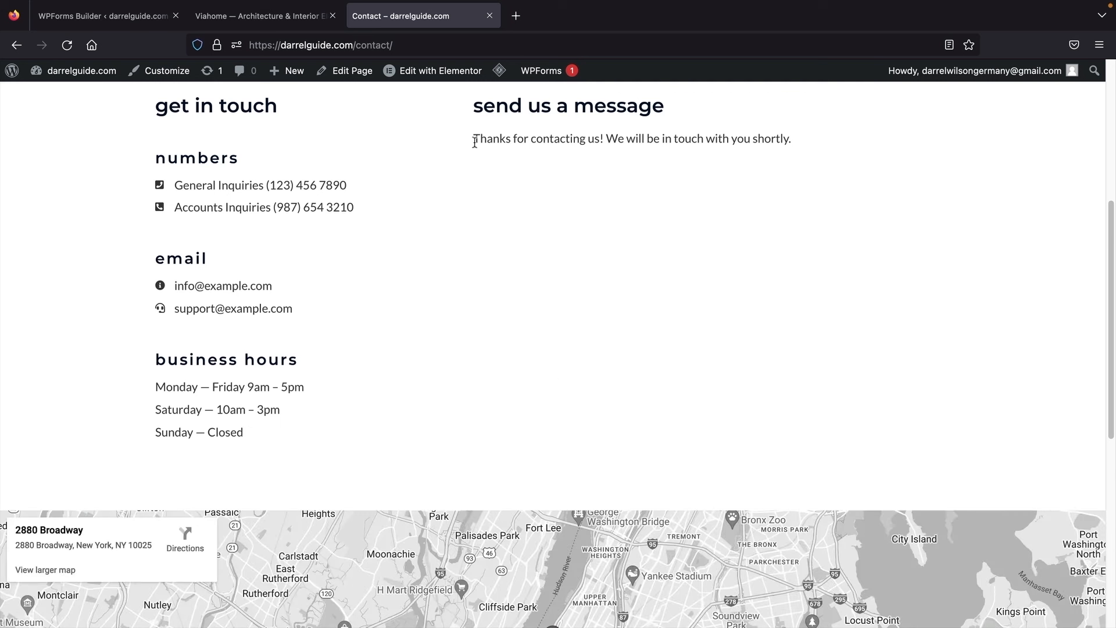
pyautogui.moveTo(475, 142); pyautogui.dragTo(804, 149)
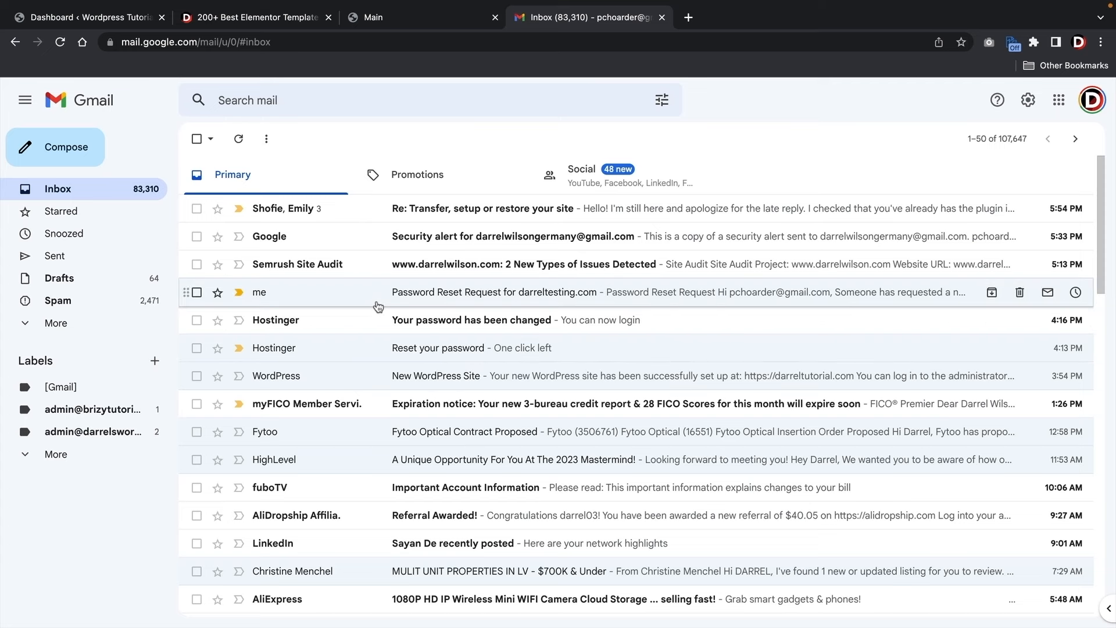
# Step: Open the darrelguide.com 'New Entry: Contact Form! Read Me!' email in Promotions and check its Paragraph Text and Email entries
pyautogui.click(405, 182)
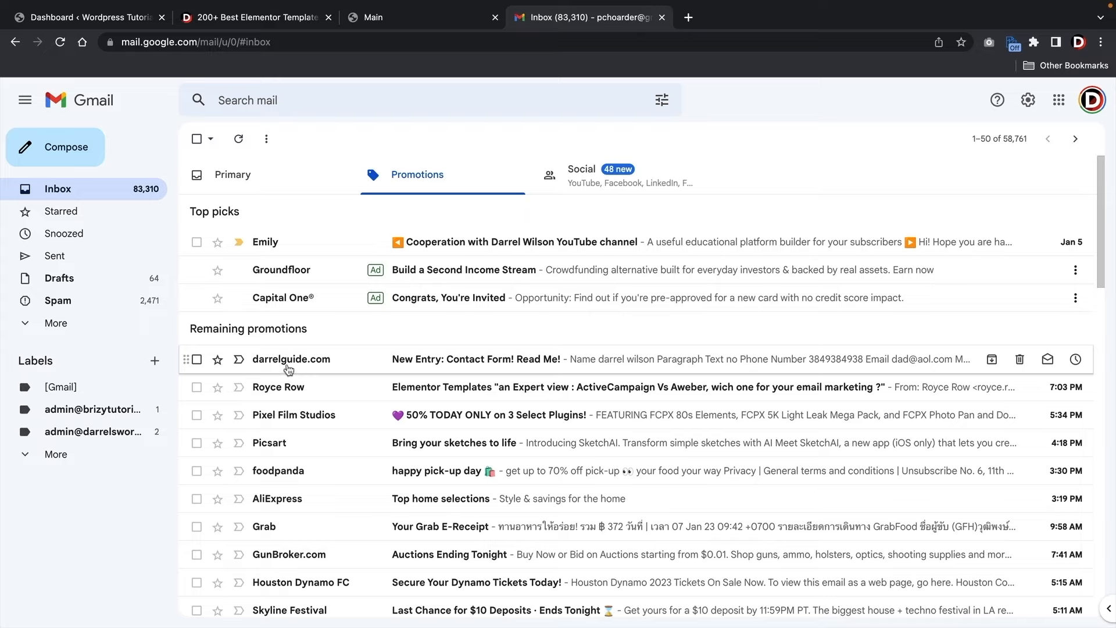
pyautogui.click(429, 367)
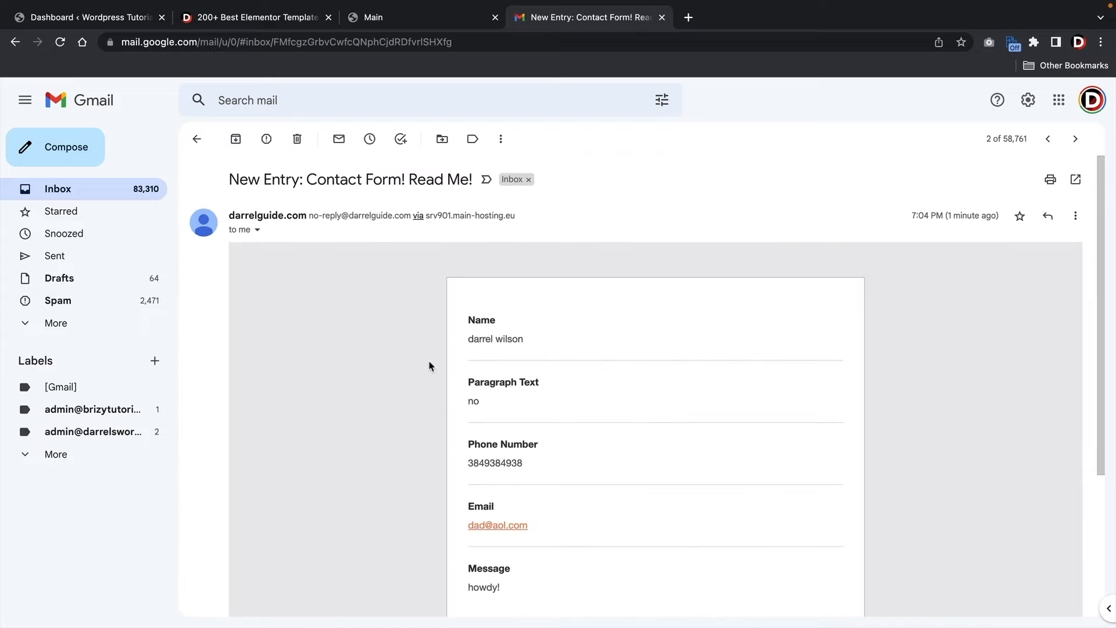
pyautogui.scroll(-2, 429, 363)
pyautogui.scroll(-3, 429, 363)
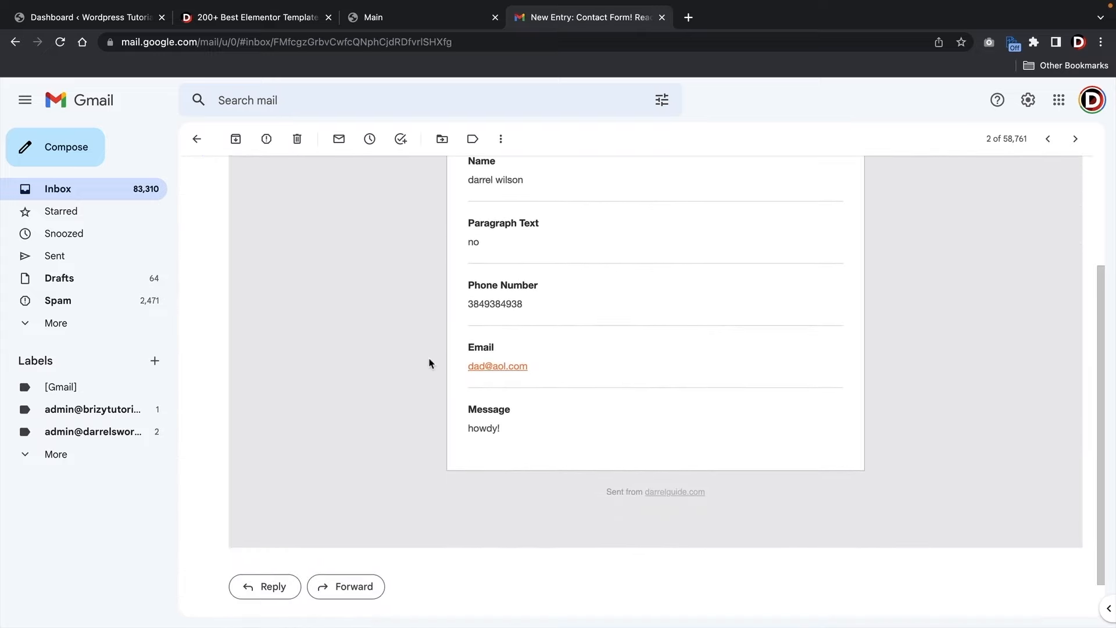
pyautogui.moveTo(468, 265); pyautogui.dragTo(517, 274)
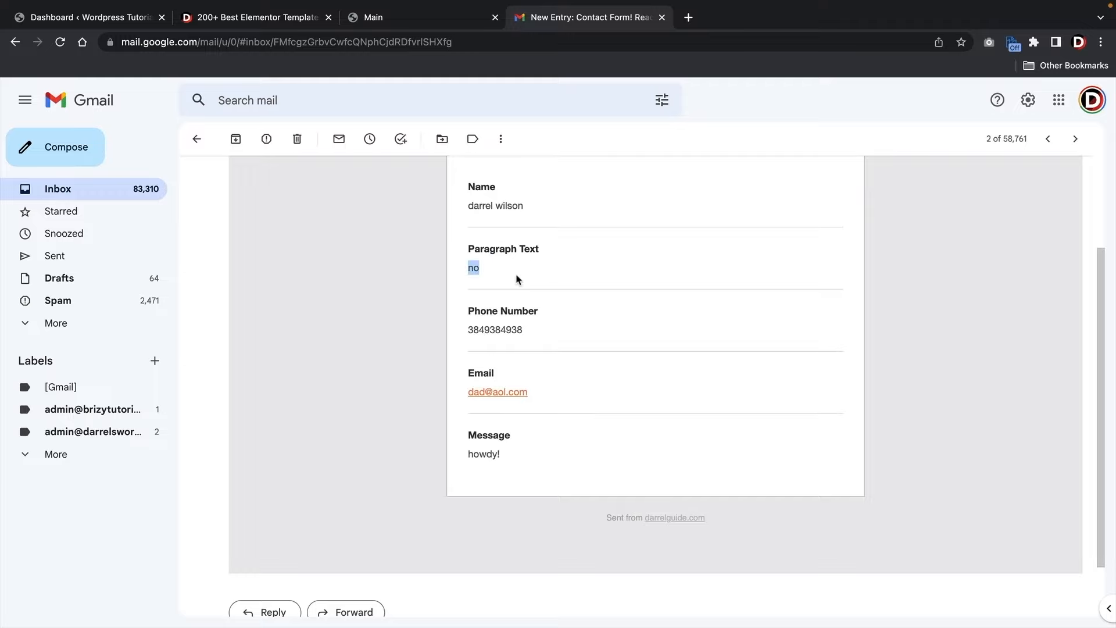
pyautogui.click(481, 375)
pyautogui.moveTo(480, 376); pyautogui.dragTo(495, 376)
pyautogui.scroll(3, 630, 436)
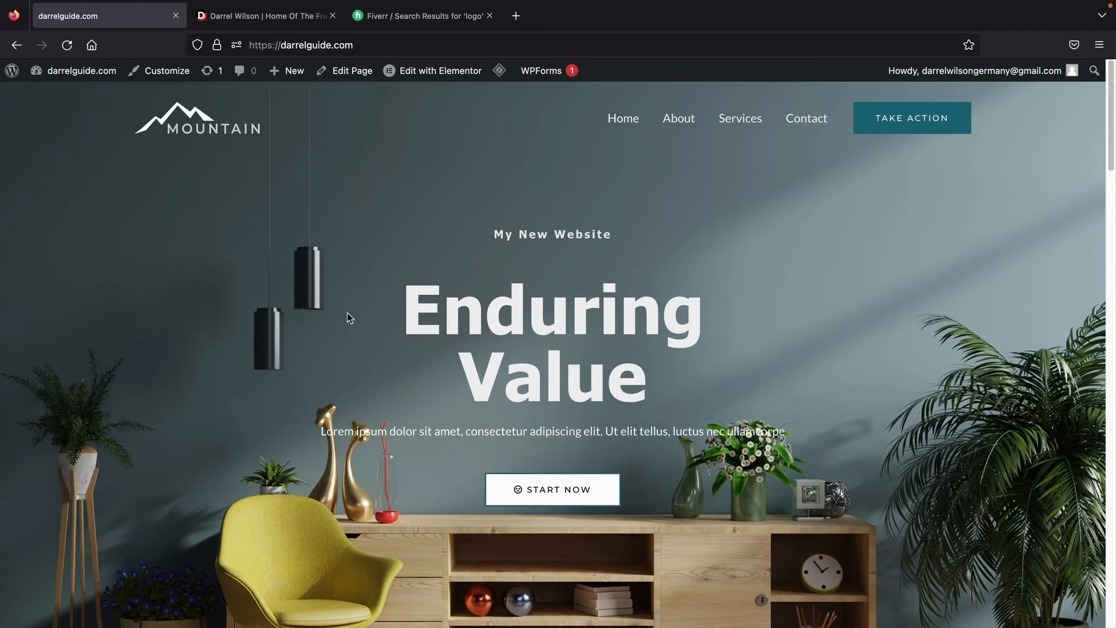
# Step: Create a new WordPress page via Pages > Add New and title it 'our team'
pyautogui.moveTo(82, 71)
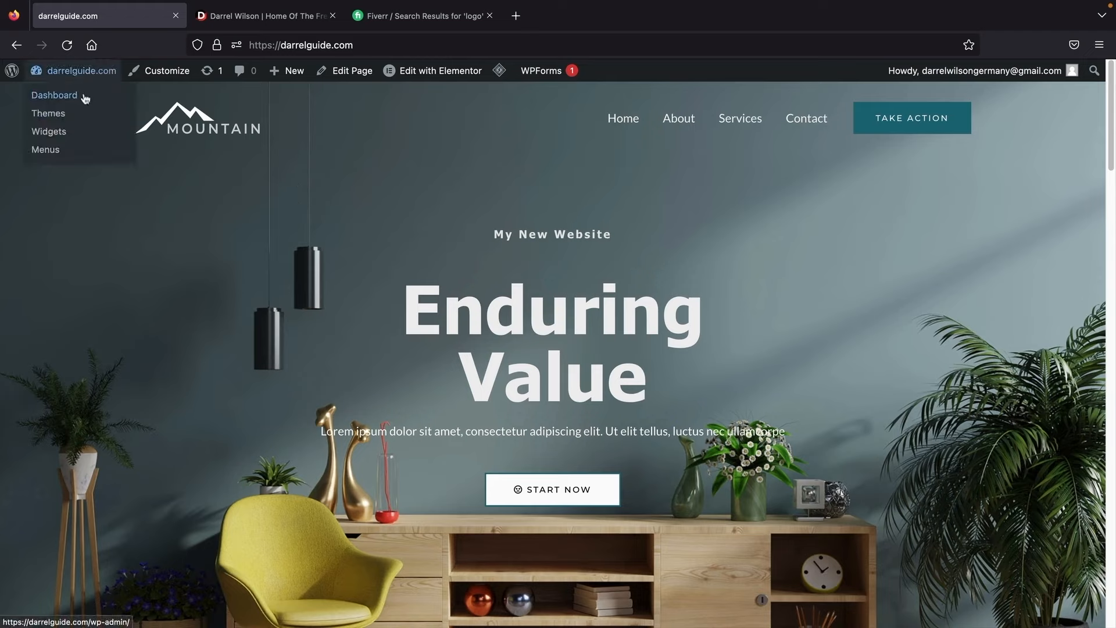
pyautogui.click(85, 97)
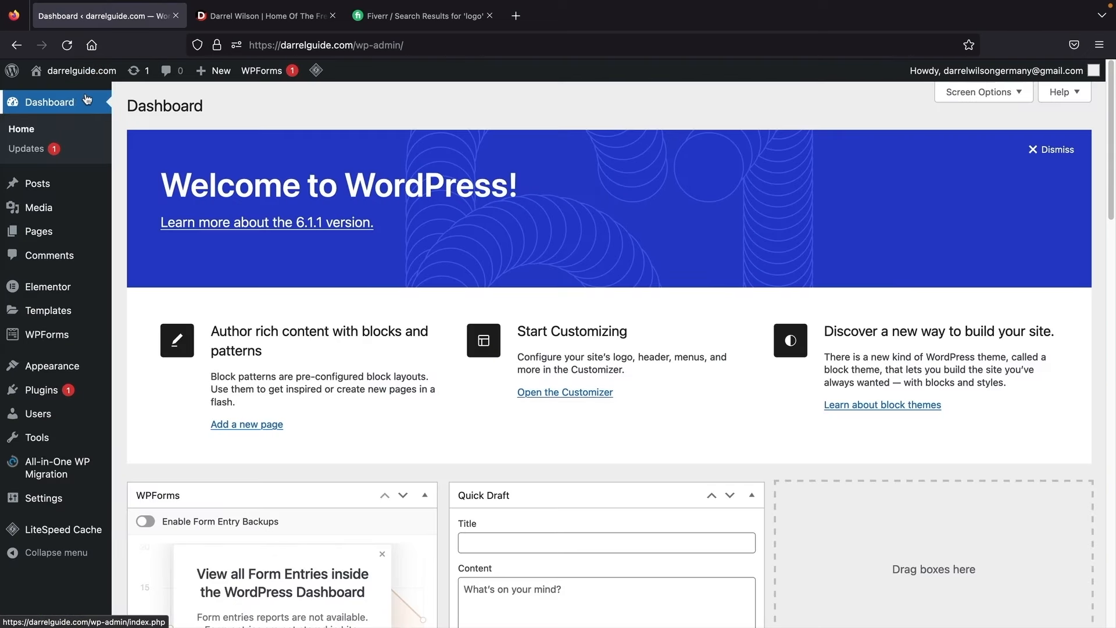
pyautogui.moveTo(218, 78)
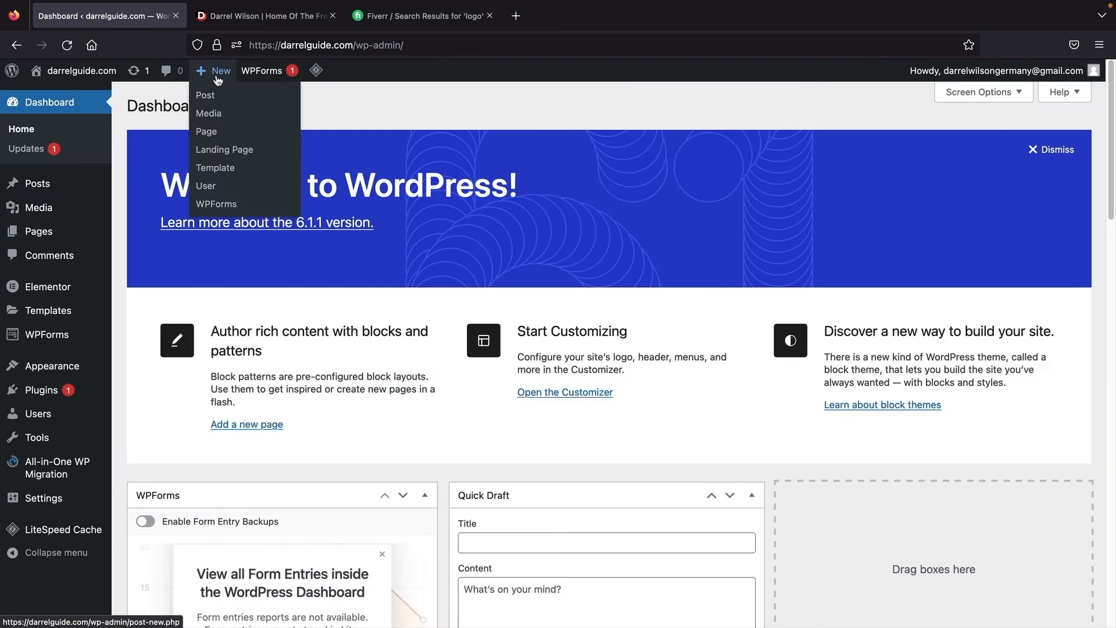
pyautogui.click(208, 134)
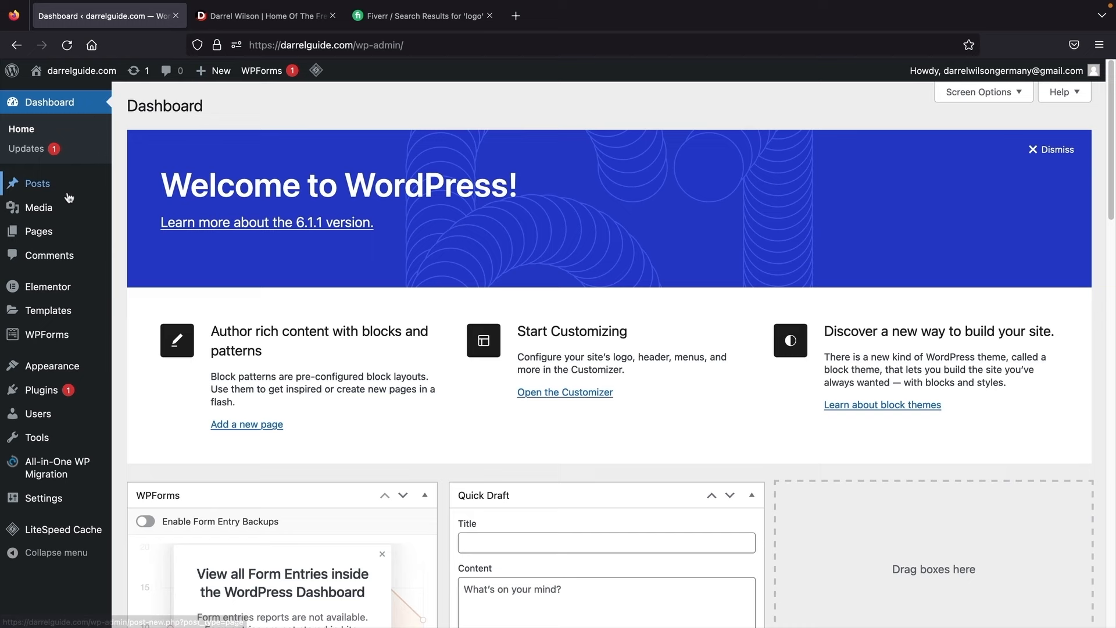
pyautogui.click(38, 232)
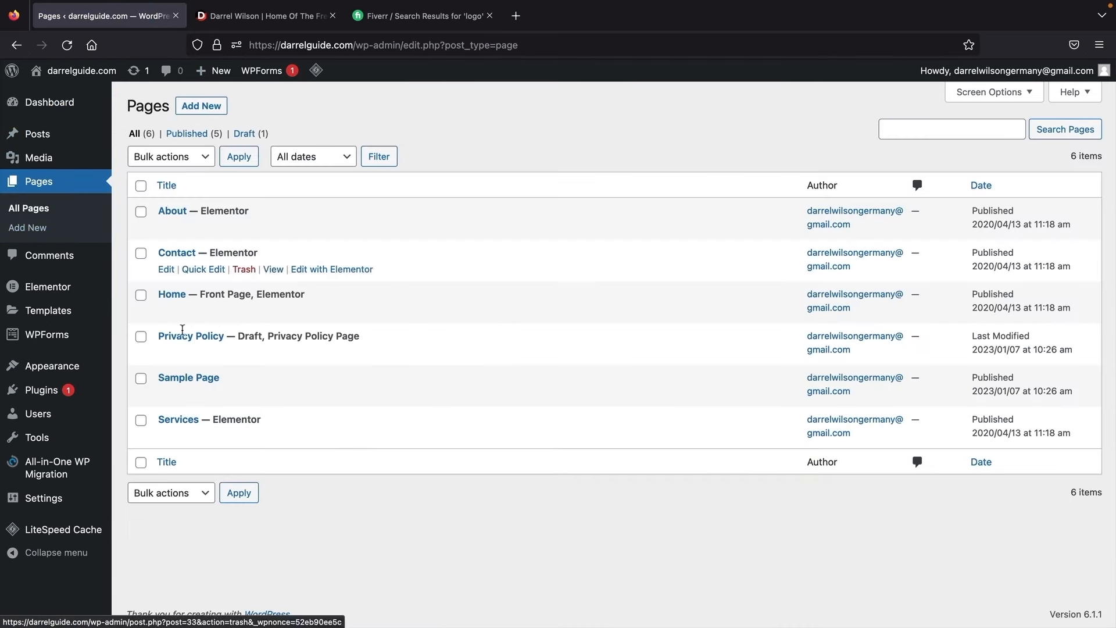
pyautogui.click(200, 107)
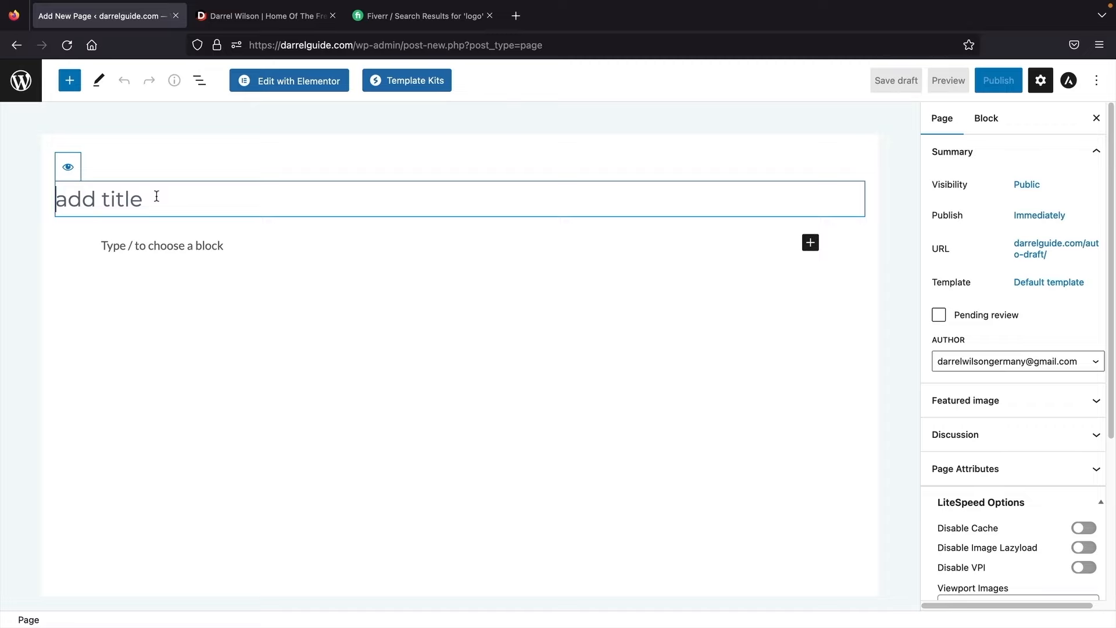
pyautogui.write('ou')
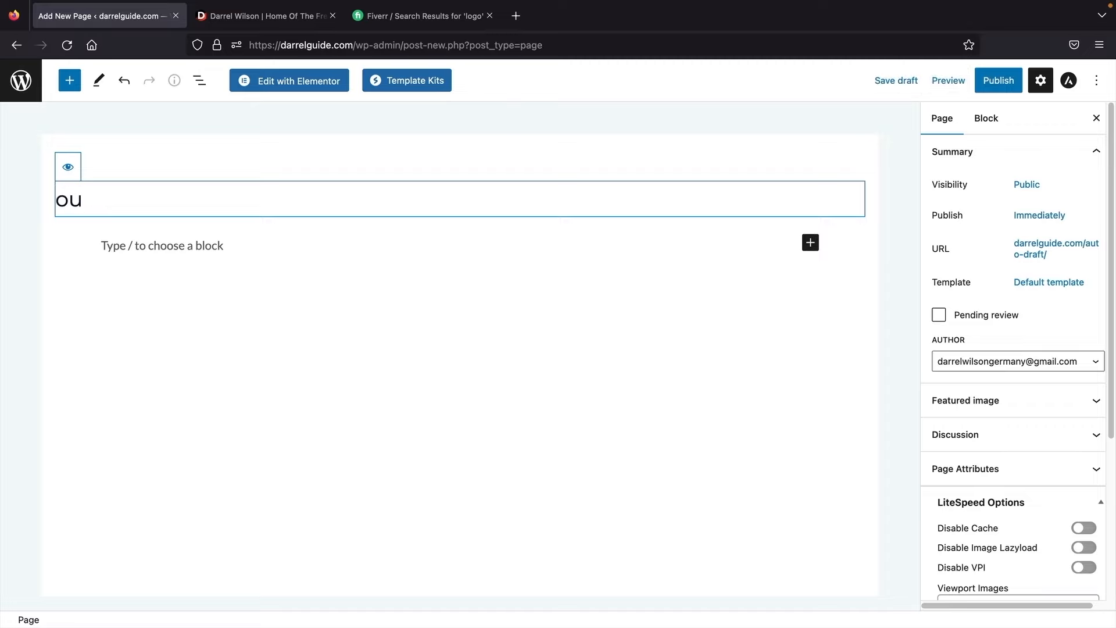
pyautogui.write('r team')
# Step: Publish the 'our team' page and open it in Elementor
pyautogui.click(997, 88)
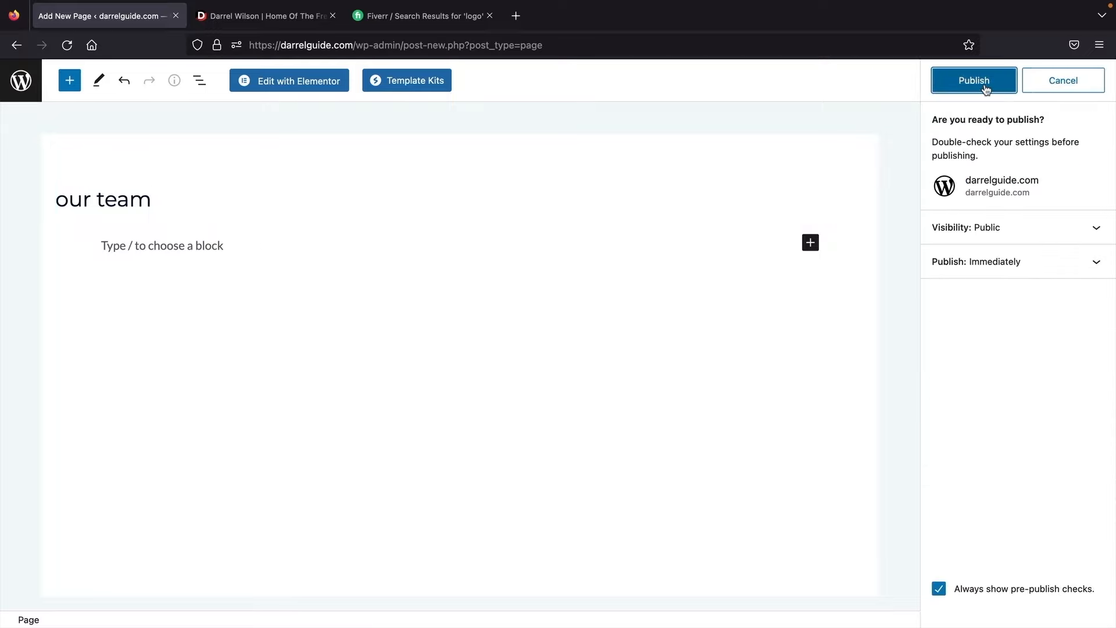
pyautogui.click(982, 85)
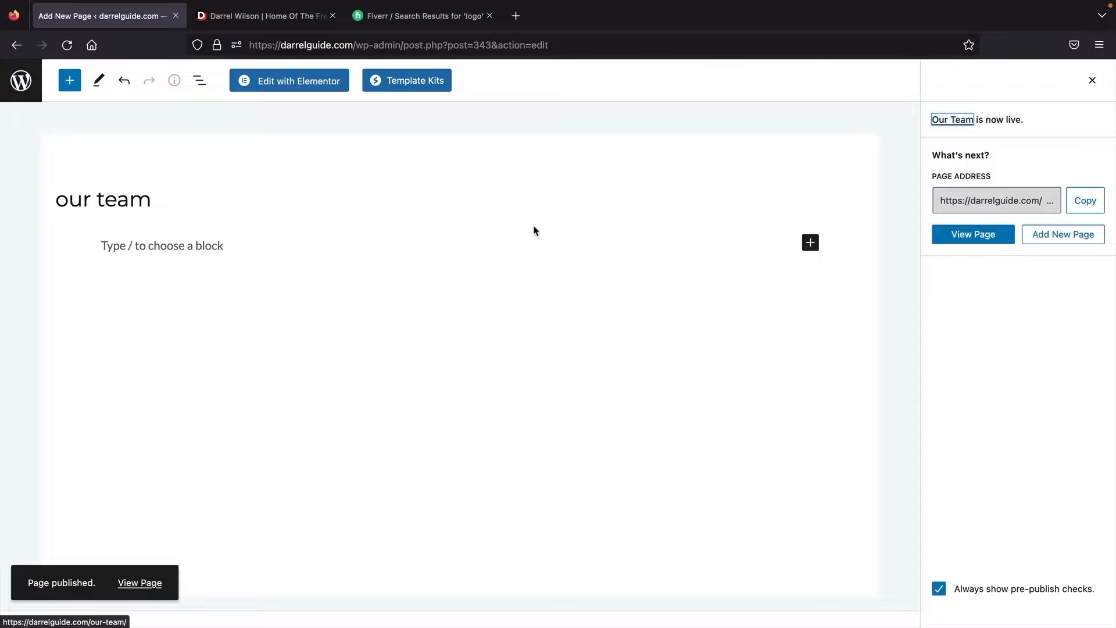
pyautogui.click(298, 82)
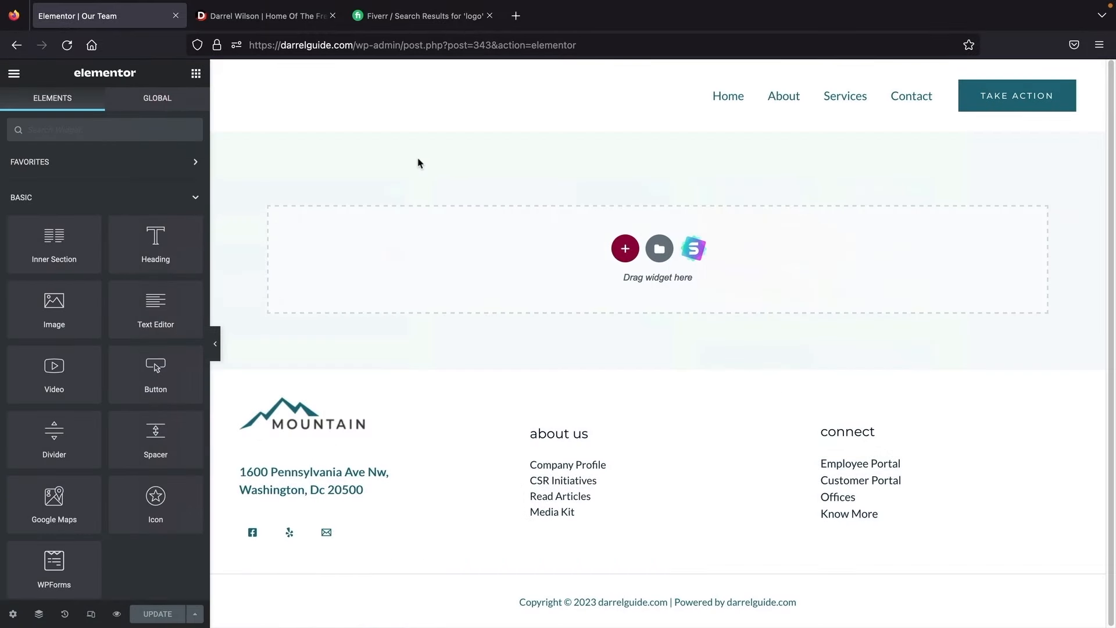
pyautogui.click(659, 248)
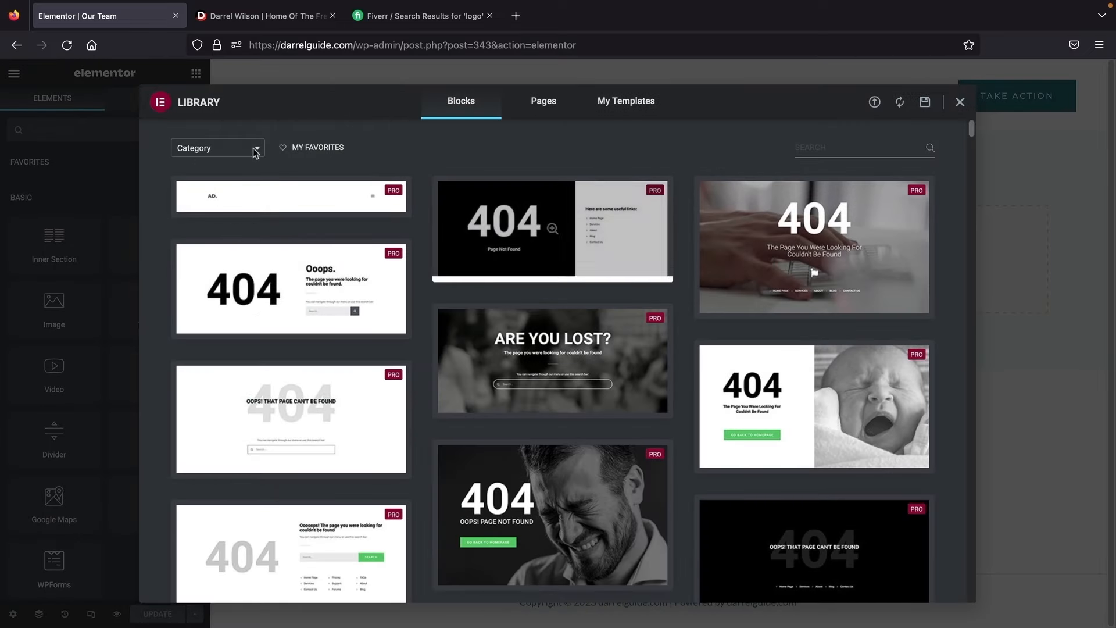
pyautogui.click(227, 149)
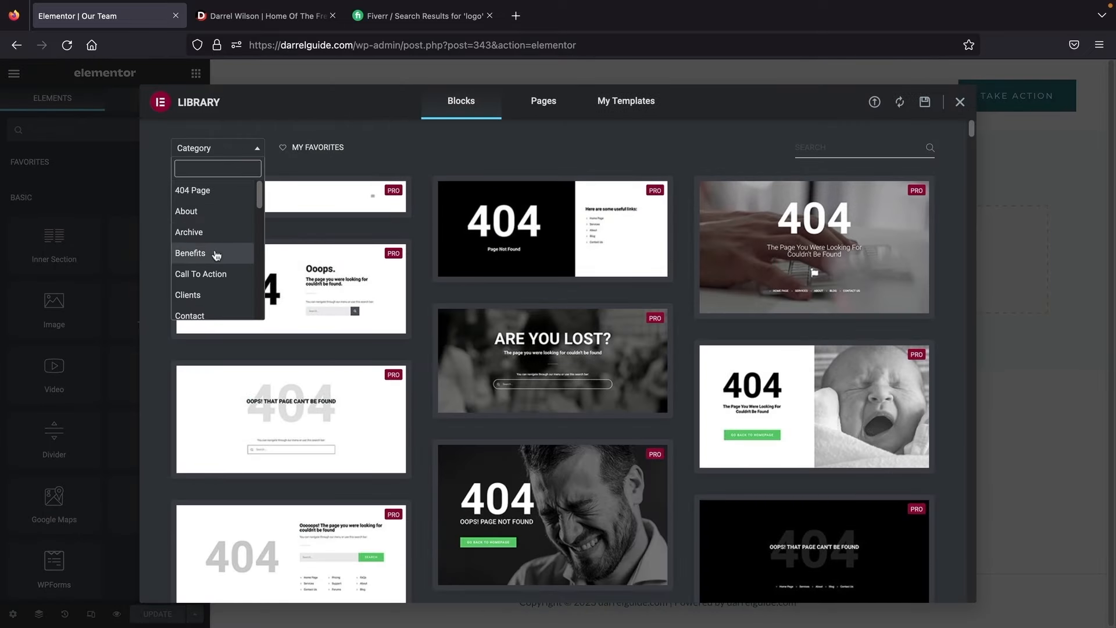
pyautogui.click(213, 277)
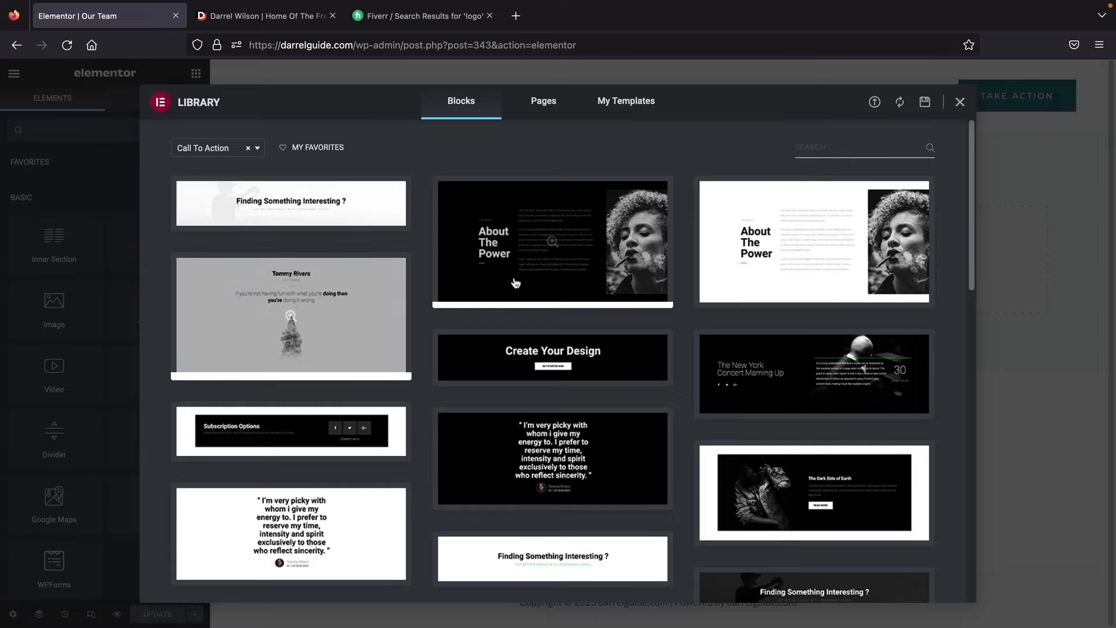
pyautogui.scroll(-6, 445, 347)
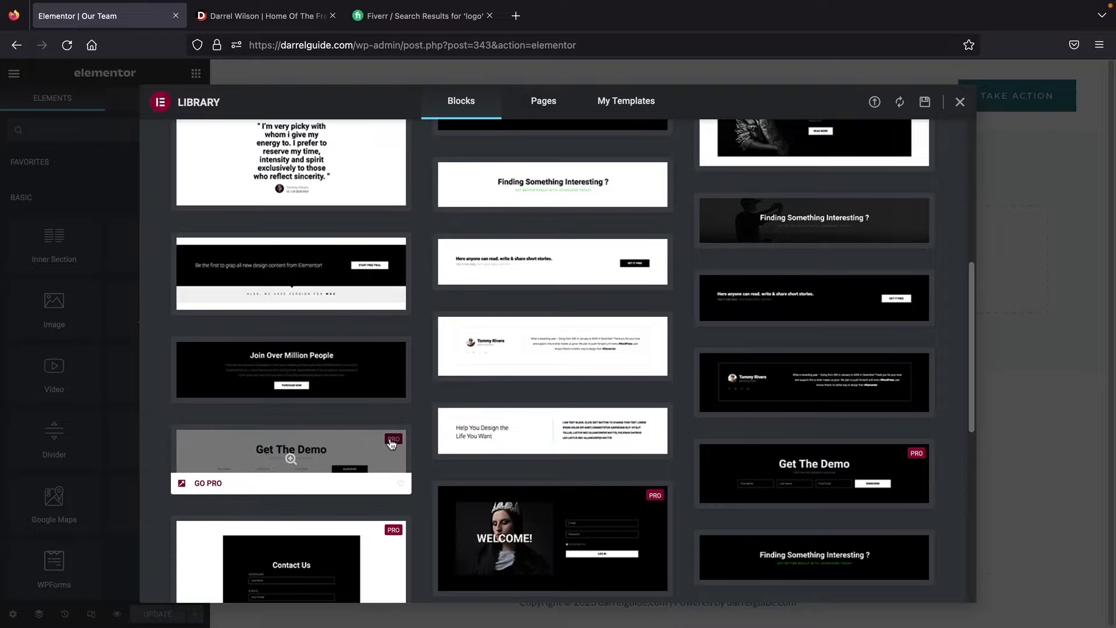
pyautogui.scroll(7, 424, 424)
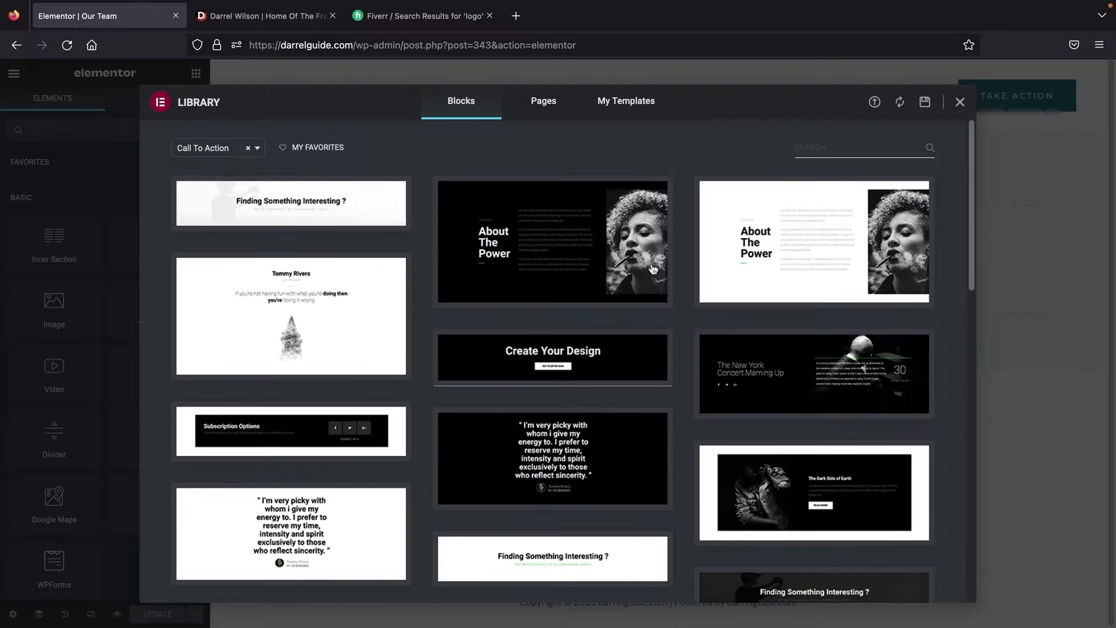
pyautogui.click(960, 102)
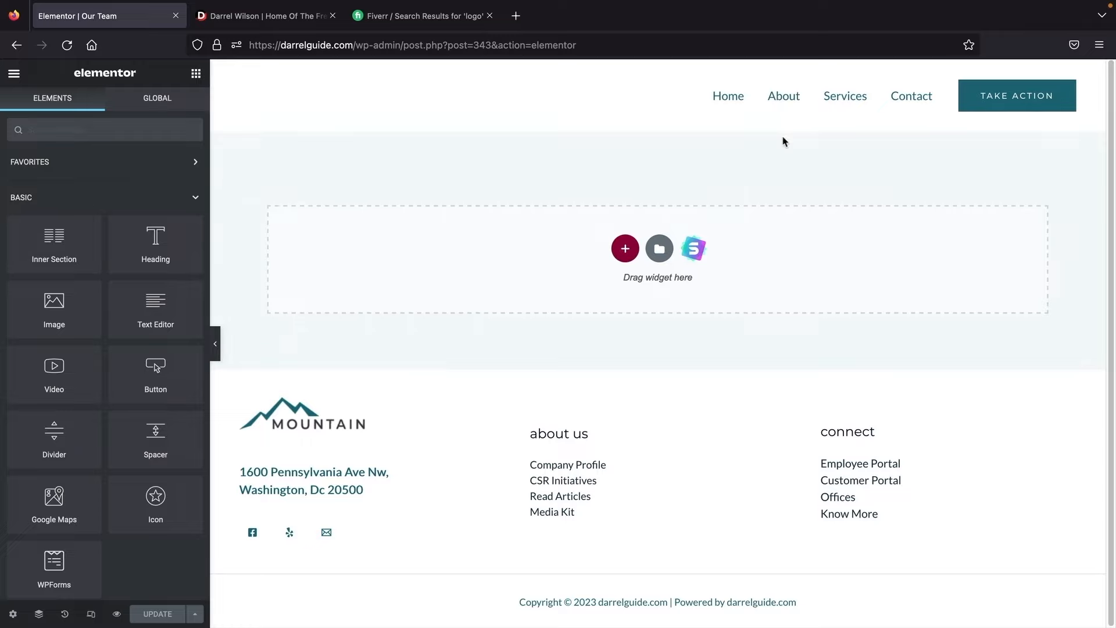
# Step: Open the template library's Blocks tab and filter the block categories to Client
pyautogui.click(693, 250)
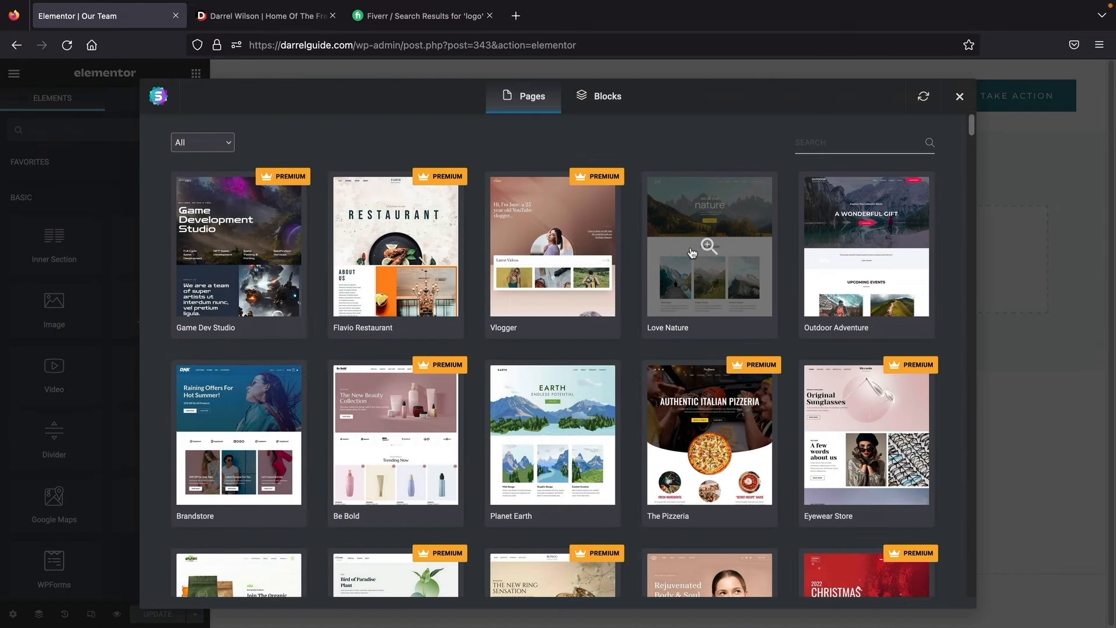
pyautogui.click(607, 103)
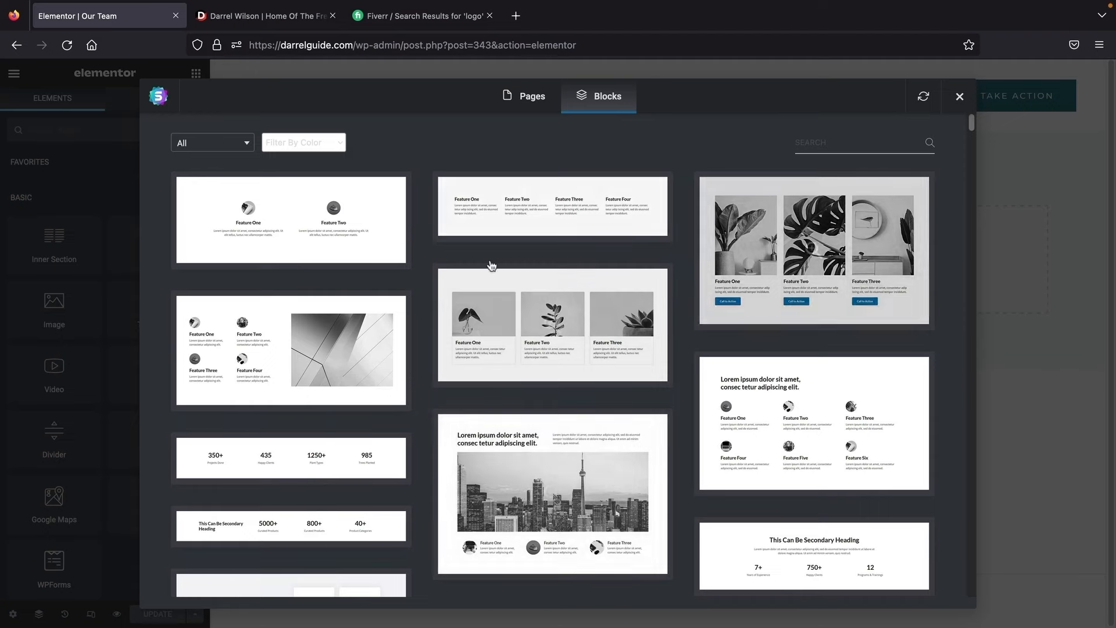
pyautogui.click(227, 147)
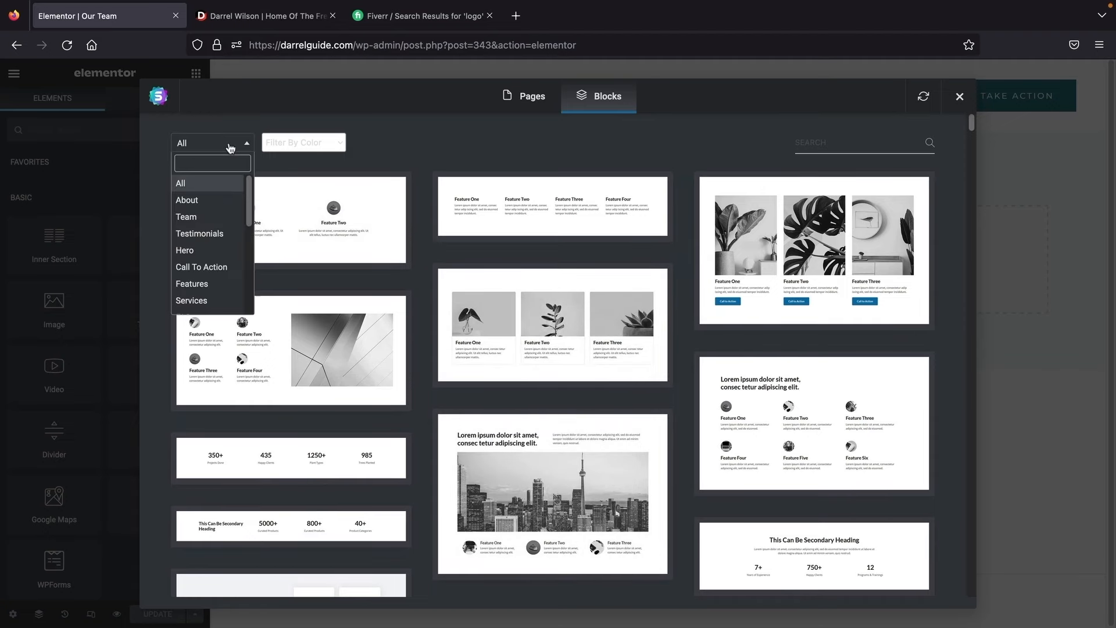
pyautogui.scroll(-3, 218, 209)
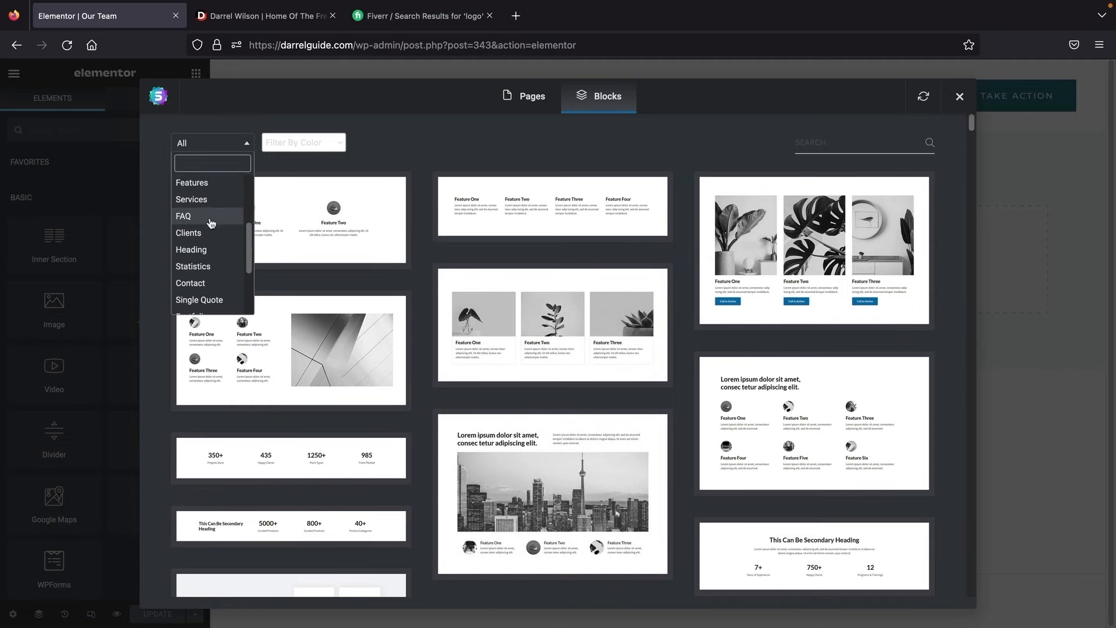
pyautogui.click(201, 233)
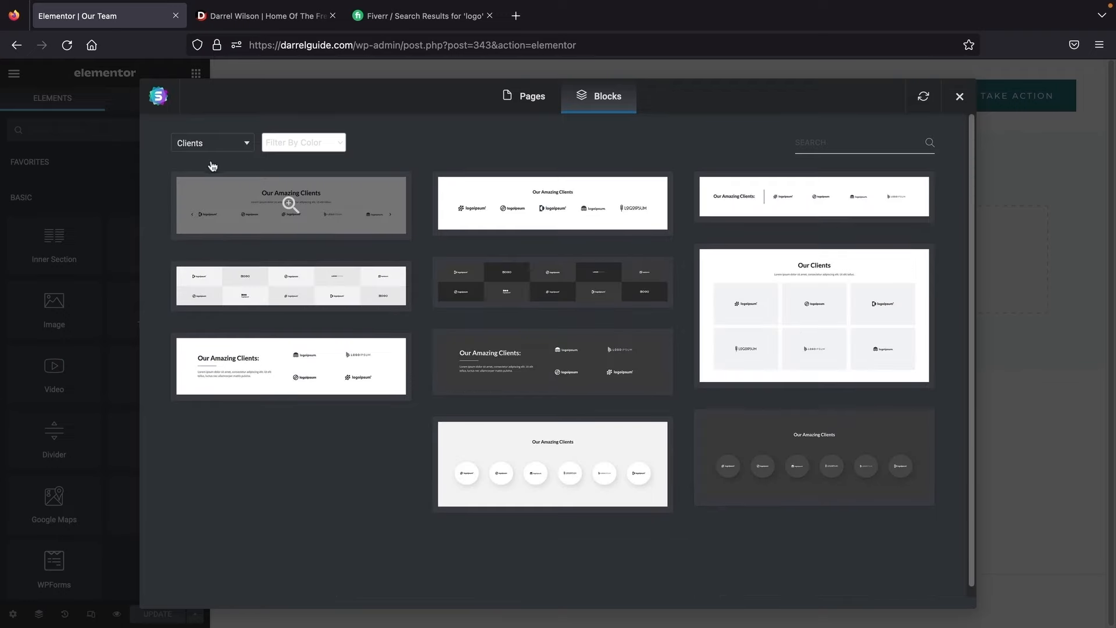
# Step: Filter blocks to Team and preview the four-member block under a Secondary Heading
pyautogui.click(222, 145)
pyautogui.scroll(-3, 215, 212)
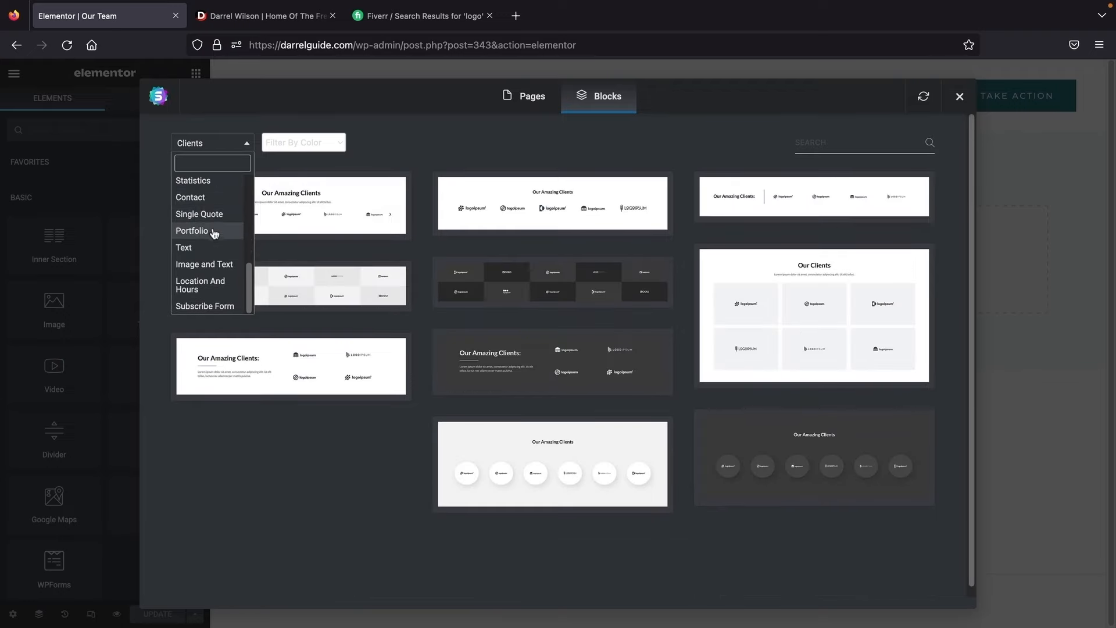
pyautogui.scroll(3, 215, 235)
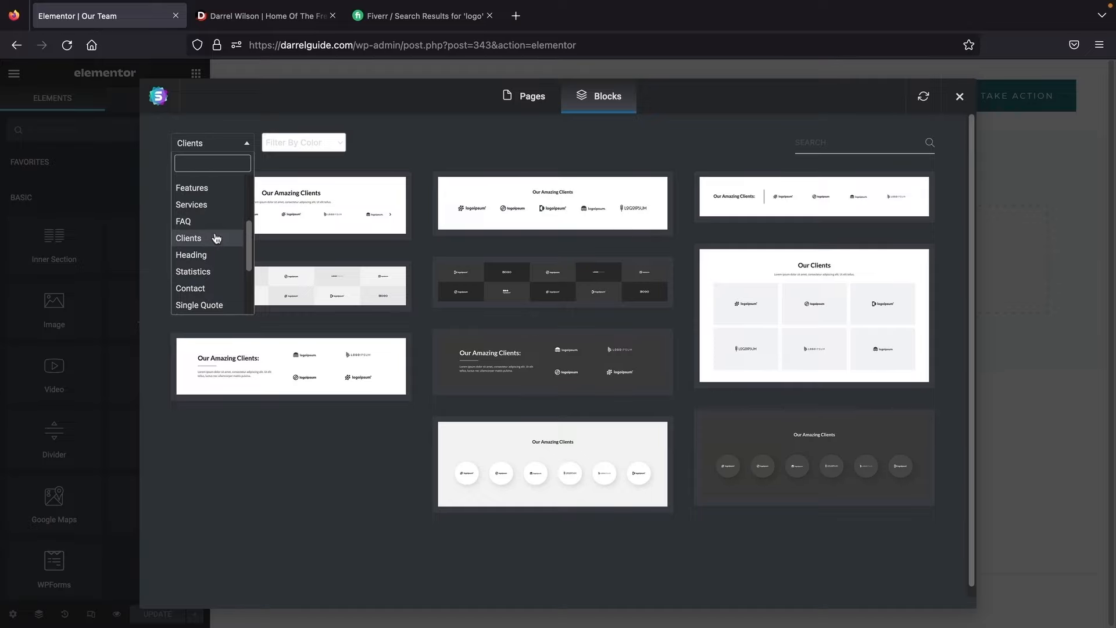
pyautogui.scroll(4, 216, 238)
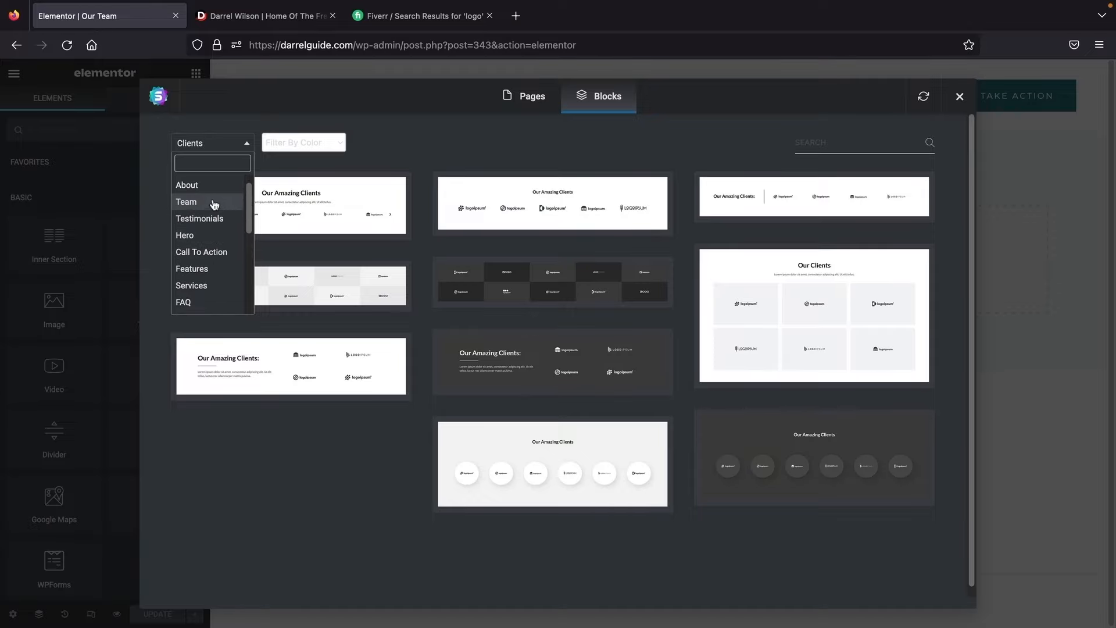
pyautogui.click(215, 203)
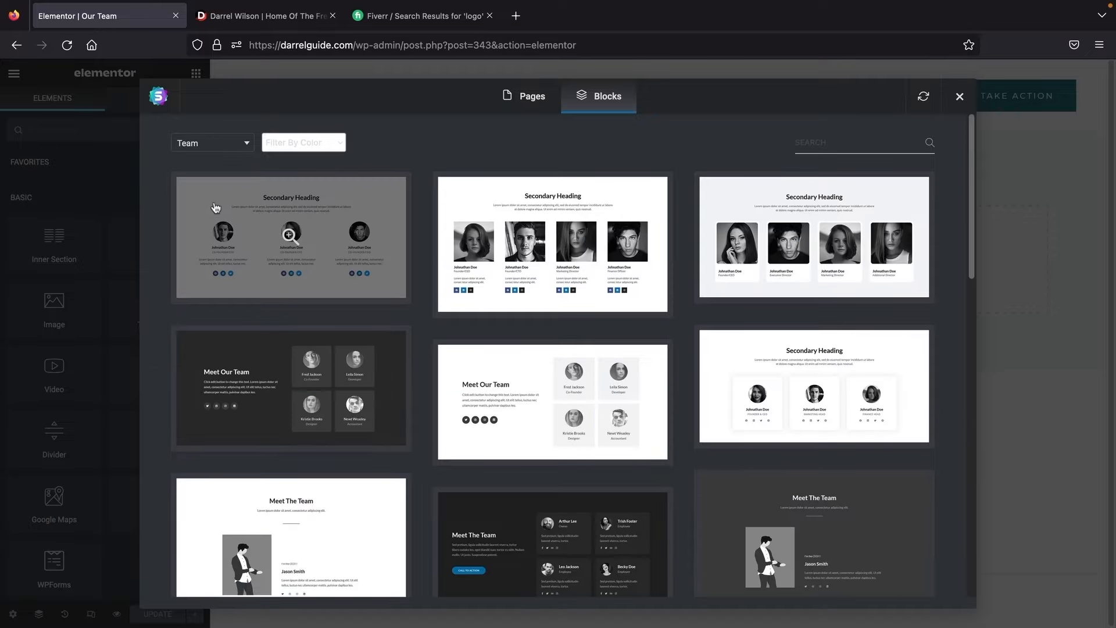
pyautogui.click(533, 272)
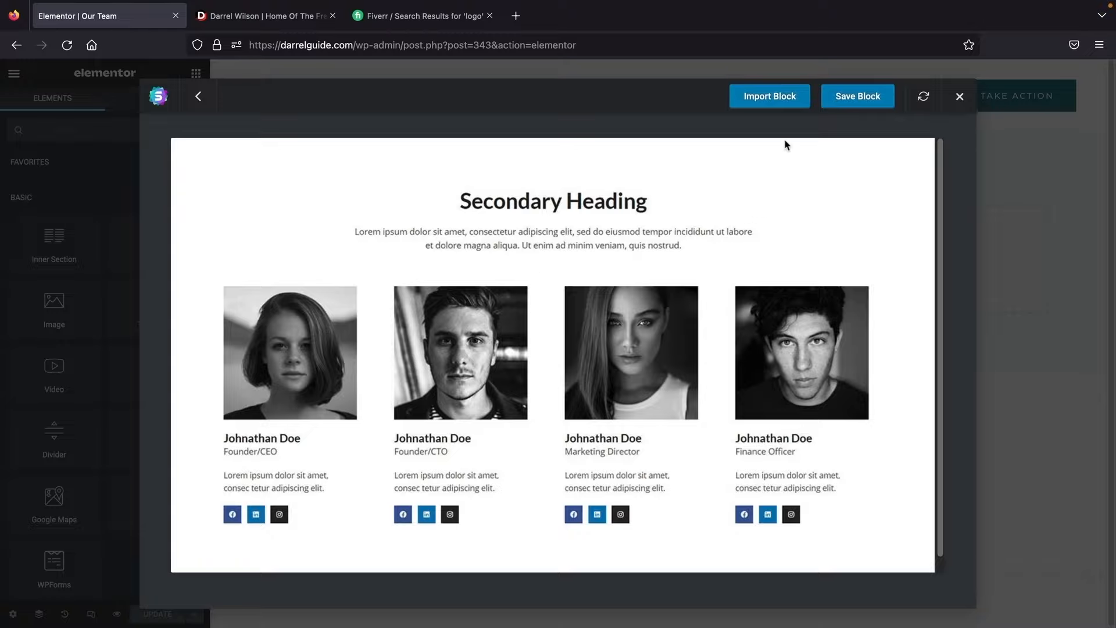
# Step: Import the four-member team block and retitle its heading 'our team'
pyautogui.click(781, 101)
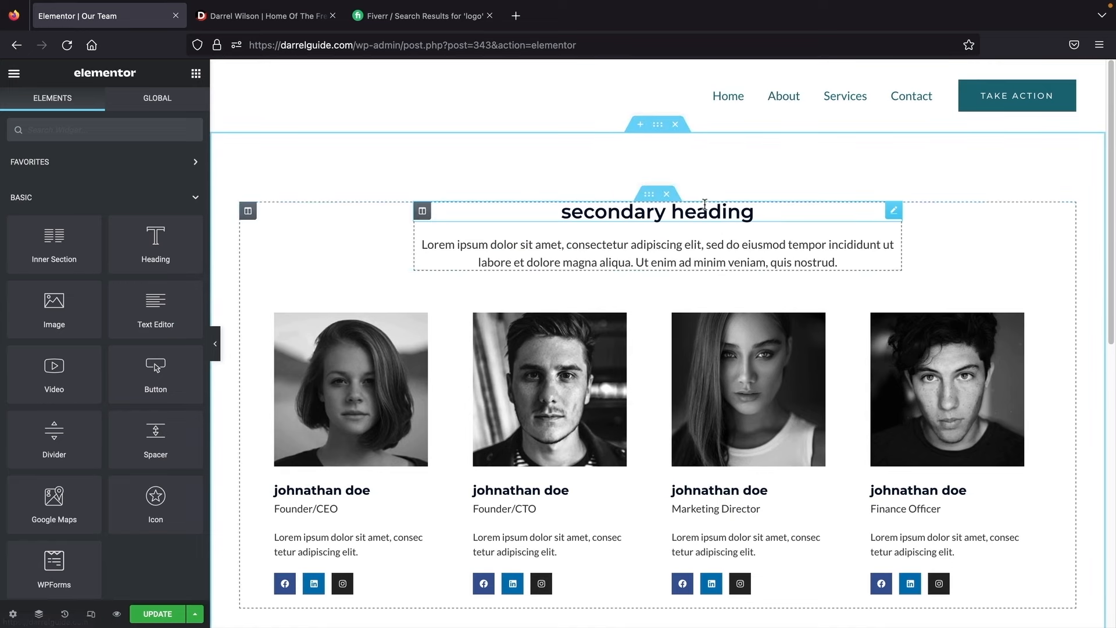
pyautogui.scroll(-1, 669, 216)
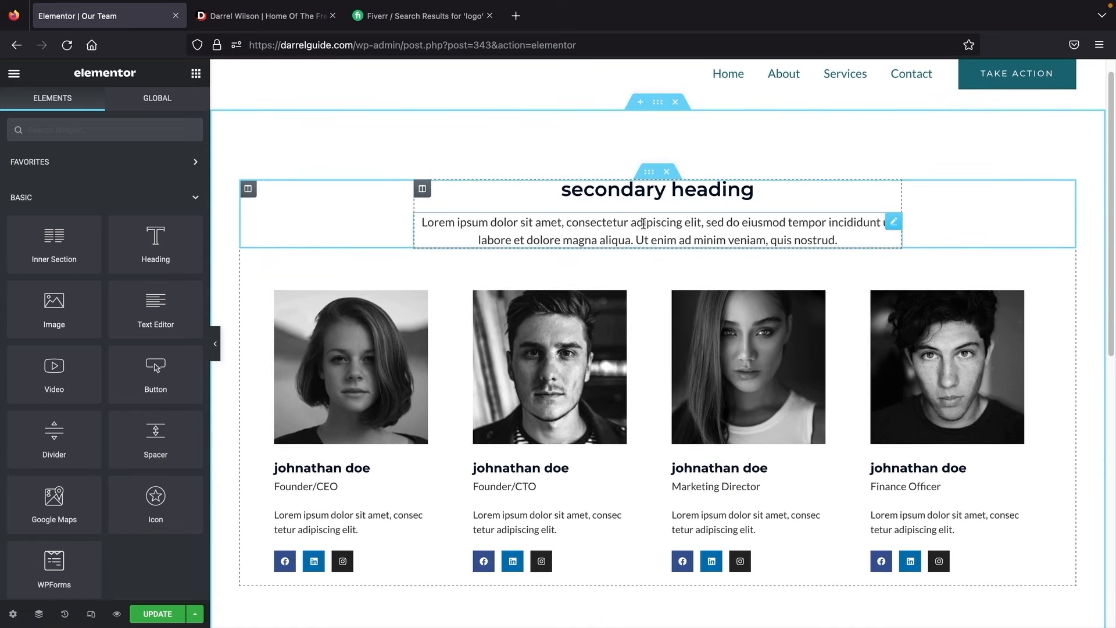
pyautogui.tripleClick(656, 193)
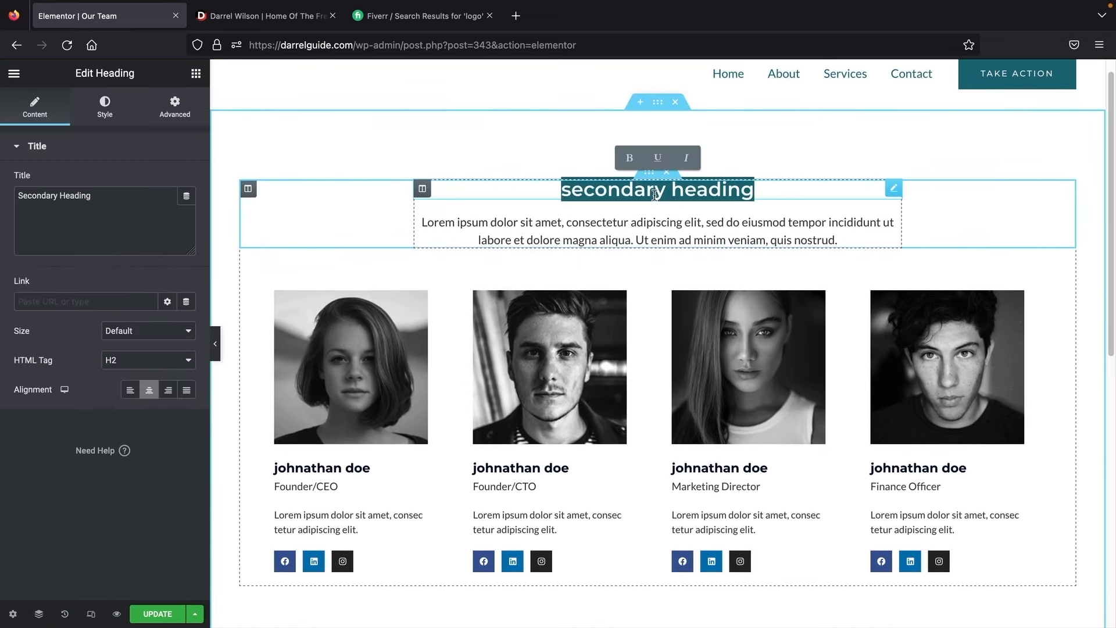
pyautogui.press('BackSpace')
pyautogui.write('out')
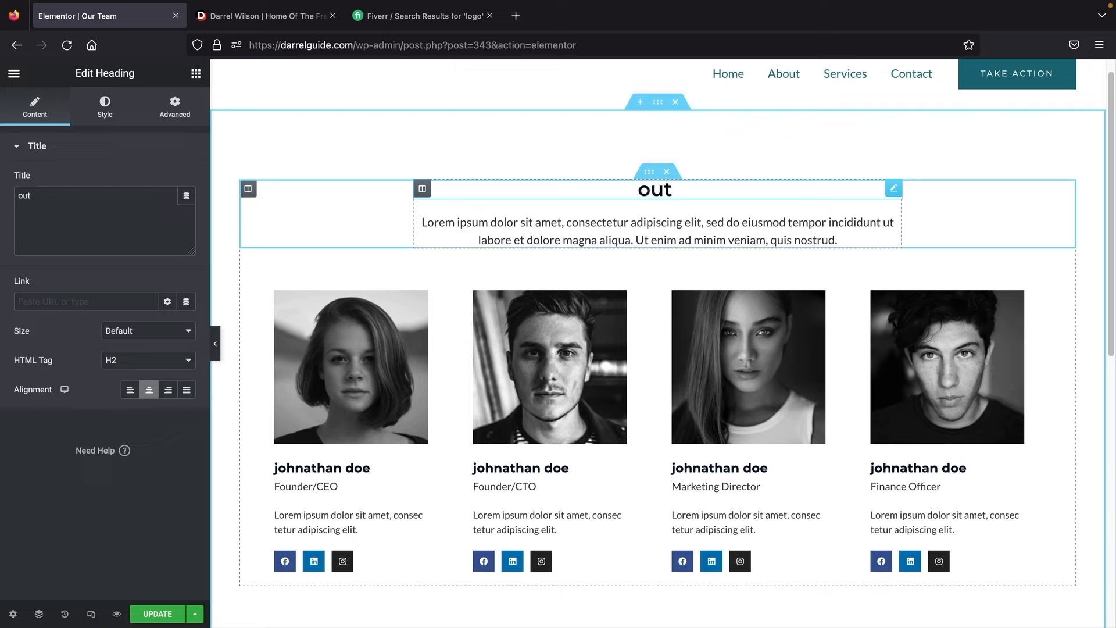
pyautogui.write('r team')
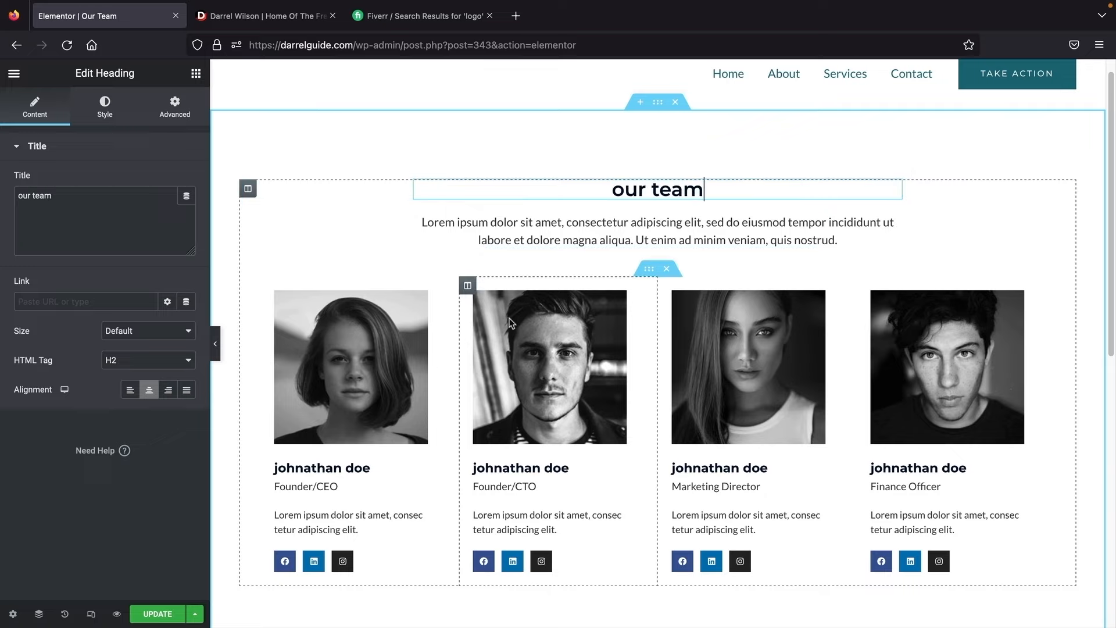
pyautogui.click(406, 362)
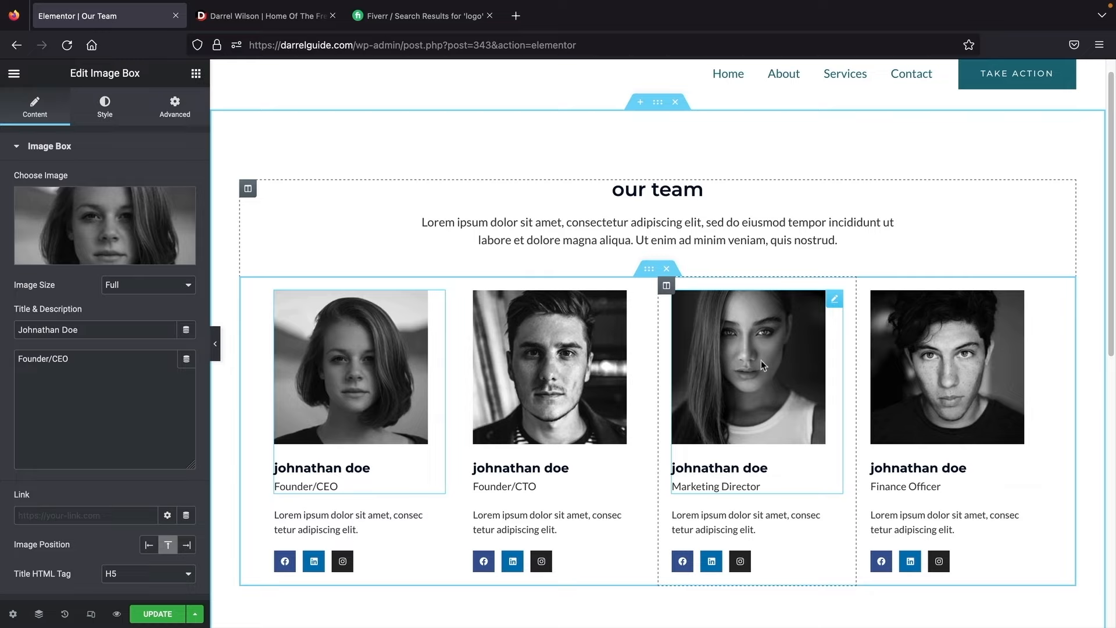
# Step: Save the page with UPDATE and exit Elementor from the main menu
pyautogui.click(158, 617)
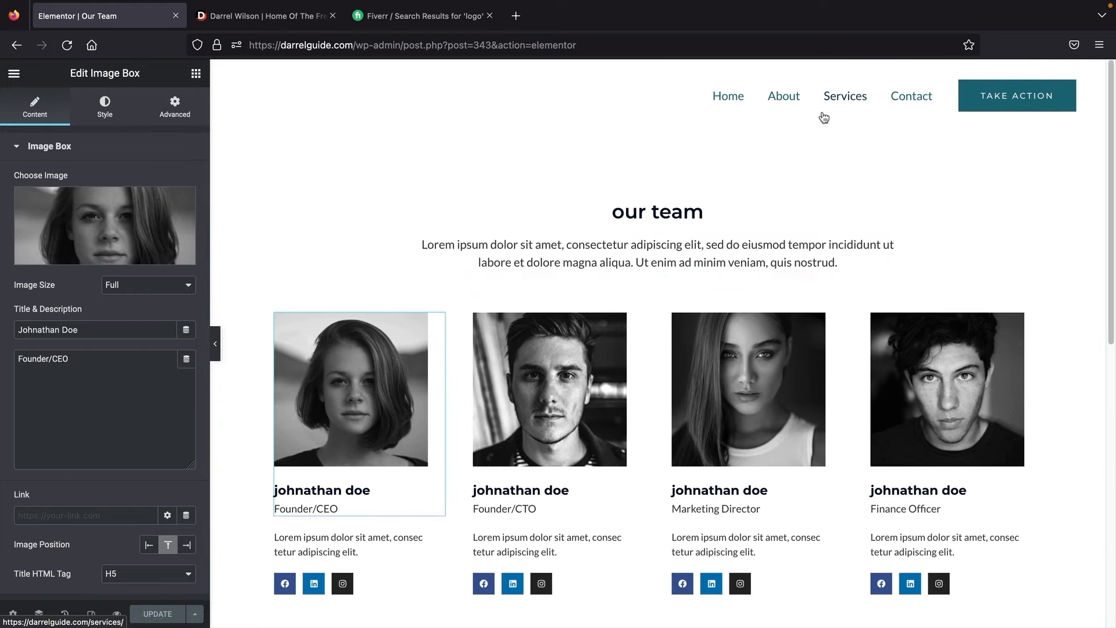
pyautogui.click(14, 75)
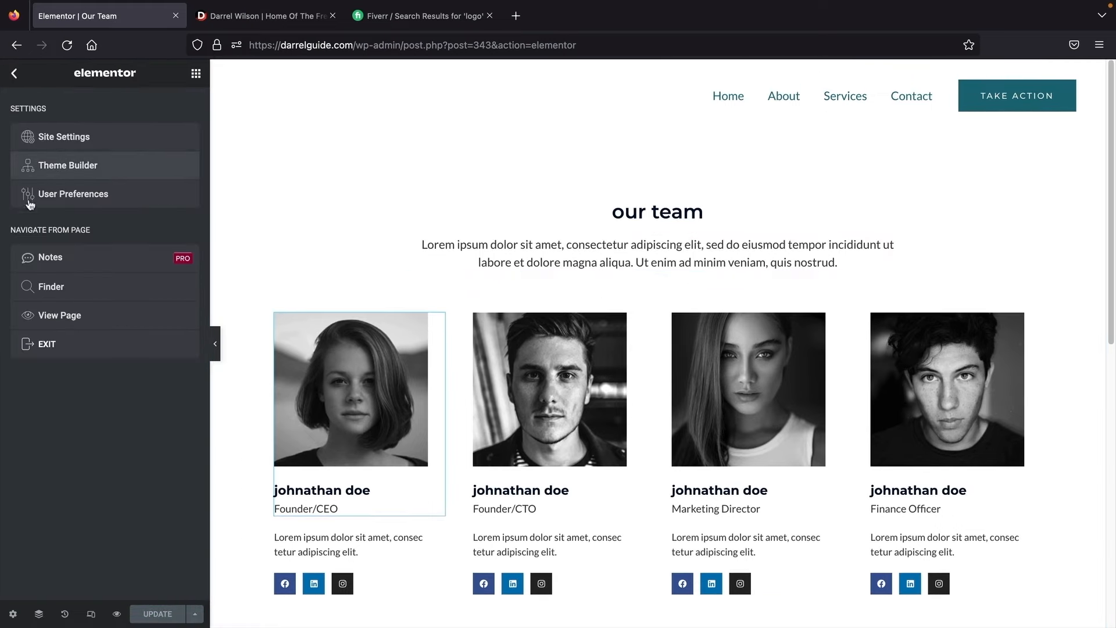
pyautogui.click(47, 345)
# Step: Return to WordPress Admin and load the Navigation (Primary Menu) under Appearance > Menus
pyautogui.click(621, 410)
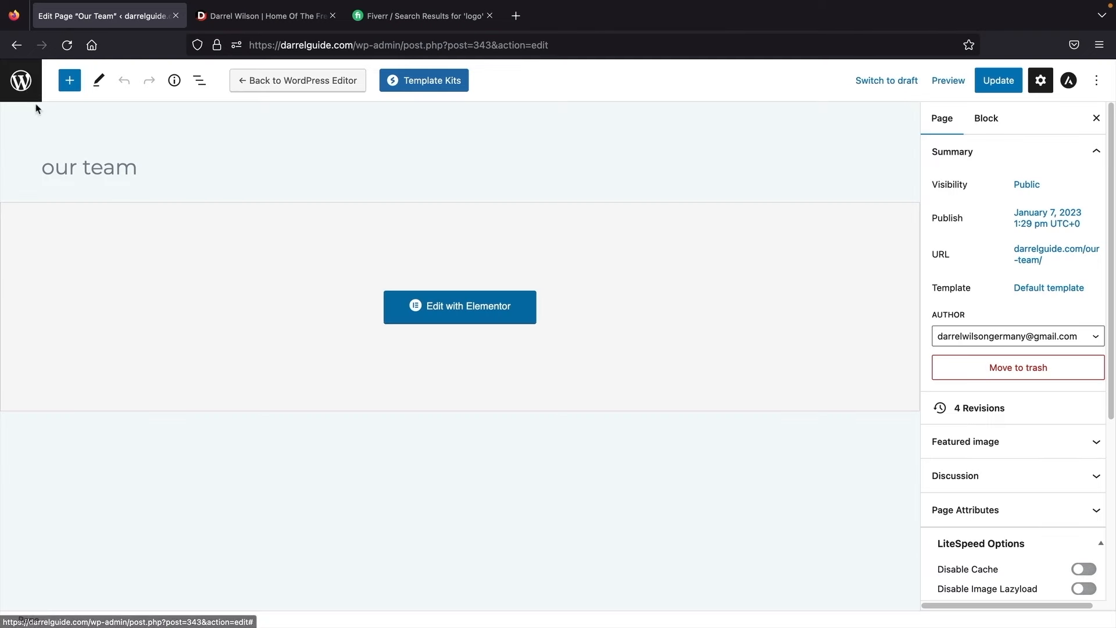
pyautogui.click(23, 84)
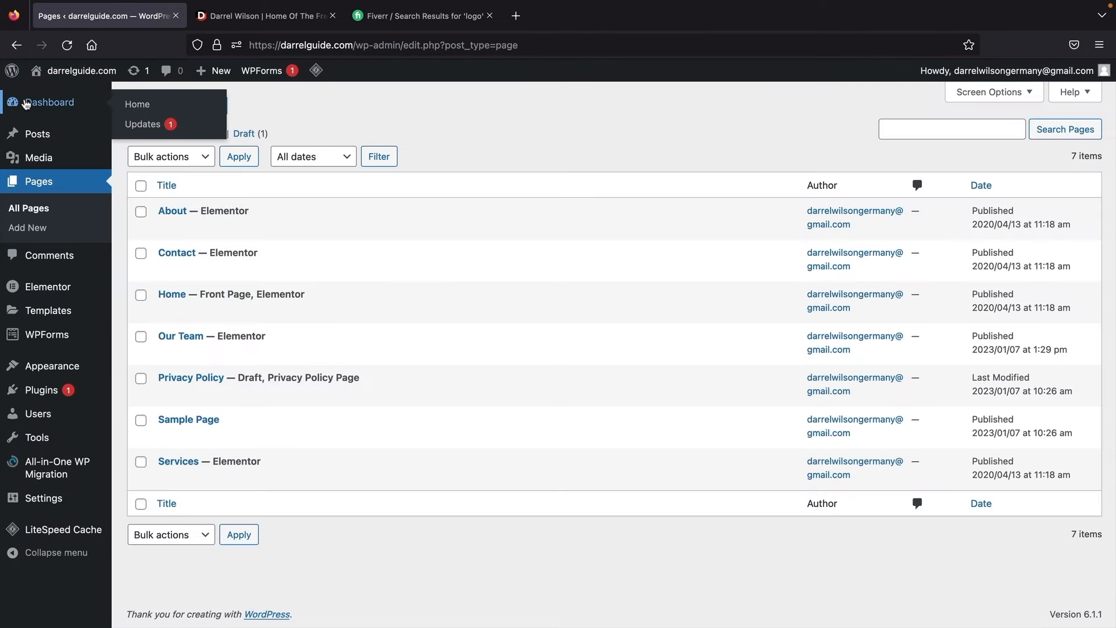
pyautogui.moveTo(48, 370)
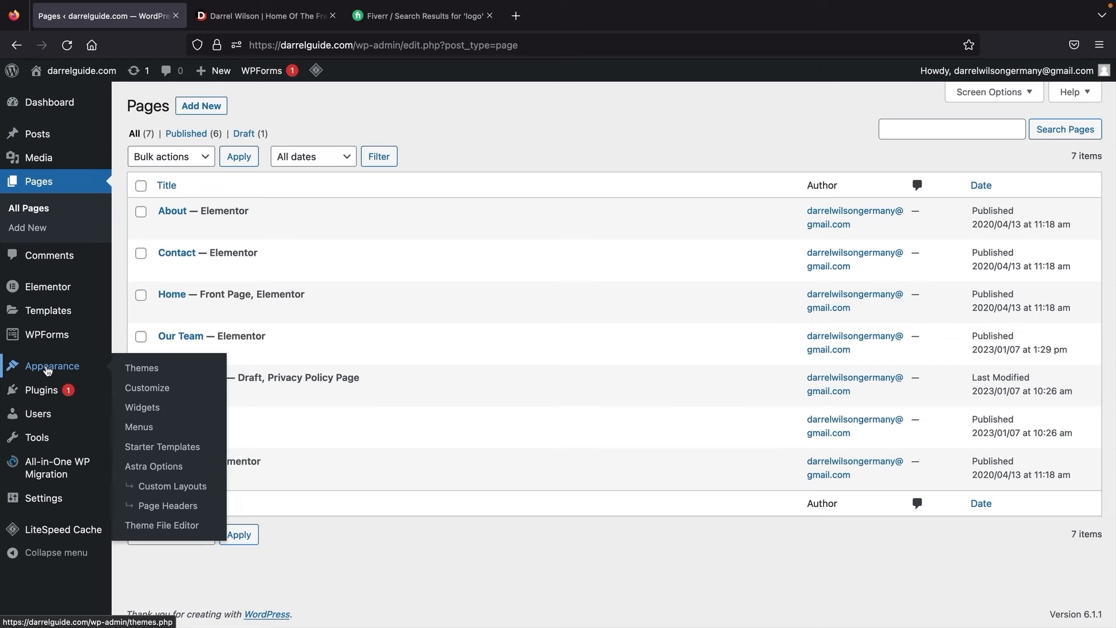
pyautogui.click(139, 428)
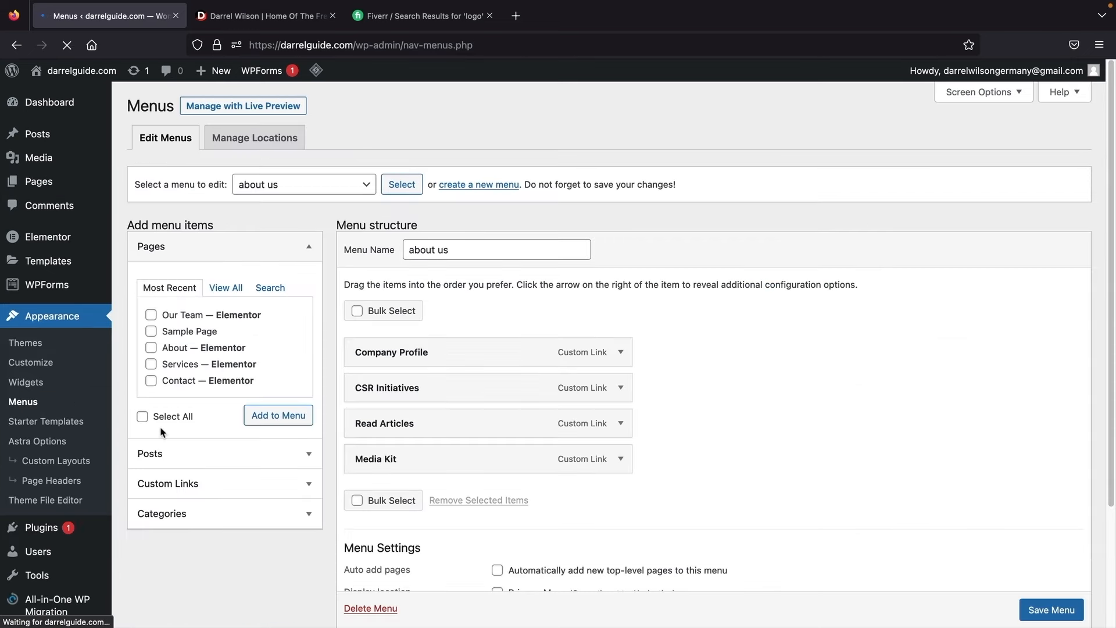
pyautogui.click(307, 194)
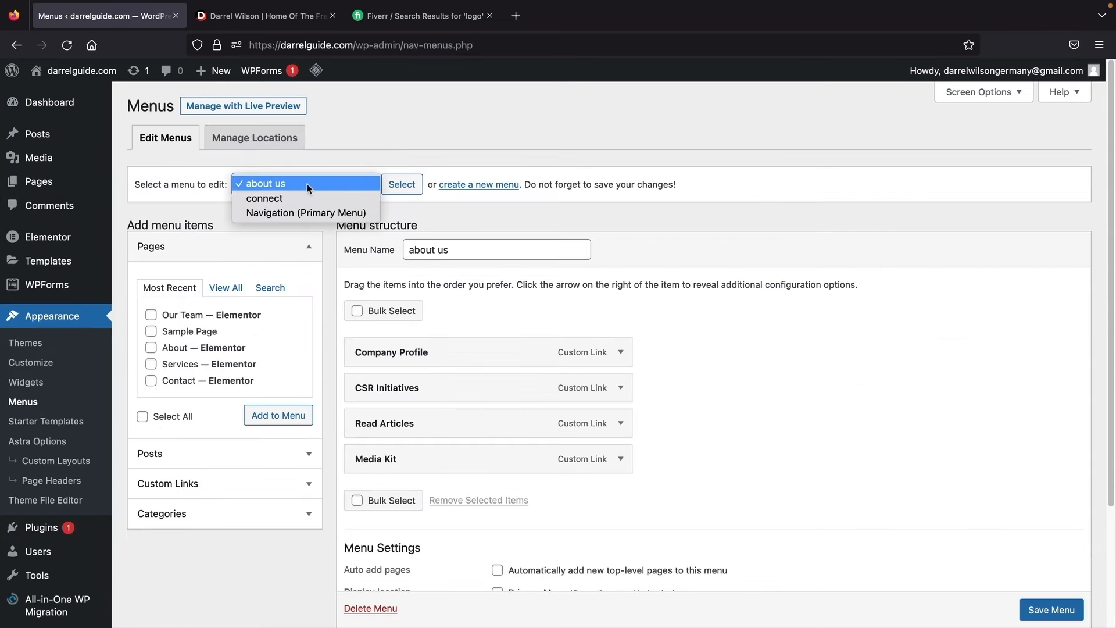
pyautogui.click(308, 213)
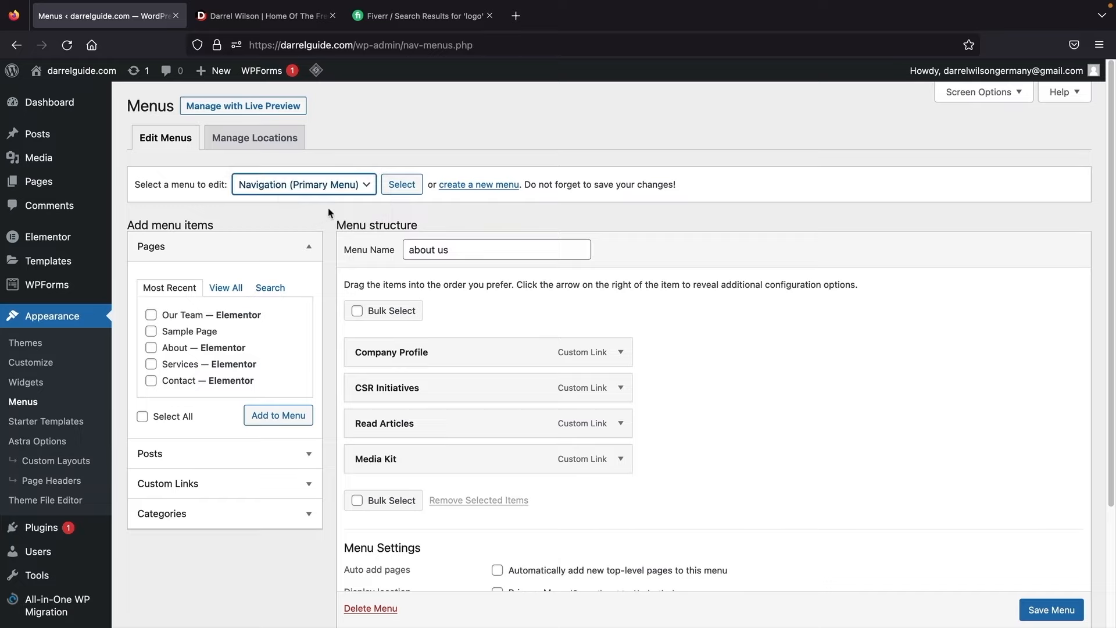
pyautogui.click(402, 184)
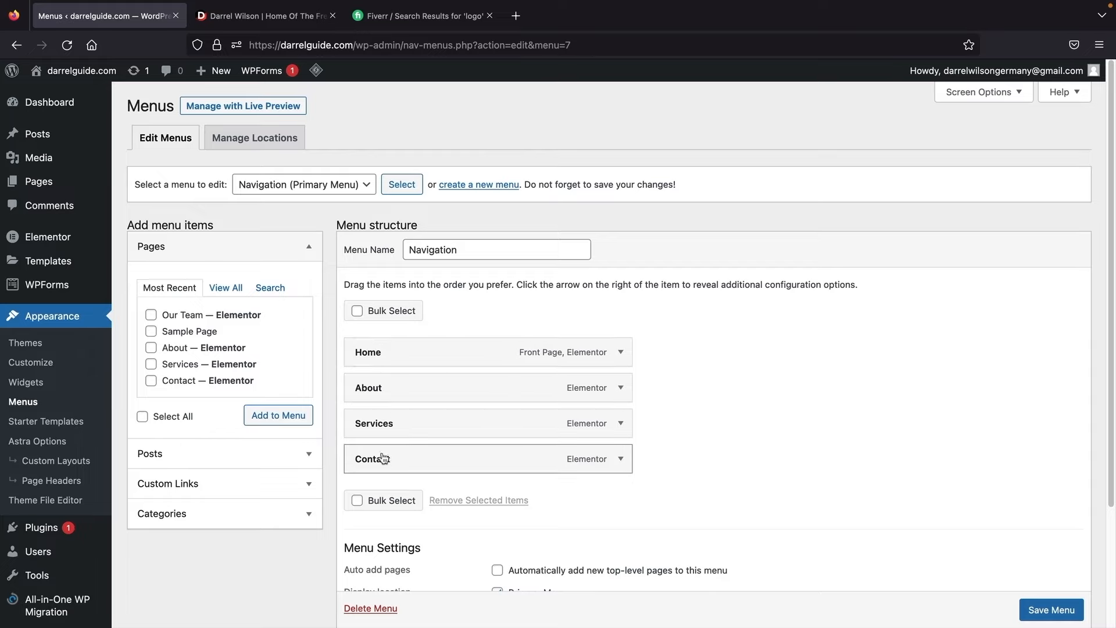
# Step: Add the Our Team page to the menu between About and Services, and save the menu
pyautogui.click(226, 288)
pyautogui.click(152, 365)
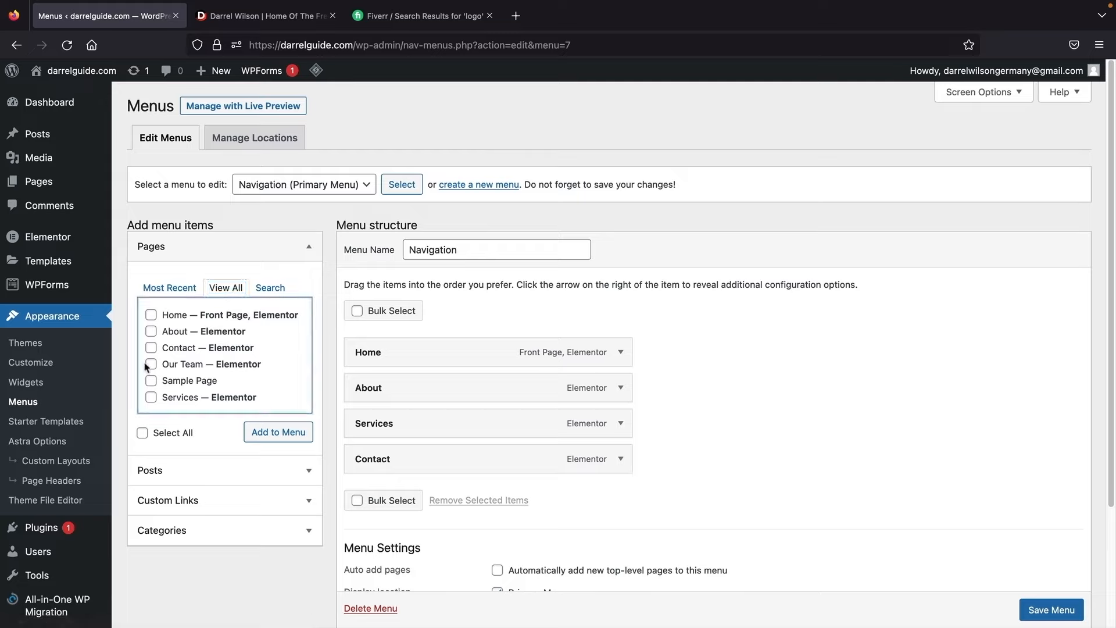
pyautogui.click(262, 431)
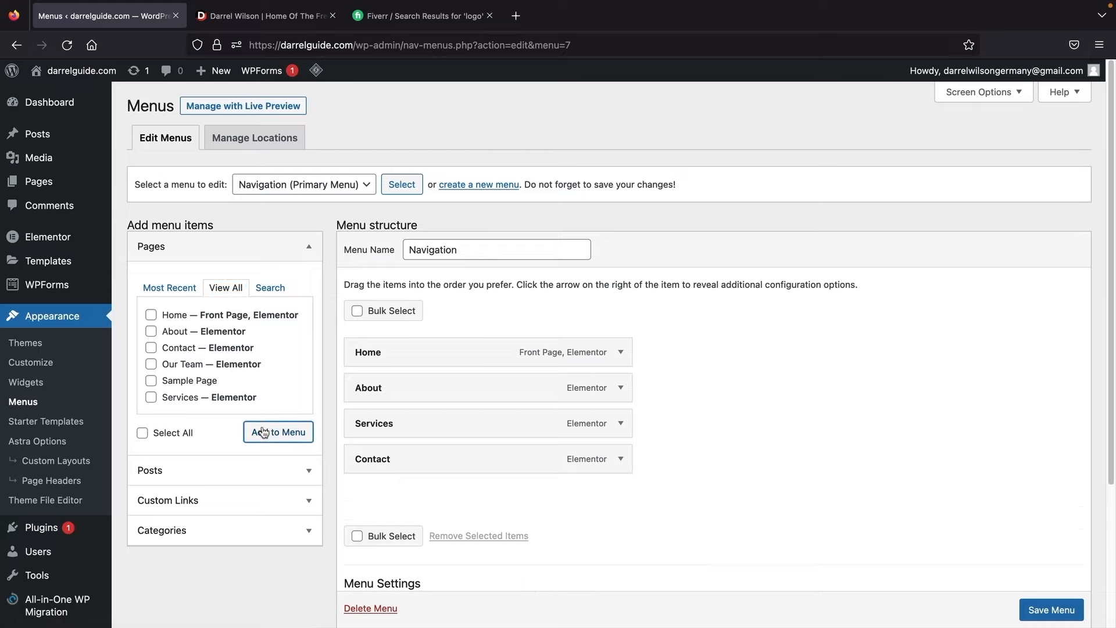
pyautogui.moveTo(385, 498); pyautogui.dragTo(383, 429)
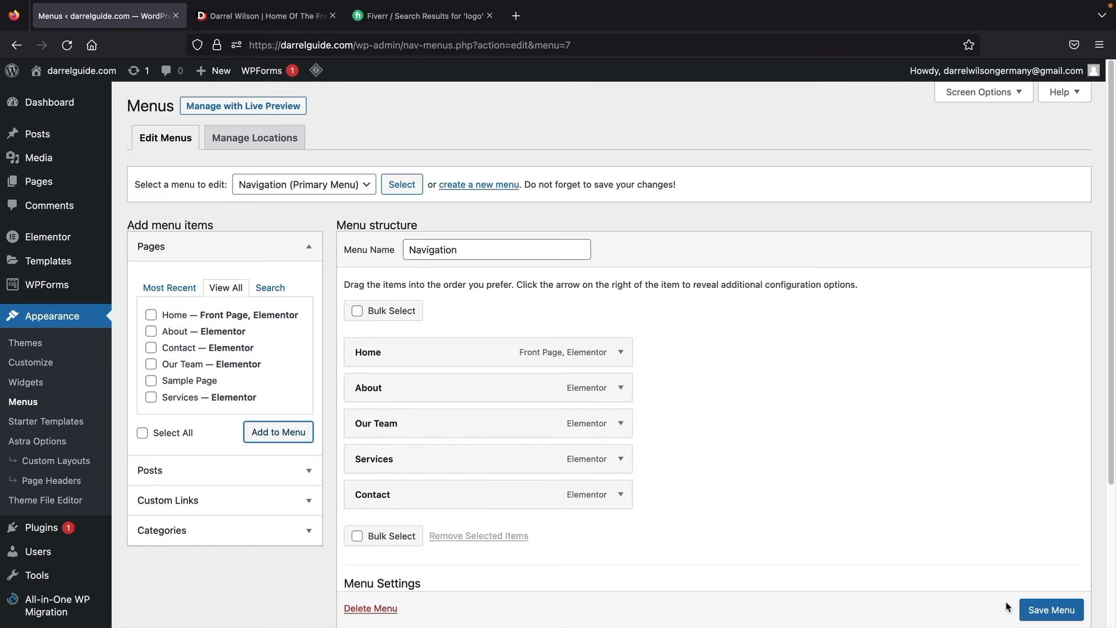
pyautogui.scroll(-2, 1040, 610)
pyautogui.click(1043, 610)
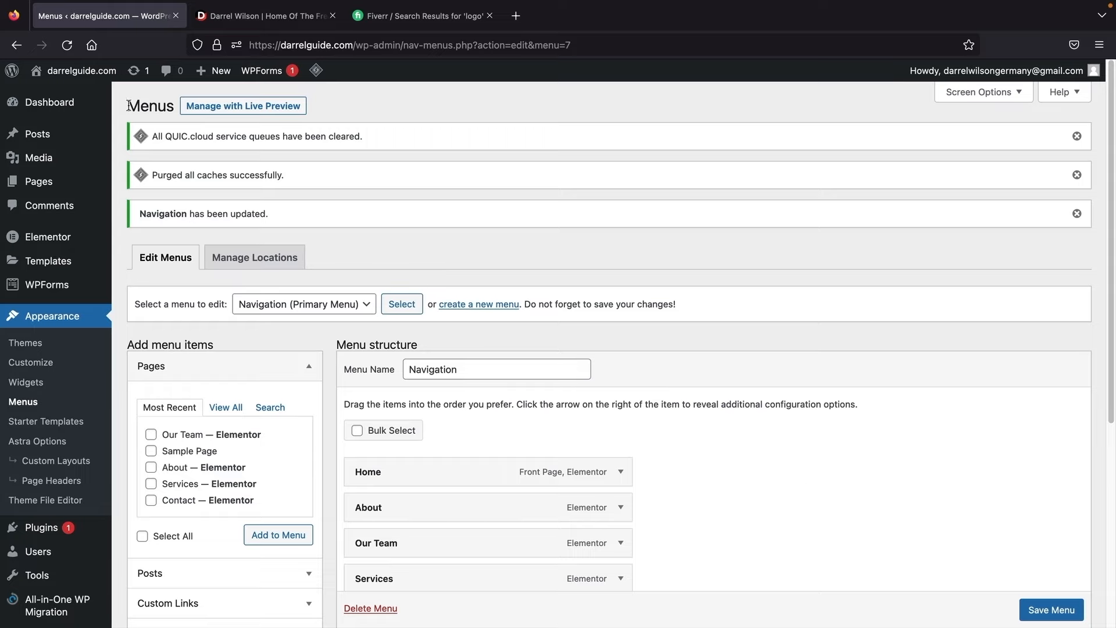
pyautogui.moveTo(86, 95)
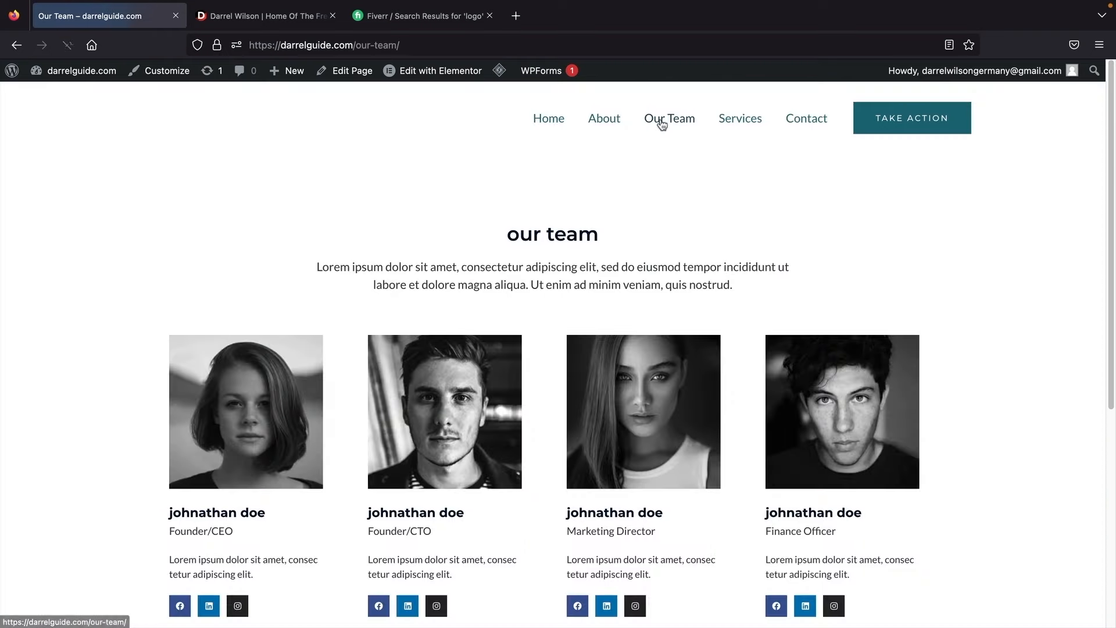
# Step: Scroll through the live Our Team page to check the 'our team' heading and four members
pyautogui.scroll(-2, 451, 288)
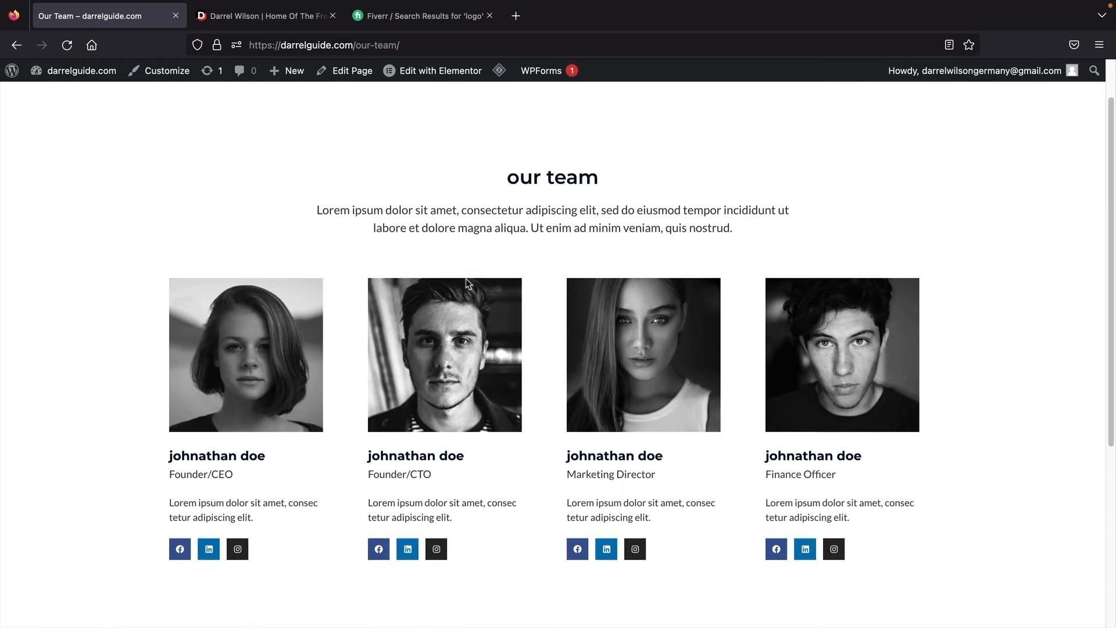
pyautogui.scroll(-2, 465, 278)
pyautogui.scroll(1, 466, 278)
pyautogui.scroll(2, 465, 283)
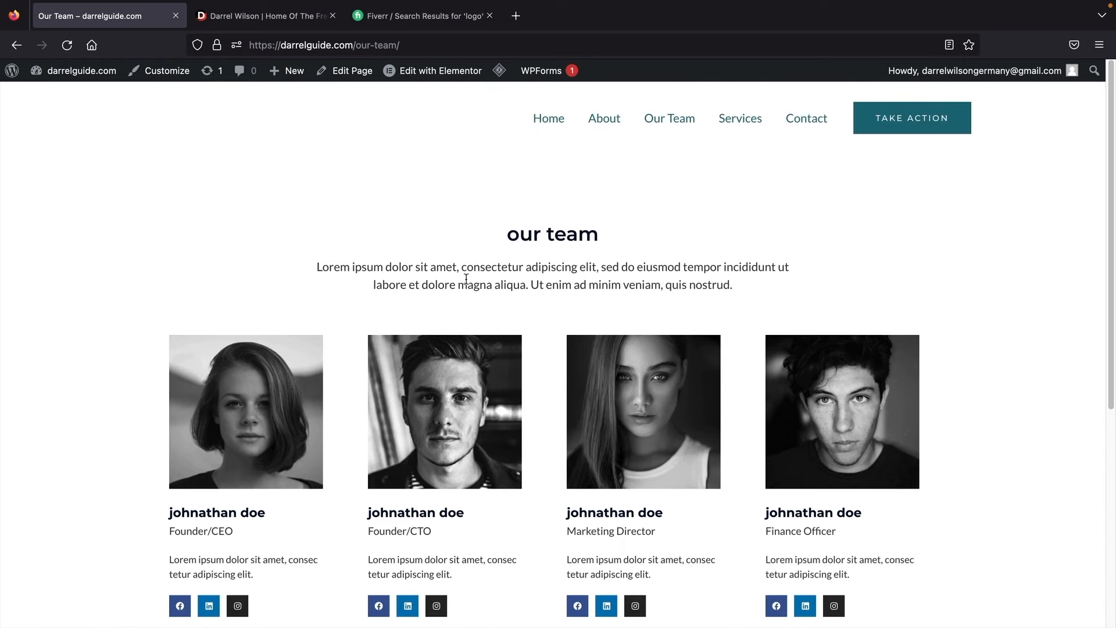
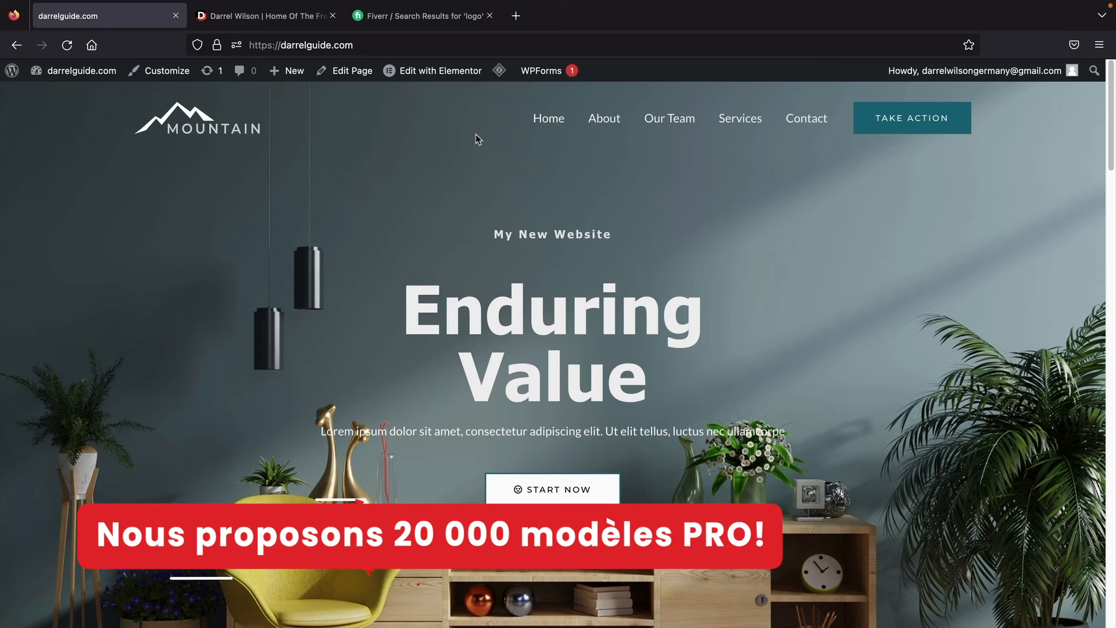
# Step: Switch to the 'Darrel Wilson | Home Of The Free' tab showing darrelwilson.com
pyautogui.click(293, 18)
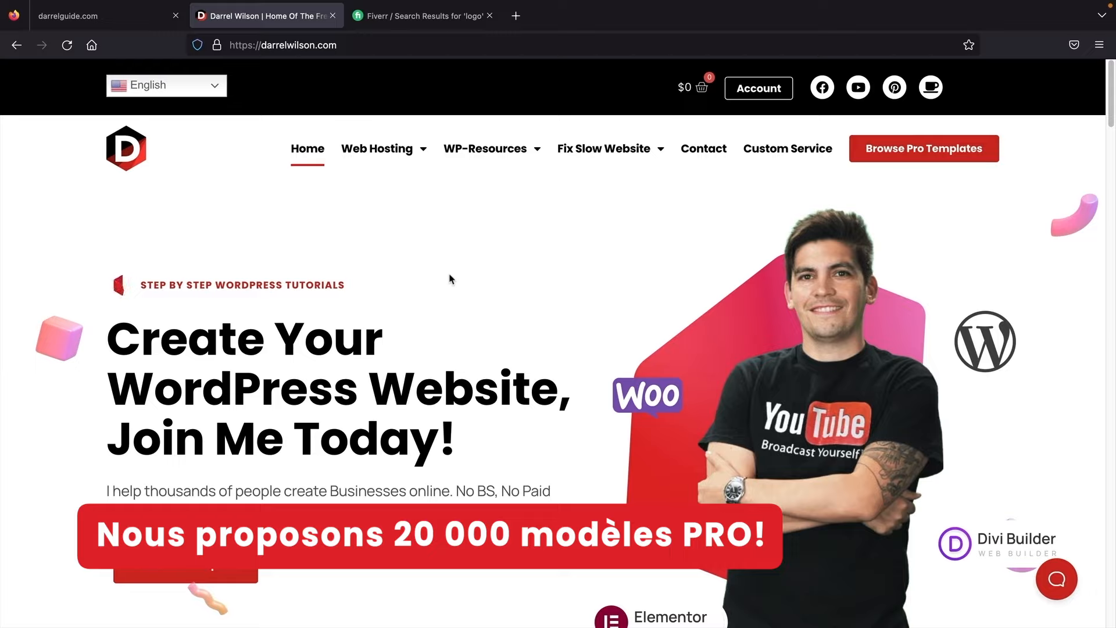
# Step: Open the Elementor Pro Templates catalogue and scroll the grid down to the Lusacca kit
pyautogui.click(904, 160)
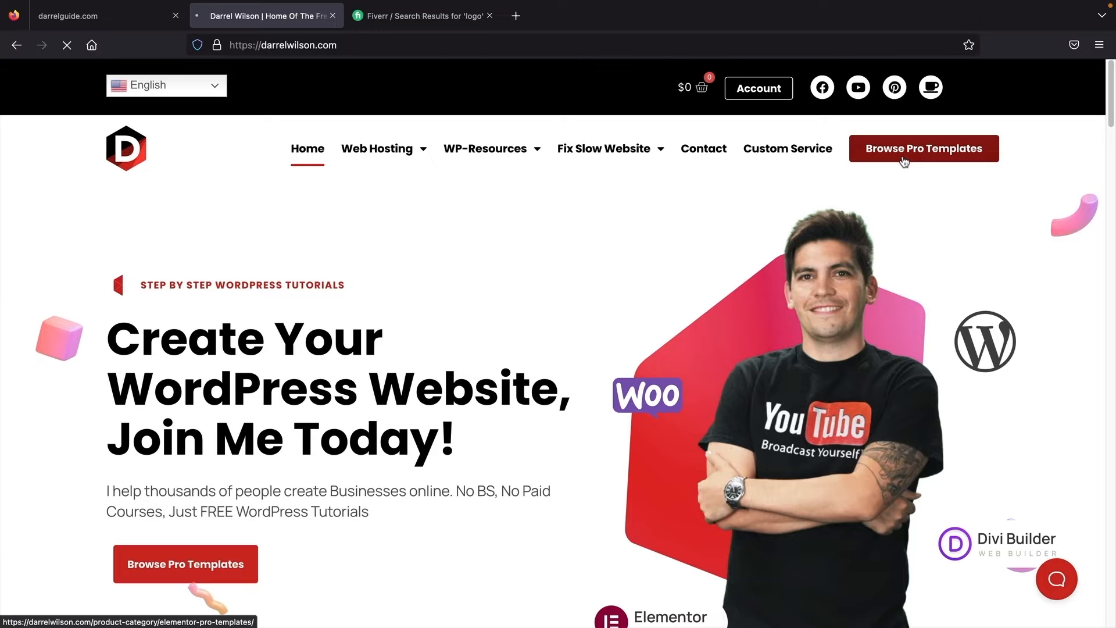
pyautogui.scroll(-3, 399, 289)
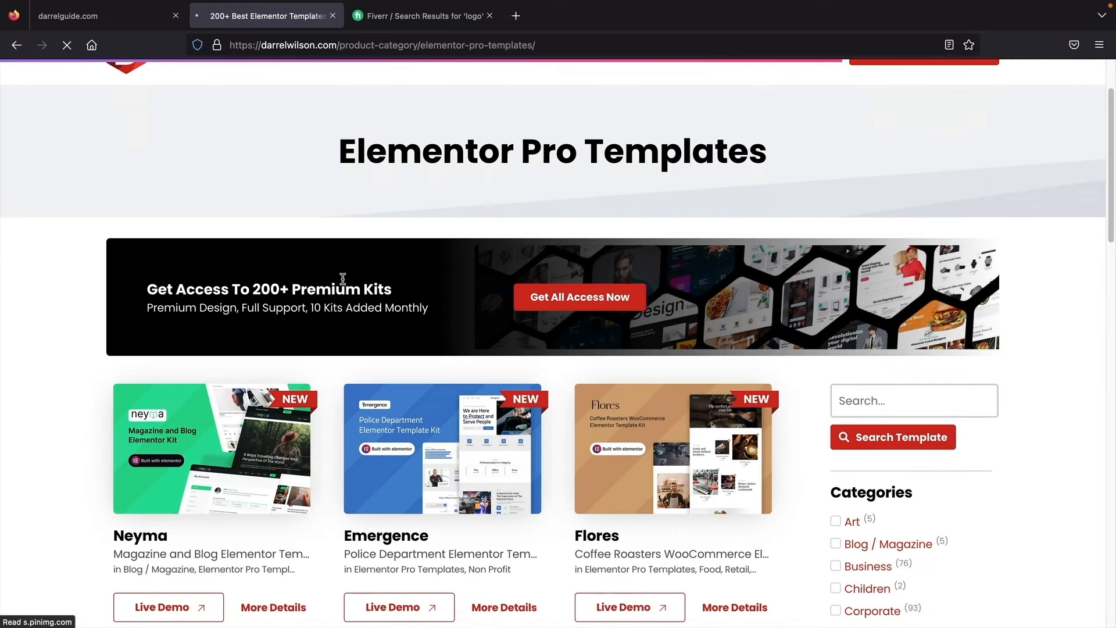
pyautogui.scroll(-3, 340, 281)
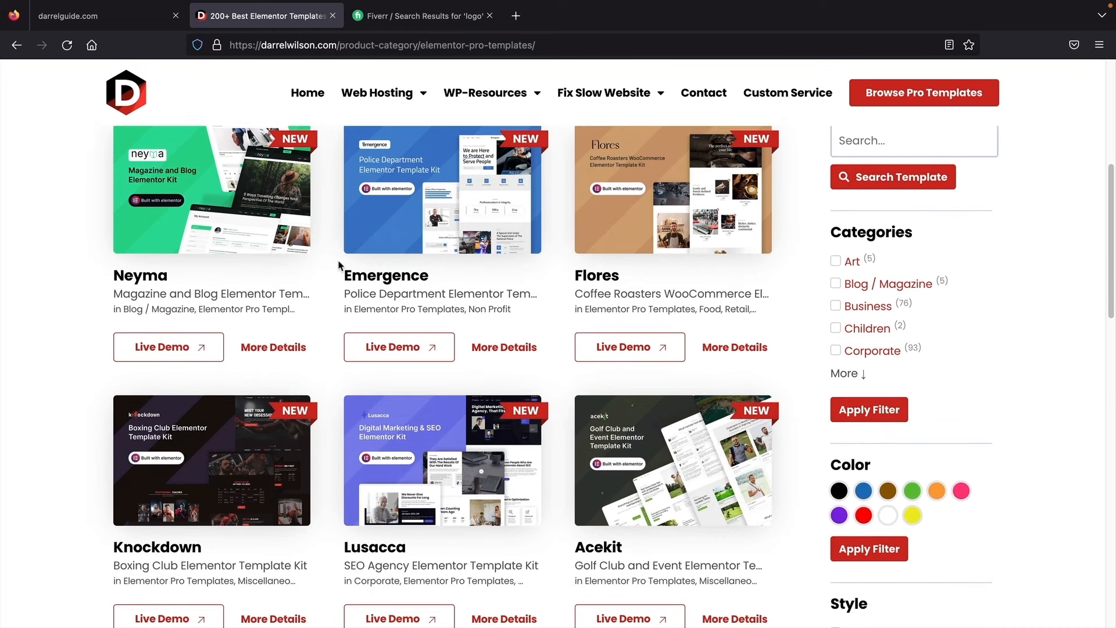
pyautogui.scroll(-3, 341, 266)
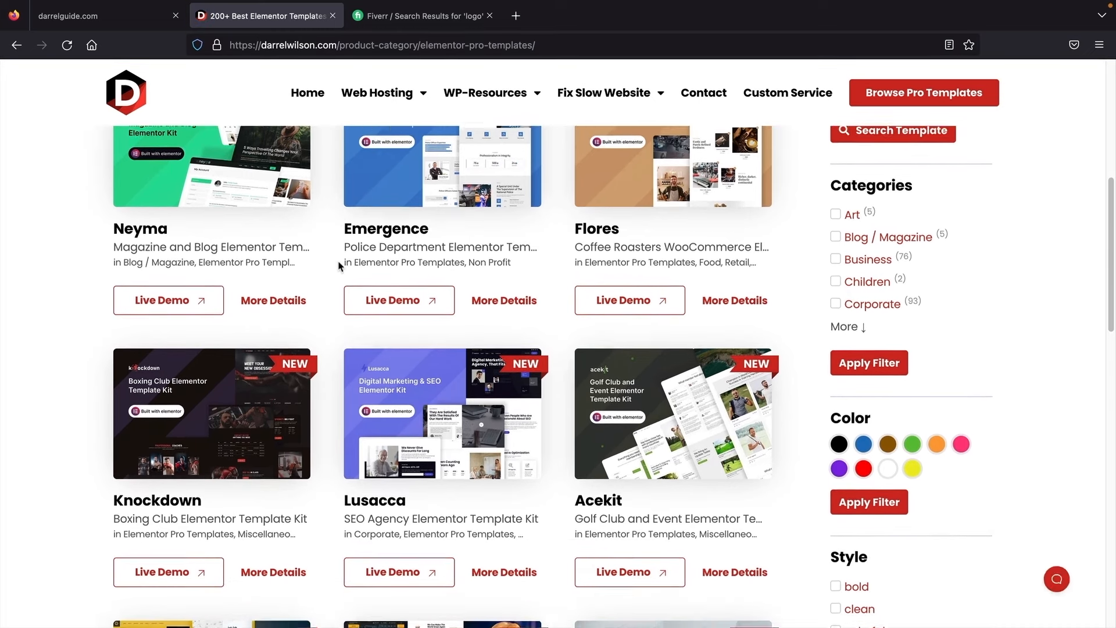
pyautogui.scroll(-2, 340, 265)
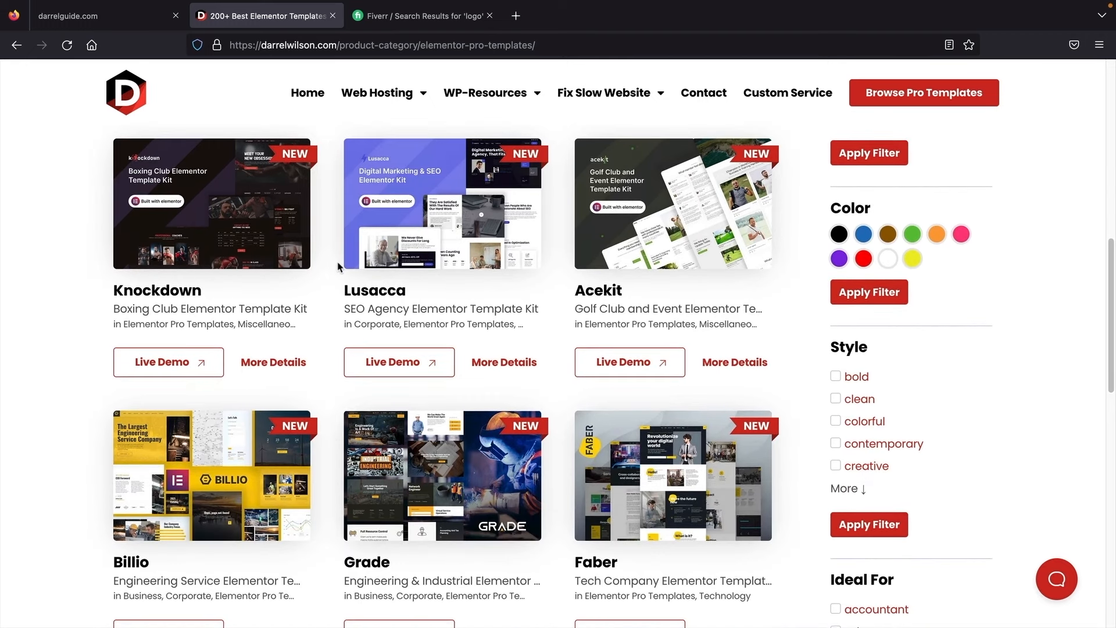
pyautogui.scroll(-5, 338, 266)
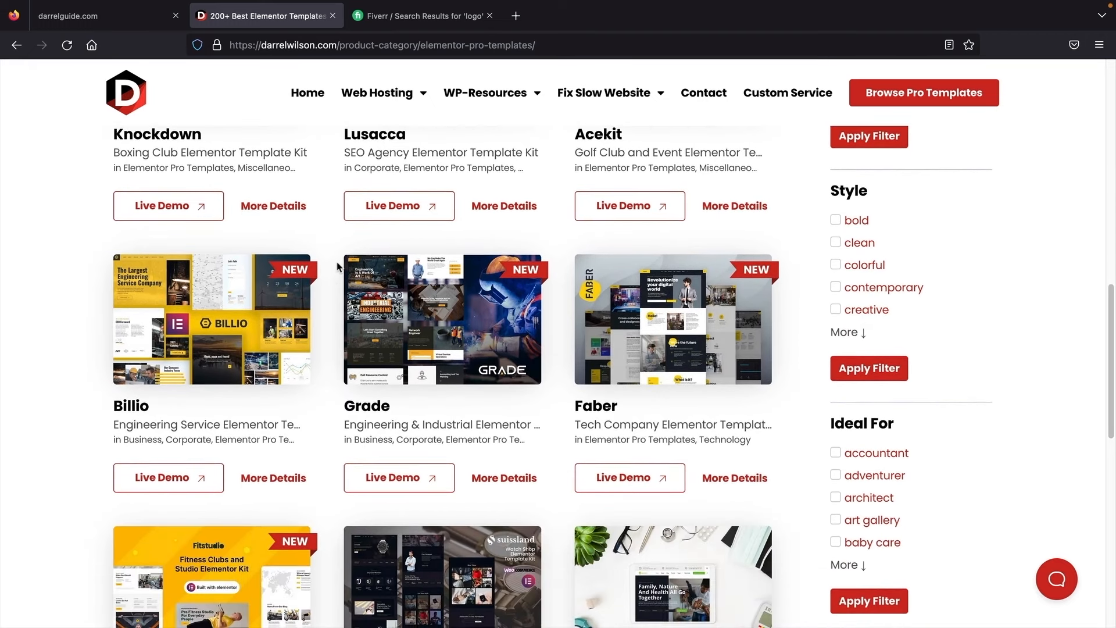
pyautogui.scroll(-1, 338, 266)
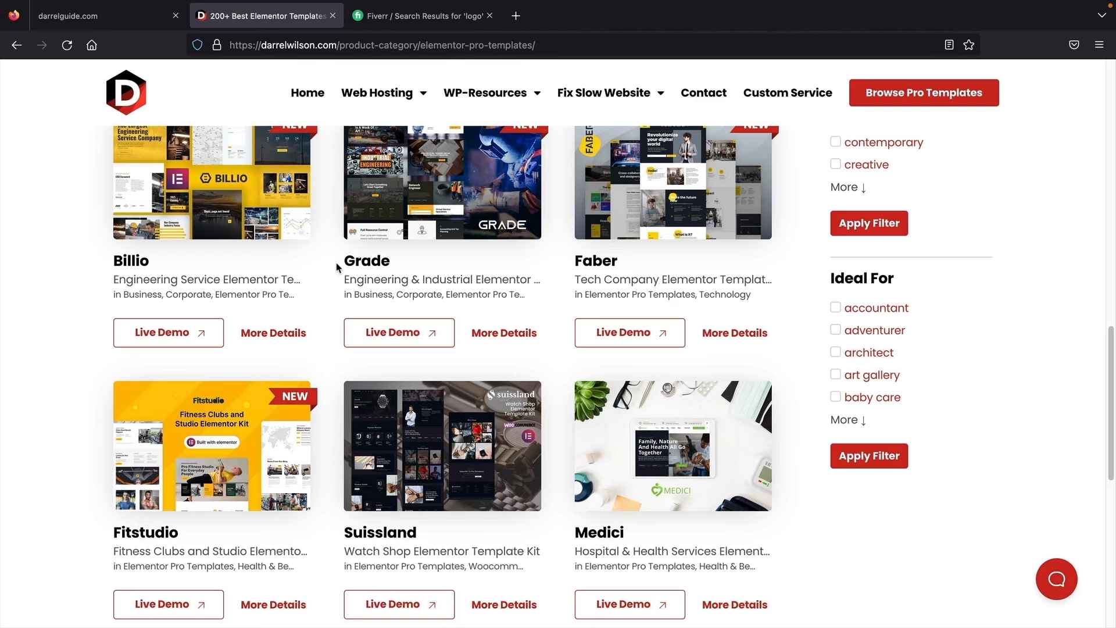
pyautogui.scroll(5, 338, 267)
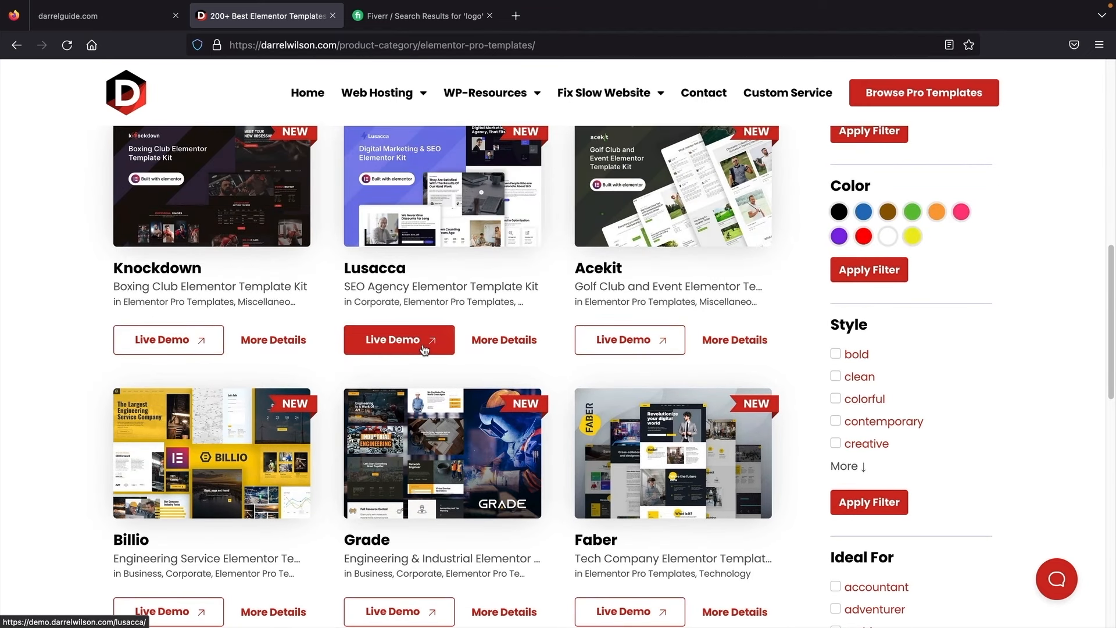
# Step: Open the Lusacca template's live demo and dismiss its newsletter popup
pyautogui.click(423, 344)
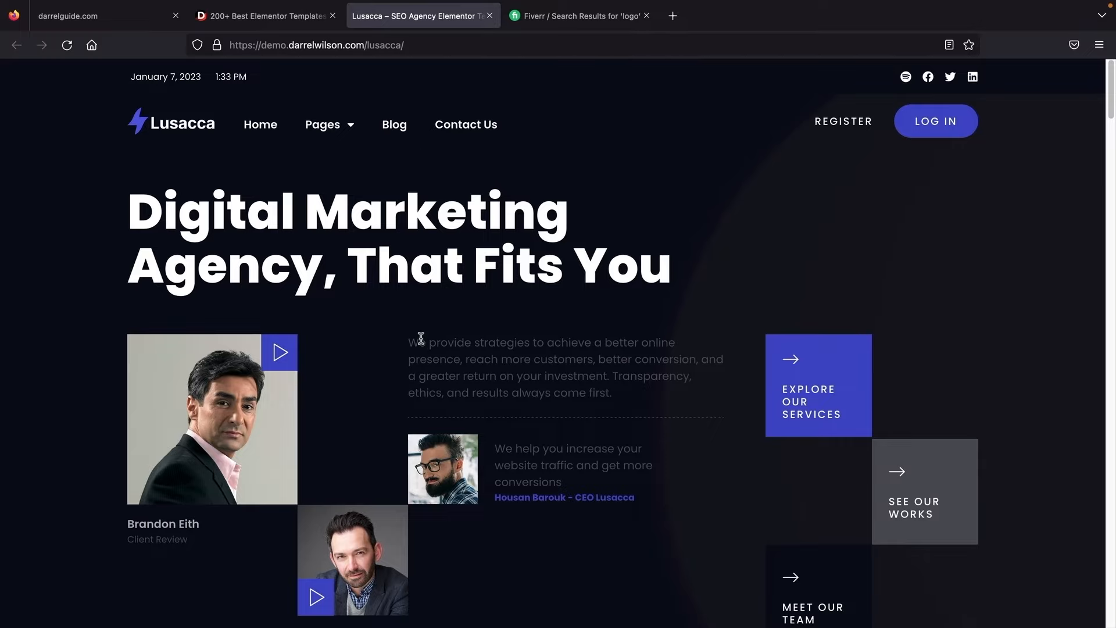
pyautogui.scroll(-10, 419, 336)
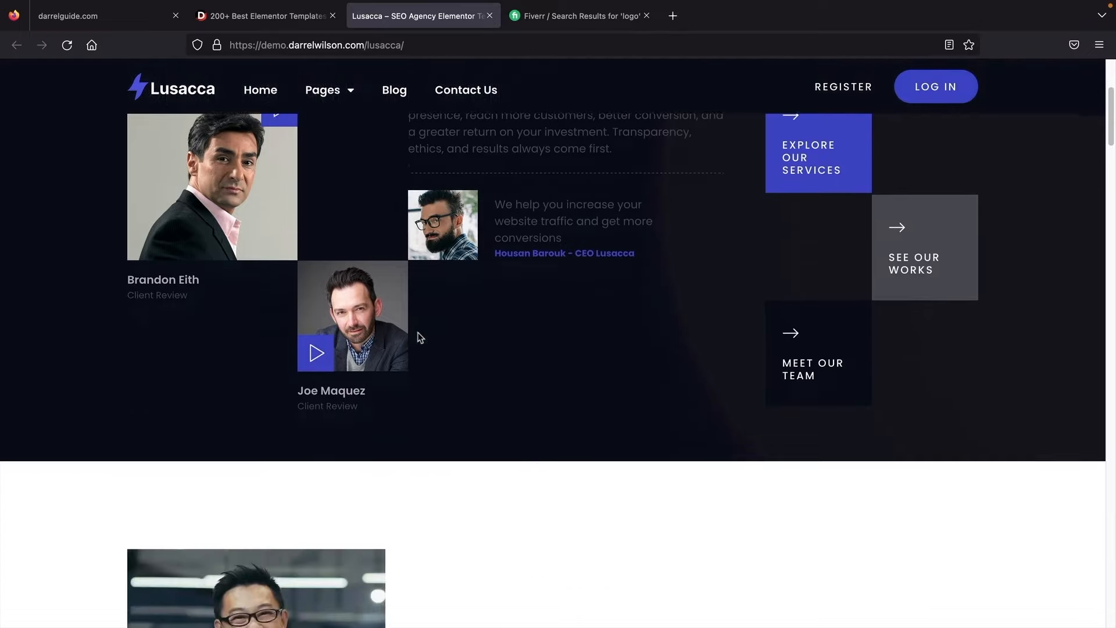
pyautogui.scroll(-2, 419, 337)
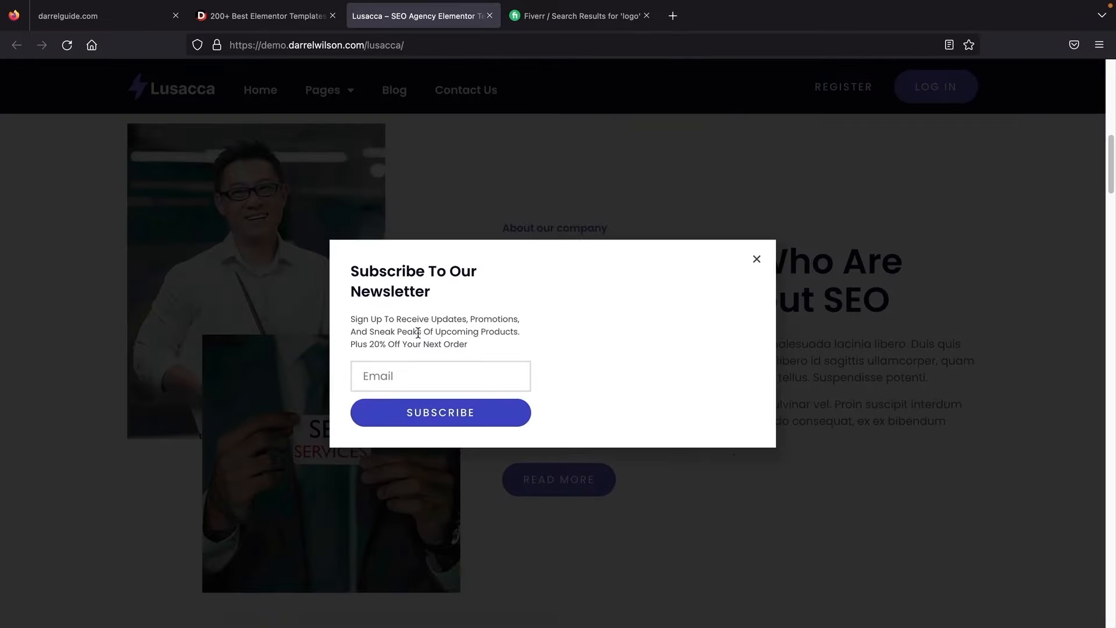
pyautogui.click(755, 258)
# Step: Scroll the Lusacca SEO agency demo down to the free-proposal form and footer
pyautogui.scroll(-1, 642, 308)
pyautogui.scroll(-8, 642, 309)
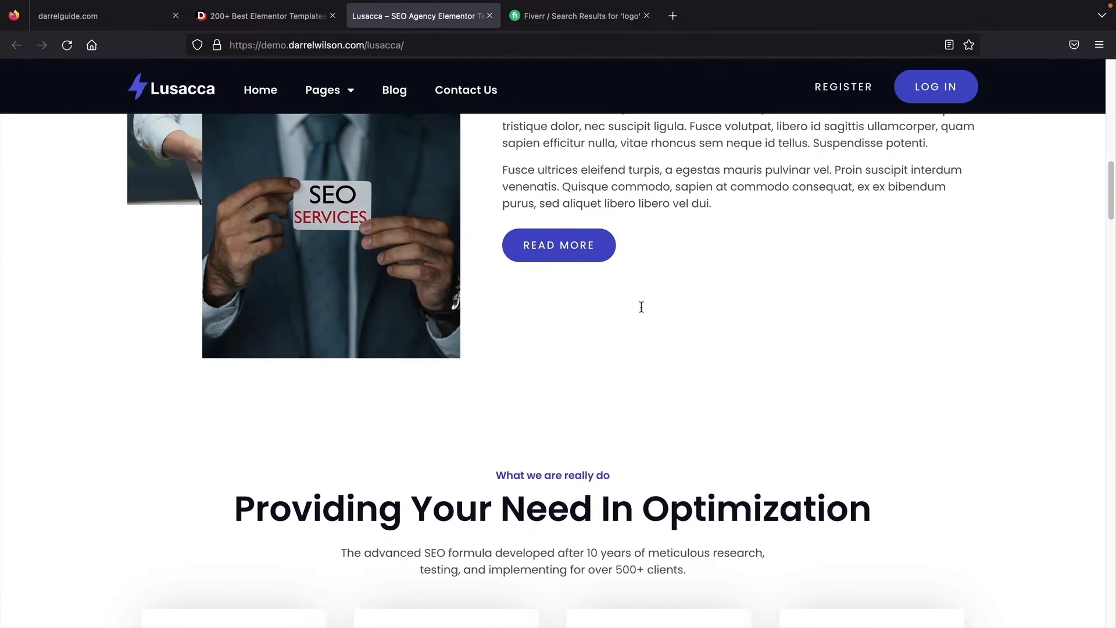
pyautogui.scroll(-11, 642, 312)
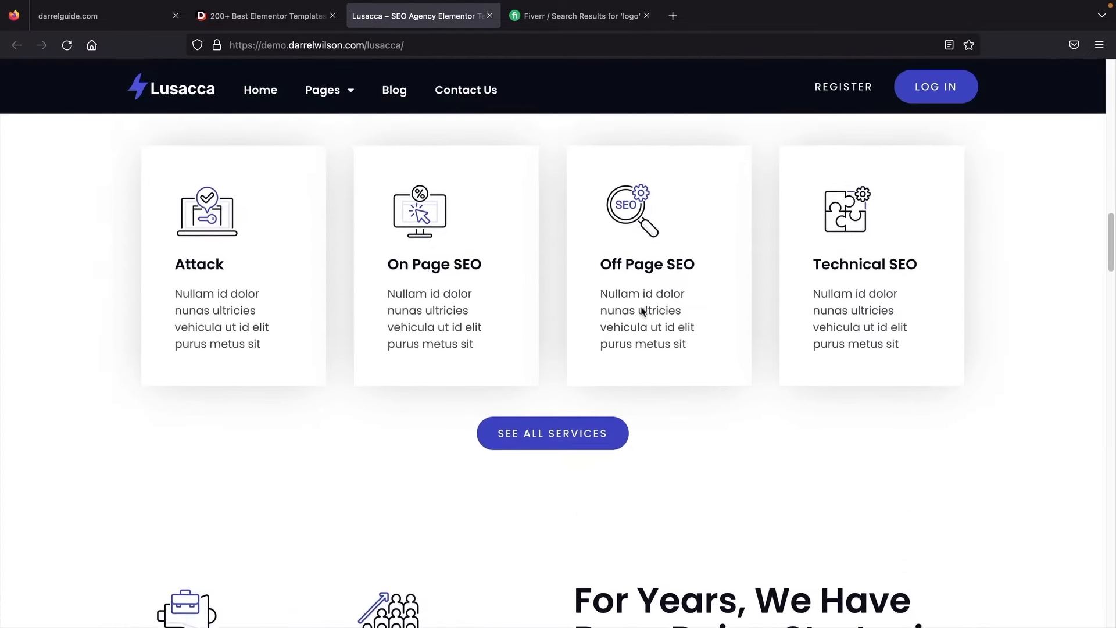
pyautogui.scroll(-14, 583, 312)
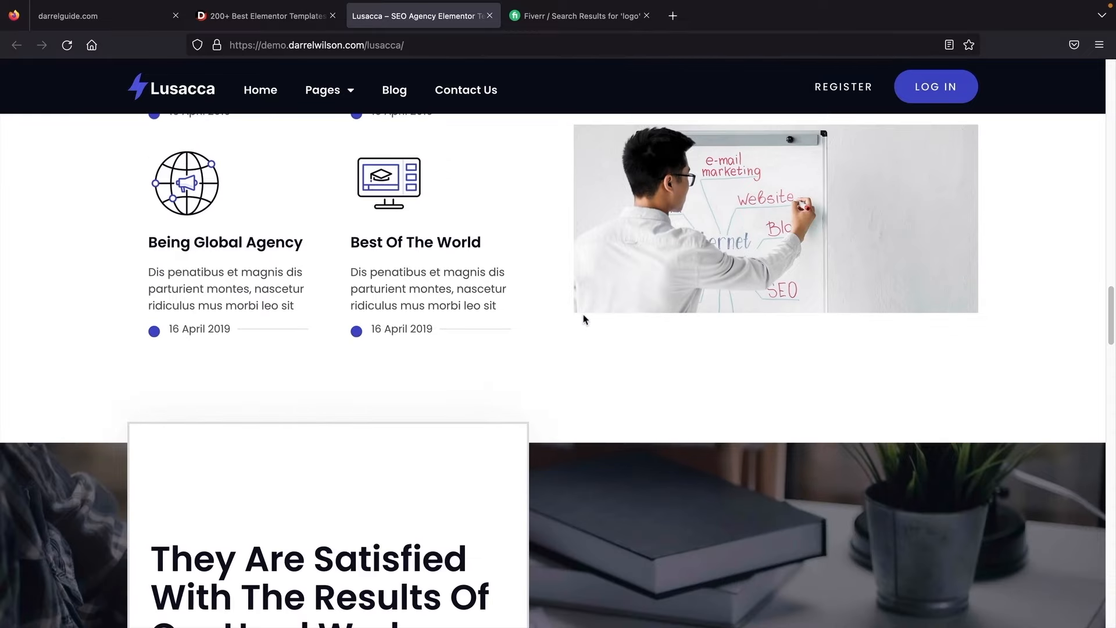
pyautogui.scroll(-8, 586, 312)
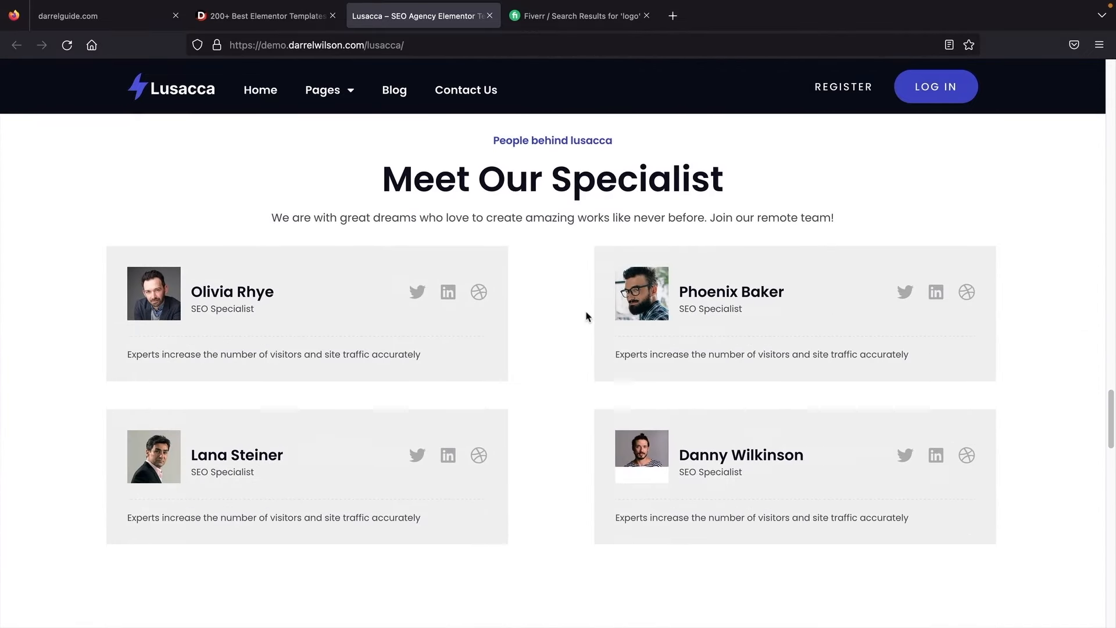
pyautogui.scroll(-14, 587, 317)
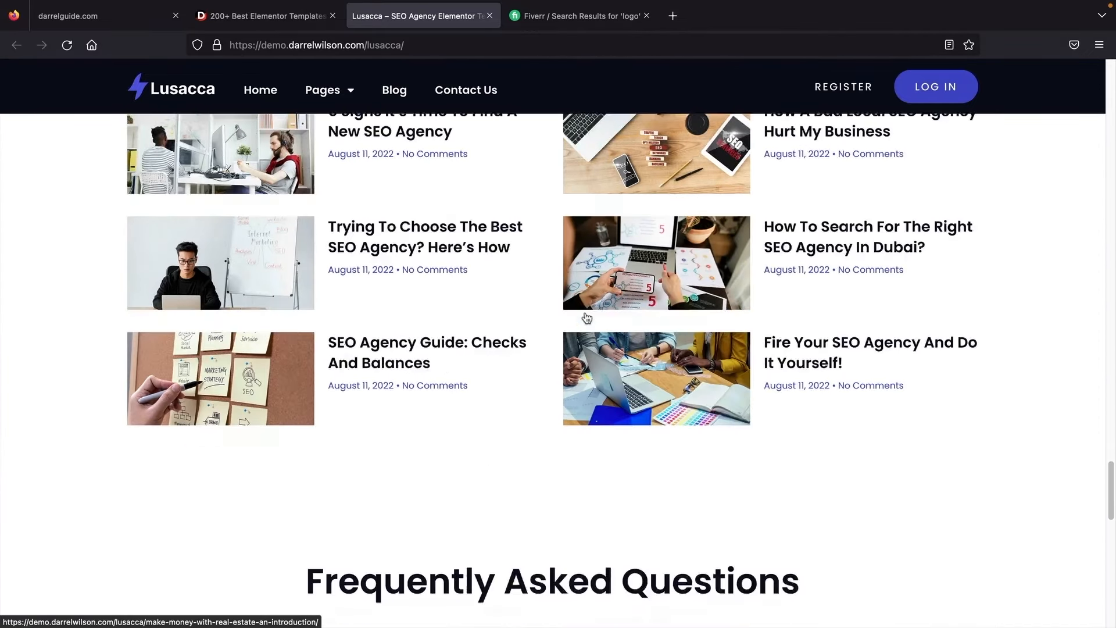
pyautogui.scroll(-4, 586, 316)
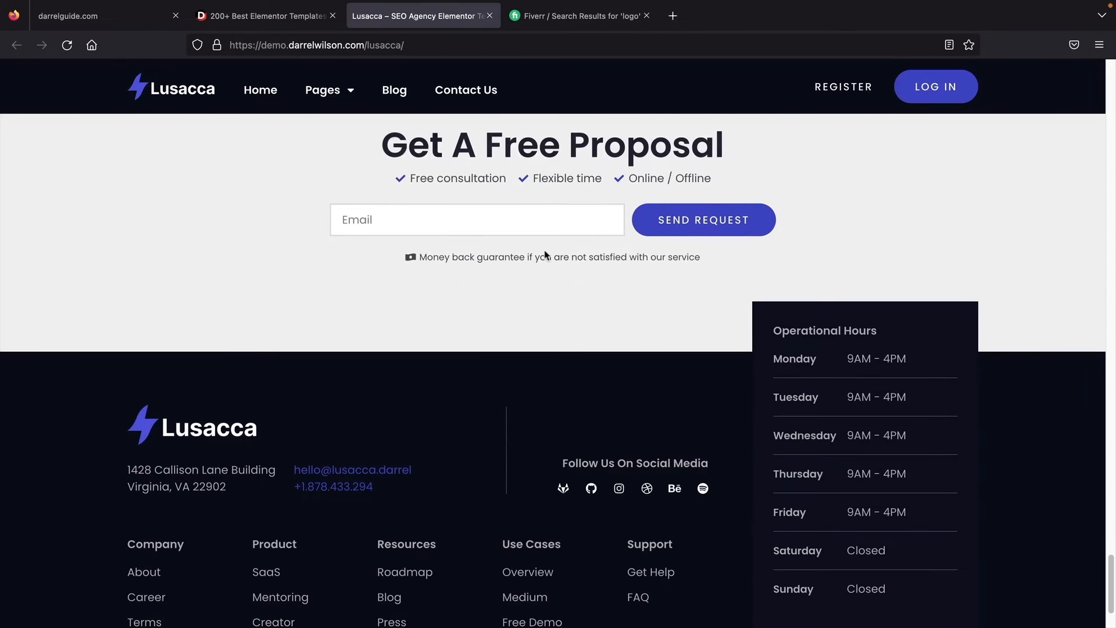
# Step: From the templates tab, open the All Access offer and view the Basic vs Full Access comparison
pyautogui.click(264, 15)
pyautogui.scroll(7, 116, 342)
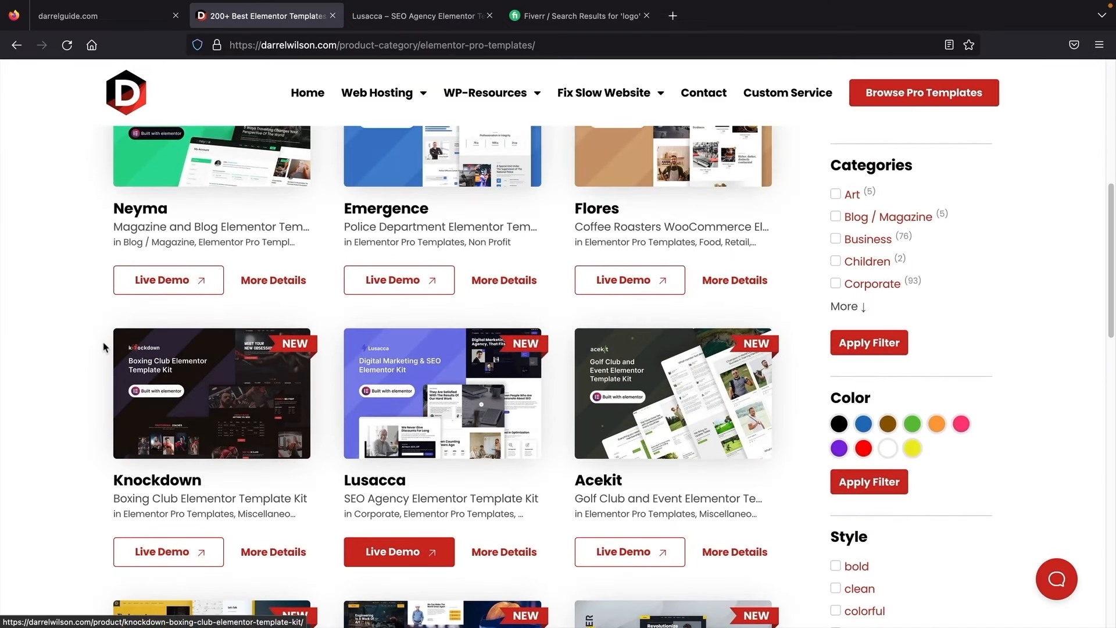
pyautogui.scroll(1, 92, 348)
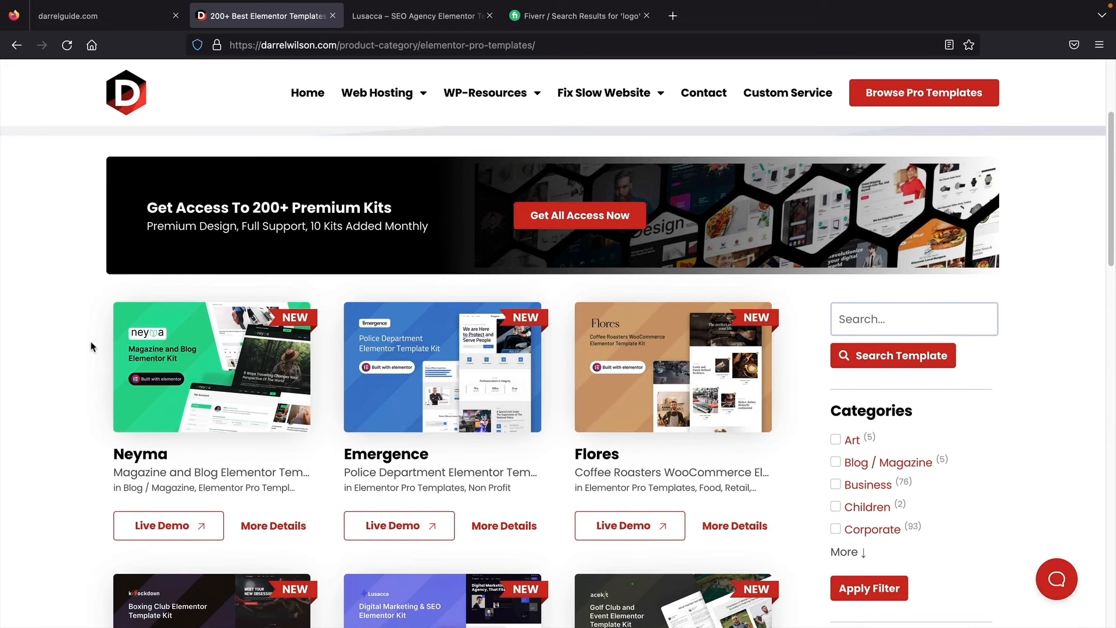
pyautogui.scroll(-1, 92, 347)
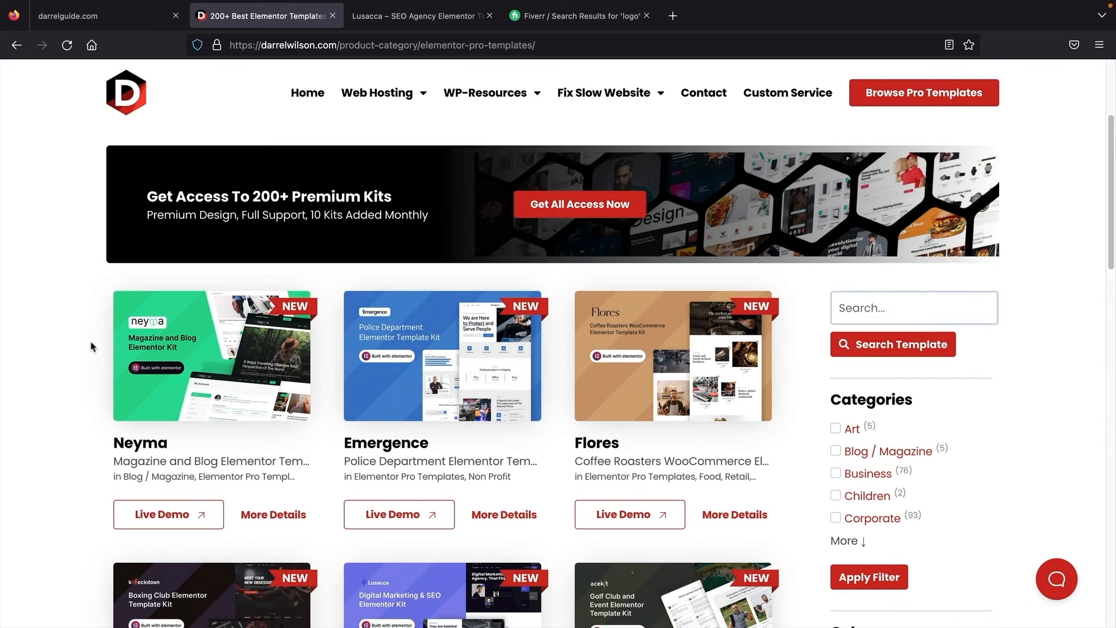
pyautogui.click(573, 209)
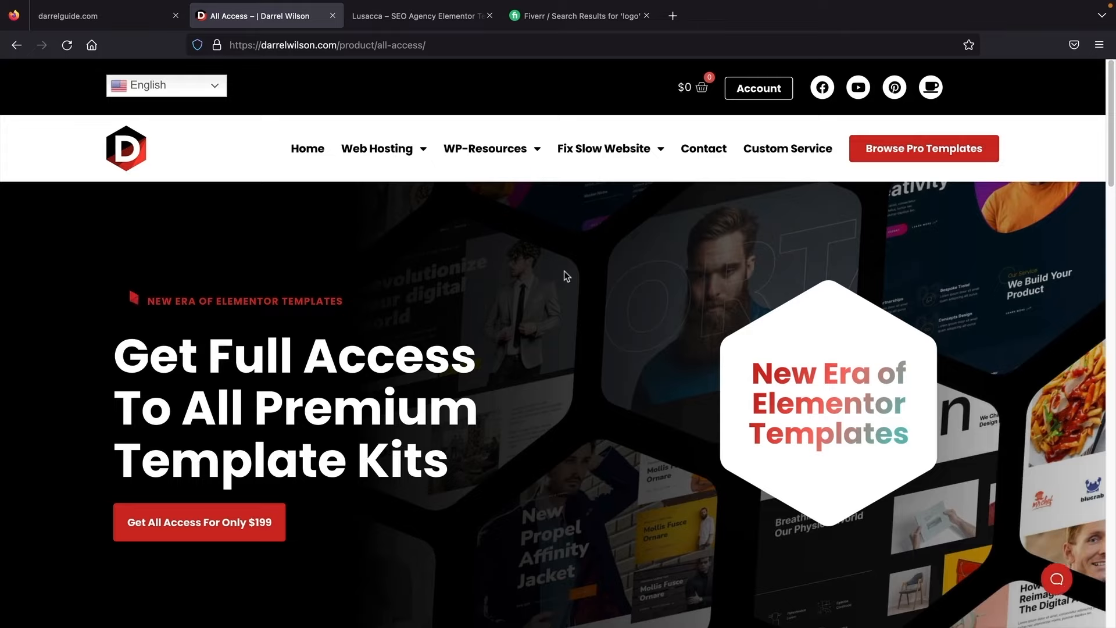
pyautogui.scroll(-7, 567, 276)
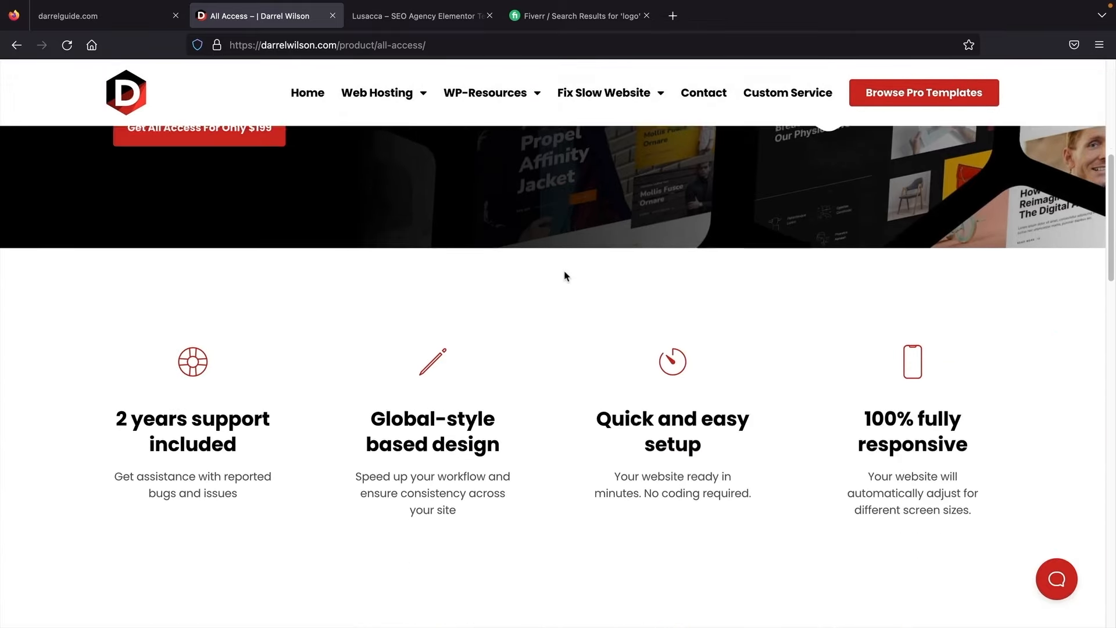
pyautogui.scroll(-9, 567, 276)
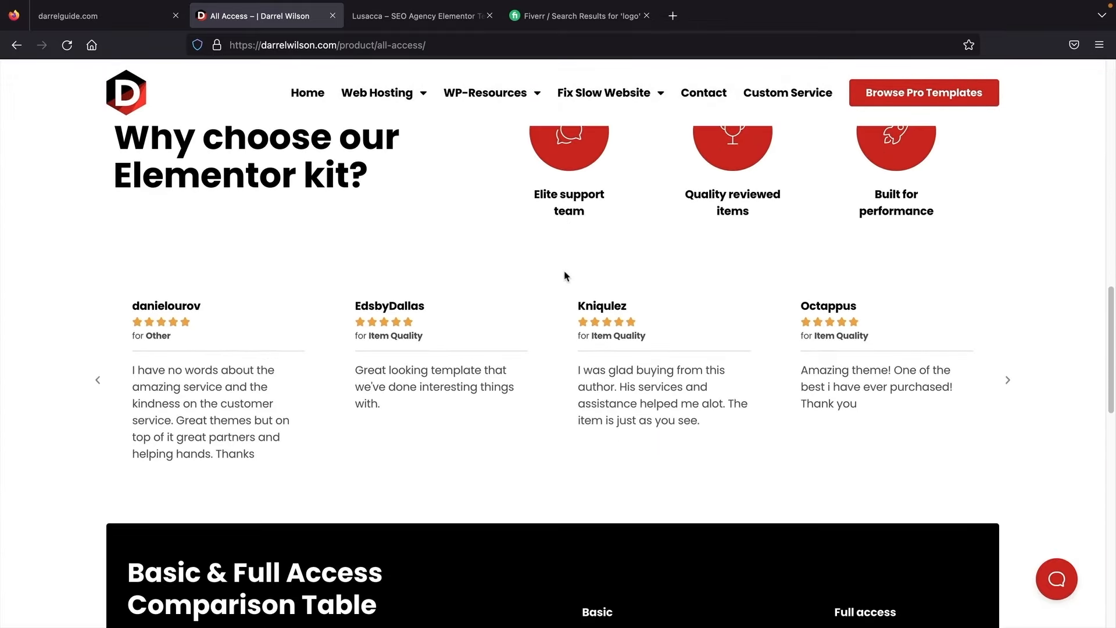
pyautogui.scroll(-6, 567, 276)
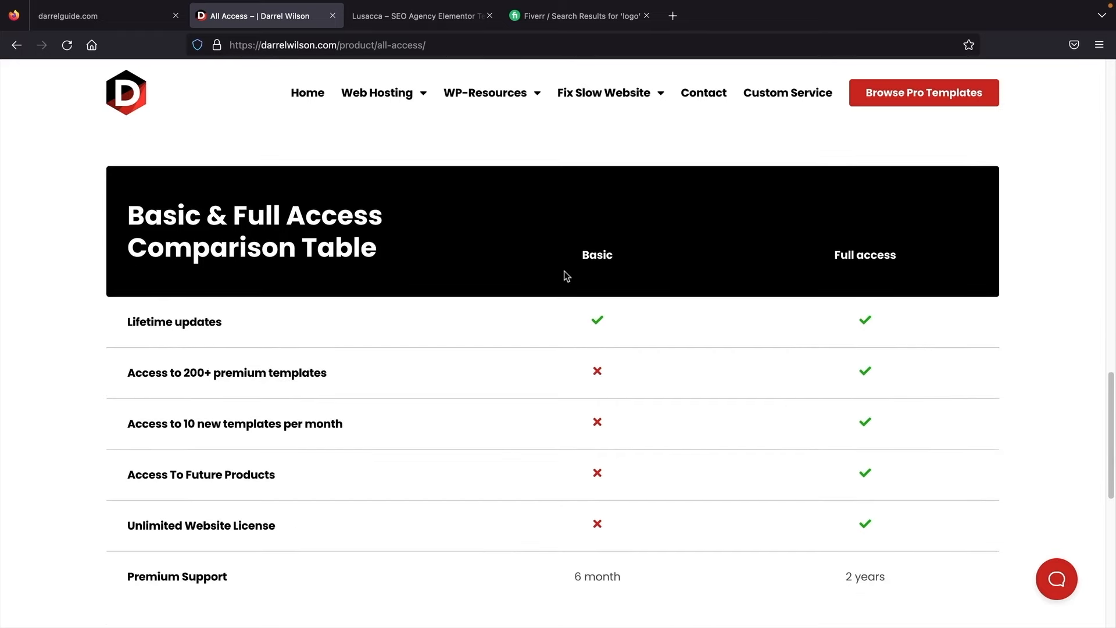
# Step: Go back to browsing the Pro Templates catalogue and its category filters
pyautogui.click(879, 105)
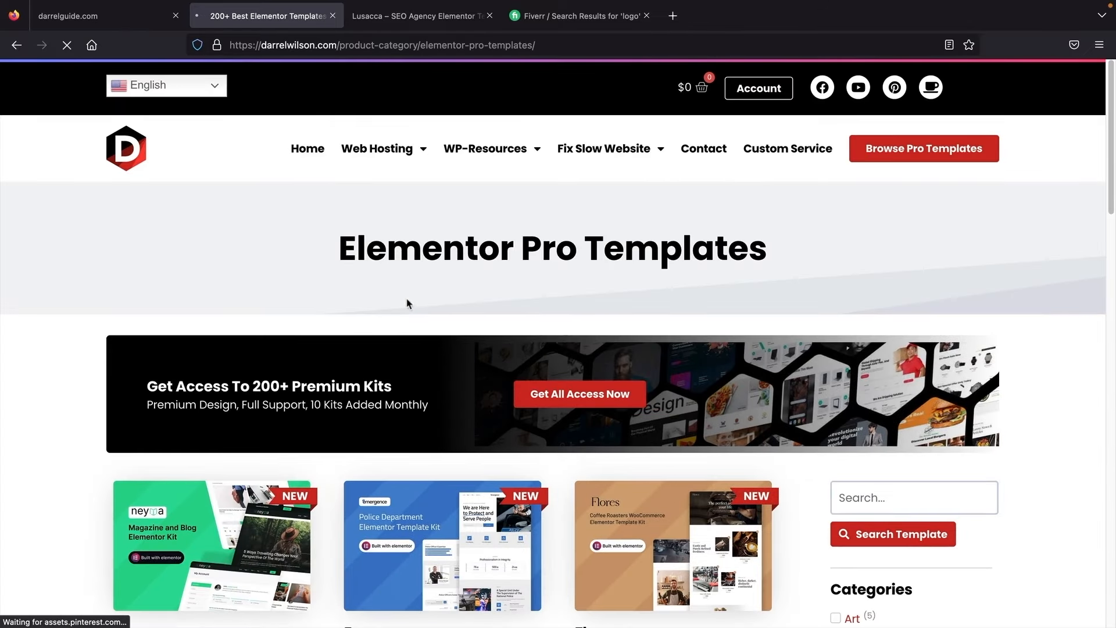
pyautogui.scroll(-2, 117, 321)
pyautogui.scroll(-4, 116, 322)
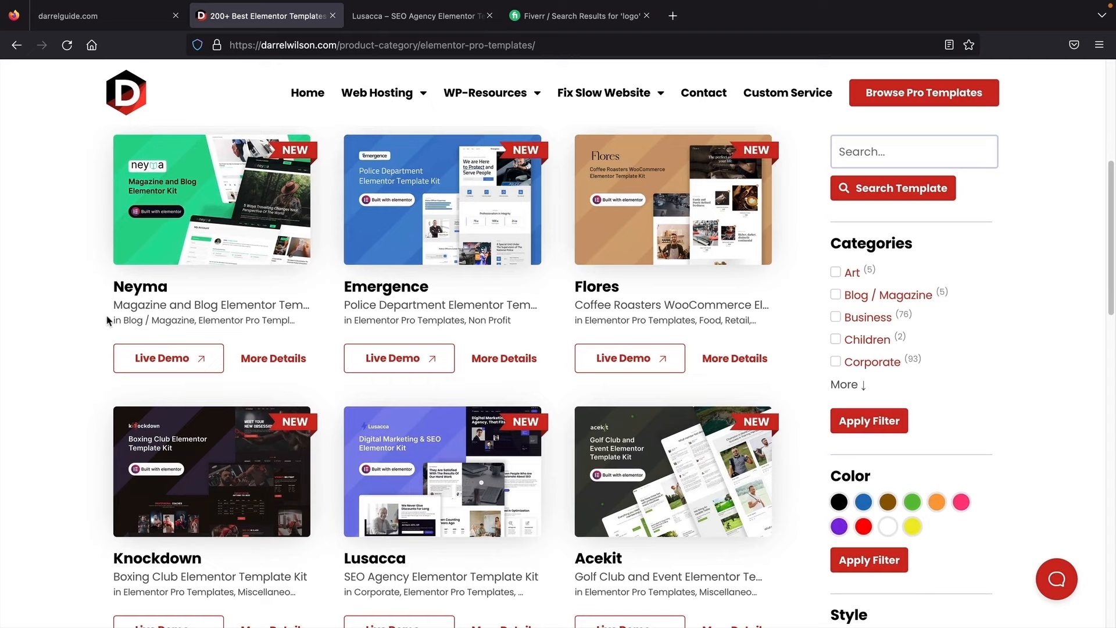
pyautogui.scroll(1, 523, 360)
# Step: Filter the catalogue to the Woocommerce category and scroll the results to Meubel
pyautogui.click(850, 407)
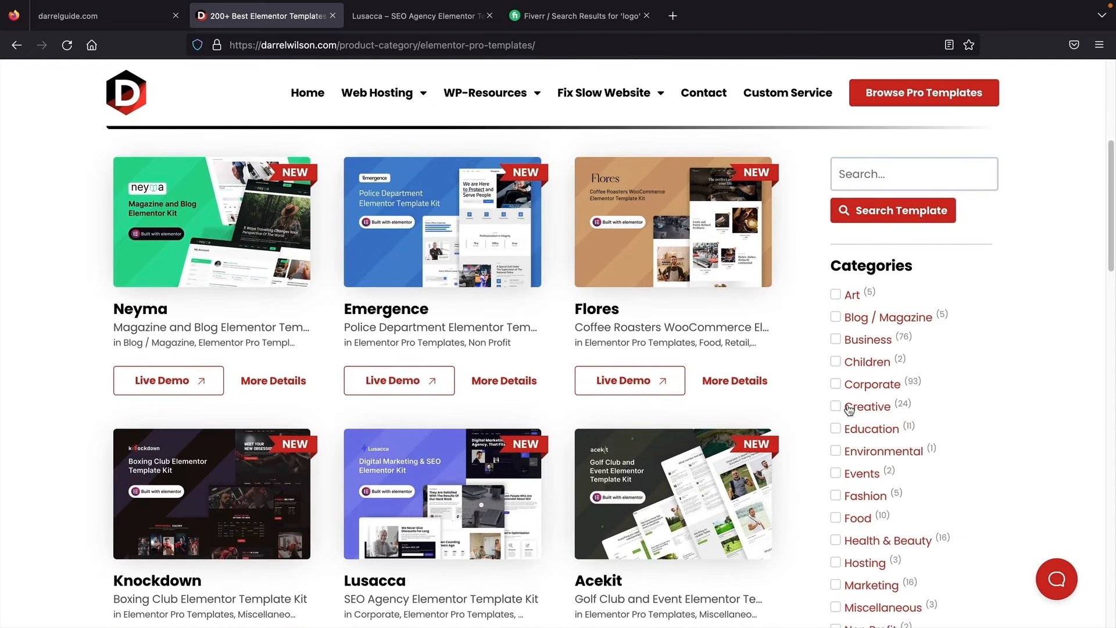
pyautogui.scroll(-1, 850, 407)
pyautogui.scroll(-5, 850, 407)
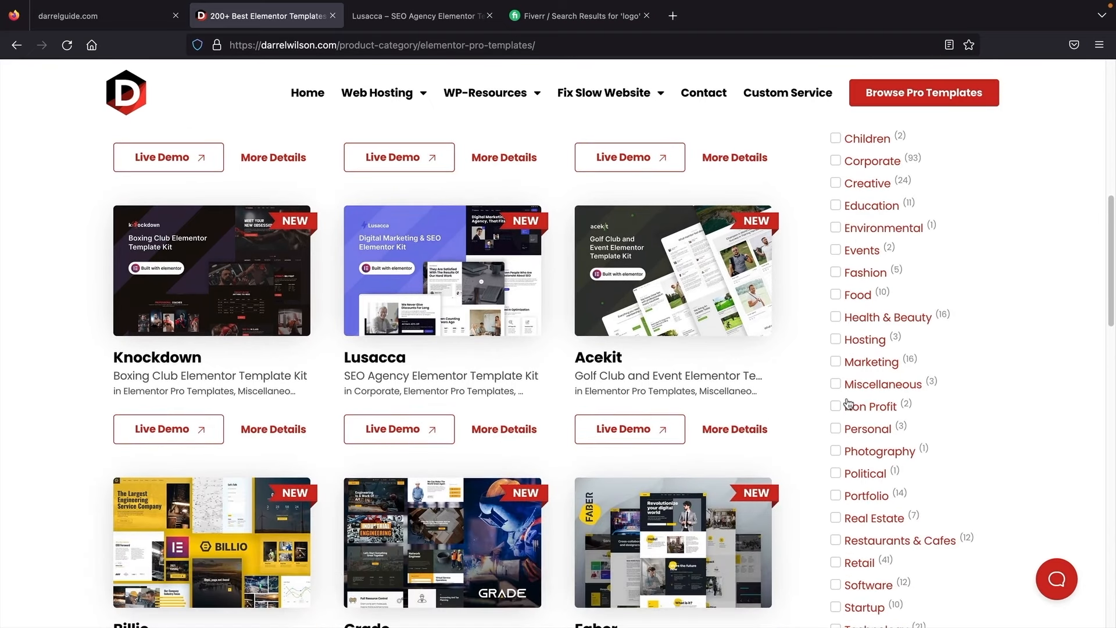
pyautogui.scroll(-2, 849, 403)
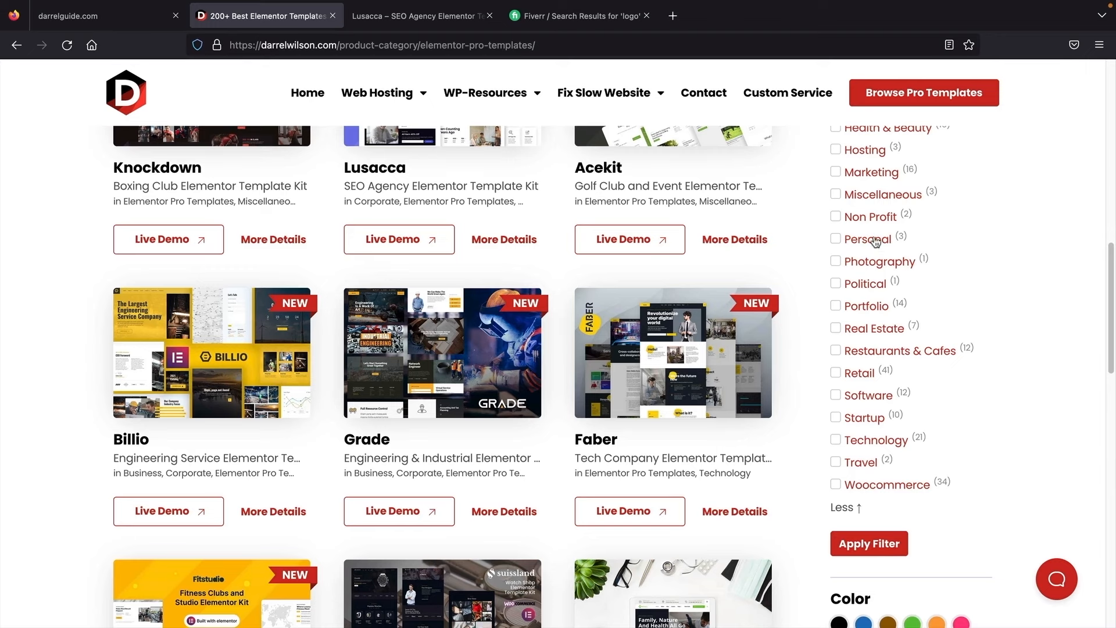
pyautogui.scroll(1, 861, 294)
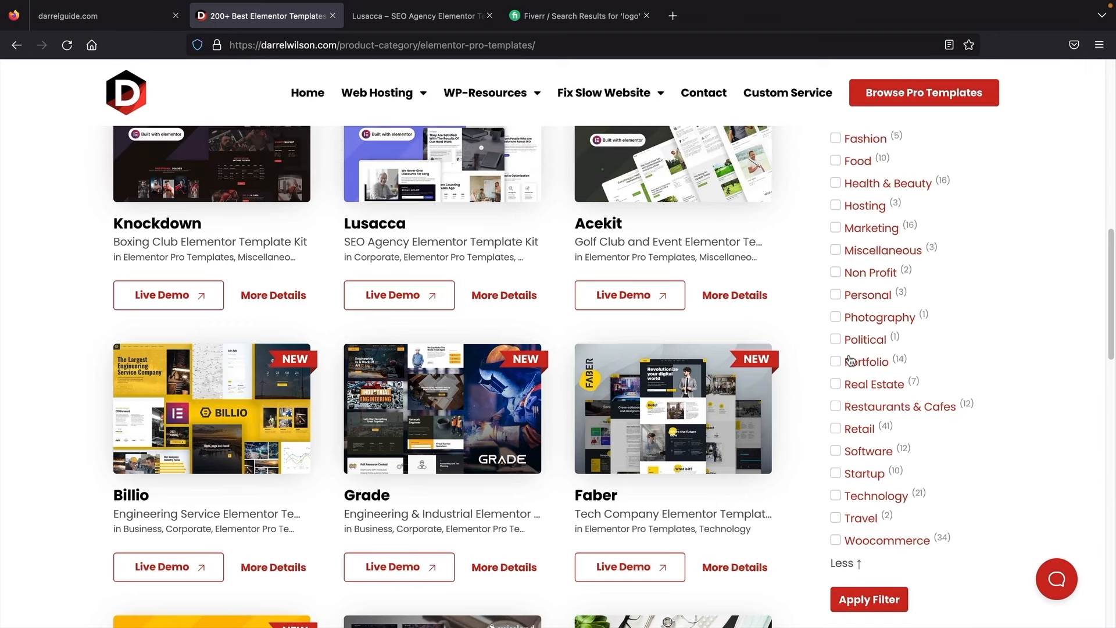
pyautogui.click(836, 545)
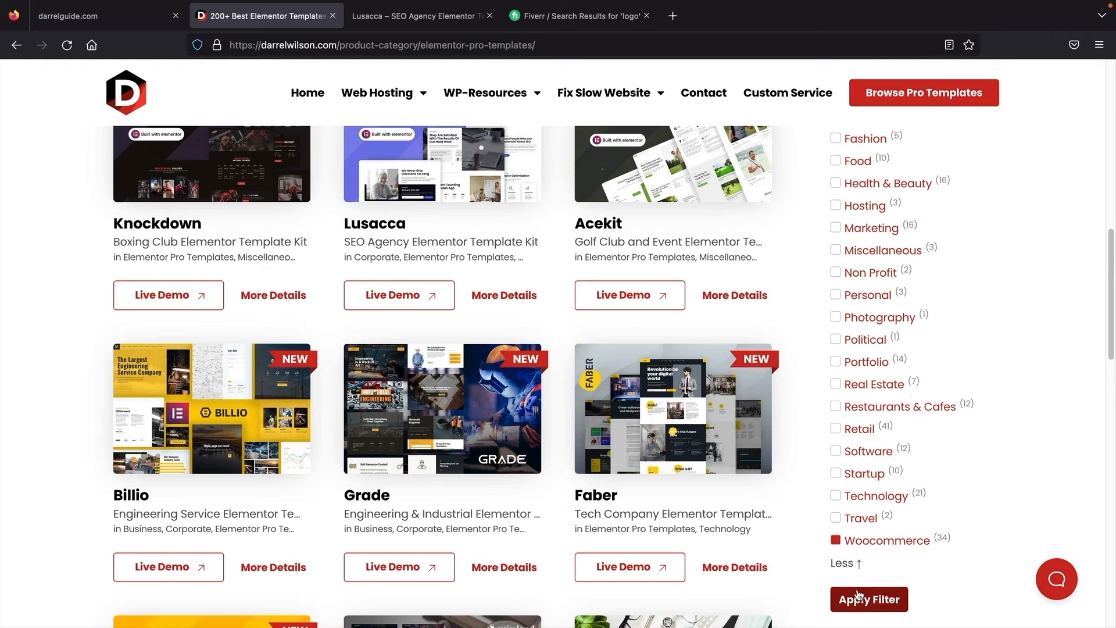
pyautogui.click(853, 599)
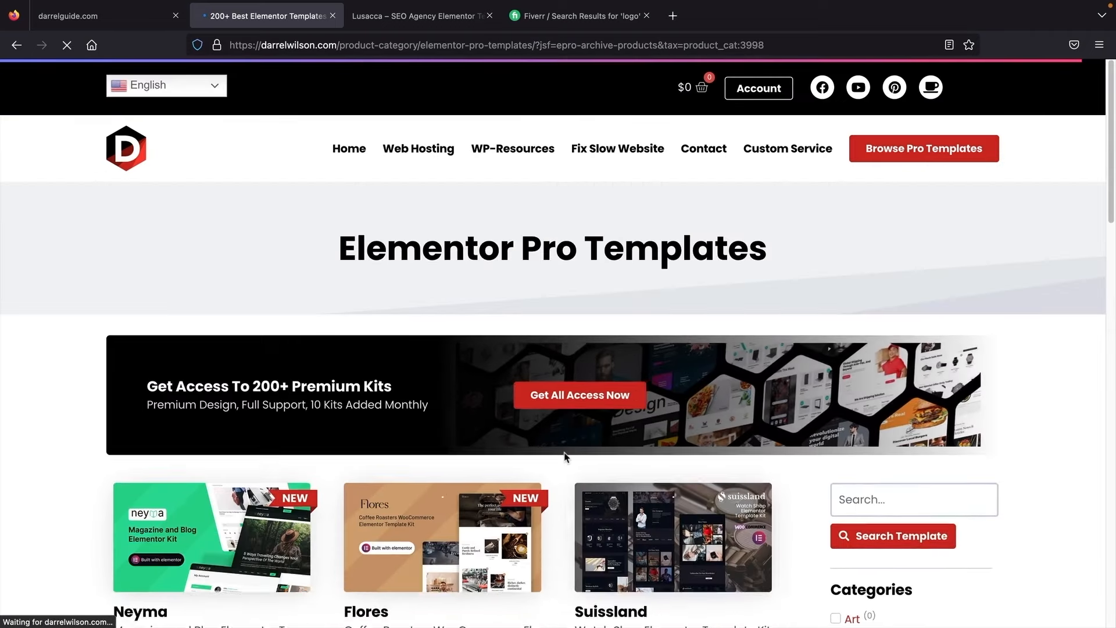
pyautogui.scroll(-10, 556, 454)
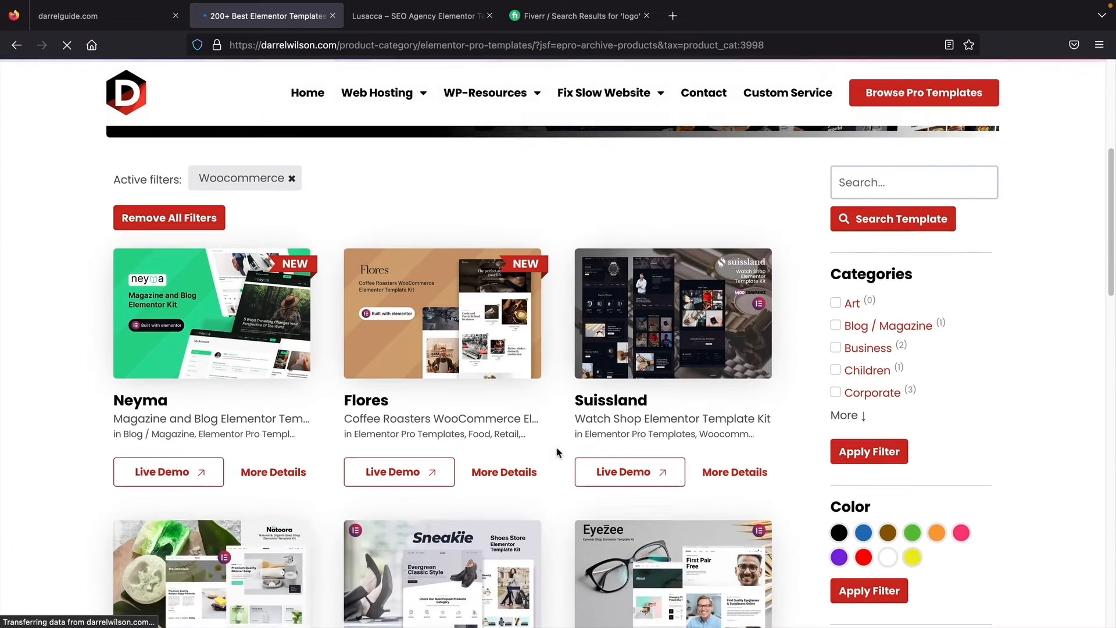
pyautogui.scroll(-5, 552, 445)
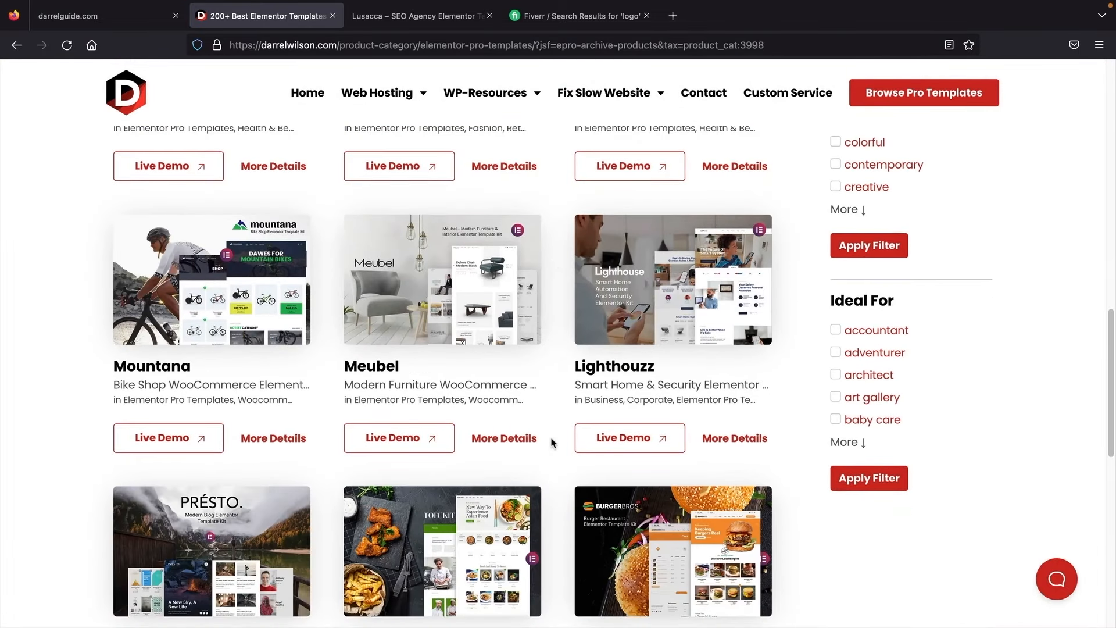
# Step: Browse the Meubel furniture live demo, then return to the Woocommerce template listing
pyautogui.click(424, 437)
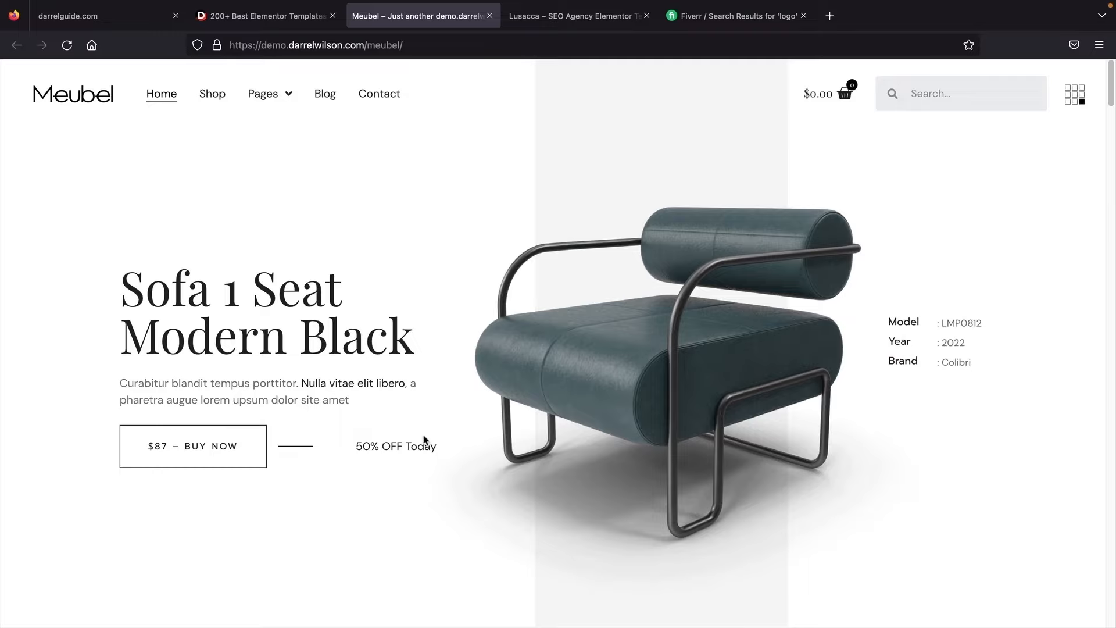
pyautogui.scroll(-8, 426, 440)
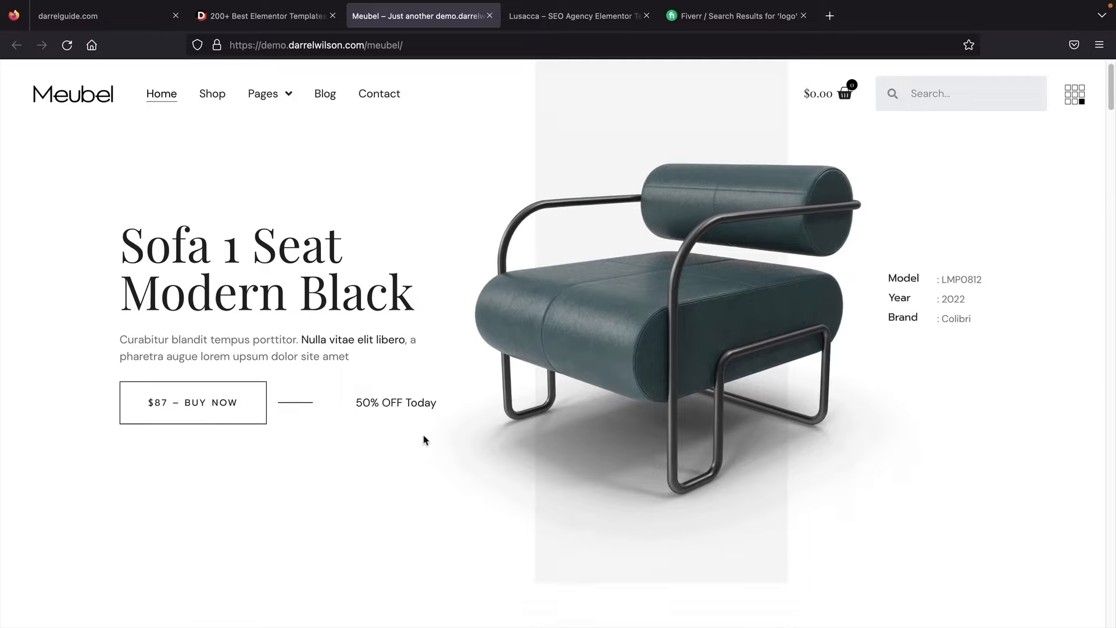
pyautogui.scroll(-12, 427, 439)
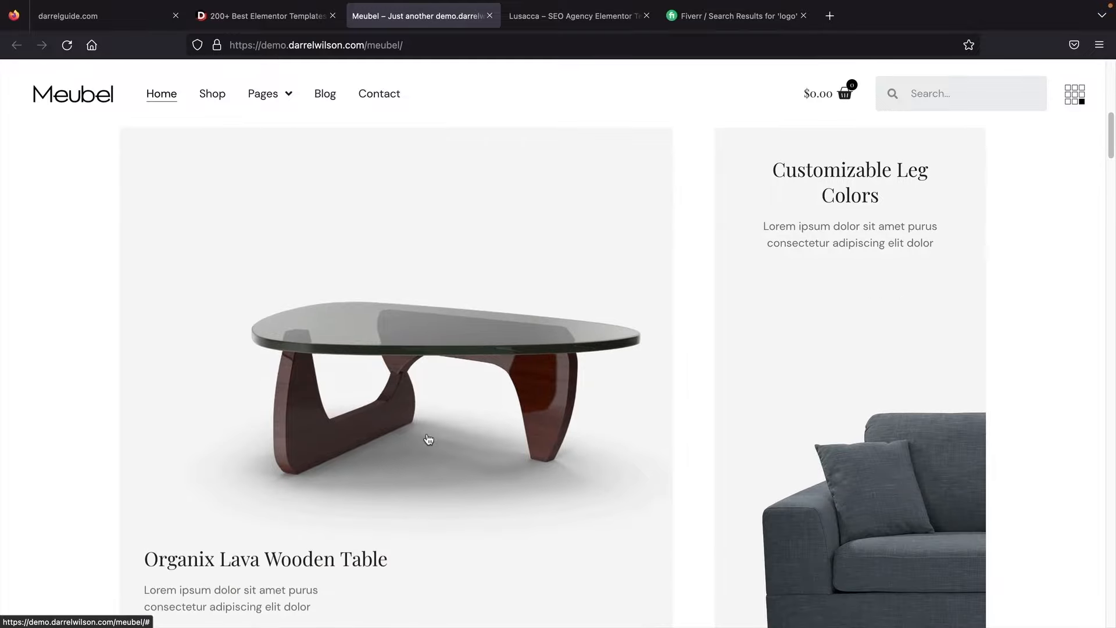
pyautogui.scroll(-7, 428, 440)
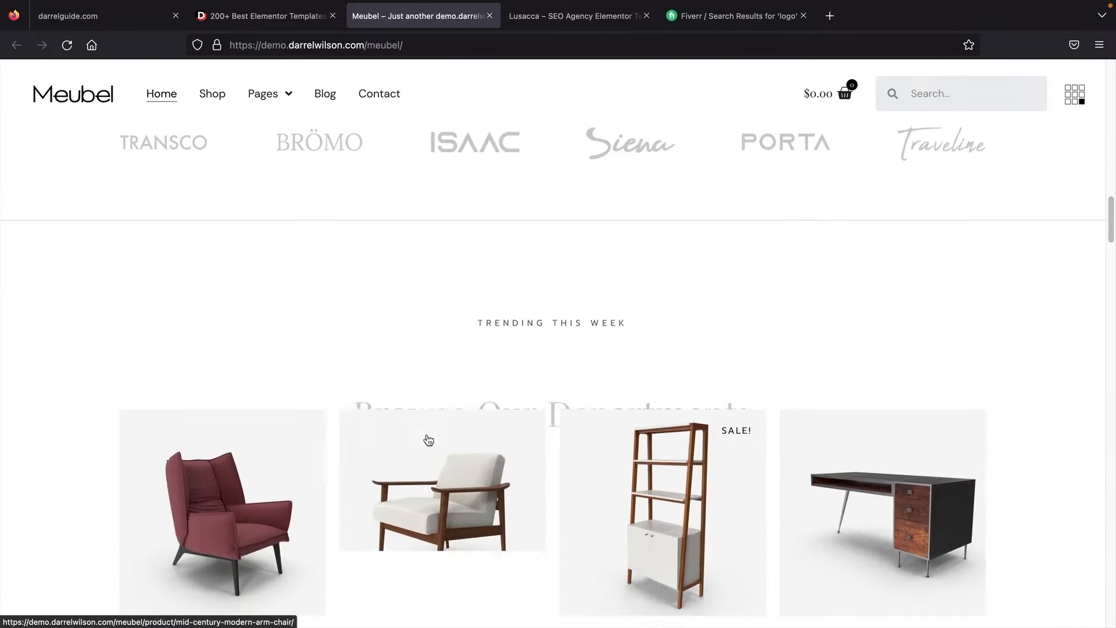
pyautogui.scroll(1, 200, 390)
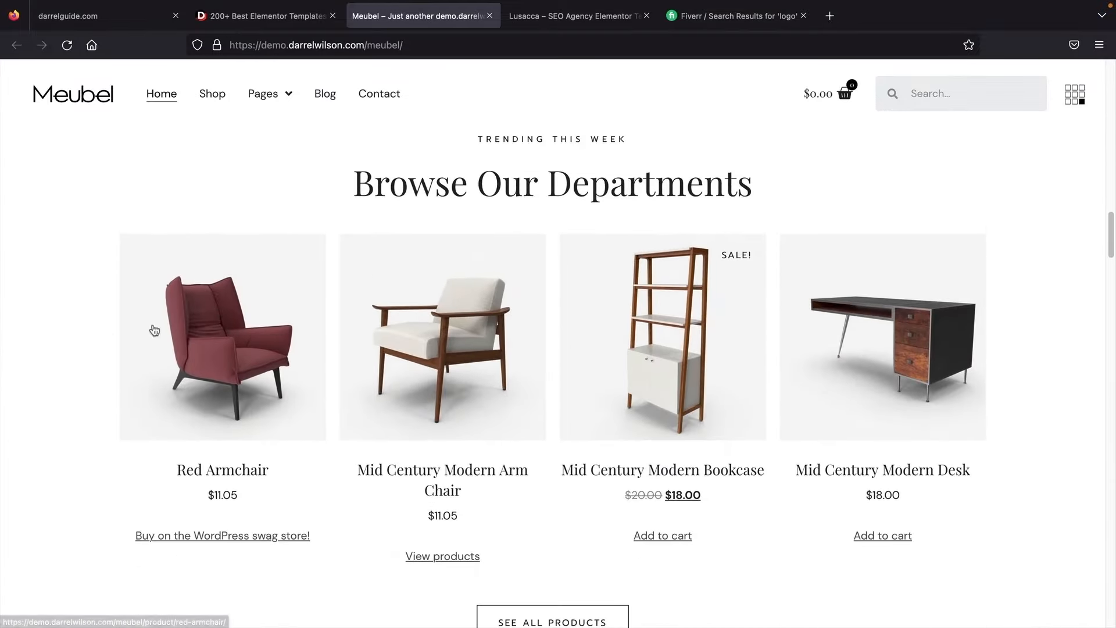
pyautogui.click(247, 19)
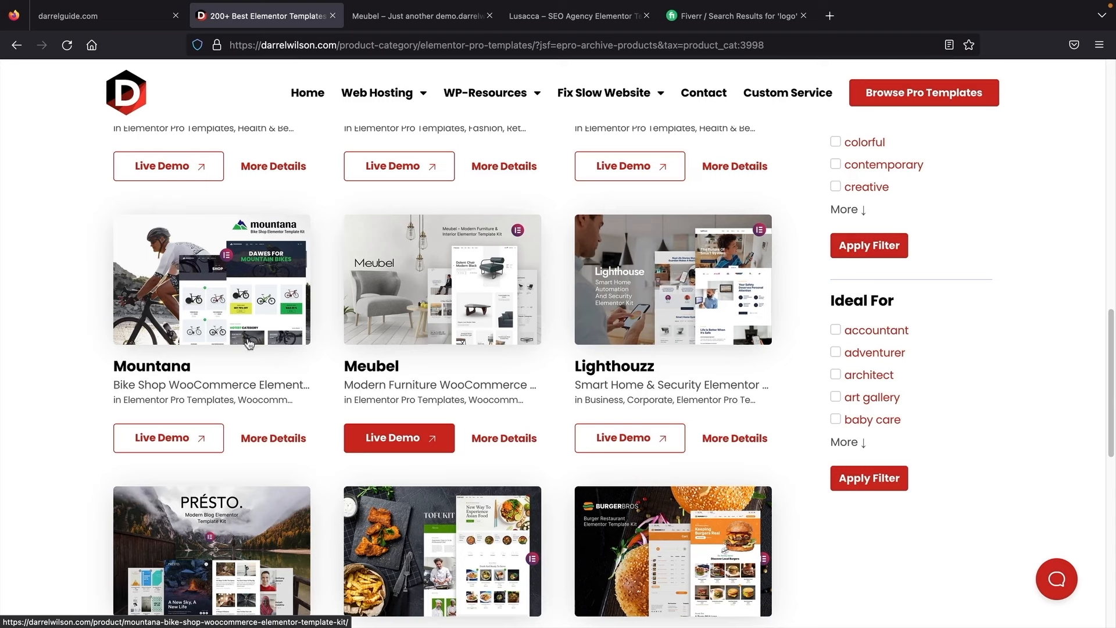
# Step: On darrelguide.com, open the Astra Customizer and go to its Header Builder
pyautogui.click(107, 15)
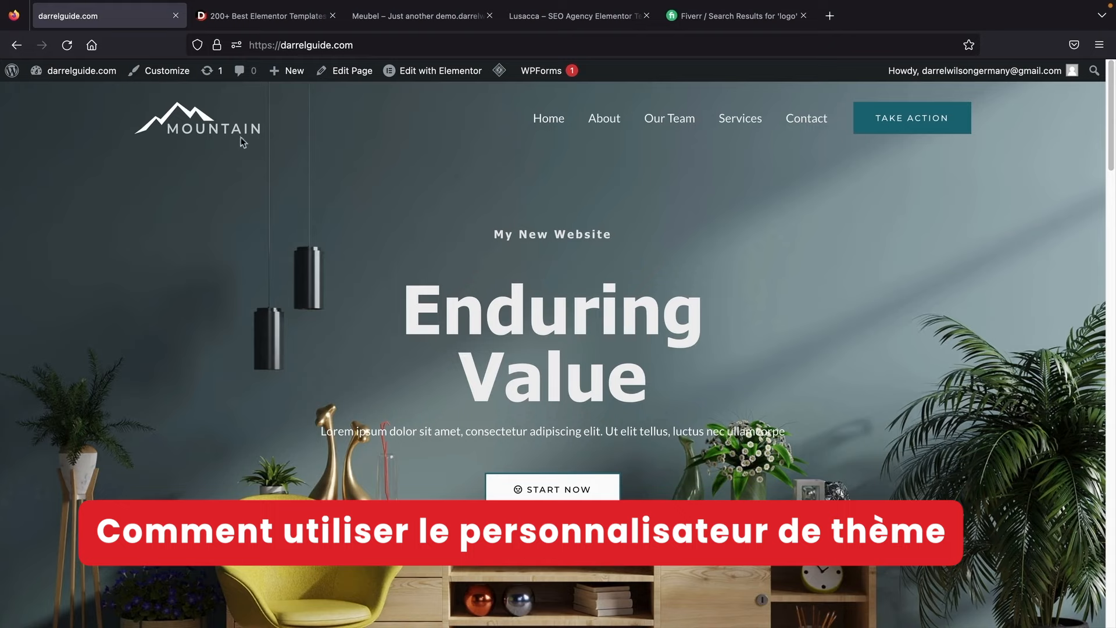
pyautogui.click(167, 72)
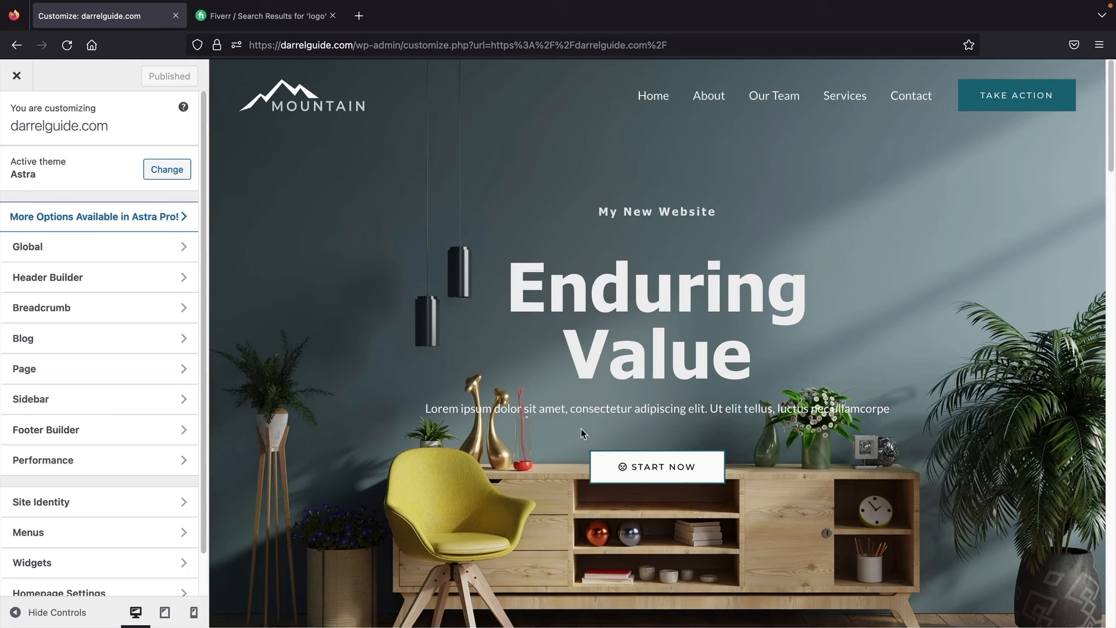
pyautogui.scroll(-2, 676, 329)
pyautogui.scroll(-5, 634, 432)
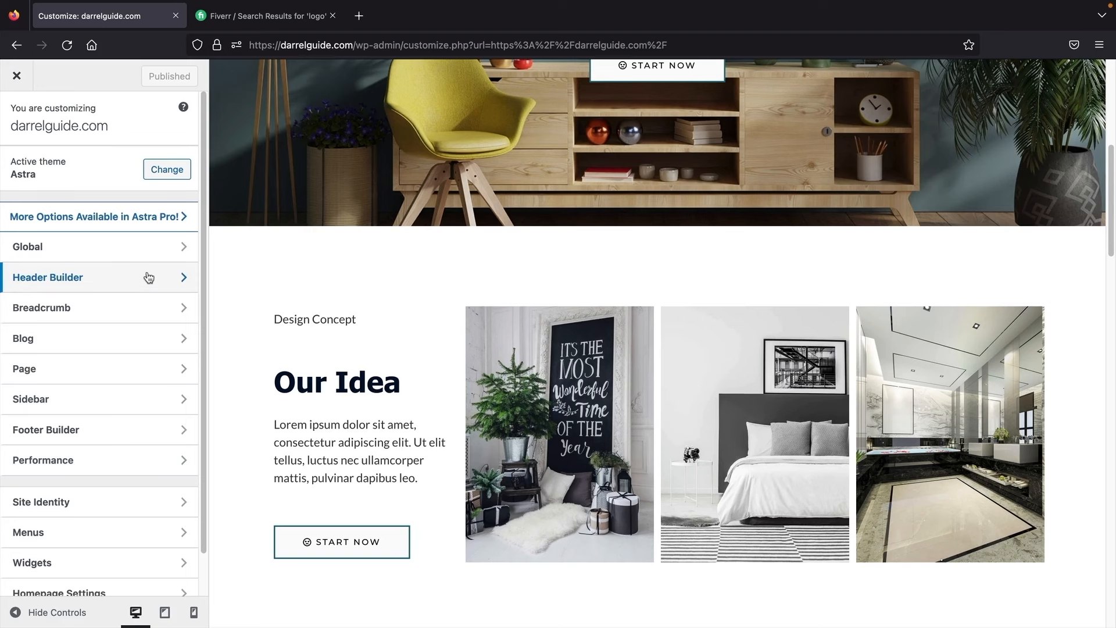
pyautogui.scroll(7, 361, 378)
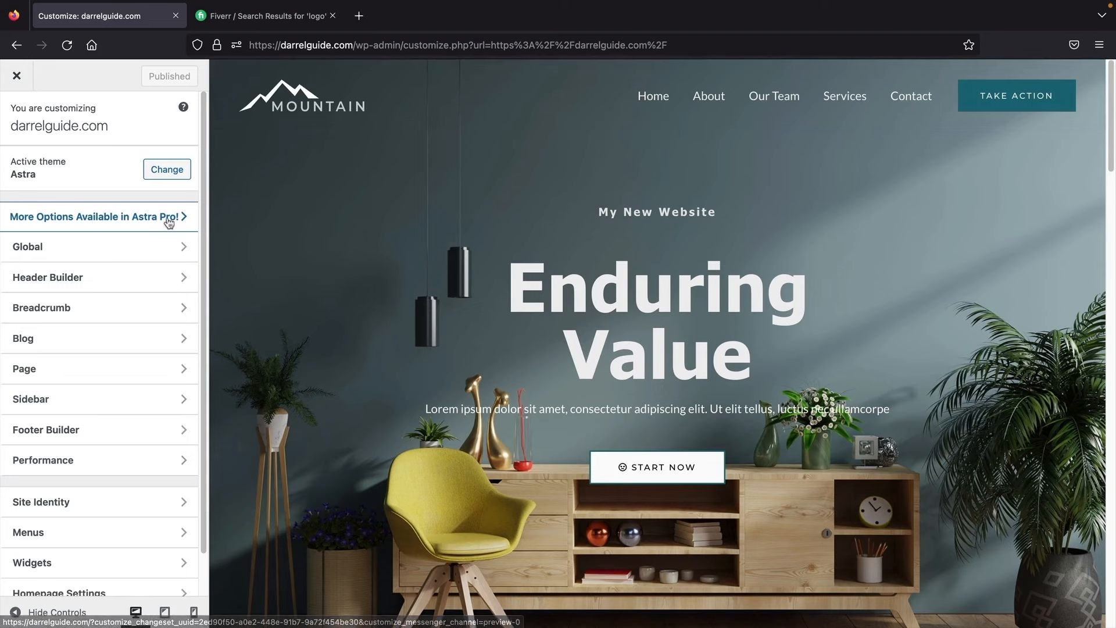
pyautogui.click(90, 274)
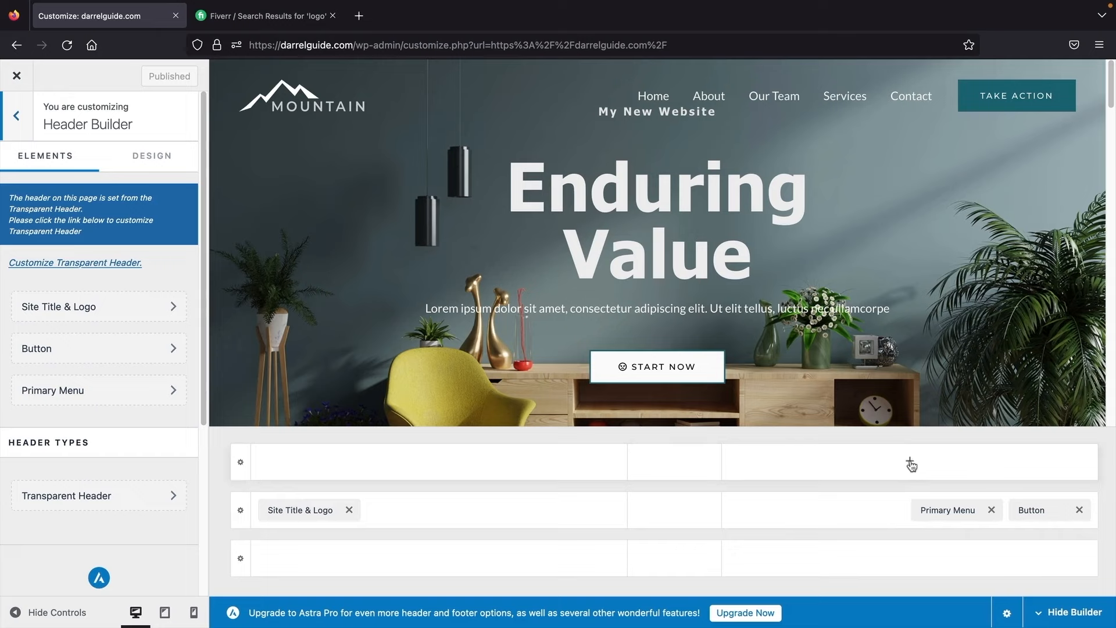
pyautogui.click(910, 463)
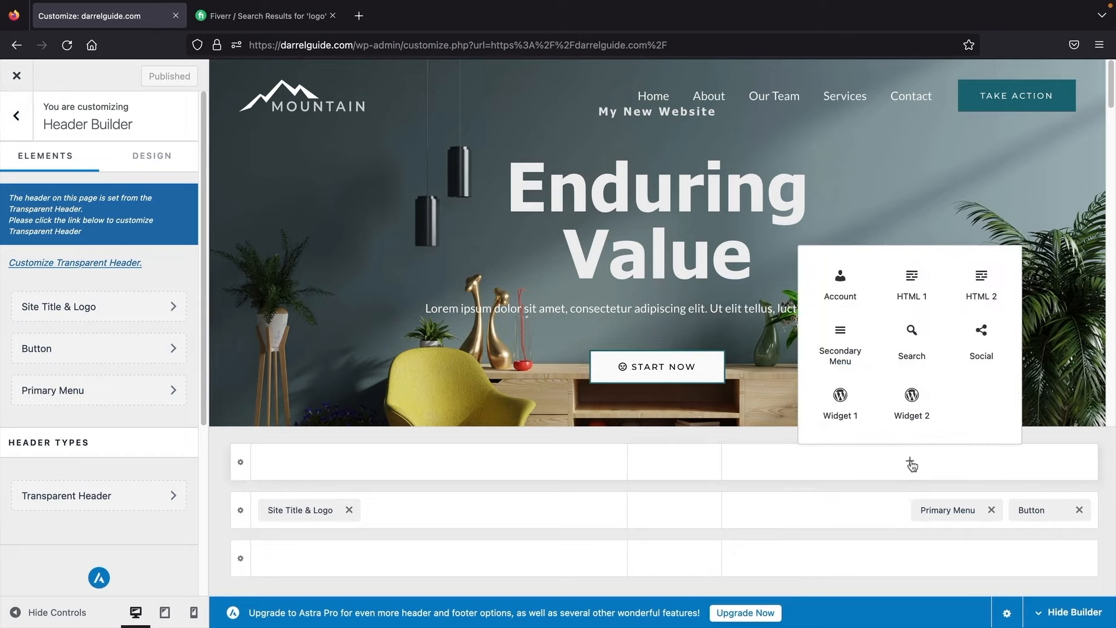
pyautogui.click(988, 349)
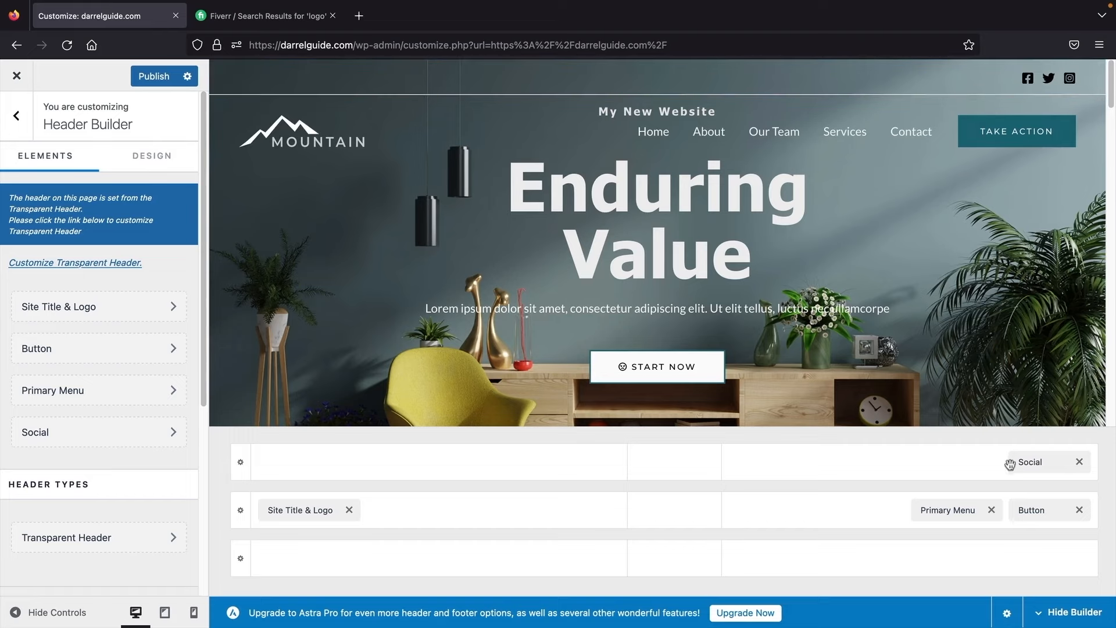
pyautogui.moveTo(1010, 463); pyautogui.dragTo(943, 561)
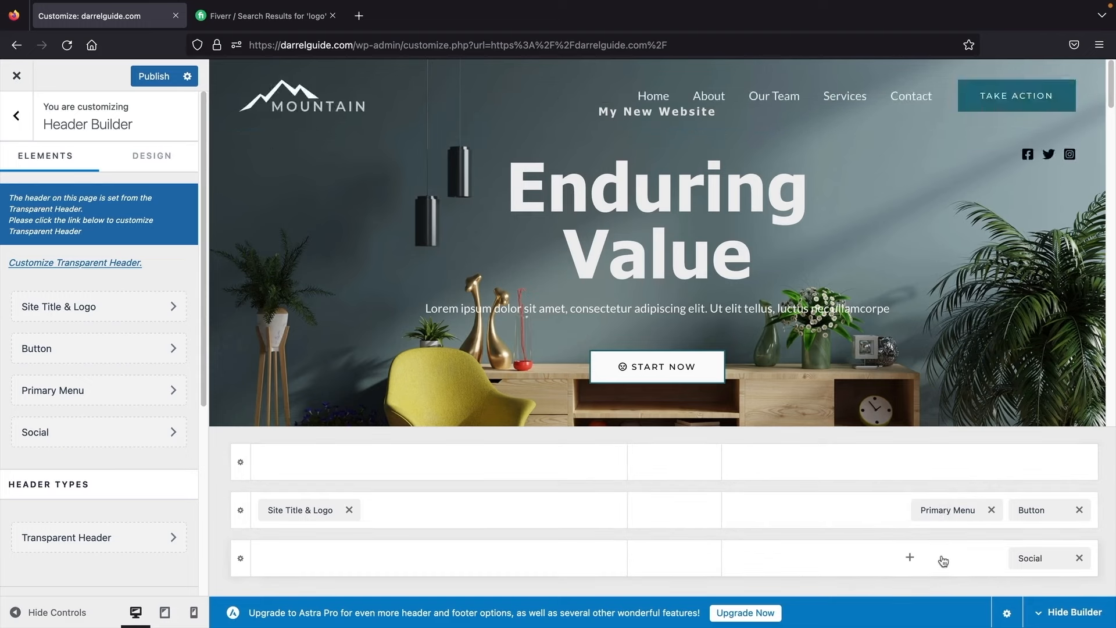
pyautogui.click(1079, 559)
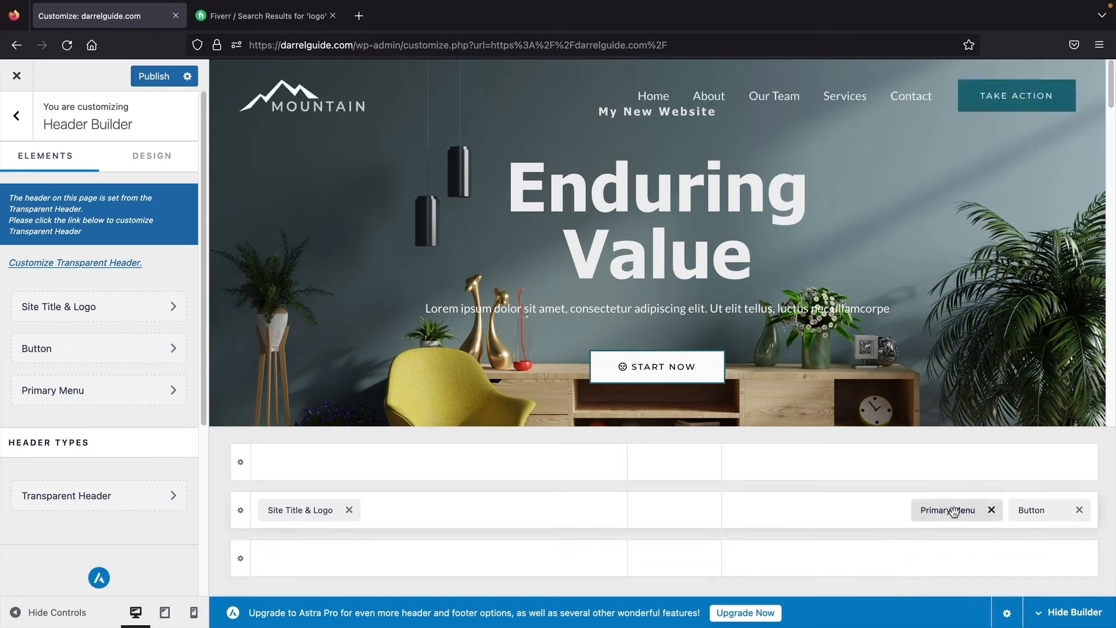
pyautogui.moveTo(954, 510); pyautogui.dragTo(1032, 511)
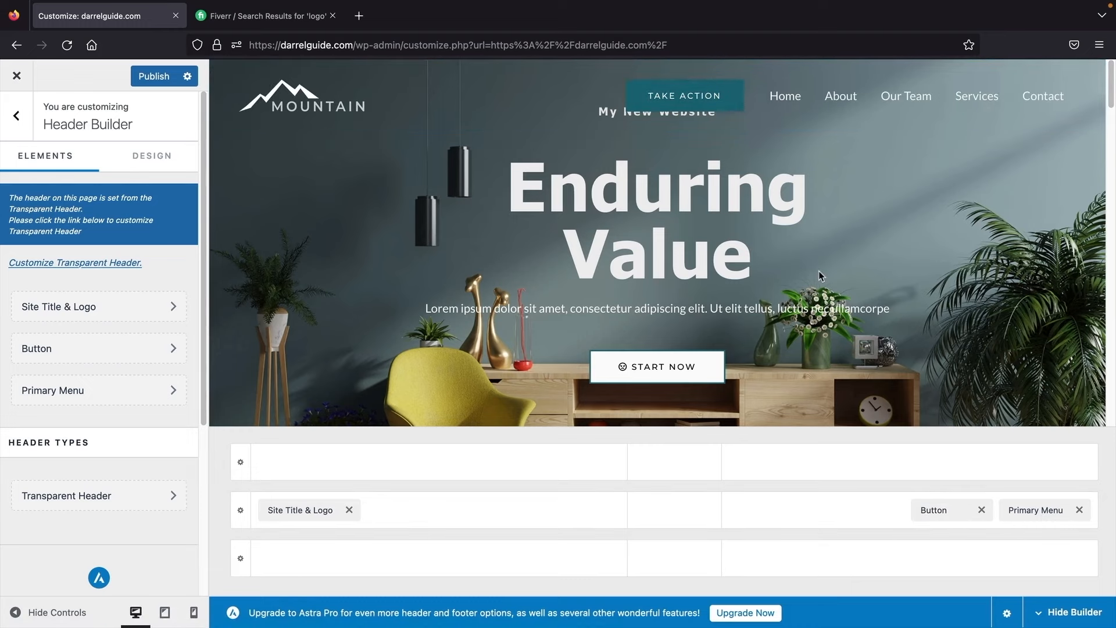
pyautogui.moveTo(926, 510); pyautogui.dragTo(1057, 516)
pyautogui.moveTo(294, 510); pyautogui.dragTo(672, 522)
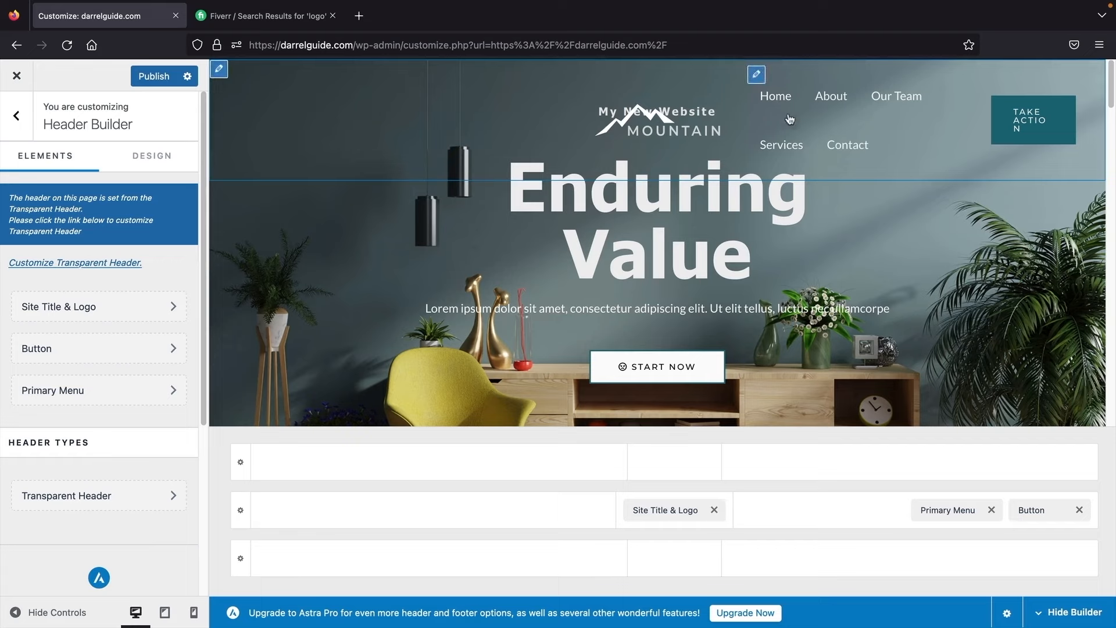
pyautogui.moveTo(668, 510); pyautogui.dragTo(334, 515)
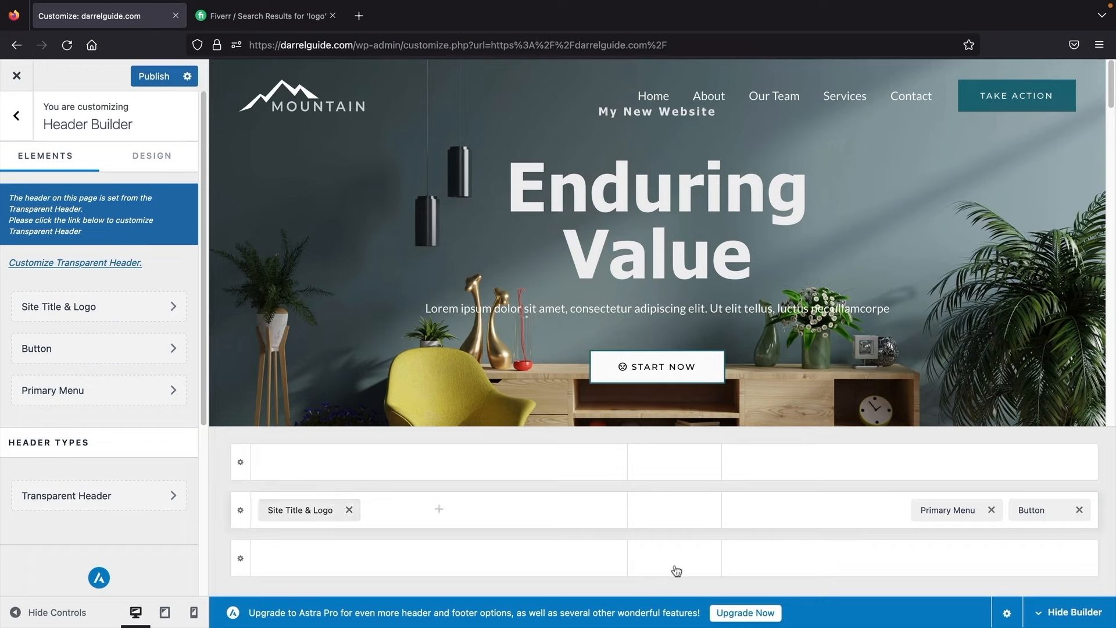
# Step: Review the Primary Menu header element's design options
pyautogui.click(943, 511)
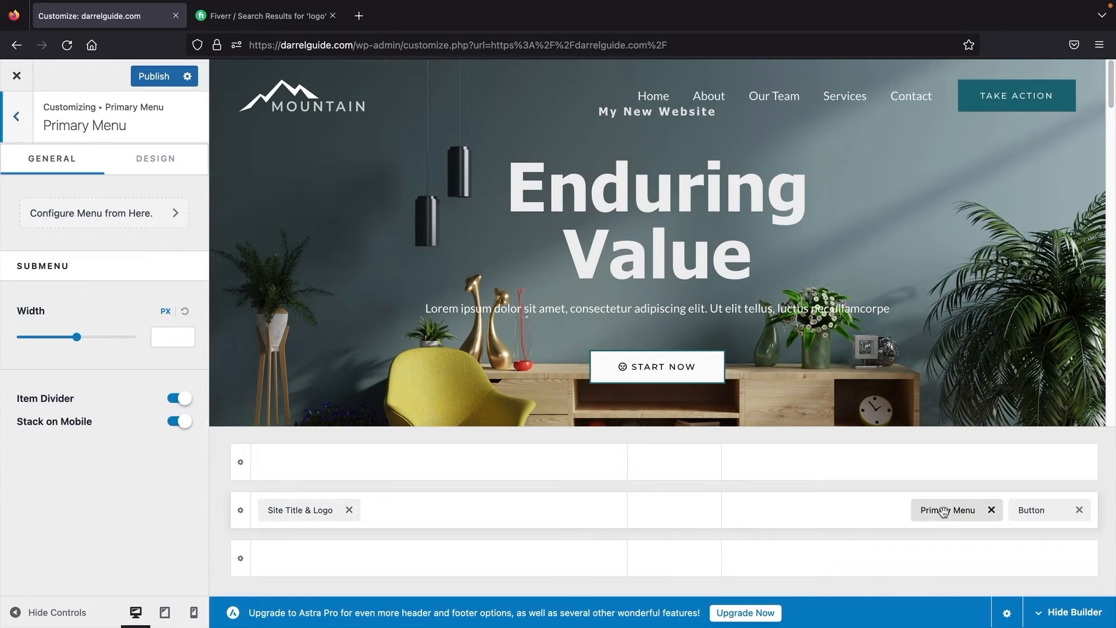
pyautogui.click(155, 160)
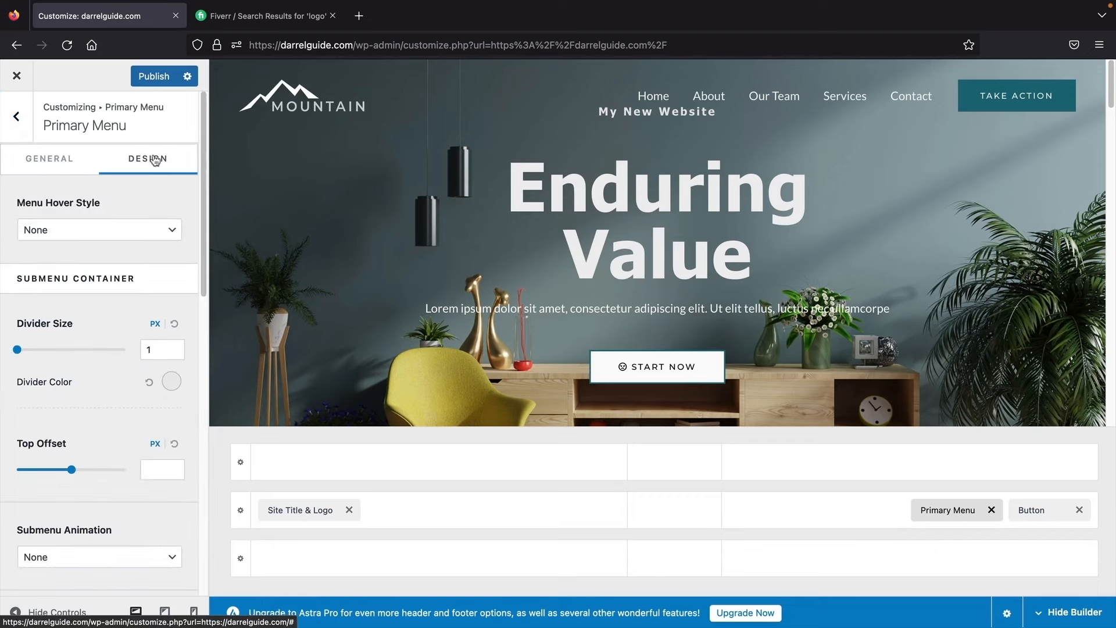
pyautogui.scroll(-4, 114, 317)
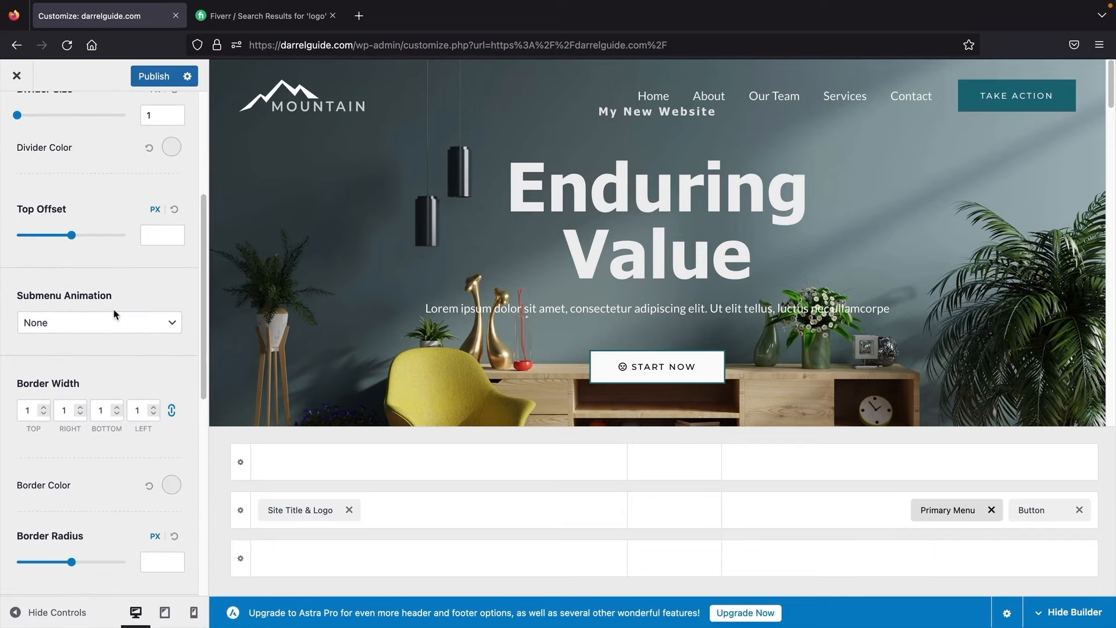
pyautogui.scroll(-2, 114, 317)
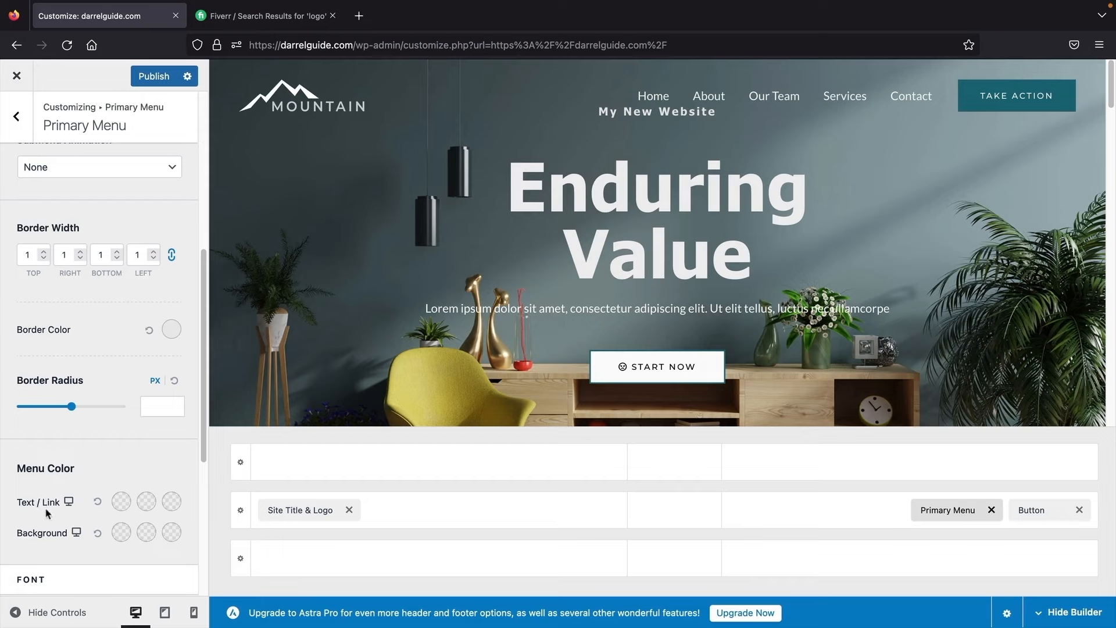
pyautogui.scroll(-3, 70, 505)
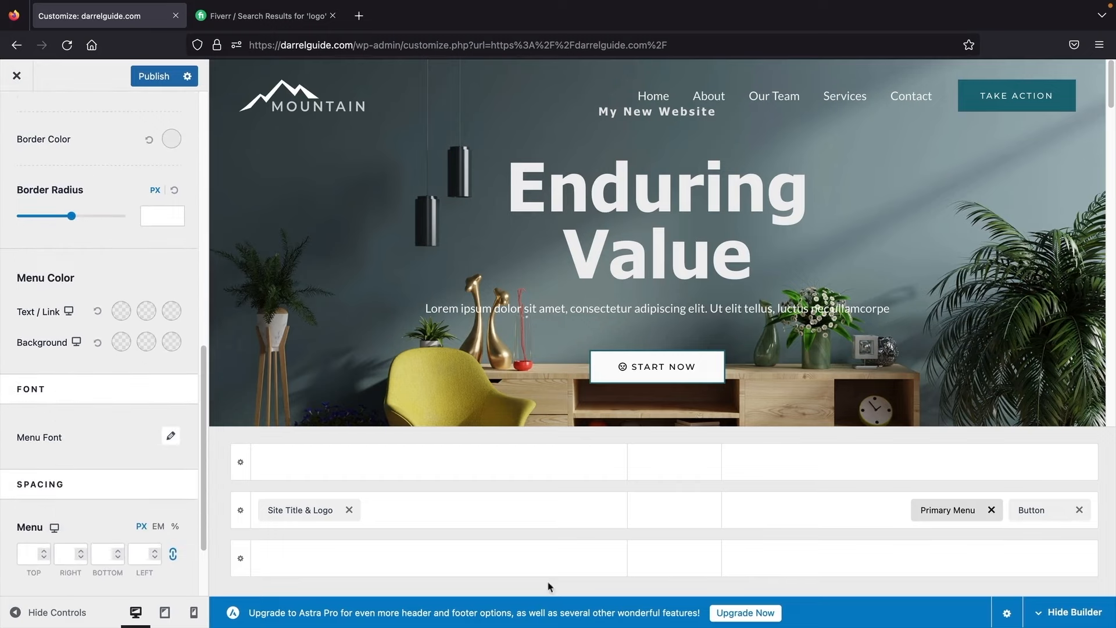
pyautogui.scroll(10, 117, 450)
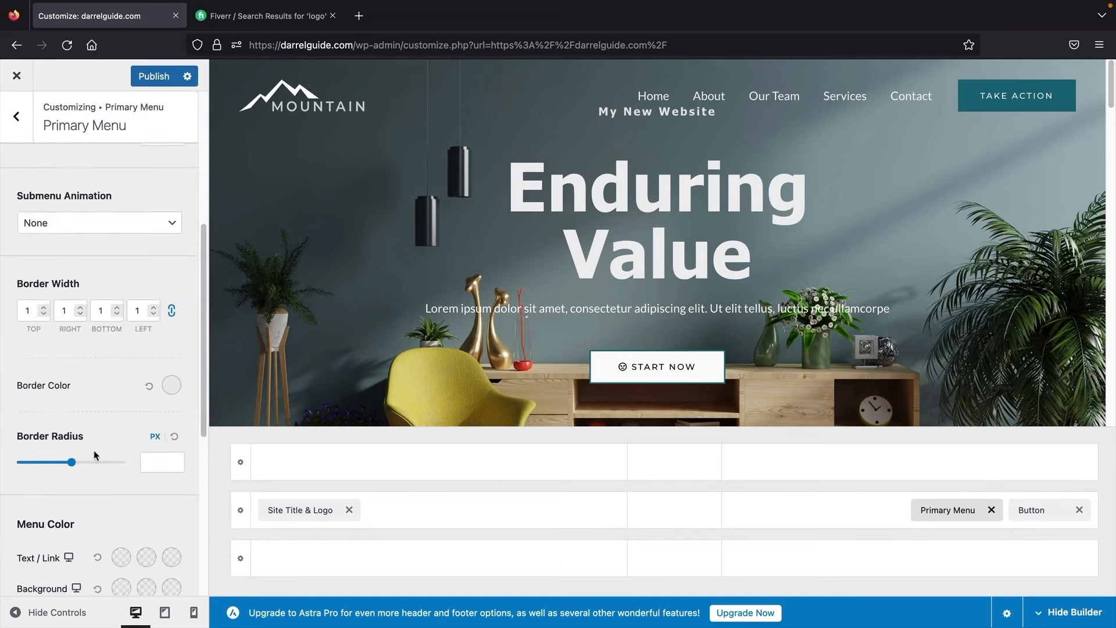
# Step: Preview the elements available for the bottom header row without adding any
pyautogui.click(15, 117)
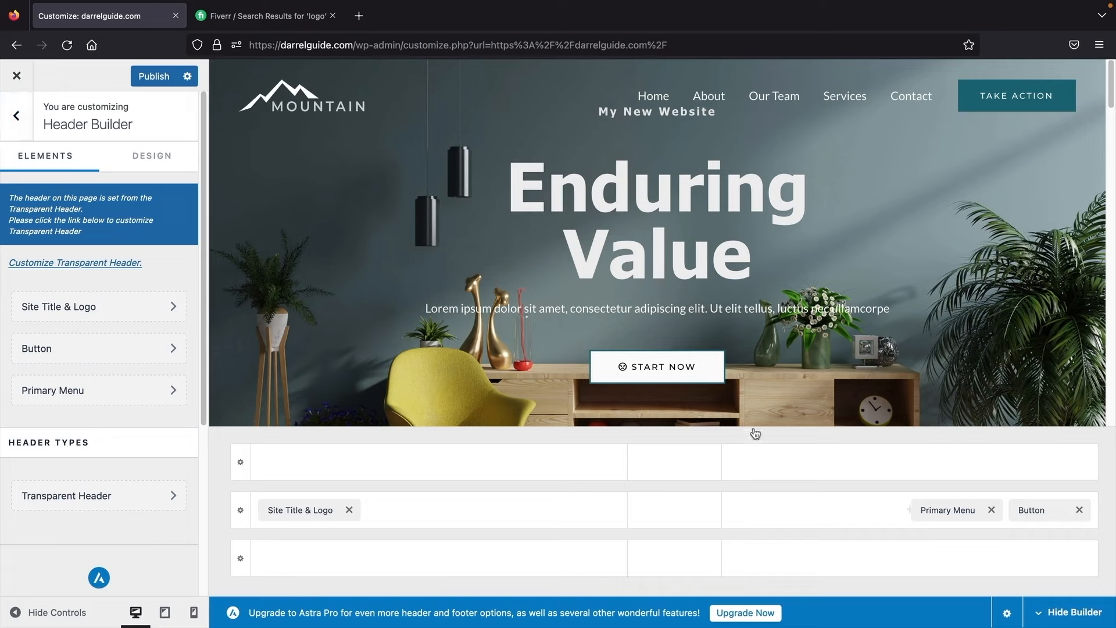
pyautogui.click(912, 557)
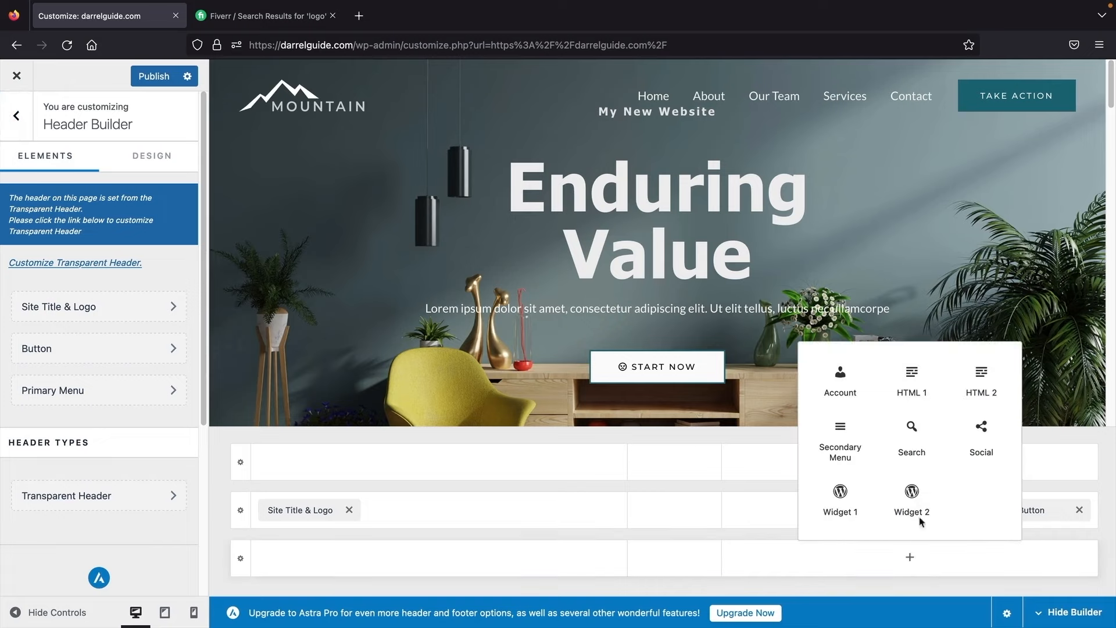
pyautogui.click(769, 560)
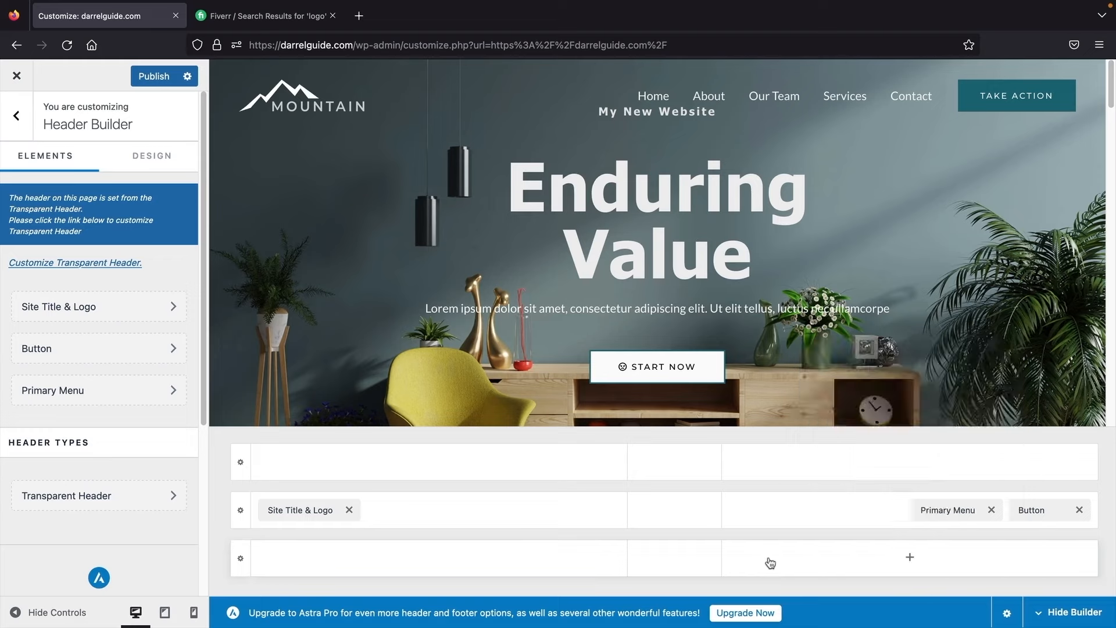
pyautogui.click(779, 558)
pyautogui.click(763, 537)
# Step: In Breadcrumb settings, try Header Position Inside, then revert it to None
pyautogui.click(22, 114)
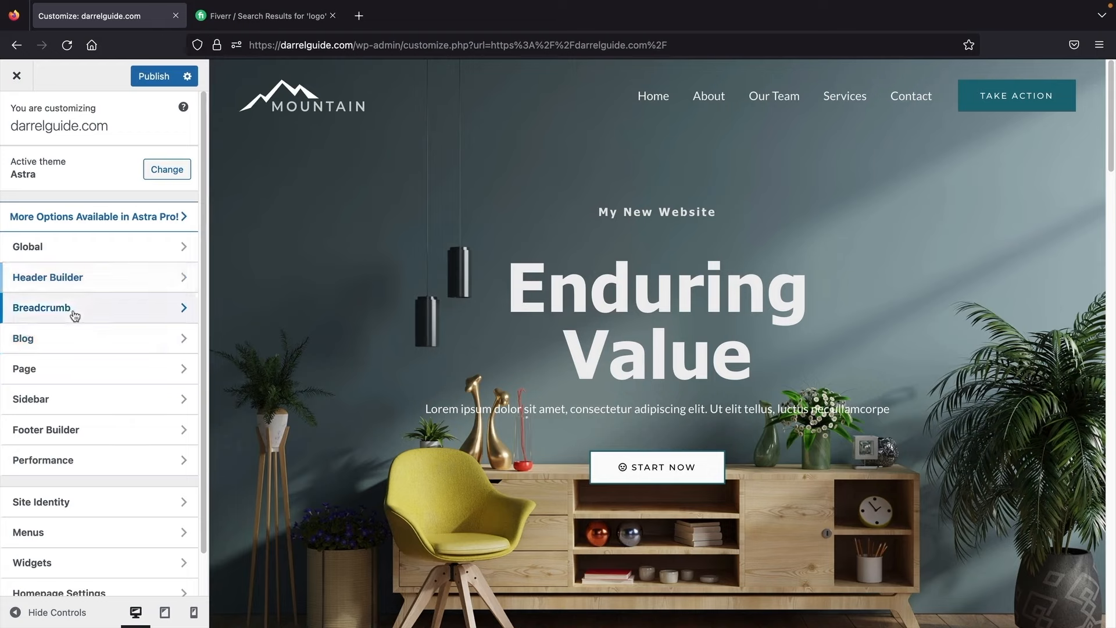
pyautogui.click(74, 314)
pyautogui.click(96, 232)
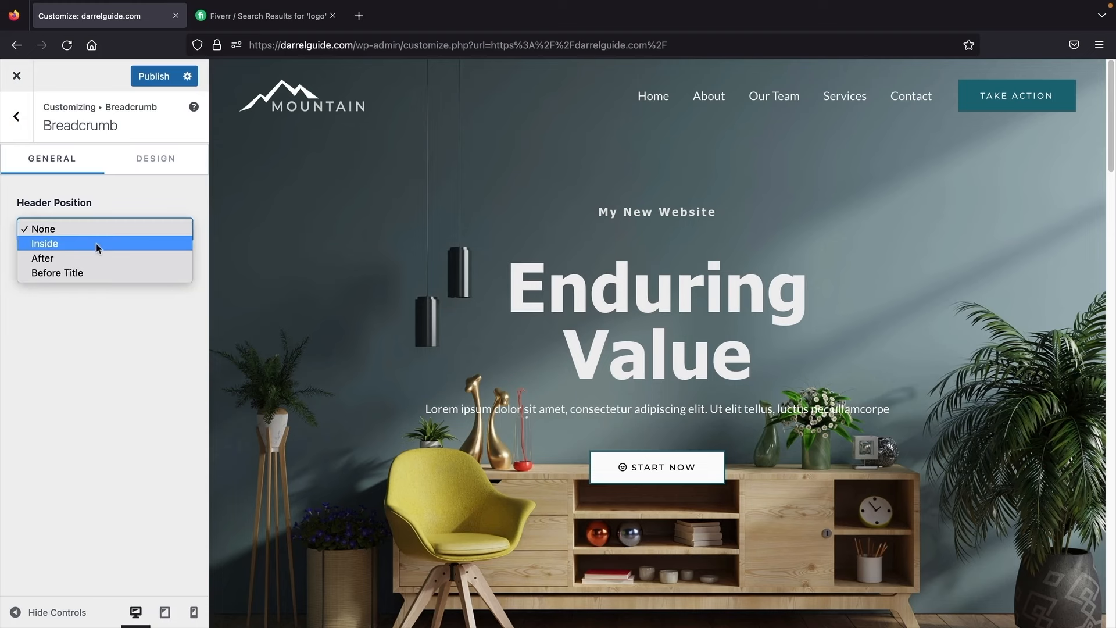
pyautogui.click(96, 245)
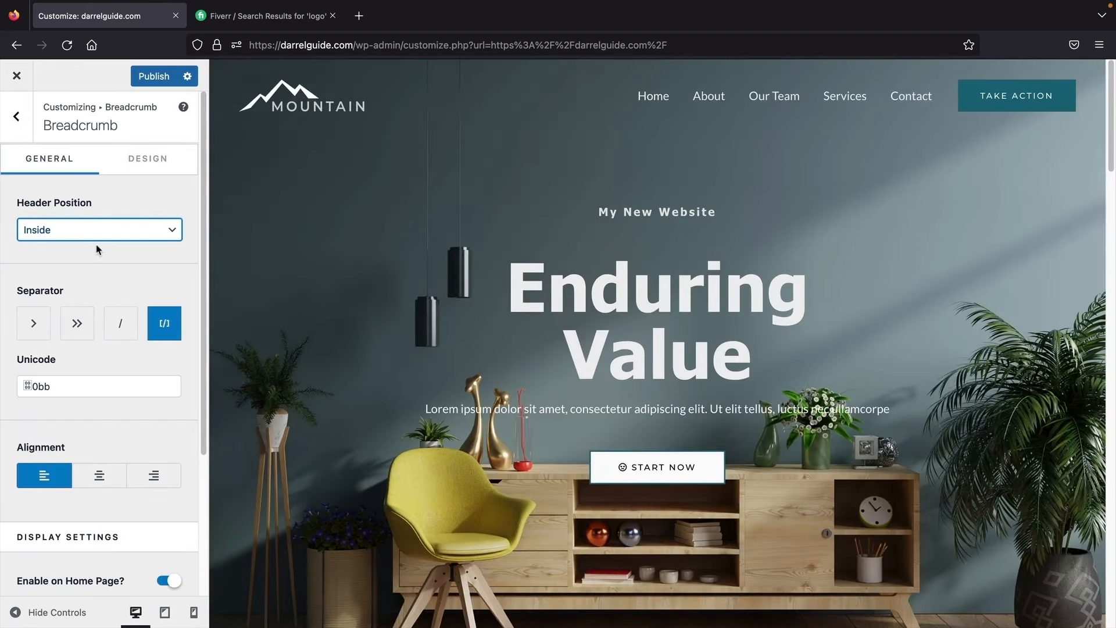
pyautogui.click(93, 228)
pyautogui.click(96, 216)
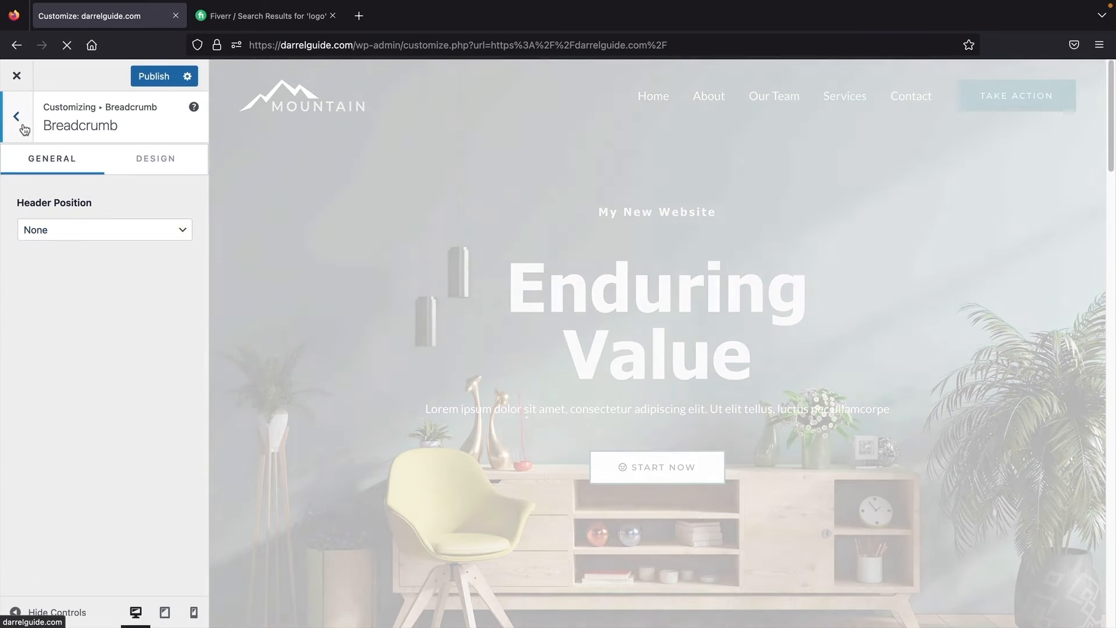
pyautogui.click(16, 116)
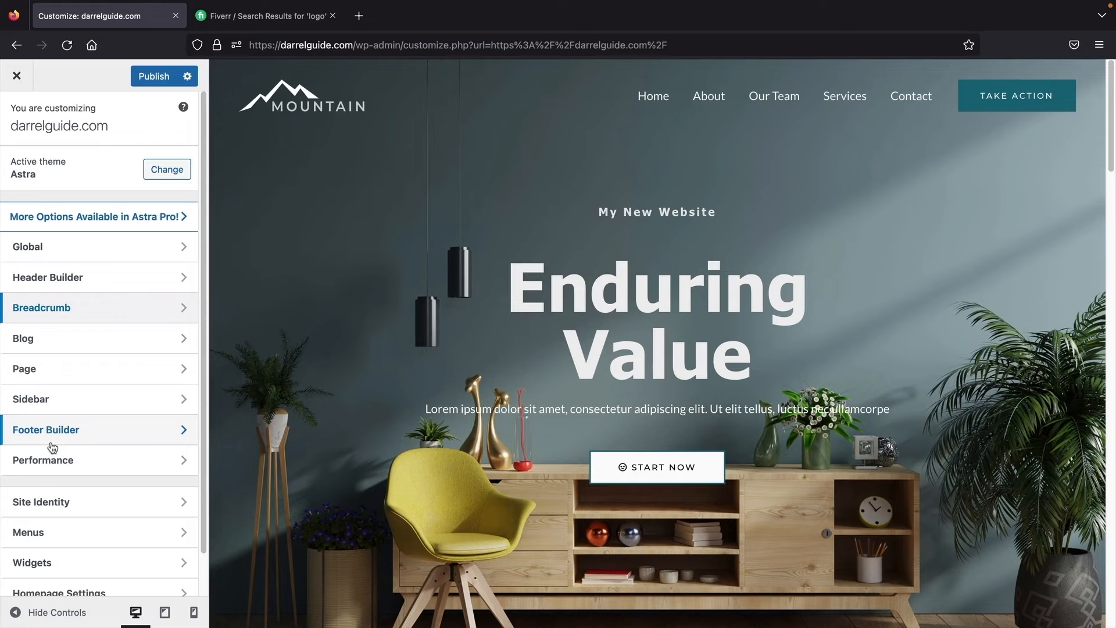
# Step: Open the Footer Builder and drag Social and Widget 1 into the top footer row
pyautogui.click(96, 426)
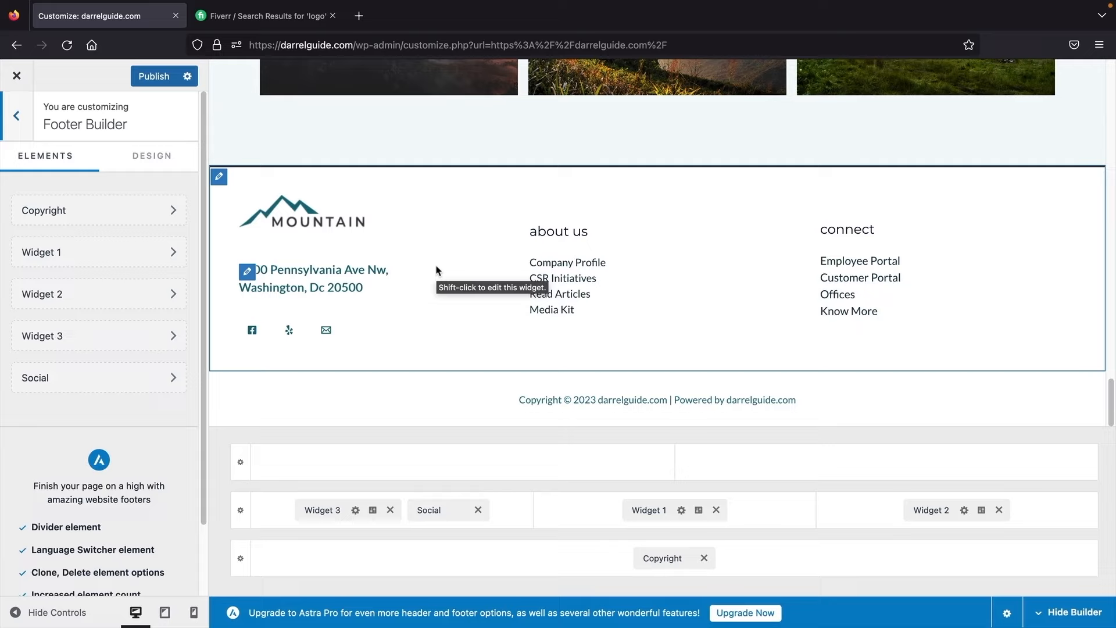
pyautogui.moveTo(429, 510); pyautogui.dragTo(415, 484)
pyautogui.moveTo(653, 510); pyautogui.dragTo(727, 476)
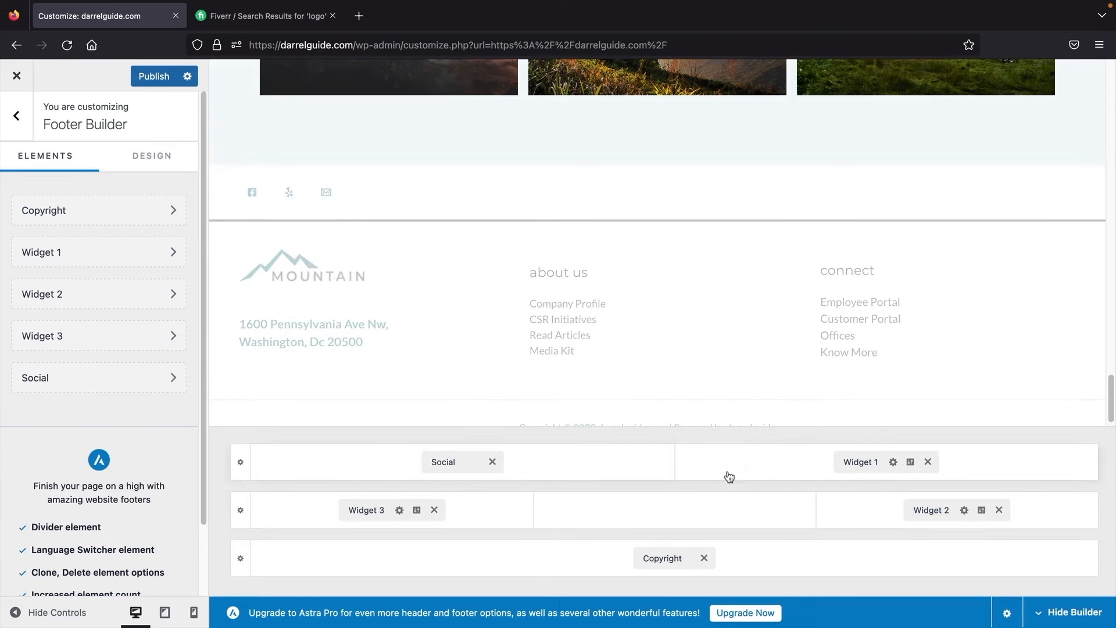
# Step: Add Widget 4 to the middle footer row and browse its available blocks
pyautogui.click(675, 511)
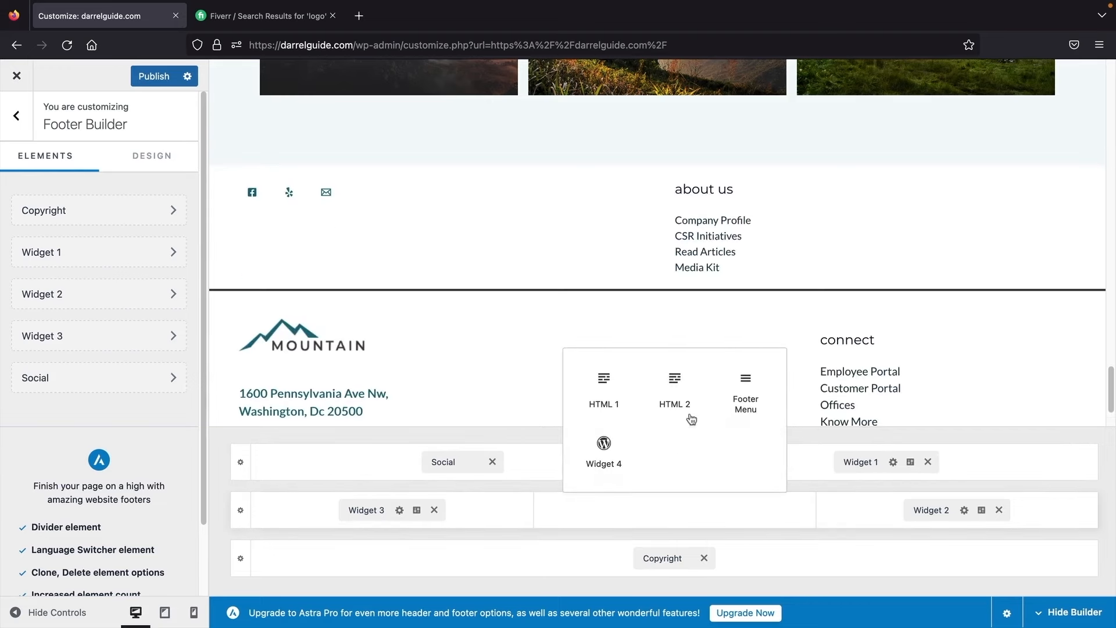
pyautogui.click(615, 461)
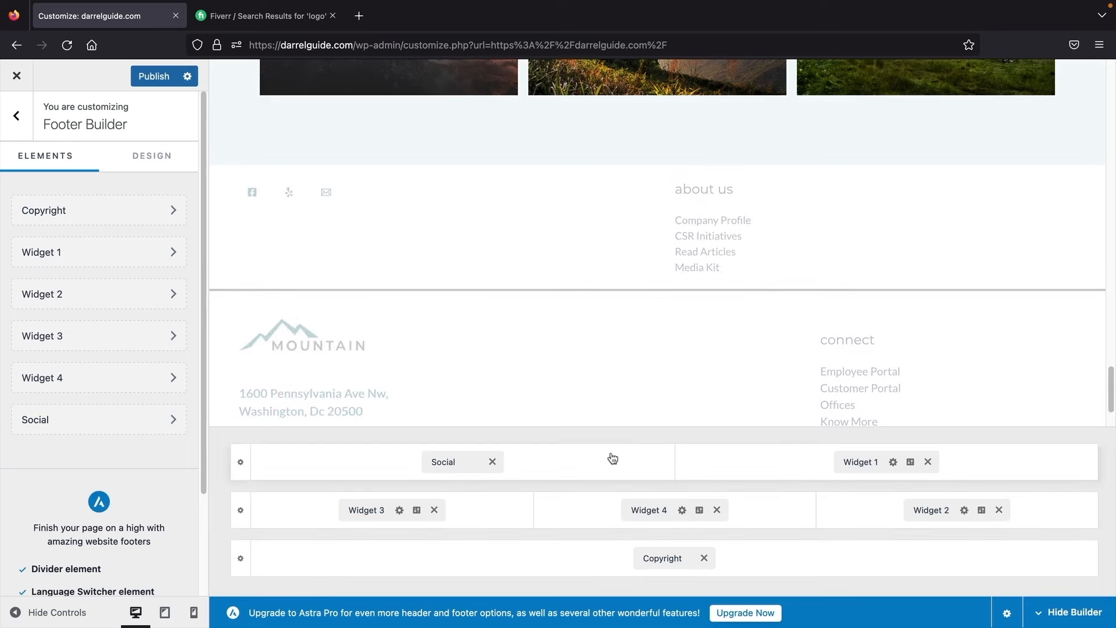
pyautogui.click(657, 509)
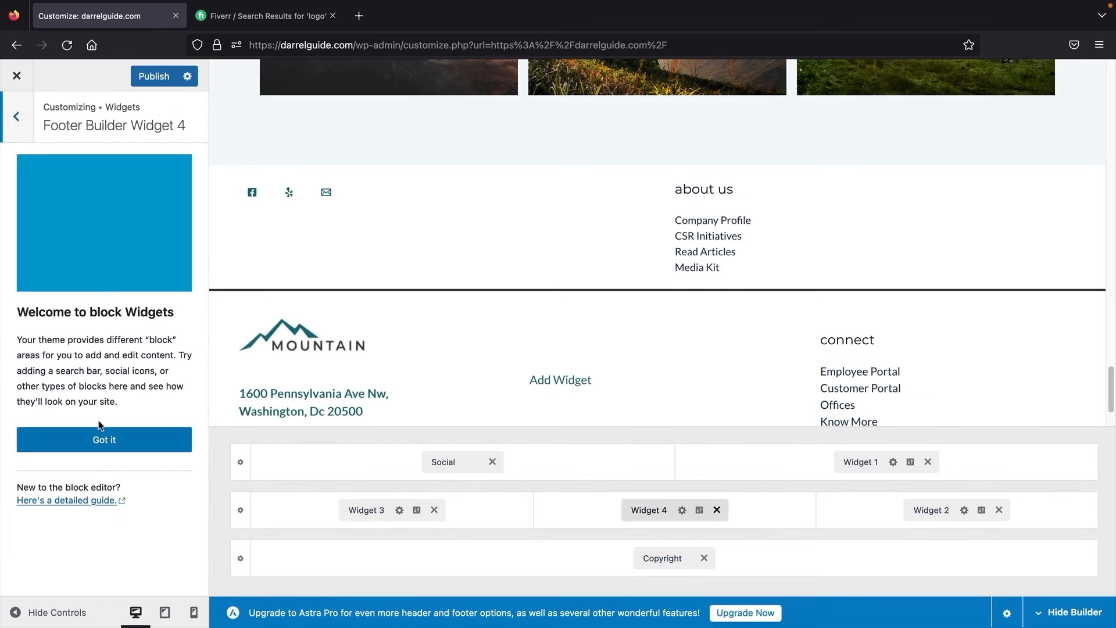
pyautogui.click(99, 441)
pyautogui.click(104, 226)
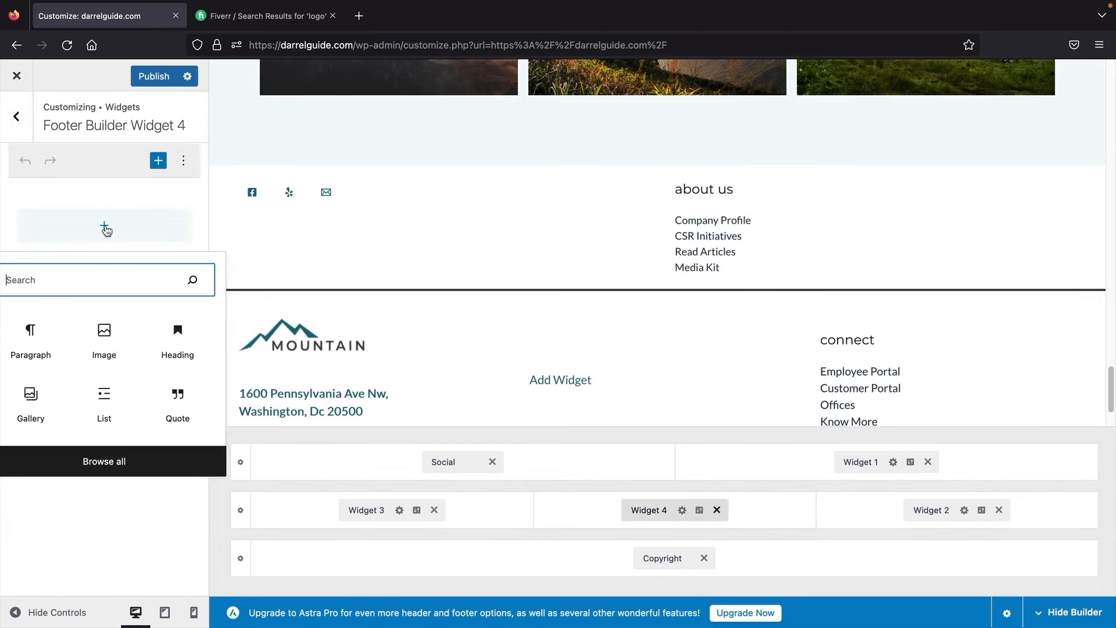
pyautogui.click(114, 466)
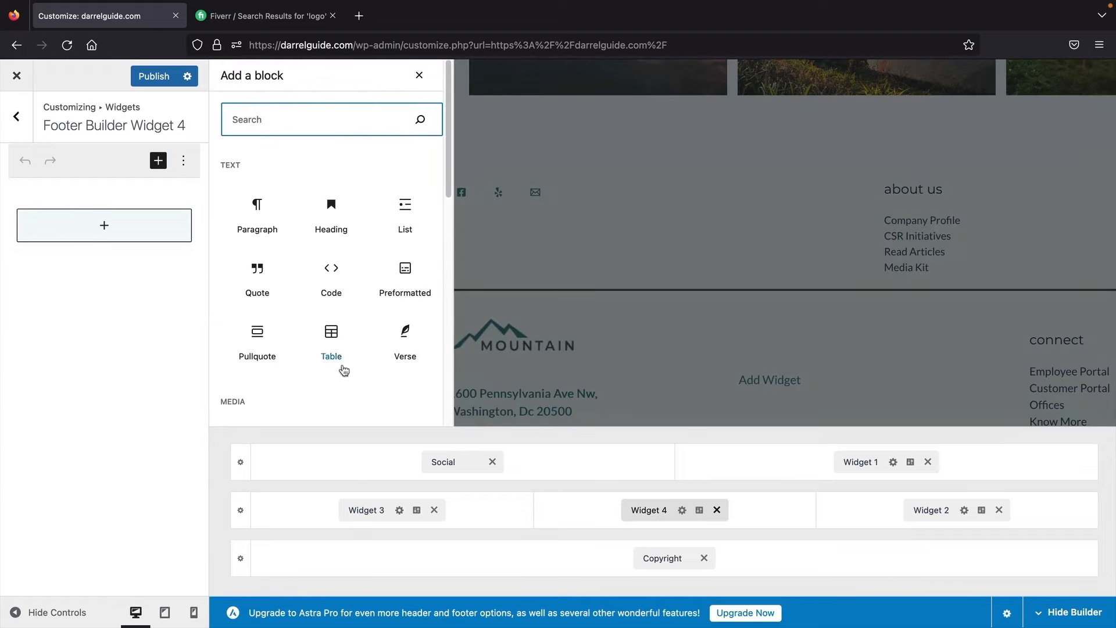
pyautogui.scroll(-5, 334, 361)
pyautogui.scroll(-2, 337, 356)
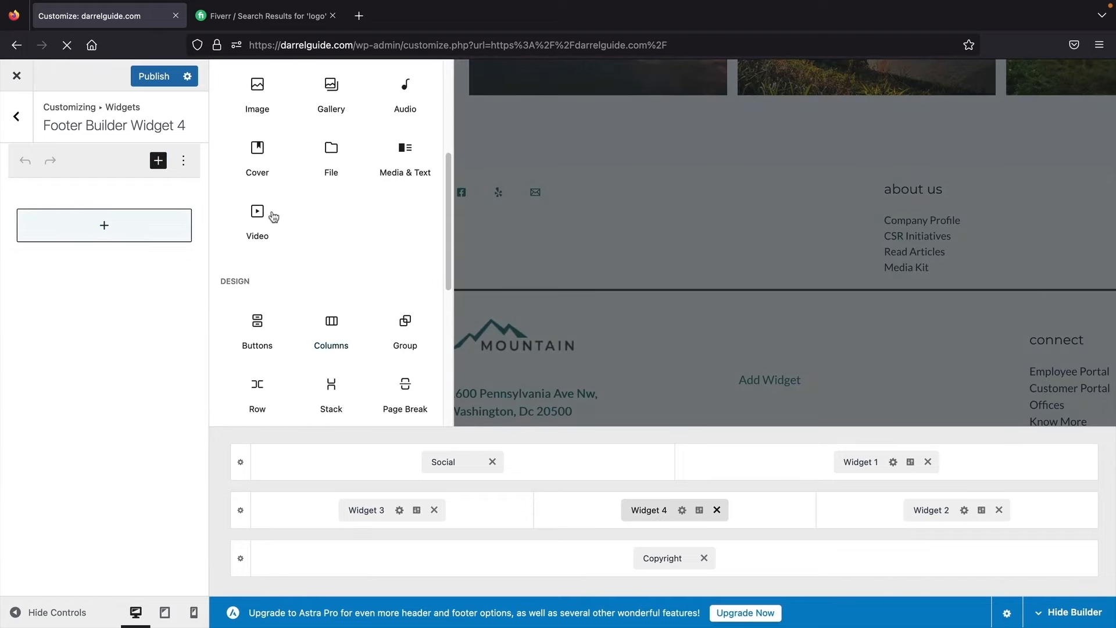
pyautogui.scroll(-8, 248, 324)
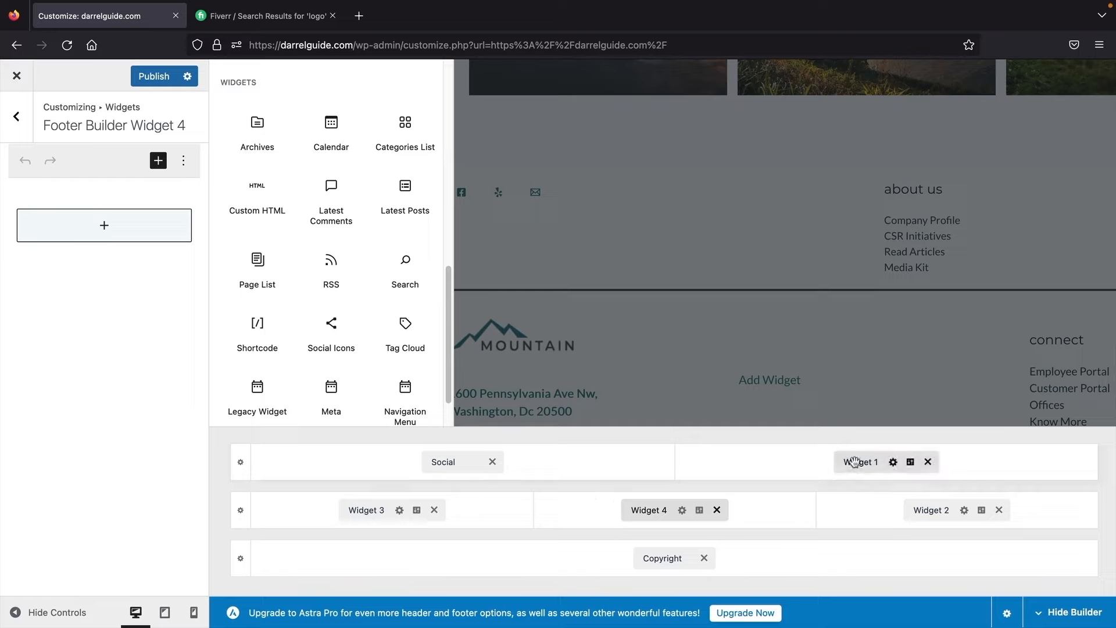
# Step: Remove Widget 4, move Widget 1 to the middle row, and put Social beside Copyright
pyautogui.click(716, 510)
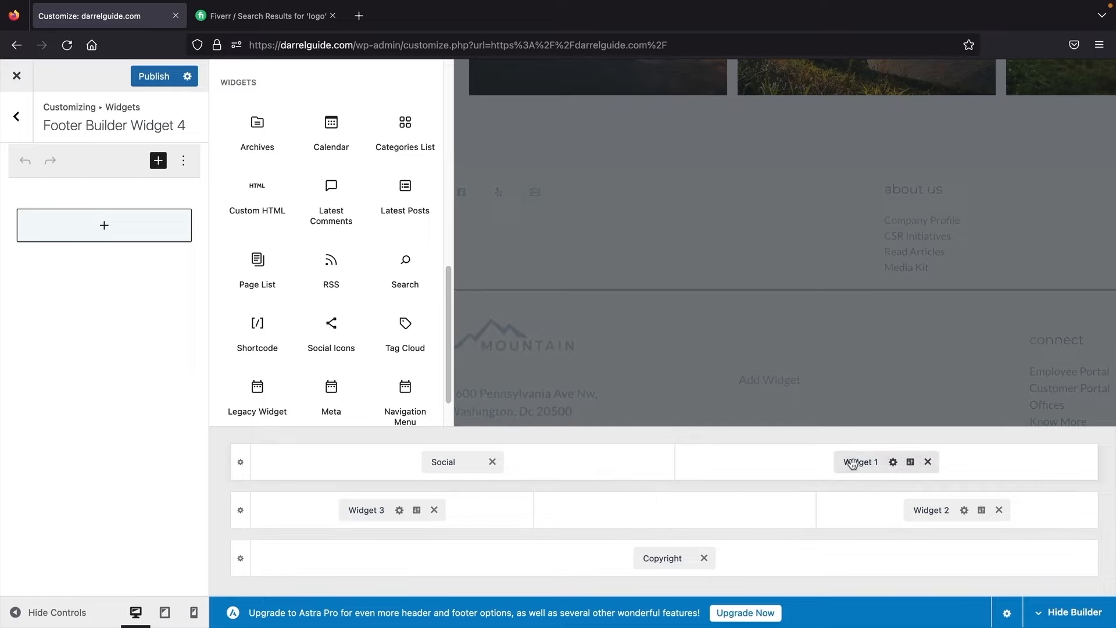
pyautogui.moveTo(853, 463); pyautogui.dragTo(649, 510)
pyautogui.moveTo(436, 461); pyautogui.dragTo(421, 559)
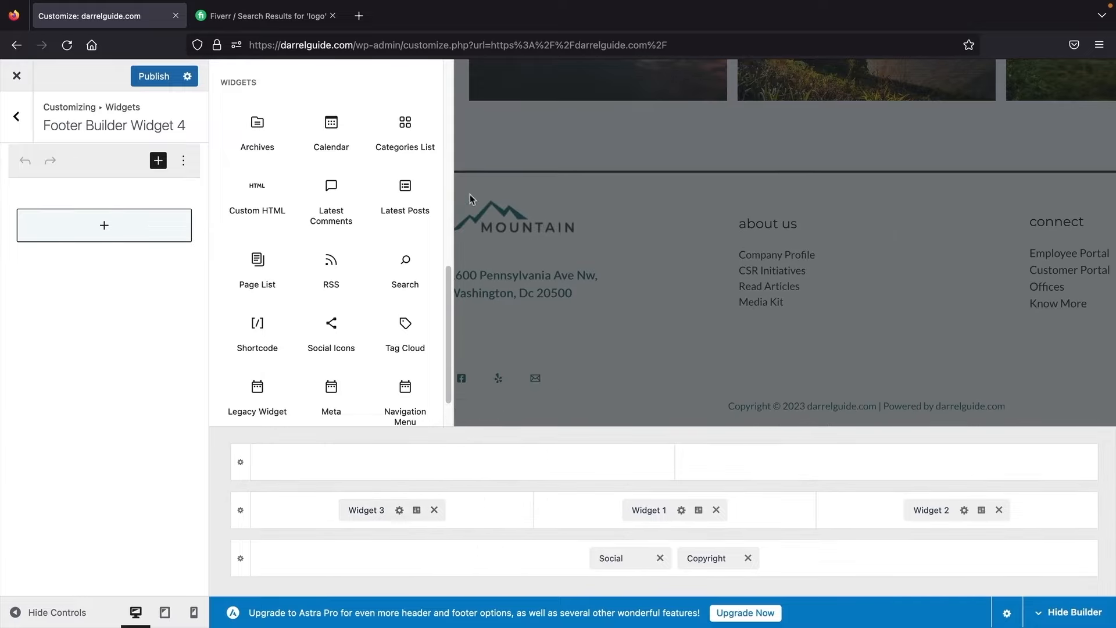
pyautogui.click(16, 116)
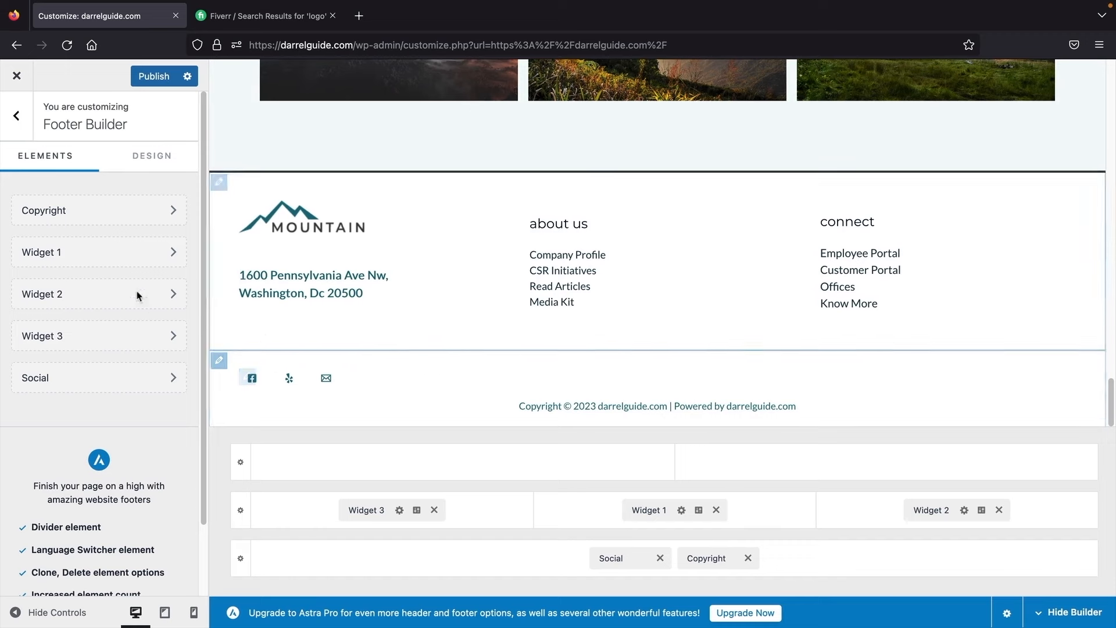
# Step: Open Site Identity's Site Title & Logo settings to view the Mountain logo and its retina version
pyautogui.click(11, 123)
pyautogui.scroll(-1, 105, 395)
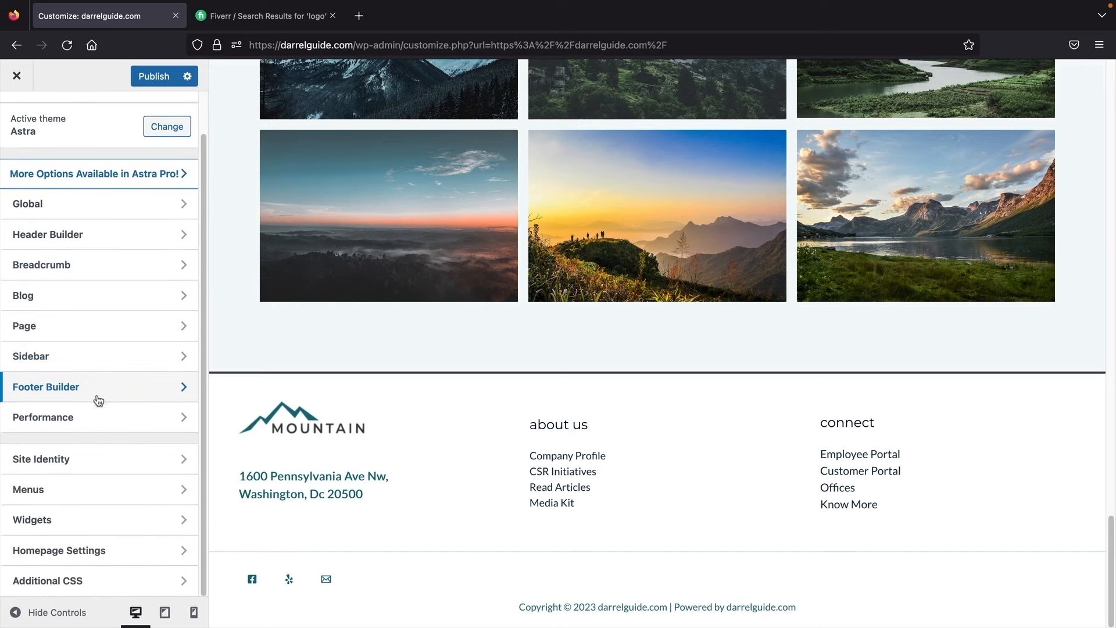
pyautogui.click(75, 463)
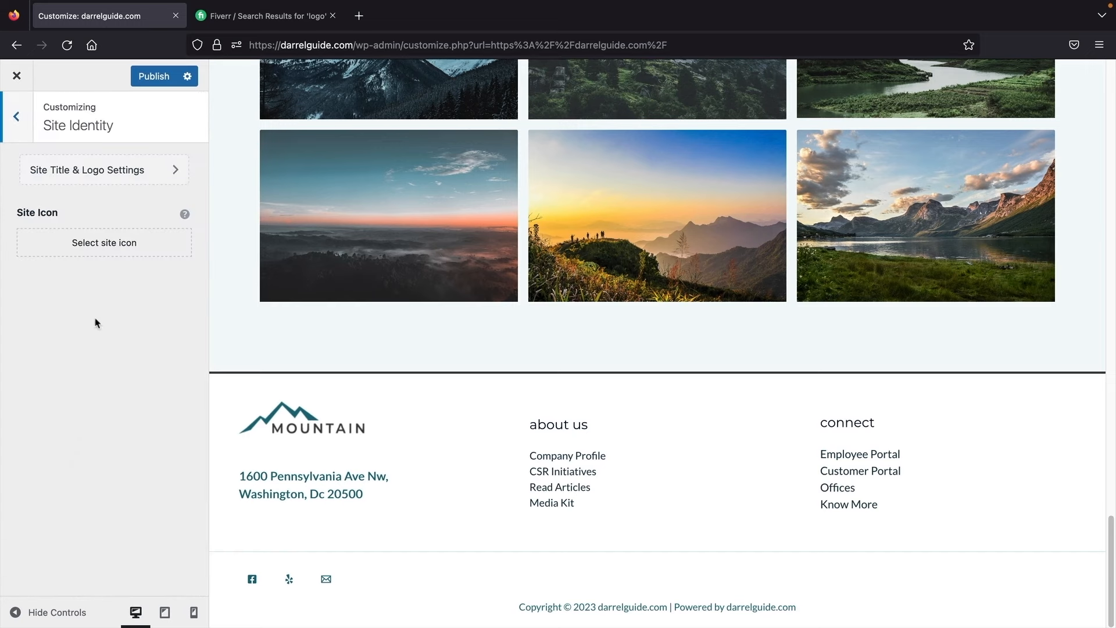
pyautogui.click(111, 174)
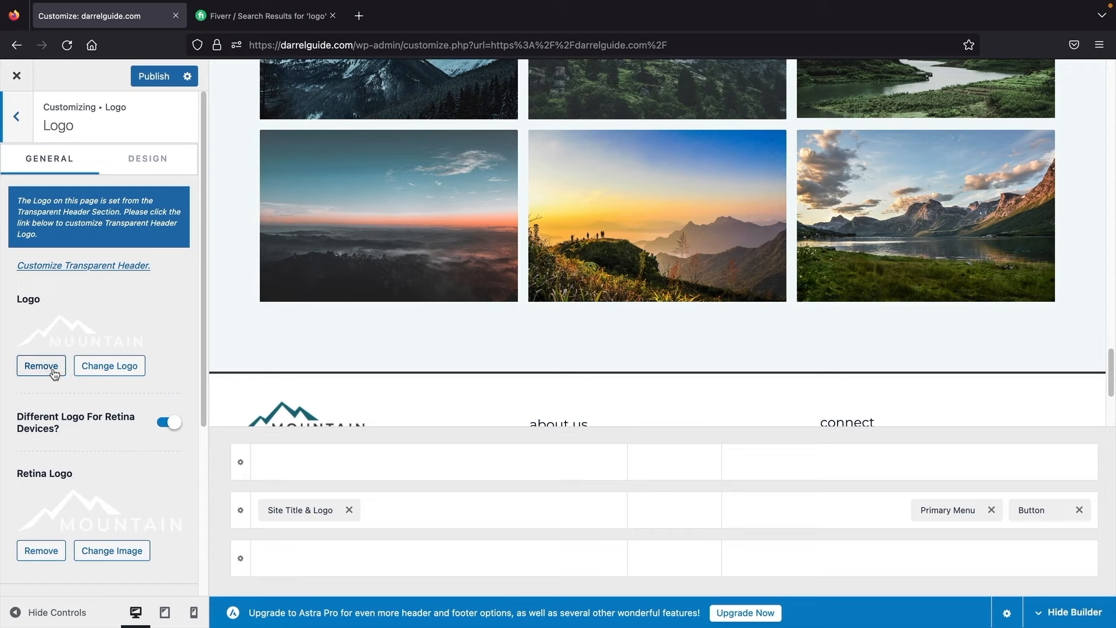
pyautogui.click(262, 17)
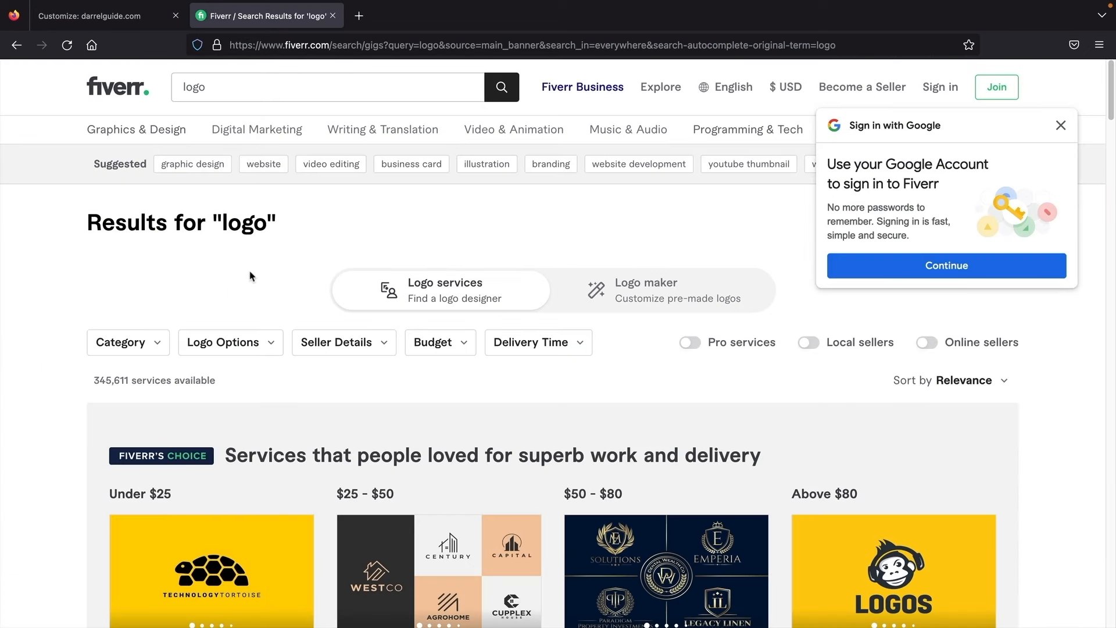
# Step: Dismiss the Google sign-in prompt and rerun the Fiverr search for 'logo'
pyautogui.click(1061, 125)
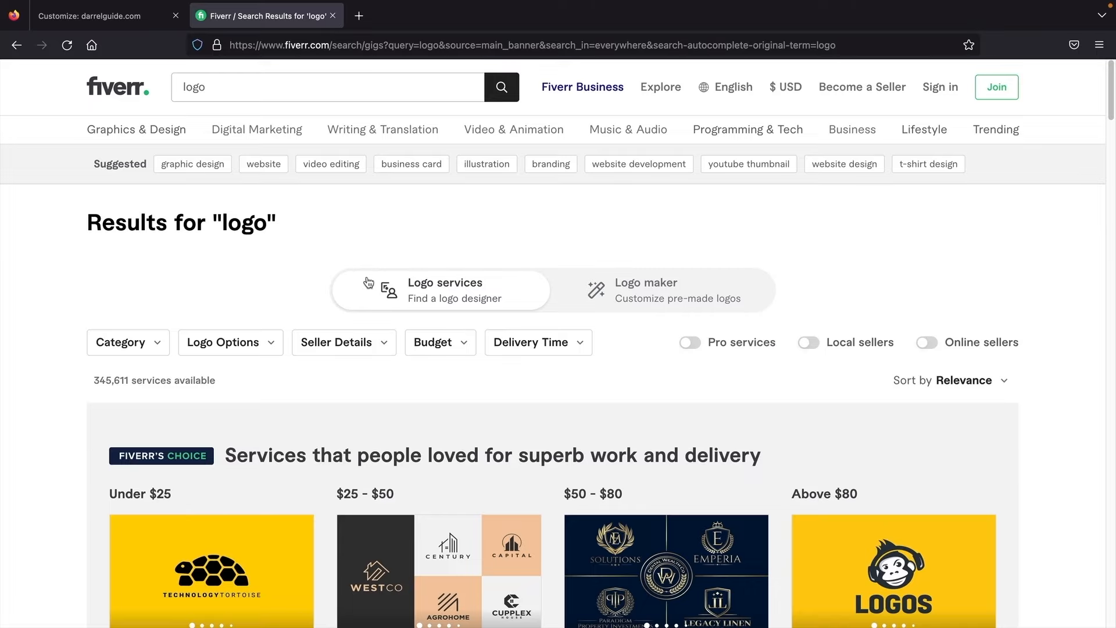
pyautogui.click(280, 89)
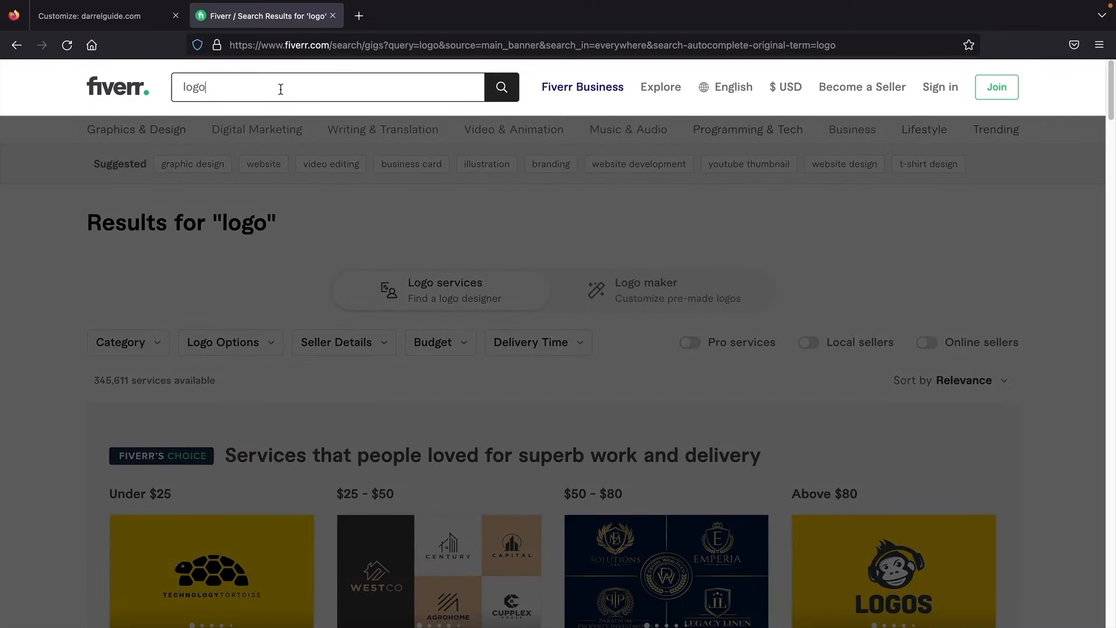
pyautogui.click(510, 92)
pyautogui.scroll(-8, 451, 297)
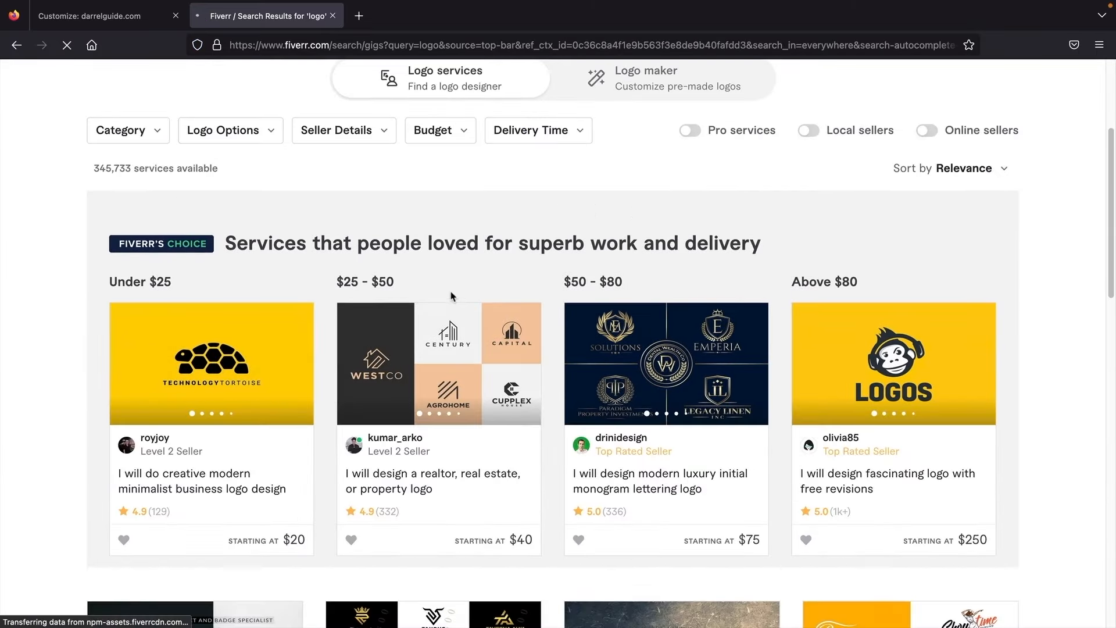
pyautogui.scroll(-3, 452, 296)
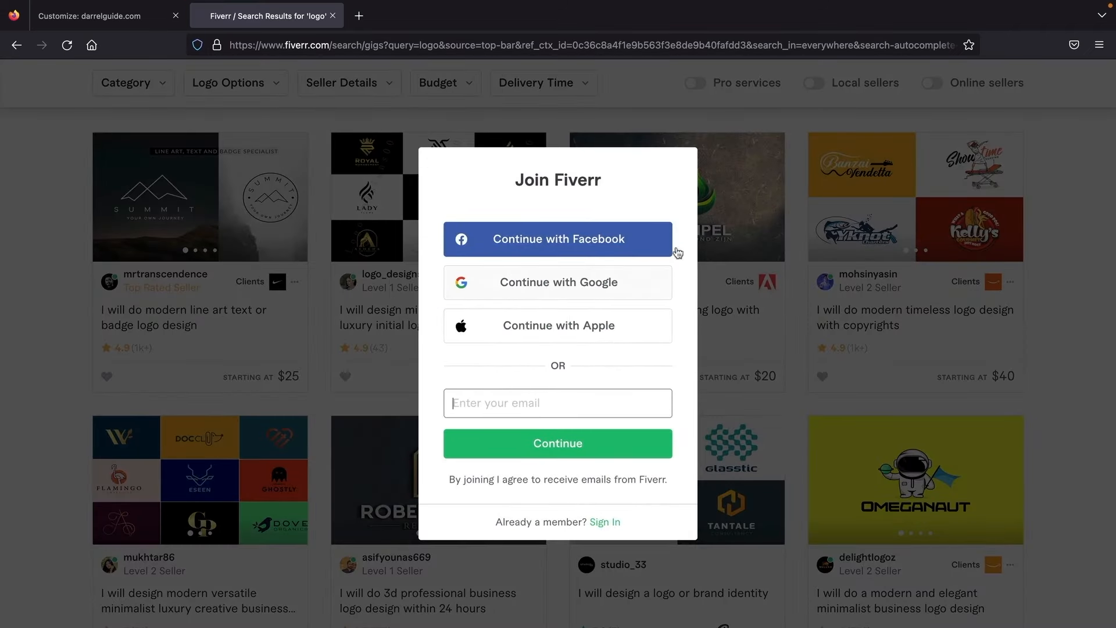
# Step: Close the Join Fiverr prompt and browse the logo gigs down to the $45 and $995 listings
pyautogui.click(763, 315)
pyautogui.scroll(-4, 763, 315)
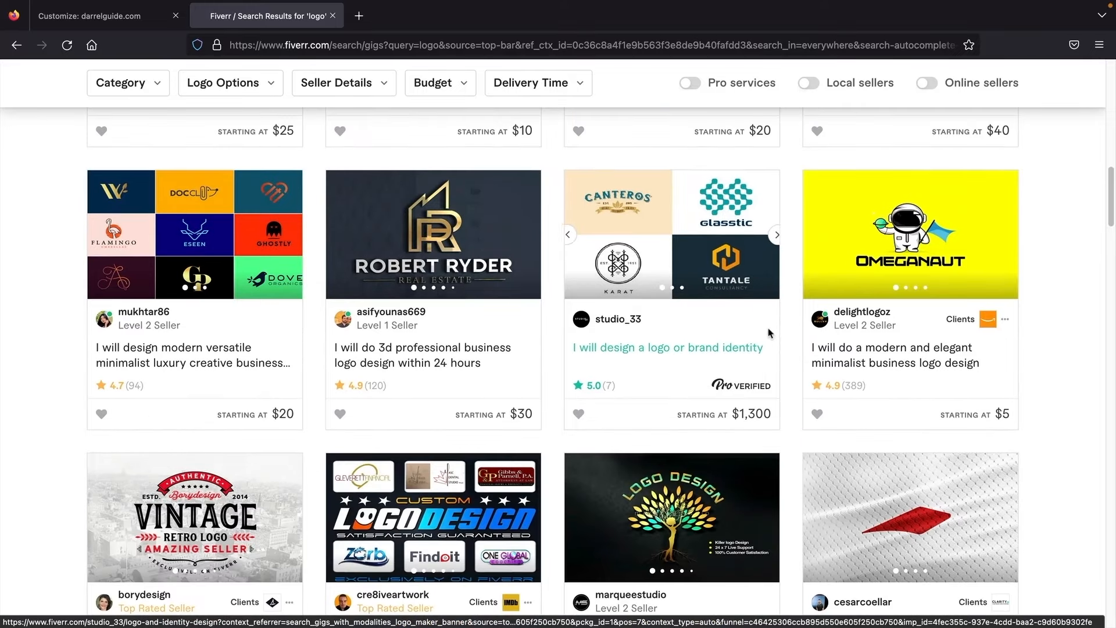
pyautogui.scroll(-1, 762, 327)
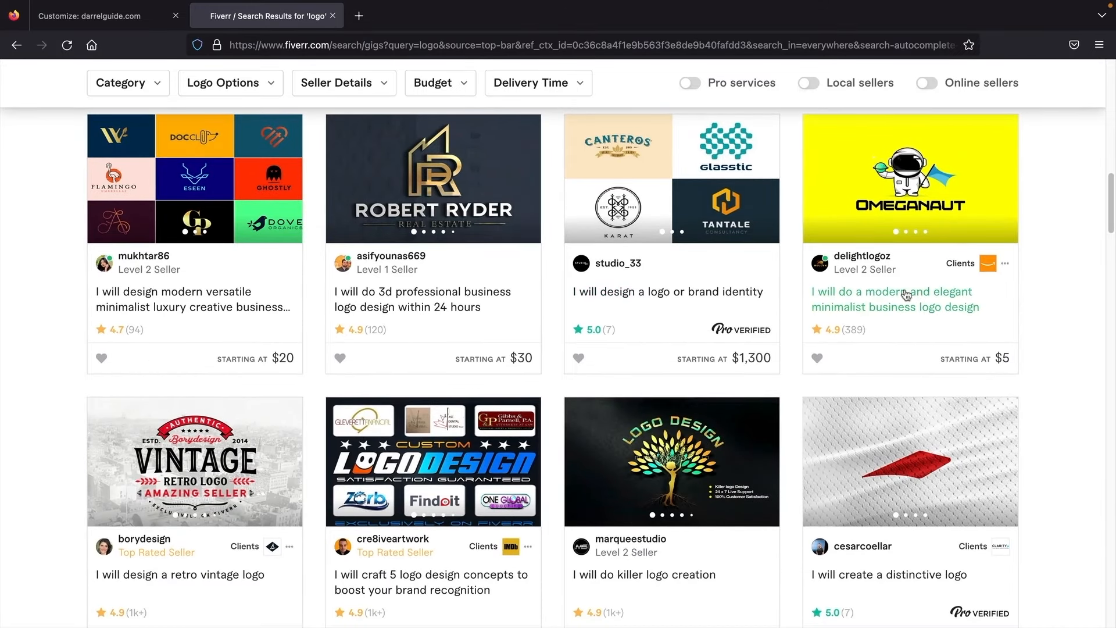
pyautogui.scroll(-4, 894, 305)
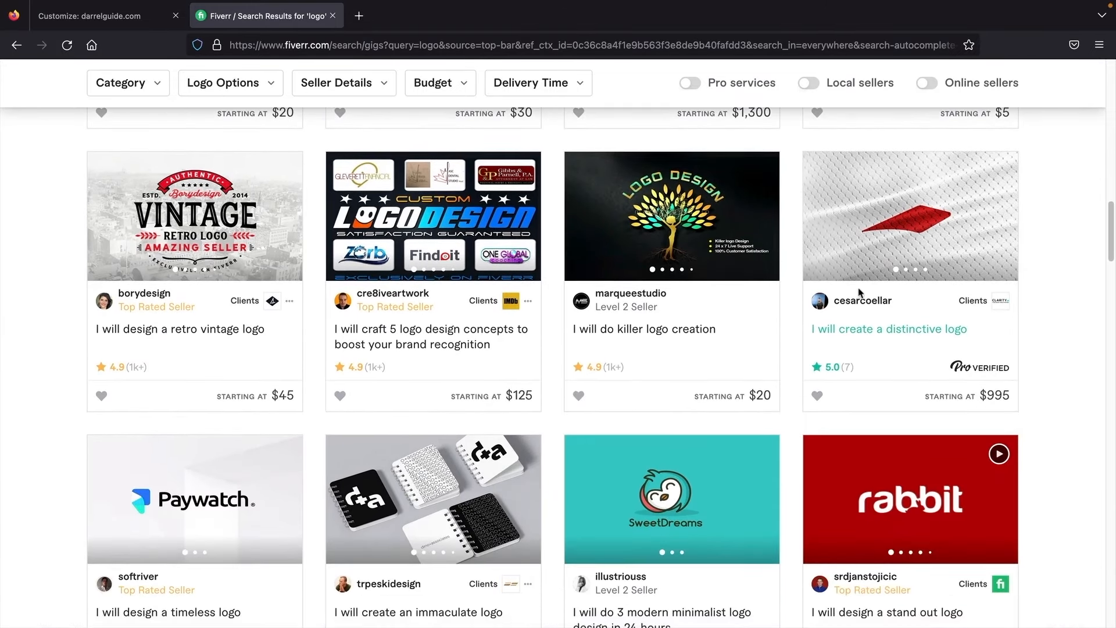
pyautogui.scroll(-2, 808, 295)
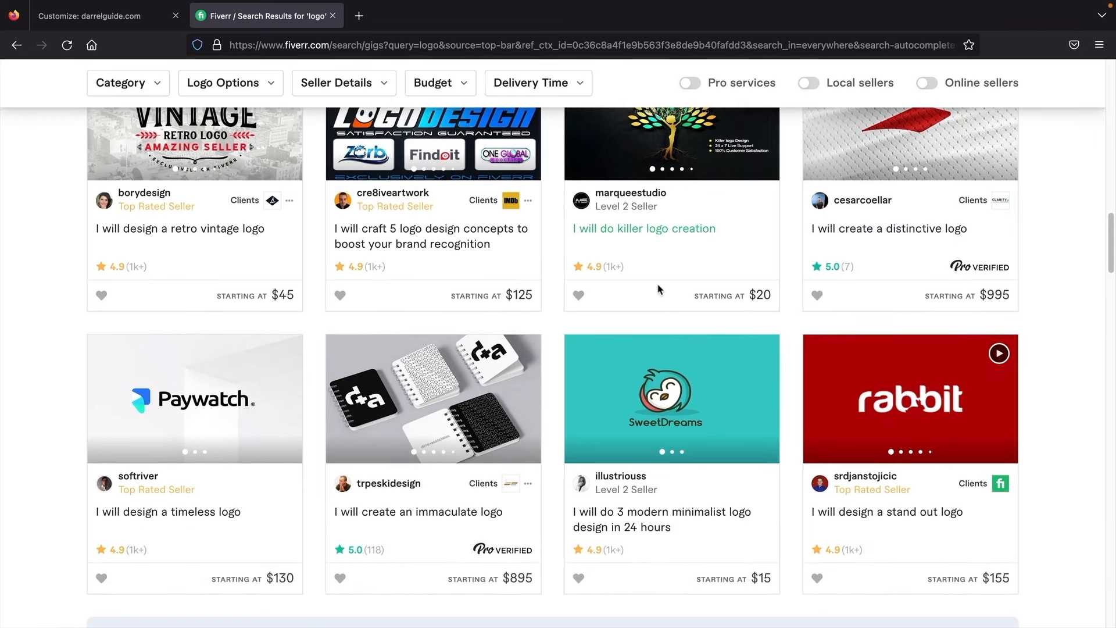
# Step: Back out of the logo settings to the main Customizer menu and open Homepage Settings
pyautogui.click(109, 21)
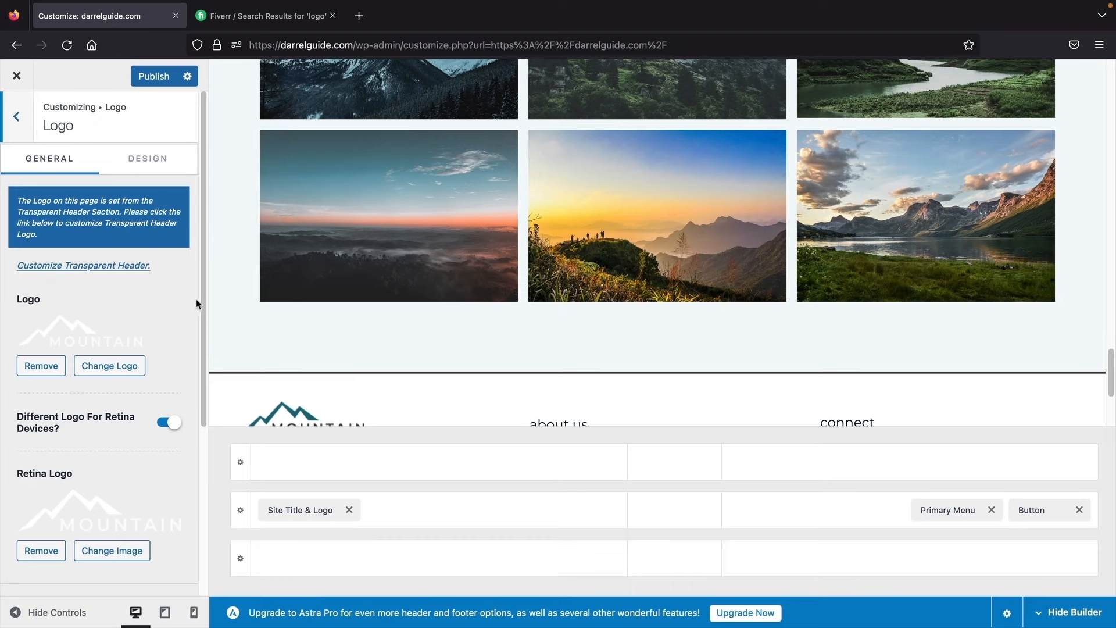
pyautogui.scroll(-3, 105, 366)
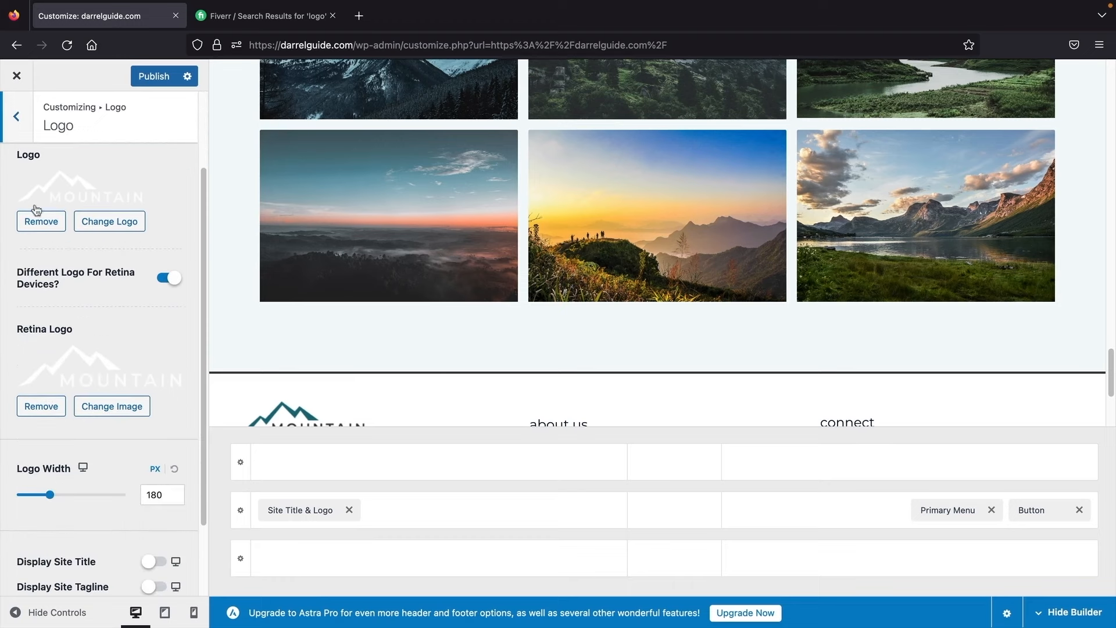
pyautogui.scroll(3, 64, 312)
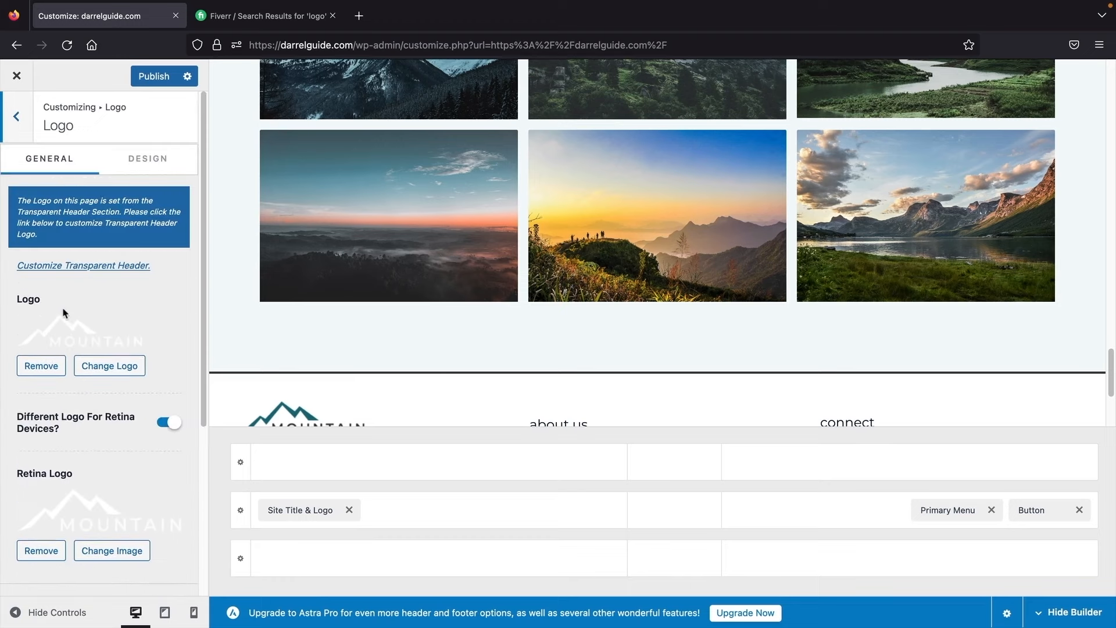
pyautogui.click(17, 122)
pyautogui.click(16, 123)
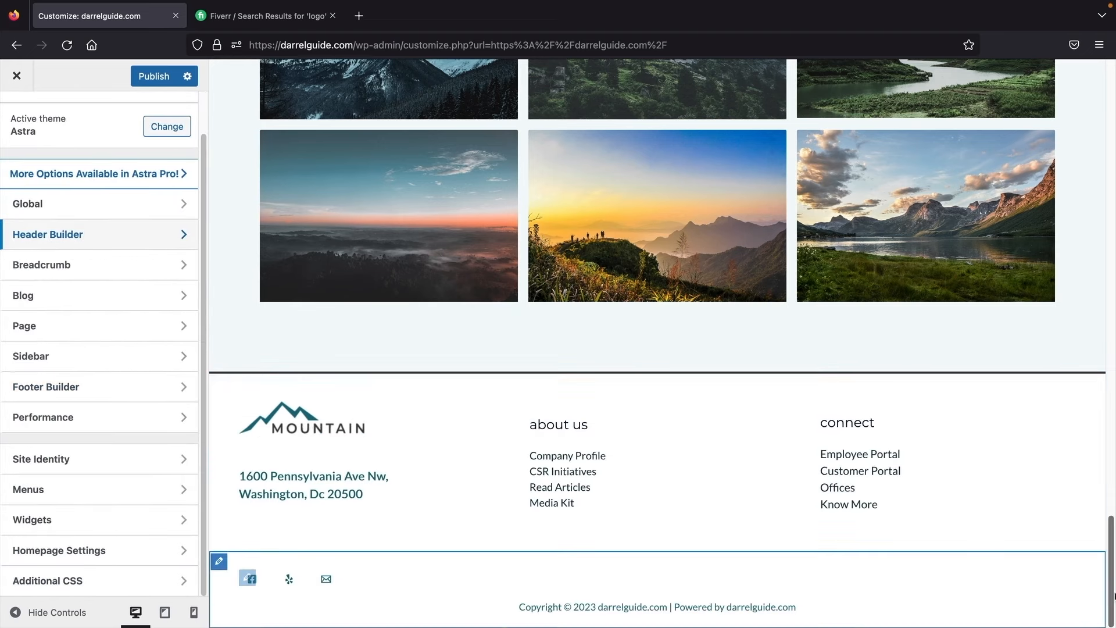
pyautogui.moveTo(1107, 552); pyautogui.dragTo(1111, 87)
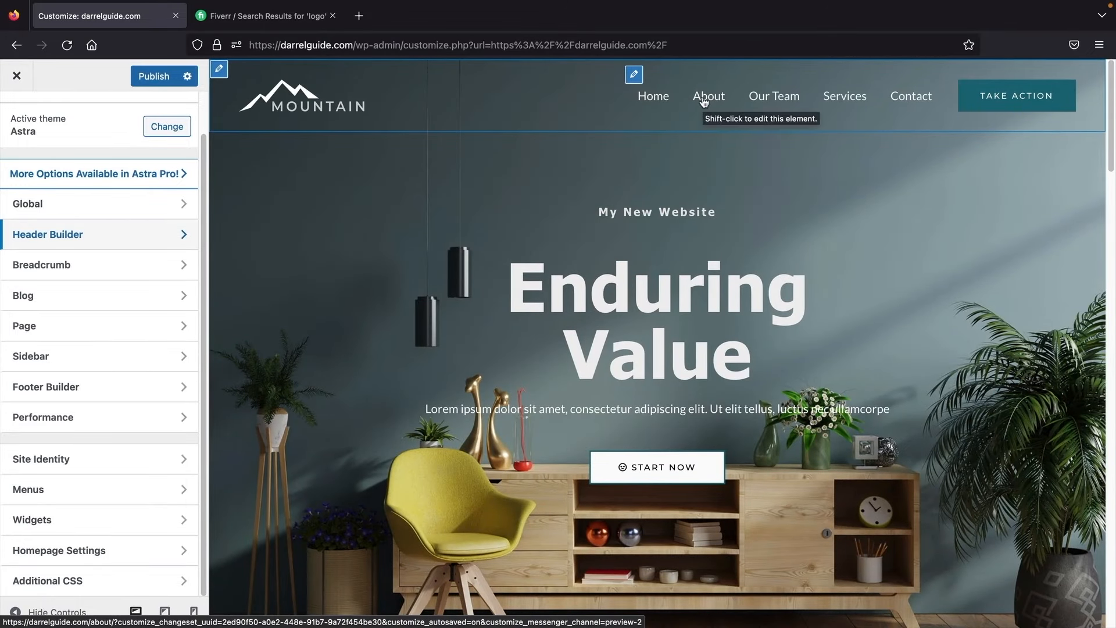
pyautogui.click(80, 543)
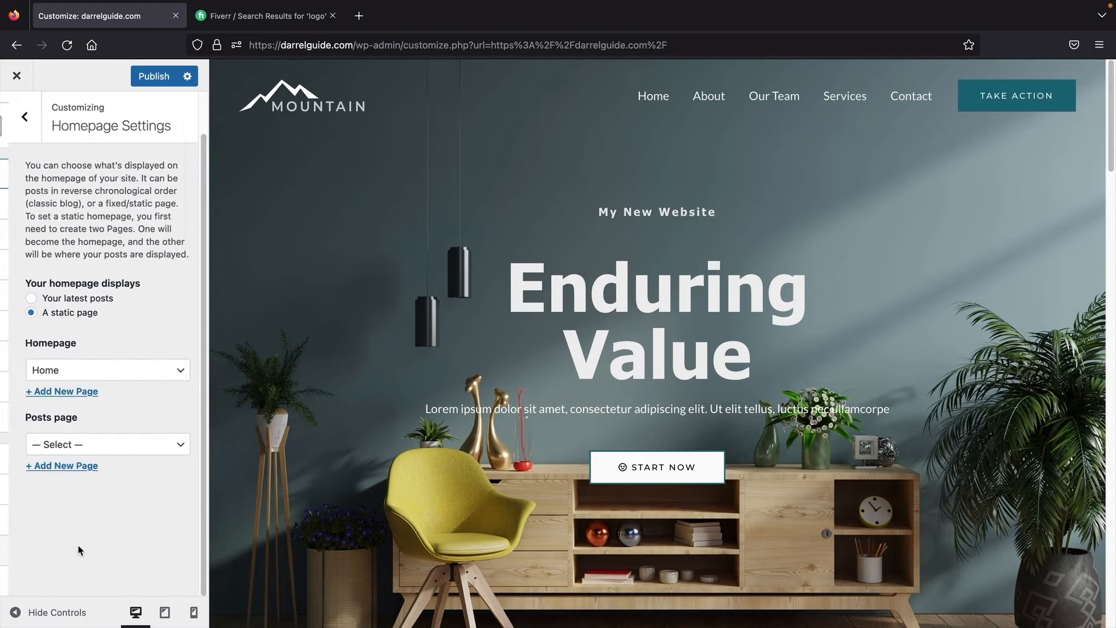
# Step: Try the homepage as Your latest posts, then as the static About page
pyautogui.click(75, 371)
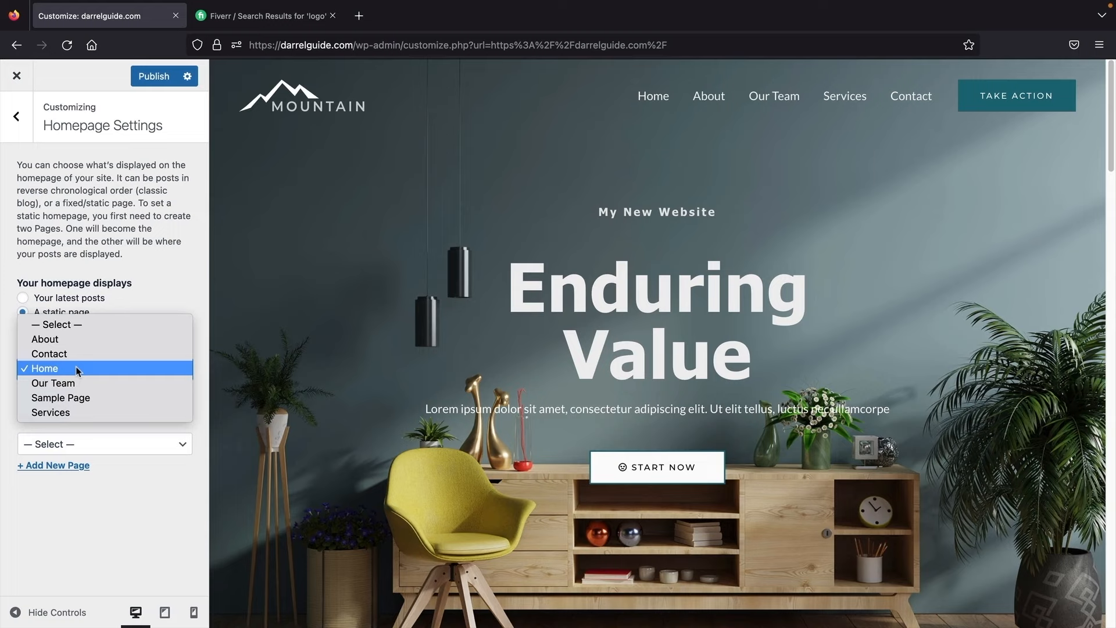
pyautogui.click(77, 370)
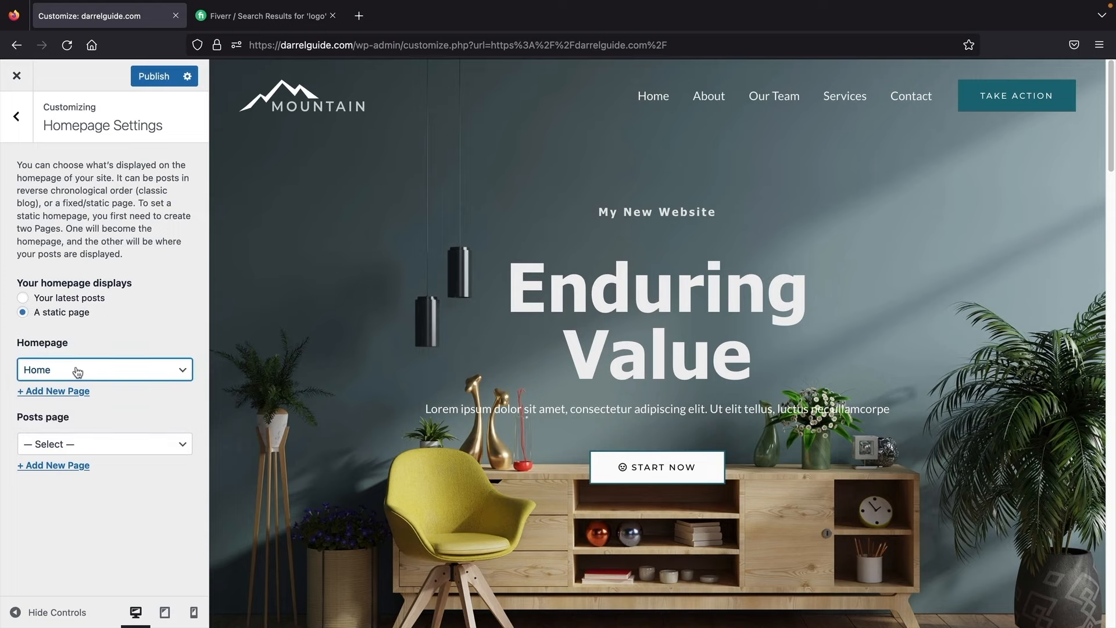
pyautogui.click(59, 302)
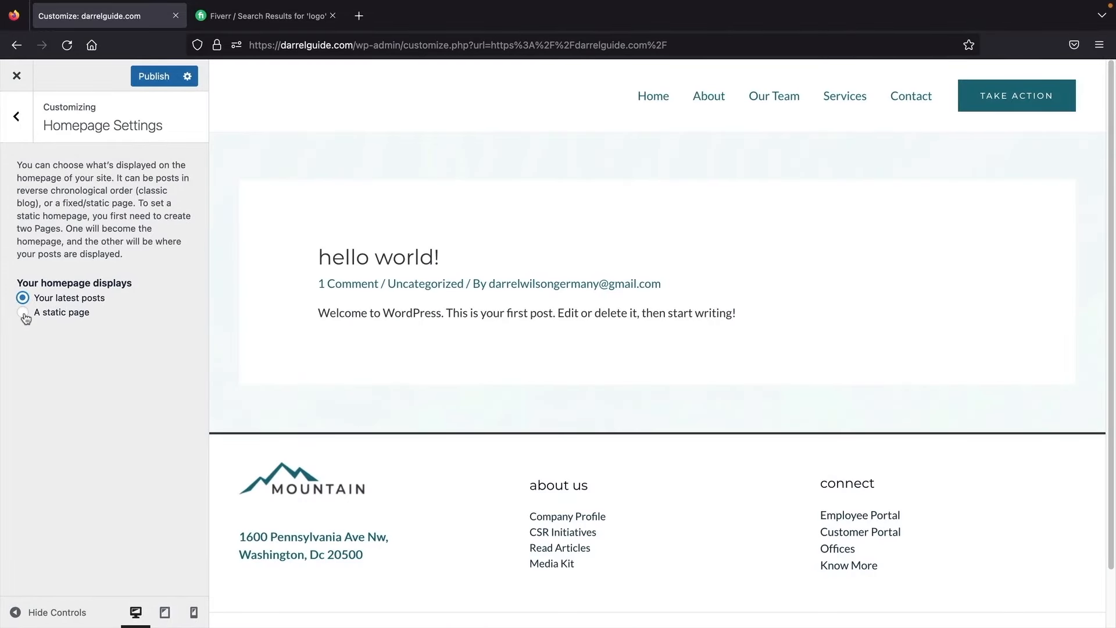
pyautogui.click(24, 315)
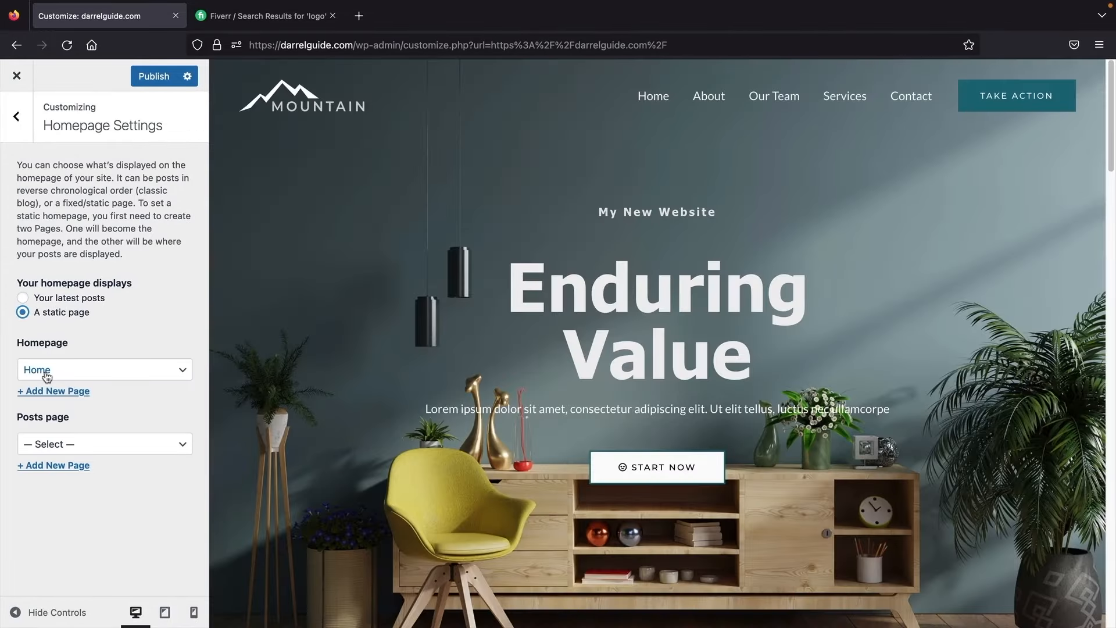
pyautogui.click(46, 377)
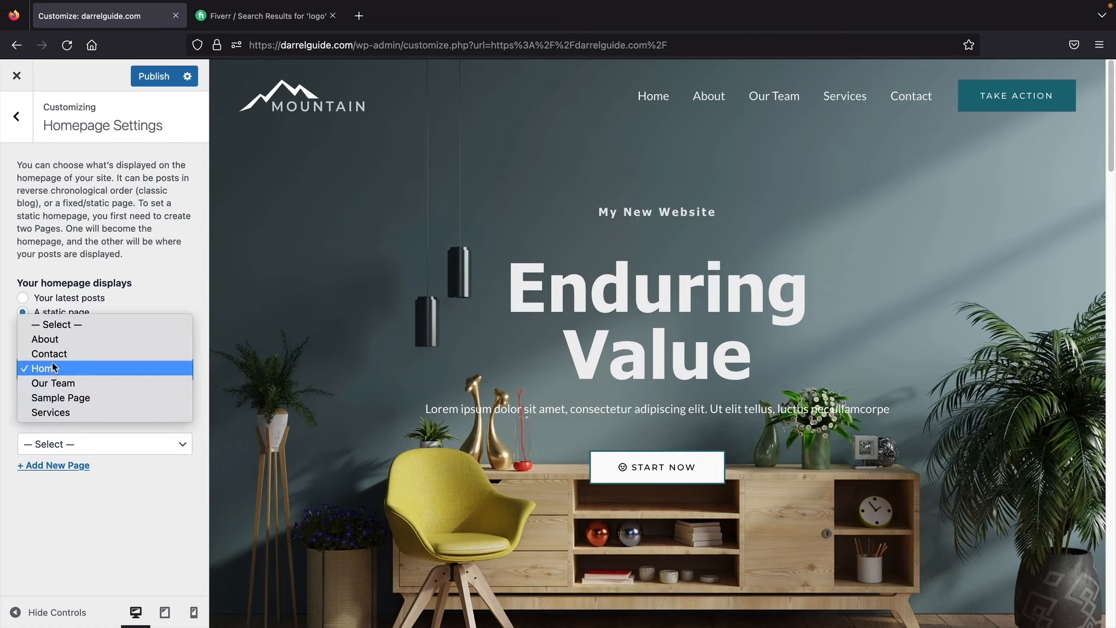
pyautogui.click(57, 340)
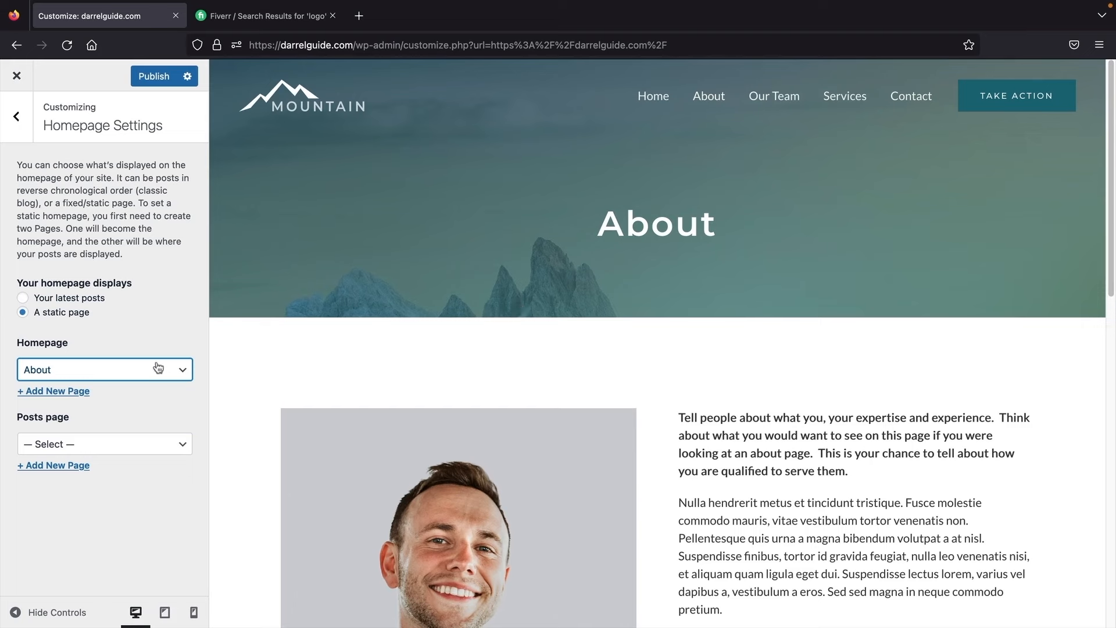
# Step: Set the static homepage back to Home, publish, and return to the main Customizer menu
pyautogui.click(145, 366)
pyautogui.press('Escape')
pyautogui.click(144, 391)
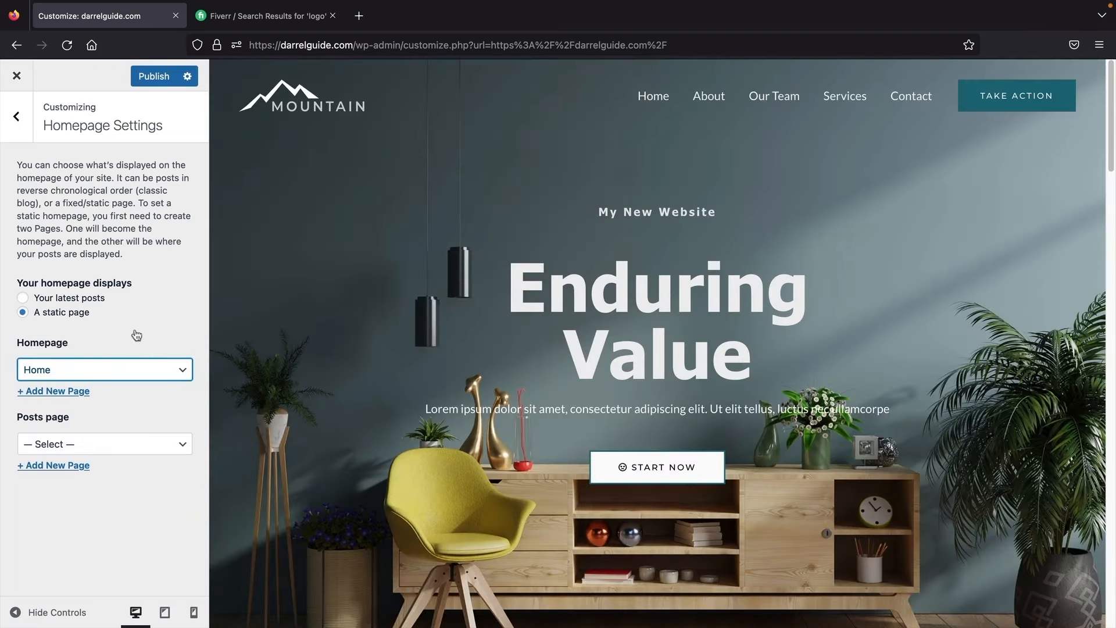
pyautogui.click(142, 78)
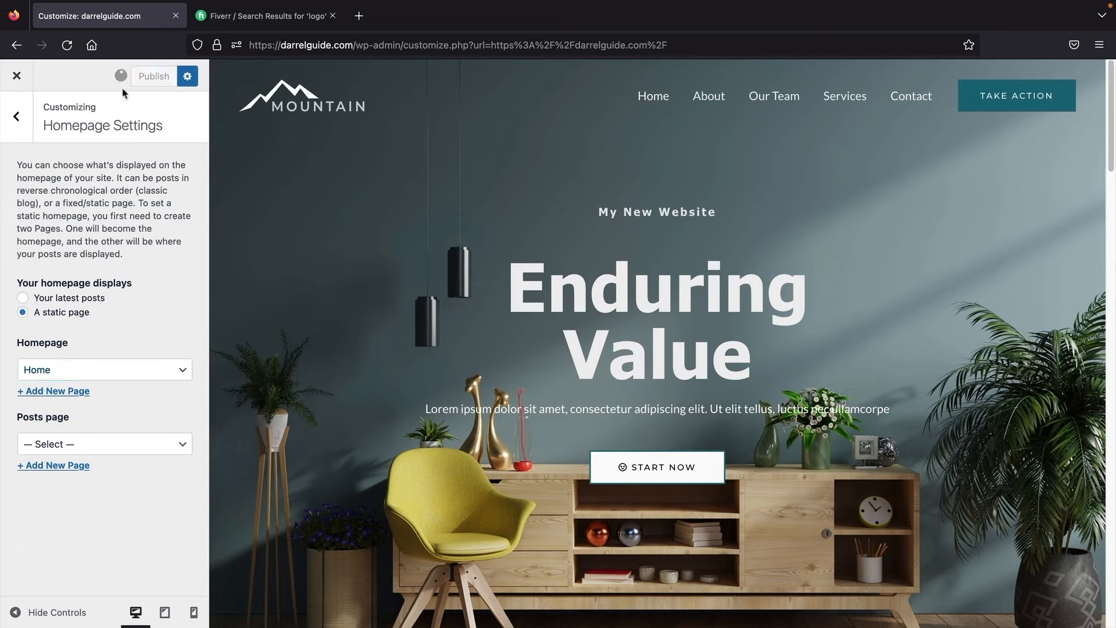
pyautogui.click(16, 116)
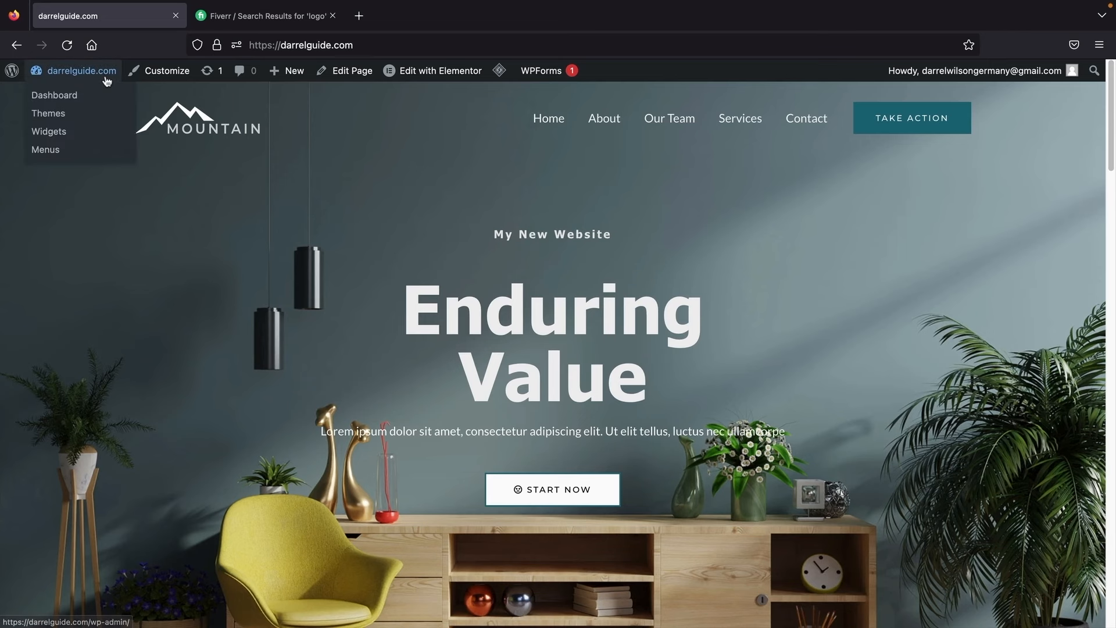
# Step: Open the Starter Templates library from the Astra theme options page
pyautogui.click(94, 95)
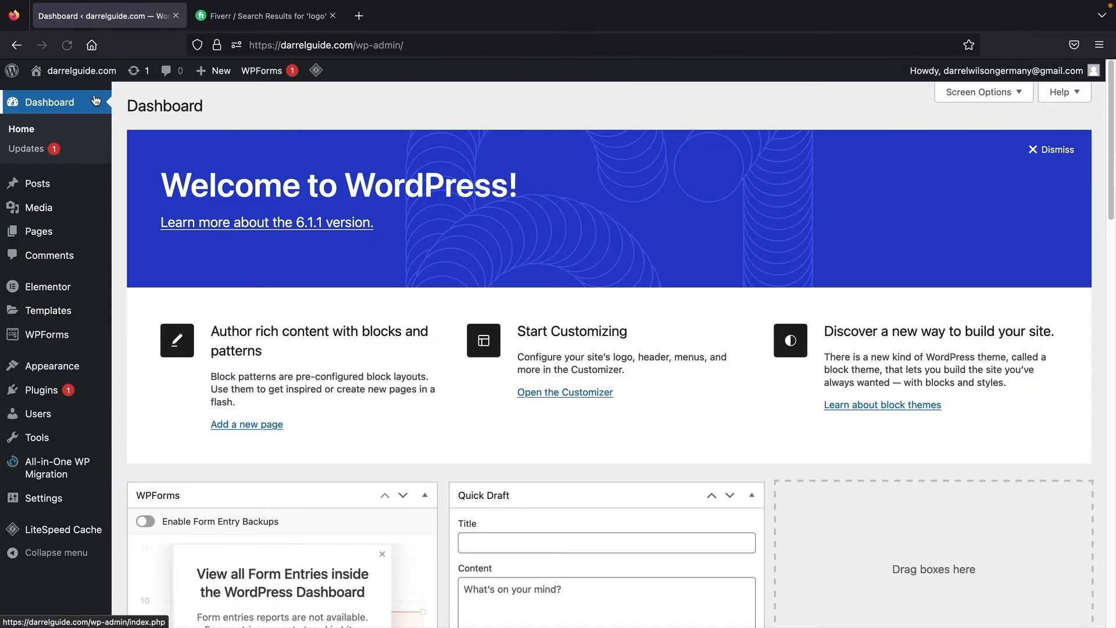
pyautogui.moveTo(70, 368)
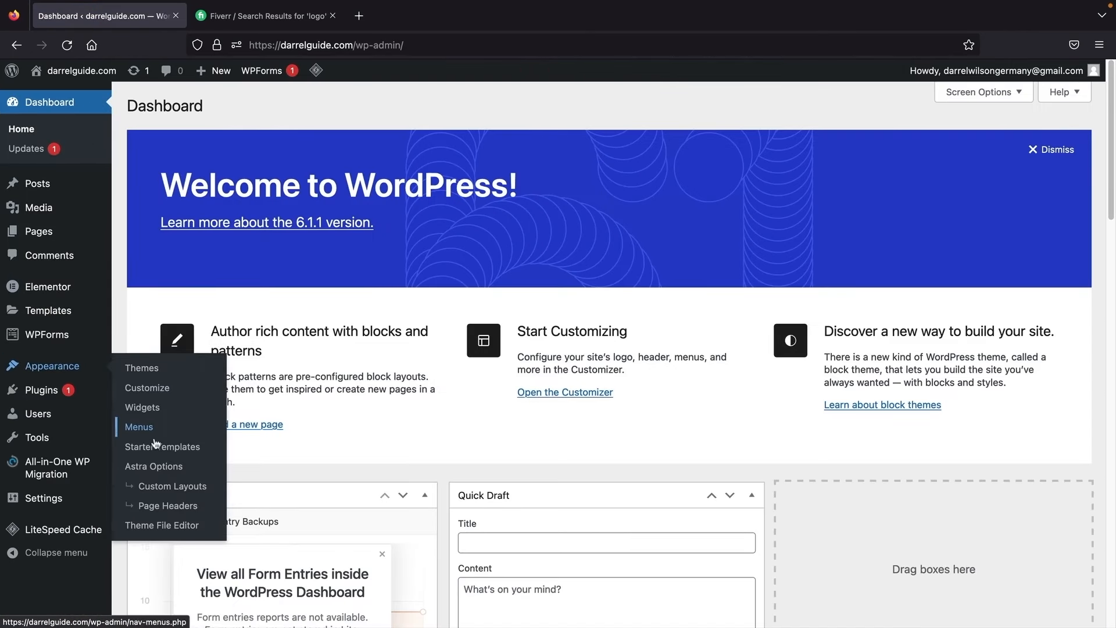
pyautogui.click(154, 465)
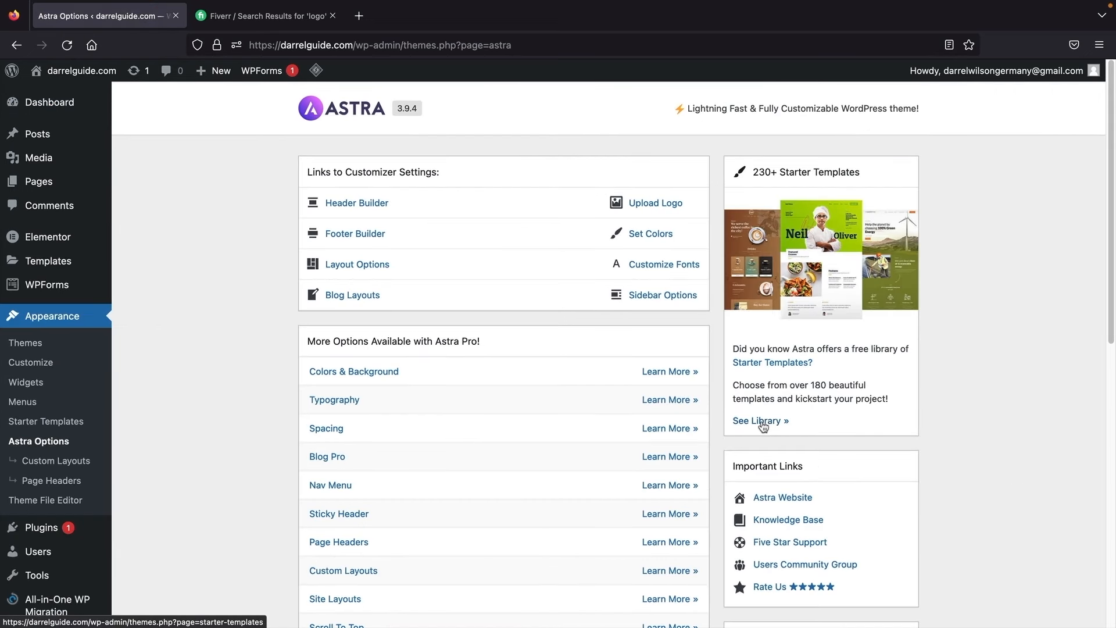
pyautogui.click(762, 423)
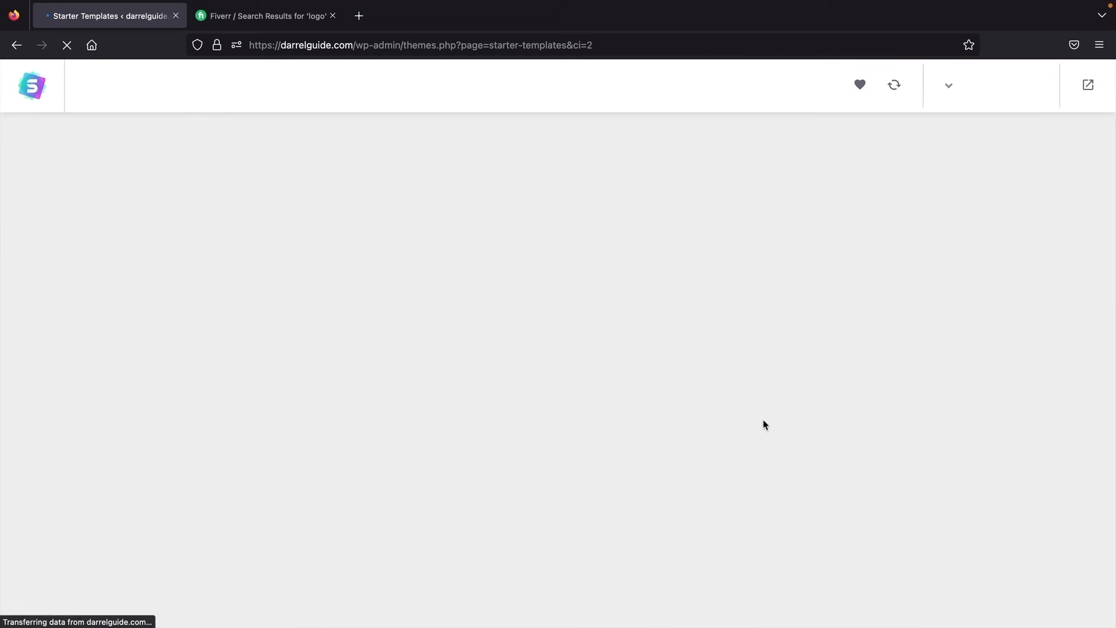
# Step: Filter templates to the Business category and choose the Local Business plumbing template
pyautogui.scroll(-7, 765, 426)
pyautogui.scroll(8, 764, 426)
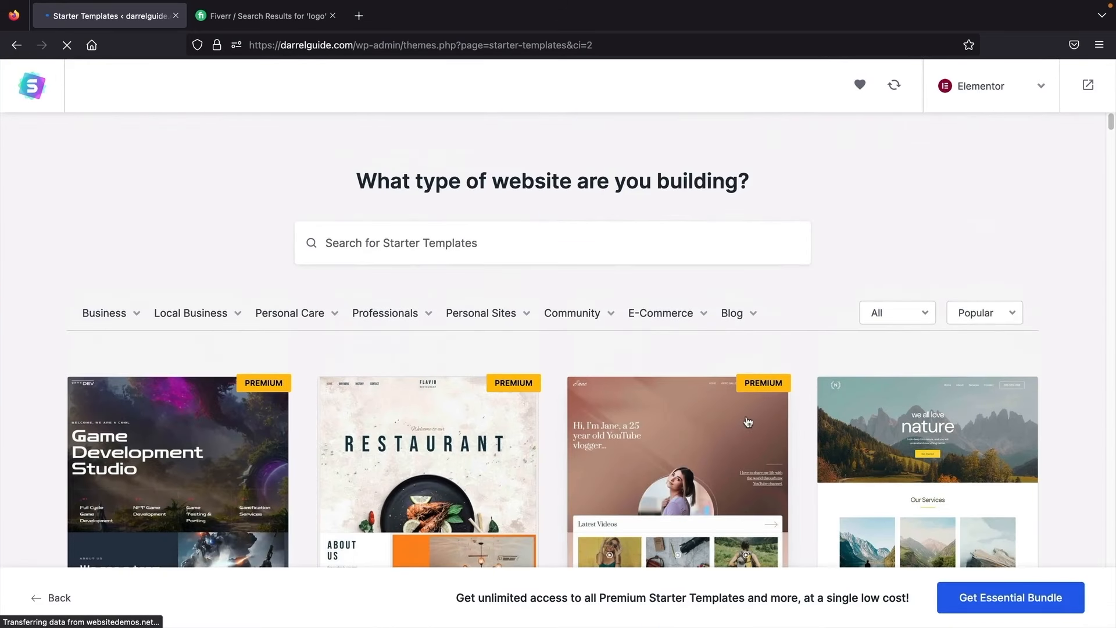
pyautogui.moveTo(87, 313)
pyautogui.click(90, 349)
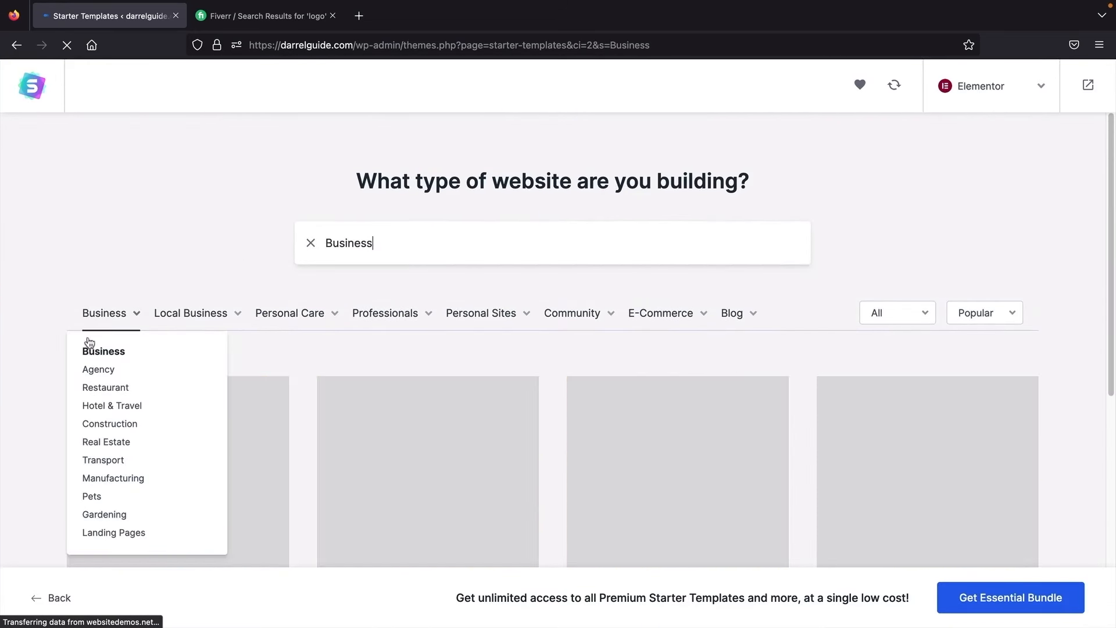
pyautogui.scroll(-4, 38, 319)
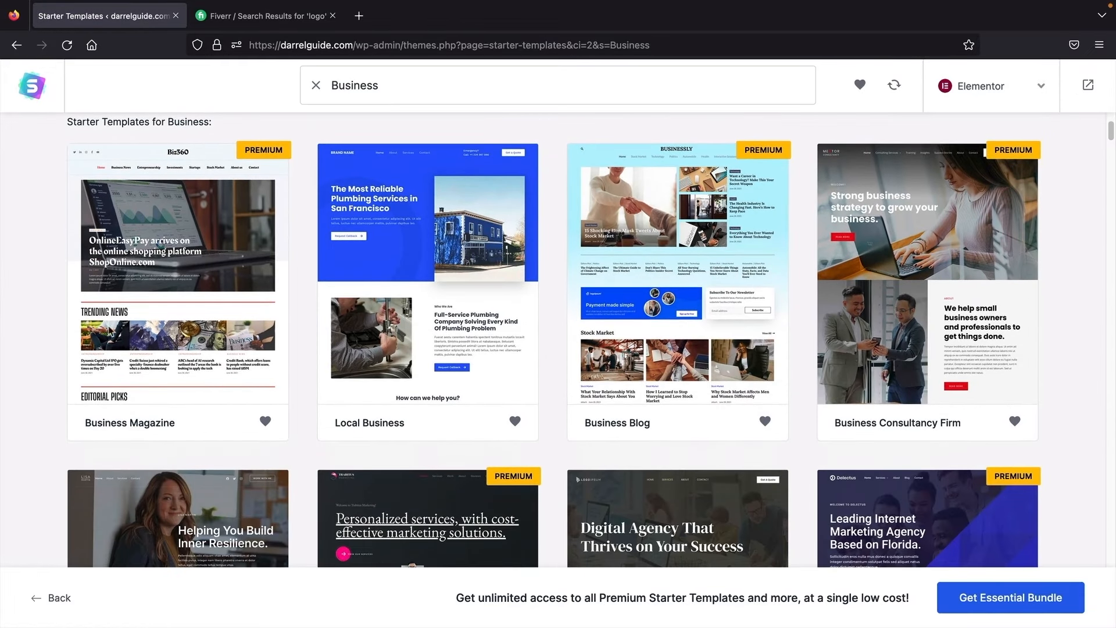
pyautogui.click(447, 379)
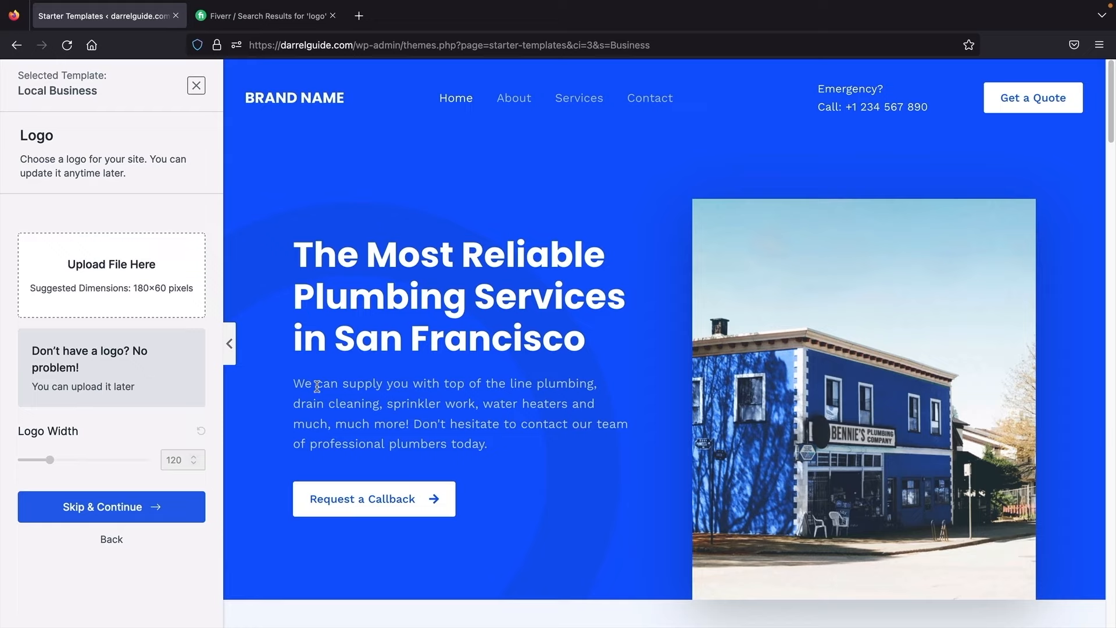
# Step: Skip the Logo step and keep the default Colors & Fonts in the import wizard
pyautogui.click(163, 507)
pyautogui.scroll(-3, 168, 504)
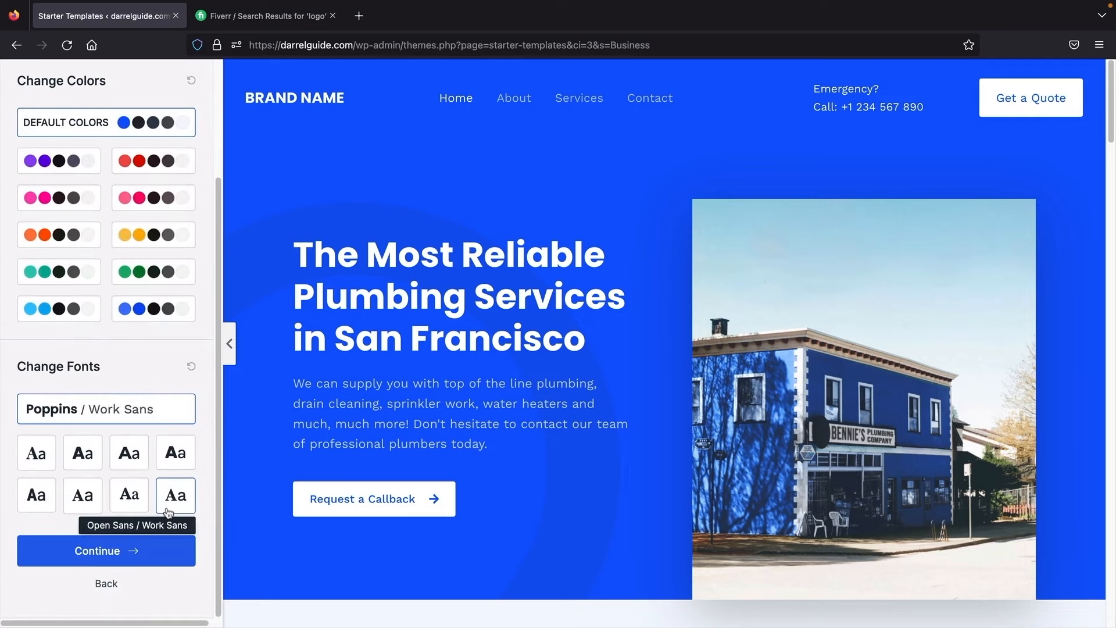
pyautogui.click(135, 557)
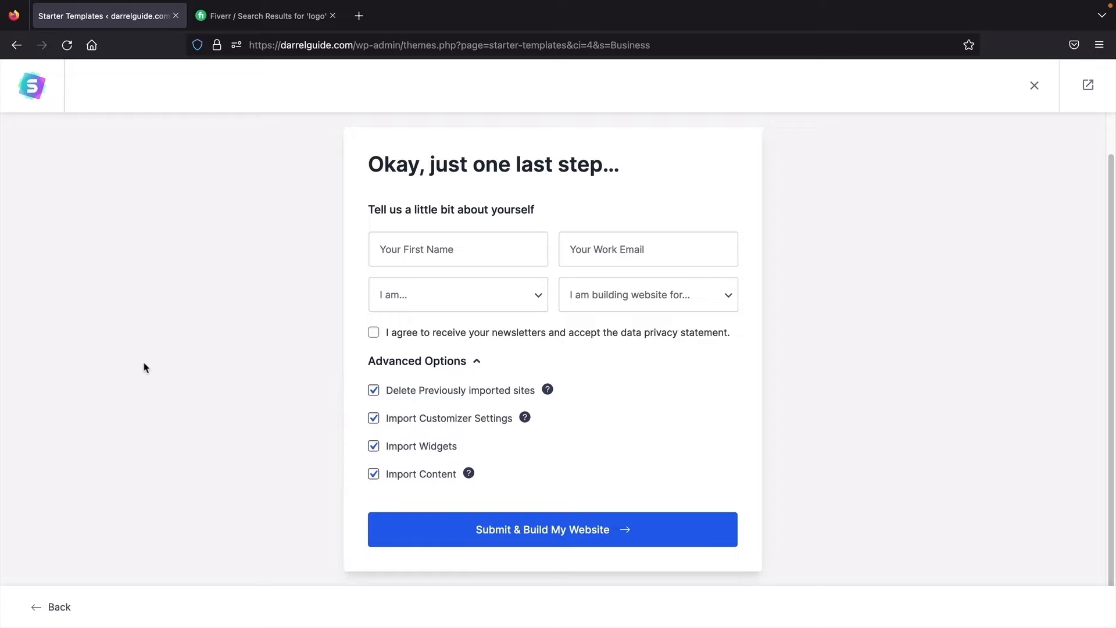
pyautogui.scroll(2, 145, 367)
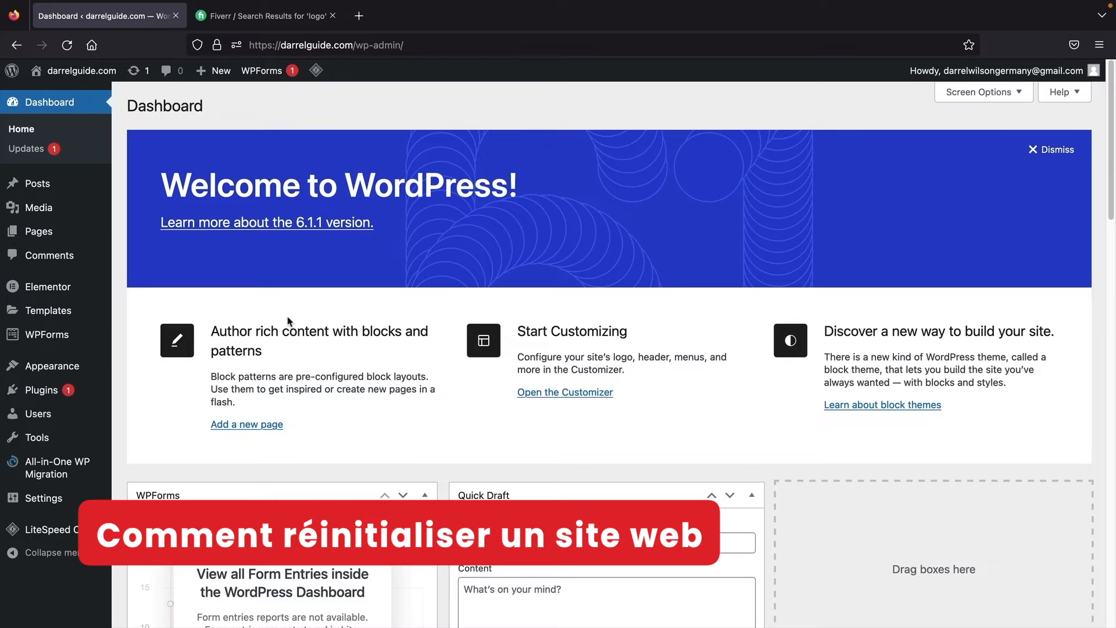
# Step: Open the Add Plugins page from the Plugins menu
pyautogui.moveTo(40, 389)
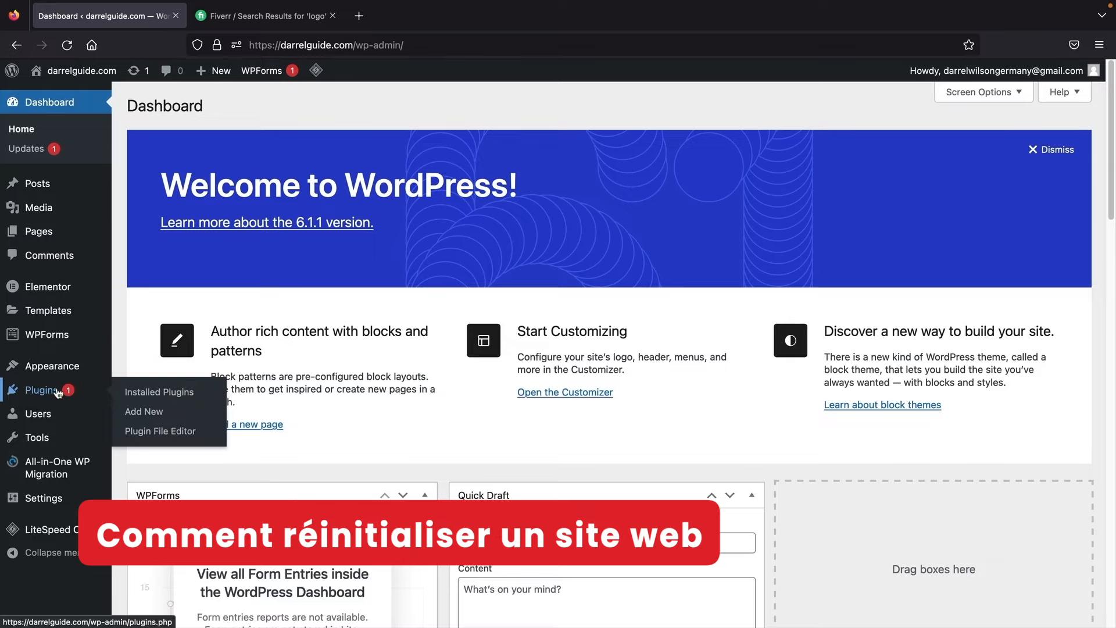
pyautogui.click(149, 411)
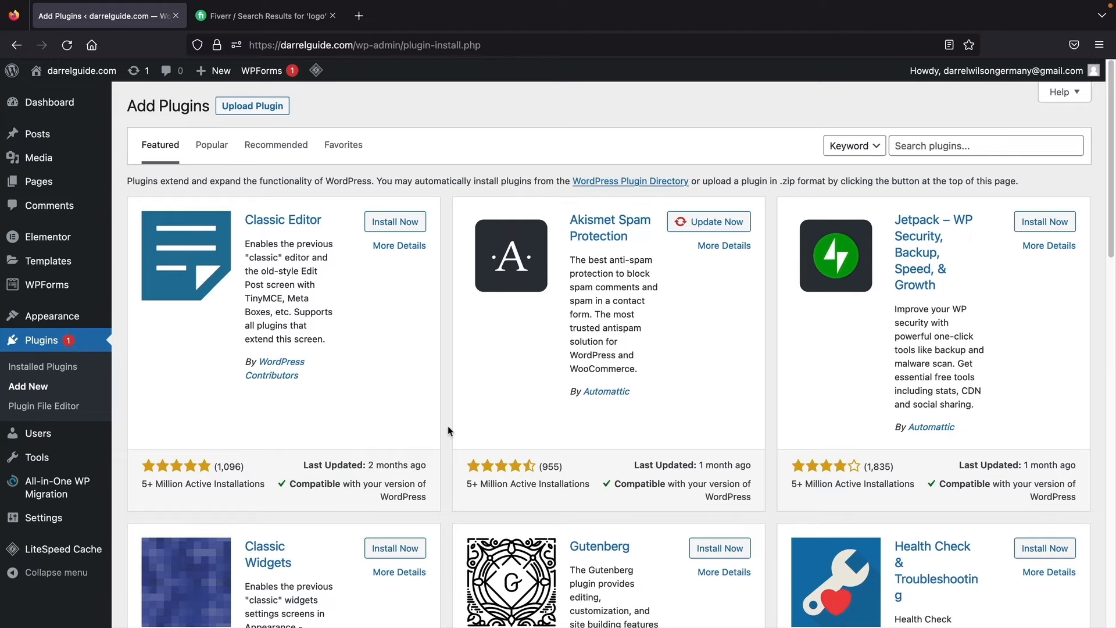
pyautogui.scroll(-10, 449, 430)
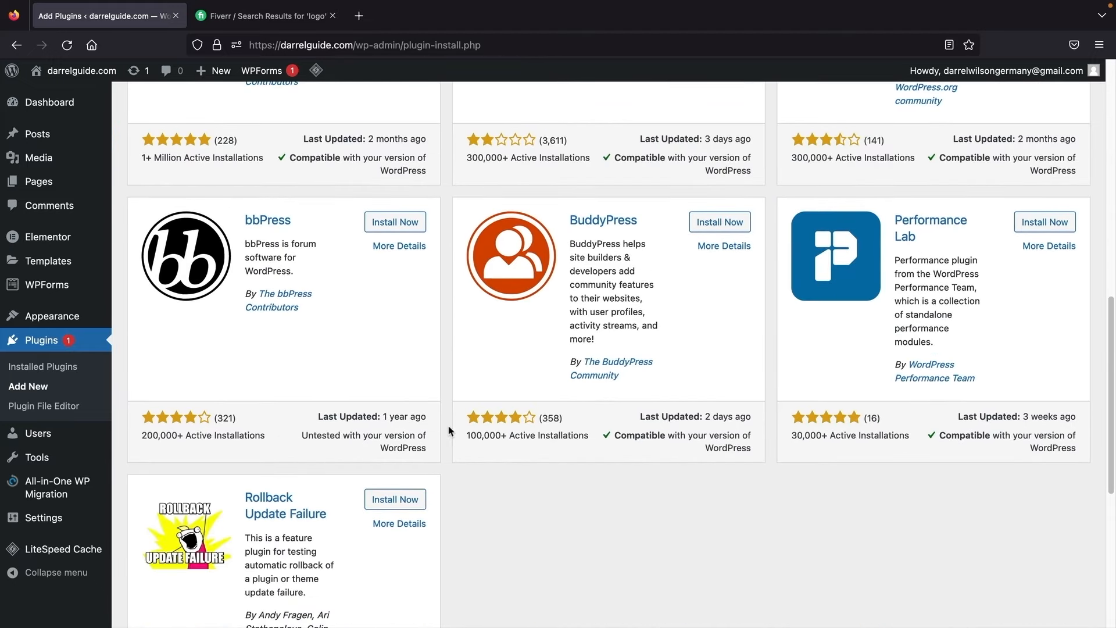
pyautogui.scroll(10, 448, 426)
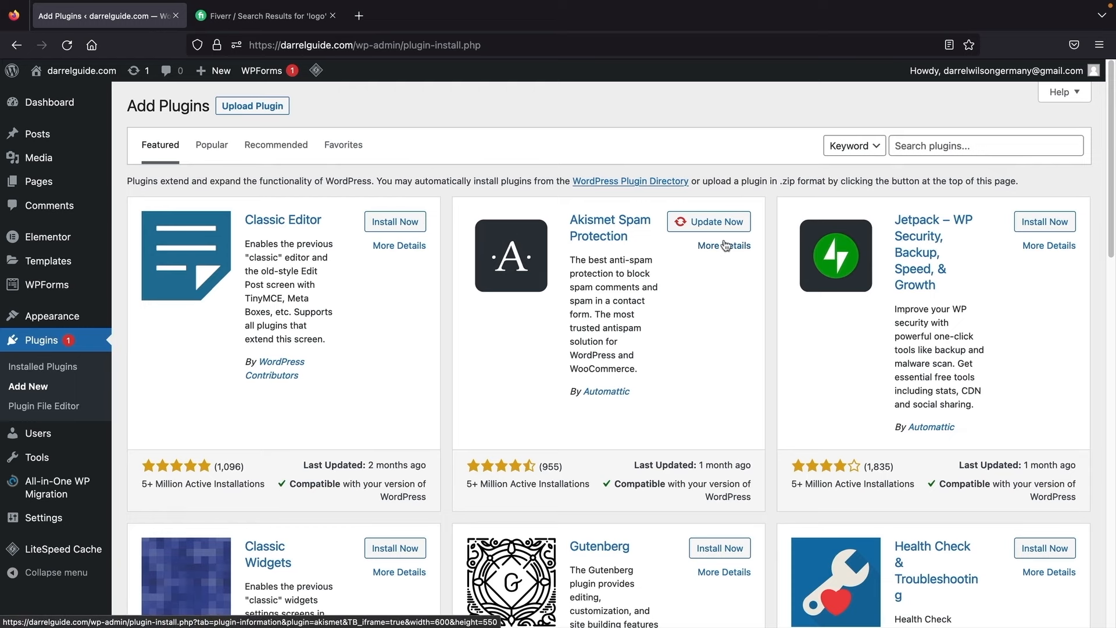
# Step: Browse the Popular plugins list, then search the plugin directory for 'reset'
pyautogui.click(219, 151)
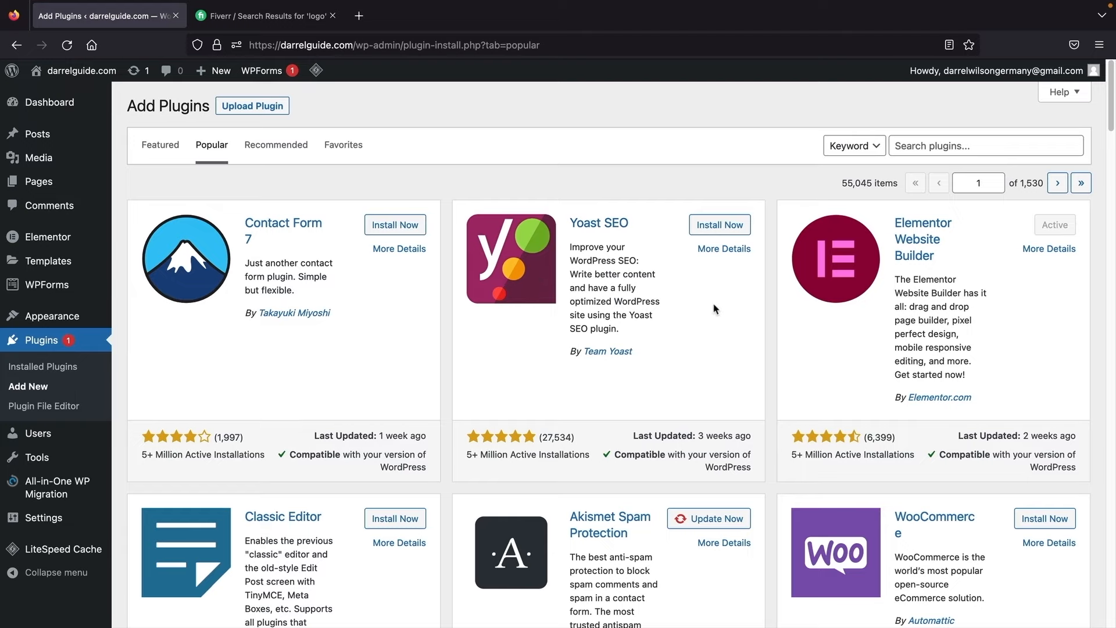
pyautogui.scroll(-2, 776, 317)
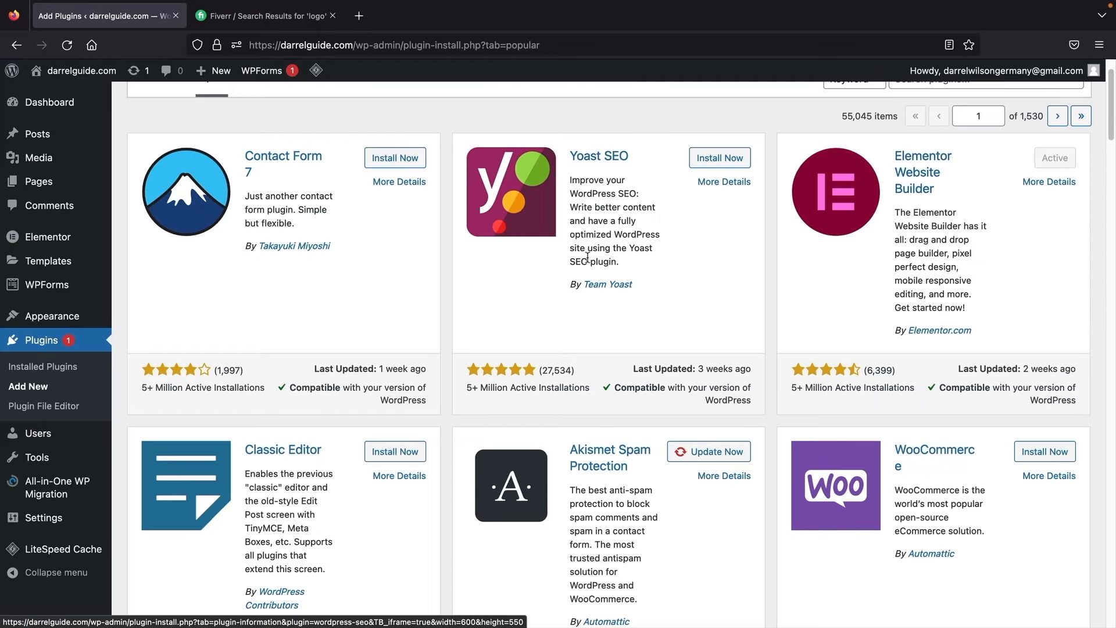
pyautogui.scroll(-4, 599, 166)
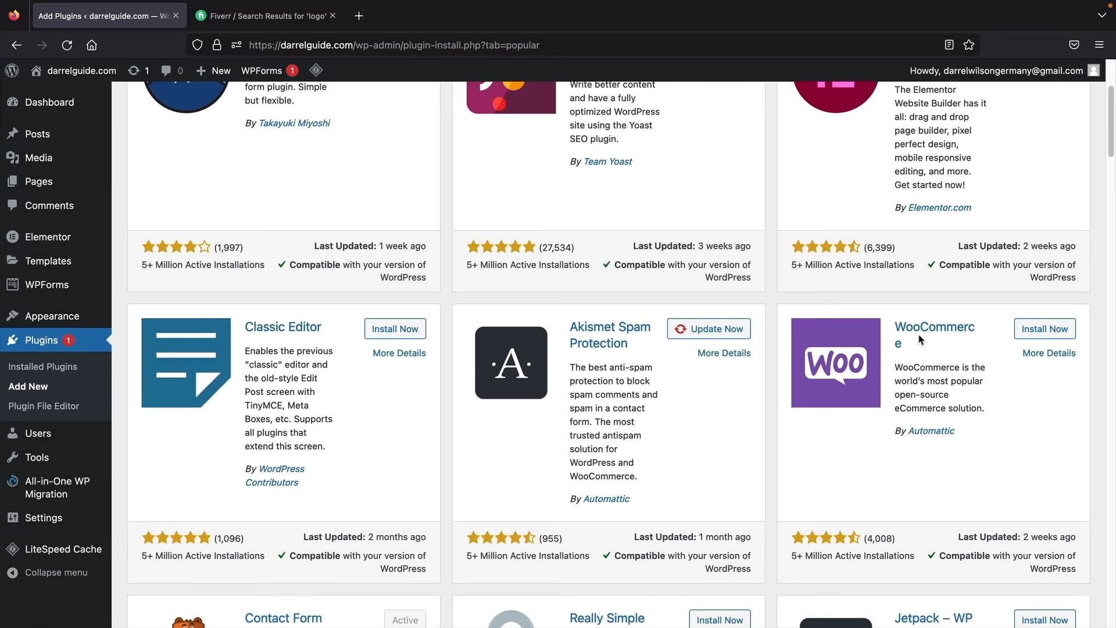
pyautogui.scroll(-5, 920, 340)
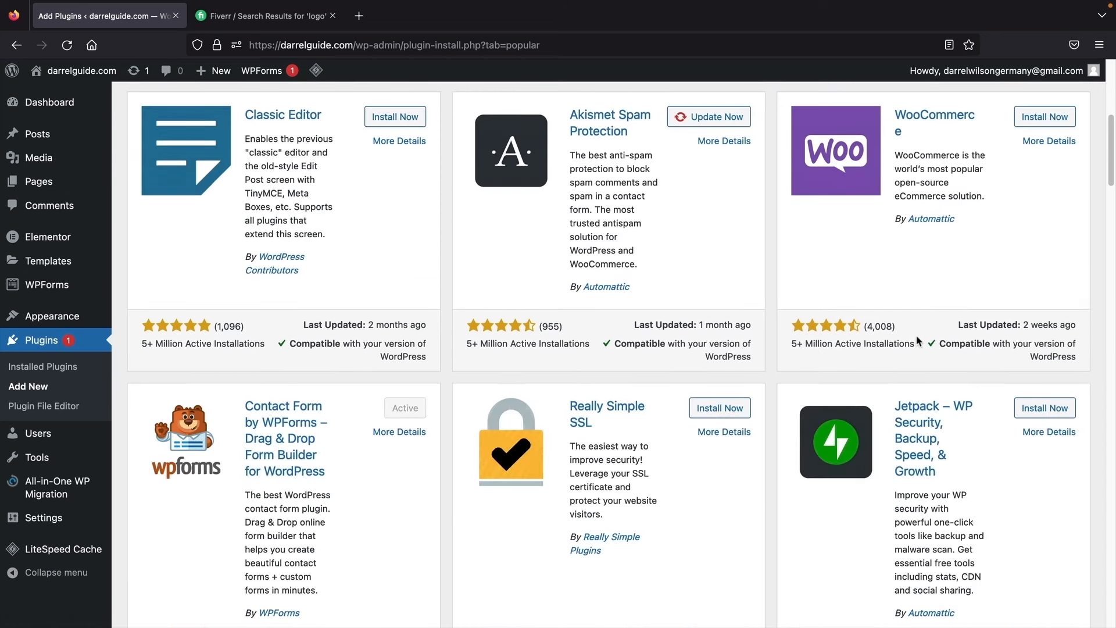
pyautogui.scroll(-3, 918, 341)
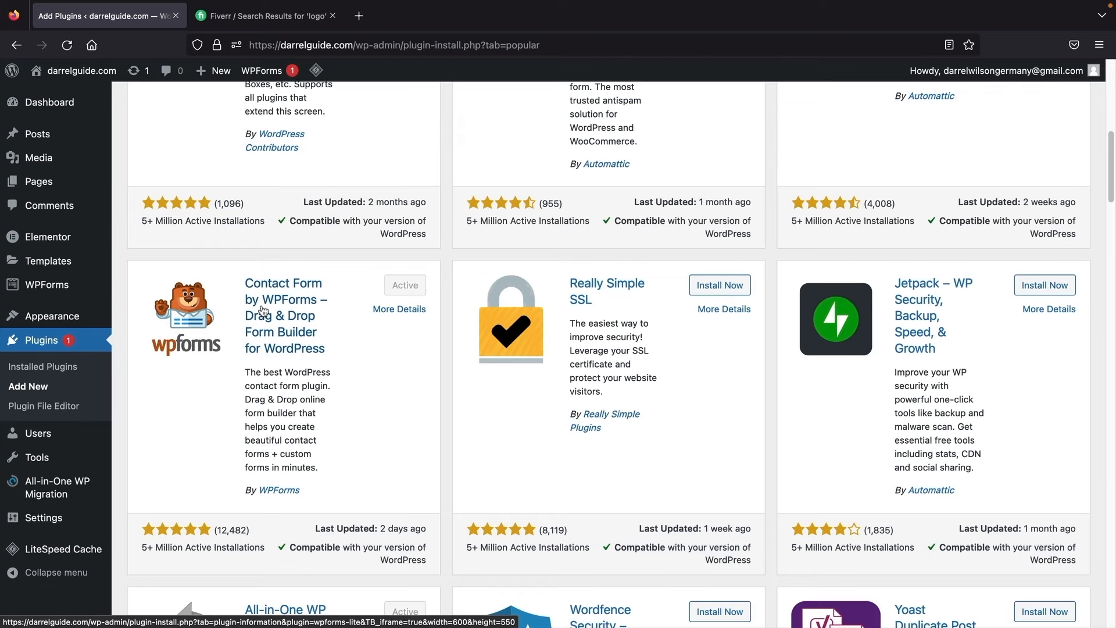
pyautogui.scroll(15, 451, 391)
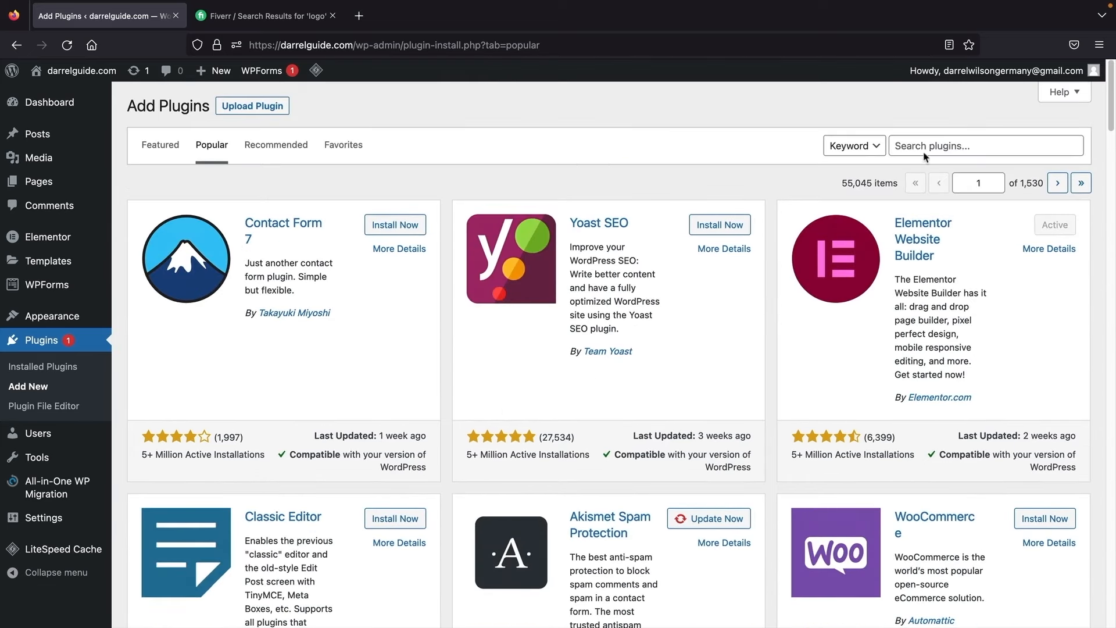
pyautogui.click(970, 142)
pyautogui.write('et')
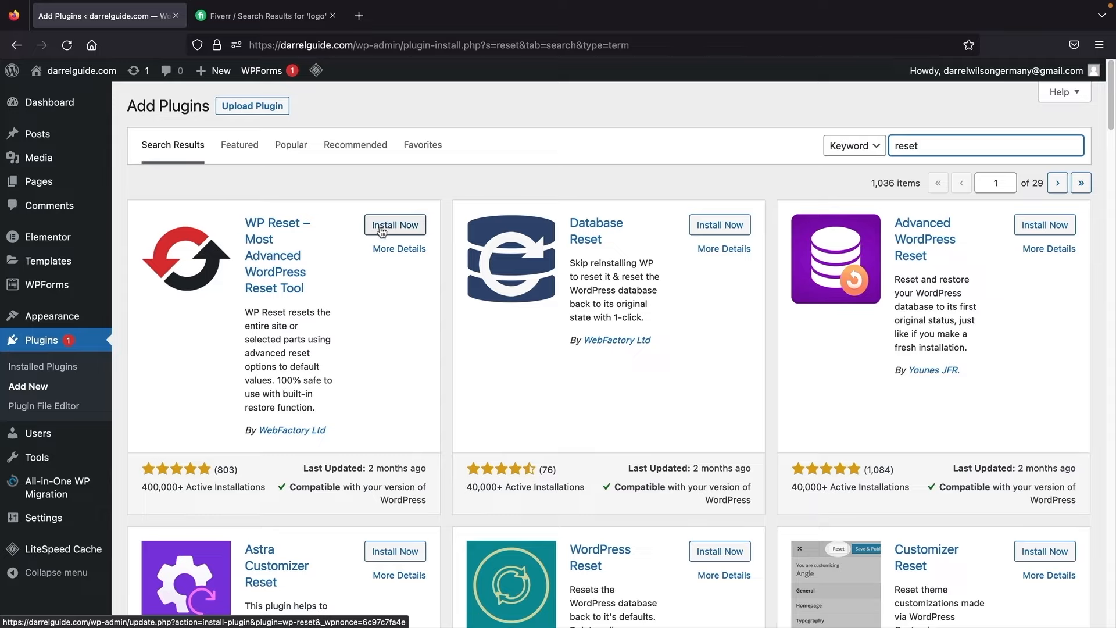
# Step: Install and activate WP Reset, then dismiss its welcome notice
pyautogui.click(382, 228)
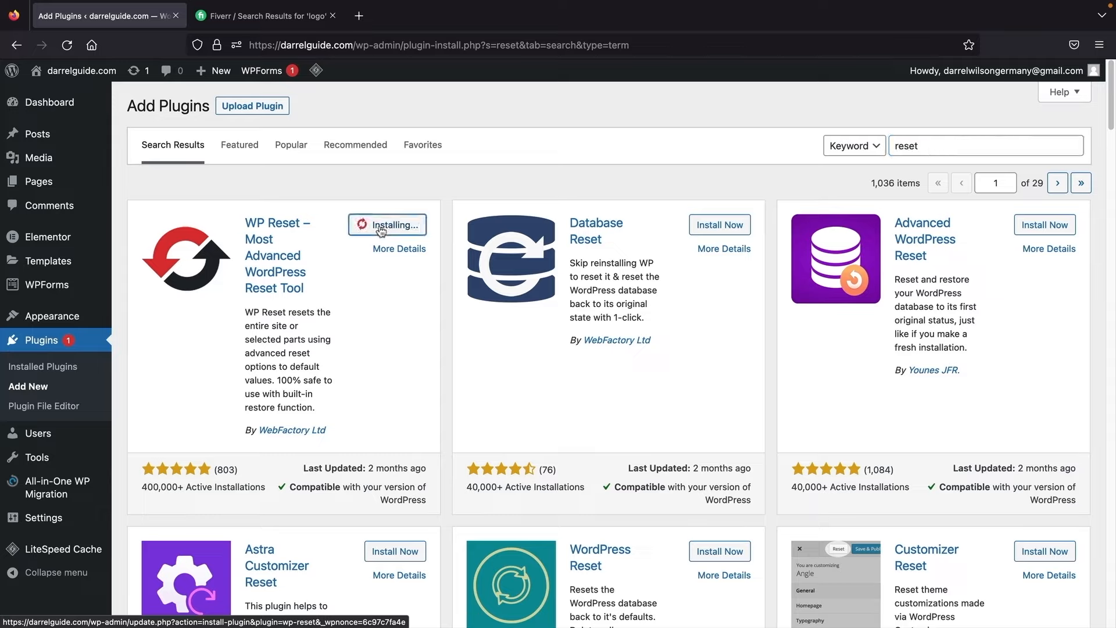
pyautogui.click(387, 228)
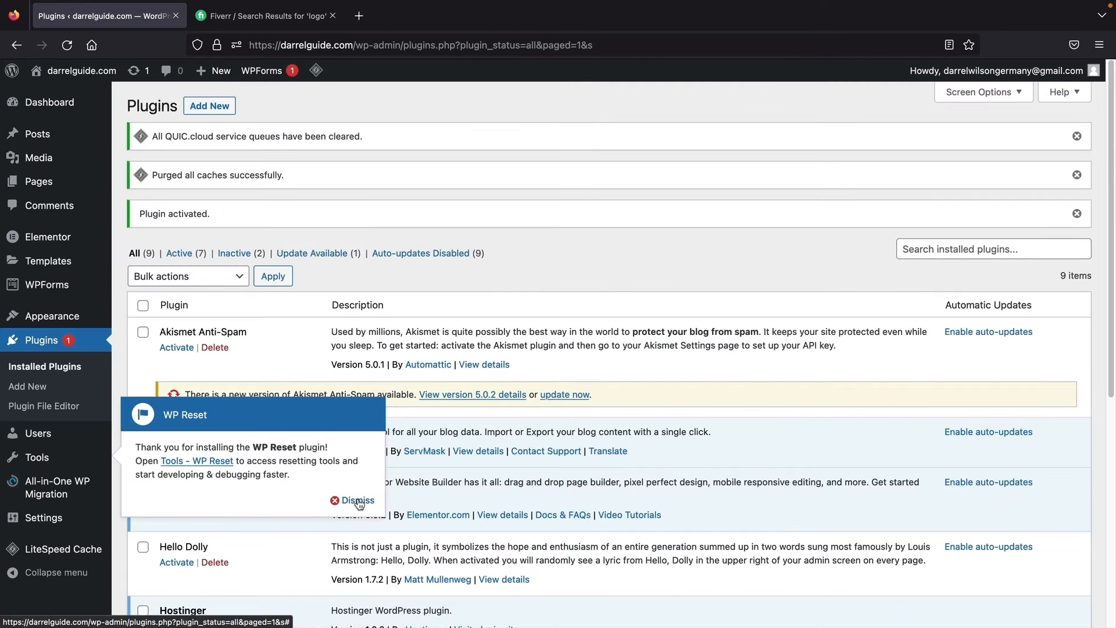
pyautogui.click(354, 501)
pyautogui.scroll(-2, 360, 490)
pyautogui.scroll(-3, 360, 490)
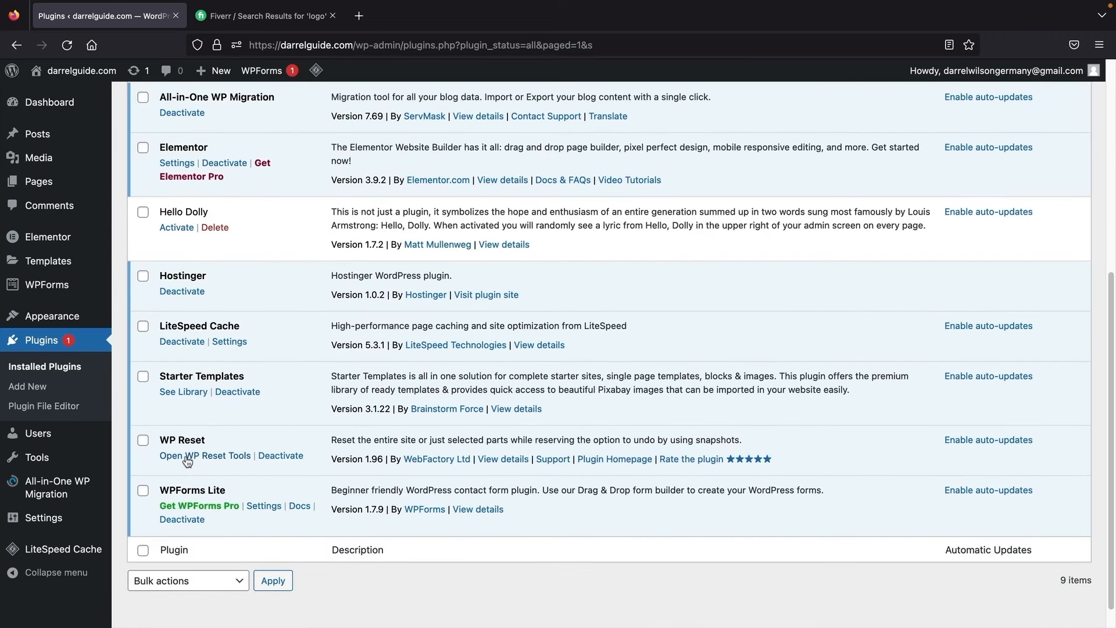
# Step: On the WP Reset tools page, enter 'reset' and trigger Reset Site to bring up confirmation
pyautogui.click(187, 458)
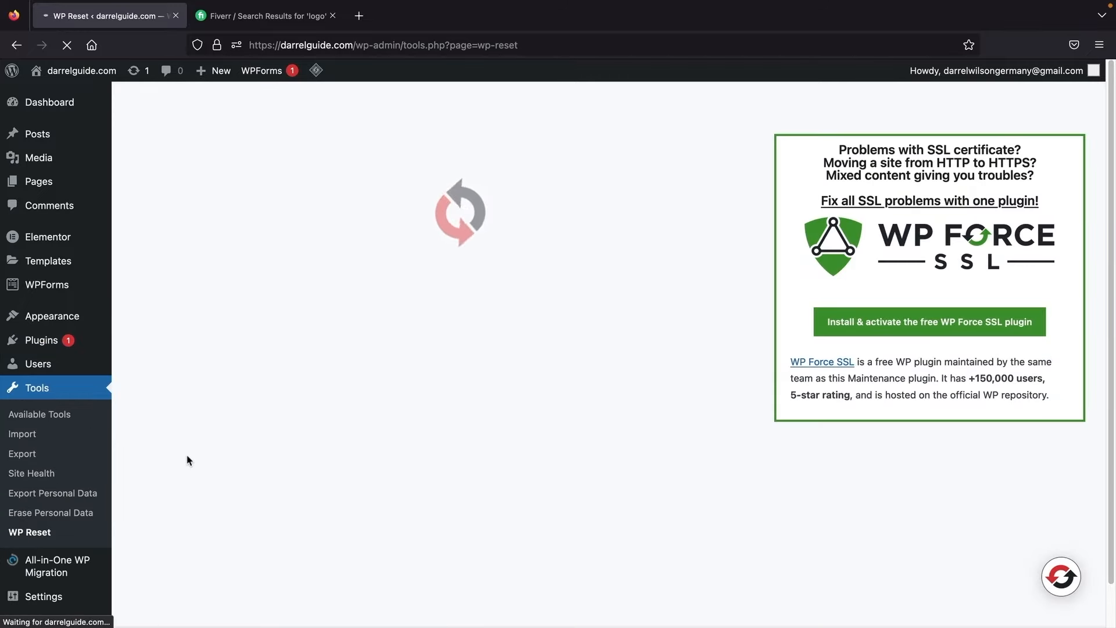
pyautogui.scroll(-4, 238, 456)
pyautogui.scroll(-15, 238, 456)
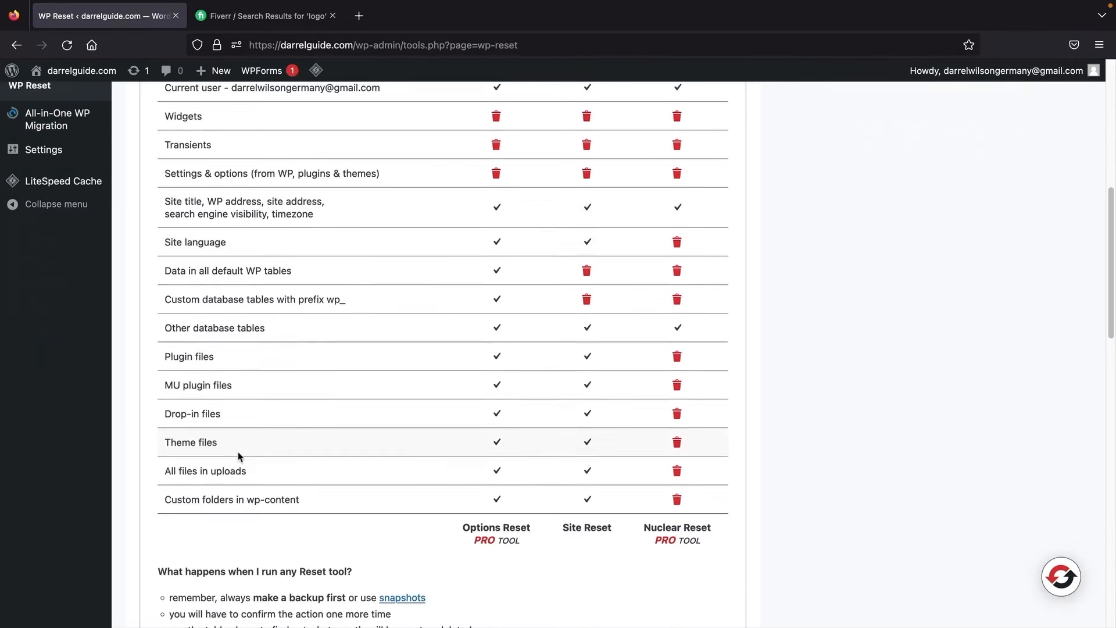
pyautogui.scroll(-3, 238, 456)
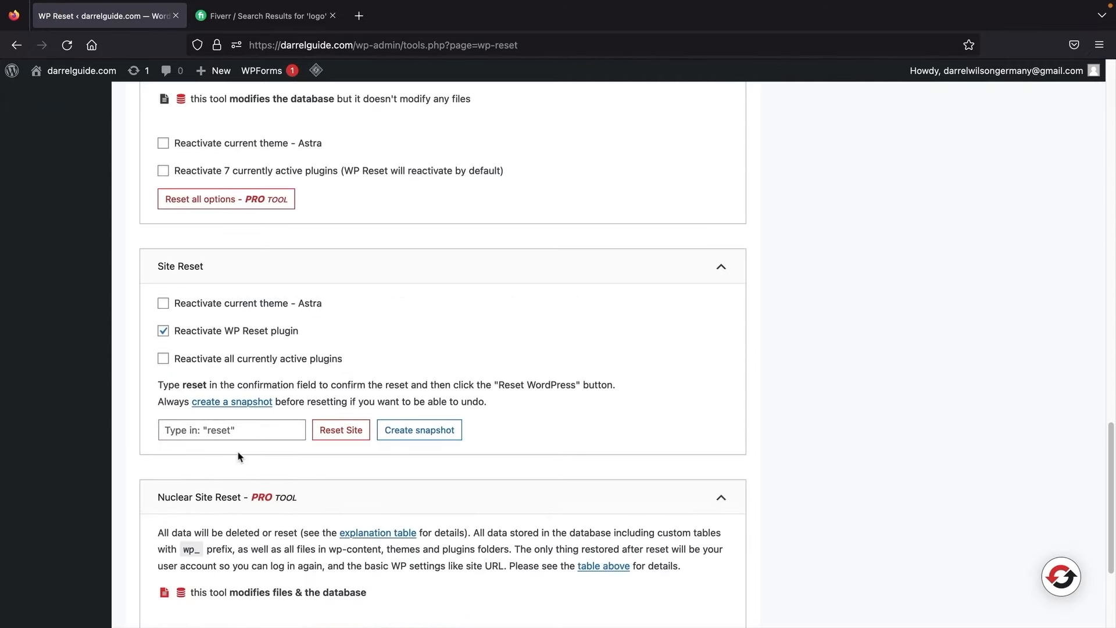
pyautogui.click(249, 430)
pyautogui.write('reset')
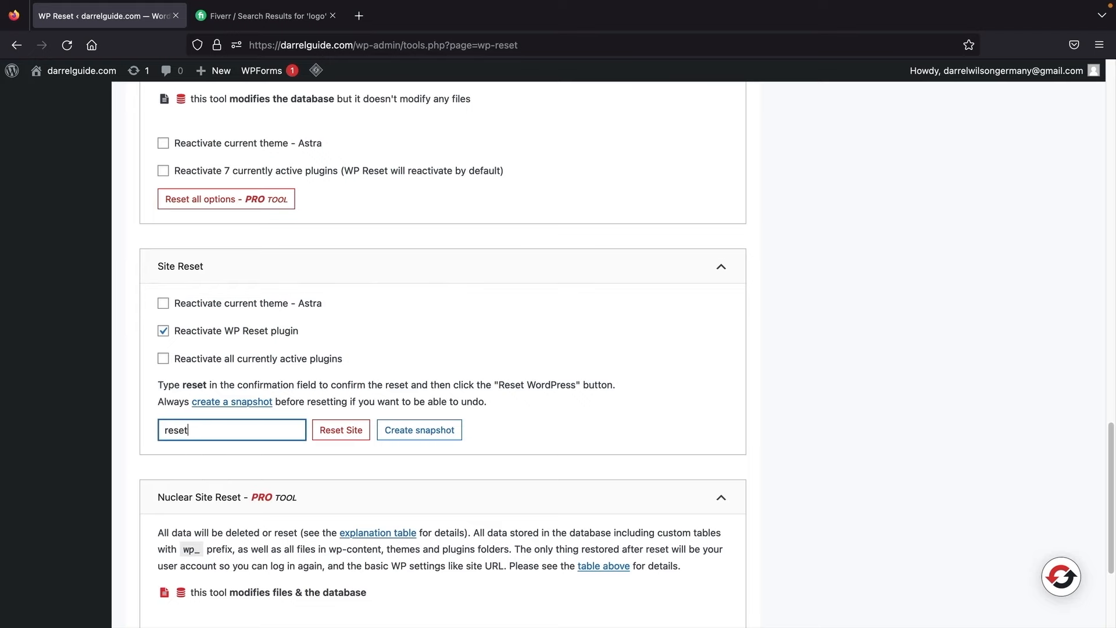
pyautogui.click(324, 430)
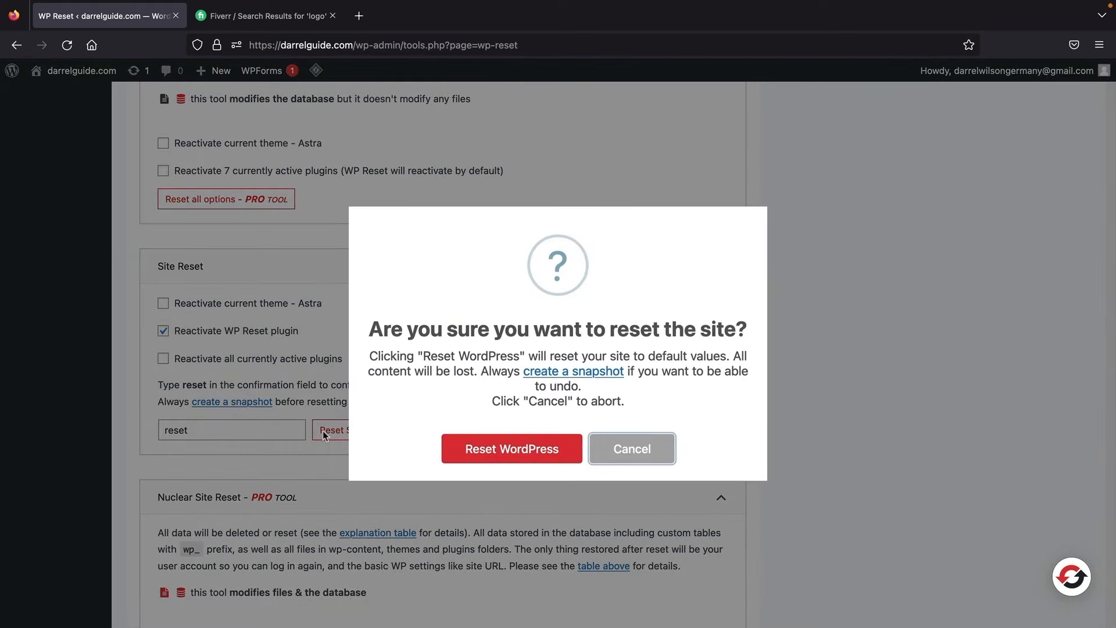